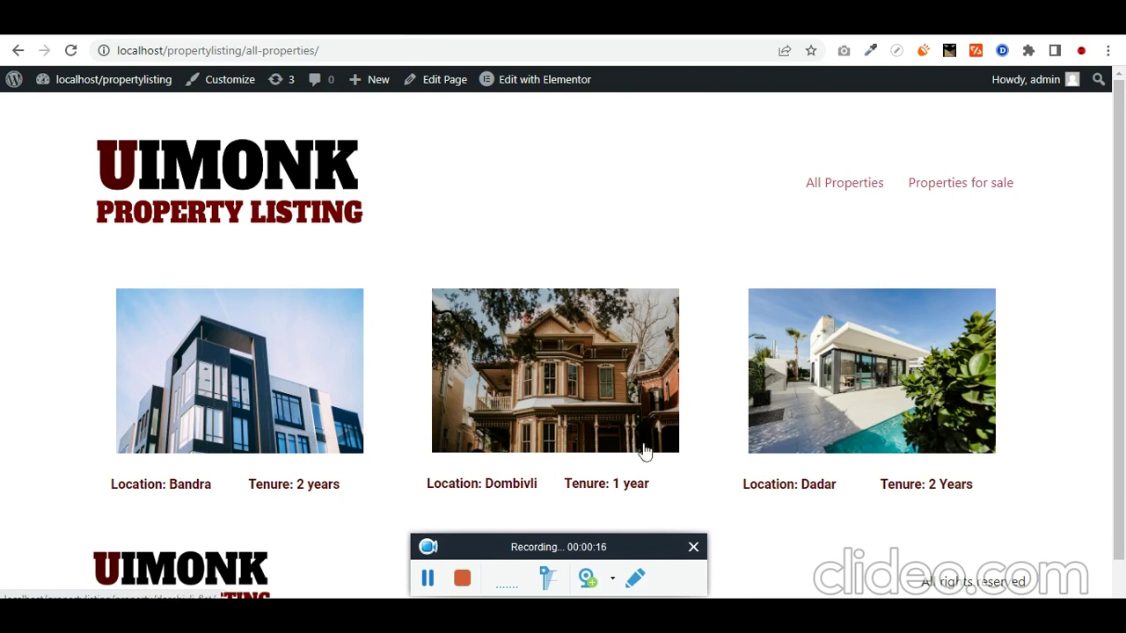
Step: Open the Dombivli Flat page and point out its tenure, ₹25000 price, garage and bedrooms
{"action": "left_click", "coordinate": [537, 409]}
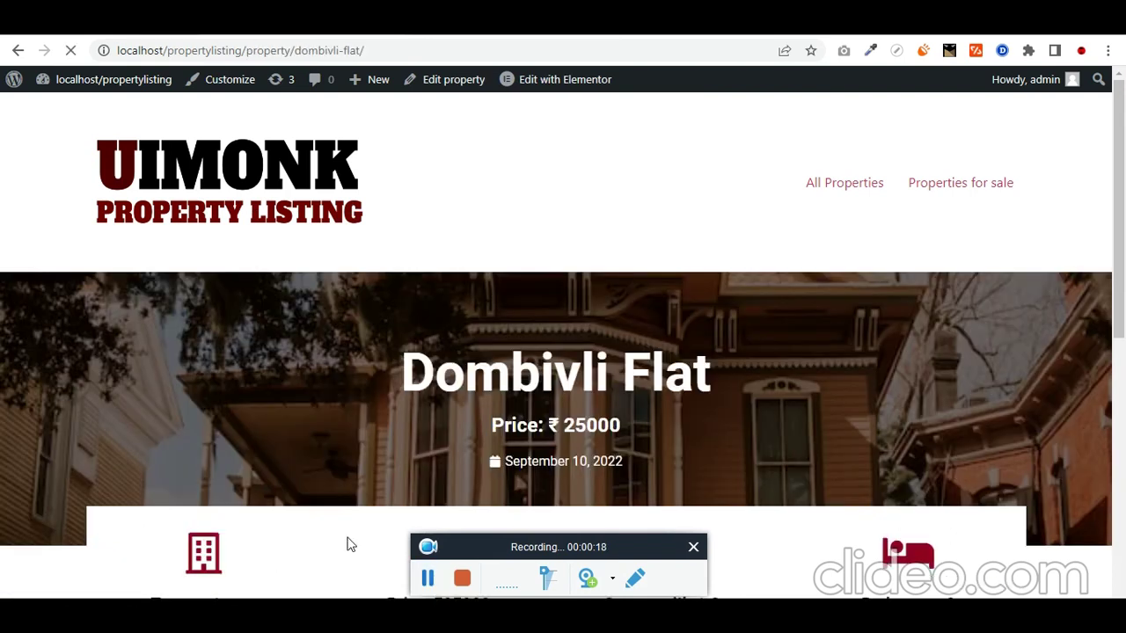
{"action": "scroll", "coordinate": [393, 300], "scroll_direction": "down", "scroll_amount": 2}
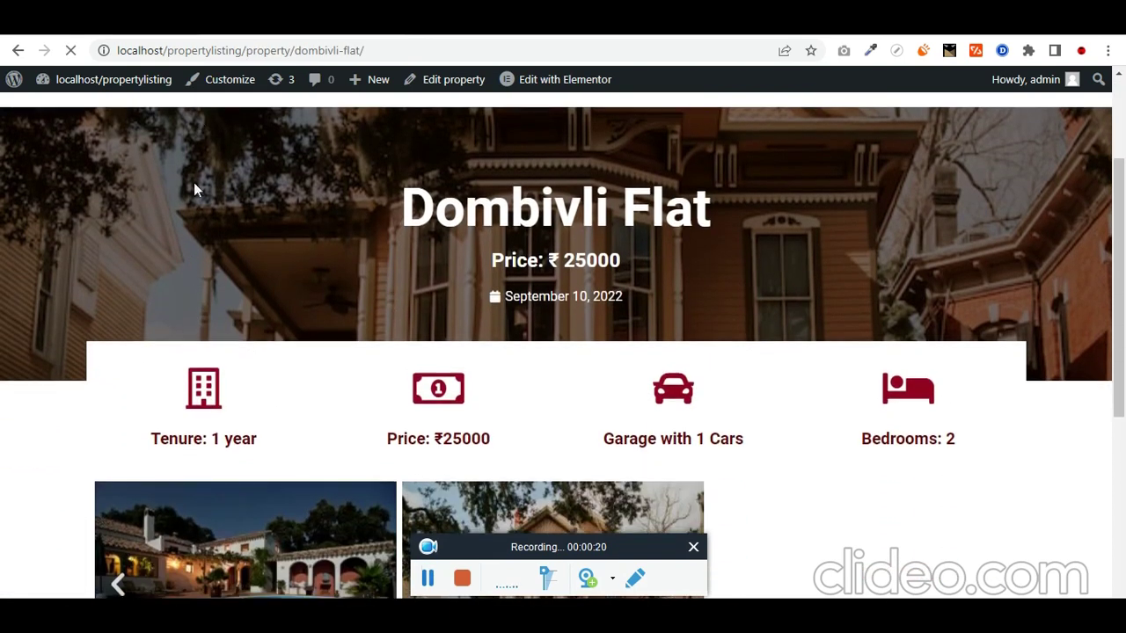
{"action": "left_click_drag", "start_coordinate": [432, 202], "coordinate": [666, 208]}
{"action": "scroll", "coordinate": [566, 221], "scroll_direction": "down", "scroll_amount": 1}
{"action": "left_click_drag", "start_coordinate": [491, 178], "coordinate": [633, 179]}
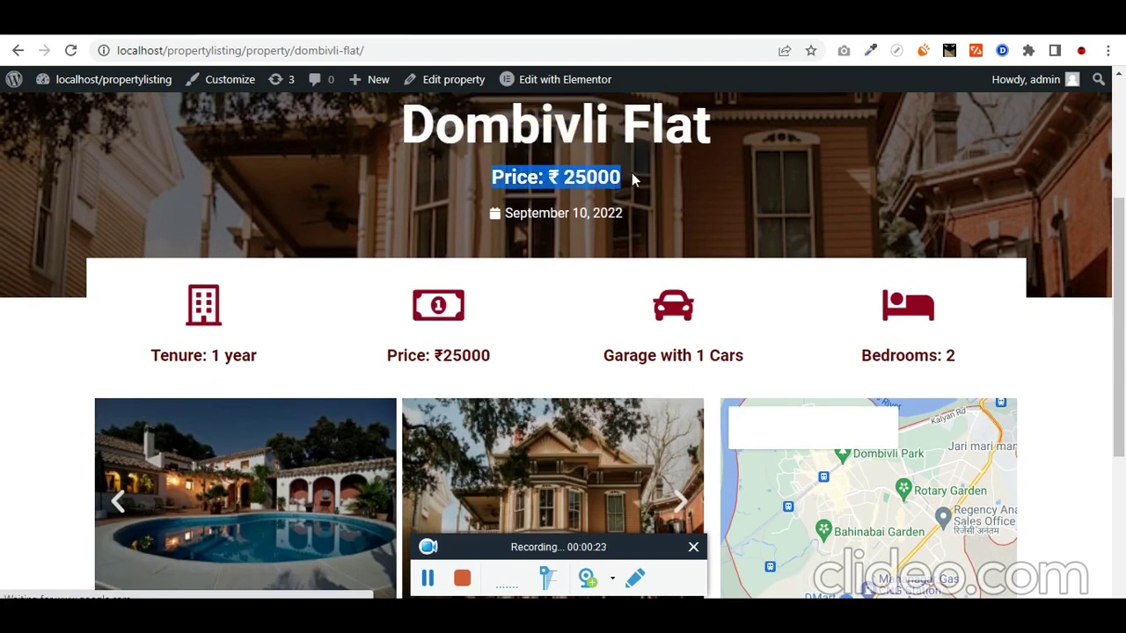
{"action": "scroll", "coordinate": [340, 290], "scroll_direction": "down", "scroll_amount": 2}
{"action": "double_click", "coordinate": [160, 187]}
{"action": "double_click", "coordinate": [465, 189]}
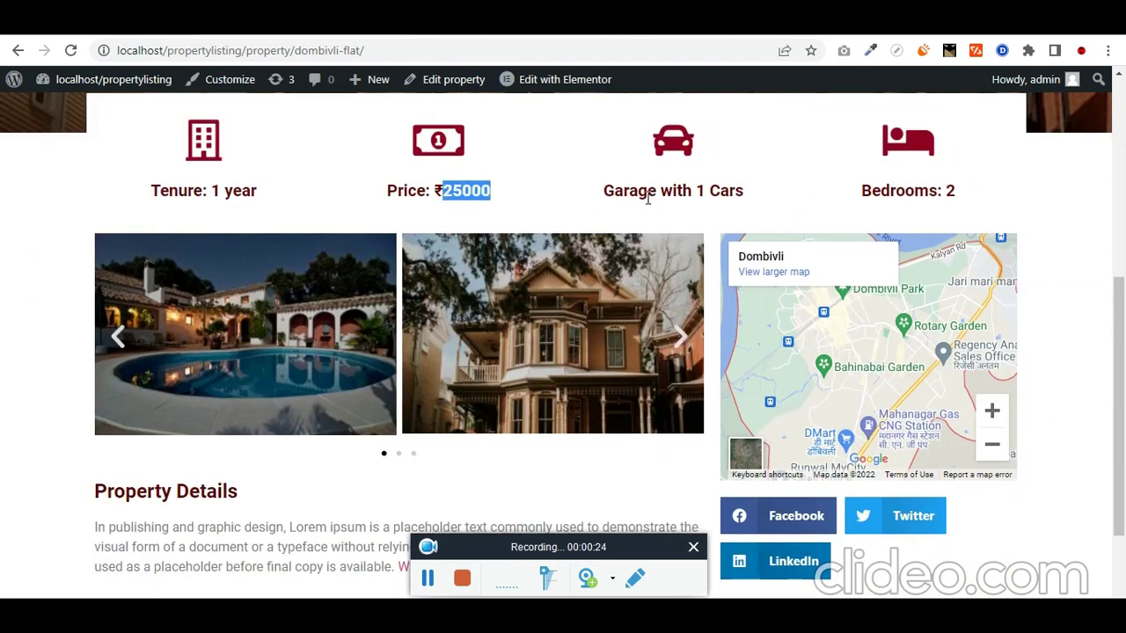
{"action": "double_click", "coordinate": [647, 192]}
{"action": "double_click", "coordinate": [894, 190]}
Step: Page the photo gallery back, highlight the description, zoom the map out and highlight the title
{"action": "scroll", "coordinate": [396, 288], "scroll_direction": "down", "scroll_amount": 1}
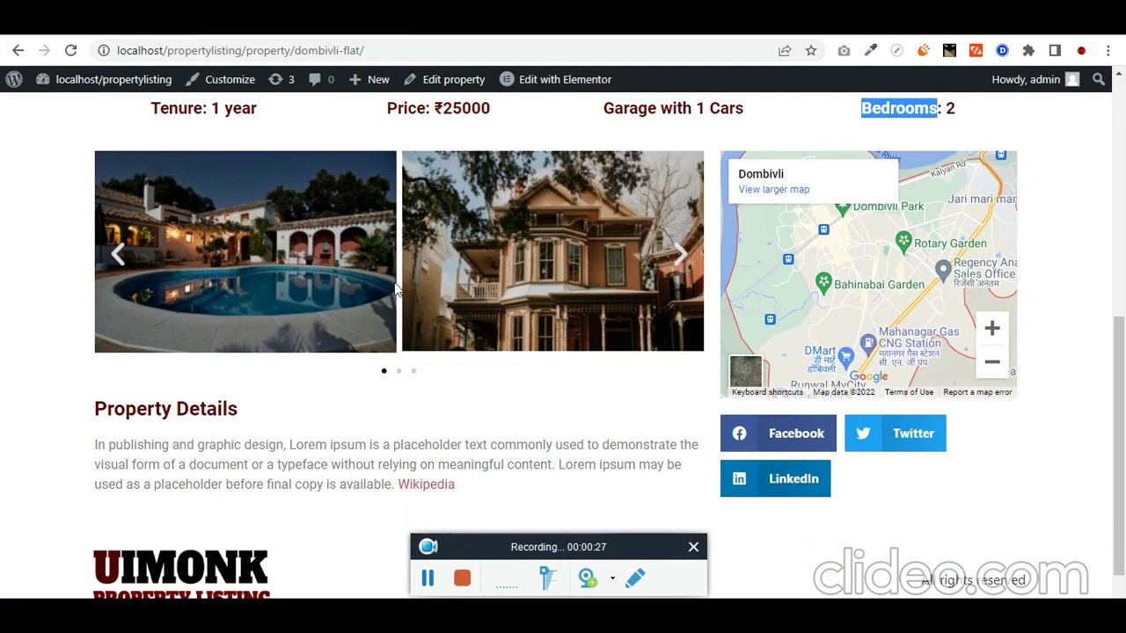
{"action": "left_click", "coordinate": [111, 260]}
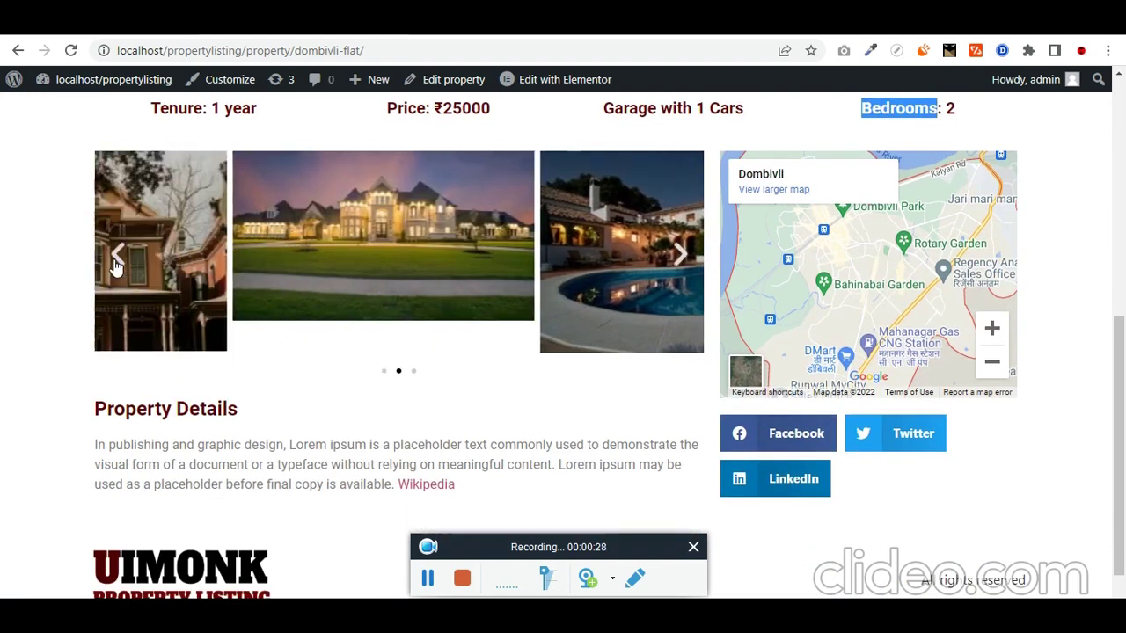
{"action": "scroll", "coordinate": [148, 309], "scroll_direction": "down", "scroll_amount": 1}
{"action": "left_click_drag", "start_coordinate": [109, 407], "coordinate": [332, 449]}
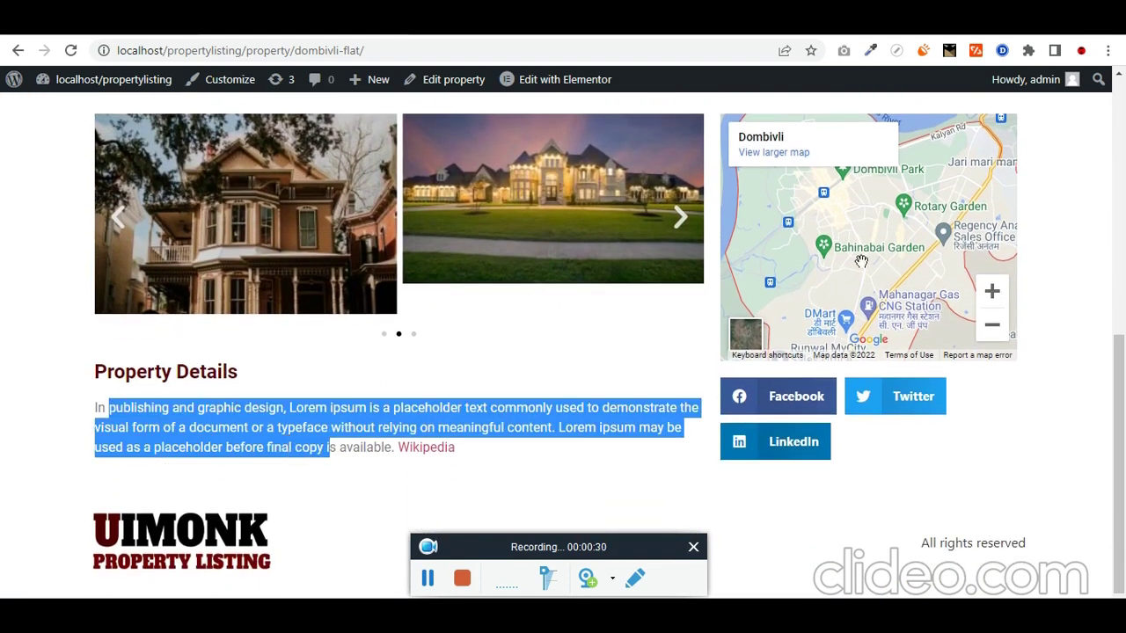
{"action": "scroll", "coordinate": [954, 306], "scroll_direction": "up", "scroll_amount": 1}
{"action": "left_click", "coordinate": [992, 407]}
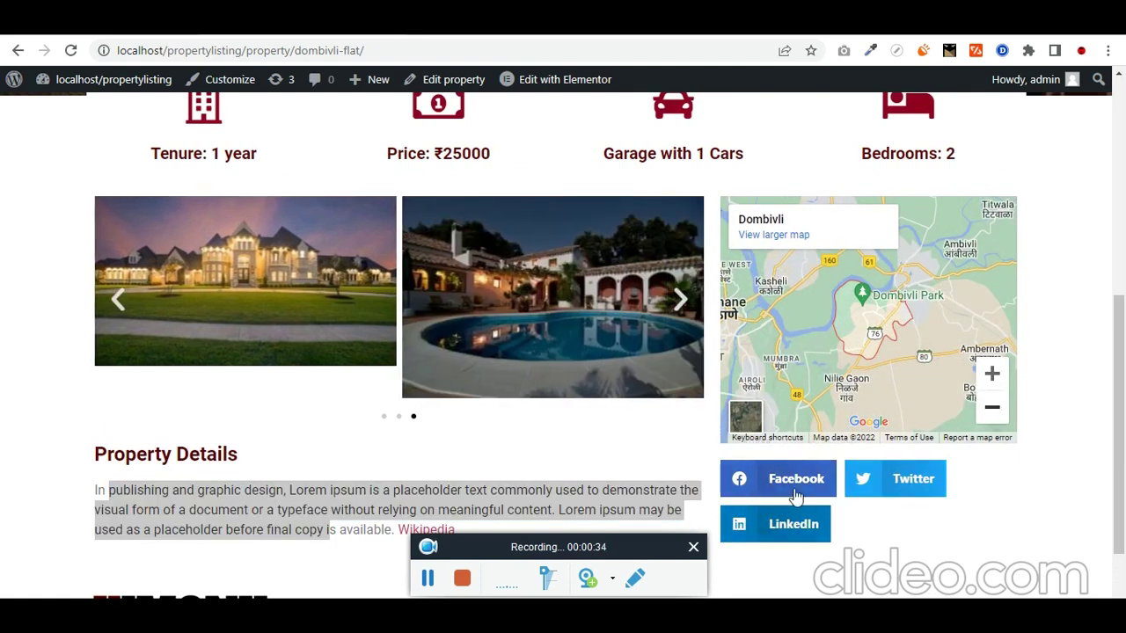
{"action": "scroll", "coordinate": [532, 468], "scroll_direction": "up", "scroll_amount": 5}
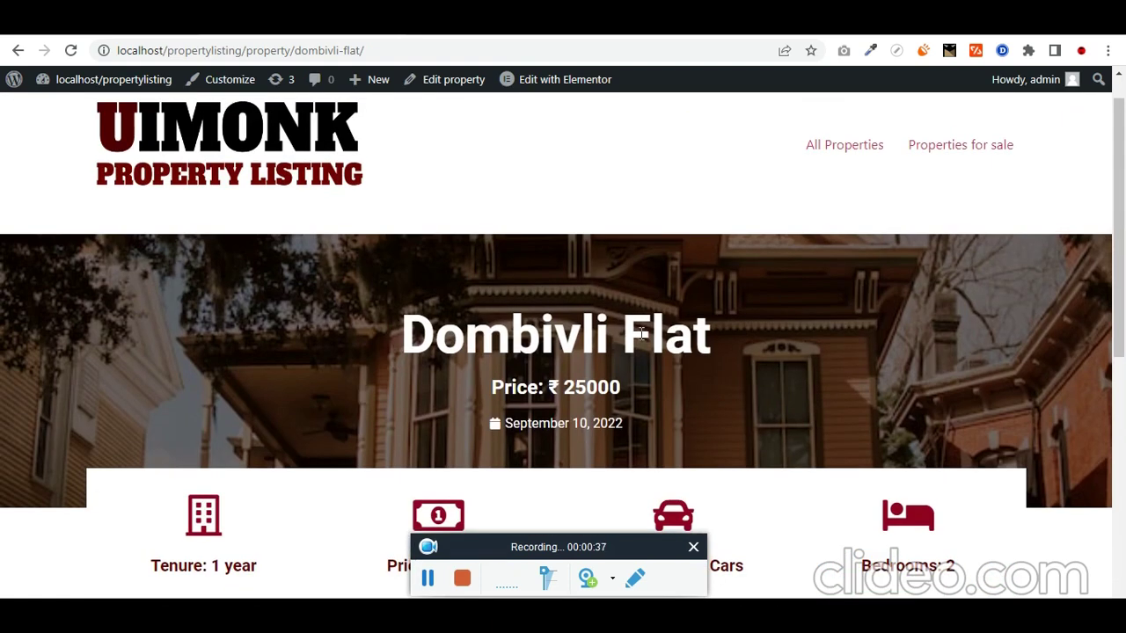
{"action": "triple_click", "coordinate": [644, 335]}
Step: Change the property title to 'Dombivli Flats' in the editor and update it
{"action": "left_click", "coordinate": [138, 25]}
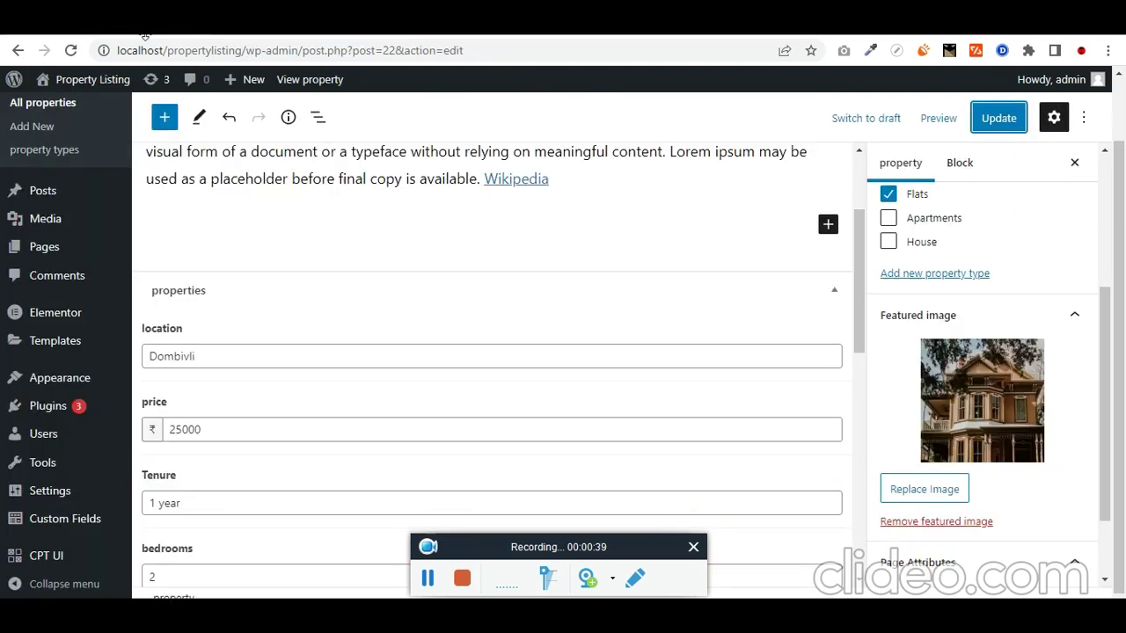
{"action": "scroll", "coordinate": [309, 288], "scroll_direction": "up", "scroll_amount": 2}
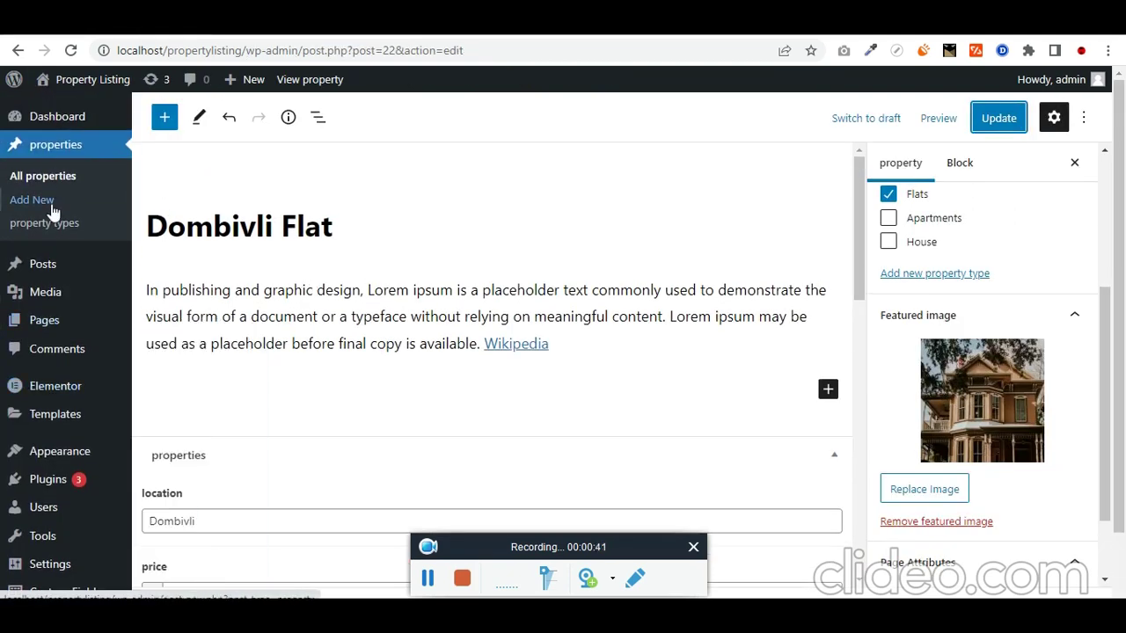
{"action": "left_click", "coordinate": [356, 229]}
{"action": "type", "text": "s"}
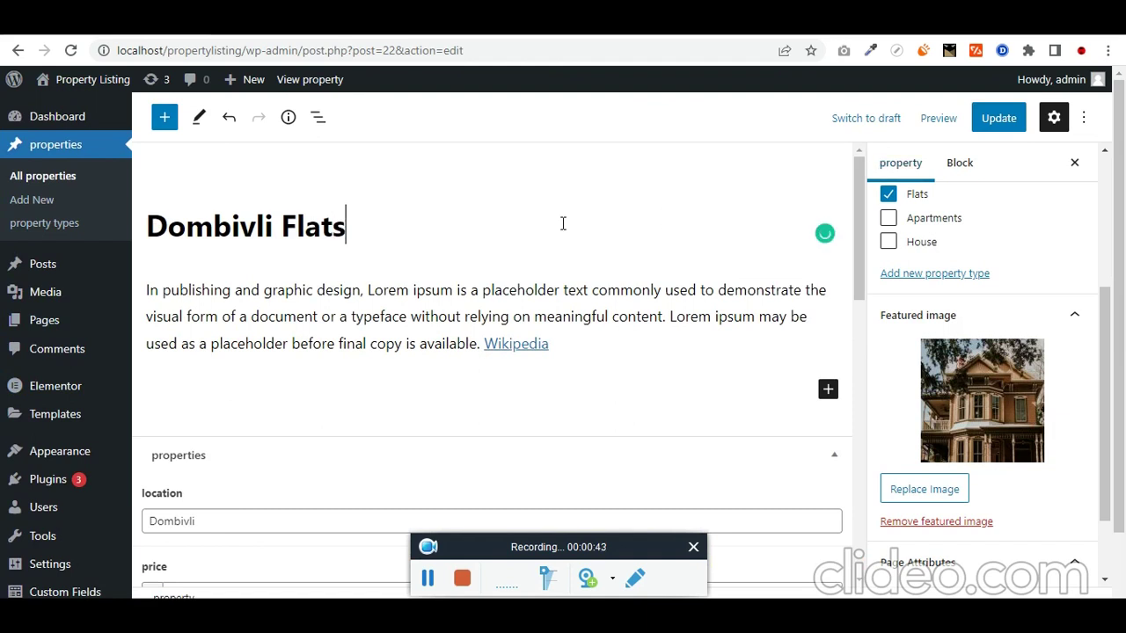
{"action": "double_click", "coordinate": [325, 229]}
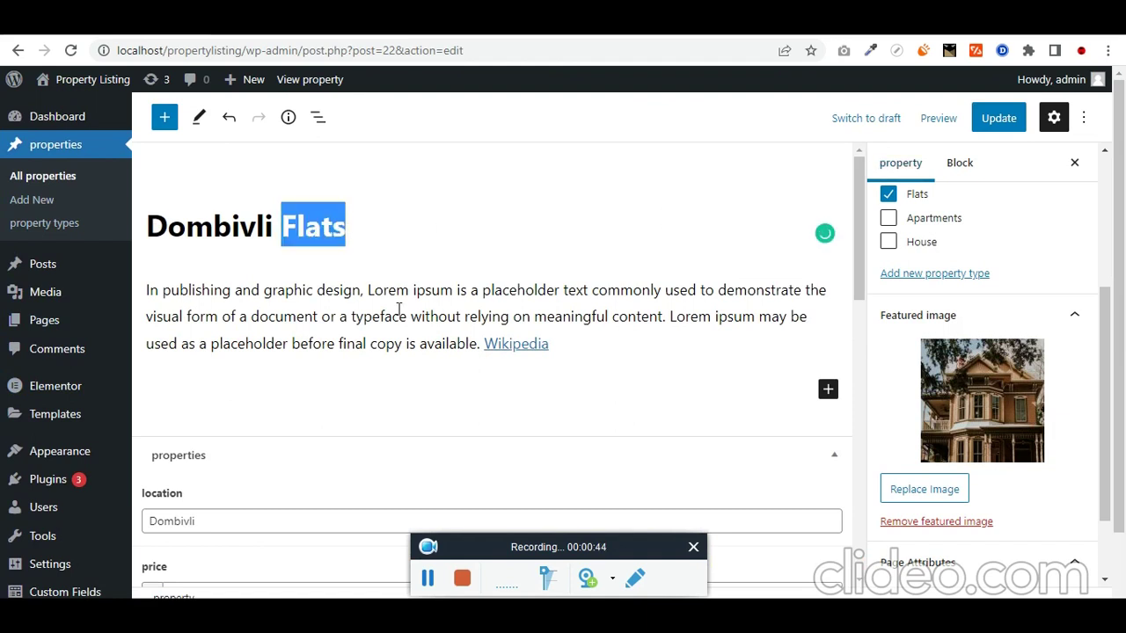
{"action": "left_click", "coordinate": [1003, 126]}
Step: Reload the live property page and highlight the new 'Dombivli Flats' heading
{"action": "left_click", "coordinate": [362, 21]}
{"action": "left_click", "coordinate": [327, 53]}
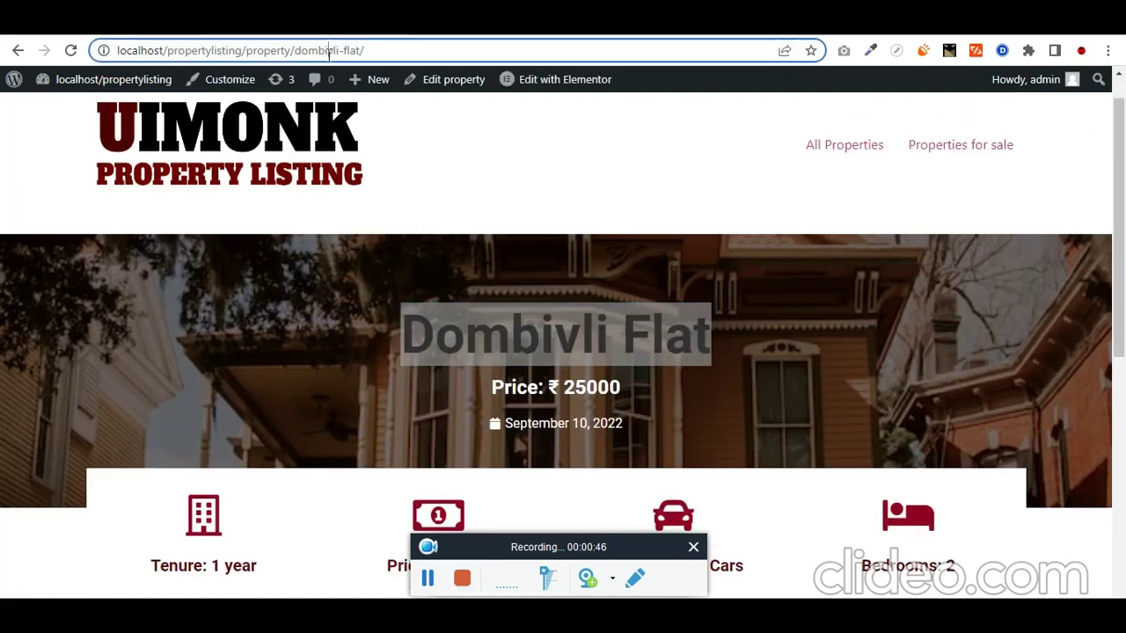
{"action": "key", "text": "Return"}
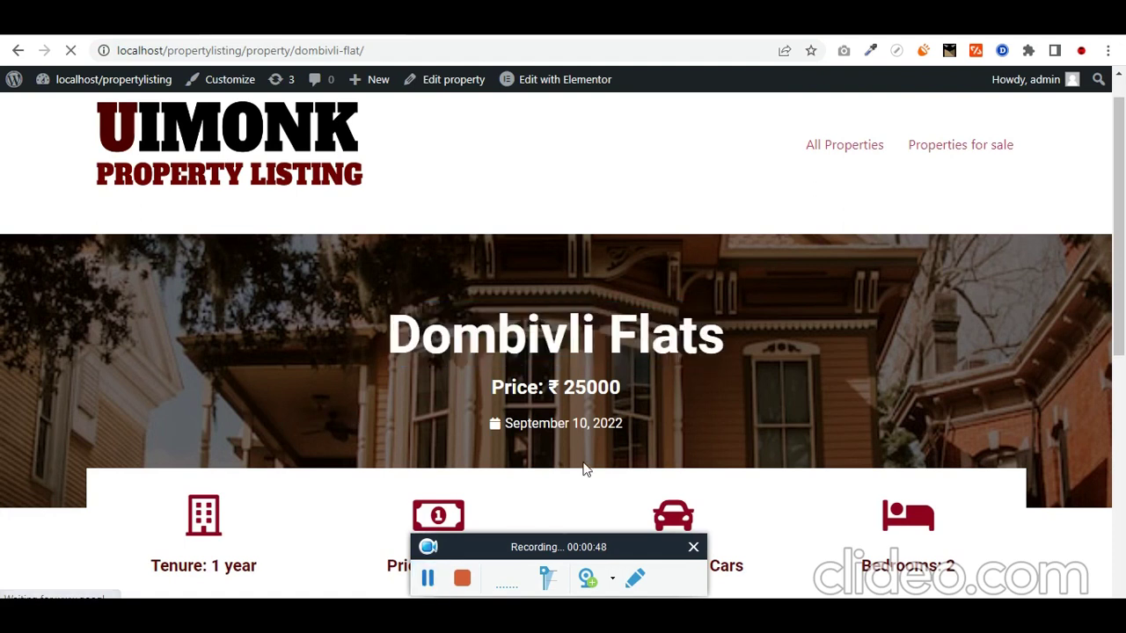
{"action": "double_click", "coordinate": [682, 331]}
{"action": "triple_click", "coordinate": [502, 304]}
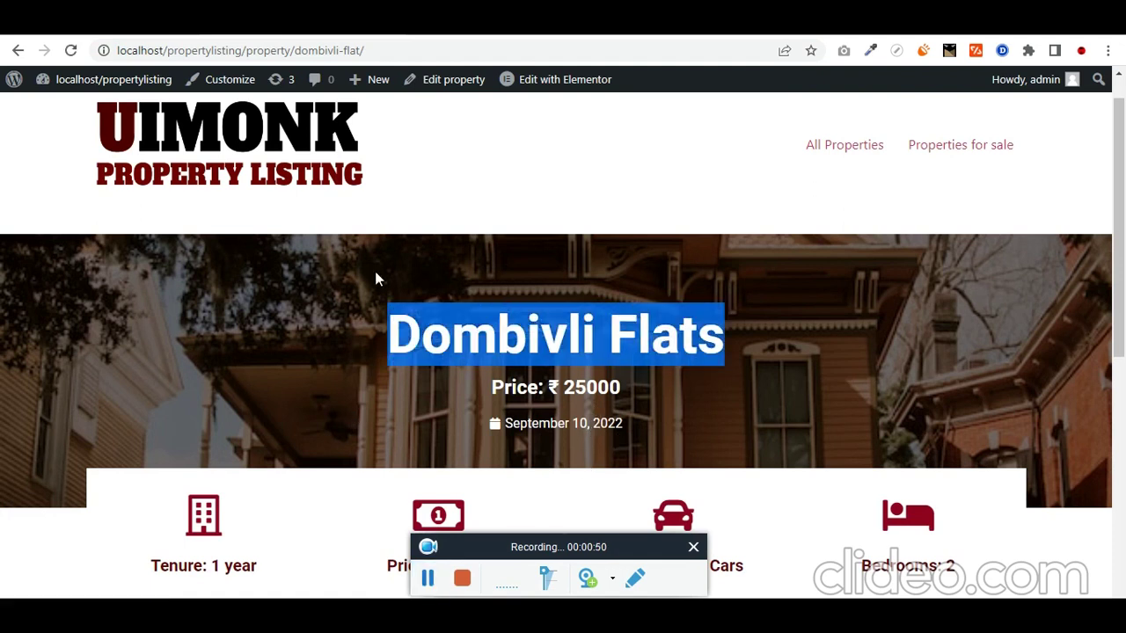
{"action": "left_click", "coordinate": [215, 21]}
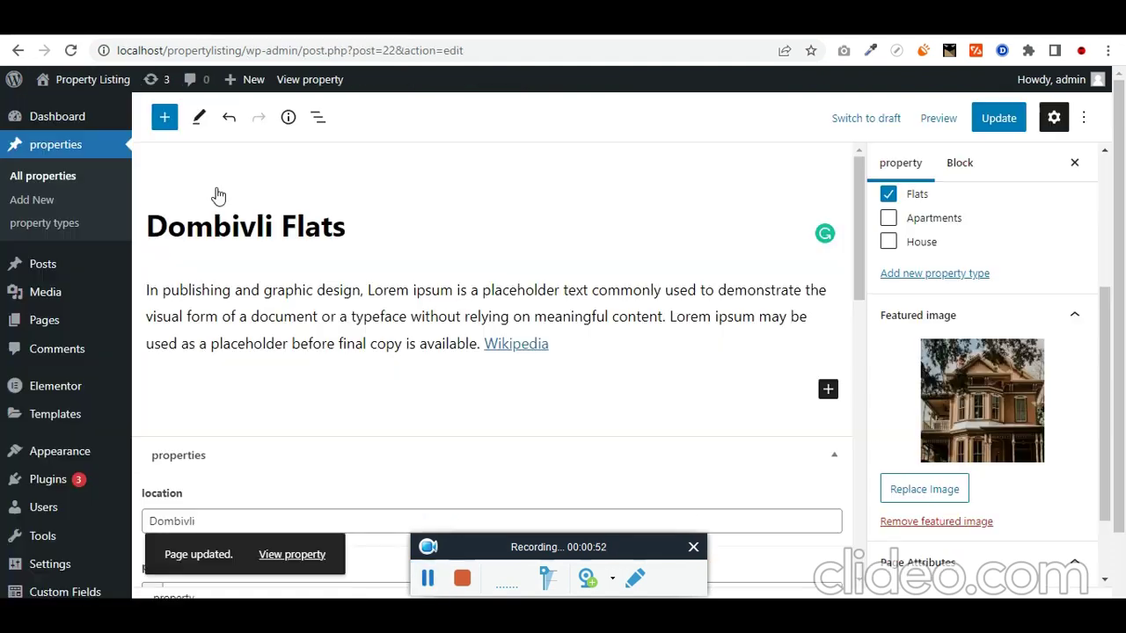
{"action": "double_click", "coordinate": [246, 228]}
{"action": "key", "text": "ctrl+Tab"}
{"action": "scroll", "coordinate": [357, 523], "scroll_direction": "down", "scroll_amount": 6}
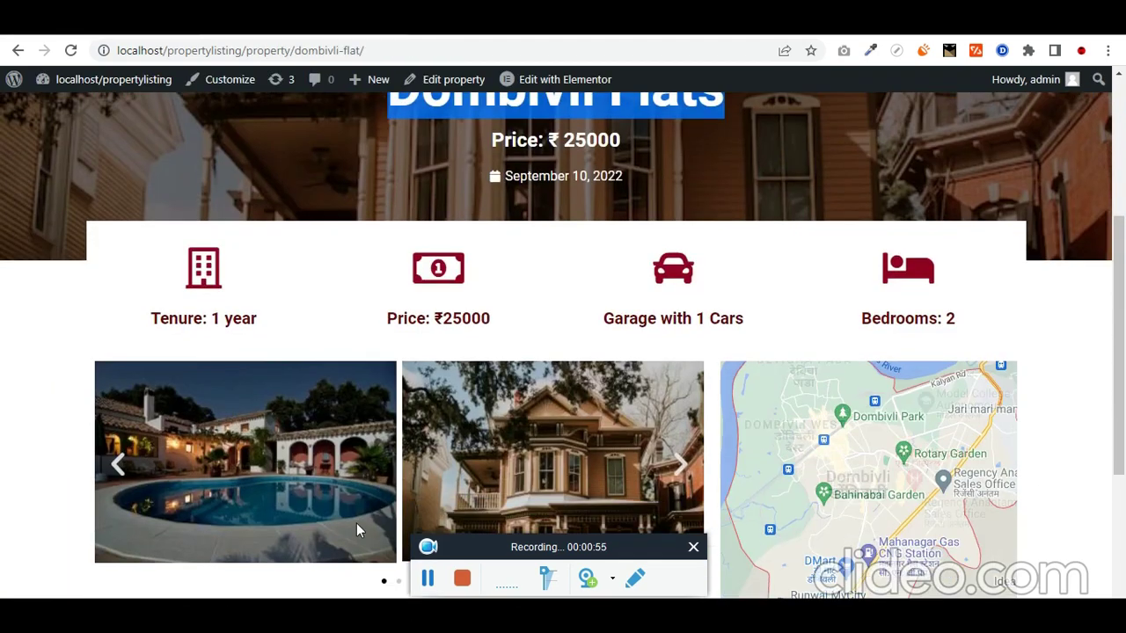
{"action": "double_click", "coordinate": [307, 429]}
{"action": "triple_click", "coordinate": [311, 431]}
{"action": "key", "text": "ctrl+Tab"}
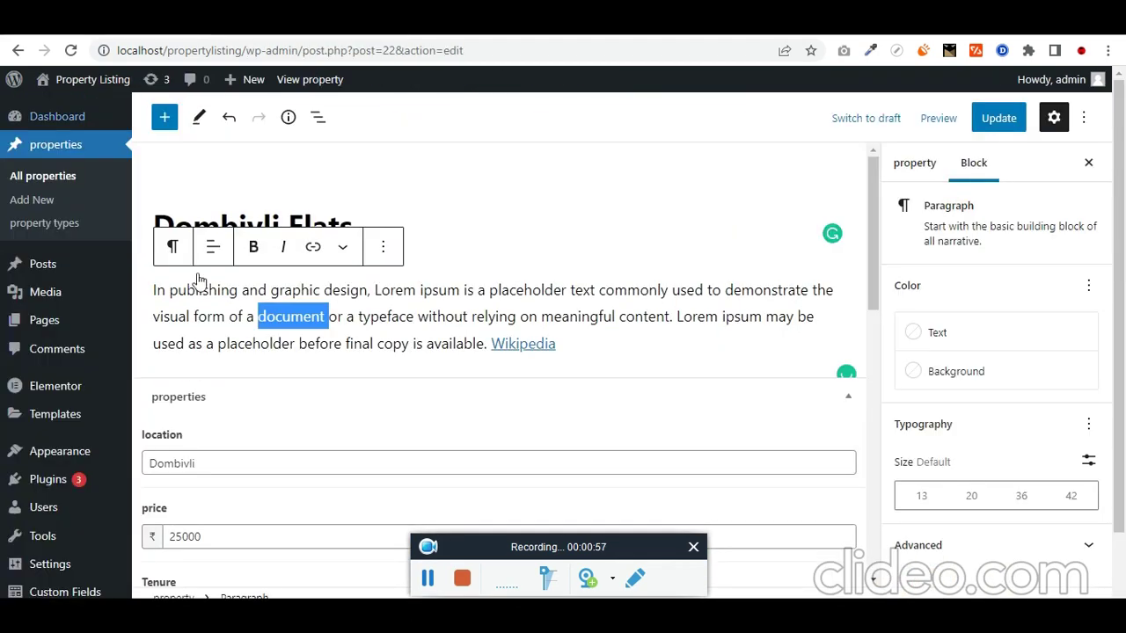
{"action": "scroll", "coordinate": [214, 378], "scroll_direction": "down", "scroll_amount": 3}
{"action": "key", "text": "ctrl+Tab"}
{"action": "scroll", "coordinate": [243, 339], "scroll_direction": "up", "scroll_amount": 10}
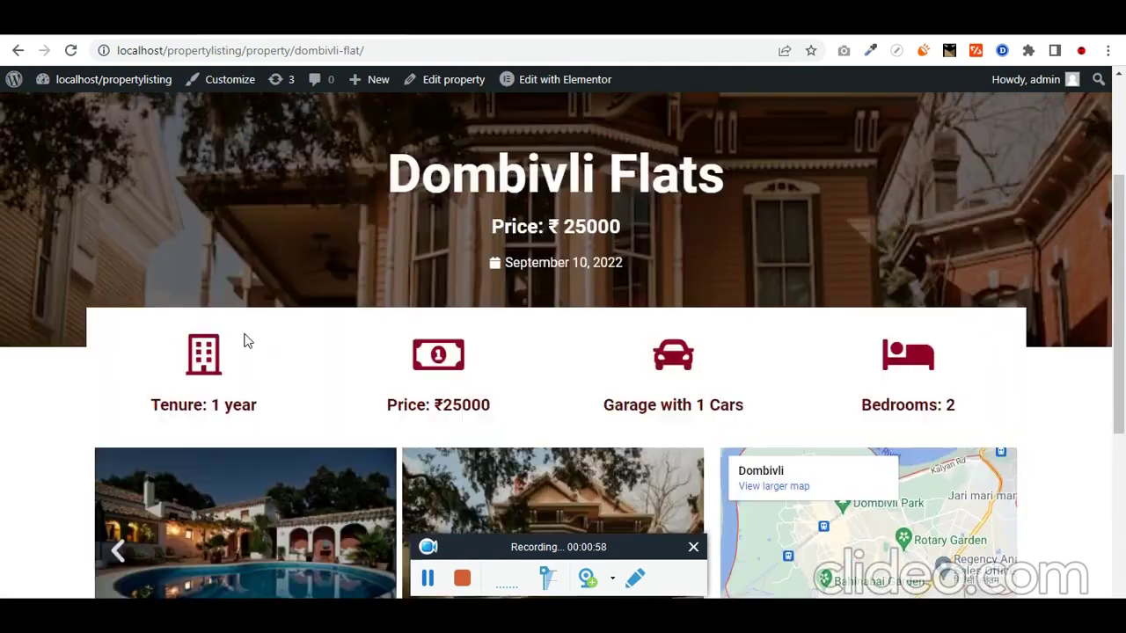
{"action": "scroll", "coordinate": [290, 507], "scroll_direction": "down", "scroll_amount": 2}
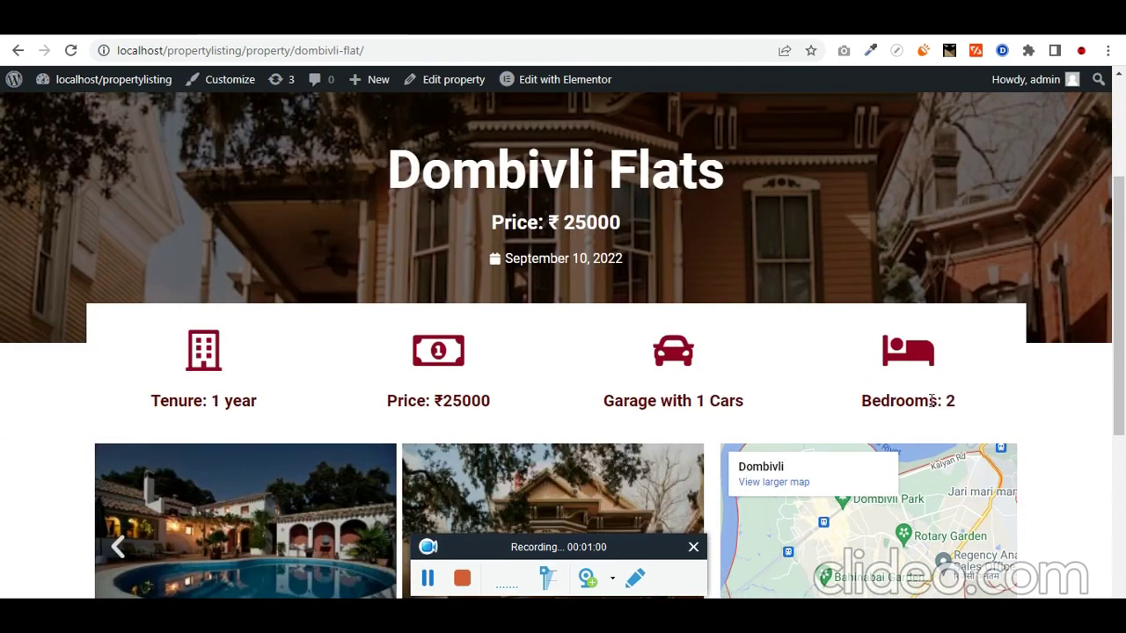
{"action": "scroll", "coordinate": [686, 369], "scroll_direction": "down", "scroll_amount": 2}
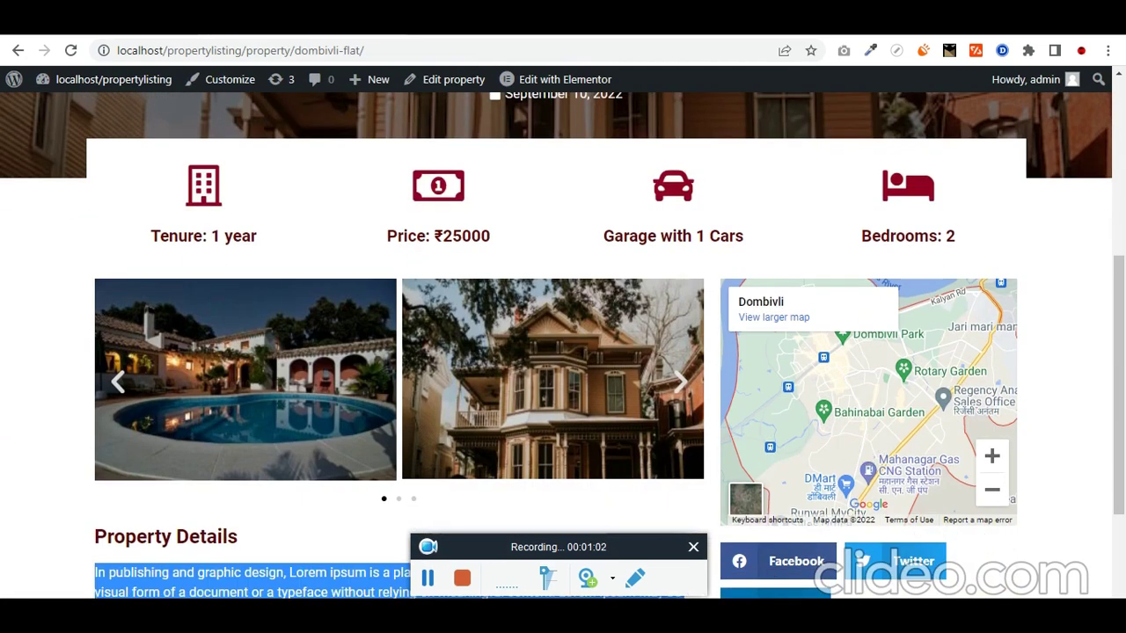
{"action": "key", "text": "ctrl+Tab"}
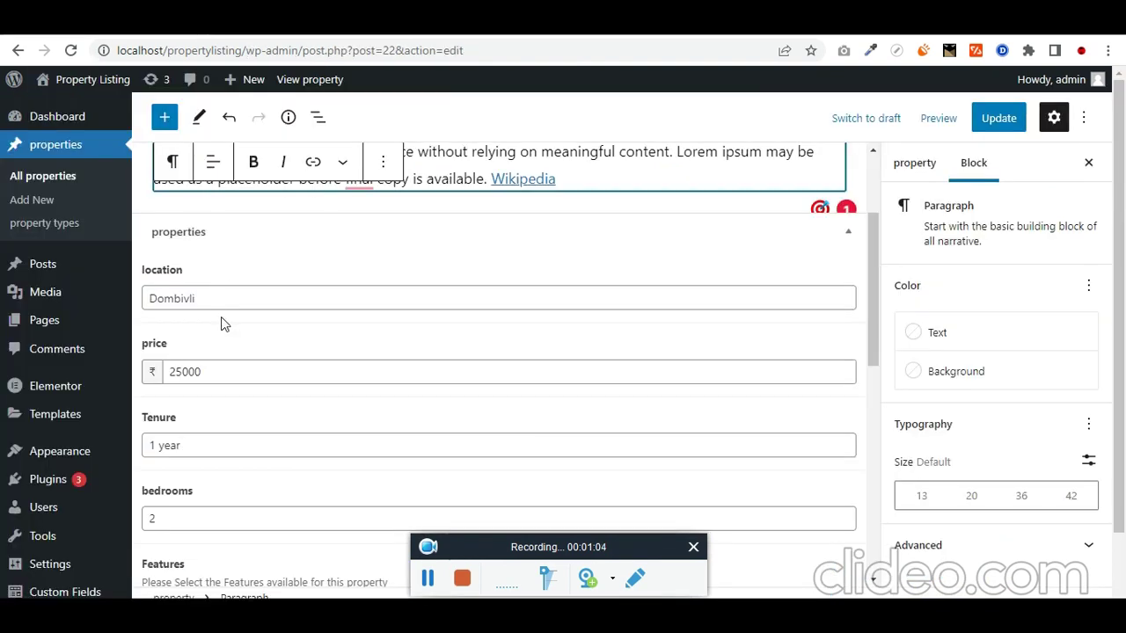
{"action": "double_click", "coordinate": [226, 373]}
{"action": "key", "text": "ctrl+Tab"}
{"action": "scroll", "coordinate": [413, 387], "scroll_direction": "up", "scroll_amount": 1}
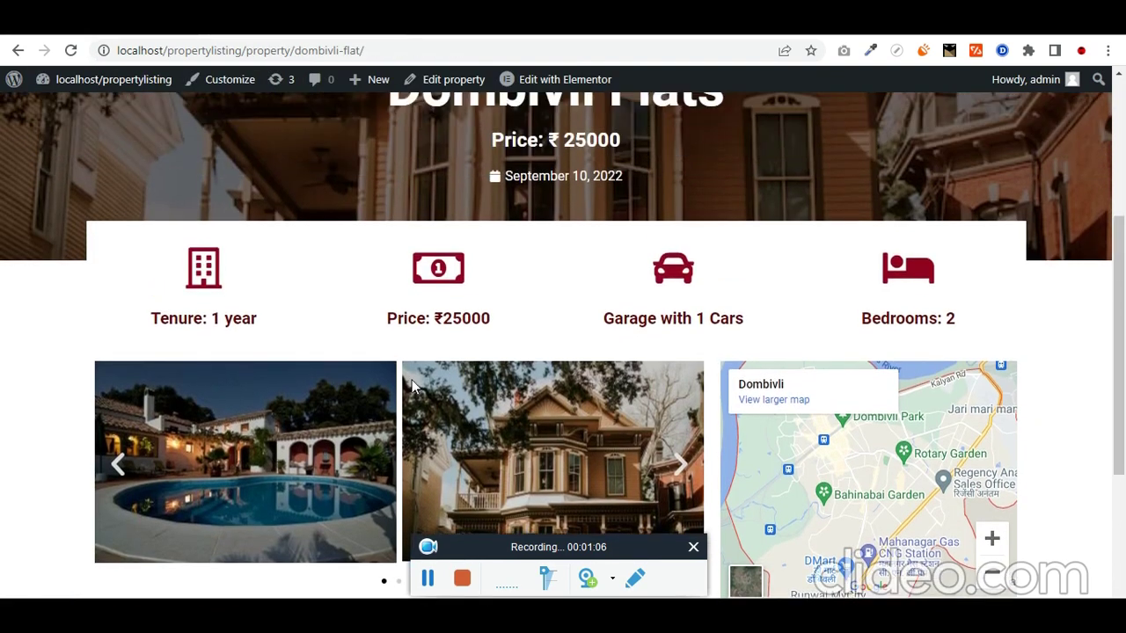
{"action": "left_click_drag", "start_coordinate": [375, 318], "coordinate": [493, 318]}
{"action": "scroll", "coordinate": [532, 333], "scroll_direction": "up", "scroll_amount": 1}
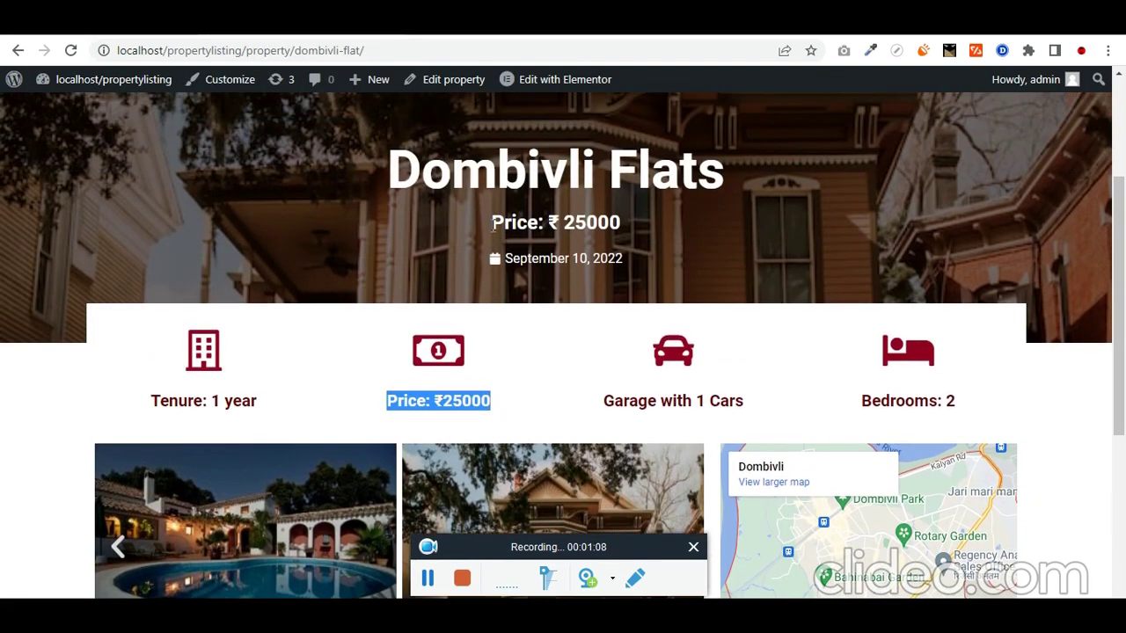
{"action": "left_click_drag", "start_coordinate": [491, 223], "coordinate": [640, 220]}
Step: Save the property's new 35000 price in the editor
{"action": "key", "text": "ctrl+Tab"}
{"action": "left_click", "coordinate": [224, 375]}
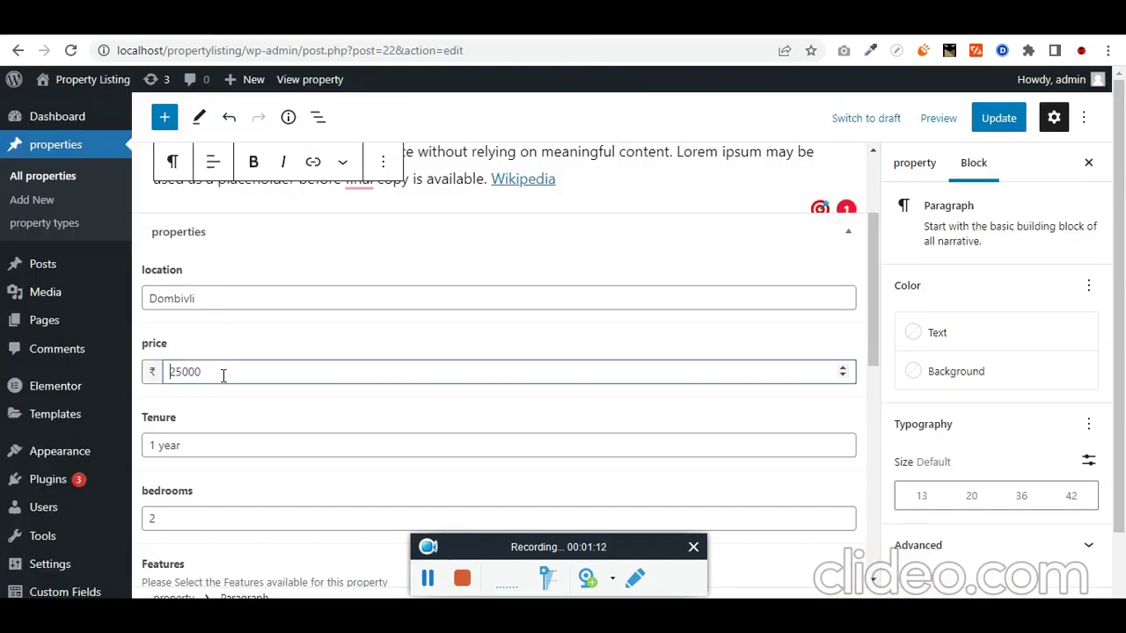
{"action": "left_click", "coordinate": [998, 118]}
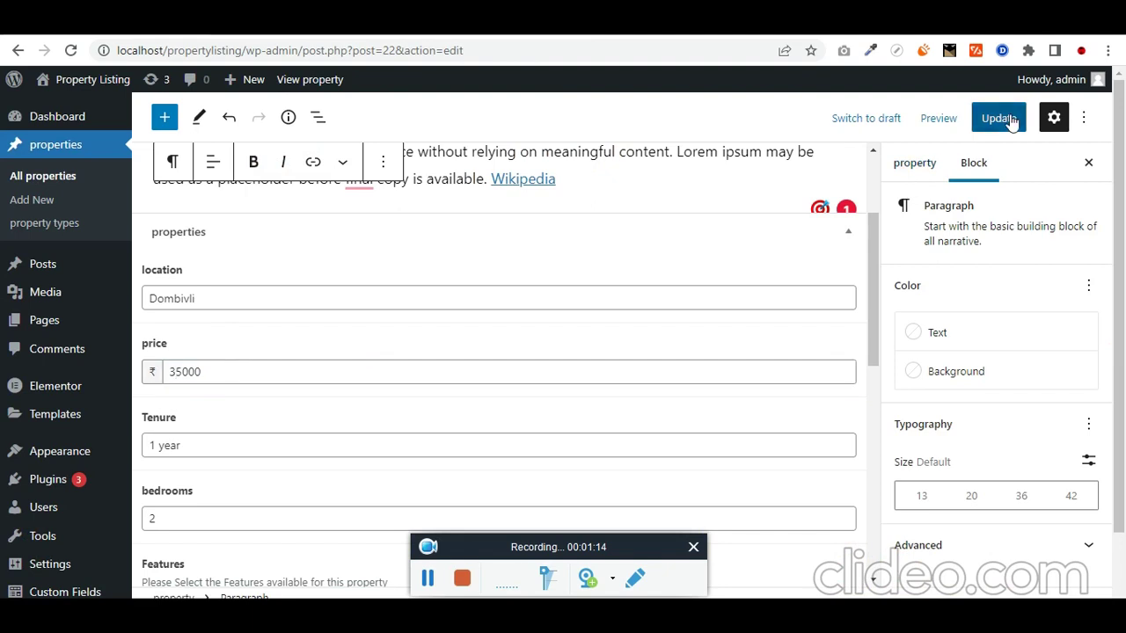
Step: Reload the live page and highlight ₹35000 in the header and features row
{"action": "key", "text": "ctrl+Tab"}
{"action": "left_click", "coordinate": [340, 47]}
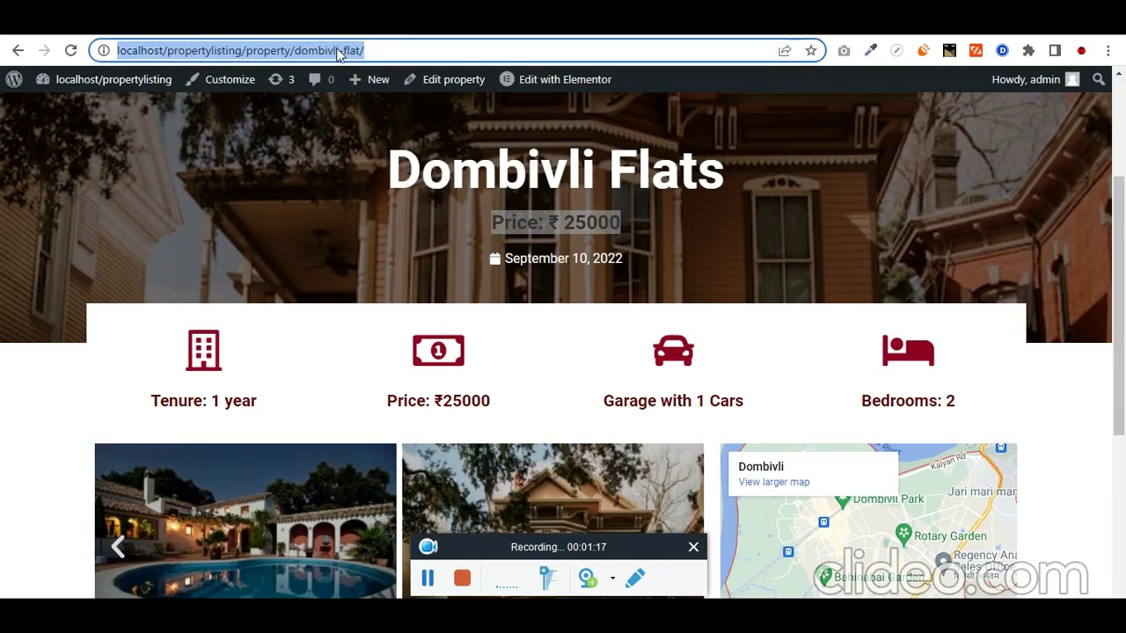
{"action": "key", "text": "Return"}
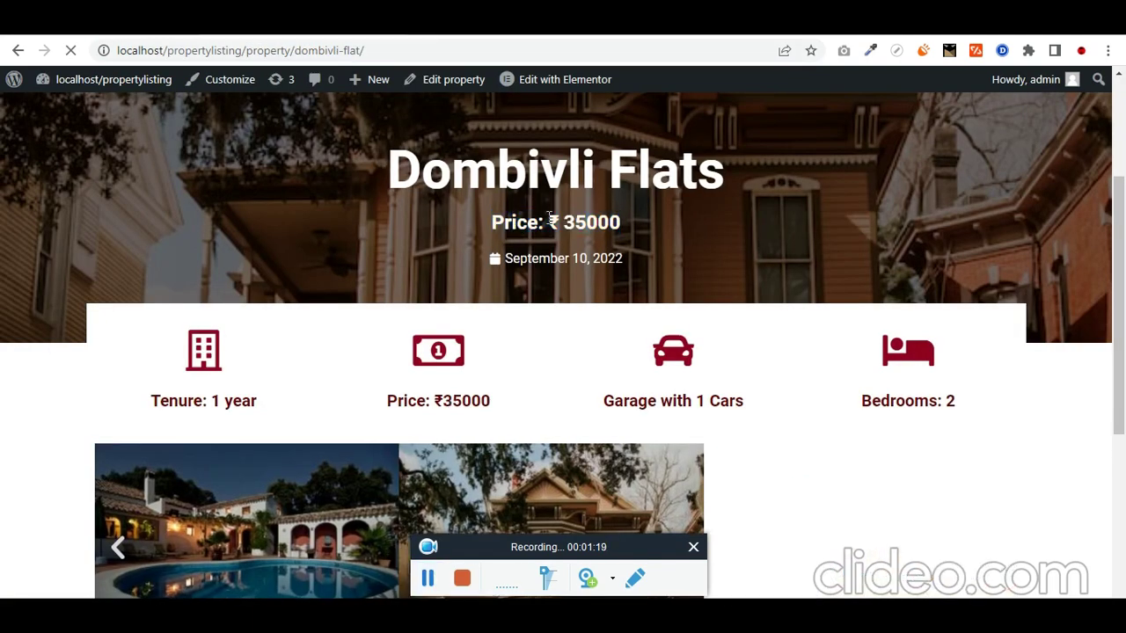
{"action": "double_click", "coordinate": [591, 222]}
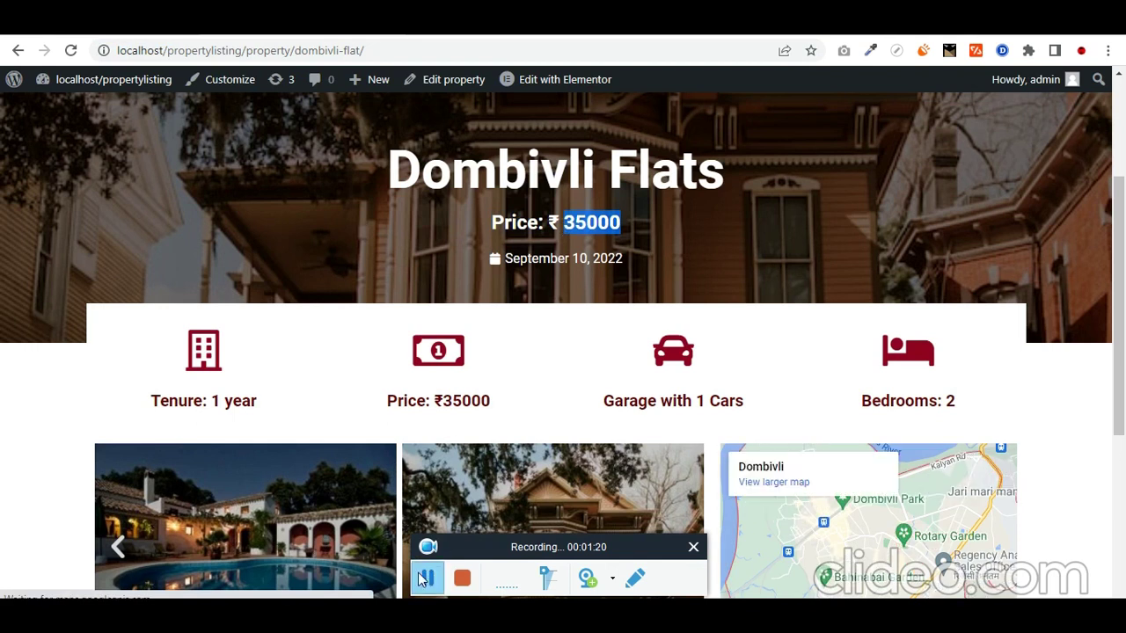
{"action": "double_click", "coordinate": [481, 401]}
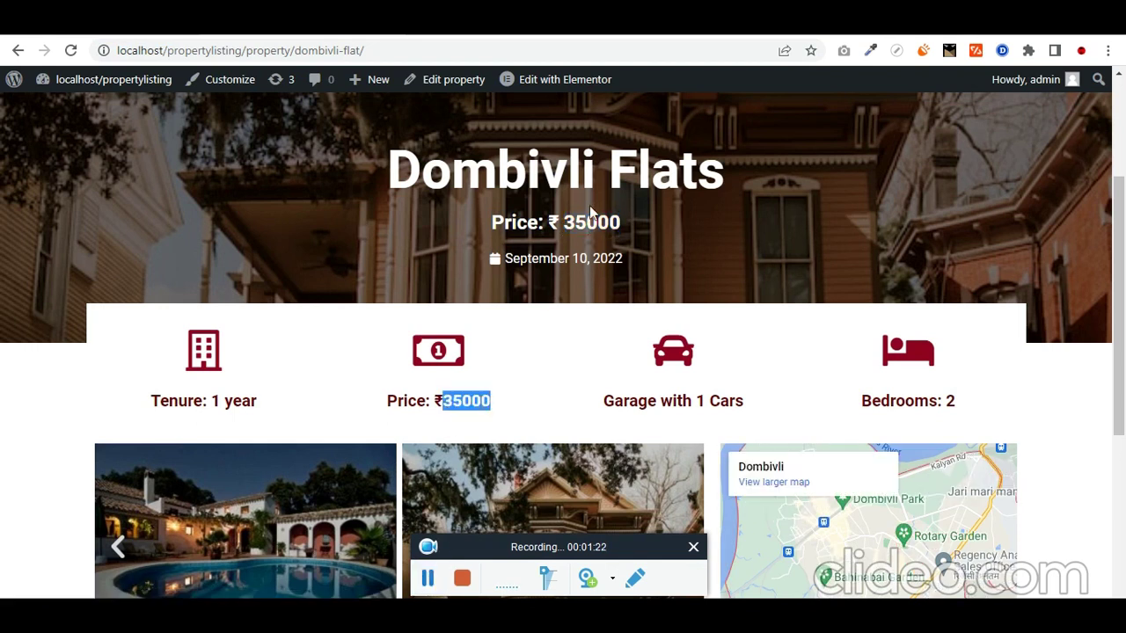
{"action": "double_click", "coordinate": [591, 222]}
{"action": "key", "text": "ctrl+Tab"}
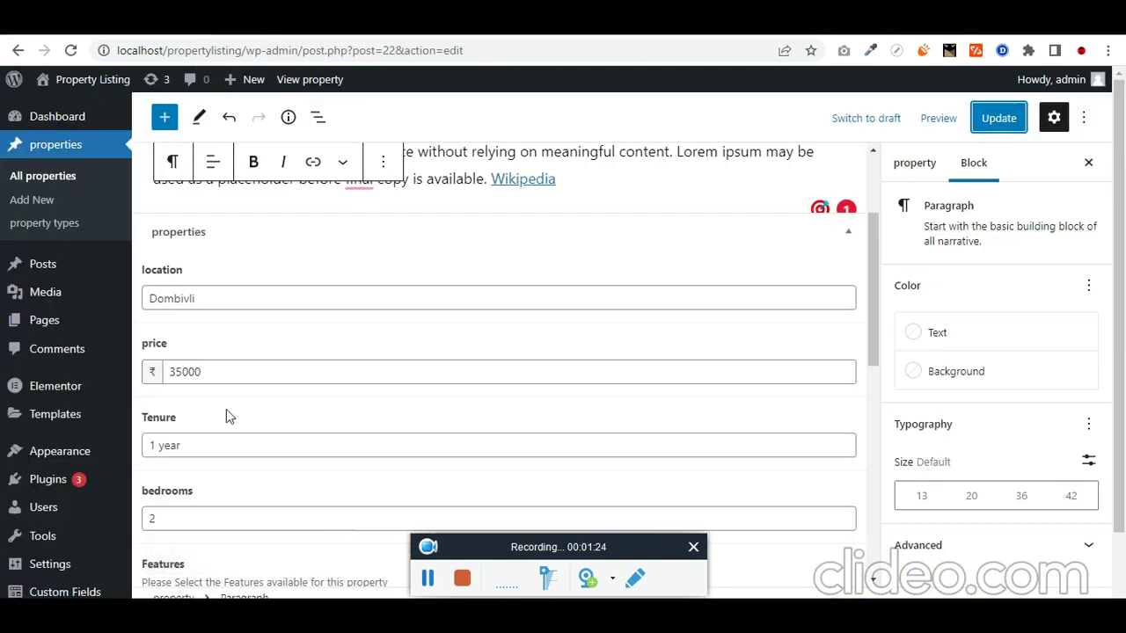
{"action": "left_click_drag", "start_coordinate": [178, 417], "coordinate": [142, 418]}
{"action": "key", "text": "ctrl+Tab"}
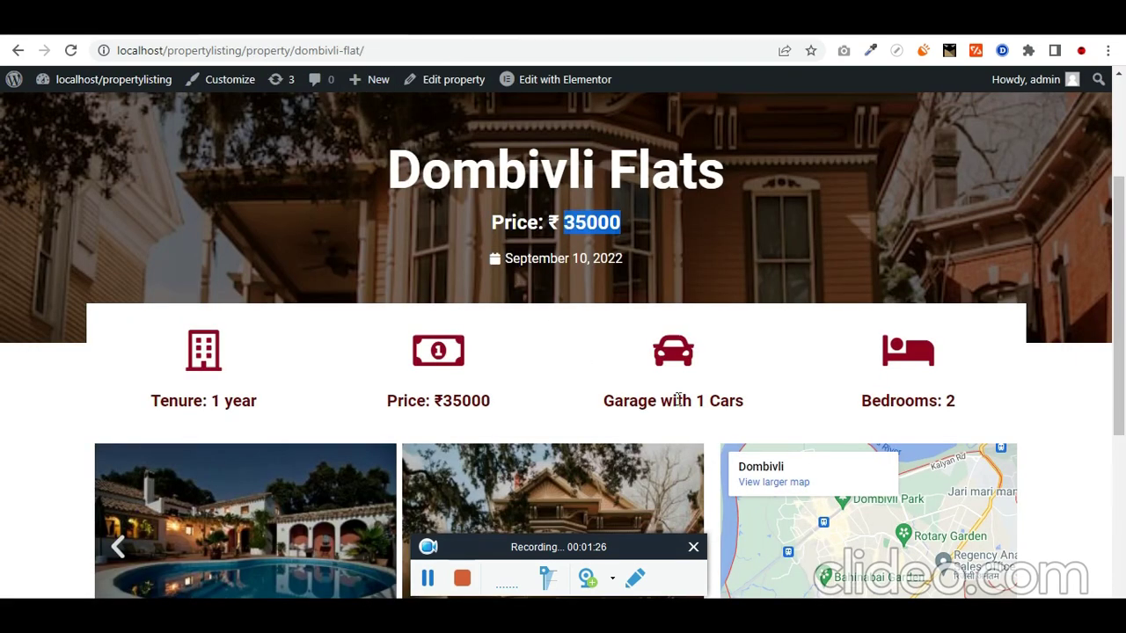
{"action": "left_click_drag", "start_coordinate": [257, 401], "coordinate": [157, 415]}
{"action": "key", "text": "ctrl+Tab"}
{"action": "scroll", "coordinate": [214, 460], "scroll_direction": "down", "scroll_amount": 1}
{"action": "left_click", "coordinate": [310, 34]}
{"action": "left_click_drag", "start_coordinate": [999, 398], "coordinate": [814, 383]}
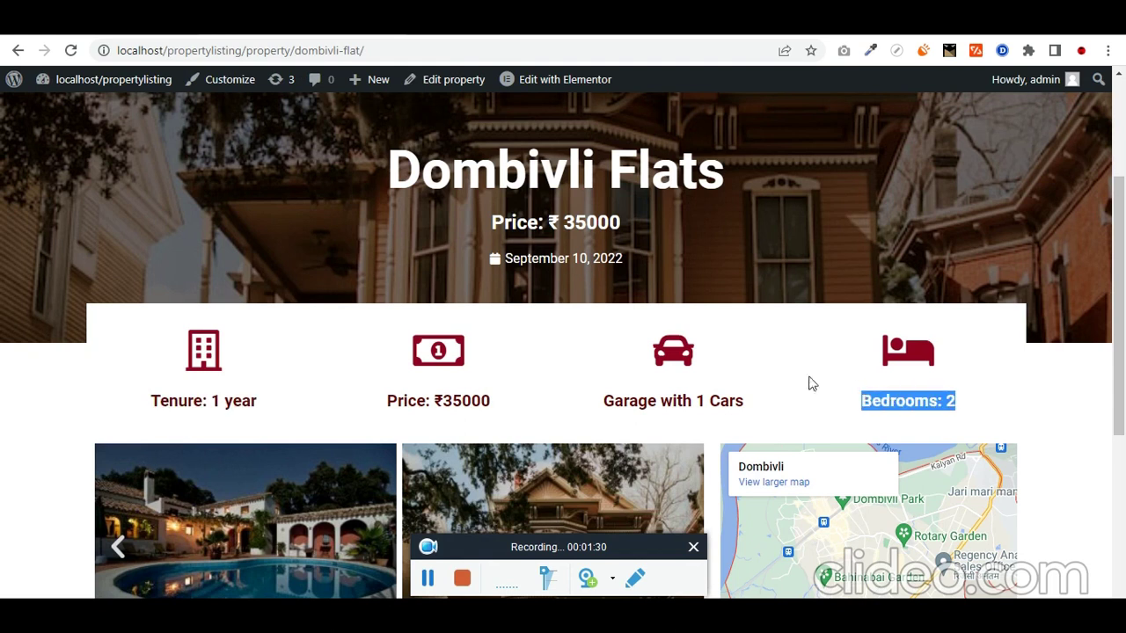
{"action": "key", "text": "ctrl+Tab"}
{"action": "scroll", "coordinate": [189, 406], "scroll_direction": "down", "scroll_amount": 2}
{"action": "left_click_drag", "start_coordinate": [186, 317], "coordinate": [148, 324]}
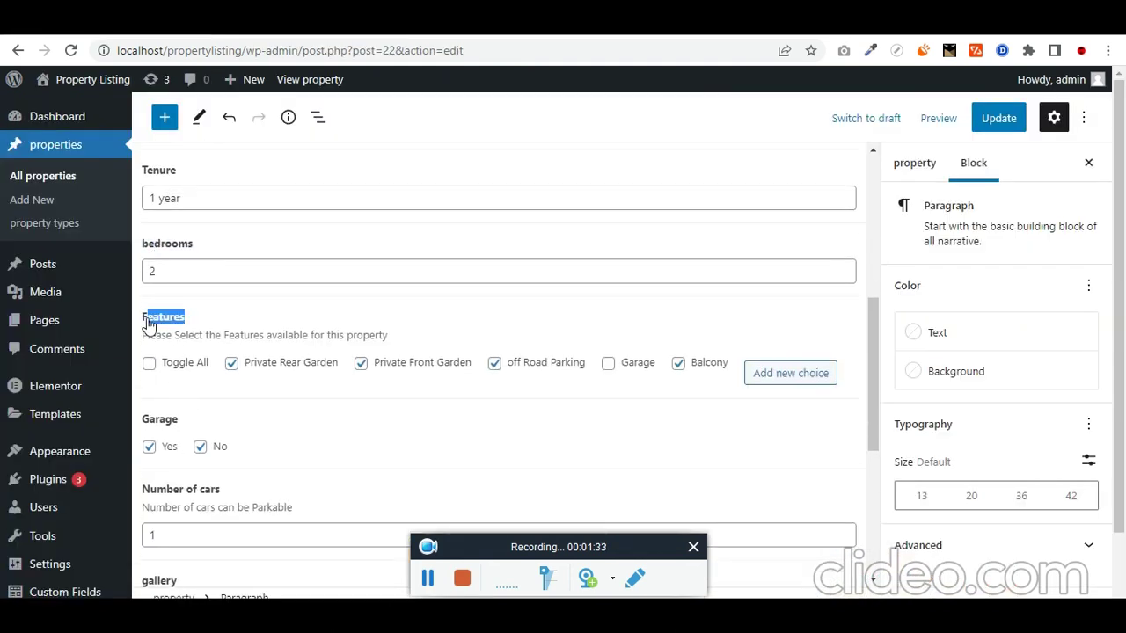
{"action": "scroll", "coordinate": [202, 375], "scroll_direction": "down", "scroll_amount": 1}
{"action": "key", "text": "ctrl+Tab"}
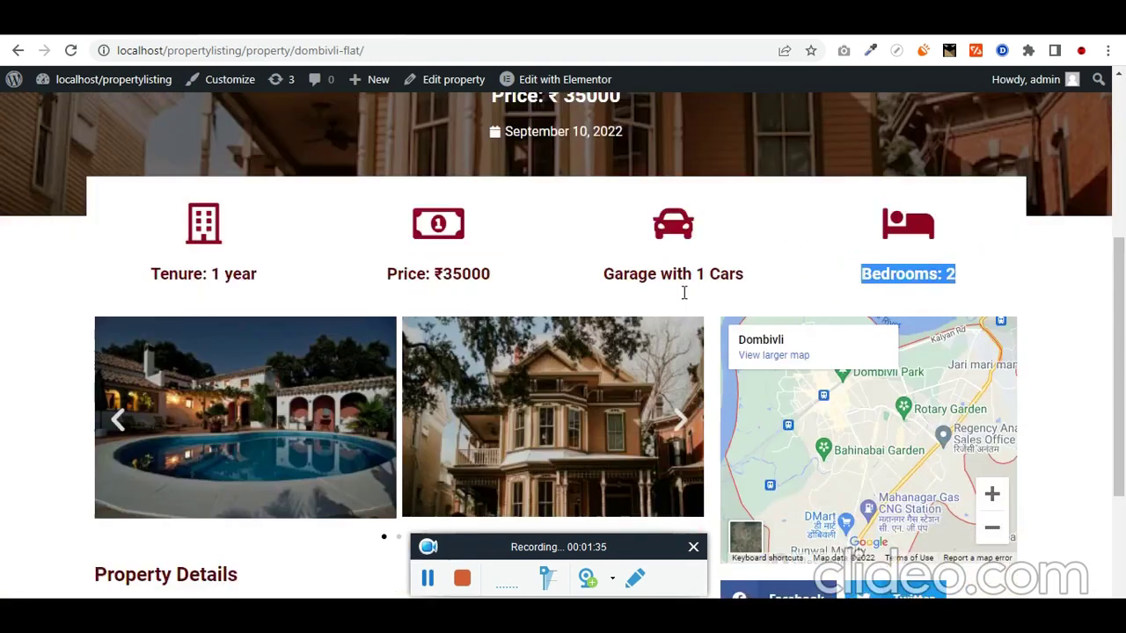
{"action": "scroll", "coordinate": [683, 291], "scroll_direction": "down", "scroll_amount": 2}
{"action": "scroll", "coordinate": [666, 378], "scroll_direction": "up", "scroll_amount": 3}
{"action": "scroll", "coordinate": [836, 411], "scroll_direction": "down", "scroll_amount": 2}
{"action": "scroll", "coordinate": [835, 412], "scroll_direction": "down", "scroll_amount": 1}
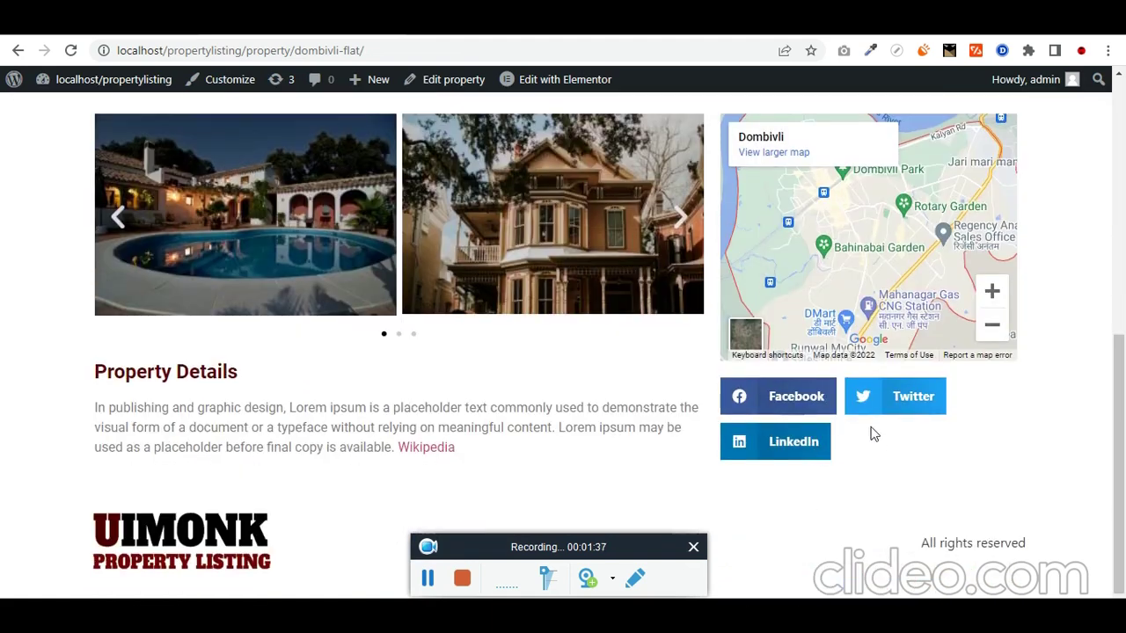
{"action": "scroll", "coordinate": [871, 432], "scroll_direction": "up", "scroll_amount": 2}
{"action": "key", "text": "ctrl+Tab"}
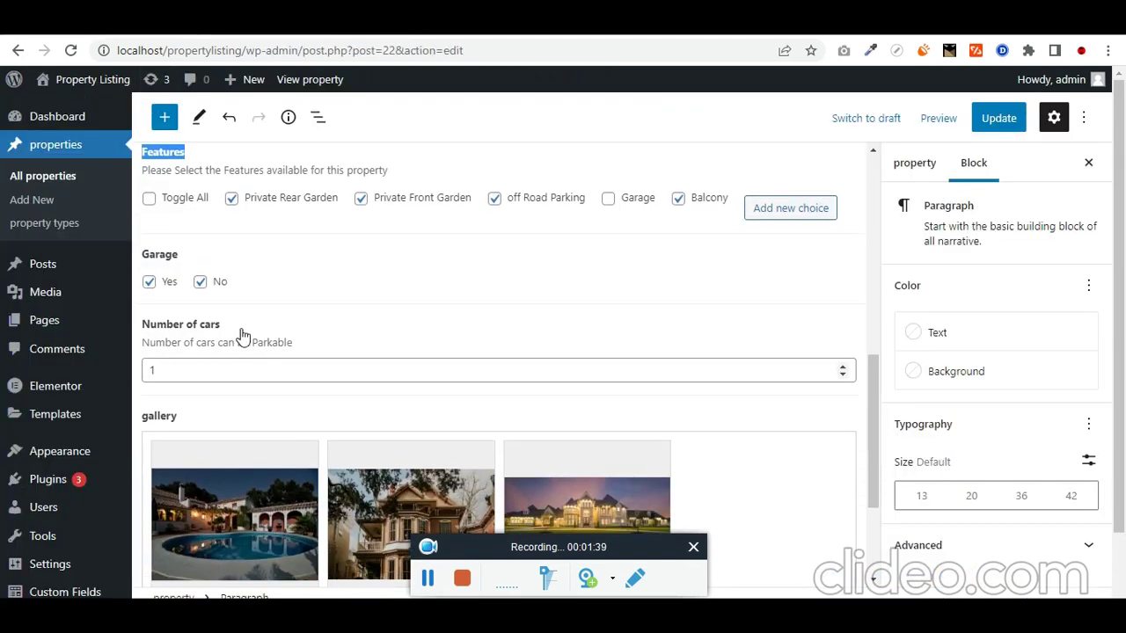
{"action": "left_click_drag", "start_coordinate": [242, 334], "coordinate": [150, 331]}
{"action": "key", "text": "ctrl+Tab"}
{"action": "scroll", "coordinate": [728, 401], "scroll_direction": "up", "scroll_amount": 3}
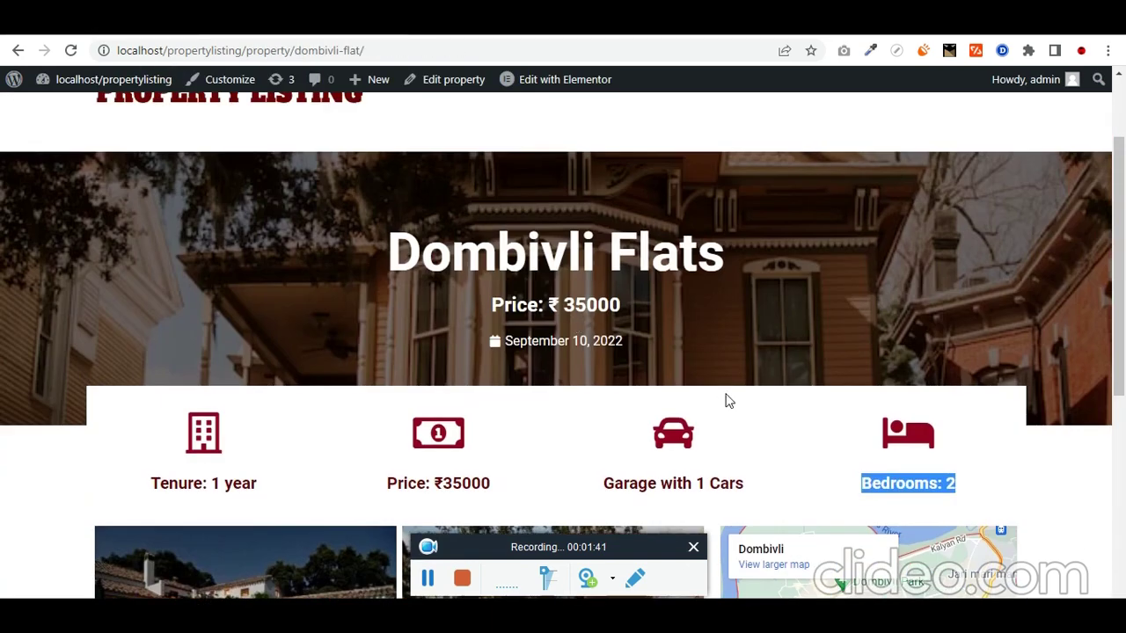
{"action": "left_click_drag", "start_coordinate": [597, 496], "coordinate": [743, 490]}
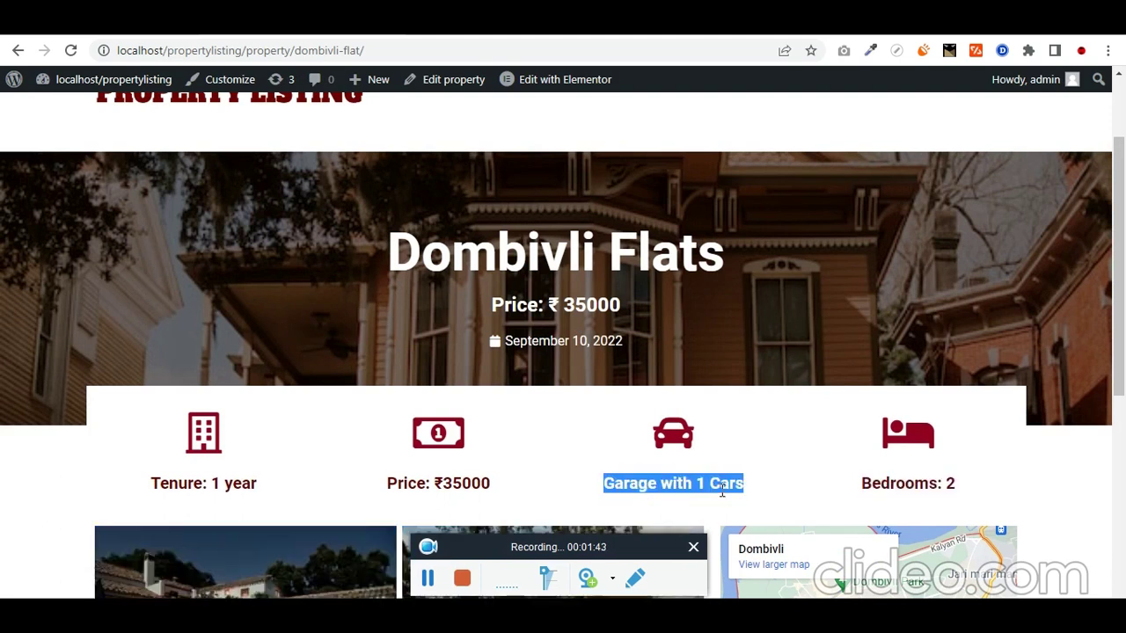
{"action": "scroll", "coordinate": [221, 124], "scroll_direction": "down", "scroll_amount": 2}
{"action": "key", "text": "ctrl+Tab"}
{"action": "scroll", "coordinate": [196, 390], "scroll_direction": "down", "scroll_amount": 2}
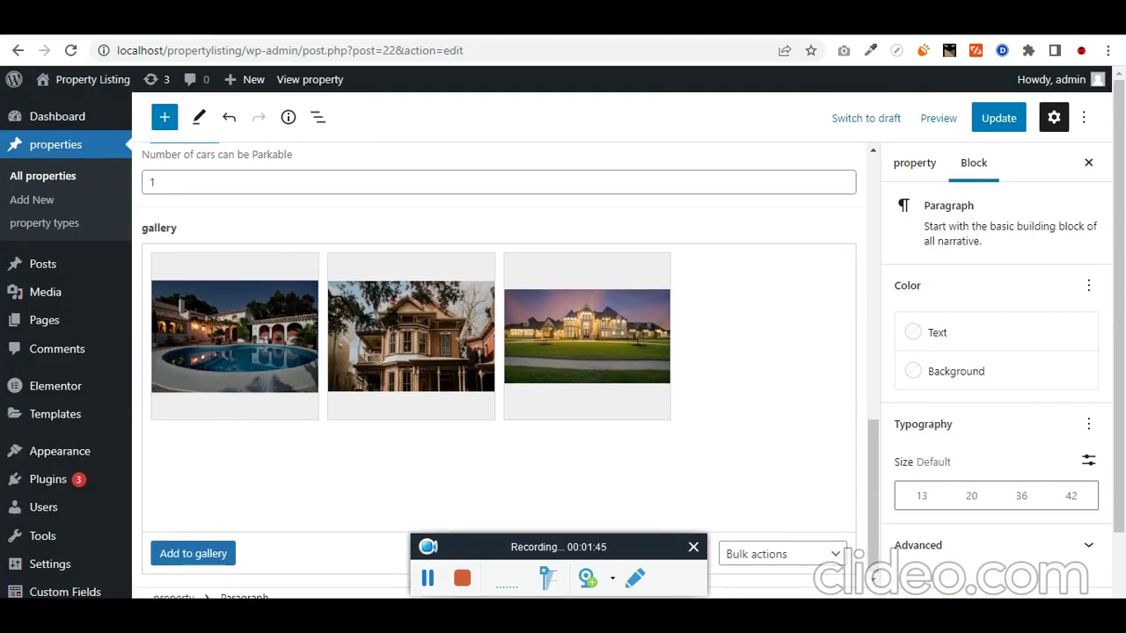
{"action": "key", "text": "ctrl+Tab"}
{"action": "scroll", "coordinate": [371, 400], "scroll_direction": "down", "scroll_amount": 3}
{"action": "scroll", "coordinate": [344, 289], "scroll_direction": "up", "scroll_amount": 1}
{"action": "left_click", "coordinate": [681, 299]}
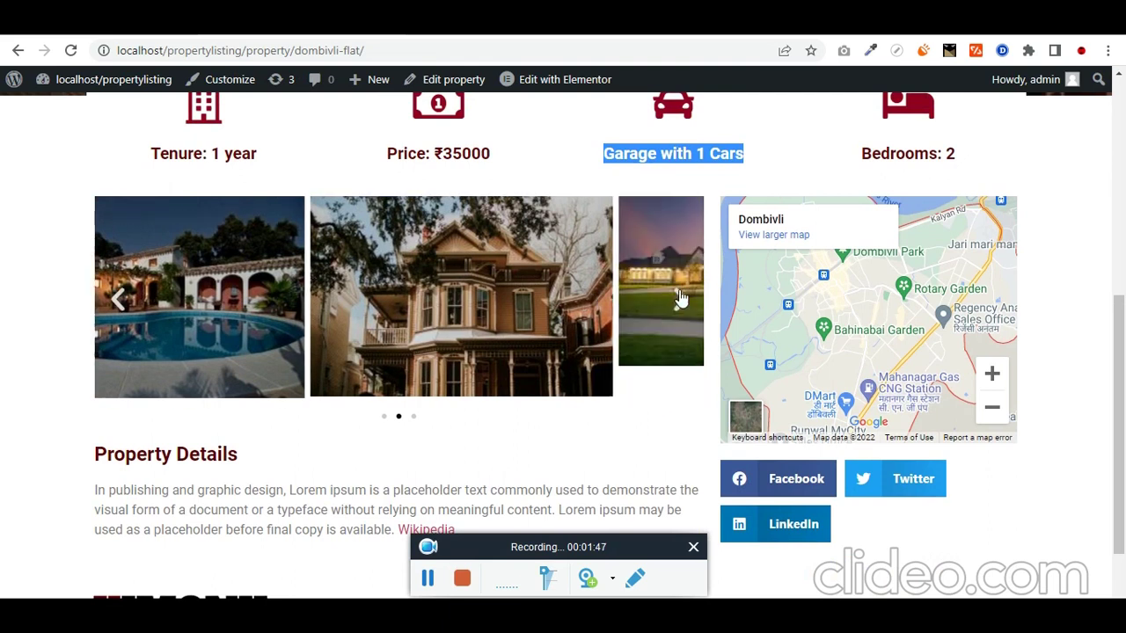
{"action": "left_click", "coordinate": [680, 299]}
{"action": "left_click", "coordinate": [681, 299]}
{"action": "left_click", "coordinate": [681, 299]}
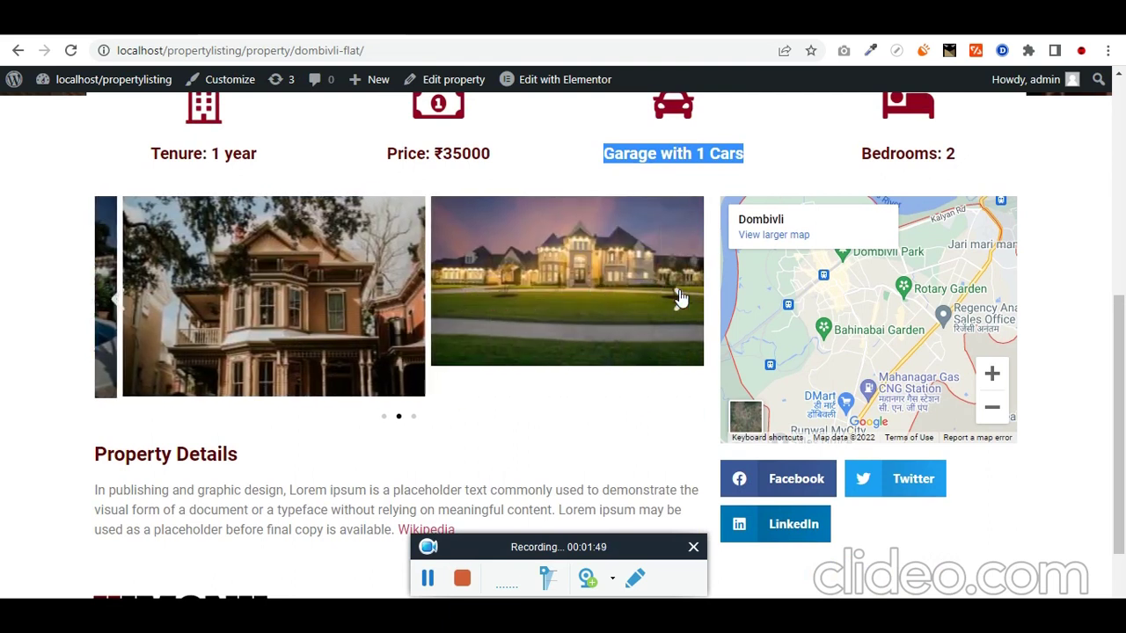
{"action": "scroll", "coordinate": [534, 333], "scroll_direction": "up", "scroll_amount": 5}
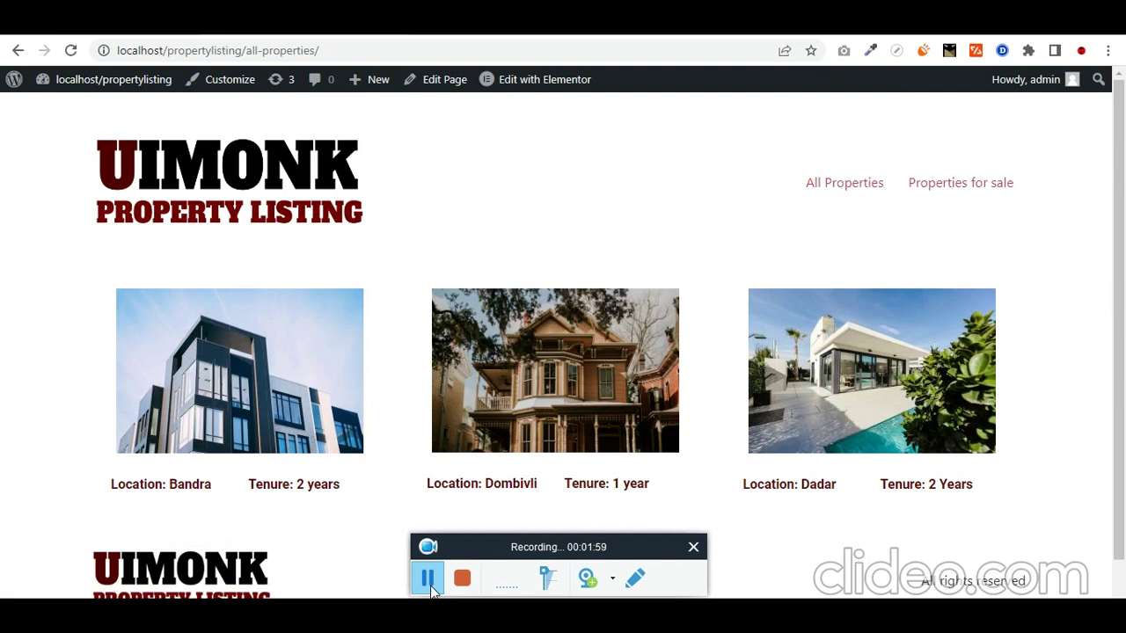
Step: Try the Apartments, Flats, House and All filters on Properties for sale, then open Dombivli Flats
{"action": "left_click", "coordinate": [431, 591]}
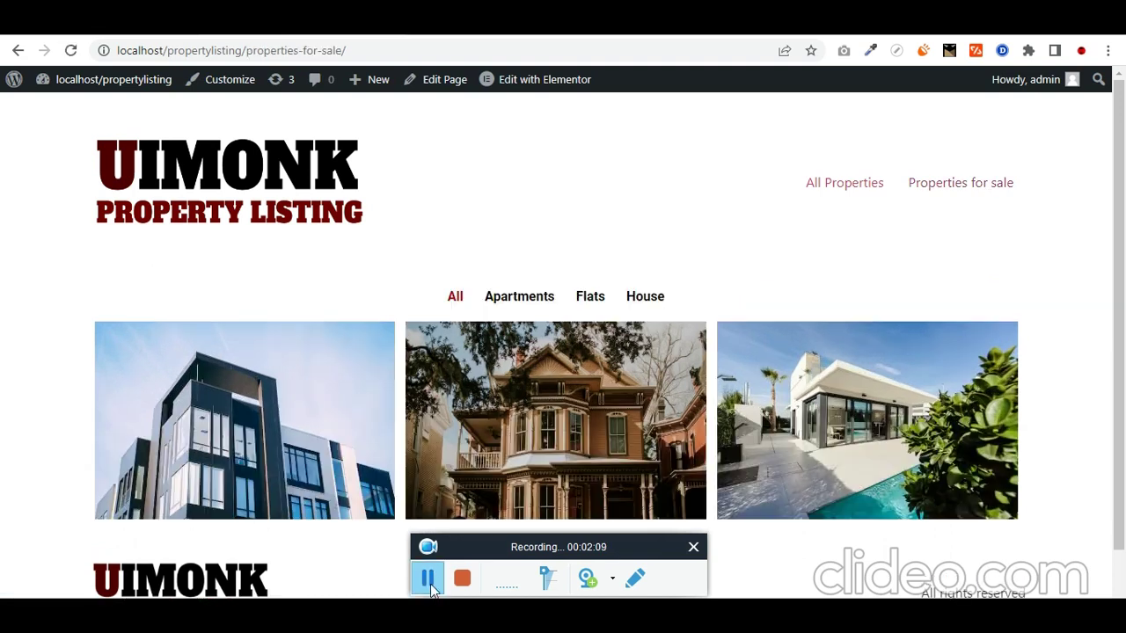
{"action": "left_click", "coordinate": [515, 301]}
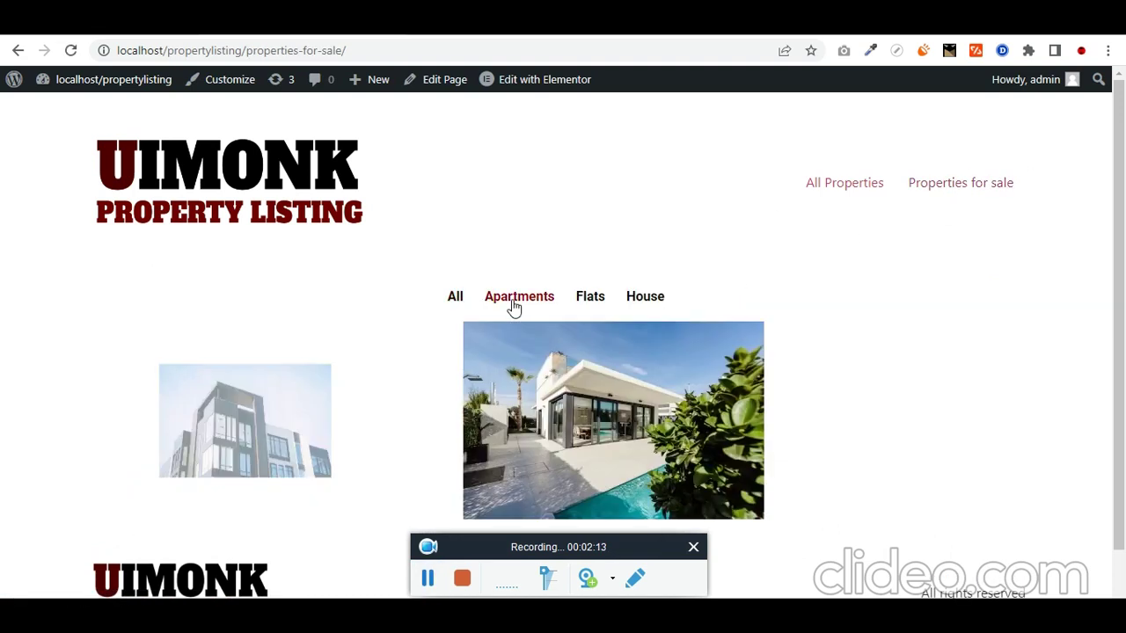
{"action": "left_click", "coordinate": [592, 303]}
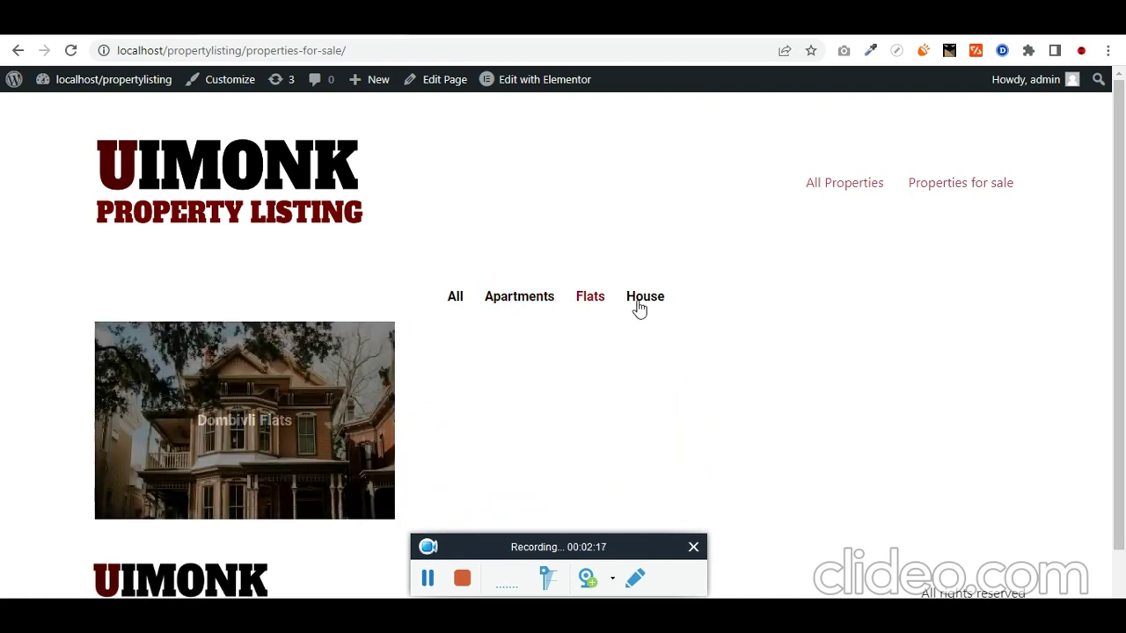
{"action": "left_click", "coordinate": [642, 301]}
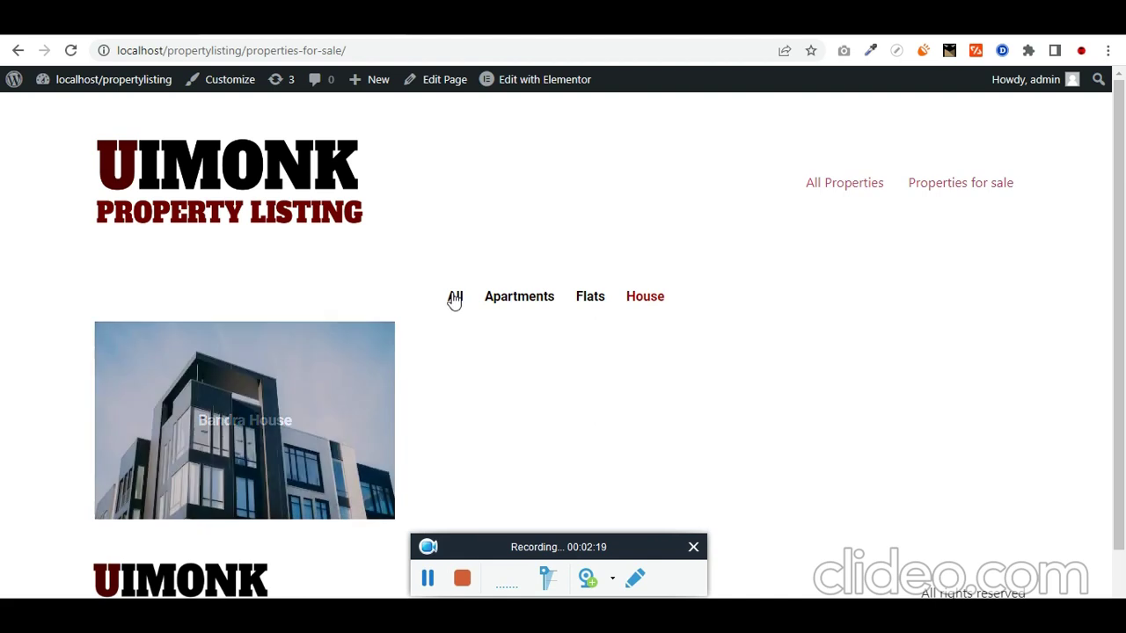
{"action": "left_click", "coordinate": [454, 297]}
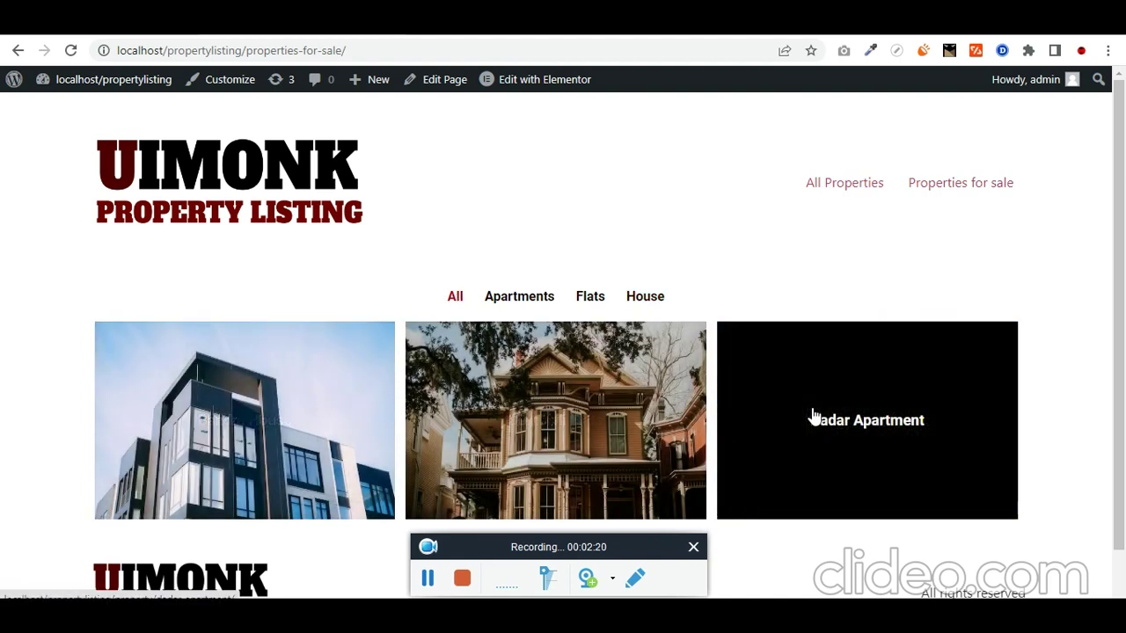
{"action": "left_click", "coordinate": [573, 421]}
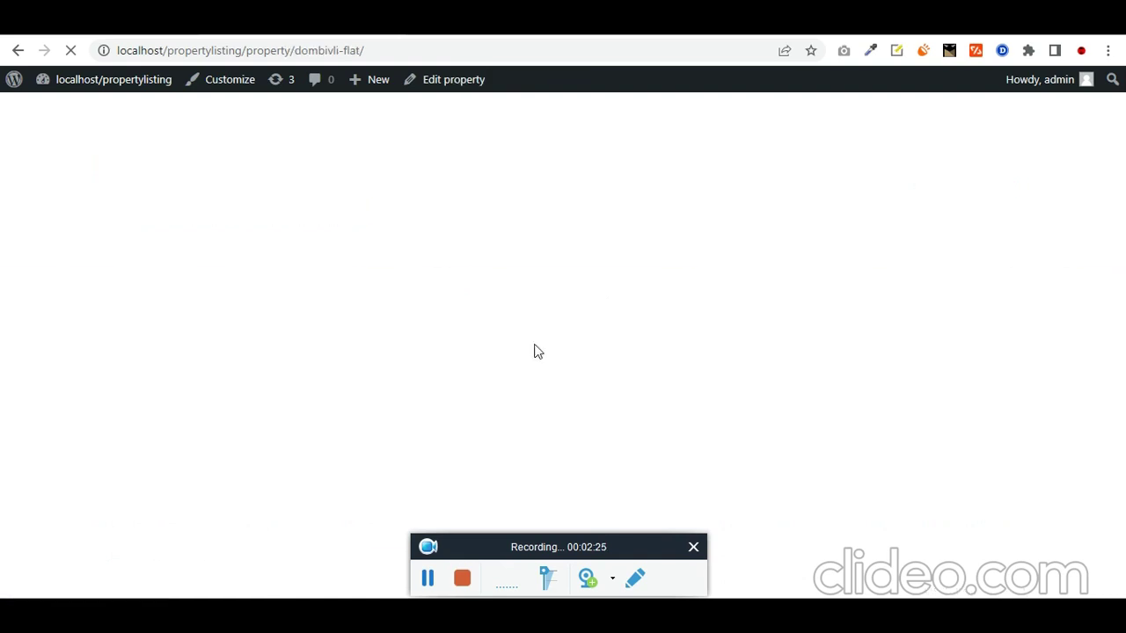
Step: Scroll through the Dombivli Flats page's features, gallery and map, then bring up phpMyAdmin
{"action": "scroll", "coordinate": [624, 368], "scroll_direction": "down", "scroll_amount": 6}
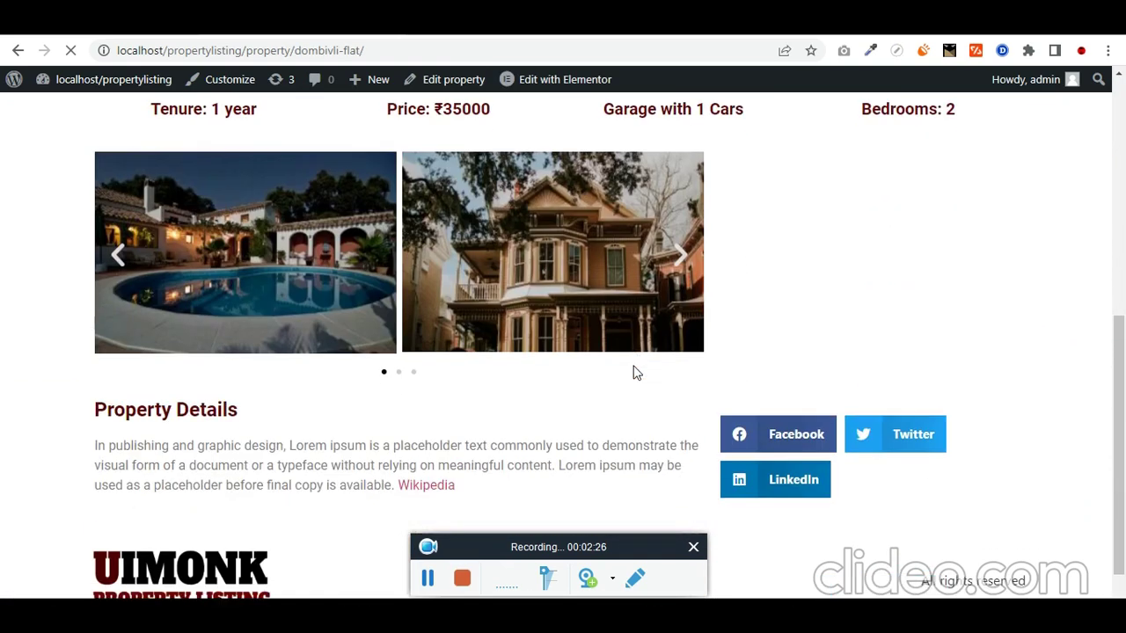
{"action": "scroll", "coordinate": [633, 372], "scroll_direction": "up", "scroll_amount": 3}
{"action": "scroll", "coordinate": [636, 372], "scroll_direction": "up", "scroll_amount": 3}
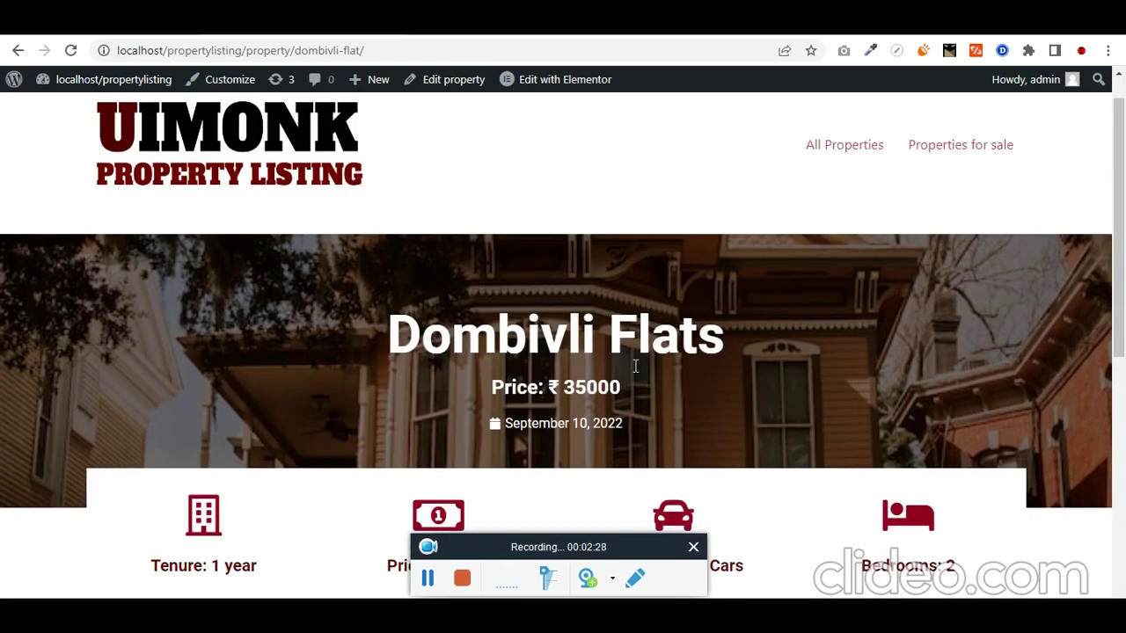
{"action": "scroll", "coordinate": [635, 366], "scroll_direction": "down", "scroll_amount": 2}
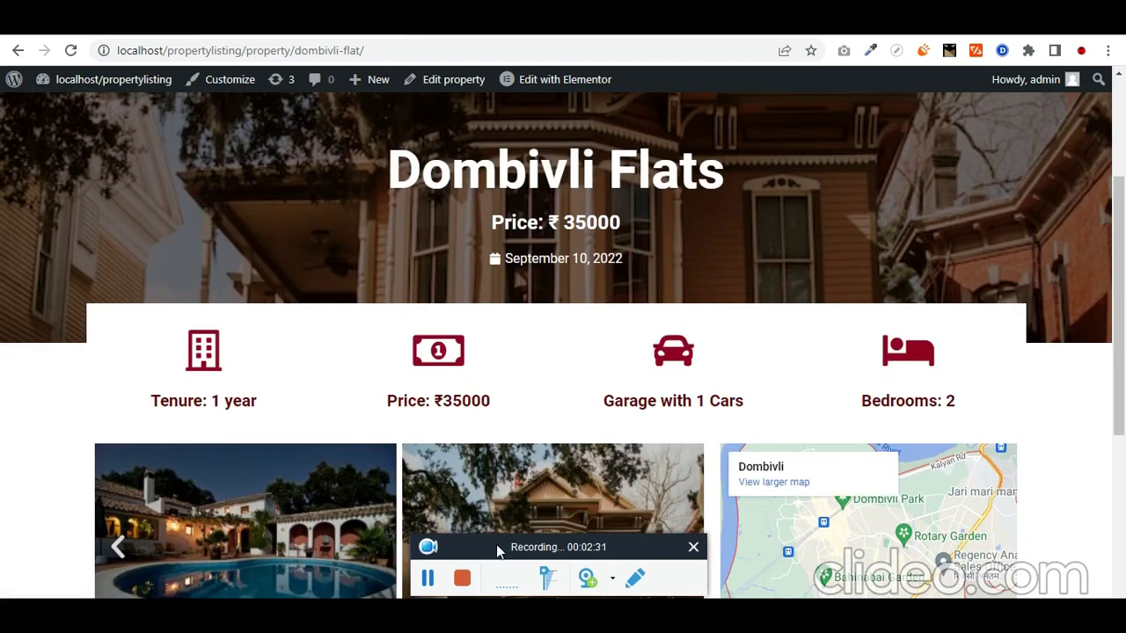
{"action": "left_click", "coordinate": [462, 578]}
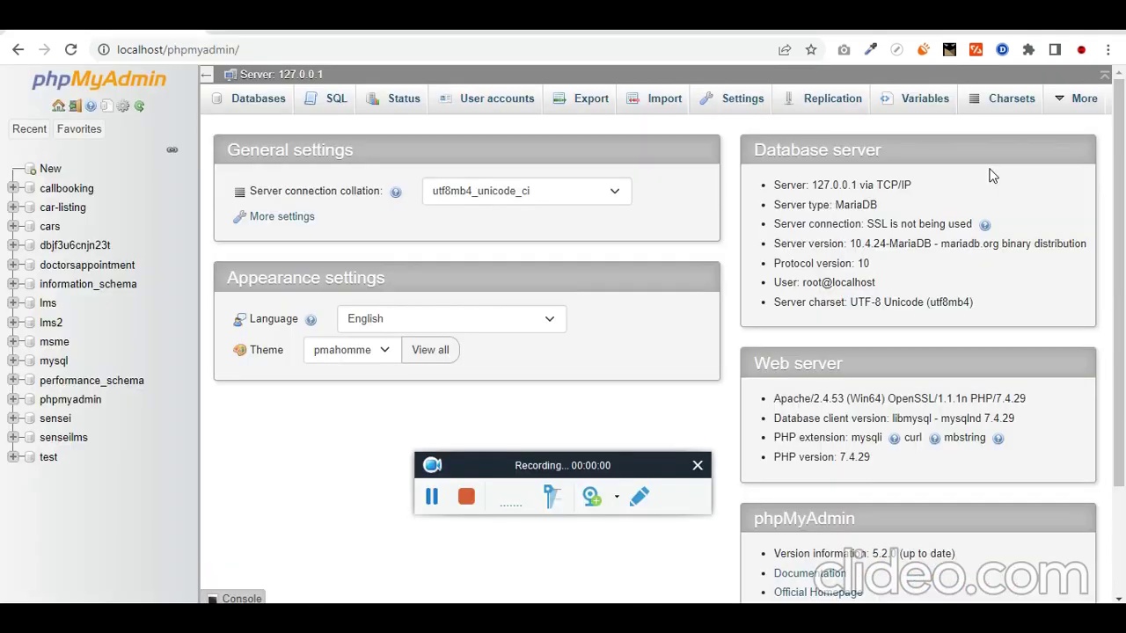
Step: Create a new empty database named propertylisting in phpMyAdmin
{"action": "left_click", "coordinate": [53, 171]}
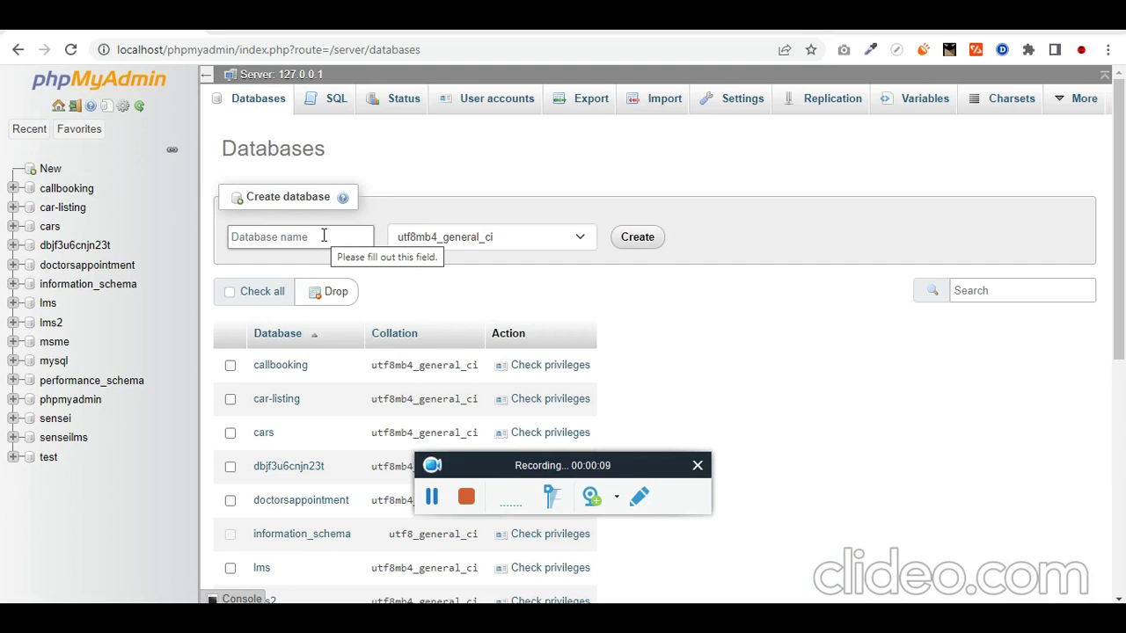
{"action": "left_click", "coordinate": [323, 236]}
{"action": "type", "text": "pert"}
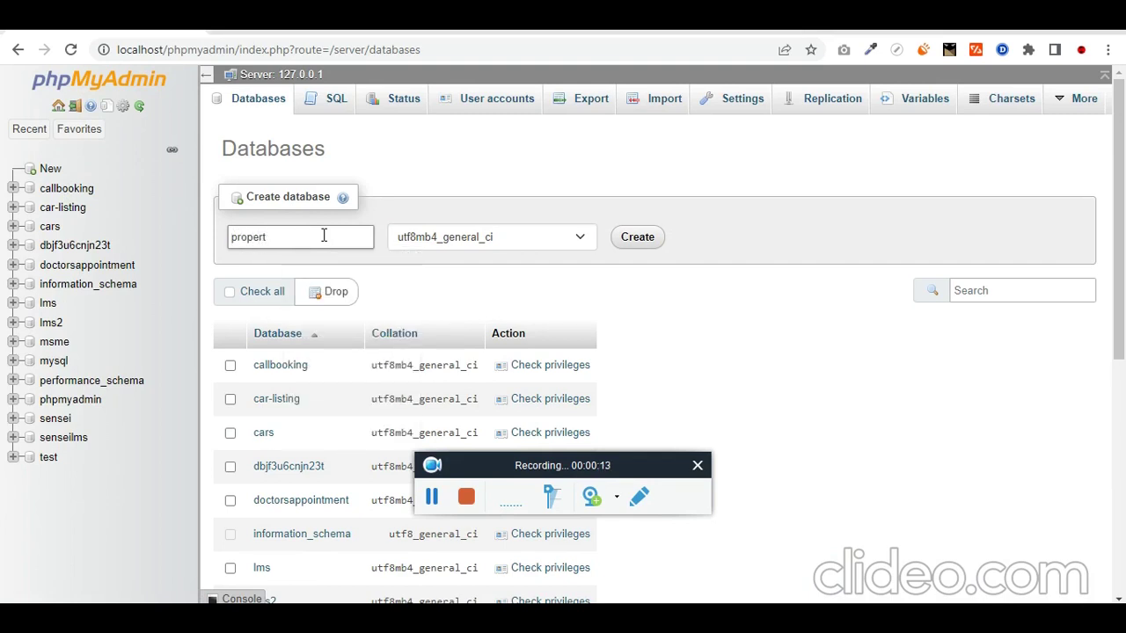
{"action": "type", "text": "ylisting"}
{"action": "key", "text": "ctrl+a"}
{"action": "key", "text": "ctrl+c"}
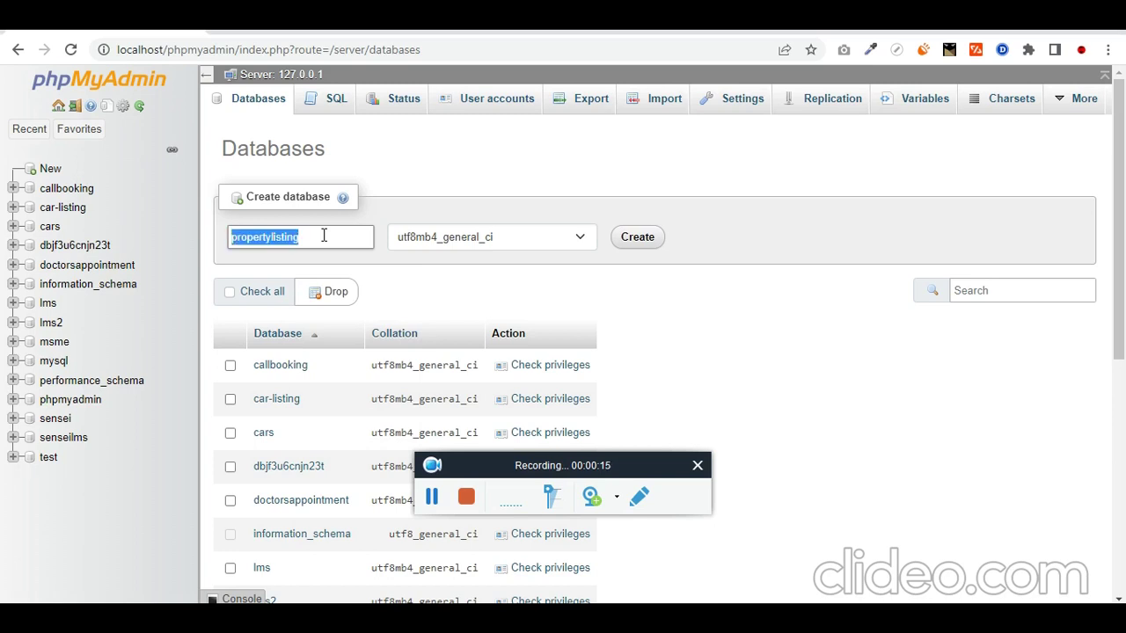
{"action": "left_click", "coordinate": [637, 237]}
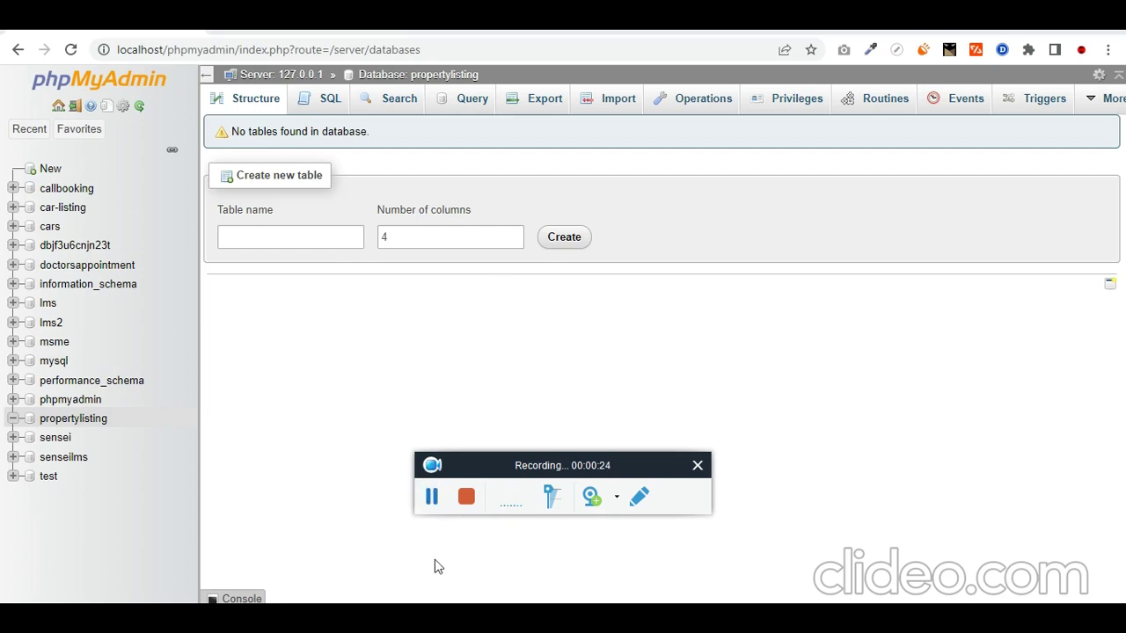
{"action": "key", "text": "alt+Tab"}
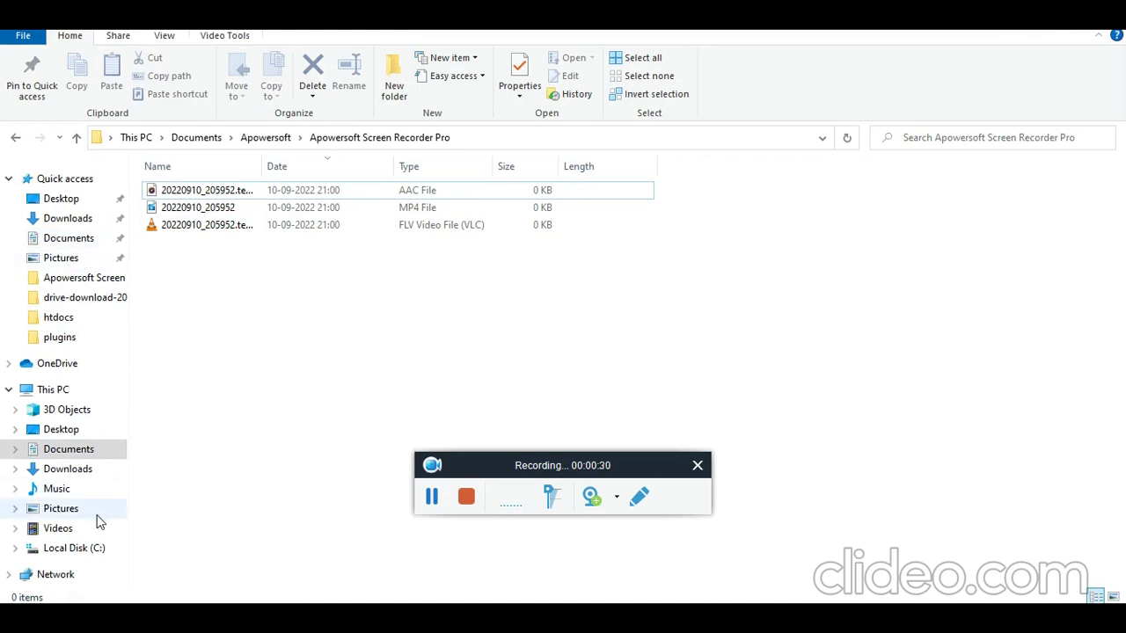
Step: Rename the C:\xampp\htdocs\wordpress folder to propertylisting
{"action": "left_click", "coordinate": [88, 551]}
{"action": "key", "text": "Return"}
{"action": "key", "text": "h"}
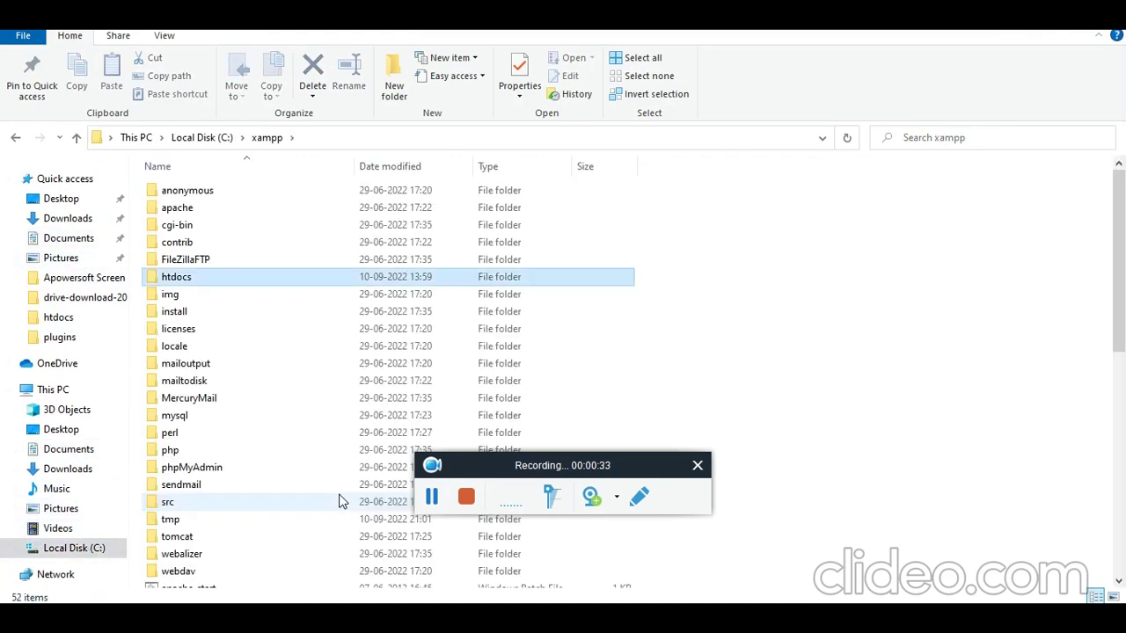
{"action": "key", "text": "Return"}
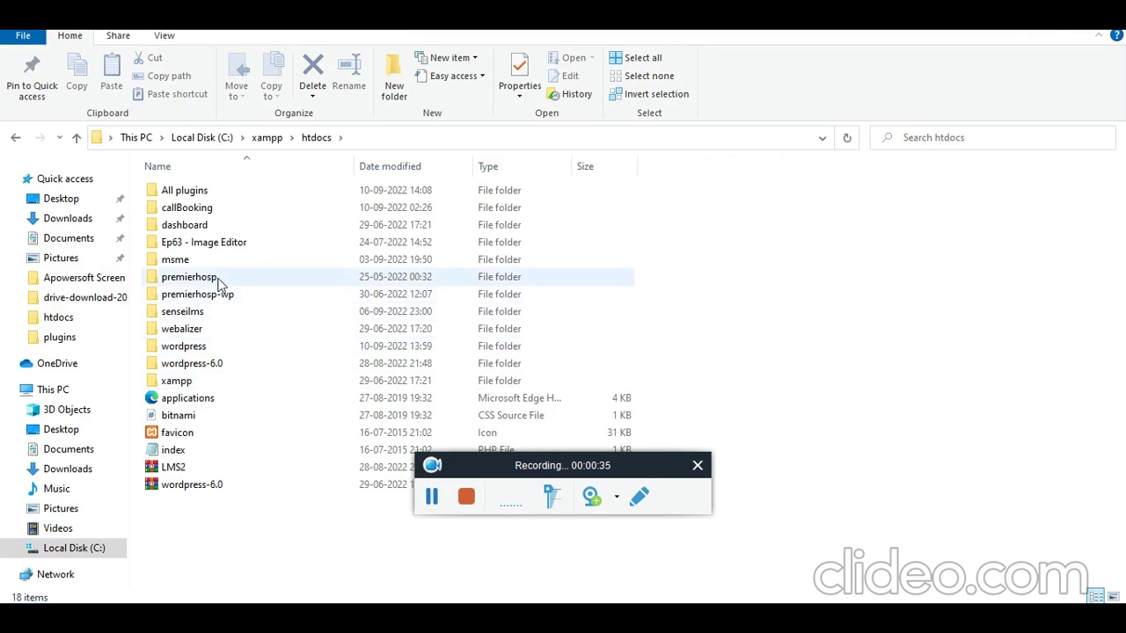
{"action": "double_click", "coordinate": [209, 348]}
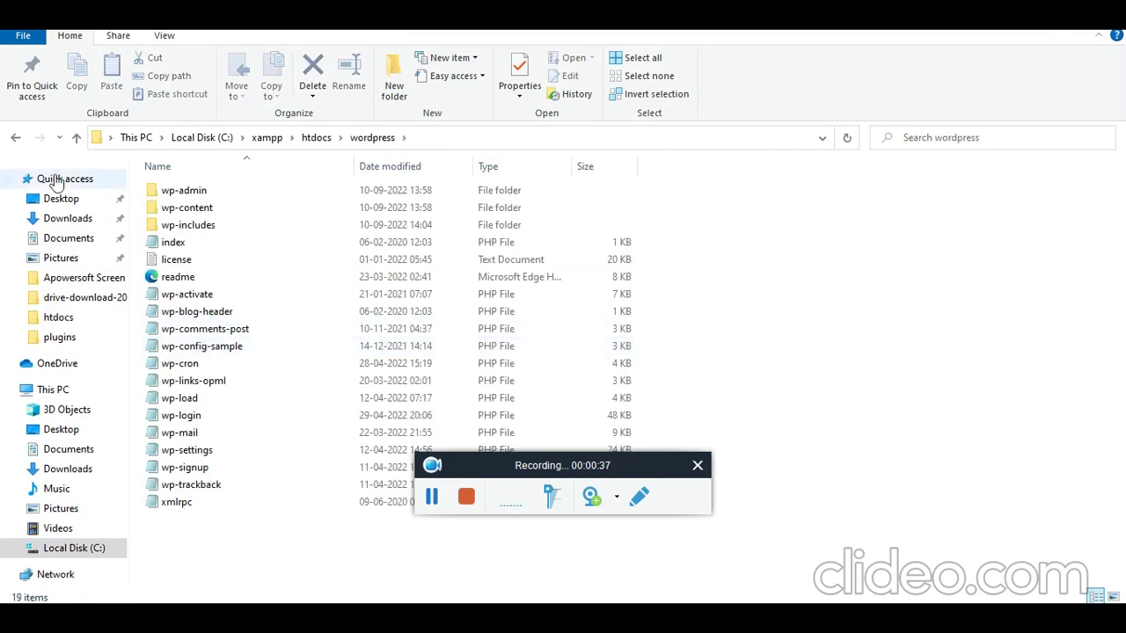
{"action": "left_click", "coordinate": [16, 138]}
{"action": "key", "text": "F2"}
{"action": "type", "text": "propertylisting"}
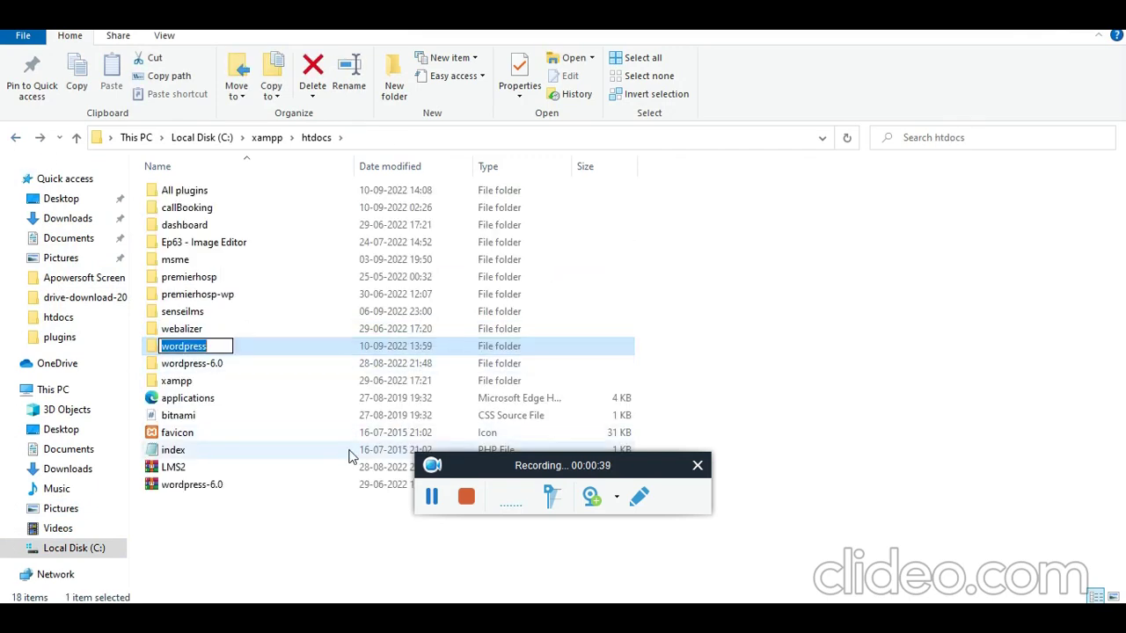
{"action": "key", "text": "Return"}
{"action": "key", "text": "alt+Tab"}
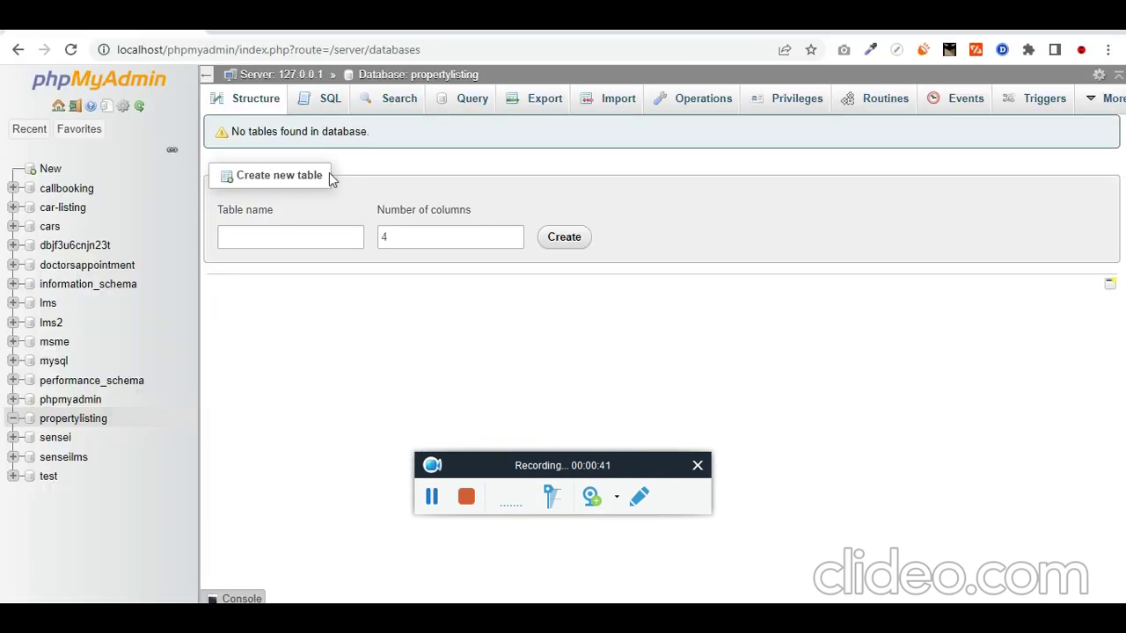
Step: Load localhost/propertylisting in a new tab and continue with English (United States)
{"action": "left_click", "coordinate": [332, 22]}
{"action": "left_click", "coordinate": [320, 53]}
{"action": "type", "text": "localhost/propertylisting"}
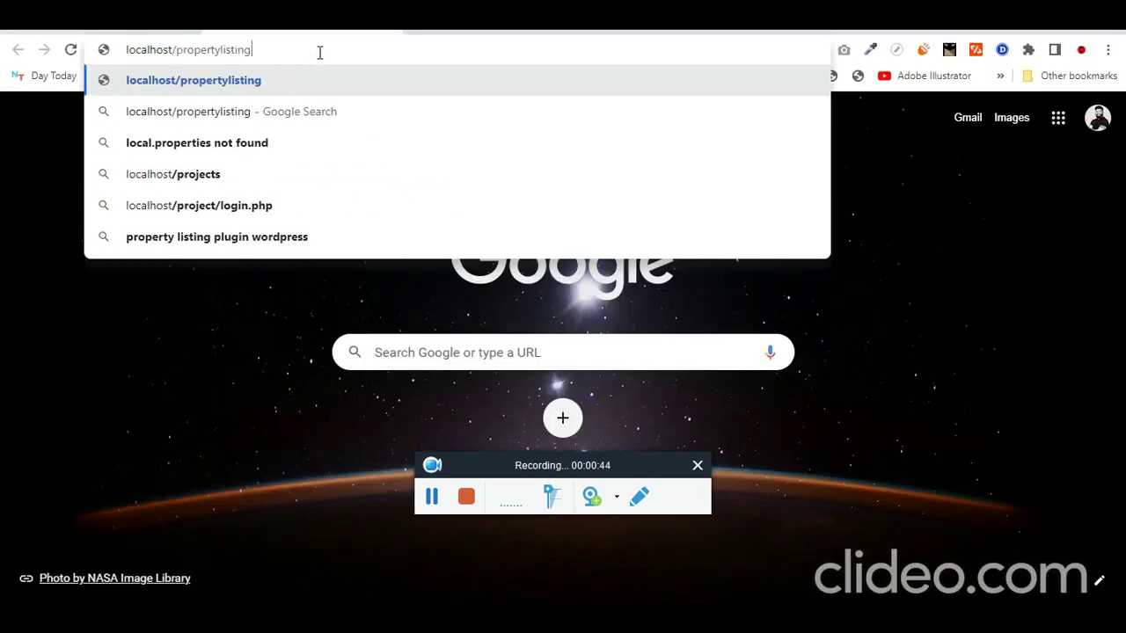
{"action": "key", "text": "Return"}
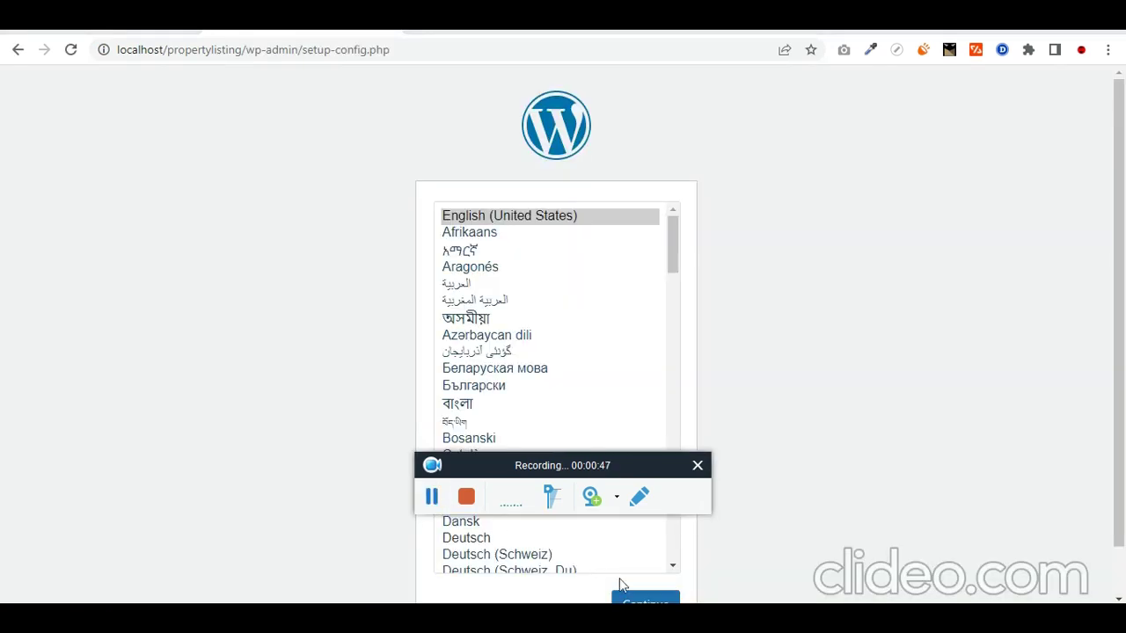
{"action": "left_click", "coordinate": [646, 601]}
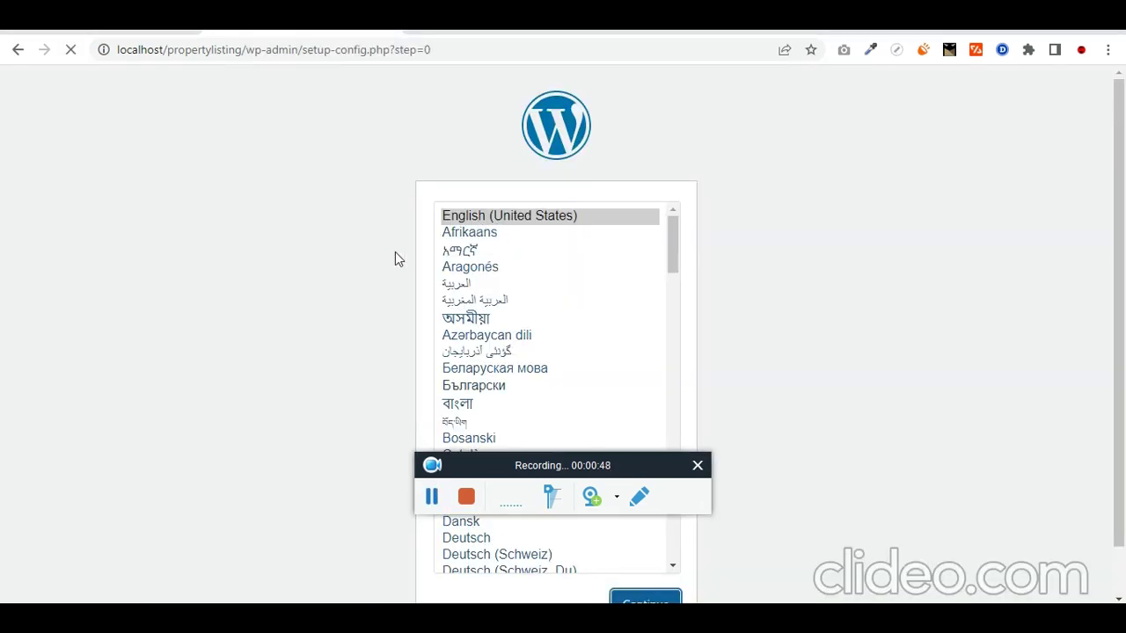
Step: Submit database propertylisting, user root, blank password, and run the installation
{"action": "left_click", "coordinate": [317, 500]}
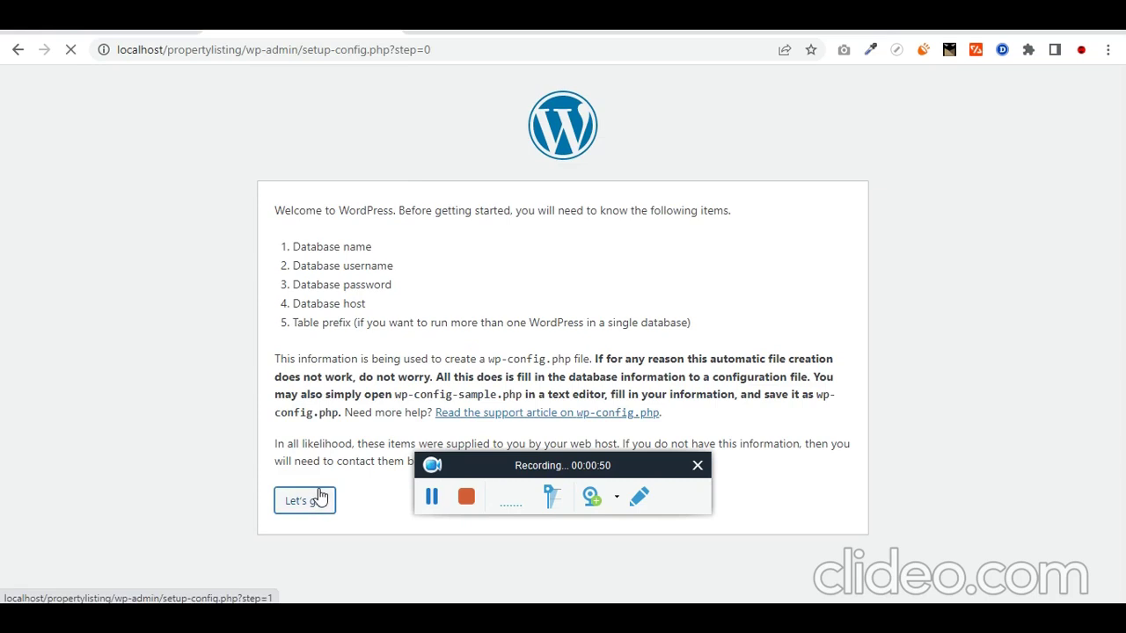
{"action": "left_click_drag", "start_coordinate": [491, 473], "coordinate": [717, 449]}
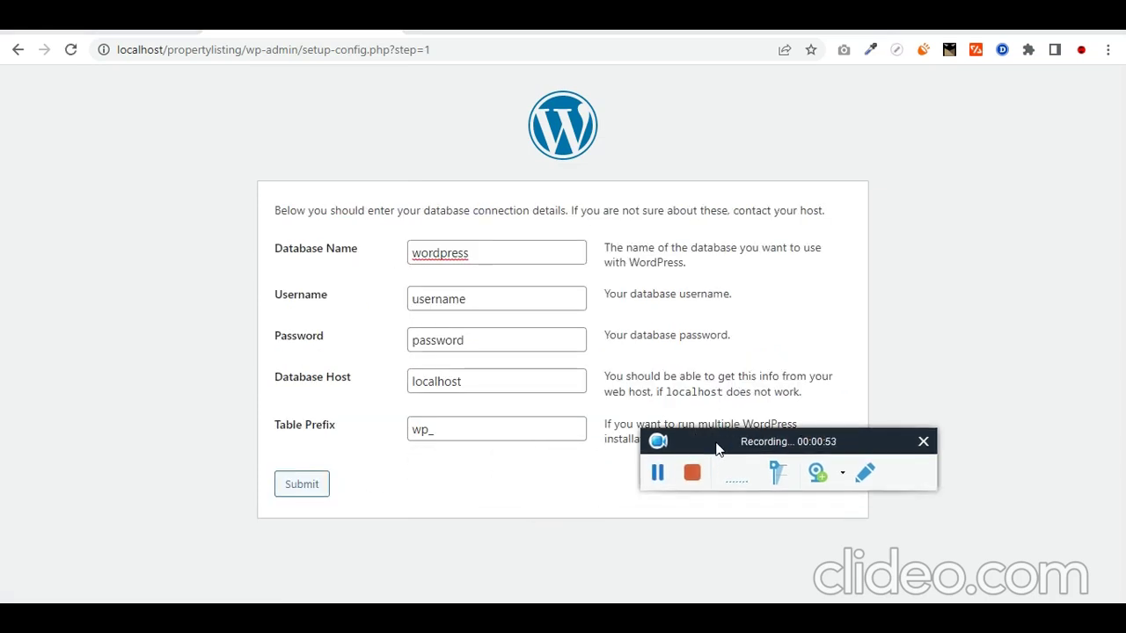
{"action": "double_click", "coordinate": [477, 253]}
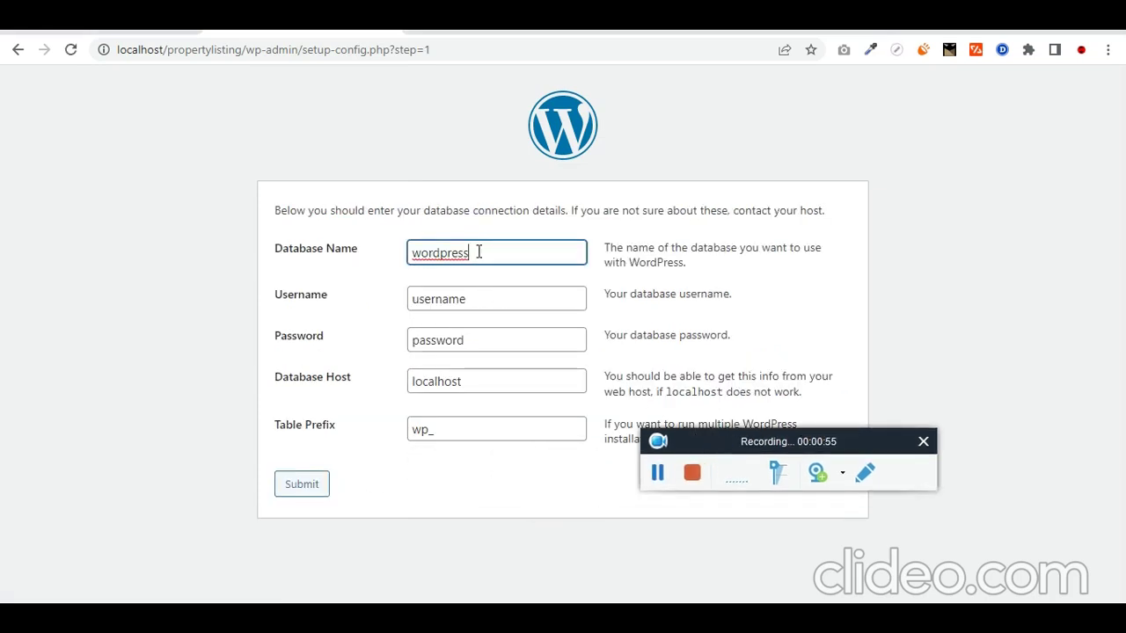
{"action": "type", "text": "propertylisting"}
{"action": "key", "text": "Tab"}
{"action": "type", "text": "ro"}
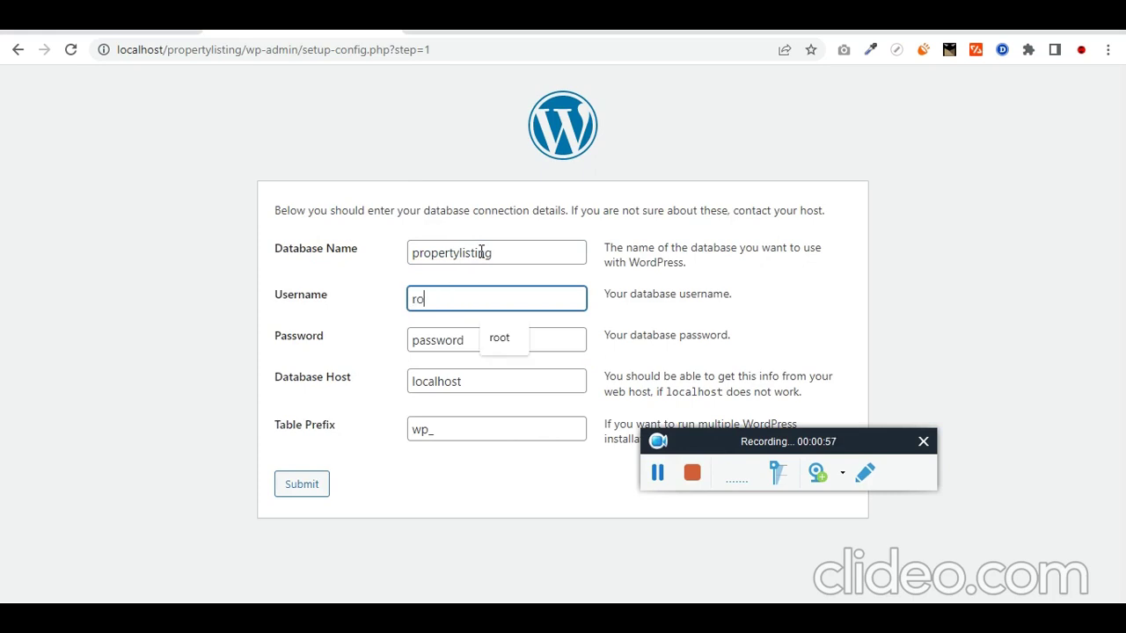
{"action": "key", "text": "Tab"}
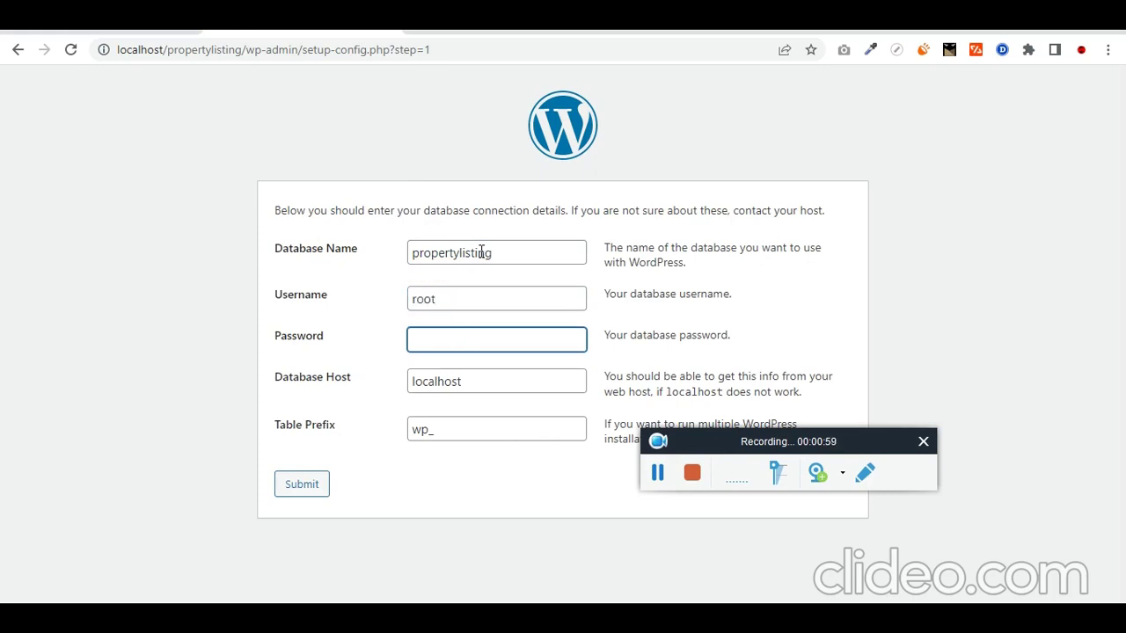
{"action": "left_click", "coordinate": [475, 618]}
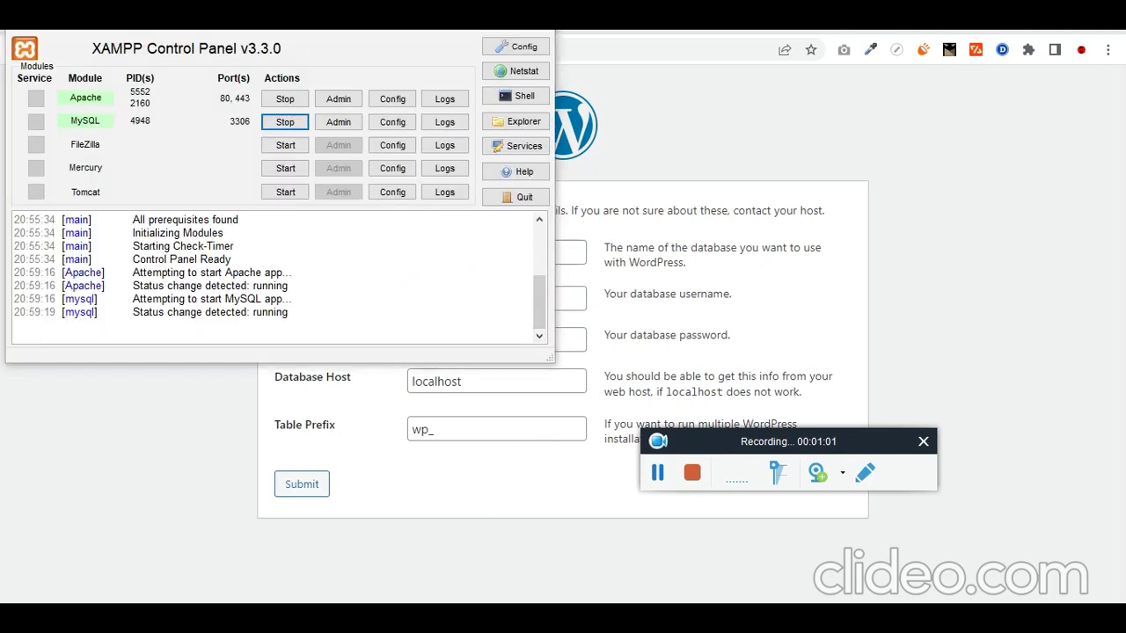
{"action": "left_click", "coordinate": [475, 618]}
{"action": "left_click", "coordinate": [307, 496]}
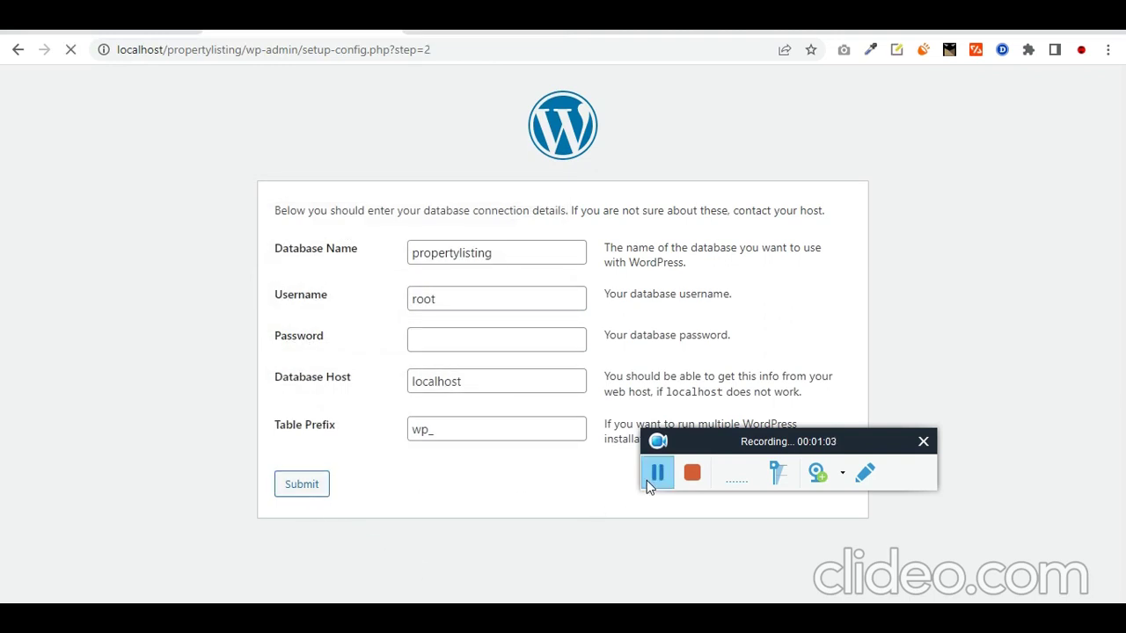
{"action": "left_click", "coordinate": [364, 275]}
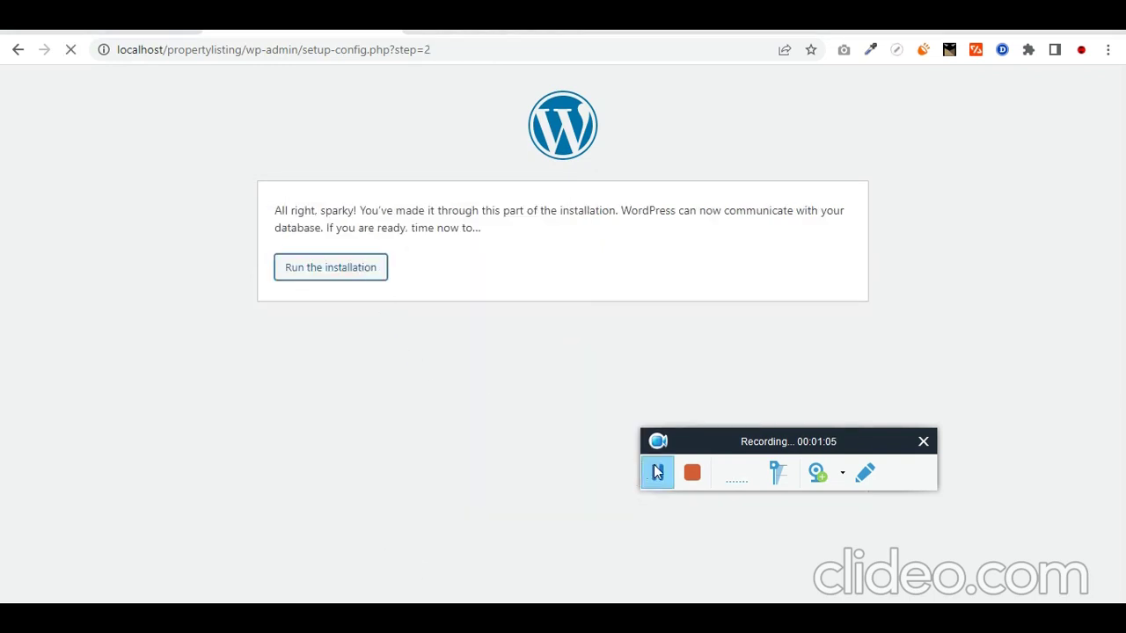
{"action": "scroll", "coordinate": [592, 446], "scroll_direction": "down", "scroll_amount": 2}
{"action": "left_click", "coordinate": [491, 239]}
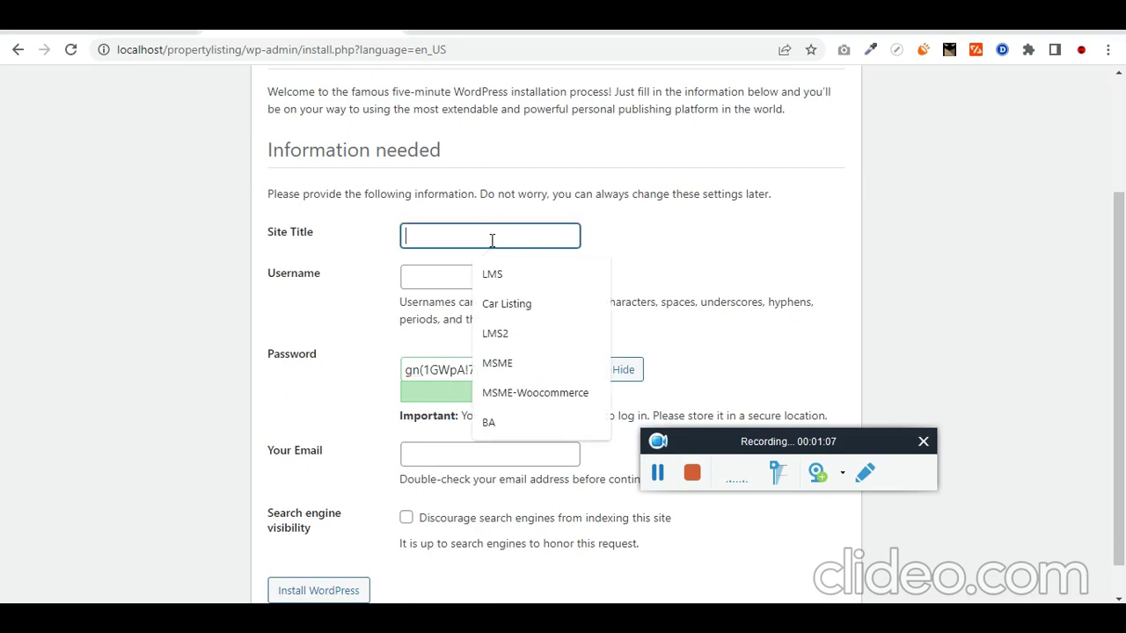
Step: Enter site title 'Property Listing' and username admin
{"action": "key", "text": "ctrl+v"}
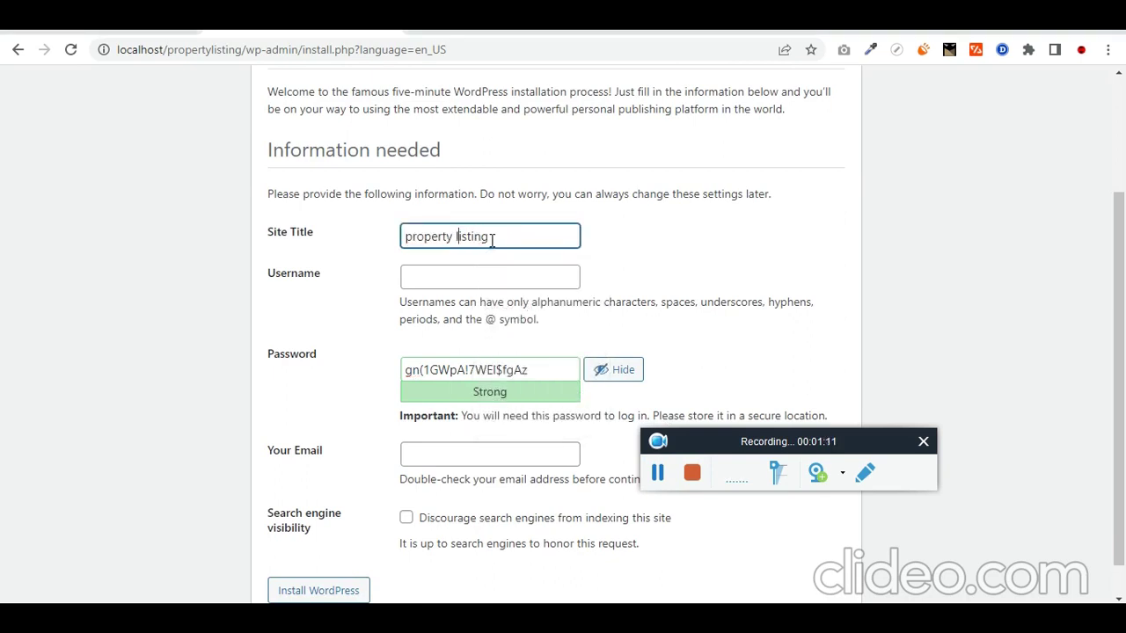
{"action": "key", "text": "Delete"}
{"action": "type", "text": "L"}
{"action": "key", "text": "BackSpace"}
{"action": "type", "text": "P"}
{"action": "key", "text": "Tab"}
{"action": "type", "text": "admin"}
Step: Set a confirmed weak password and admin e-mail, discourage search engines, and install WordPress
{"action": "key", "text": "Tab"}
{"action": "type", "text": "admin"}
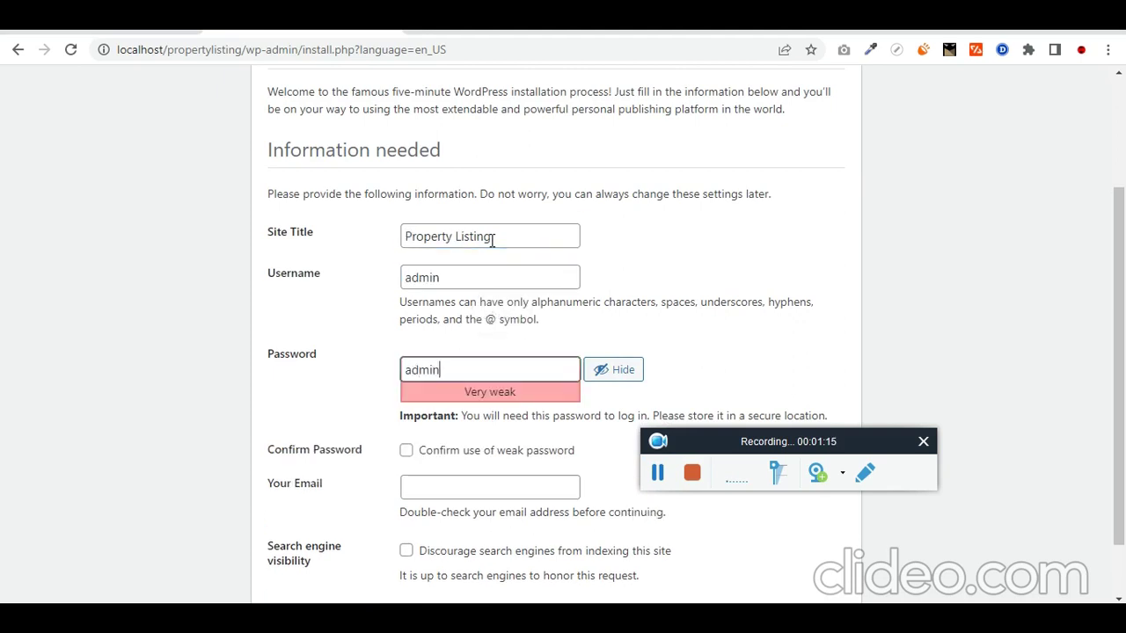
{"action": "key", "text": "Tab"}
{"action": "key", "text": "Tab"}
{"action": "key", "text": "space"}
{"action": "key", "text": "Tab"}
{"action": "type", "text": "a"}
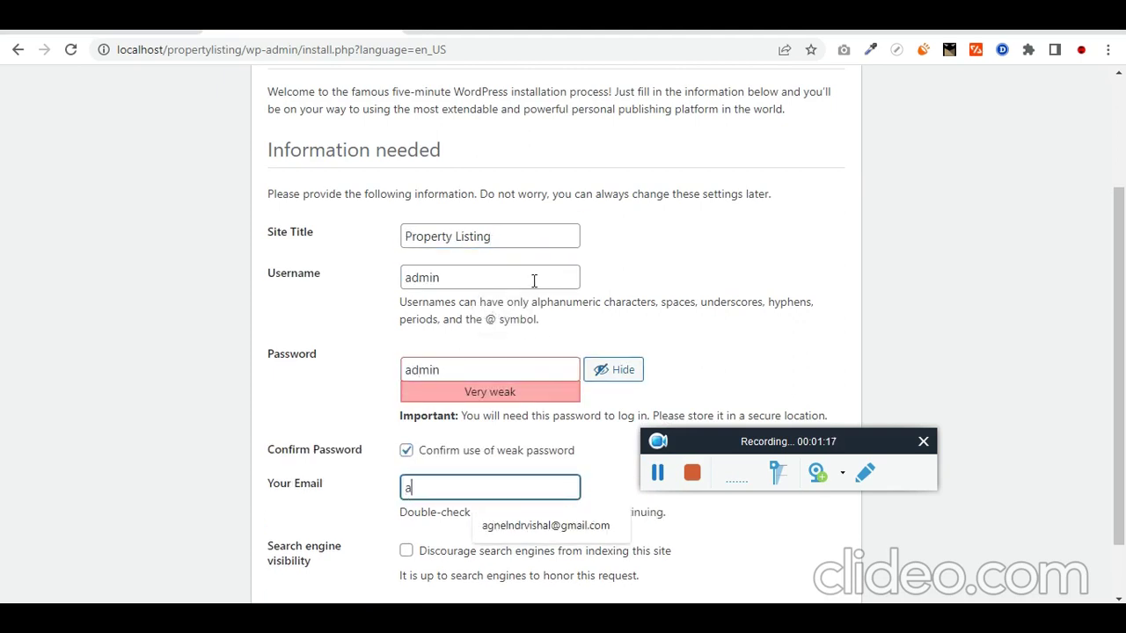
{"action": "left_click", "coordinate": [513, 524]}
{"action": "scroll", "coordinate": [506, 501], "scroll_direction": "down", "scroll_amount": 1}
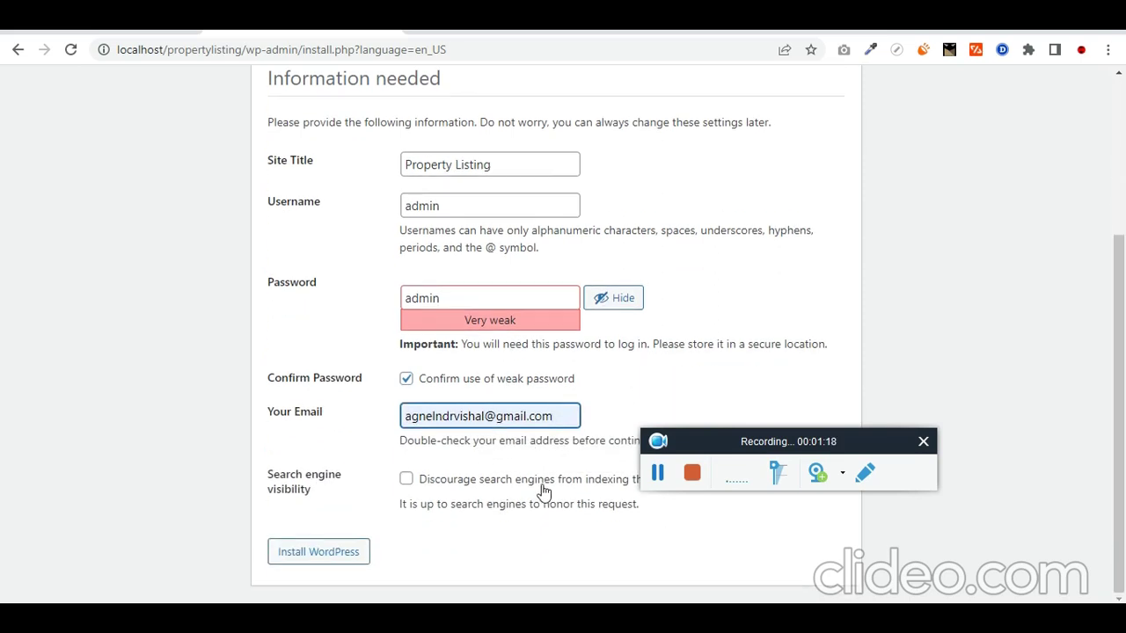
{"action": "left_click", "coordinate": [407, 479]}
{"action": "left_click", "coordinate": [327, 551]}
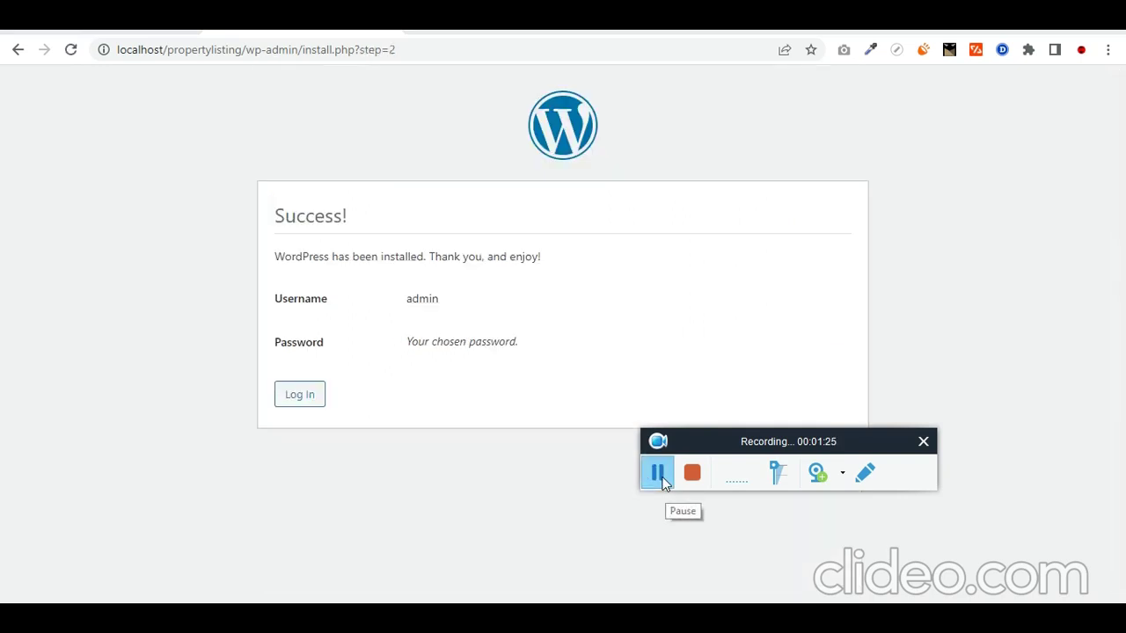
Step: Log in to the new site's dashboard as admin with the account password
{"action": "left_click", "coordinate": [297, 399]}
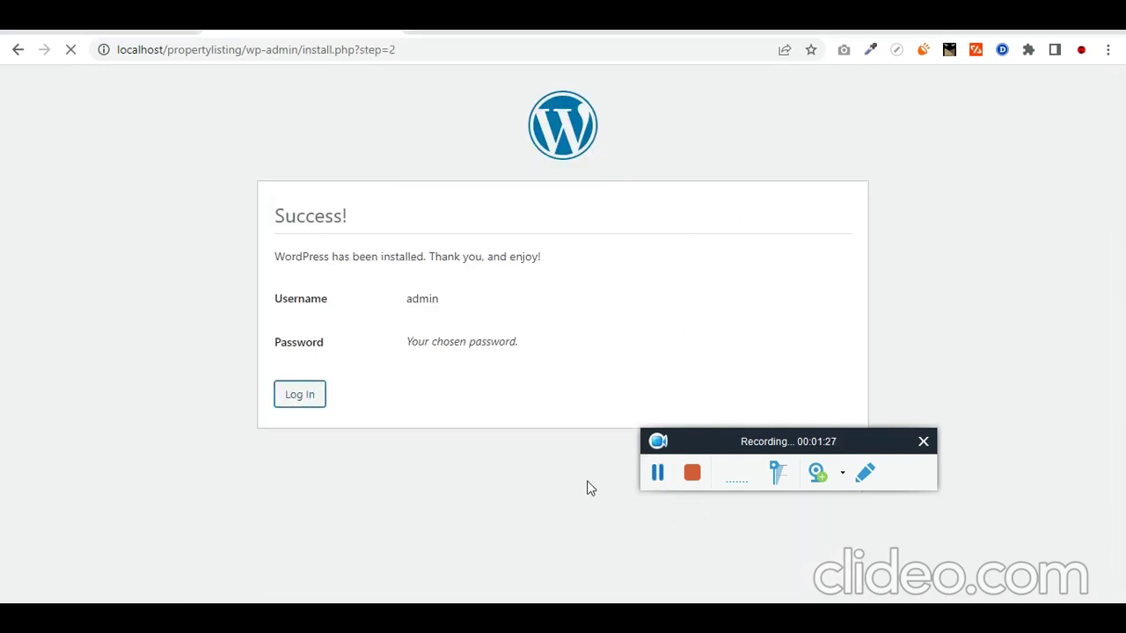
{"action": "left_click", "coordinate": [598, 279]}
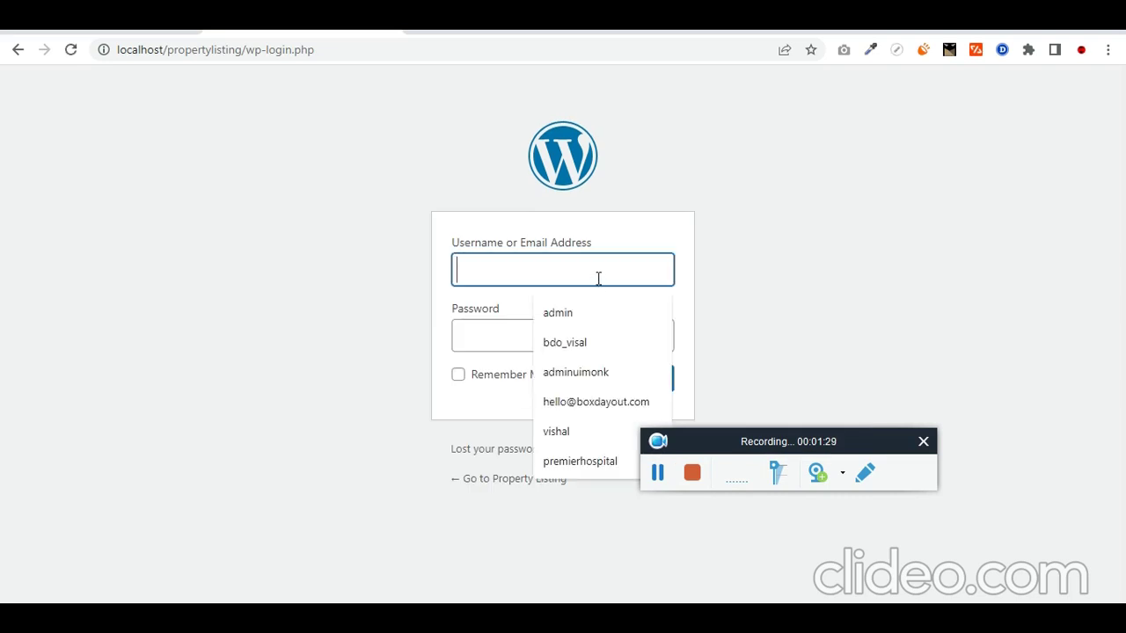
{"action": "type", "text": "ad"}
{"action": "key", "text": "Down"}
{"action": "key", "text": "Tab"}
{"action": "type", "text": "admin"}
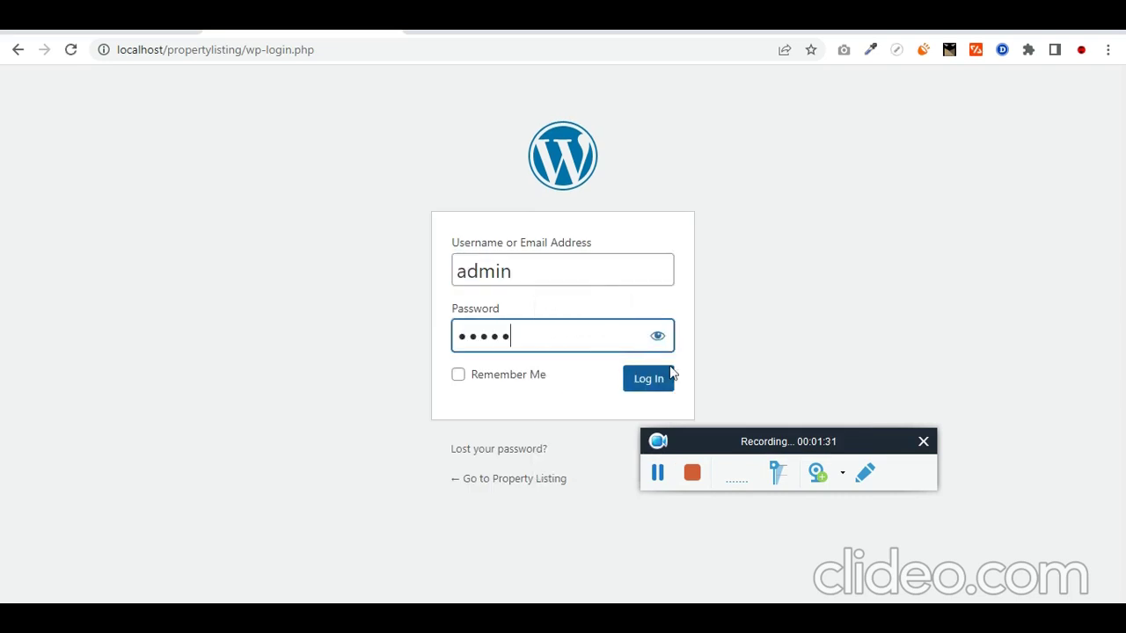
{"action": "left_click", "coordinate": [671, 378]}
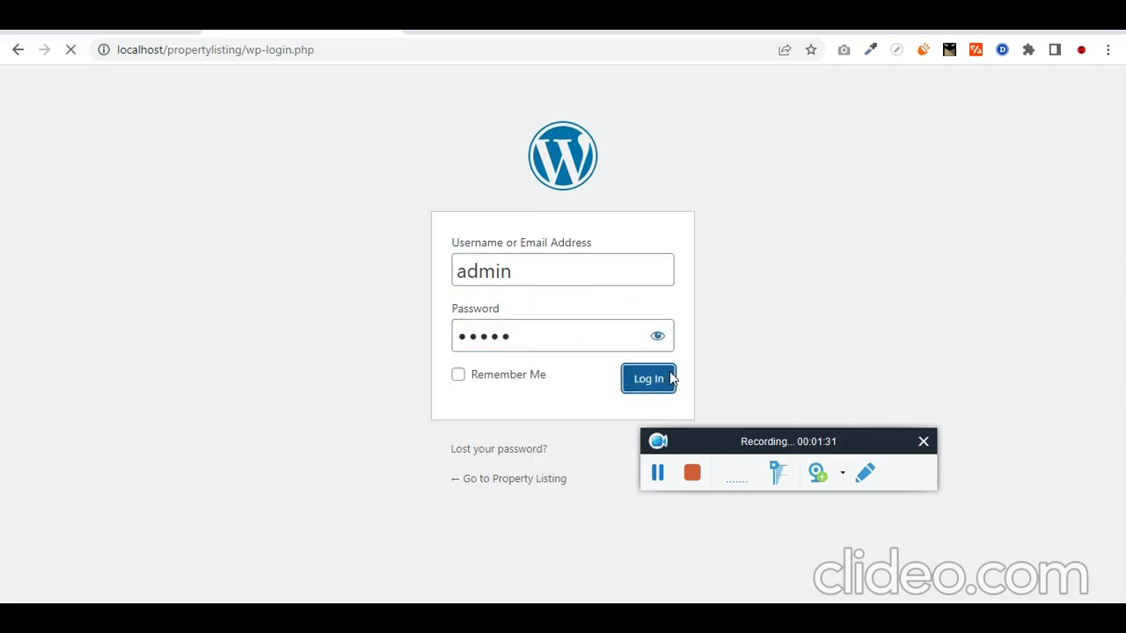
Step: Review the installed plugins: ACF PRO, Custom Post Type UI, Ele Custom Skin Pro, Elementor, Elementor Pro
{"action": "left_click", "coordinate": [662, 473]}
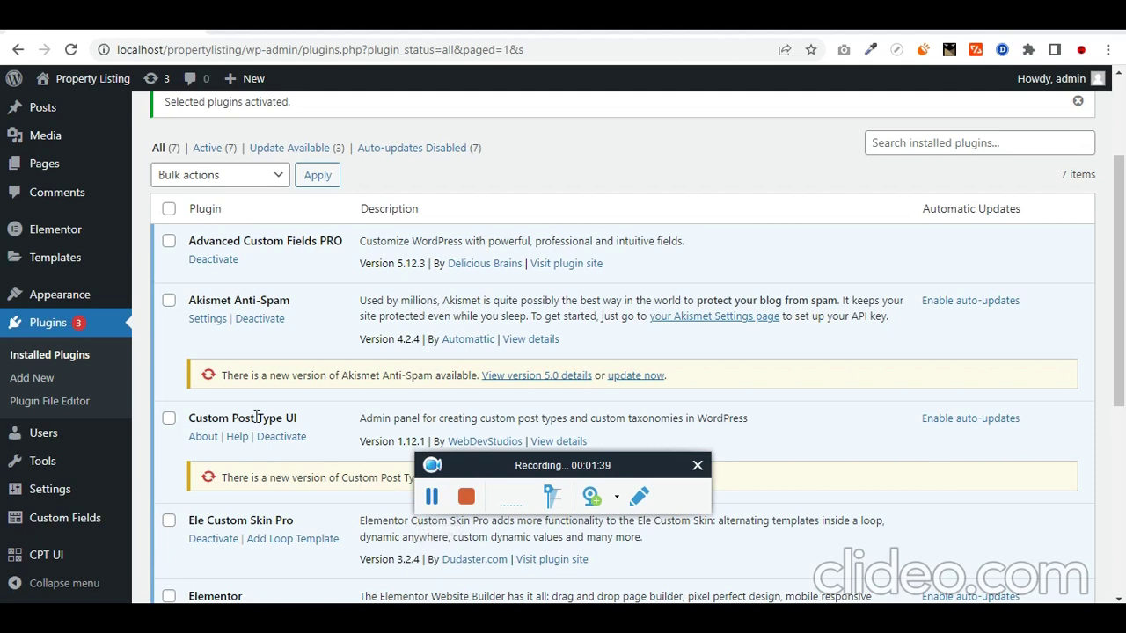
{"action": "triple_click", "coordinate": [278, 240]}
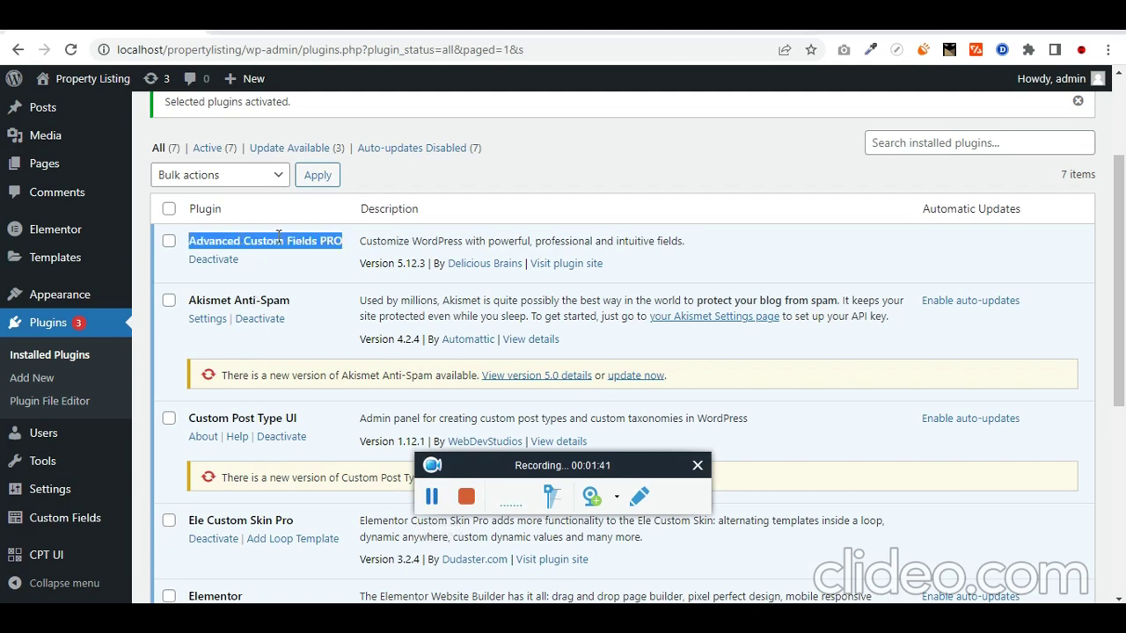
{"action": "scroll", "coordinate": [293, 348], "scroll_direction": "down", "scroll_amount": 2}
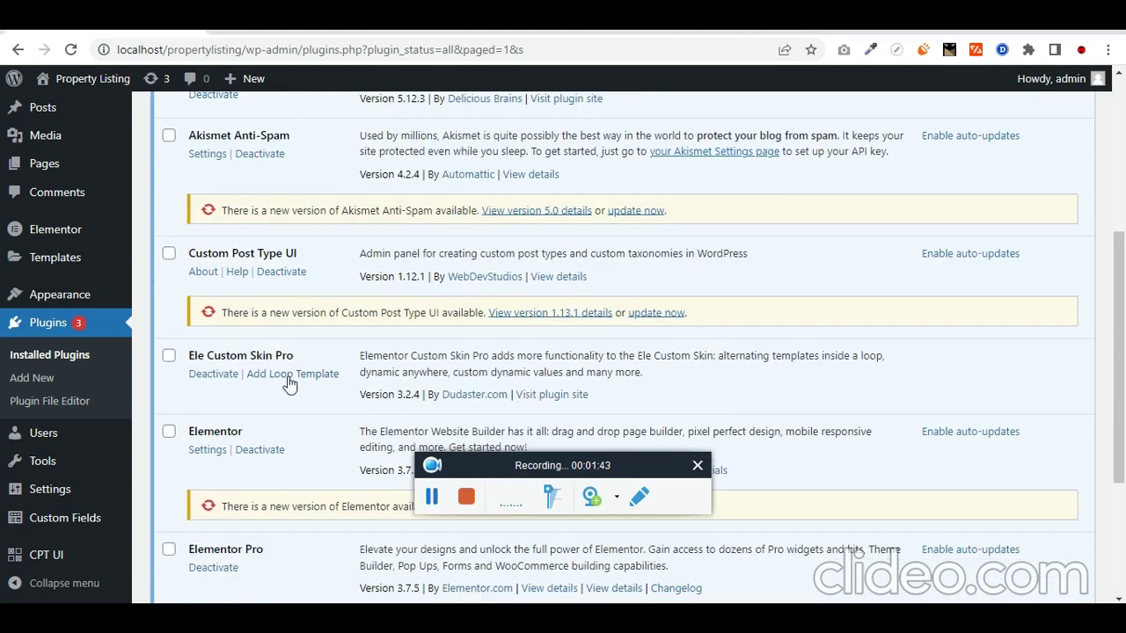
{"action": "triple_click", "coordinate": [259, 253]}
{"action": "triple_click", "coordinate": [270, 355]}
{"action": "scroll", "coordinate": [299, 370], "scroll_direction": "down", "scroll_amount": 1}
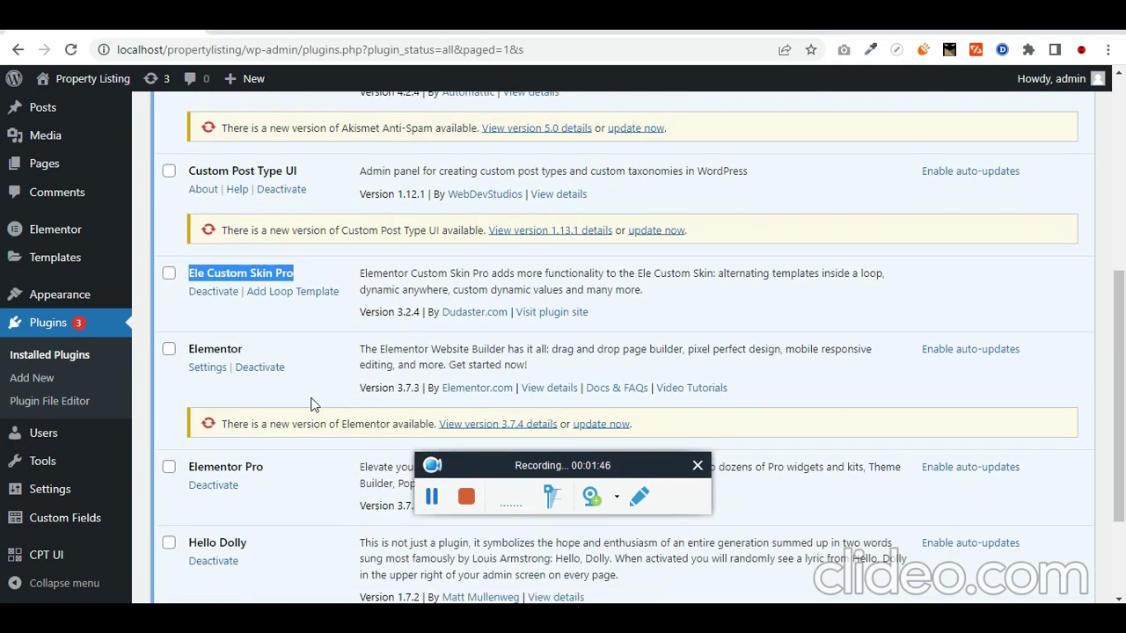
{"action": "triple_click", "coordinate": [227, 349]}
{"action": "scroll", "coordinate": [240, 387], "scroll_direction": "down", "scroll_amount": 1}
{"action": "double_click", "coordinate": [240, 387]}
{"action": "scroll", "coordinate": [264, 396], "scroll_direction": "up", "scroll_amount": 5}
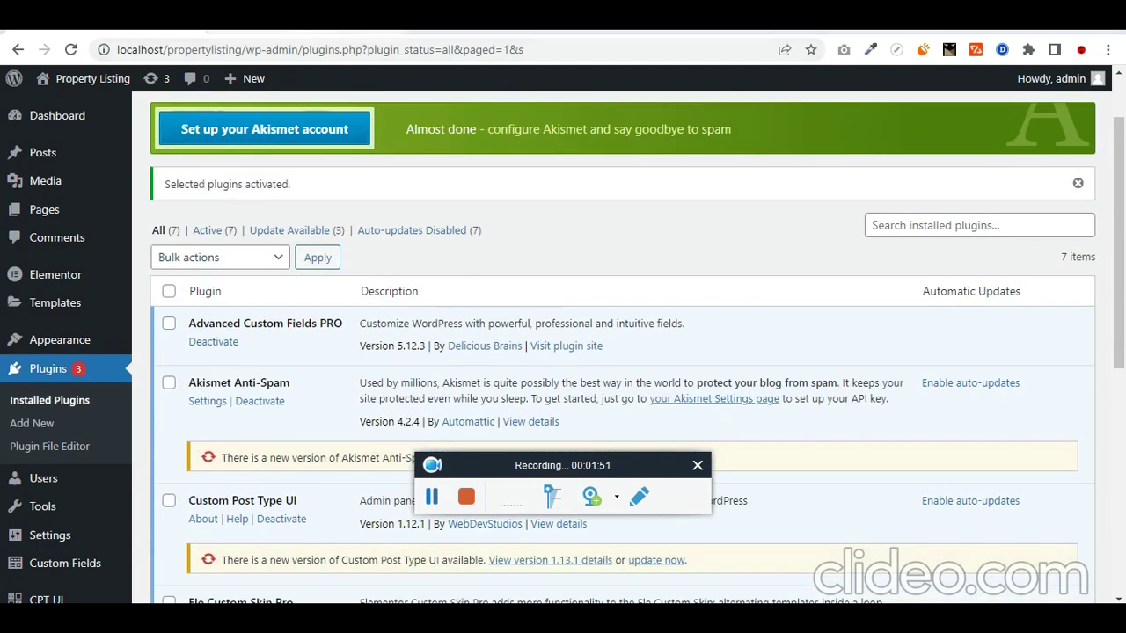
{"action": "scroll", "coordinate": [326, 317], "scroll_direction": "down", "scroll_amount": 1}
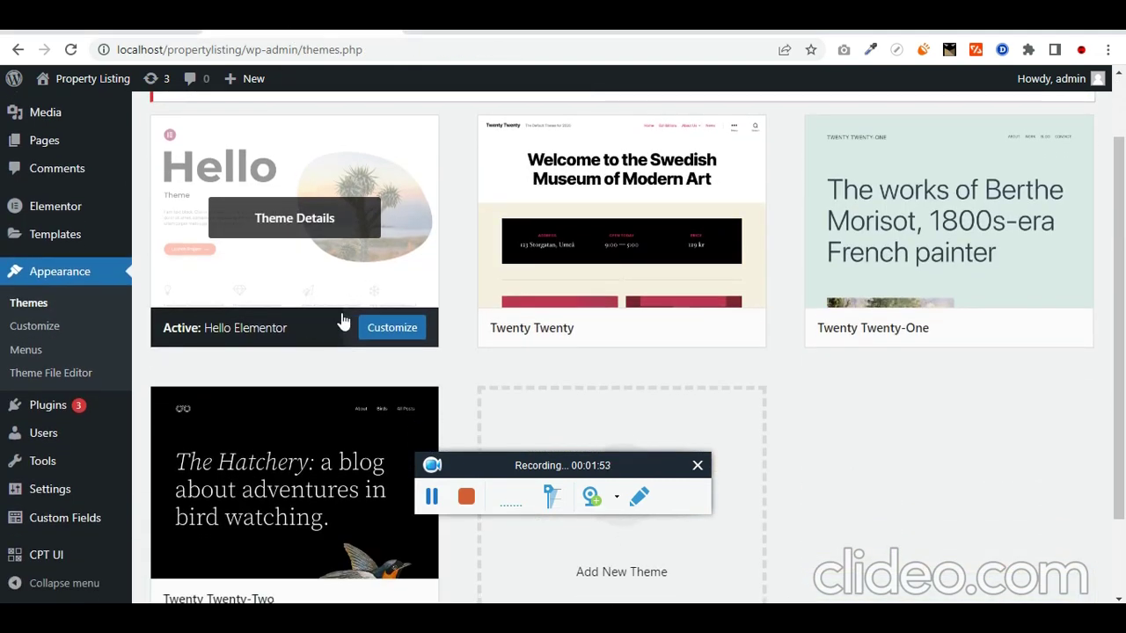
Step: Return to the plugins list and open CPT UI's Add New Post Type form
{"action": "key", "text": "alt+Left"}
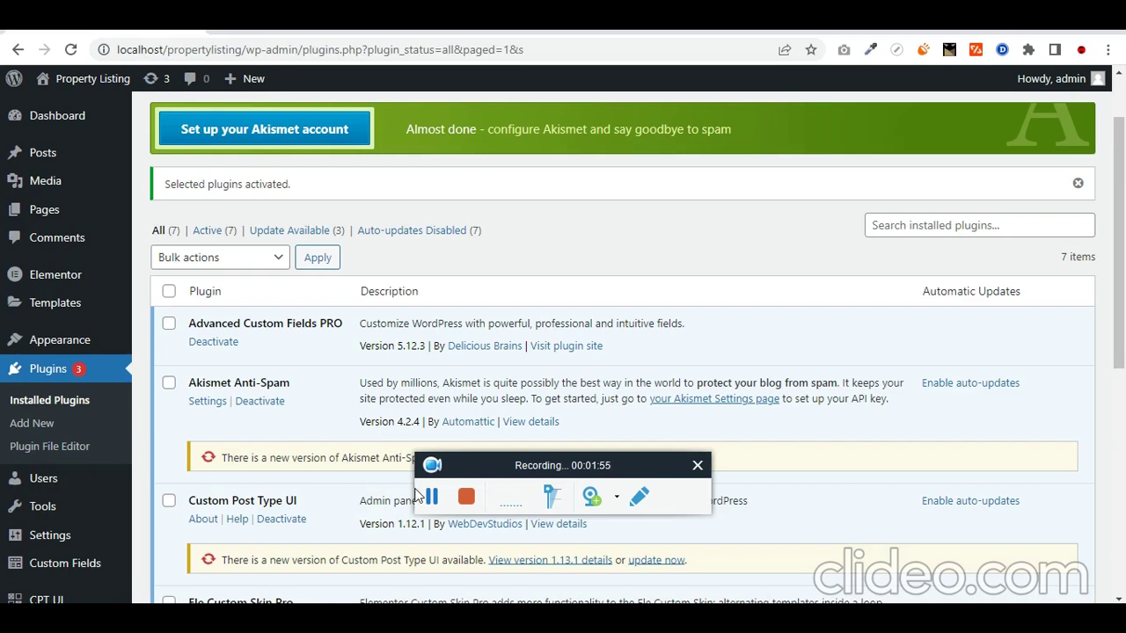
{"action": "scroll", "coordinate": [422, 493], "scroll_direction": "down", "scroll_amount": 3}
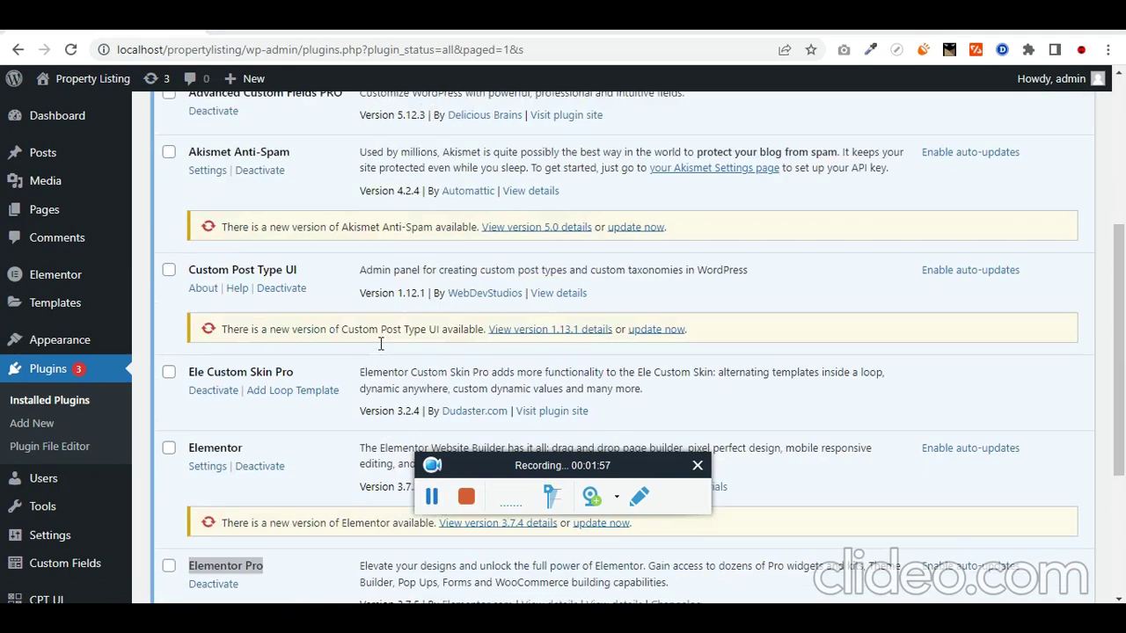
{"action": "scroll", "coordinate": [381, 343], "scroll_direction": "up", "scroll_amount": 1}
{"action": "triple_click", "coordinate": [268, 335]}
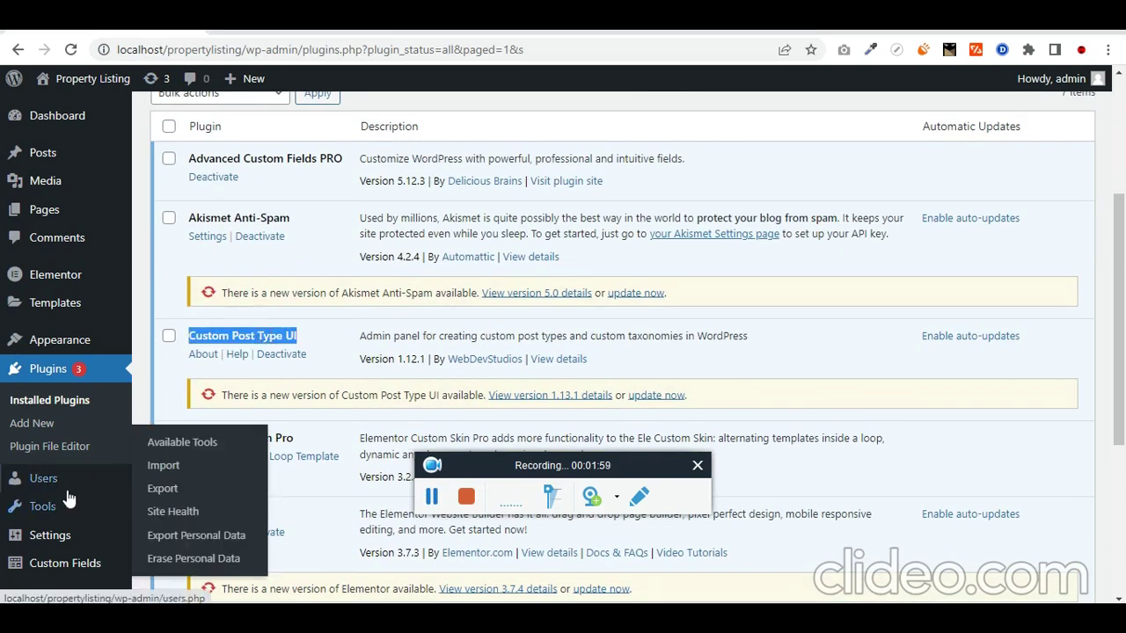
{"action": "scroll", "coordinate": [69, 498], "scroll_direction": "down", "scroll_amount": 2}
{"action": "mouse_move", "coordinate": [83, 563]}
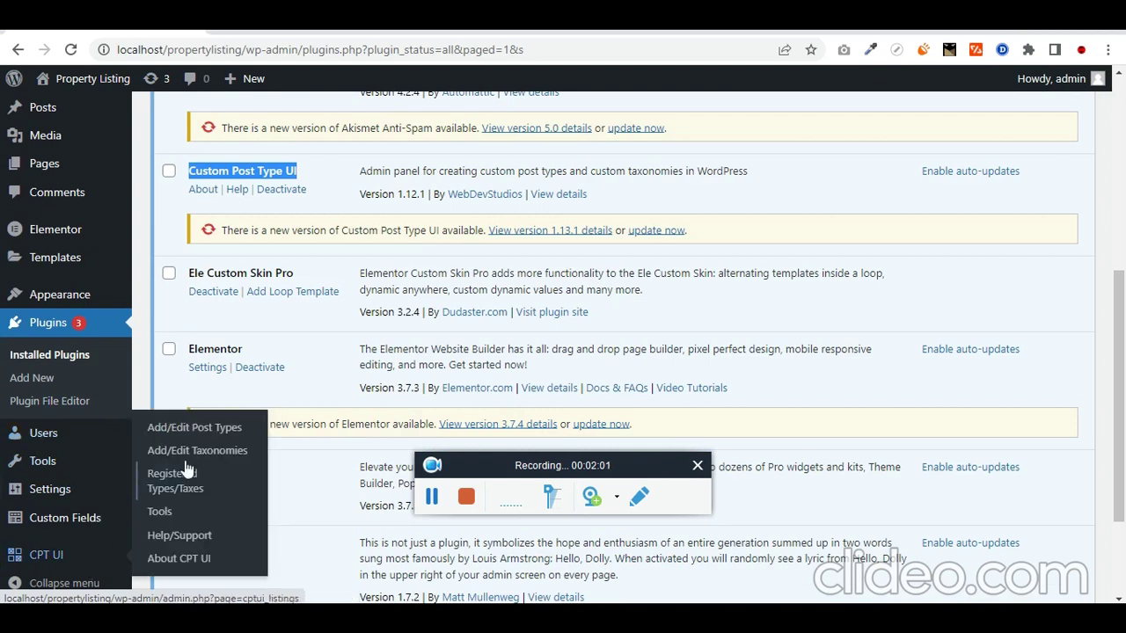
{"action": "left_click", "coordinate": [211, 427]}
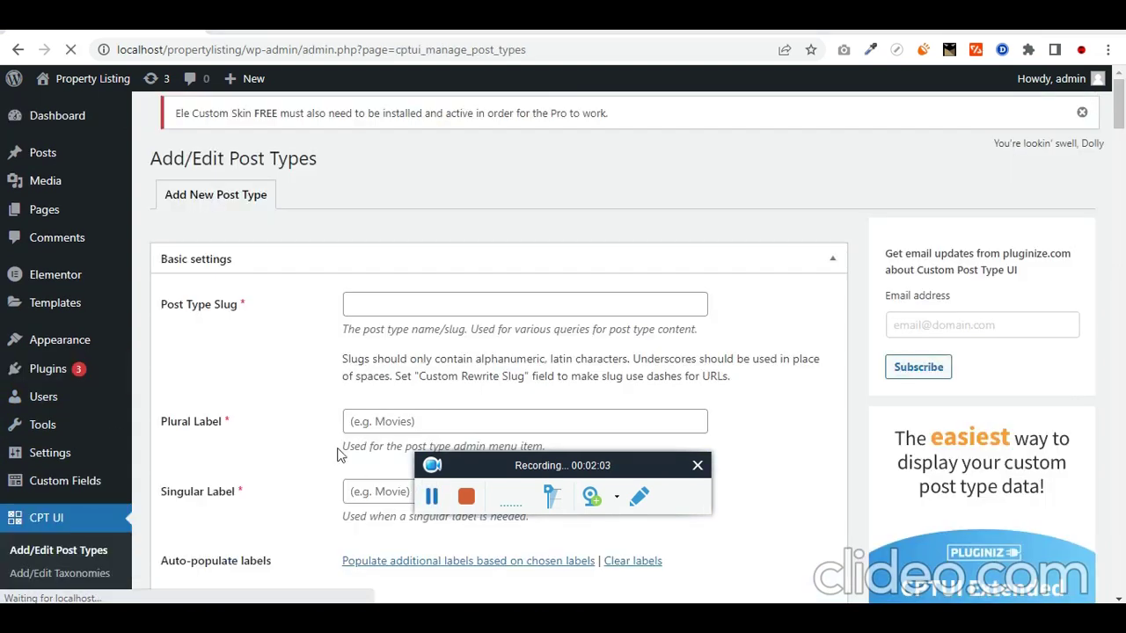
{"action": "scroll", "coordinate": [338, 452], "scroll_direction": "down", "scroll_amount": 2}
Step: Enter post type slug 'property', plural label 'properties' and singular label 'property'
{"action": "left_click", "coordinate": [367, 235]}
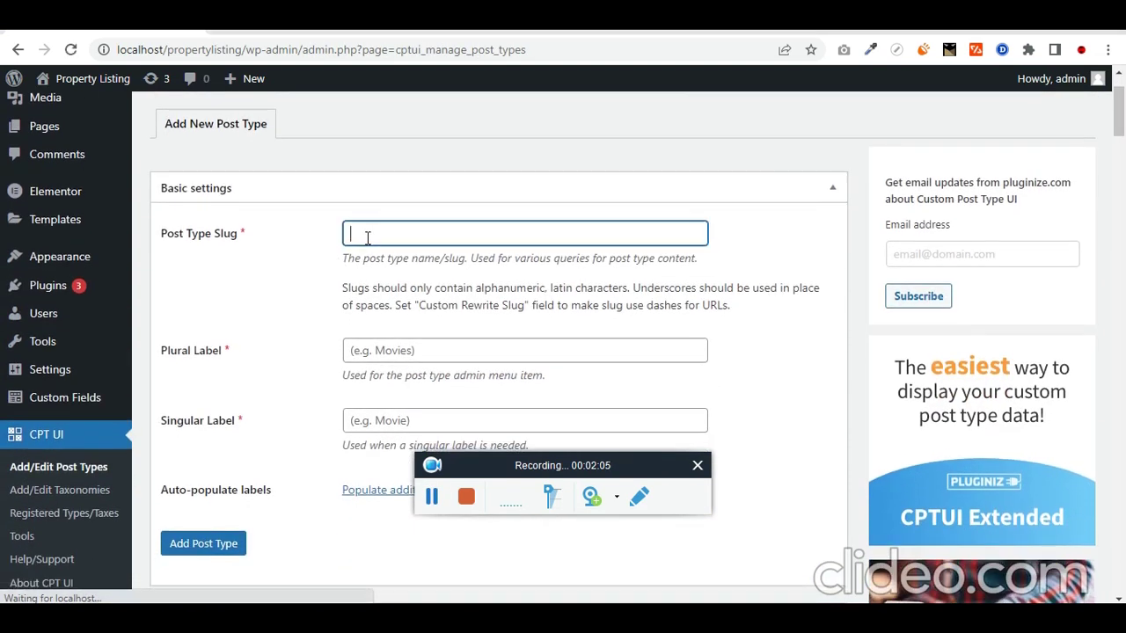
{"action": "type", "text": "proper"}
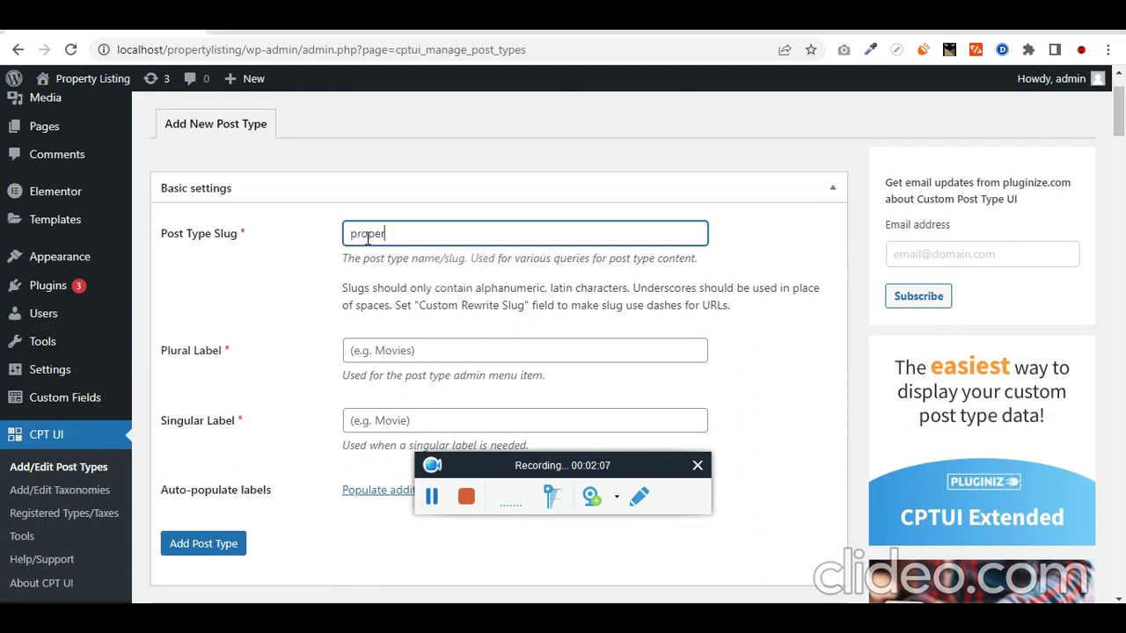
{"action": "type", "text": "ty"}
{"action": "key", "text": "ctrl+a"}
{"action": "key", "text": "ctrl+c"}
{"action": "key", "text": "Tab"}
{"action": "key", "text": "ctrl+v"}
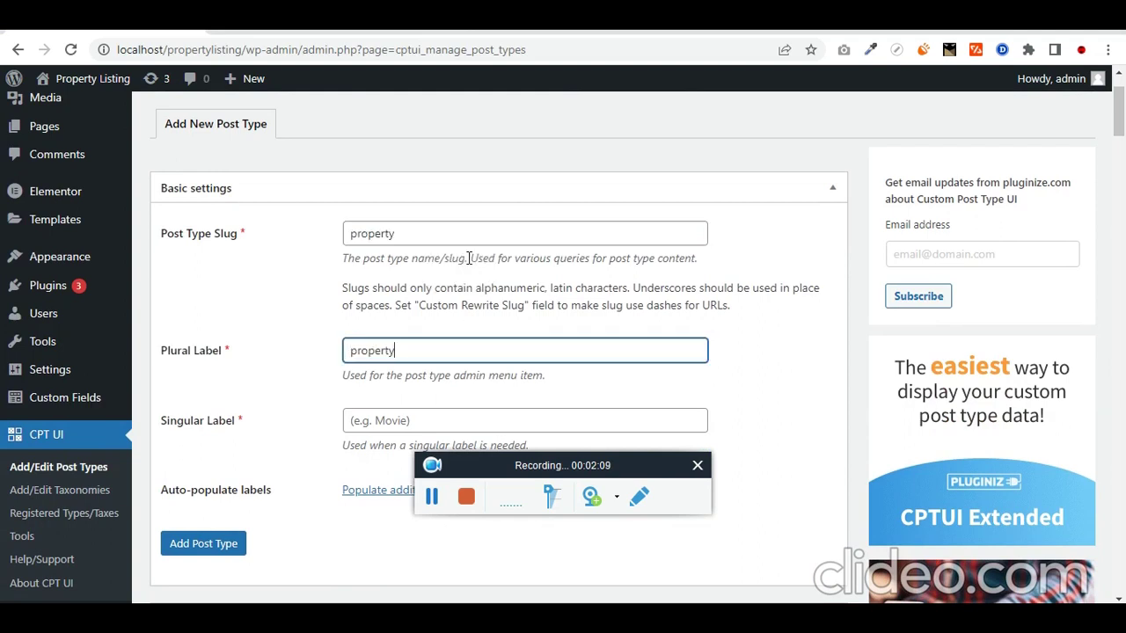
{"action": "key", "text": "Tab"}
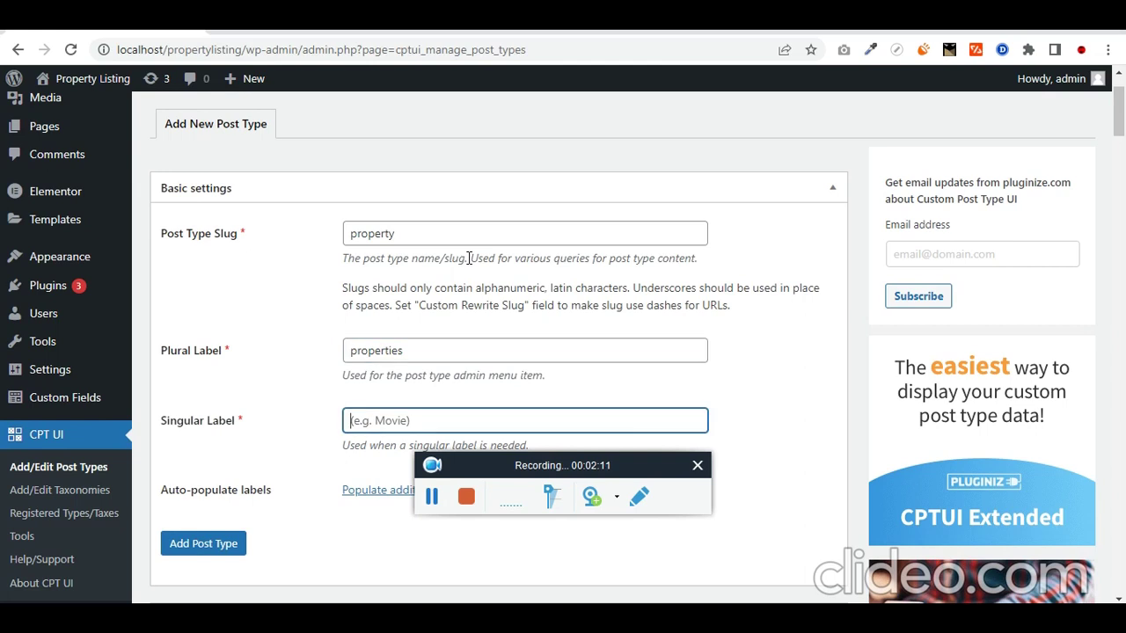
{"action": "key", "text": "ctrl+v"}
Step: Scroll through the additional labels and settings, with defaults like Public True and Has Archive False
{"action": "scroll", "coordinate": [443, 314], "scroll_direction": "down", "scroll_amount": 4}
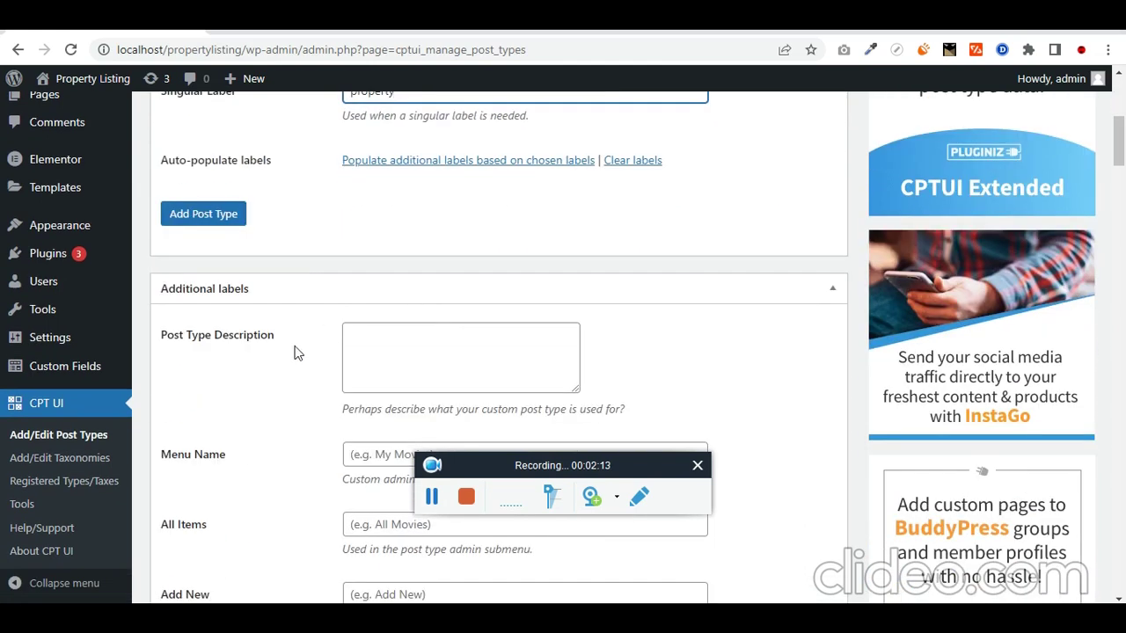
{"action": "scroll", "coordinate": [329, 373], "scroll_direction": "down", "scroll_amount": 2}
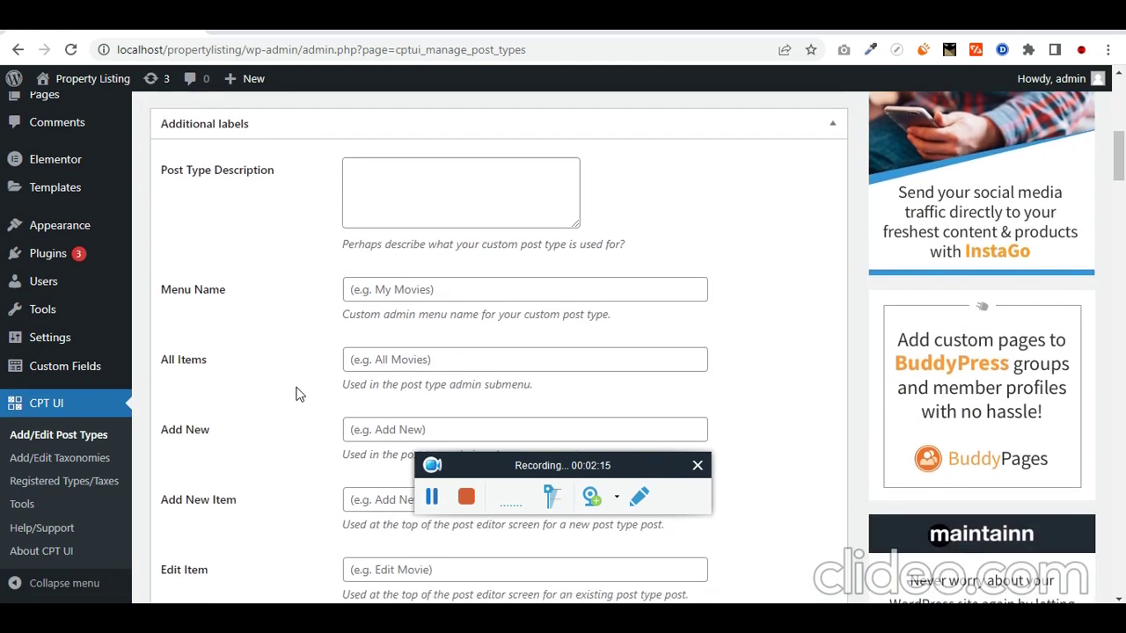
{"action": "scroll", "coordinate": [244, 369], "scroll_direction": "down", "scroll_amount": 1}
{"action": "scroll", "coordinate": [251, 341], "scroll_direction": "down", "scroll_amount": 2}
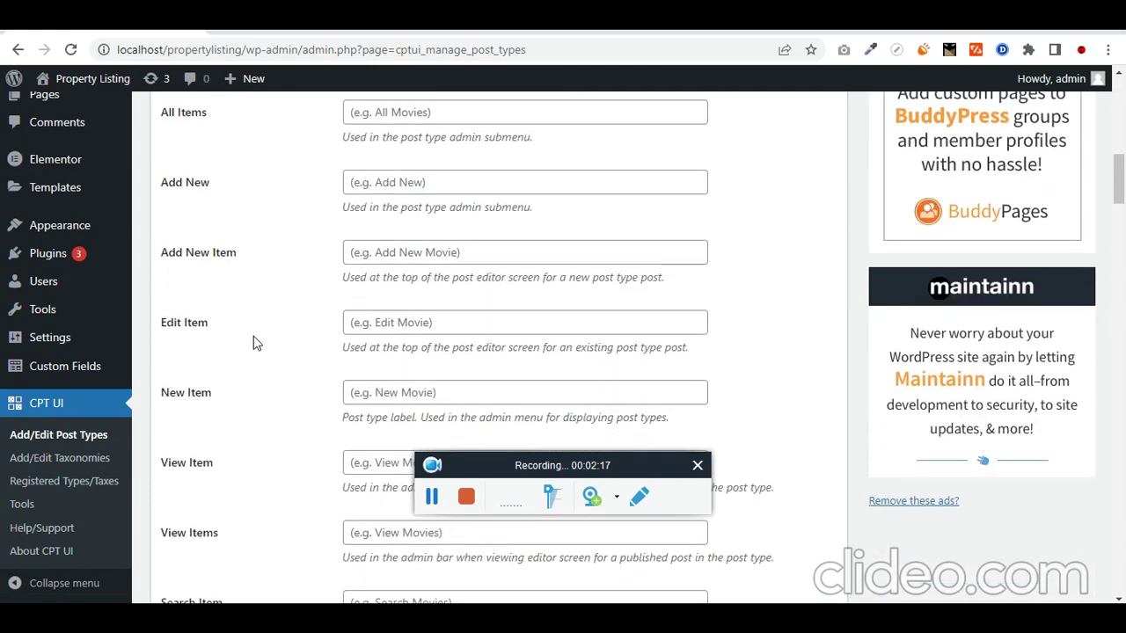
{"action": "scroll", "coordinate": [253, 343], "scroll_direction": "down", "scroll_amount": 2}
{"action": "scroll", "coordinate": [252, 343], "scroll_direction": "down", "scroll_amount": 4}
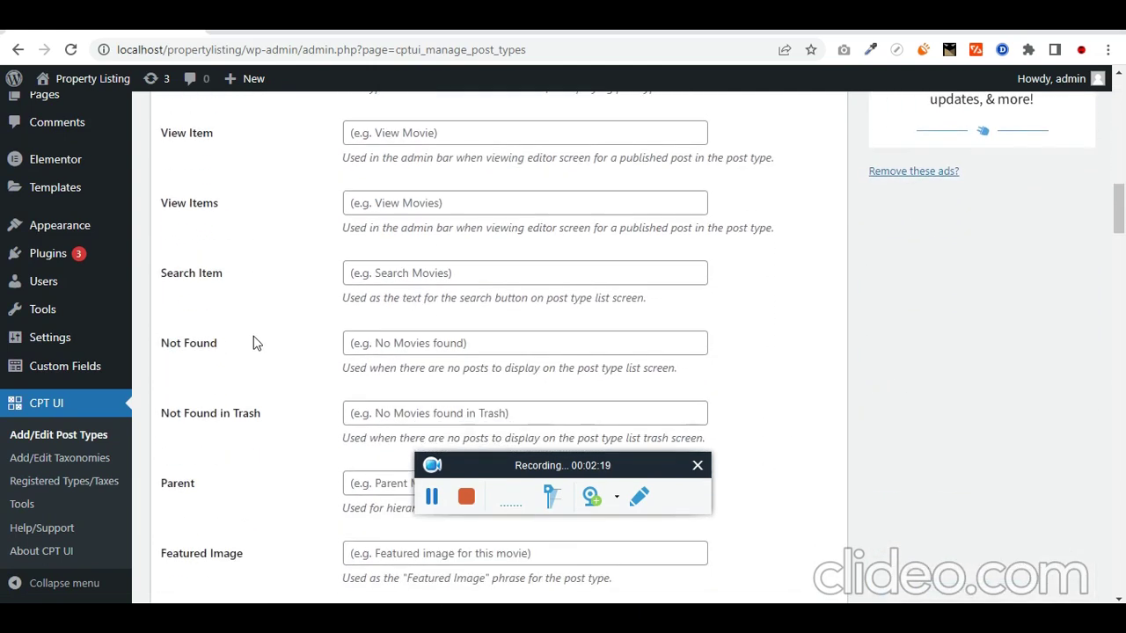
{"action": "scroll", "coordinate": [260, 341], "scroll_direction": "down", "scroll_amount": 10}
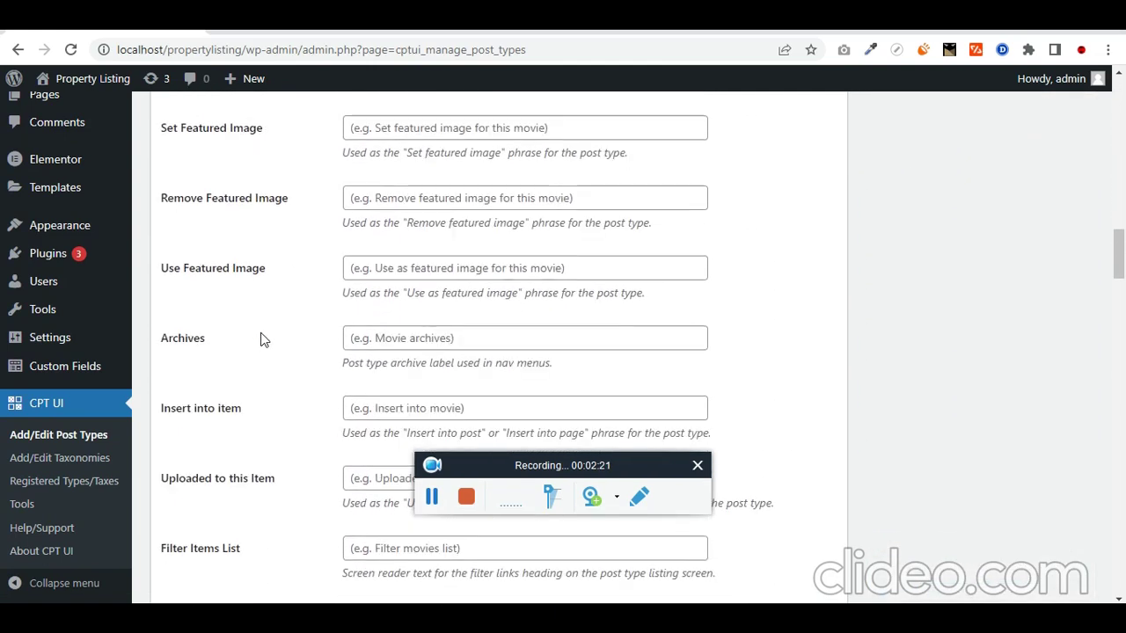
{"action": "scroll", "coordinate": [260, 341], "scroll_direction": "down", "scroll_amount": 6}
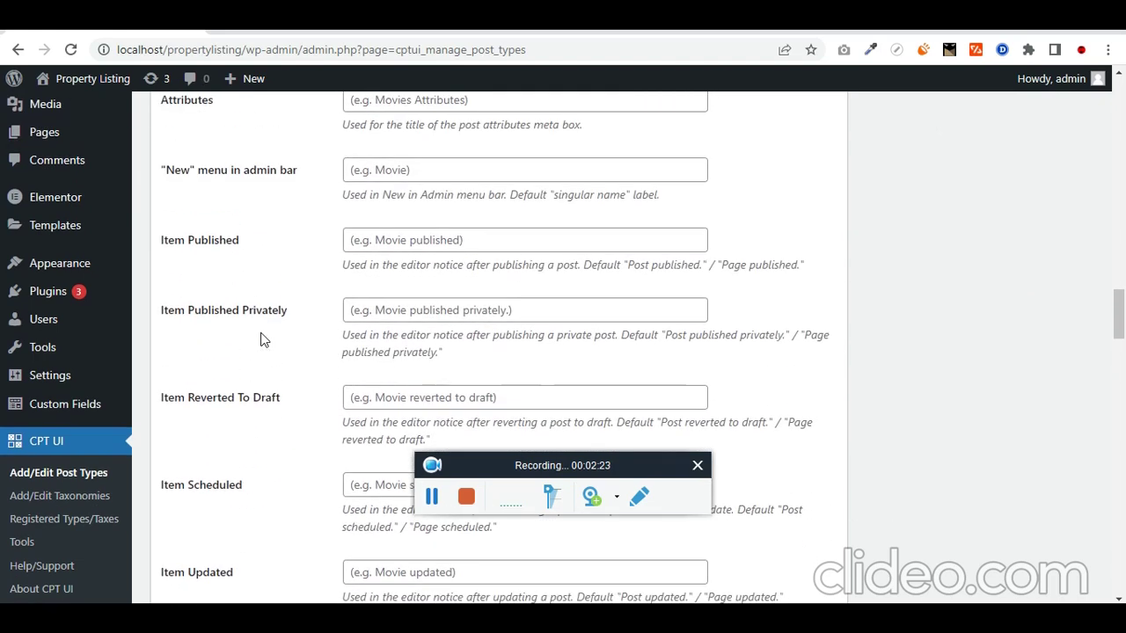
{"action": "scroll", "coordinate": [265, 333], "scroll_direction": "down", "scroll_amount": 5}
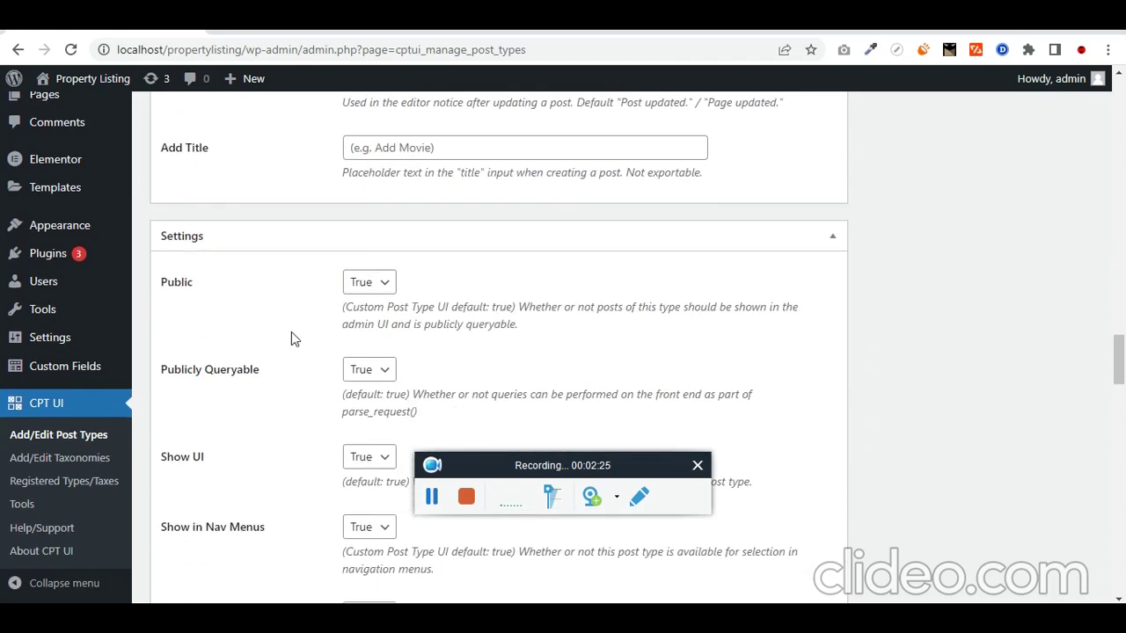
{"action": "scroll", "coordinate": [315, 352], "scroll_direction": "down", "scroll_amount": 4}
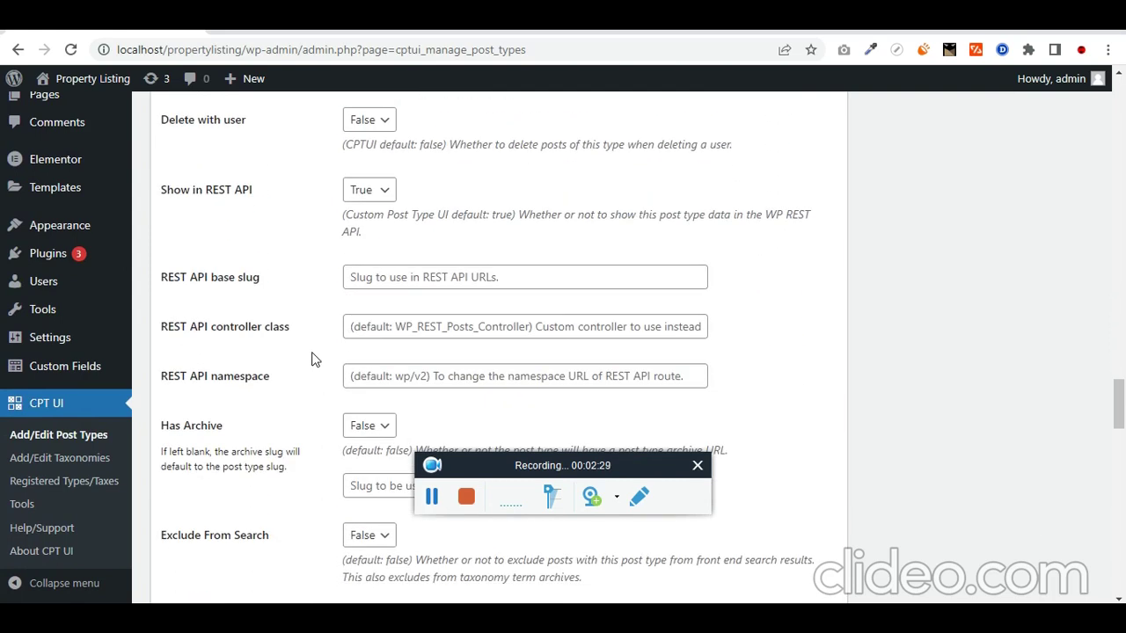
Step: Set Has Archive to True so the post type gets an archive page
{"action": "scroll", "coordinate": [316, 360], "scroll_direction": "down", "scroll_amount": 1}
{"action": "left_click", "coordinate": [362, 343]}
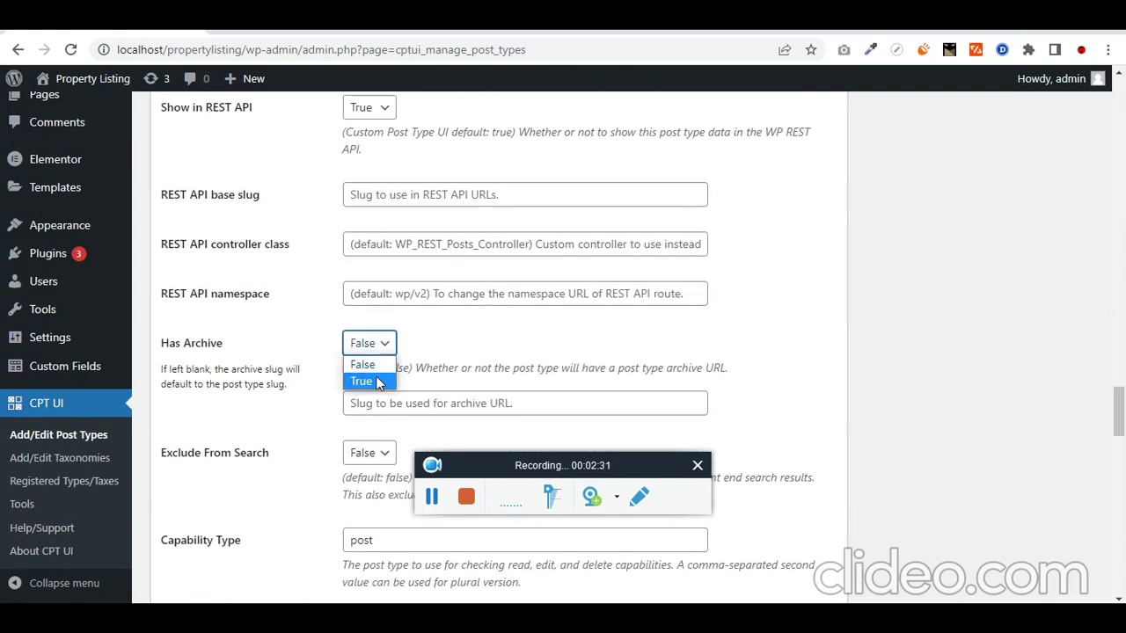
{"action": "left_click", "coordinate": [363, 381]}
{"action": "scroll", "coordinate": [277, 330], "scroll_direction": "up", "scroll_amount": 2}
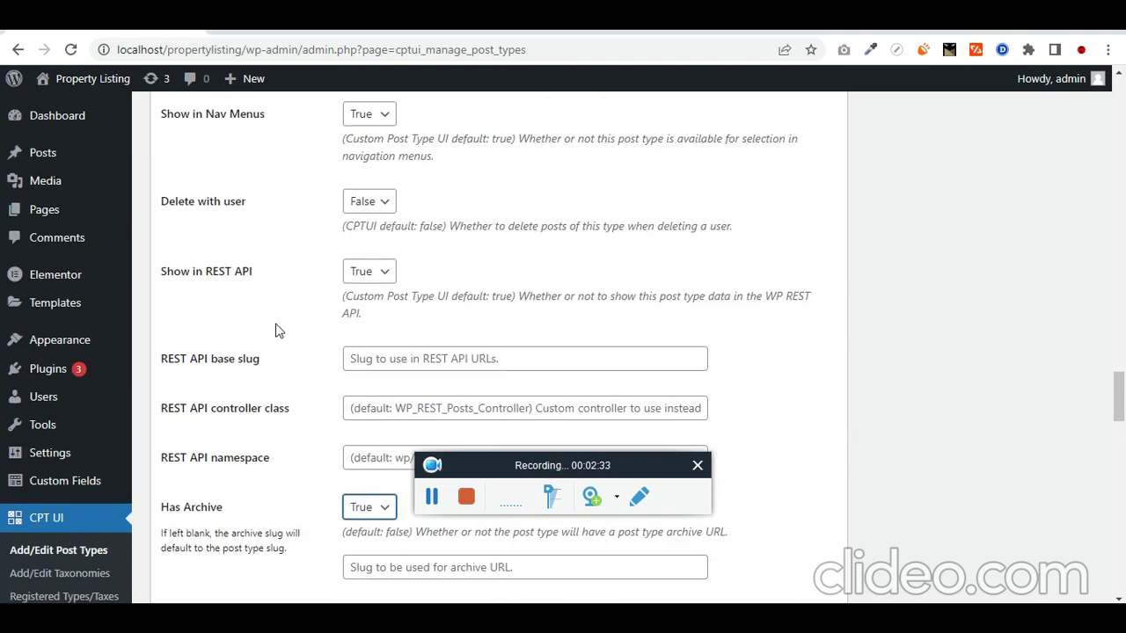
{"action": "scroll", "coordinate": [275, 331], "scroll_direction": "up", "scroll_amount": 1}
{"action": "scroll", "coordinate": [276, 327], "scroll_direction": "down", "scroll_amount": 4}
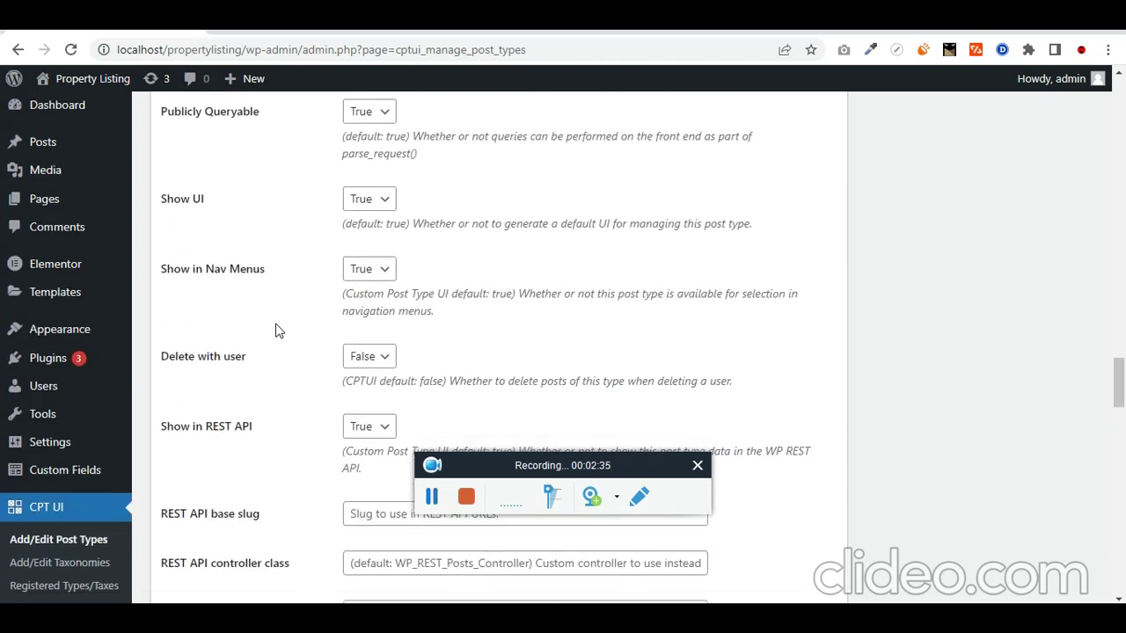
{"action": "scroll", "coordinate": [320, 334], "scroll_direction": "down", "scroll_amount": 2}
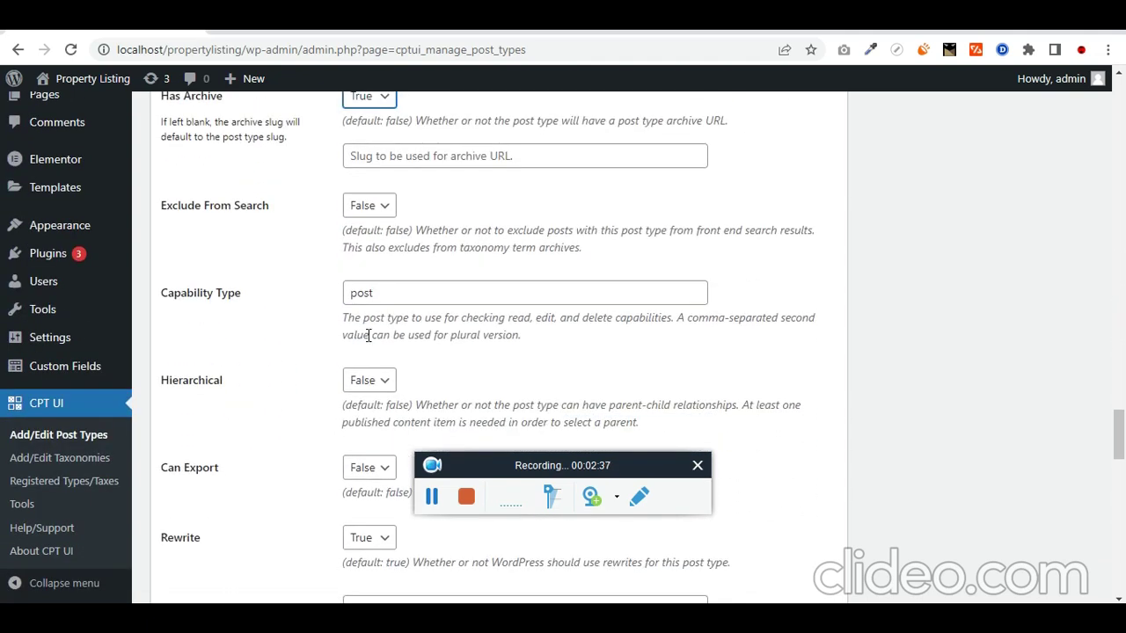
Step: Find the Hierarchical setting and set it to True
{"action": "key", "text": "ctrl+f"}
{"action": "type", "text": "hierar"}
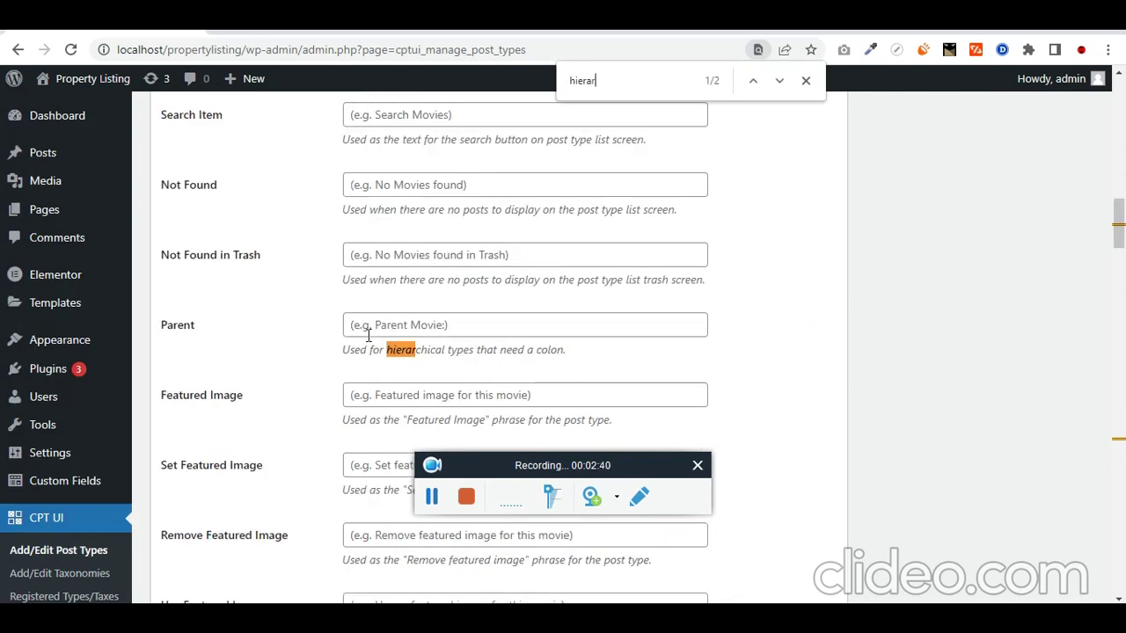
{"action": "key", "text": "Return"}
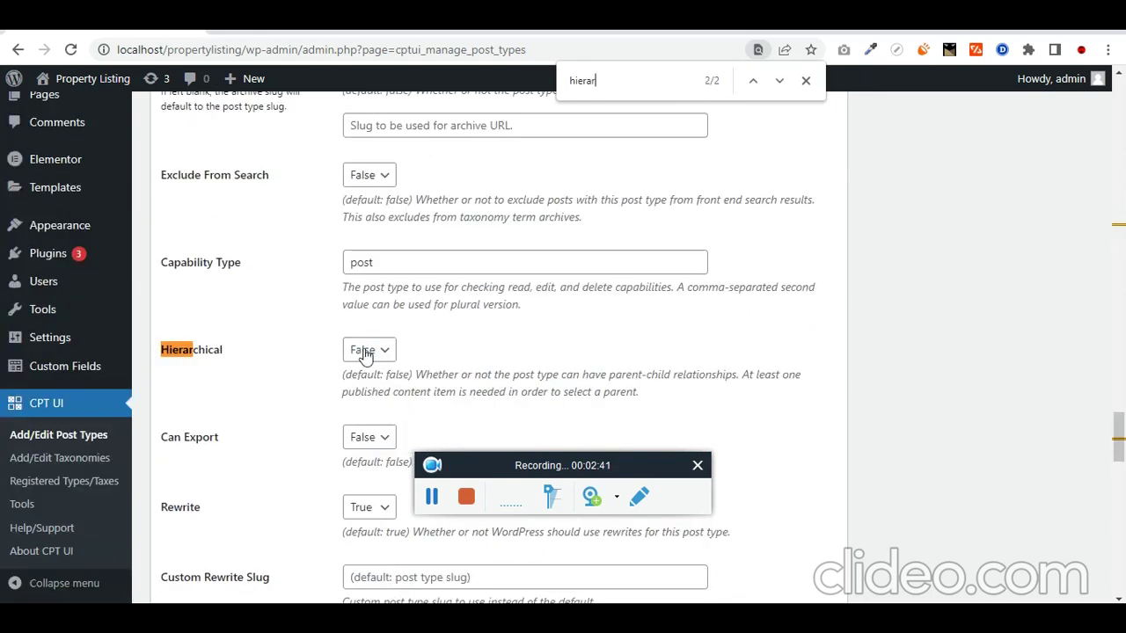
{"action": "left_click", "coordinate": [370, 349]}
{"action": "left_click", "coordinate": [378, 389]}
{"action": "scroll", "coordinate": [284, 431], "scroll_direction": "down", "scroll_amount": 6}
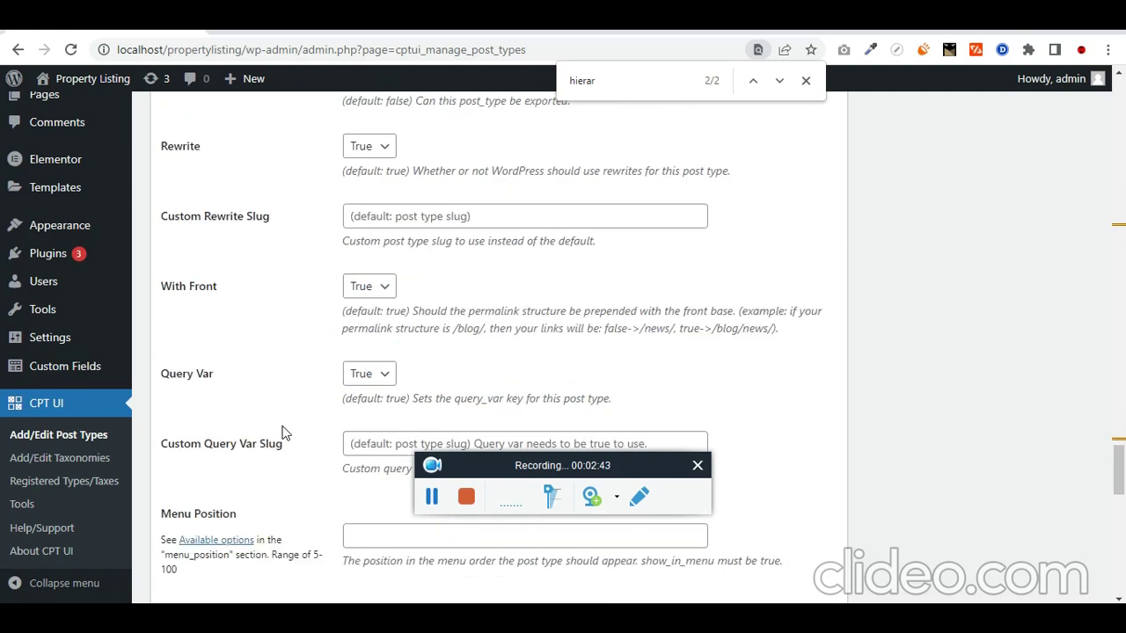
{"action": "scroll", "coordinate": [284, 437], "scroll_direction": "down", "scroll_amount": 3}
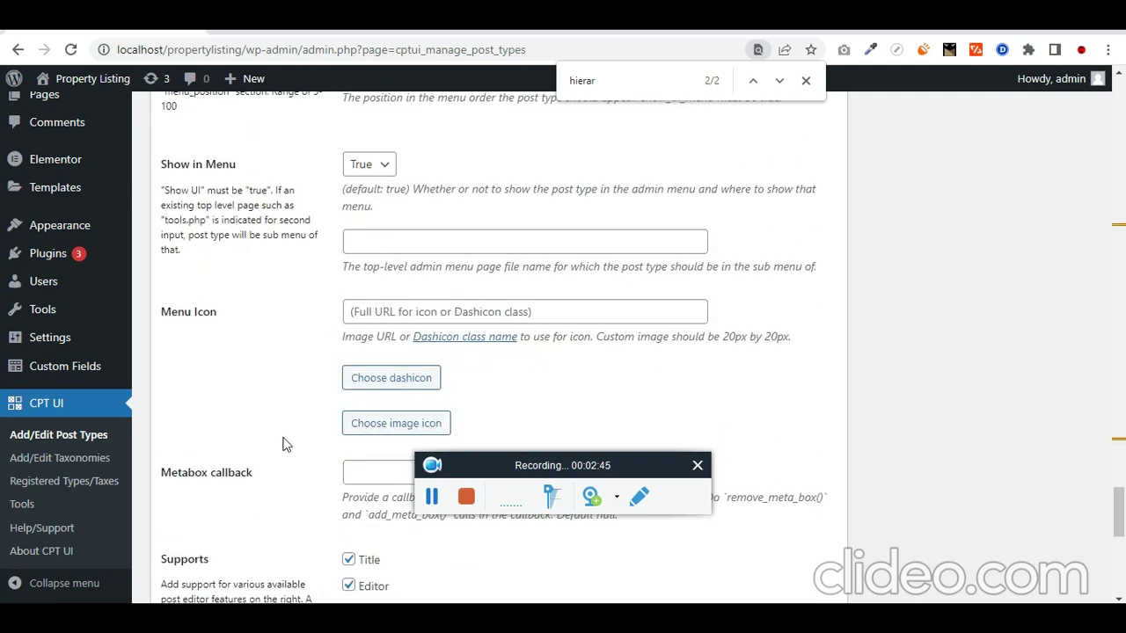
{"action": "scroll", "coordinate": [284, 444], "scroll_direction": "up", "scroll_amount": 2}
Step: Enter a Menu Position, support Title, Editor, Featured Image and Page Attributes, and add the post type
{"action": "left_click_drag", "start_coordinate": [248, 218], "coordinate": [182, 219]}
{"action": "left_click", "coordinate": [385, 235]}
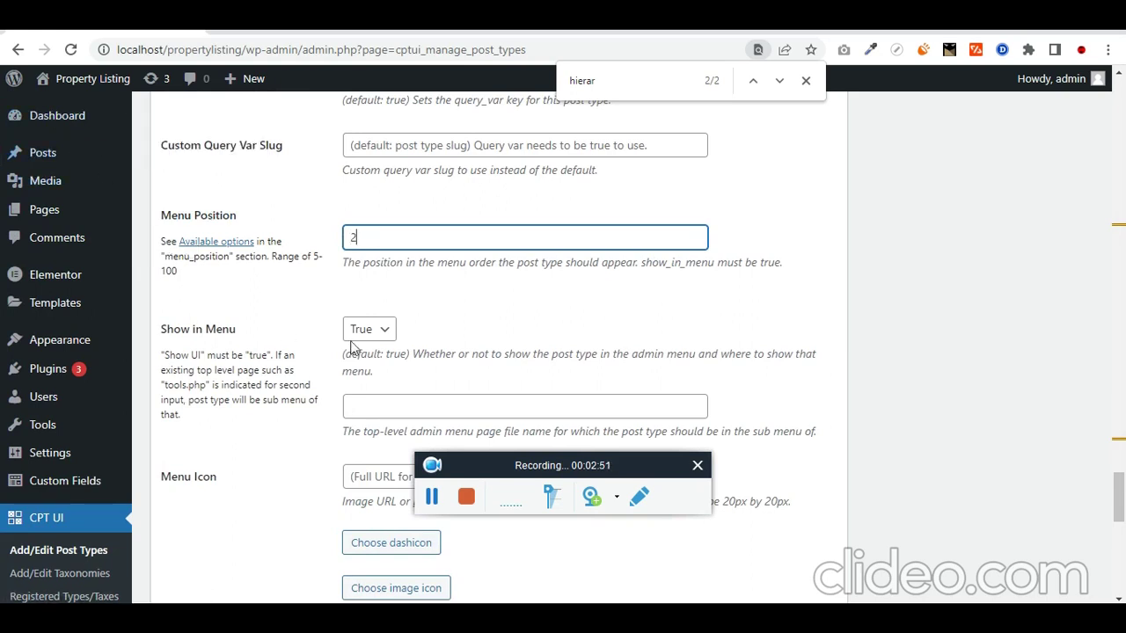
{"action": "scroll", "coordinate": [248, 427], "scroll_direction": "down", "scroll_amount": 1}
{"action": "scroll", "coordinate": [251, 426], "scroll_direction": "down", "scroll_amount": 3}
{"action": "scroll", "coordinate": [237, 425], "scroll_direction": "down", "scroll_amount": 1}
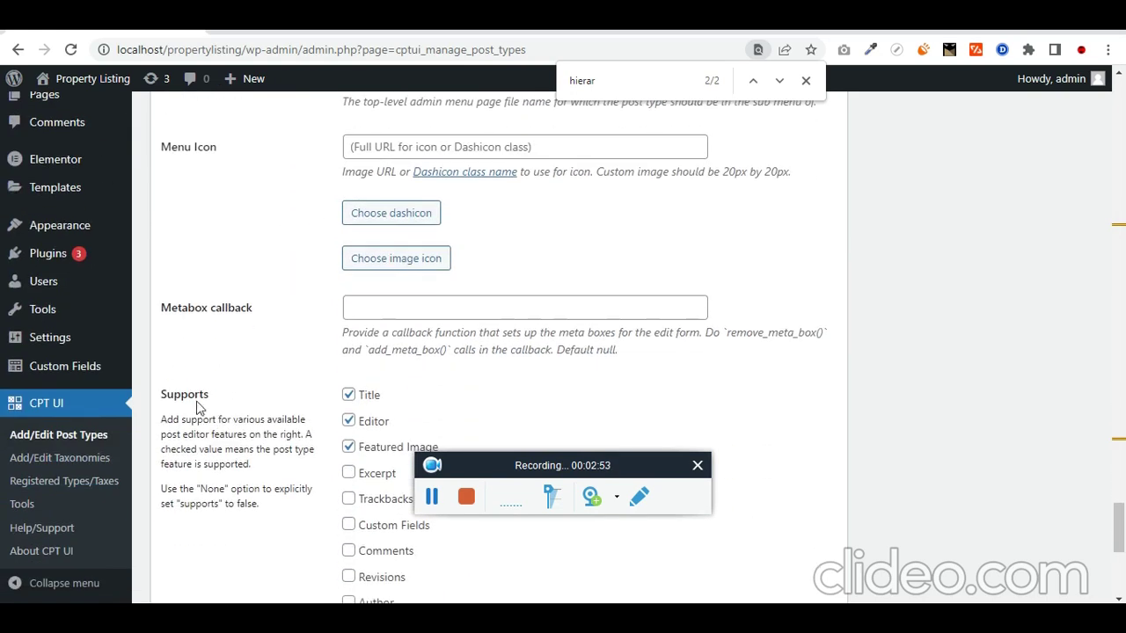
{"action": "scroll", "coordinate": [264, 409], "scroll_direction": "down", "scroll_amount": 2}
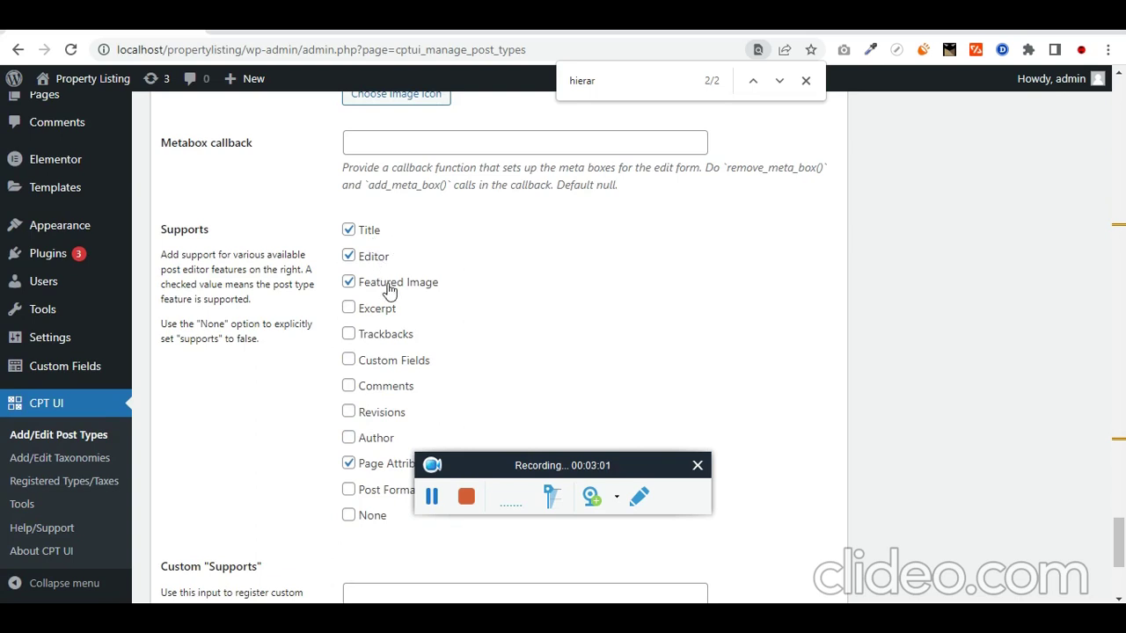
{"action": "scroll", "coordinate": [479, 304], "scroll_direction": "down", "scroll_amount": 1}
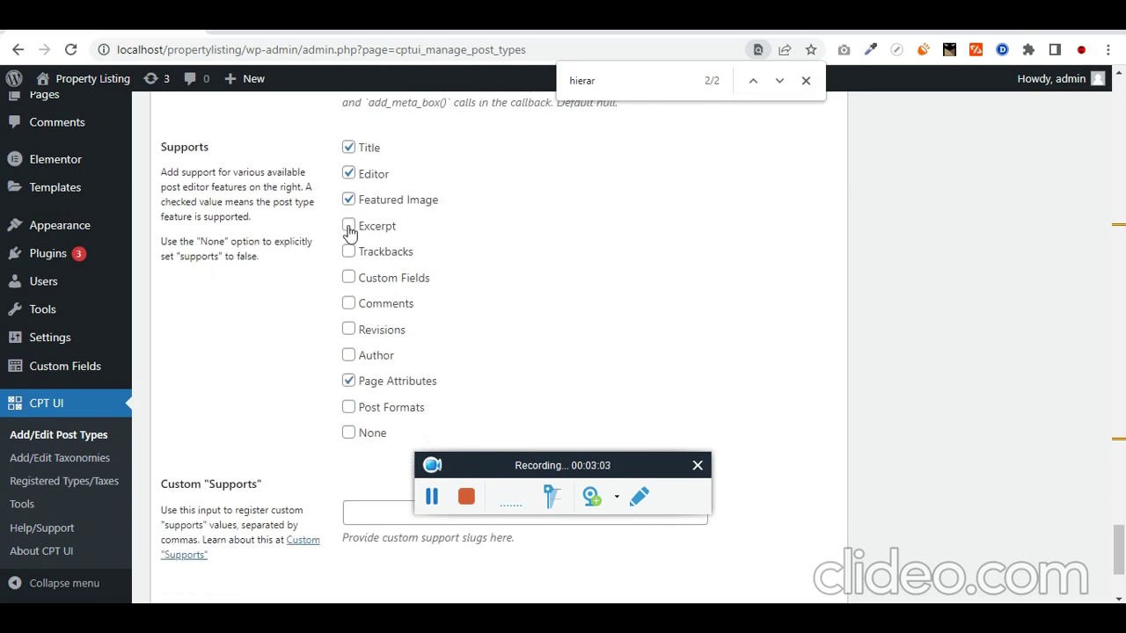
{"action": "scroll", "coordinate": [280, 426], "scroll_direction": "down", "scroll_amount": 2}
{"action": "left_click", "coordinate": [198, 530]}
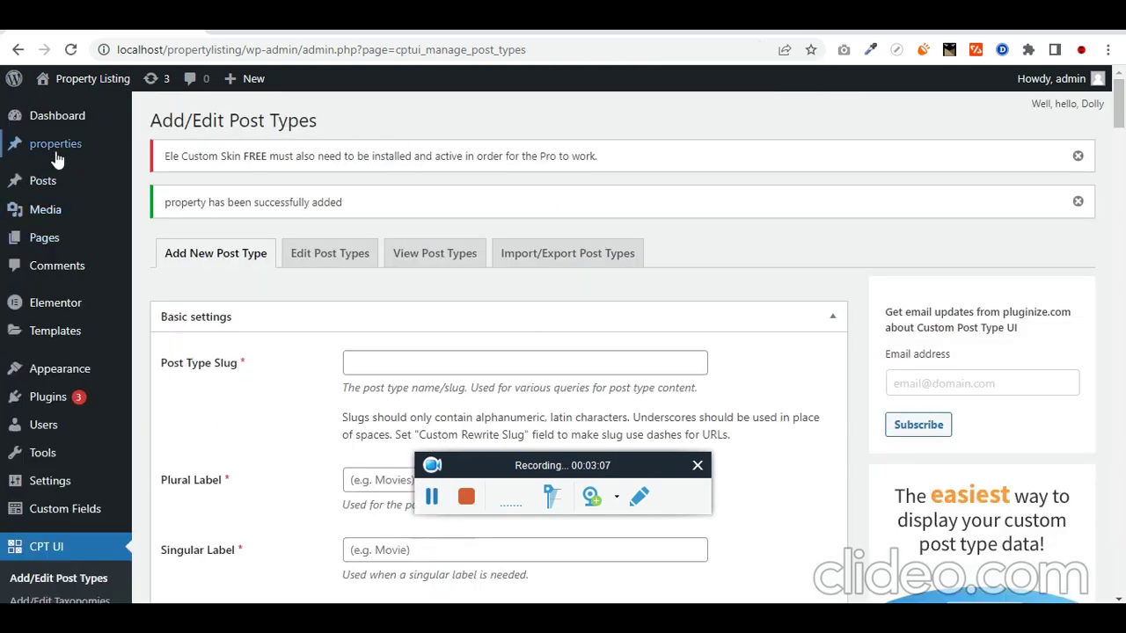
Step: Check the success notice and new properties menu, then go to CPT UI > Add/Edit Taxonomies
{"action": "mouse_move", "coordinate": [53, 158]}
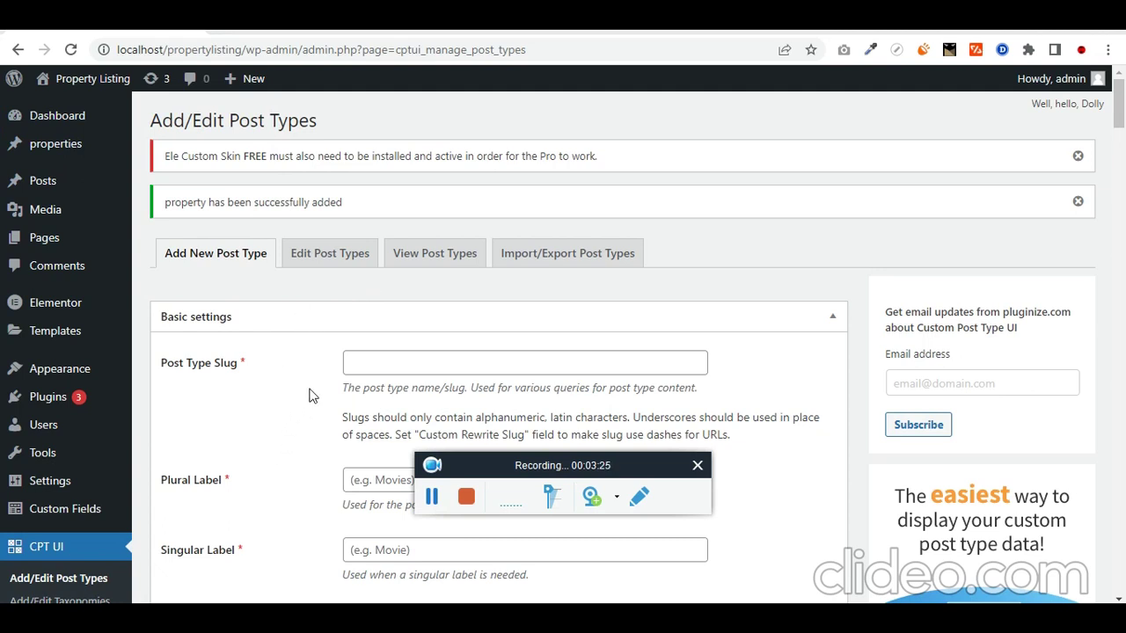
{"action": "scroll", "coordinate": [108, 491], "scroll_direction": "down", "scroll_amount": 2}
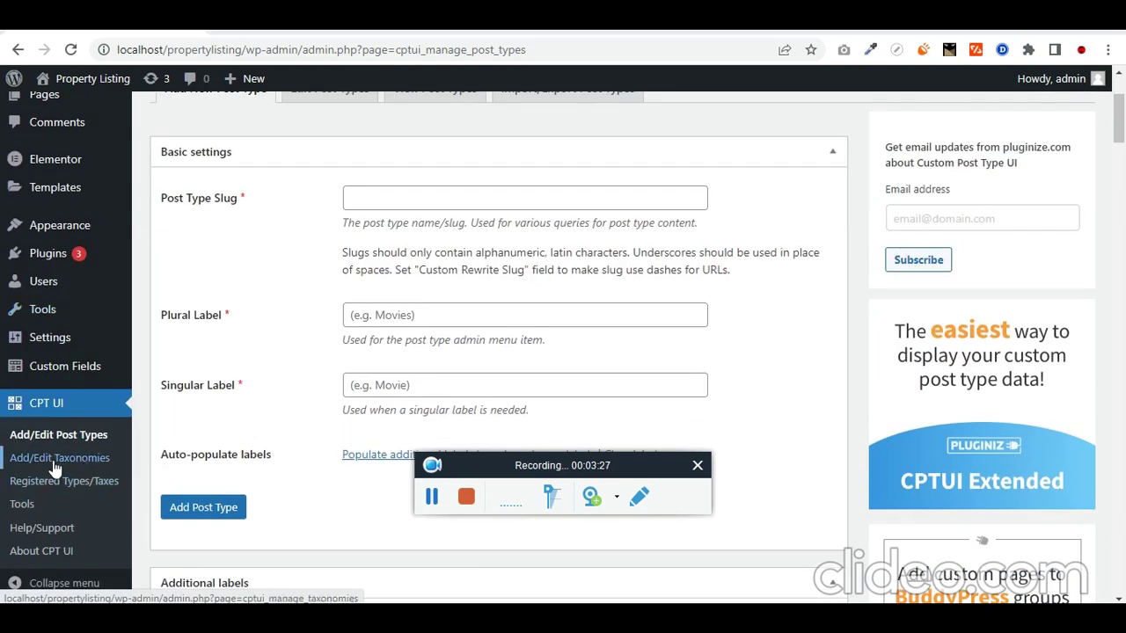
{"action": "left_click", "coordinate": [80, 466]}
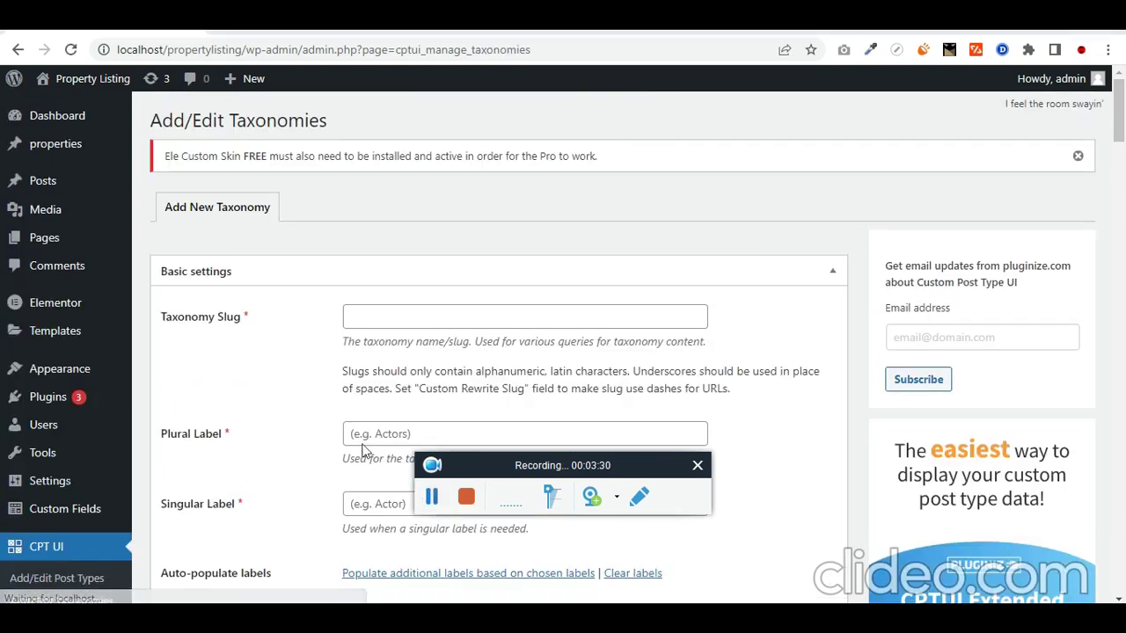
Step: Enter taxonomy slug property_type with labels 'property types' and 'property type'
{"action": "scroll", "coordinate": [364, 519], "scroll_direction": "down", "scroll_amount": 1}
{"action": "left_click", "coordinate": [396, 225]}
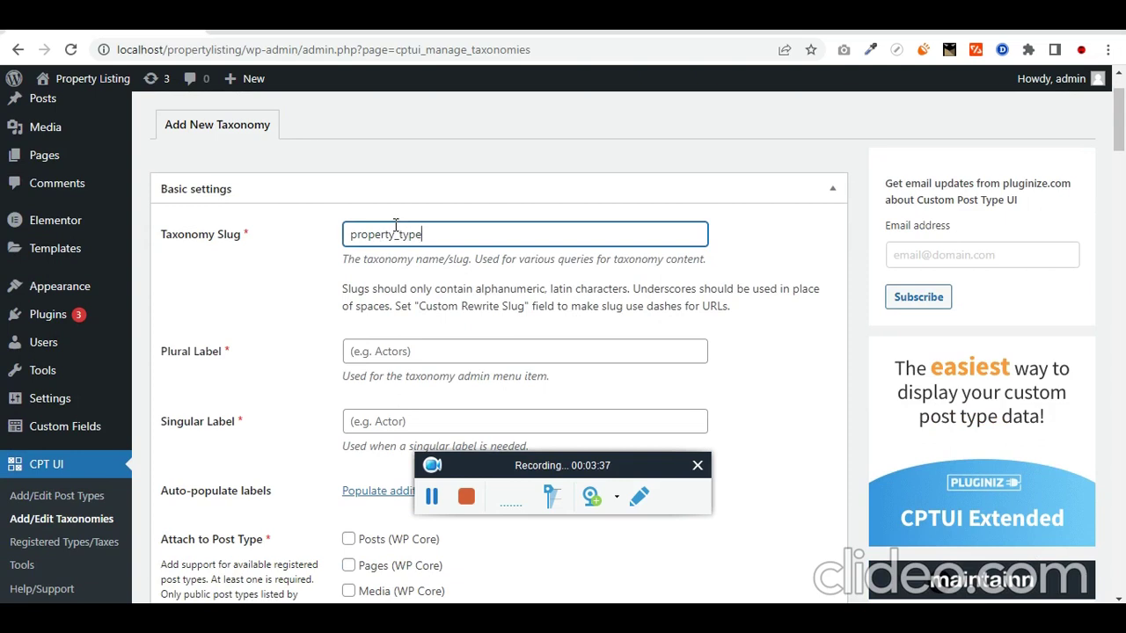
{"action": "key", "text": "ctrl+a"}
{"action": "key", "text": "ctrl+c"}
{"action": "key", "text": "Tab"}
{"action": "scroll", "coordinate": [516, 273], "scroll_direction": "down", "scroll_amount": 2}
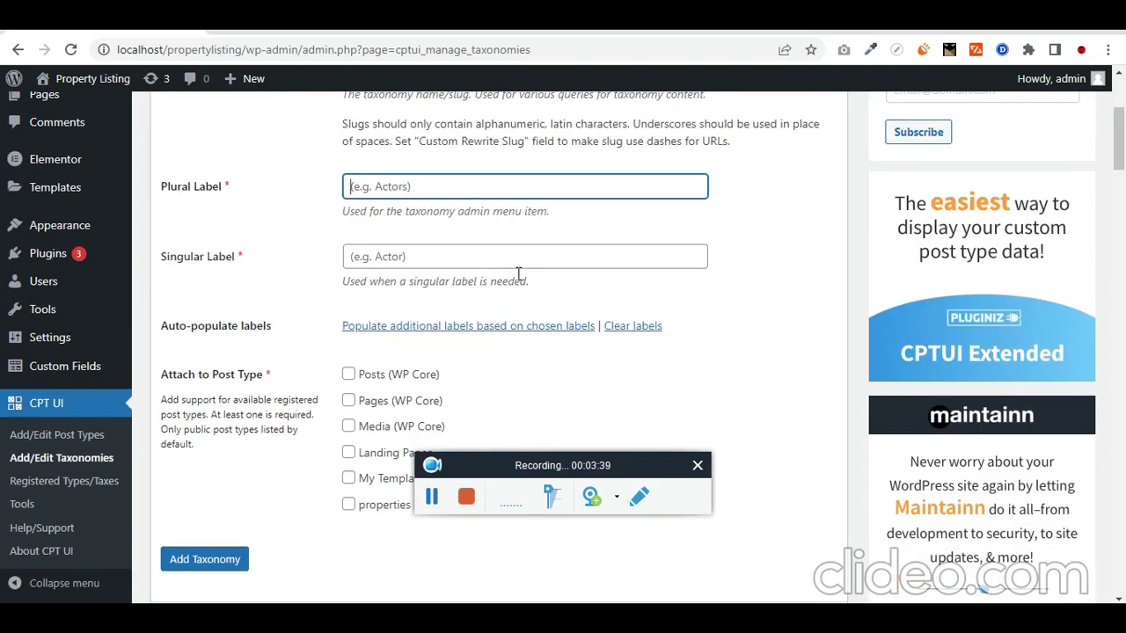
{"action": "key", "text": "ctrl+v"}
{"action": "key", "text": "BackSpace"}
{"action": "key", "text": "Left"}
{"action": "key", "text": "Left"}
{"action": "key", "text": "Left"}
{"action": "key", "text": "Left"}
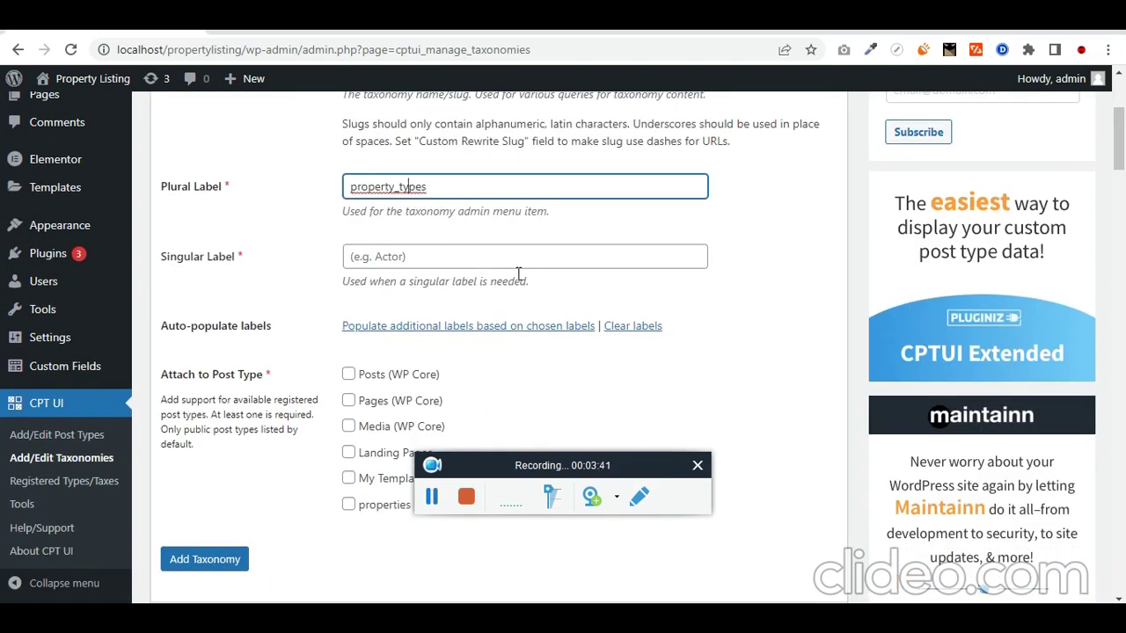
{"action": "key", "text": "BackSpace"}
{"action": "key", "text": "Tab"}
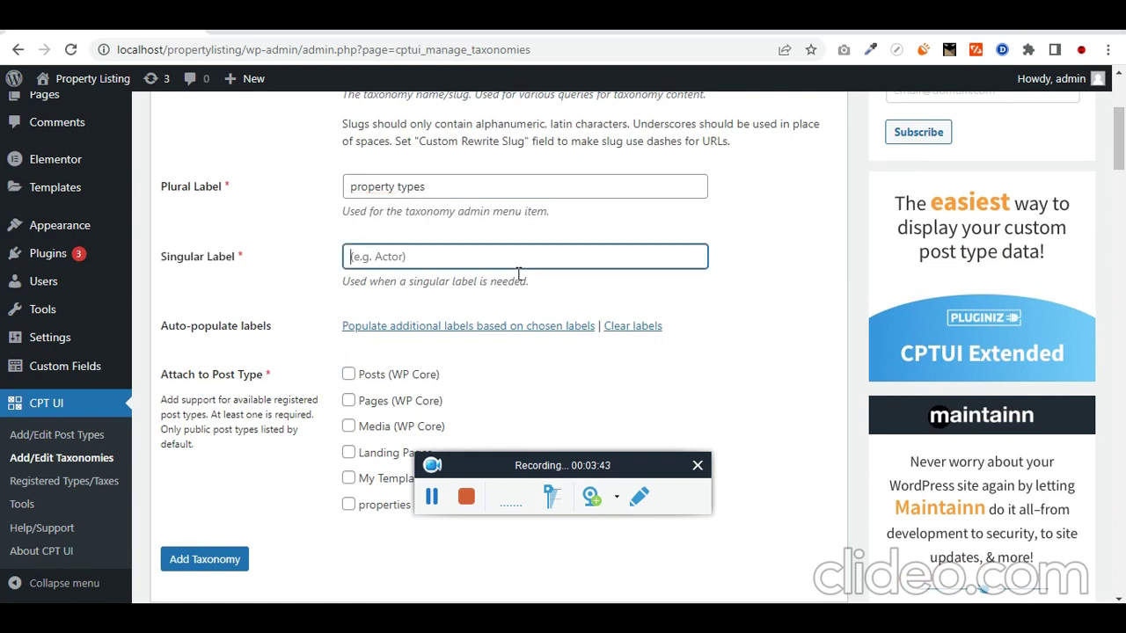
{"action": "key", "text": "ctrl+v"}
{"action": "key", "text": "BackSpace"}
{"action": "scroll", "coordinate": [519, 274], "scroll_direction": "down", "scroll_amount": 1}
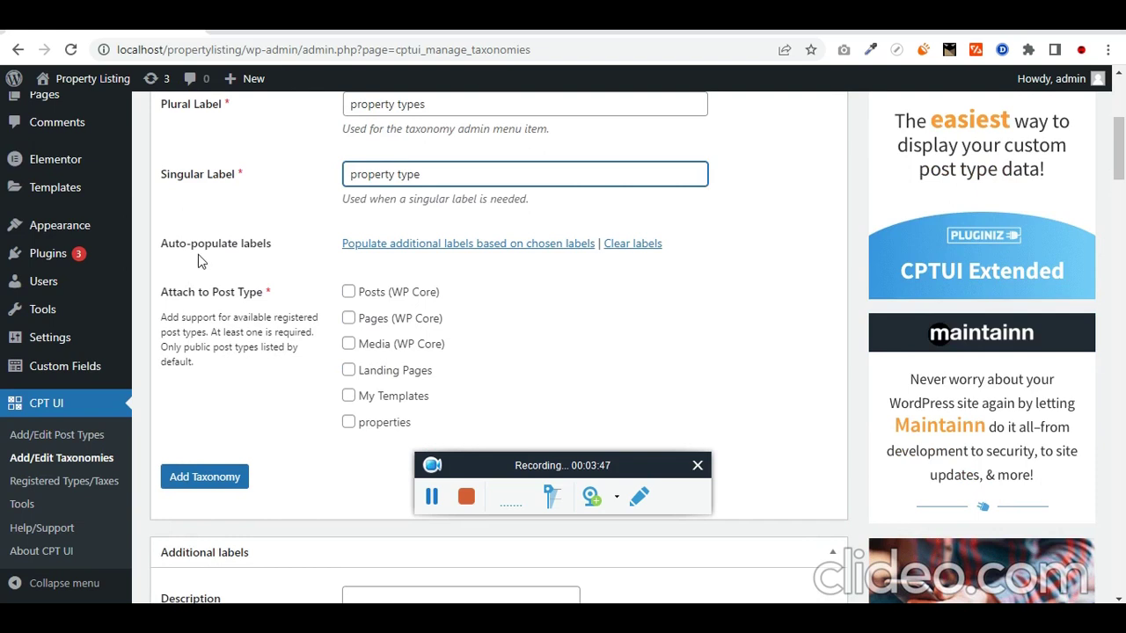
Step: Attach the taxonomy to properties and set Hierarchical to True
{"action": "left_click", "coordinate": [350, 423]}
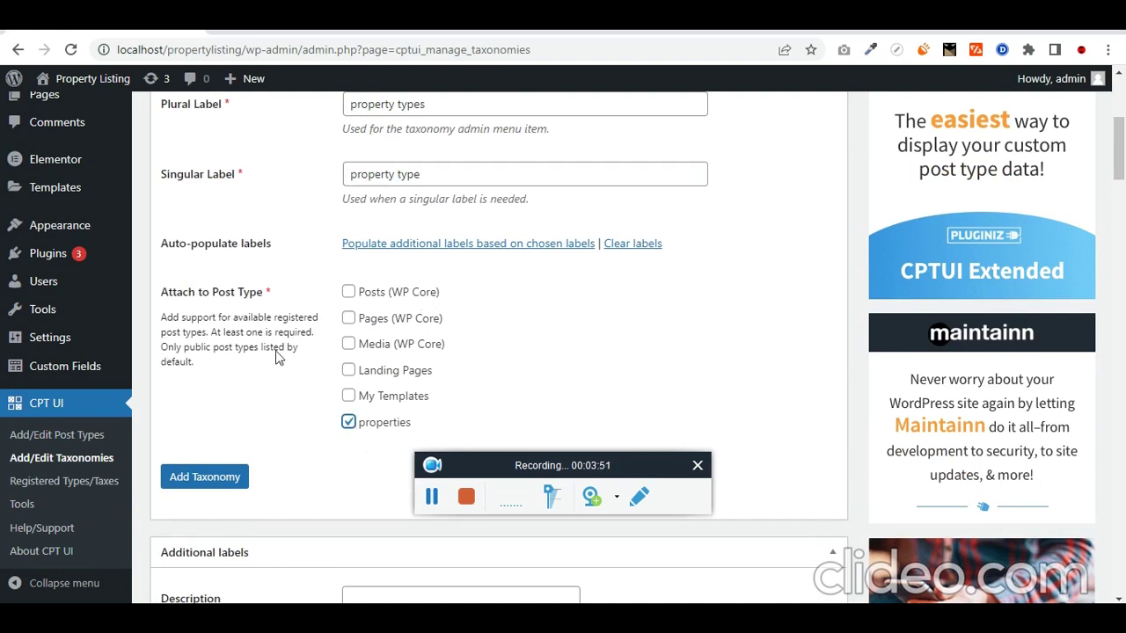
{"action": "scroll", "coordinate": [55, 200], "scroll_direction": "up", "scroll_amount": 1}
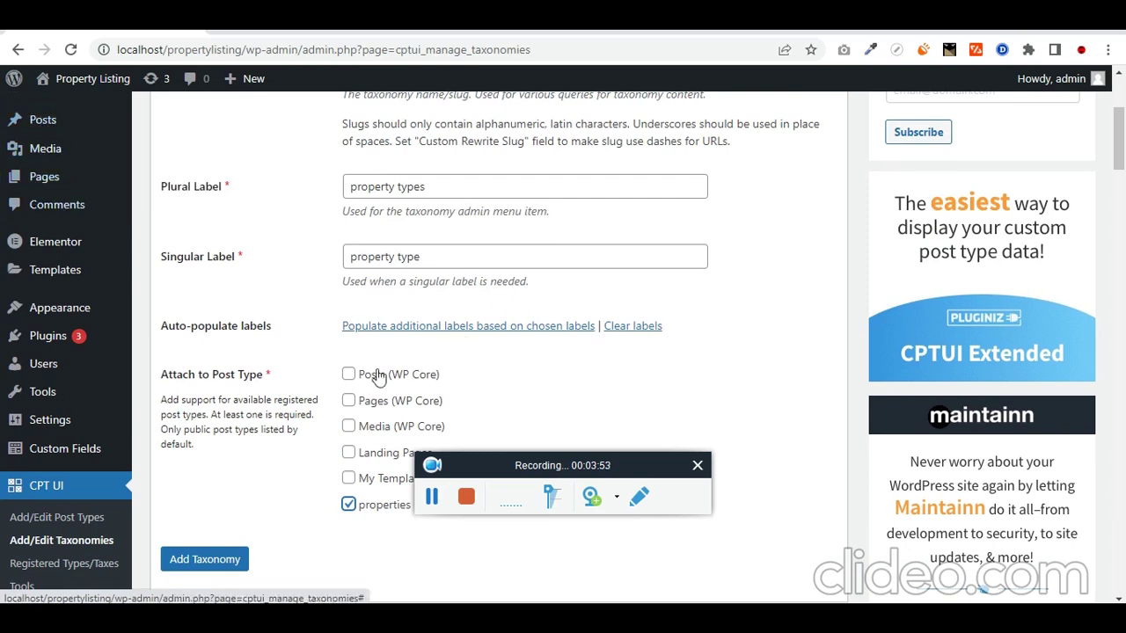
{"action": "scroll", "coordinate": [384, 249], "scroll_direction": "down", "scroll_amount": 2}
{"action": "scroll", "coordinate": [307, 409], "scroll_direction": "down", "scroll_amount": 7}
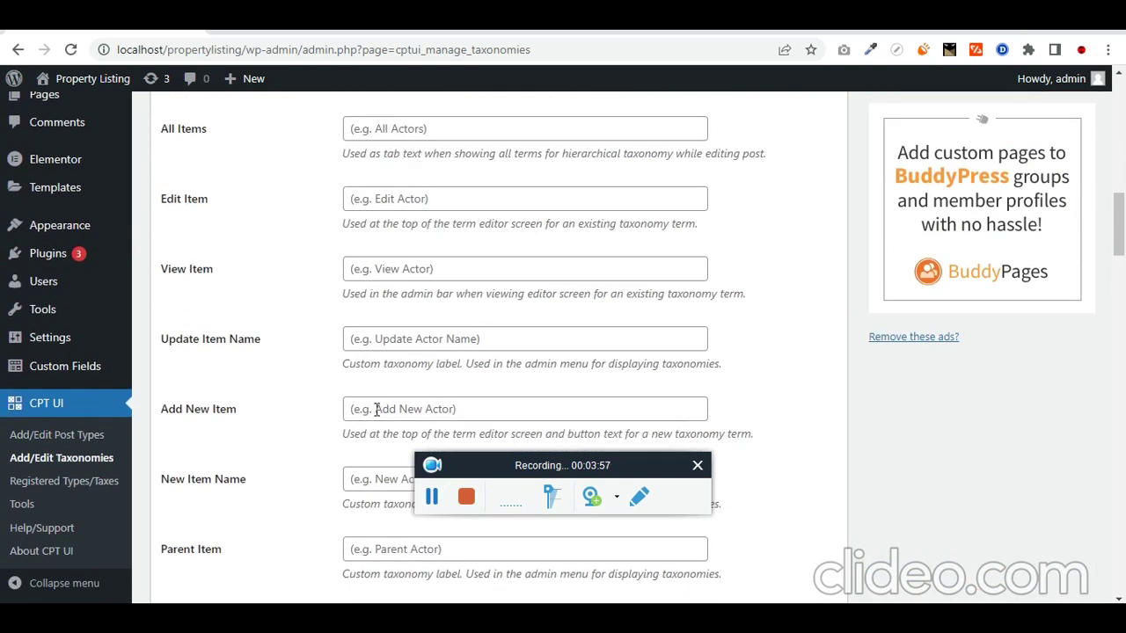
{"action": "key", "text": "ctrl+f"}
{"action": "key", "text": "Return"}
{"action": "key", "text": "Return"}
{"action": "key", "text": "Return"}
{"action": "key", "text": "Return"}
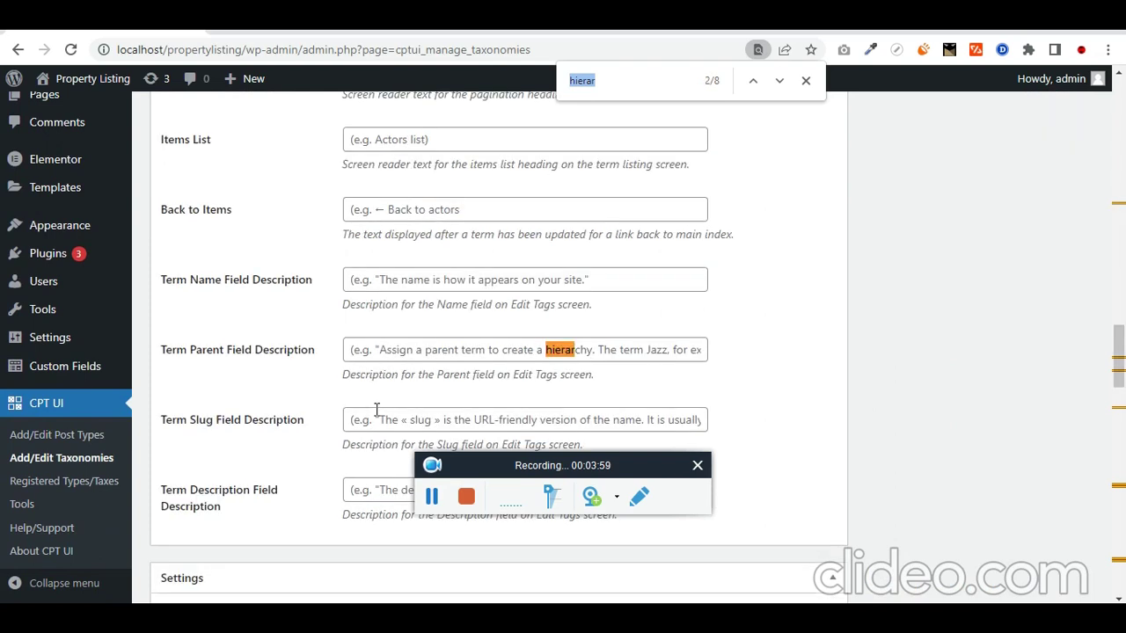
{"action": "left_click", "coordinate": [381, 352]}
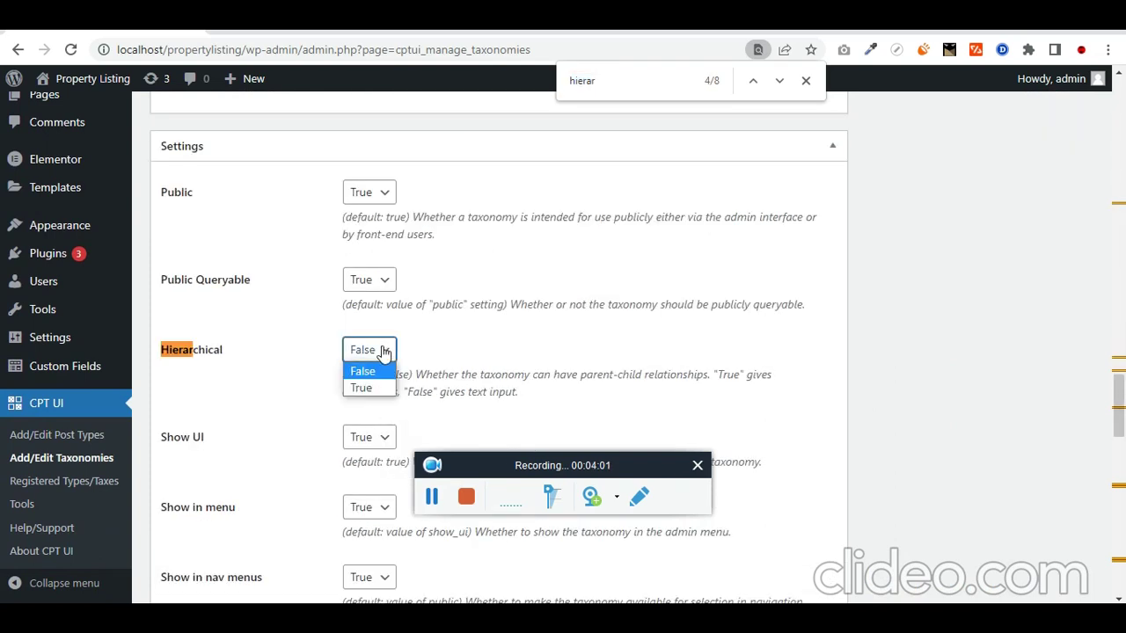
{"action": "left_click", "coordinate": [380, 386]}
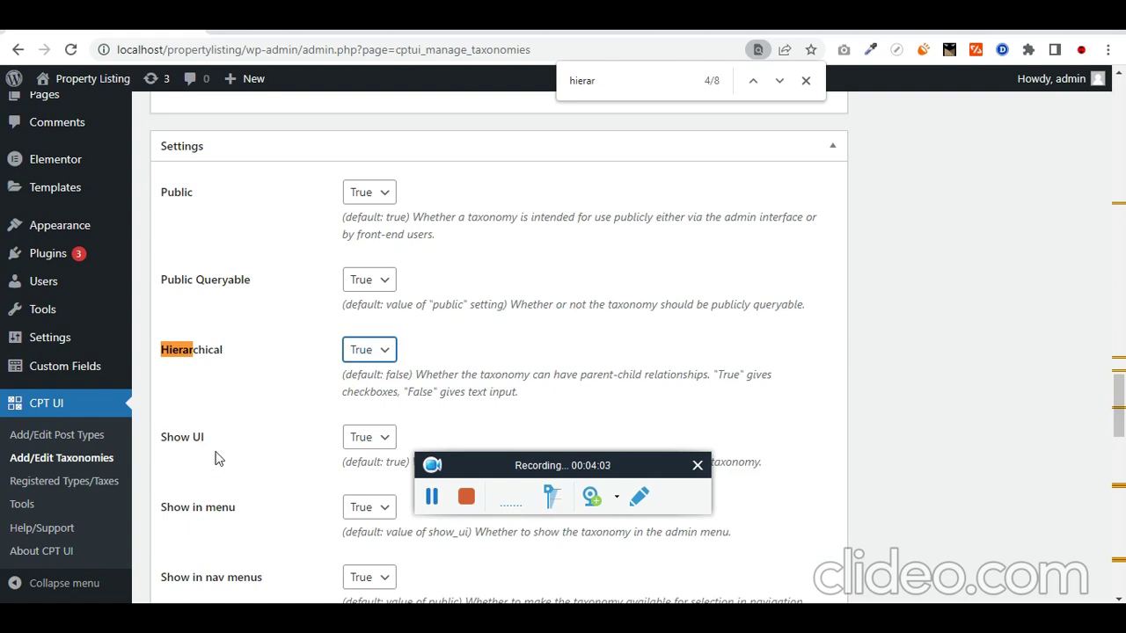
Step: Add the property_type taxonomy
{"action": "scroll", "coordinate": [238, 448], "scroll_direction": "up", "scroll_amount": 10}
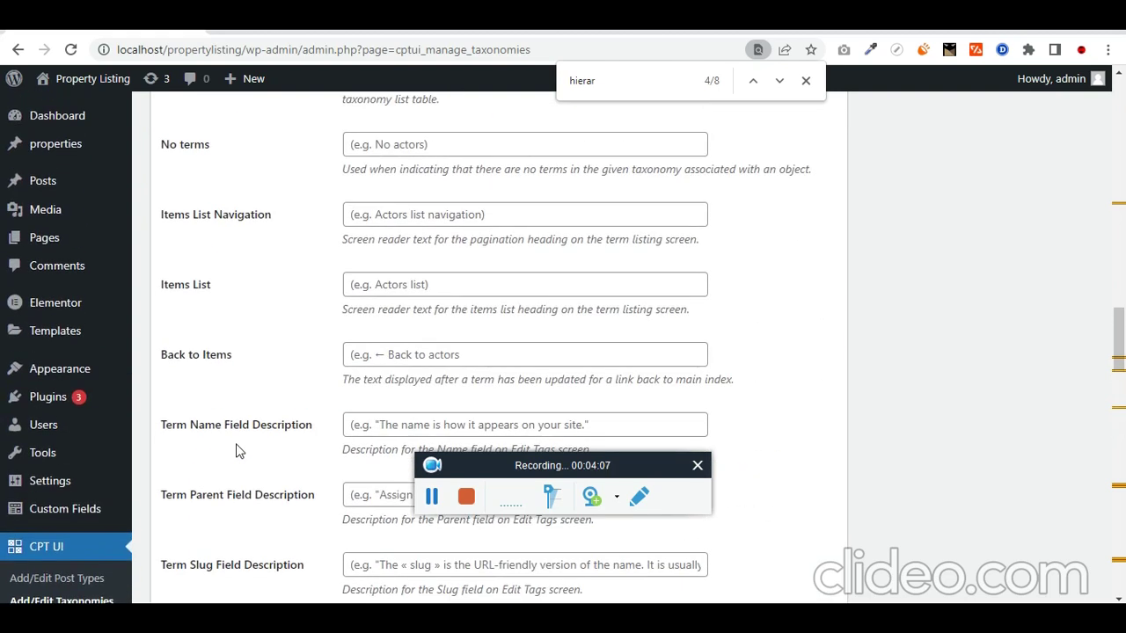
{"action": "scroll", "coordinate": [235, 452], "scroll_direction": "down", "scroll_amount": 10}
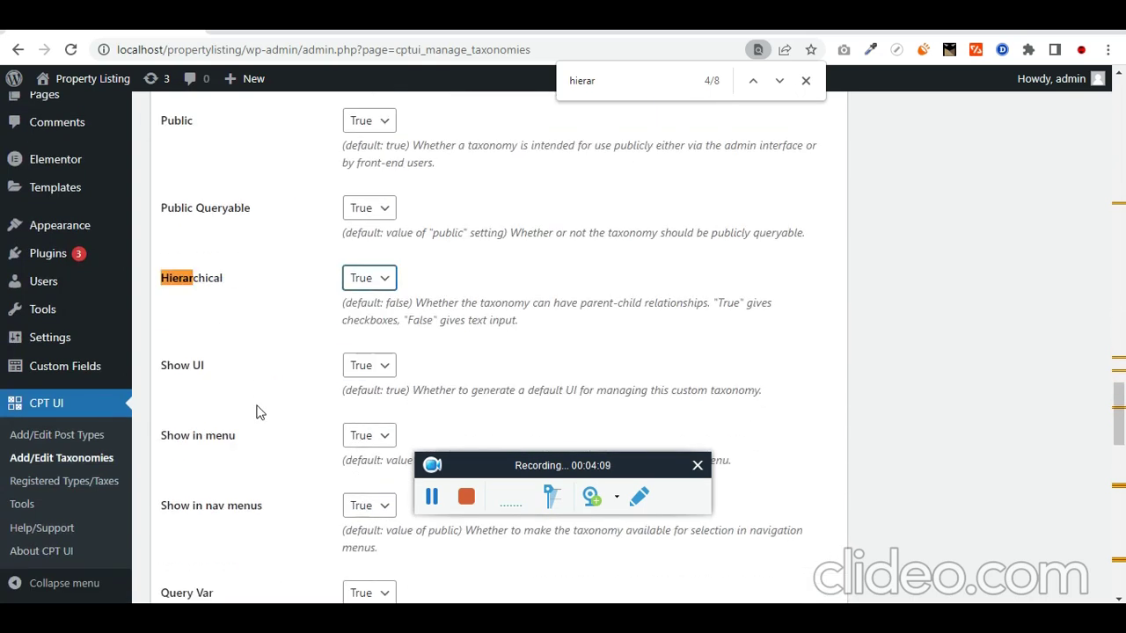
{"action": "scroll", "coordinate": [284, 510], "scroll_direction": "down", "scroll_amount": 10}
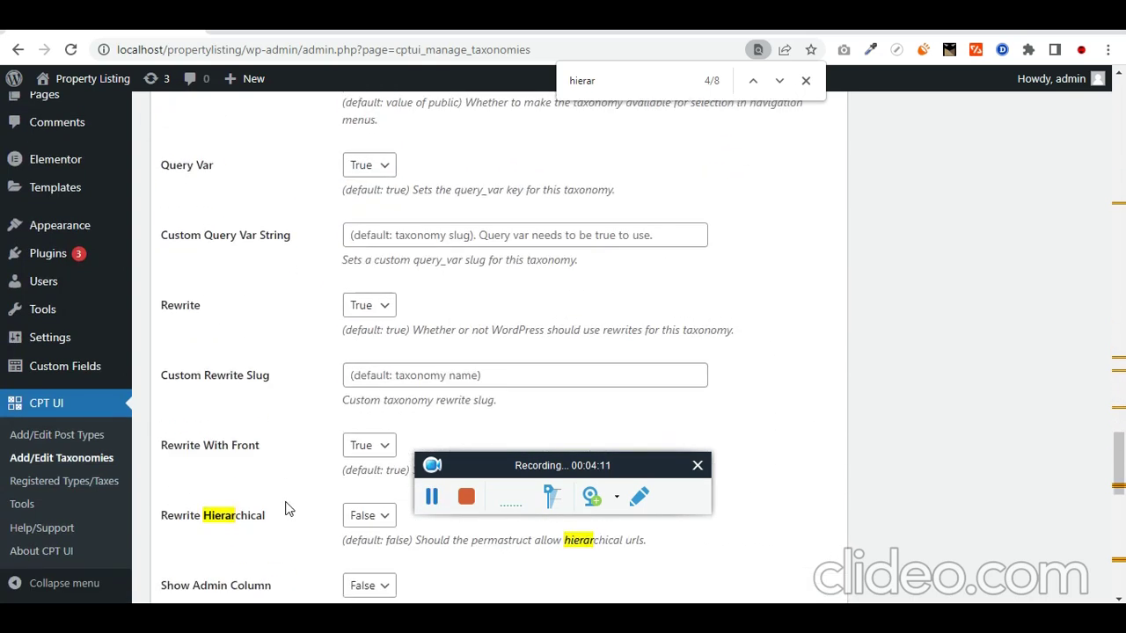
{"action": "left_click", "coordinate": [220, 522]}
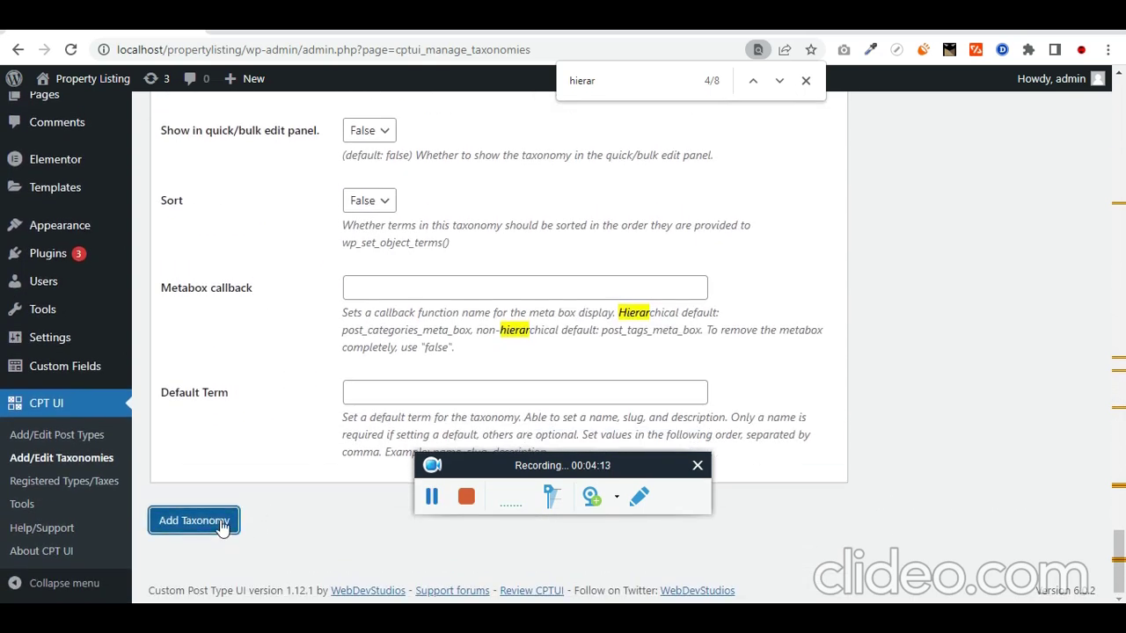
{"action": "scroll", "coordinate": [281, 481], "scroll_direction": "up", "scroll_amount": 10}
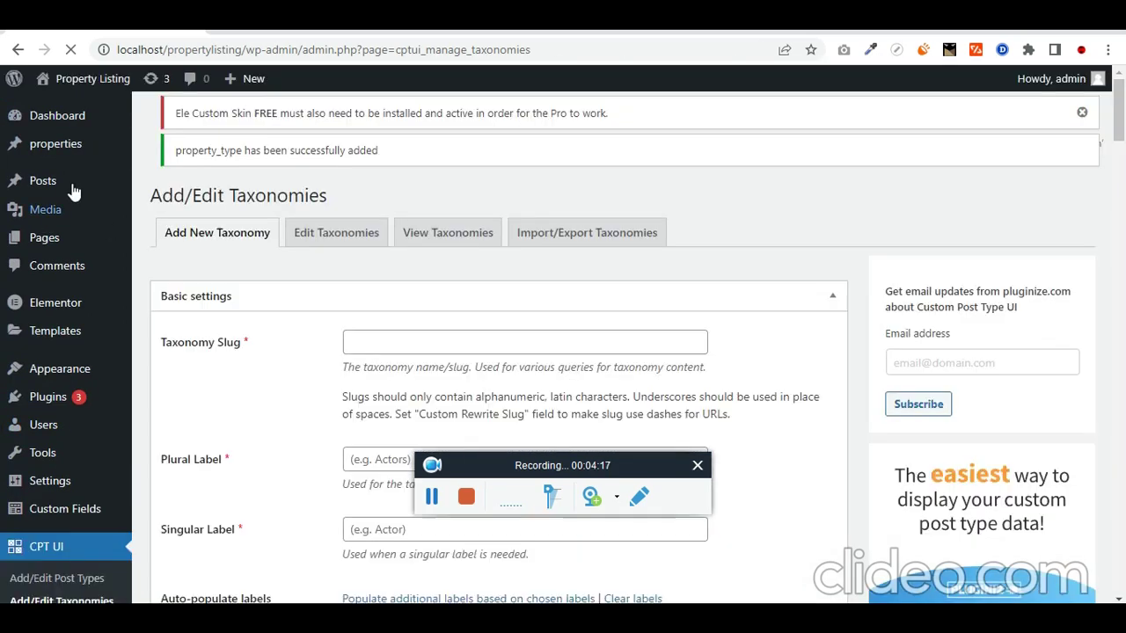
Step: Install and activate the Elementor Custom Skin plugin
{"action": "mouse_move", "coordinate": [87, 147]}
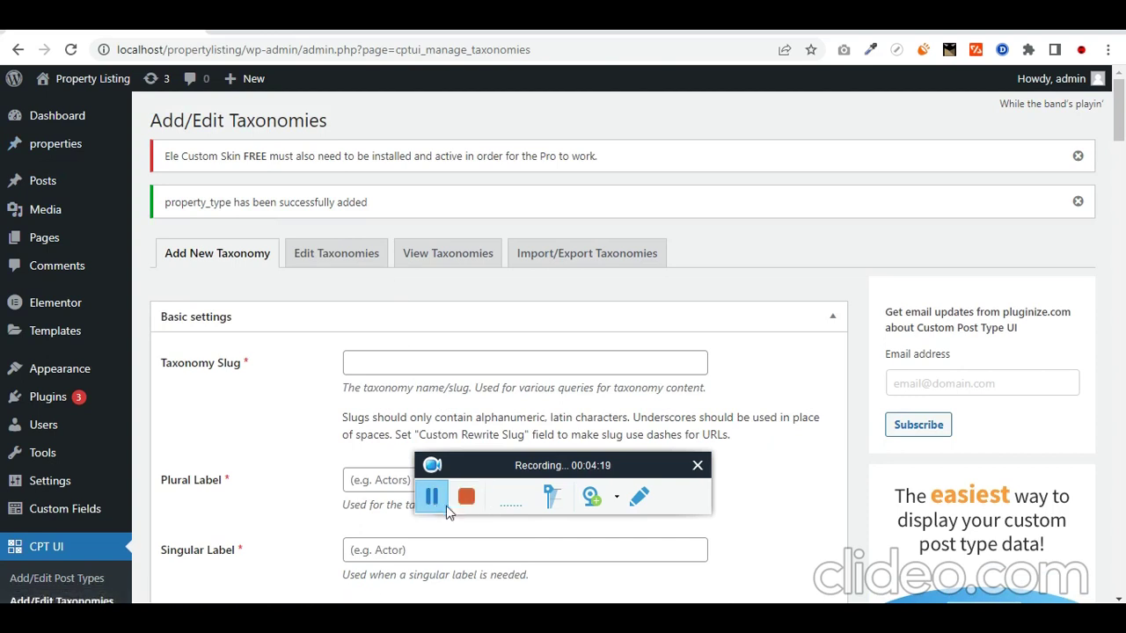
{"action": "mouse_move", "coordinate": [95, 145]}
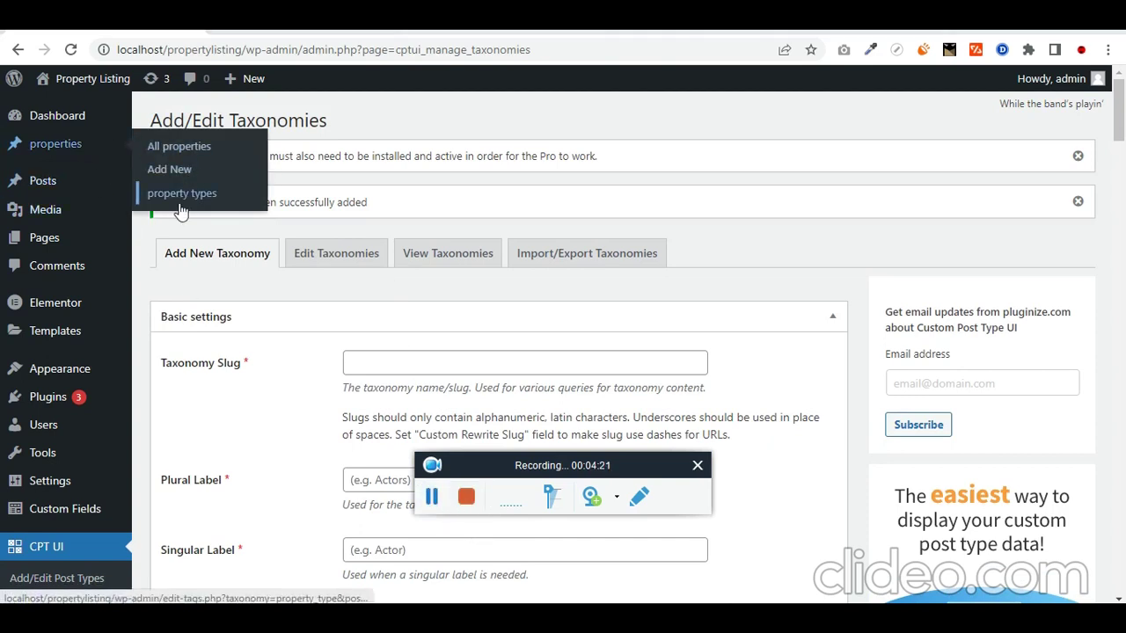
{"action": "left_click", "coordinate": [433, 498]}
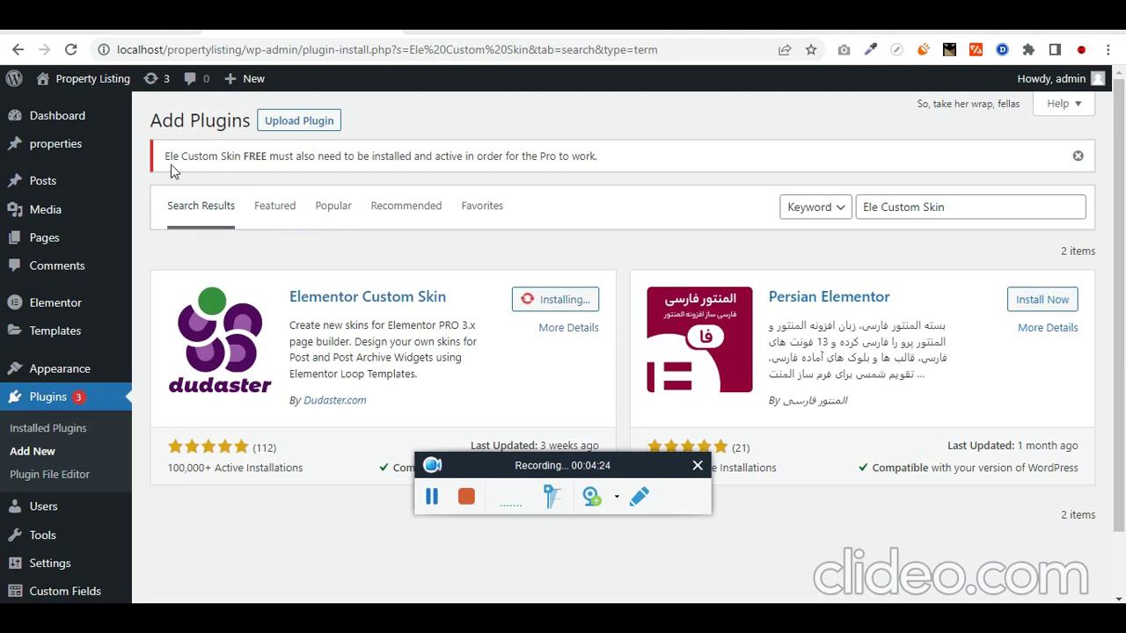
{"action": "left_click_drag", "start_coordinate": [166, 156], "coordinate": [495, 156]}
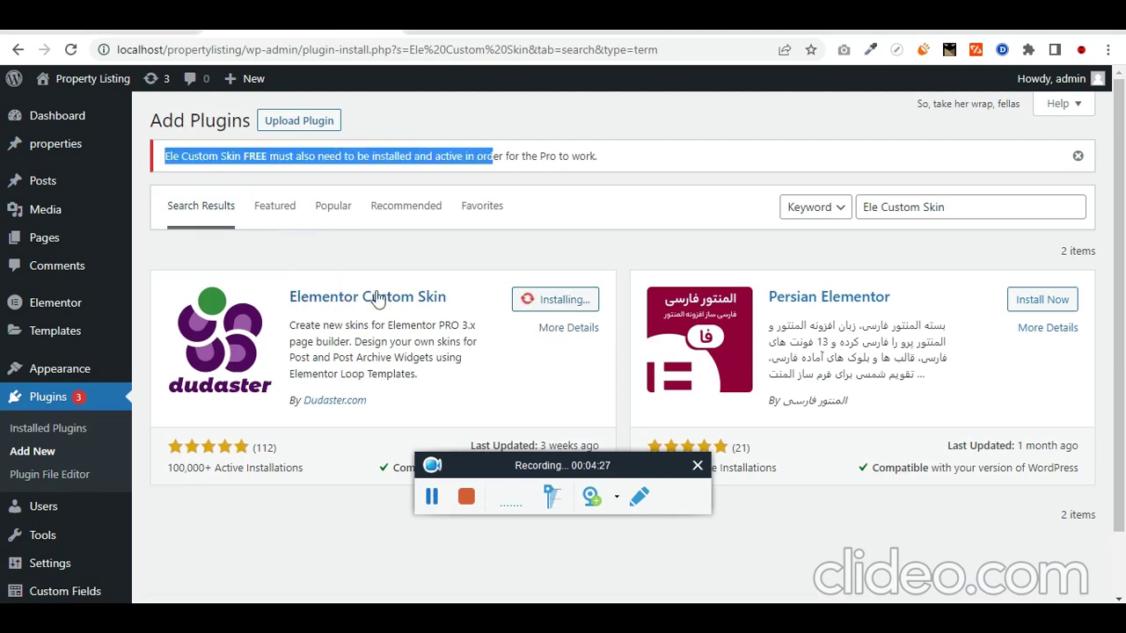
{"action": "left_click", "coordinate": [431, 497]}
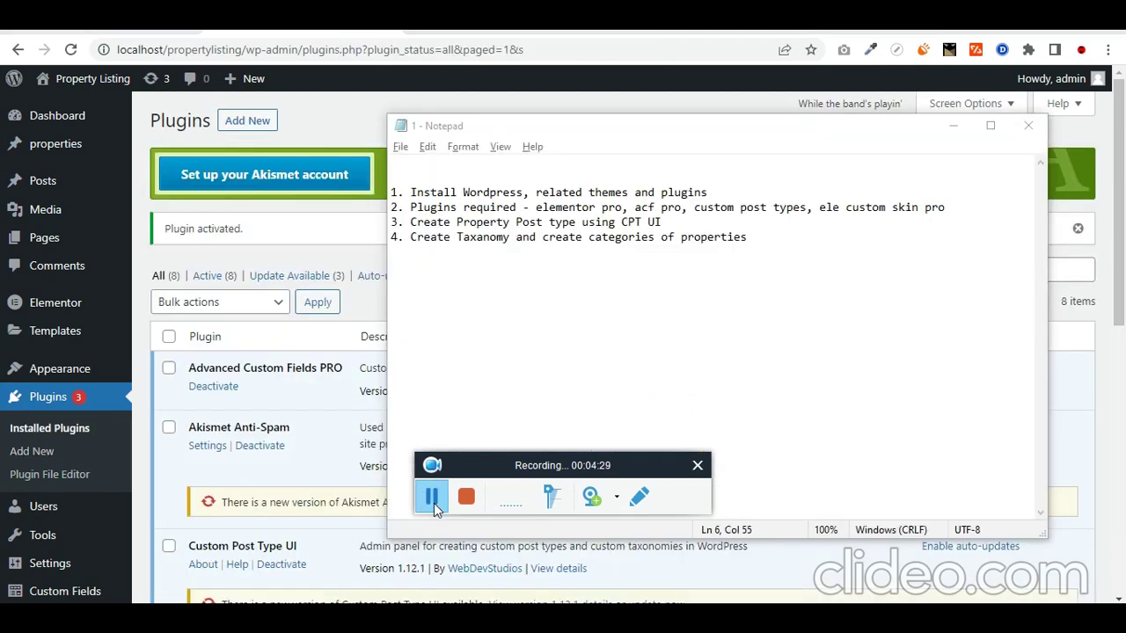
Step: Close Notepad and go to the properties > property types page
{"action": "left_click", "coordinate": [152, 209]}
{"action": "mouse_move", "coordinate": [88, 143]}
{"action": "left_click", "coordinate": [183, 193]}
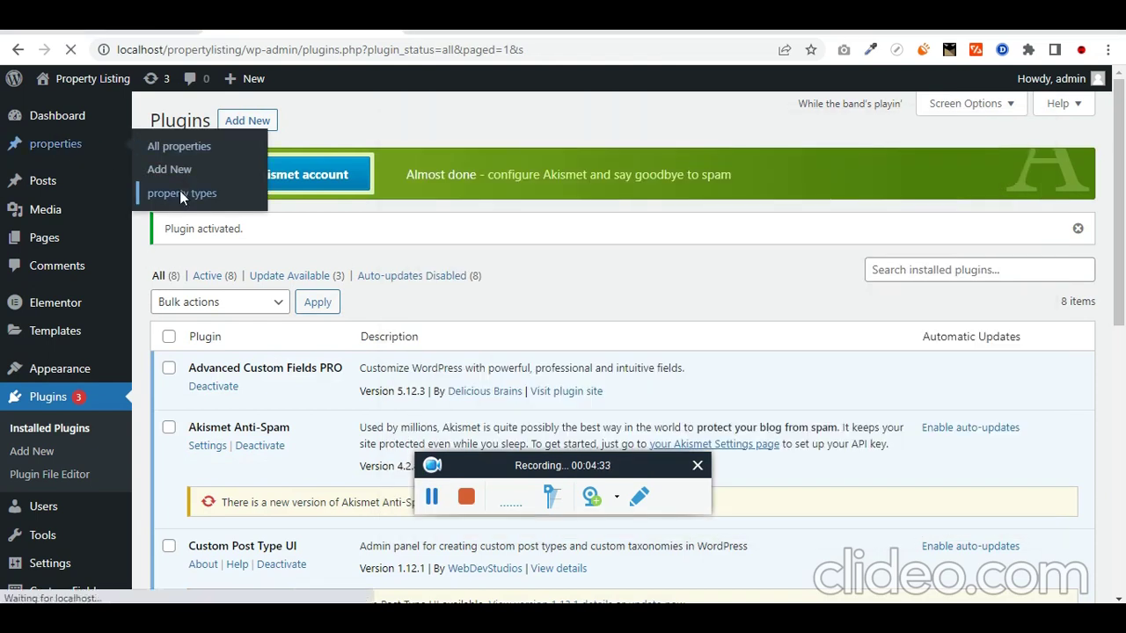
Step: Add Home and Apartments as property types, fixing the 'Apartmentd' typo
{"action": "scroll", "coordinate": [271, 462], "scroll_direction": "down", "scroll_amount": 1}
{"action": "scroll", "coordinate": [271, 462], "scroll_direction": "up", "scroll_amount": 1}
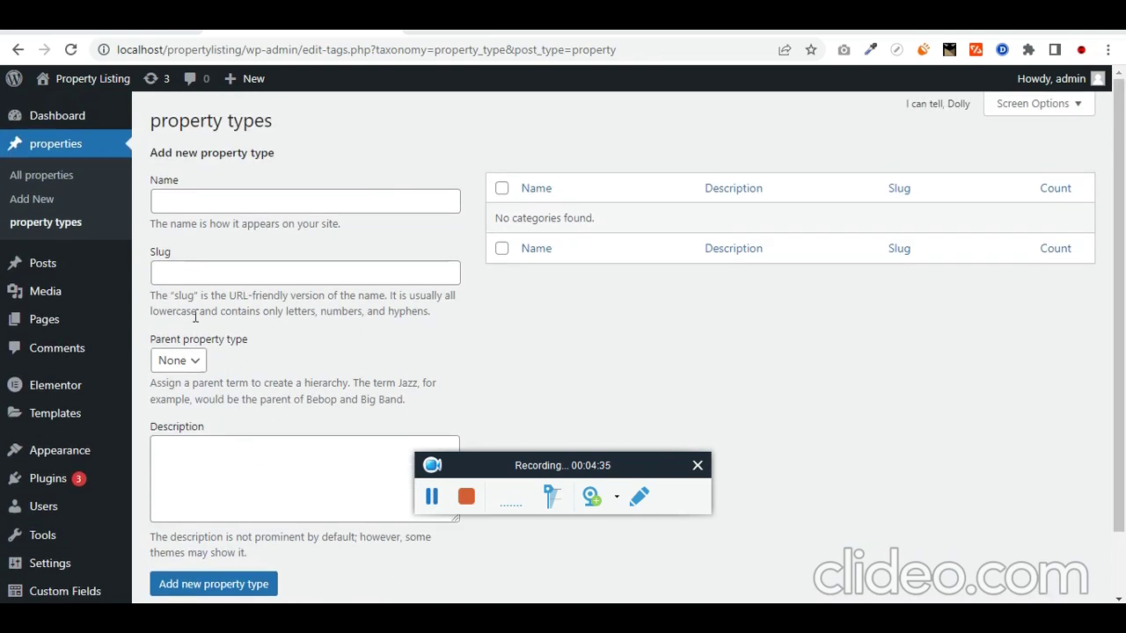
{"action": "left_click", "coordinate": [210, 203]}
{"action": "double_click", "coordinate": [210, 202]}
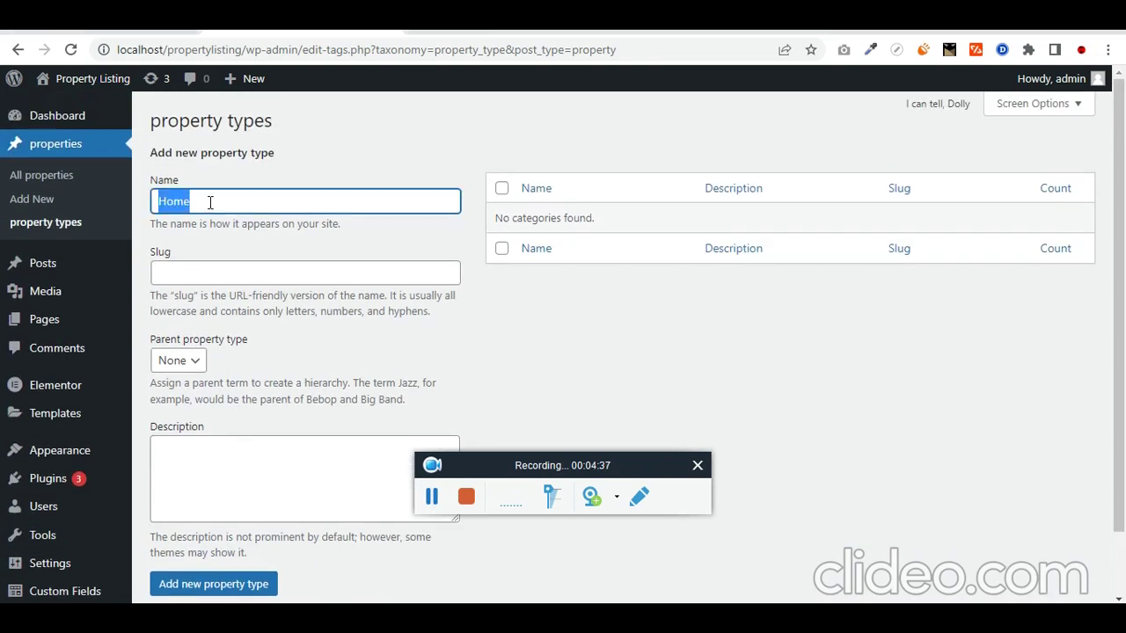
{"action": "left_click", "coordinate": [214, 584]}
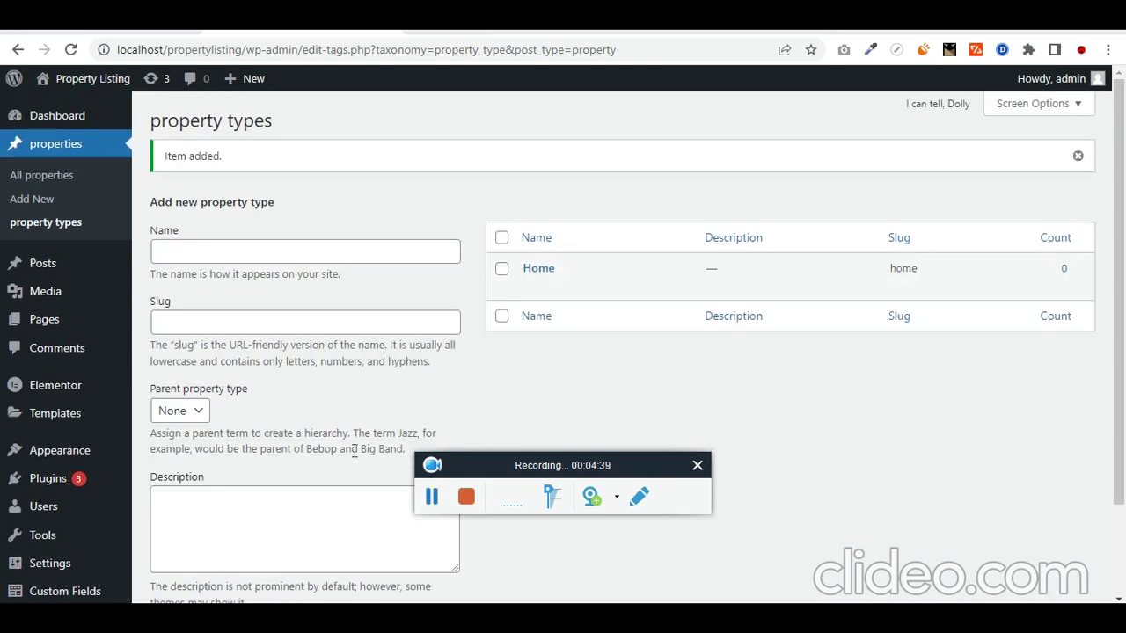
{"action": "left_click", "coordinate": [245, 252]}
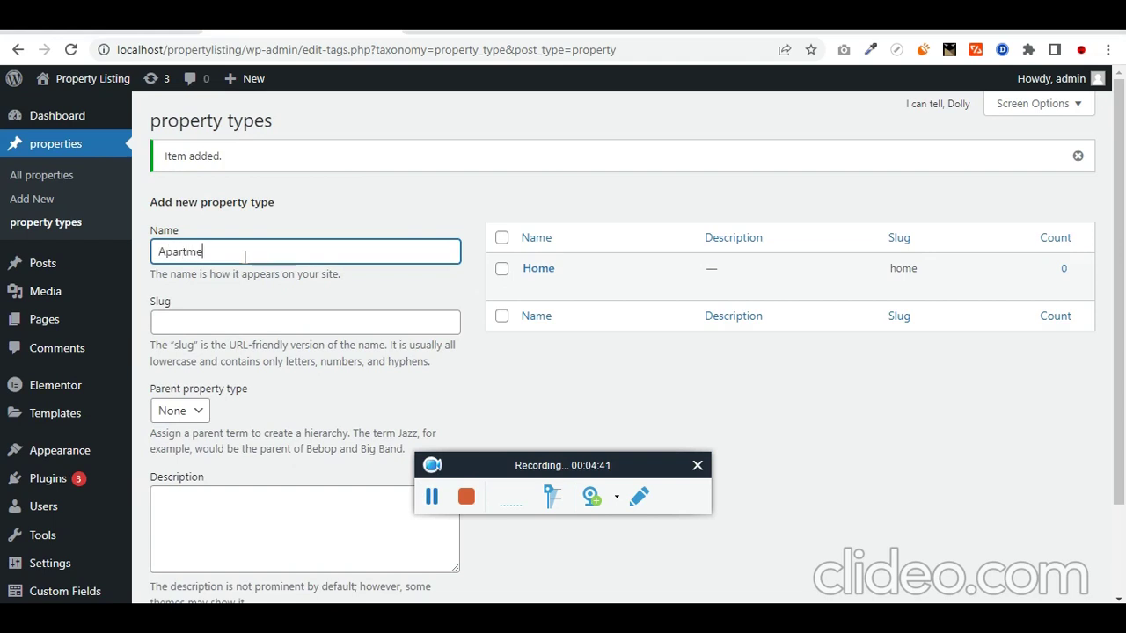
{"action": "double_click", "coordinate": [244, 253]}
{"action": "scroll", "coordinate": [216, 437], "scroll_direction": "down", "scroll_amount": 1}
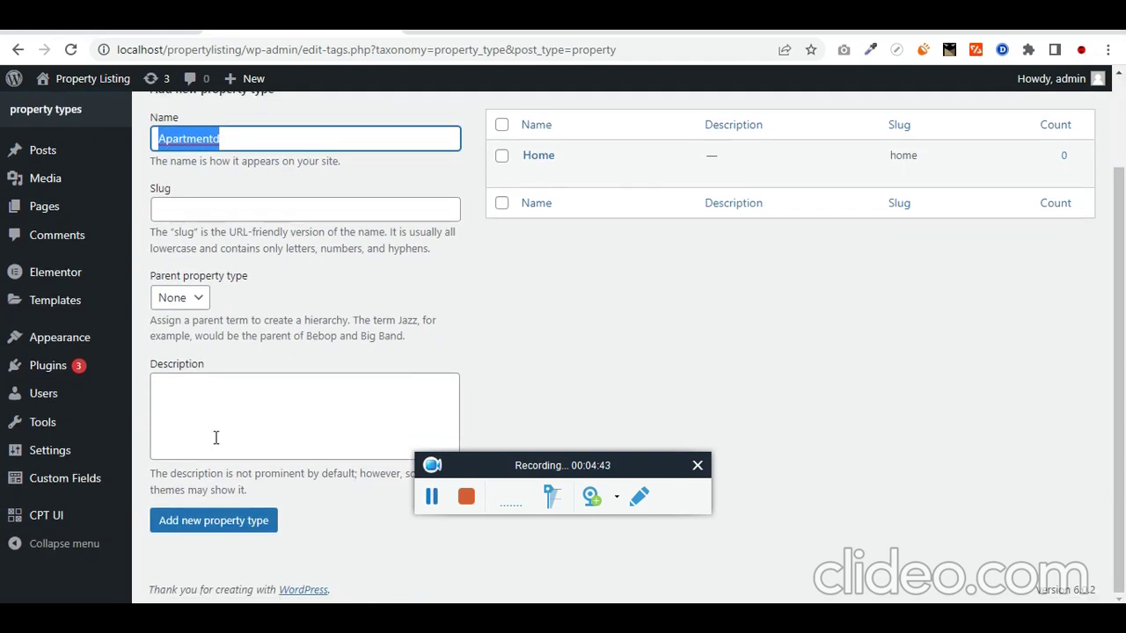
{"action": "left_click", "coordinate": [255, 139]}
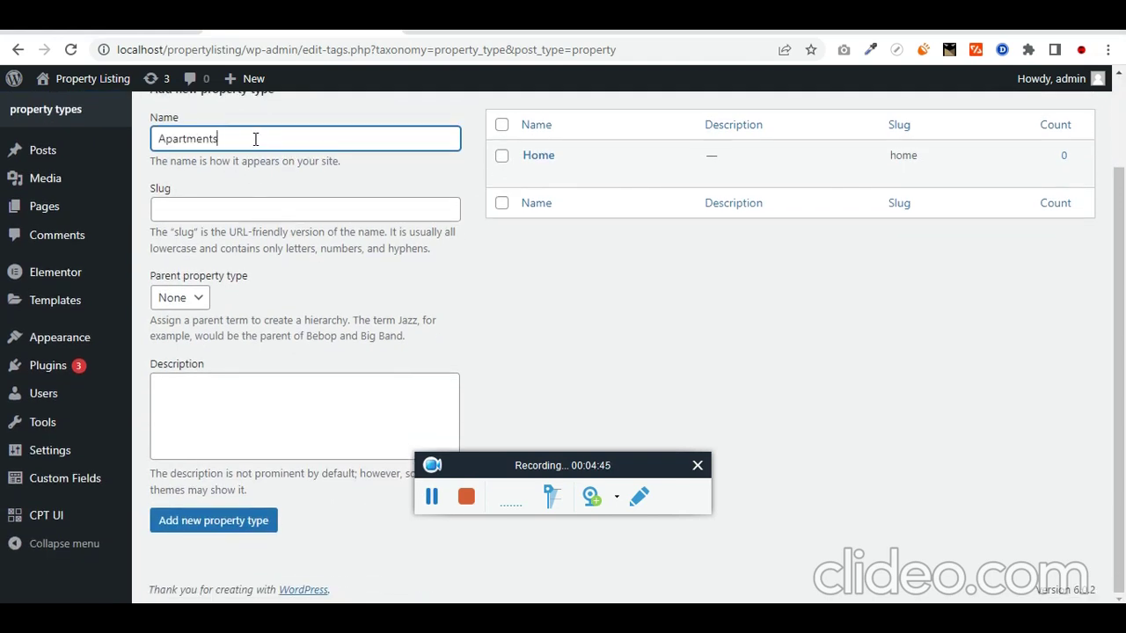
{"action": "double_click", "coordinate": [255, 139]}
{"action": "left_click", "coordinate": [264, 519]}
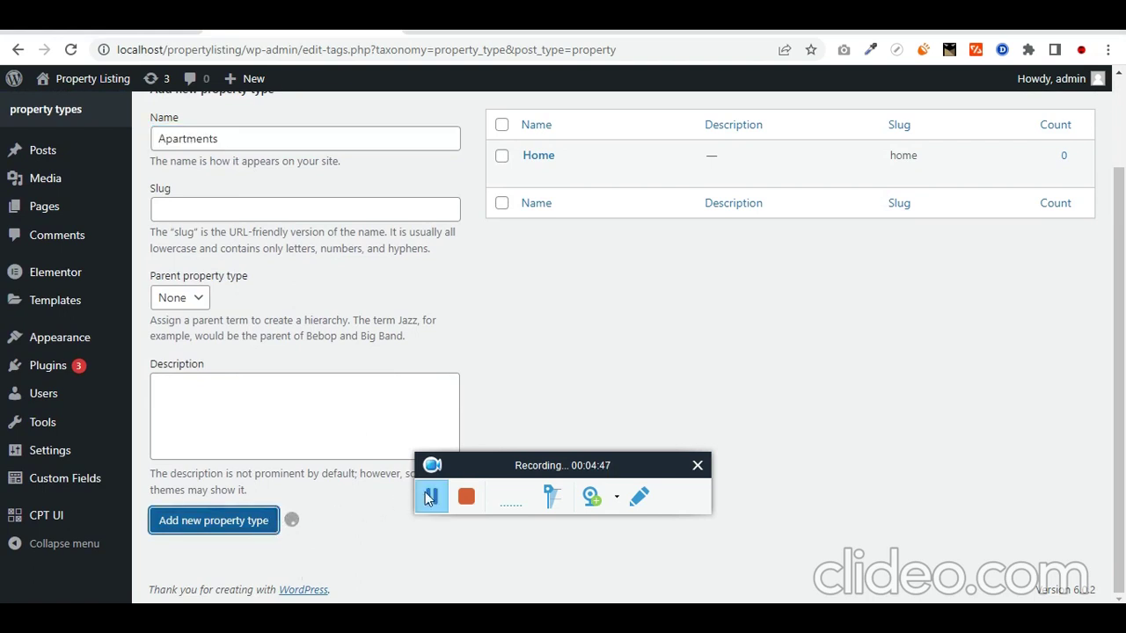
Step: Add Flats as a property type and rename Home to House
{"action": "left_click", "coordinate": [317, 139]}
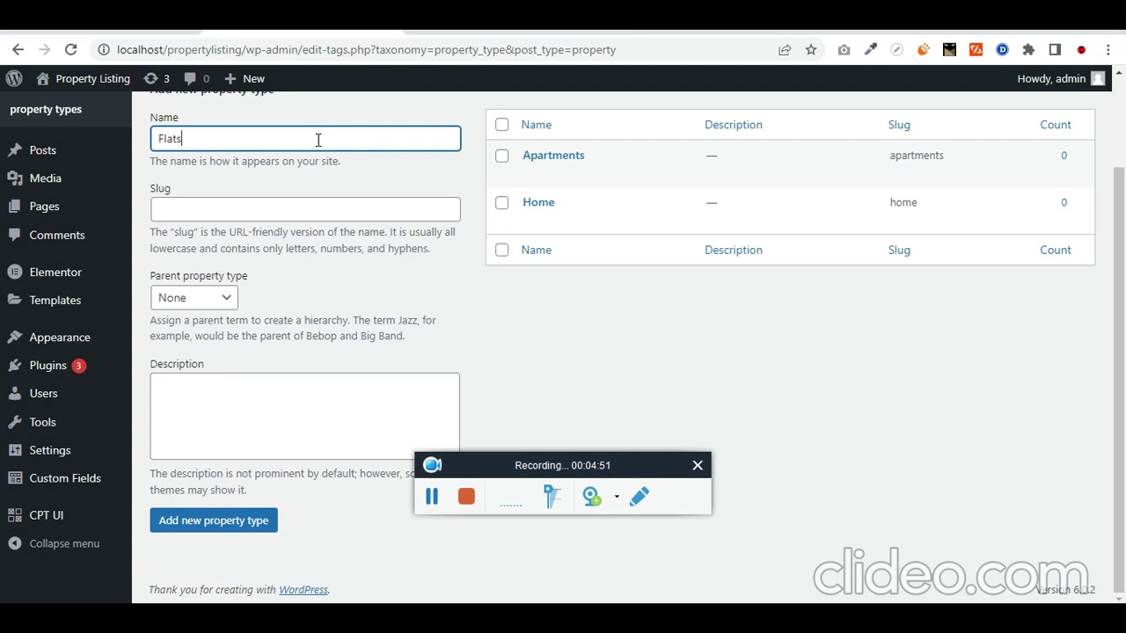
{"action": "left_click", "coordinate": [233, 521]}
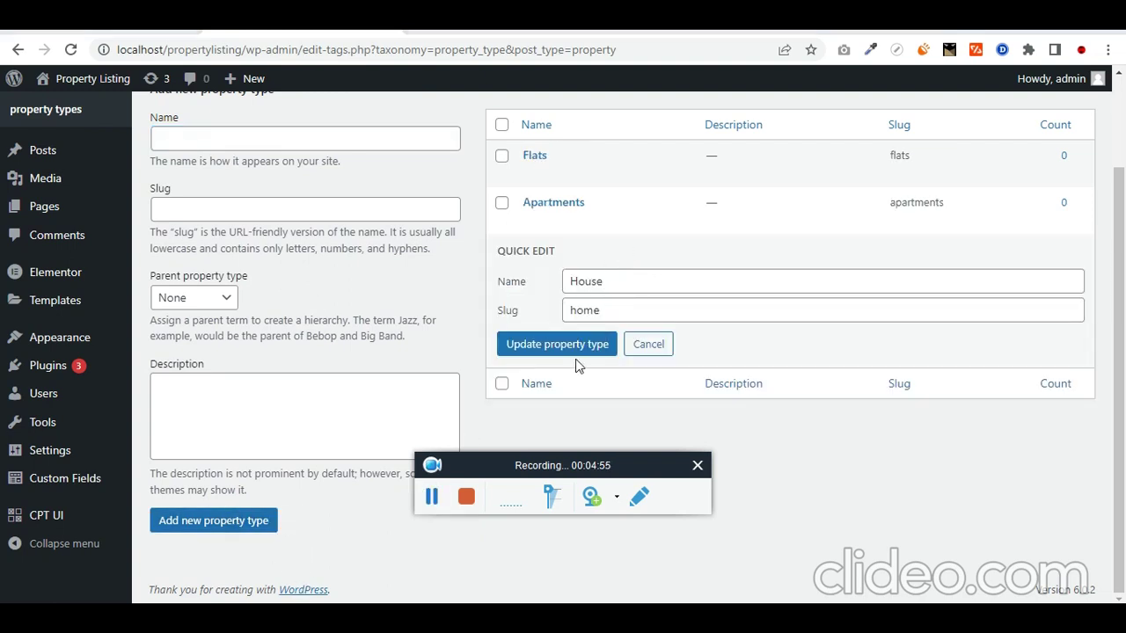
{"action": "left_click", "coordinate": [580, 352]}
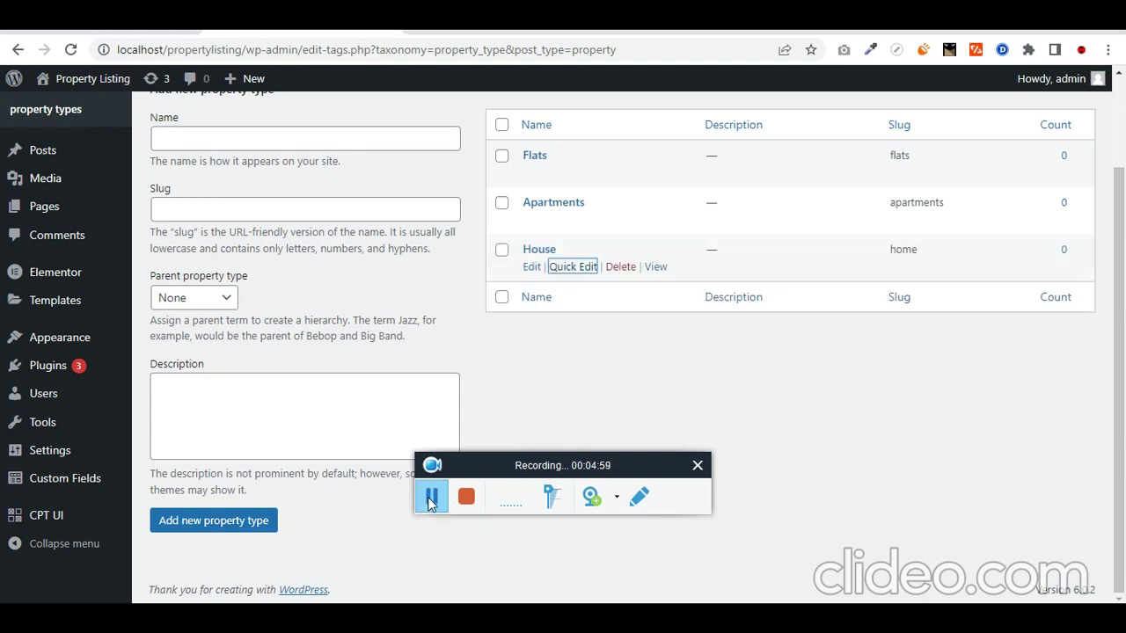
{"action": "scroll", "coordinate": [48, 211], "scroll_direction": "up", "scroll_amount": 2}
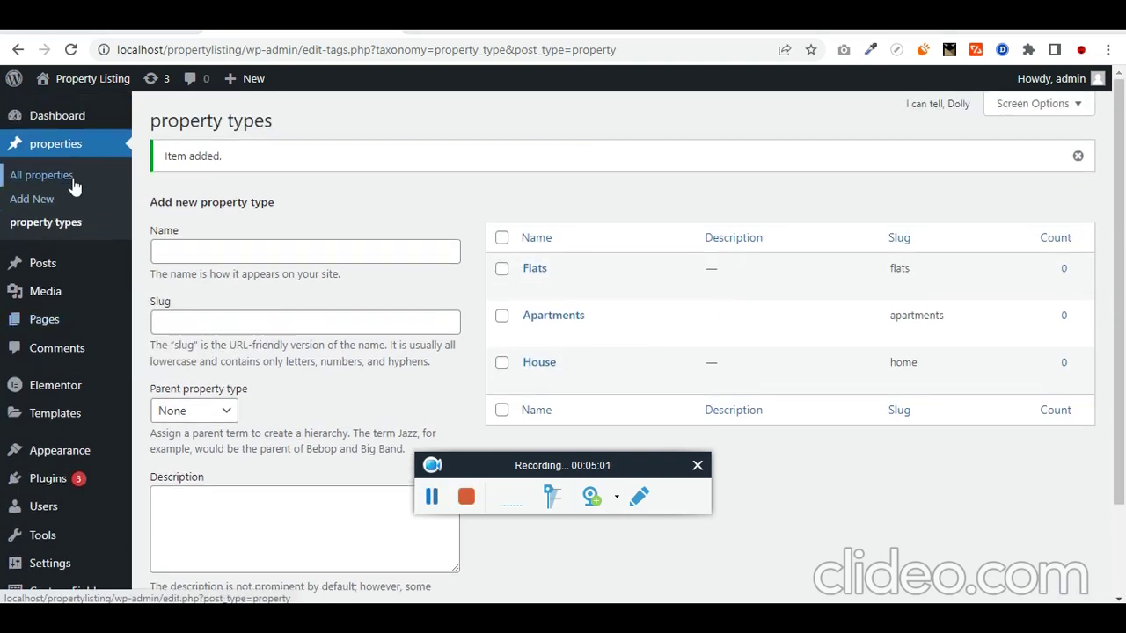
Step: Start a new property and expand then collapse its property types sidebar panel
{"action": "left_click", "coordinate": [35, 201]}
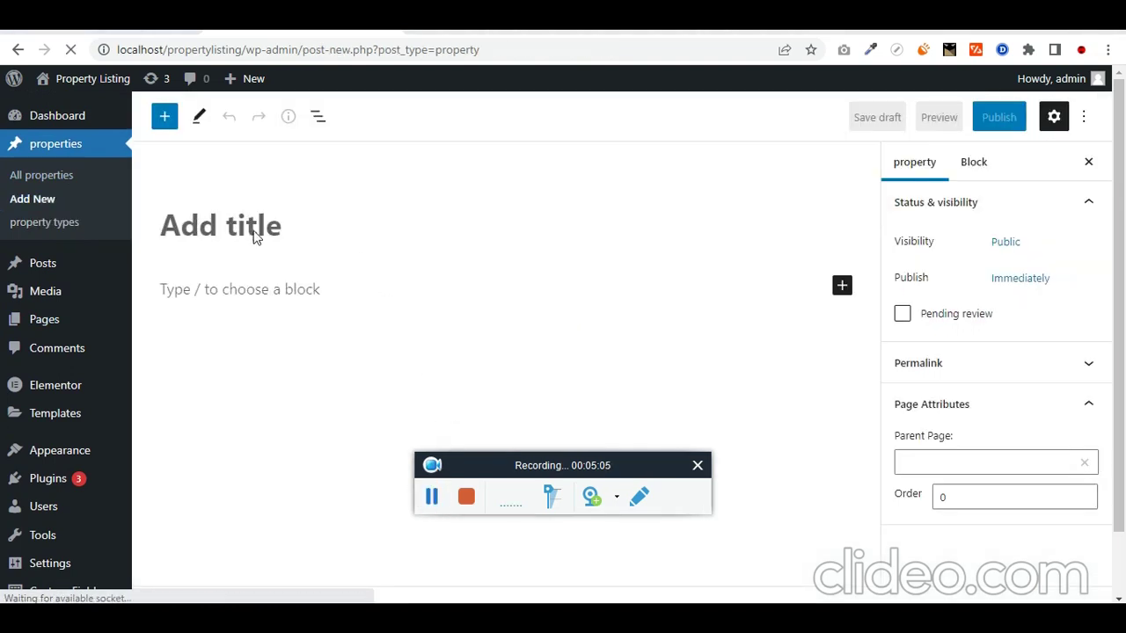
{"action": "scroll", "coordinate": [281, 343], "scroll_direction": "down", "scroll_amount": 2}
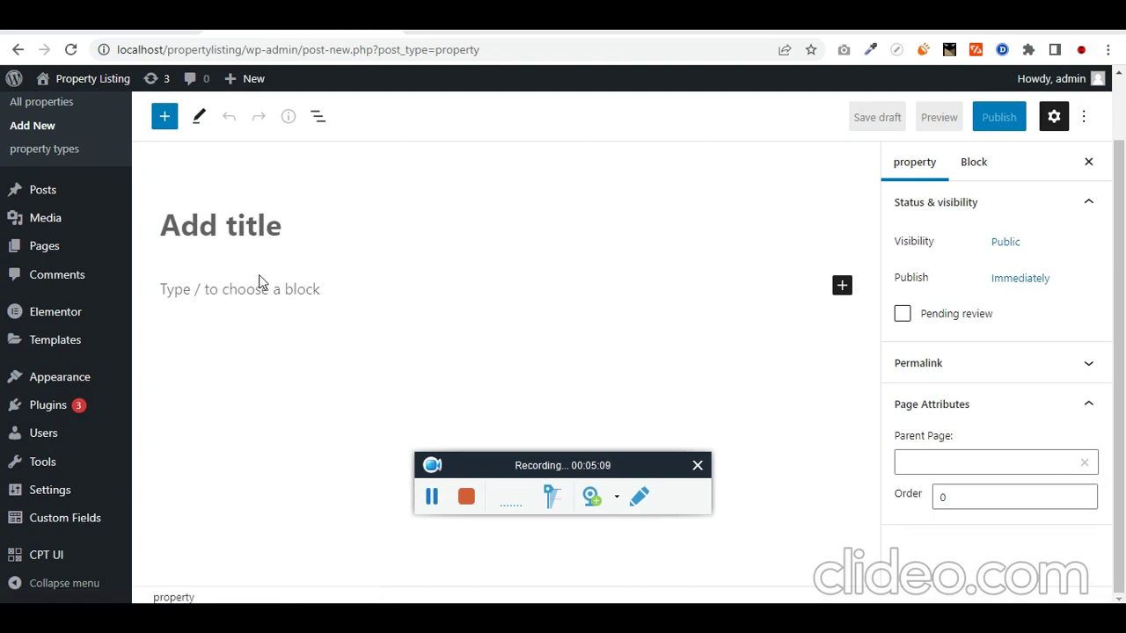
{"action": "scroll", "coordinate": [1010, 418], "scroll_direction": "up", "scroll_amount": 2}
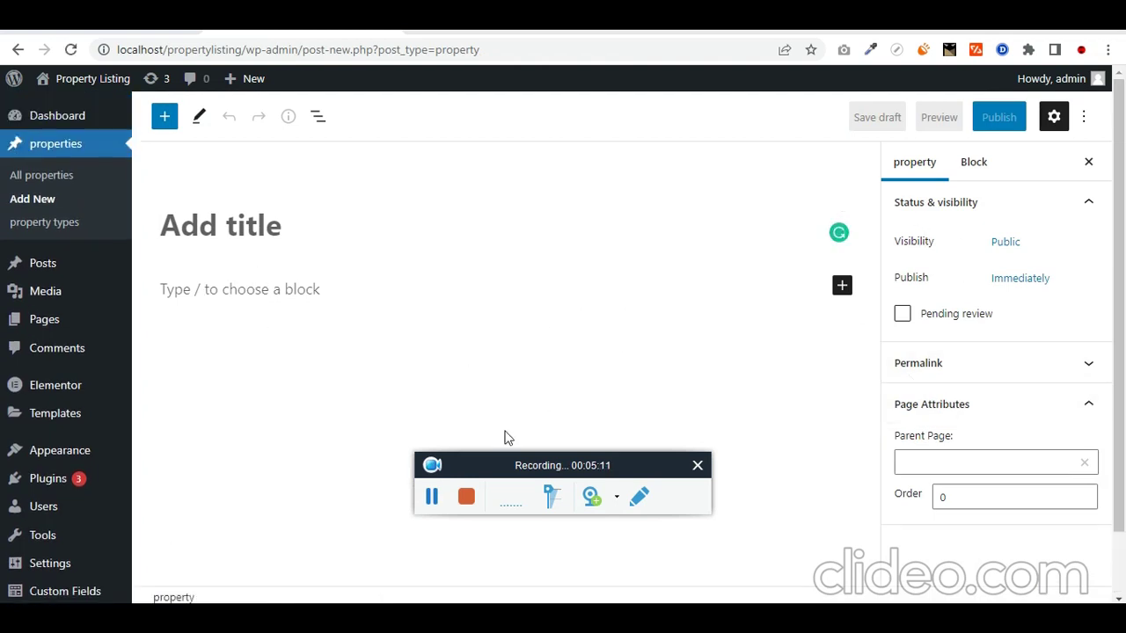
{"action": "scroll", "coordinate": [912, 389], "scroll_direction": "down", "scroll_amount": 1}
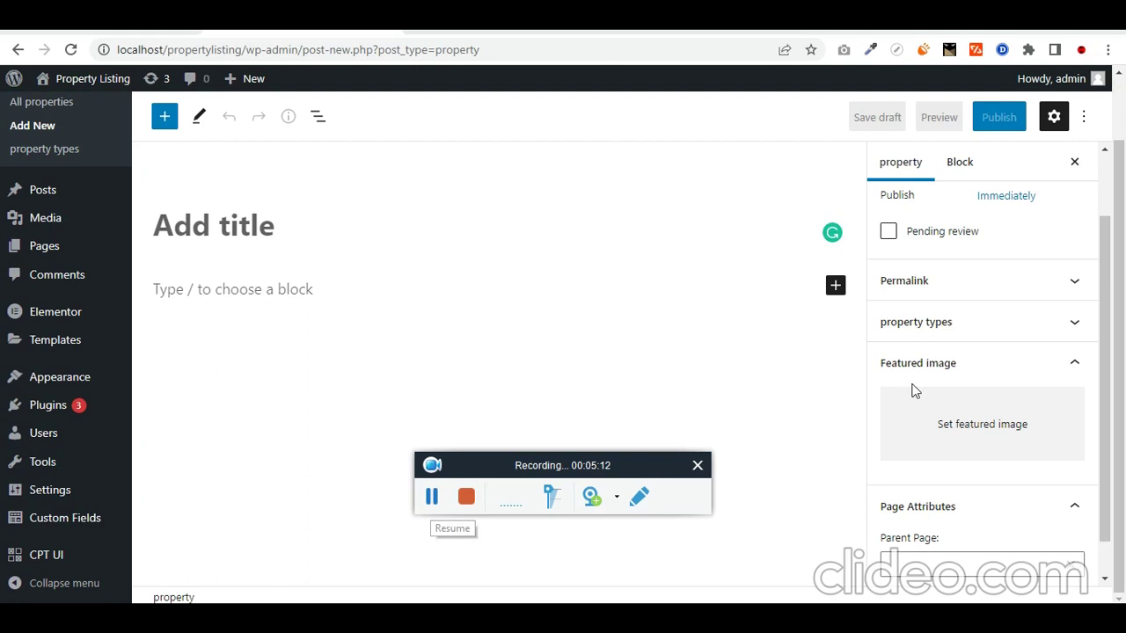
{"action": "left_click", "coordinate": [1066, 322]}
{"action": "left_click", "coordinate": [1065, 322]}
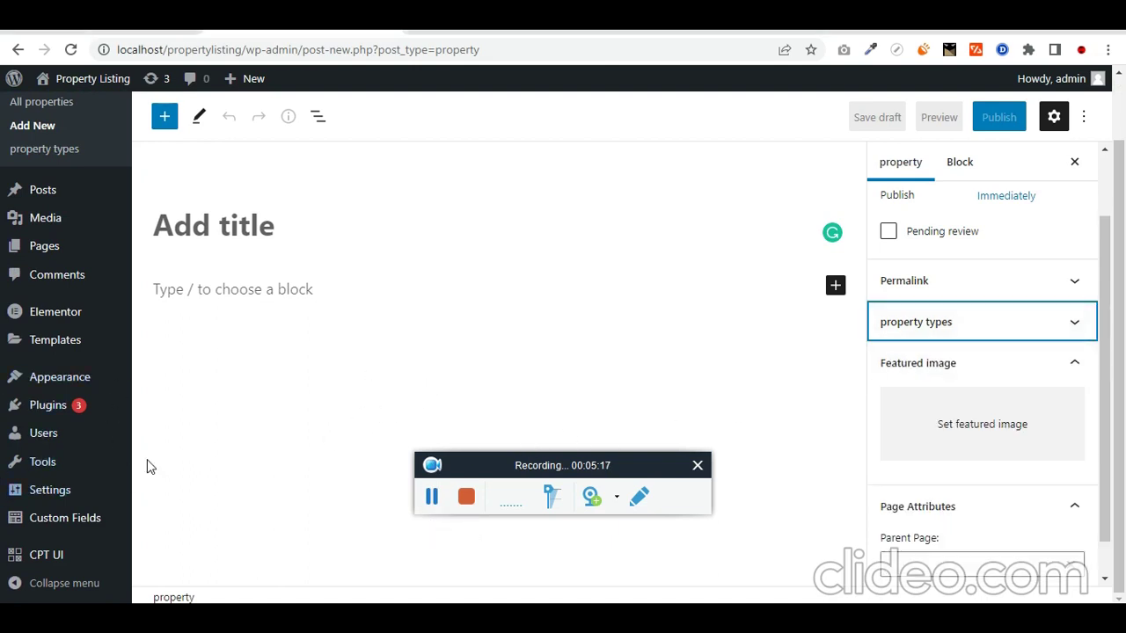
{"action": "mouse_move", "coordinate": [76, 554]}
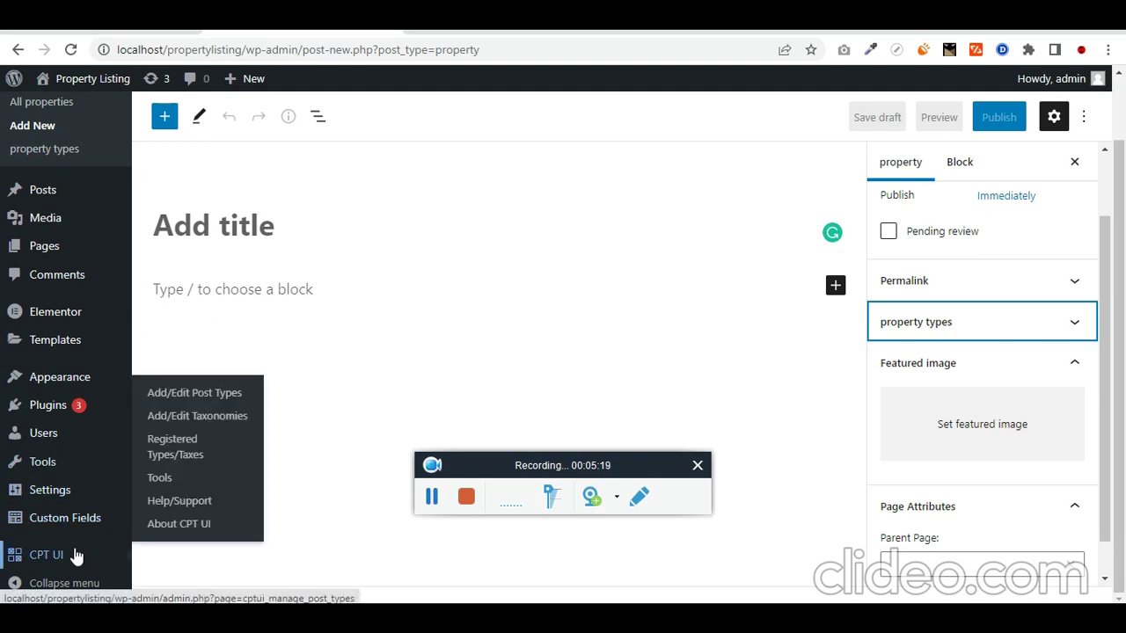
{"action": "left_click", "coordinate": [432, 498]}
{"action": "left_click", "coordinate": [432, 498]}
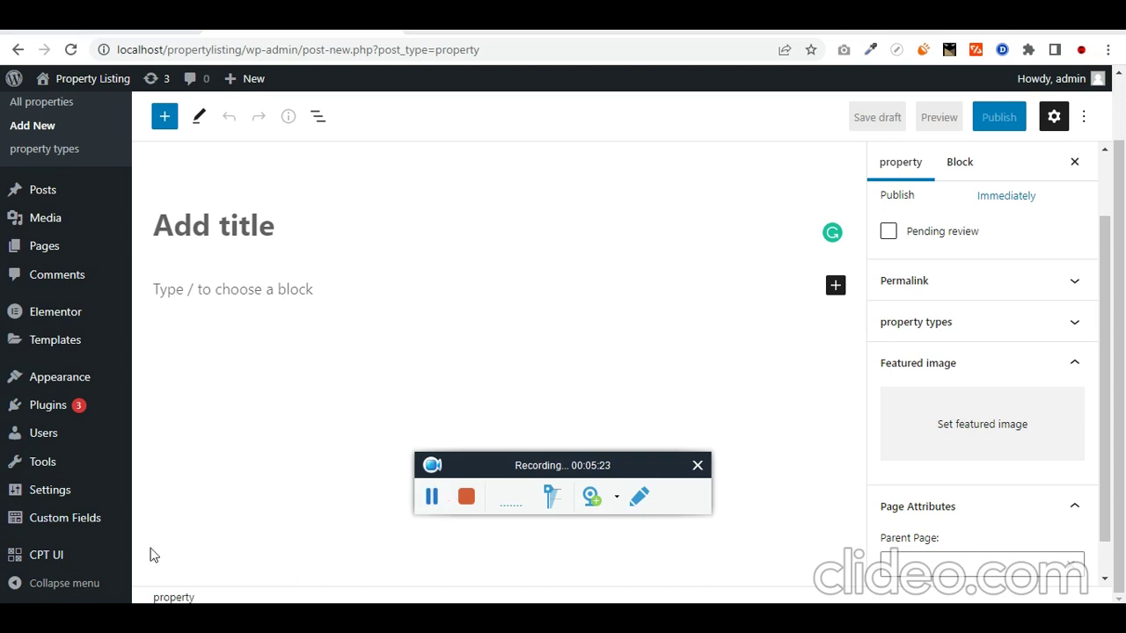
Step: Create a new field group named properties, shown only on property posts
{"action": "mouse_move", "coordinate": [73, 535]}
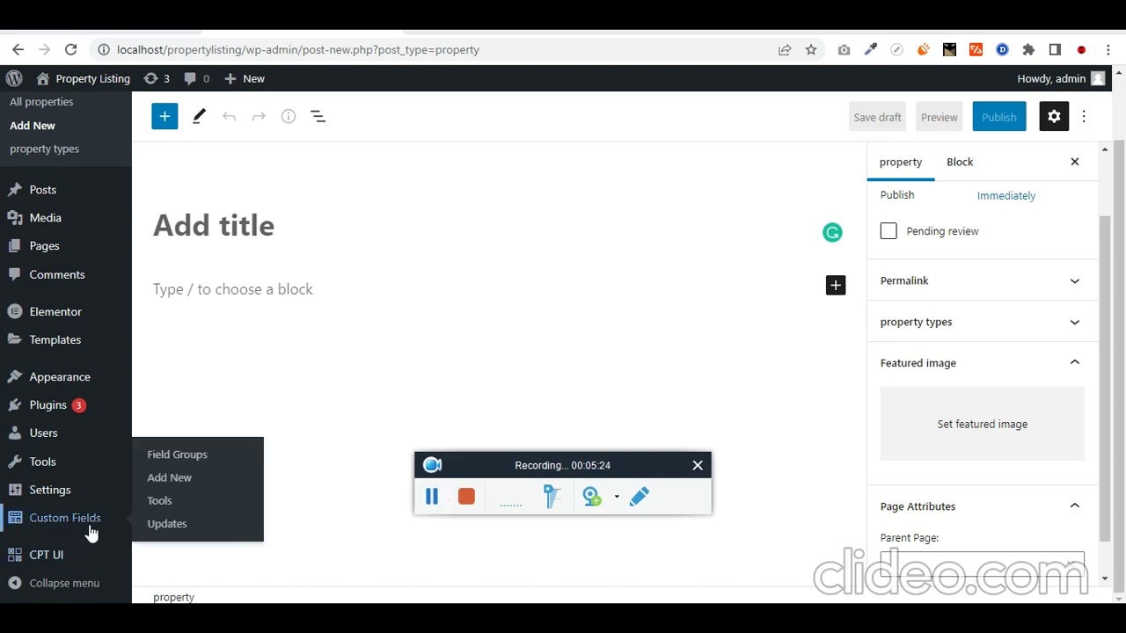
{"action": "left_click", "coordinate": [187, 480]}
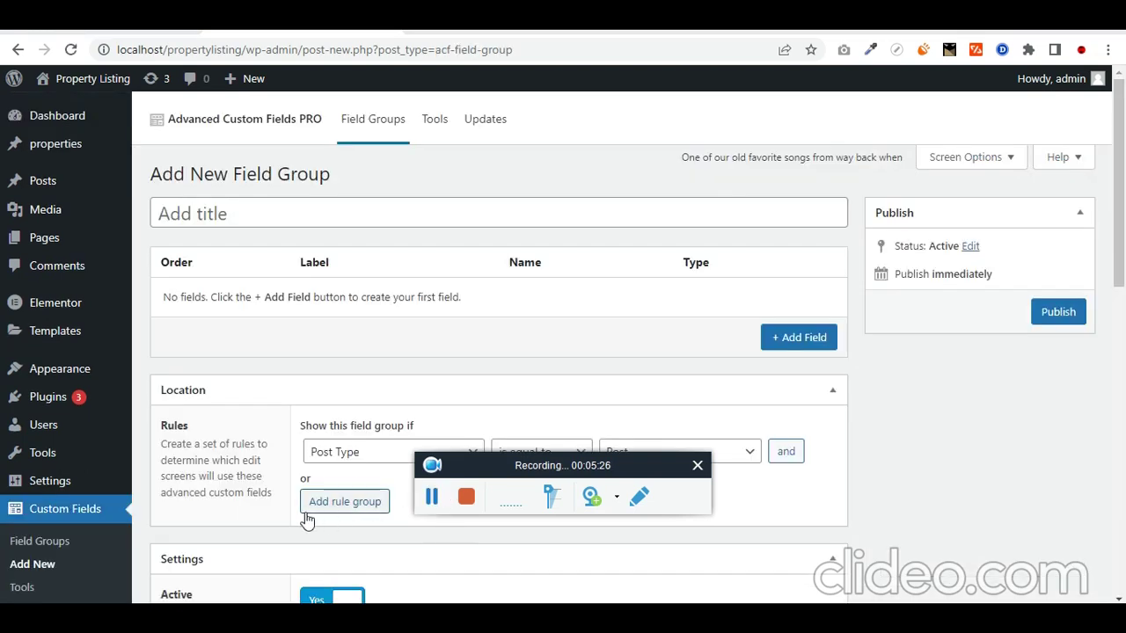
{"action": "left_click", "coordinate": [259, 216]}
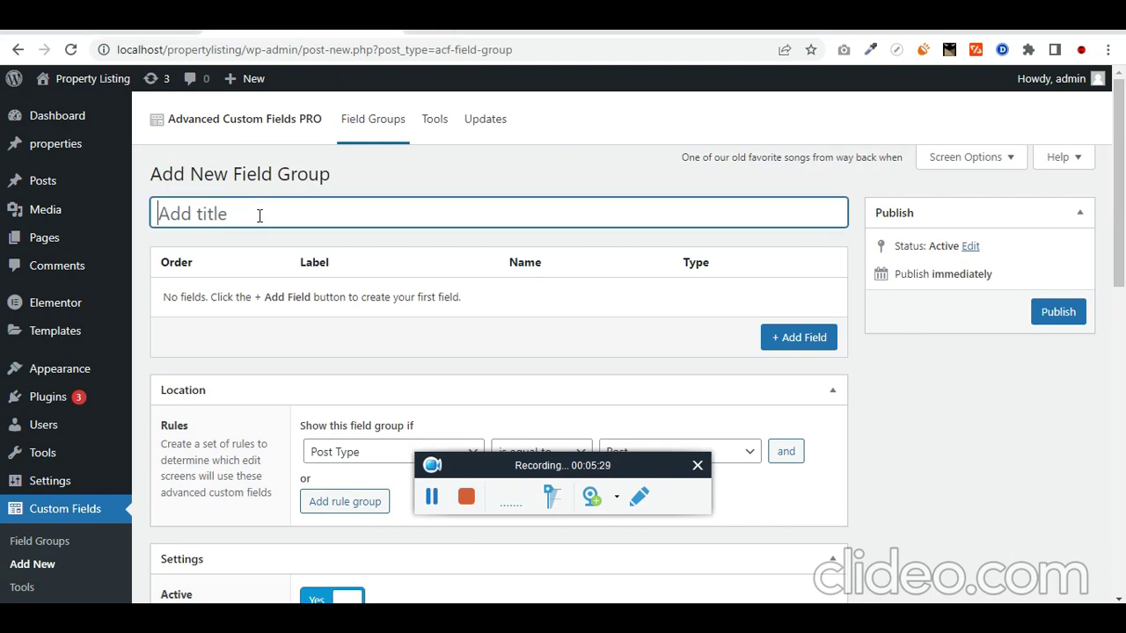
{"action": "type", "text": "properties"}
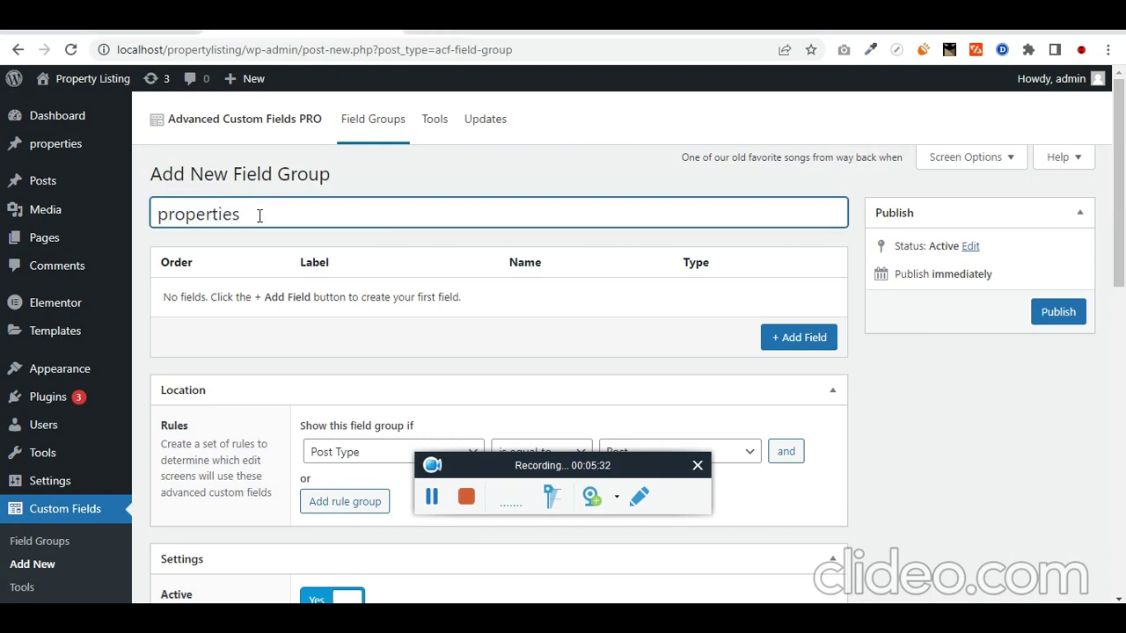
{"action": "scroll", "coordinate": [407, 246], "scroll_direction": "down", "scroll_amount": 2}
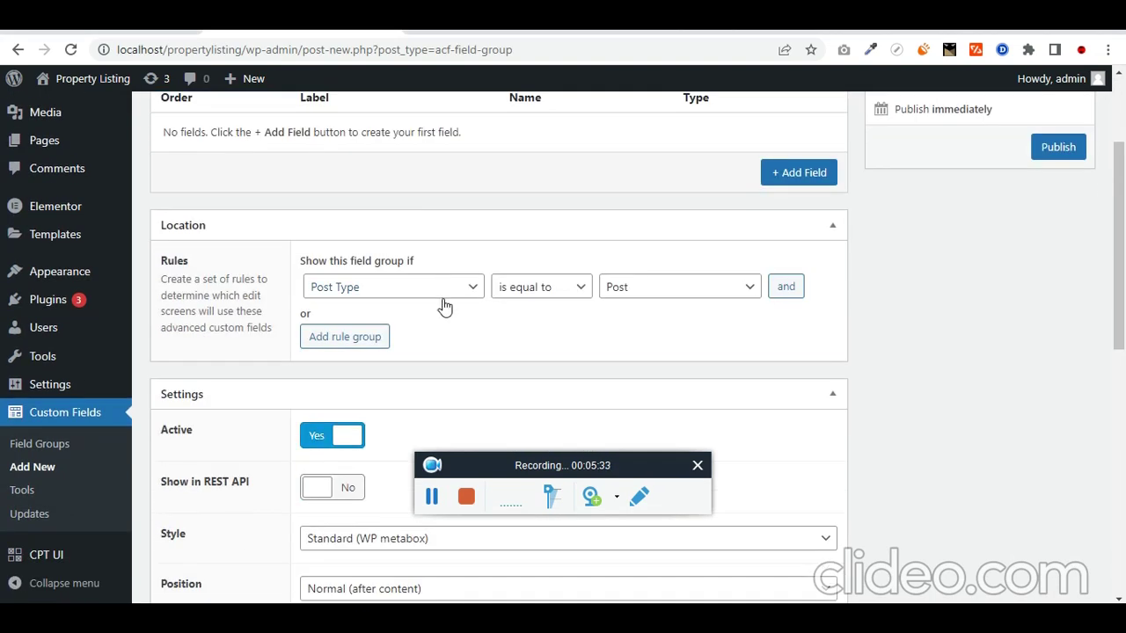
{"action": "left_click", "coordinate": [632, 292]}
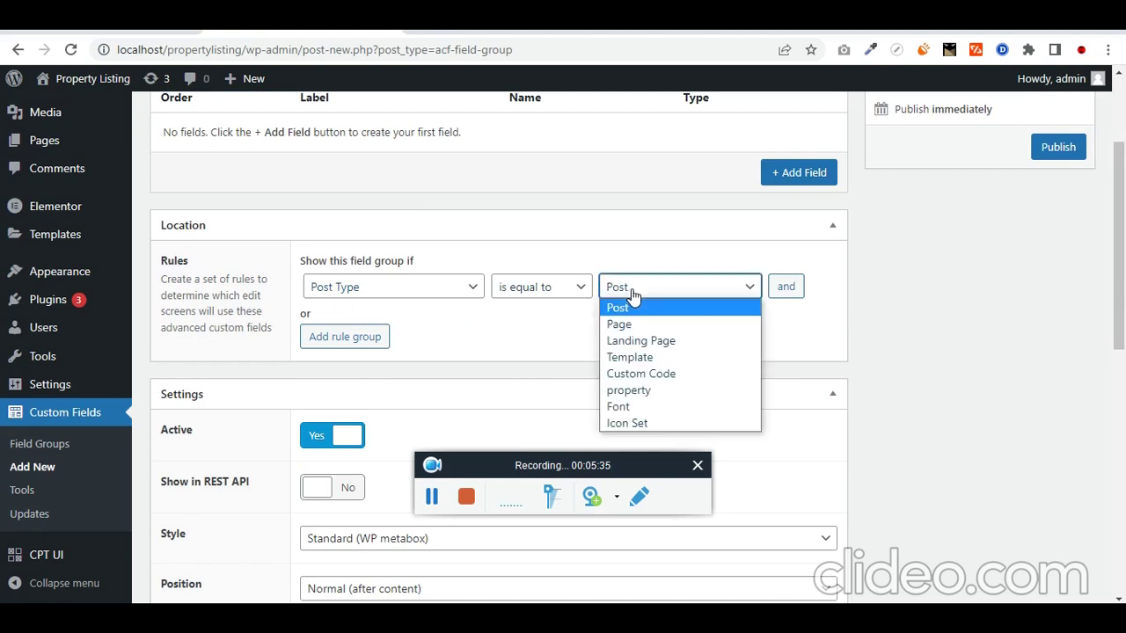
{"action": "left_click", "coordinate": [660, 391]}
{"action": "scroll", "coordinate": [53, 176], "scroll_direction": "up", "scroll_amount": 2}
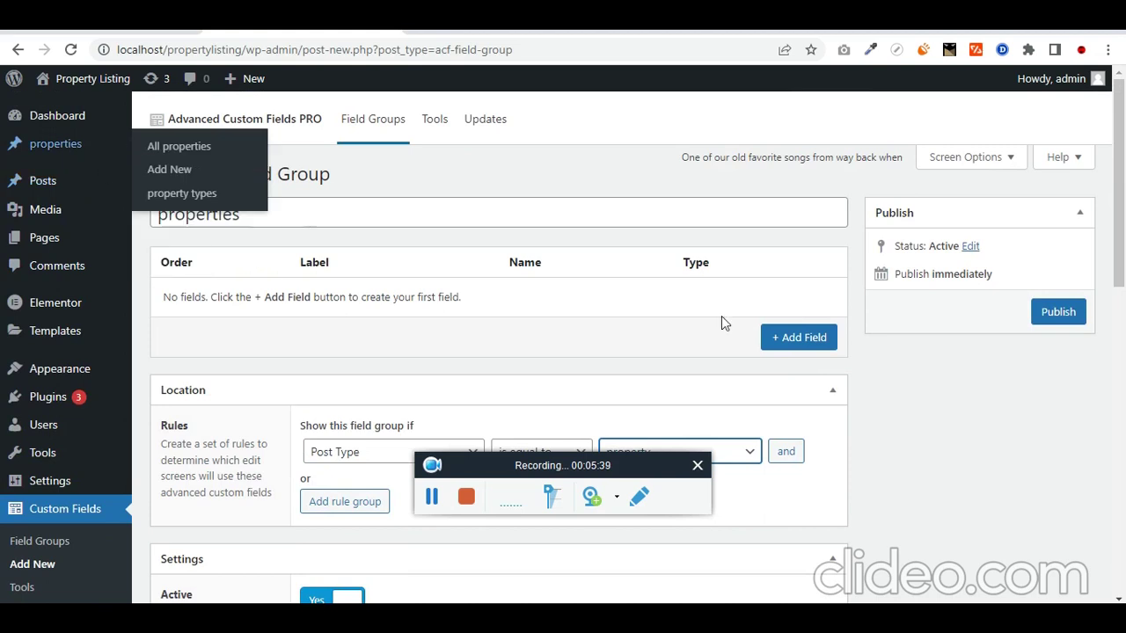
{"action": "scroll", "coordinate": [721, 316], "scroll_direction": "down", "scroll_amount": 2}
{"action": "left_click", "coordinate": [709, 290]}
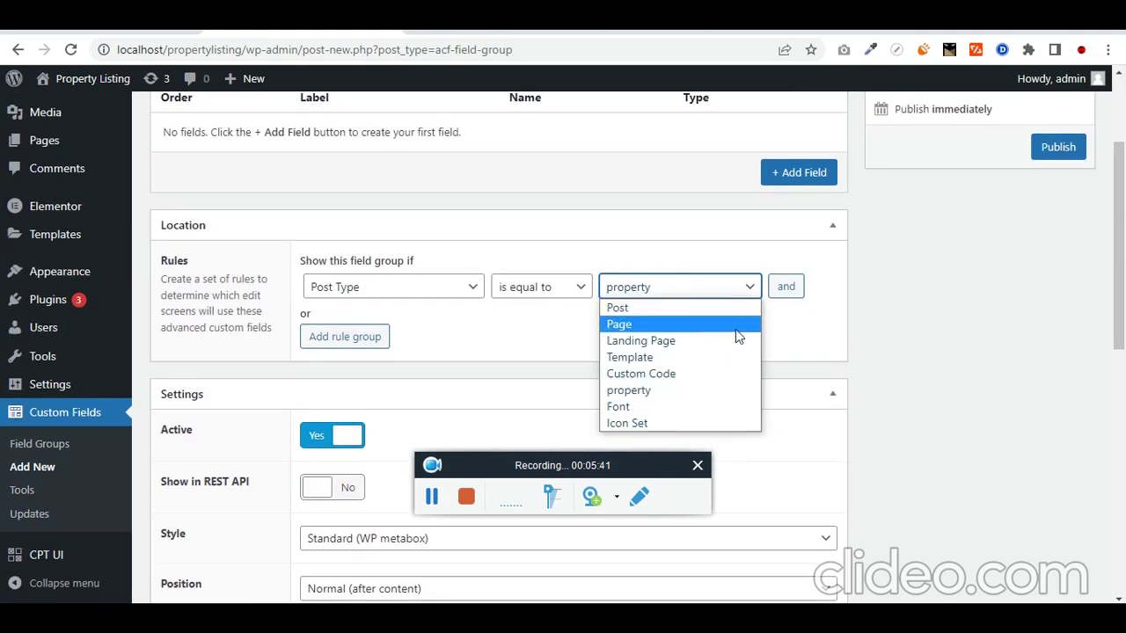
{"action": "left_click", "coordinate": [708, 391]}
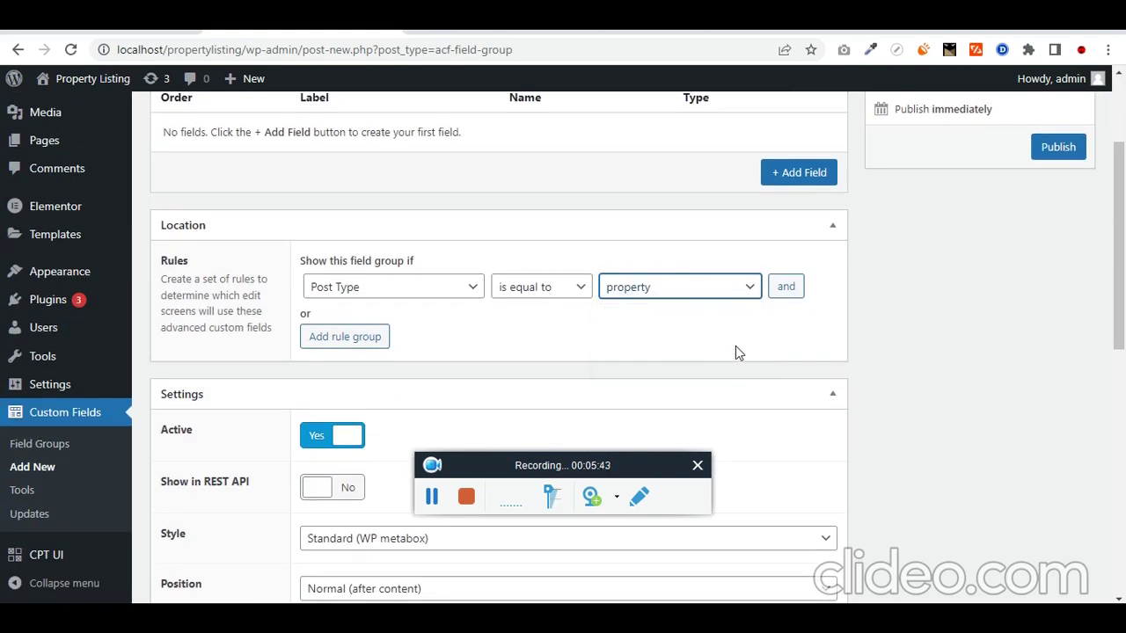
{"action": "scroll", "coordinate": [736, 352], "scroll_direction": "up", "scroll_amount": 2}
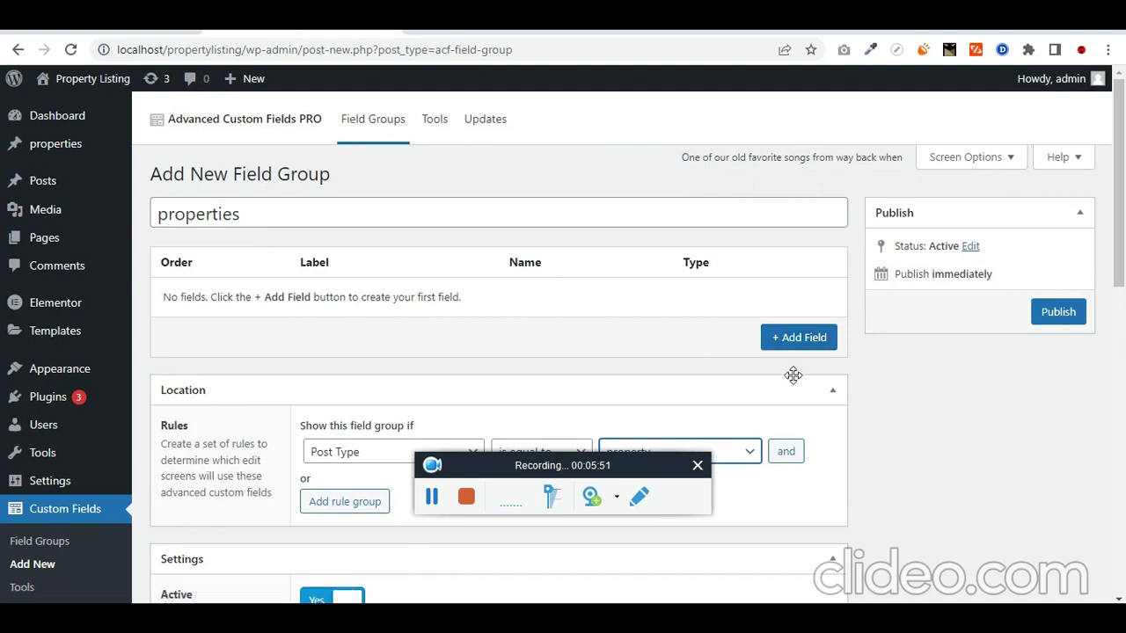
Step: Add the first field, pasting 'locations' from the task notes as its label and auto-filling the name
{"action": "left_click", "coordinate": [815, 343]}
{"action": "key", "text": "alt+Tab"}
{"action": "left_click", "coordinate": [666, 268]}
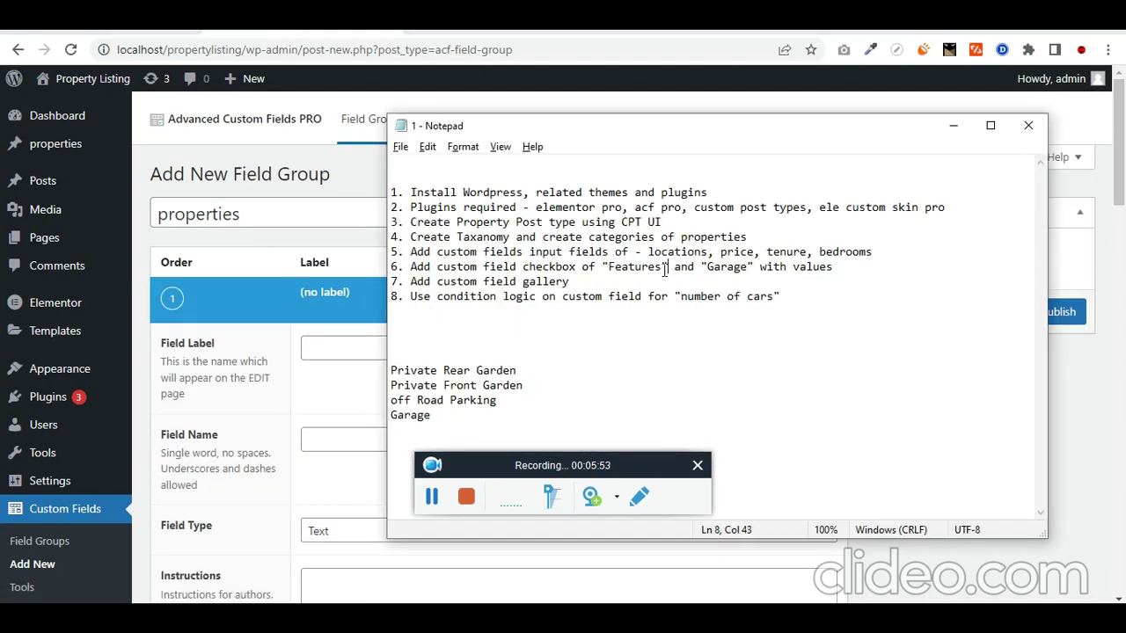
{"action": "left_click_drag", "start_coordinate": [650, 253], "coordinate": [708, 252]}
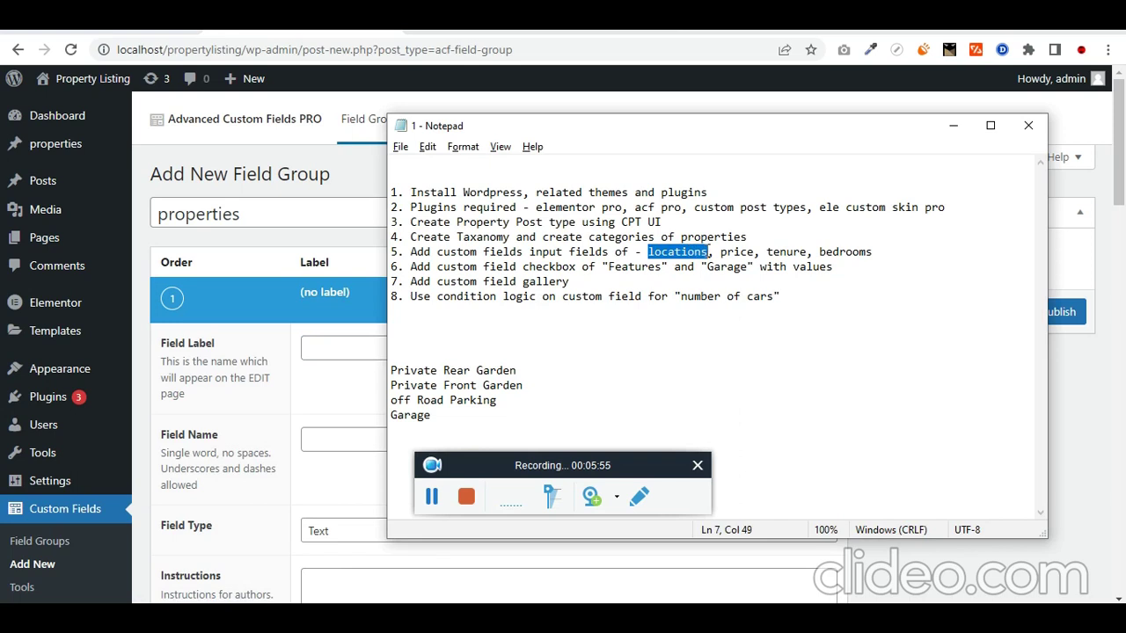
{"action": "key", "text": "ctrl+c"}
{"action": "key", "text": "alt+Tab"}
{"action": "scroll", "coordinate": [337, 314], "scroll_direction": "down", "scroll_amount": 1}
{"action": "key", "text": "ctrl+v"}
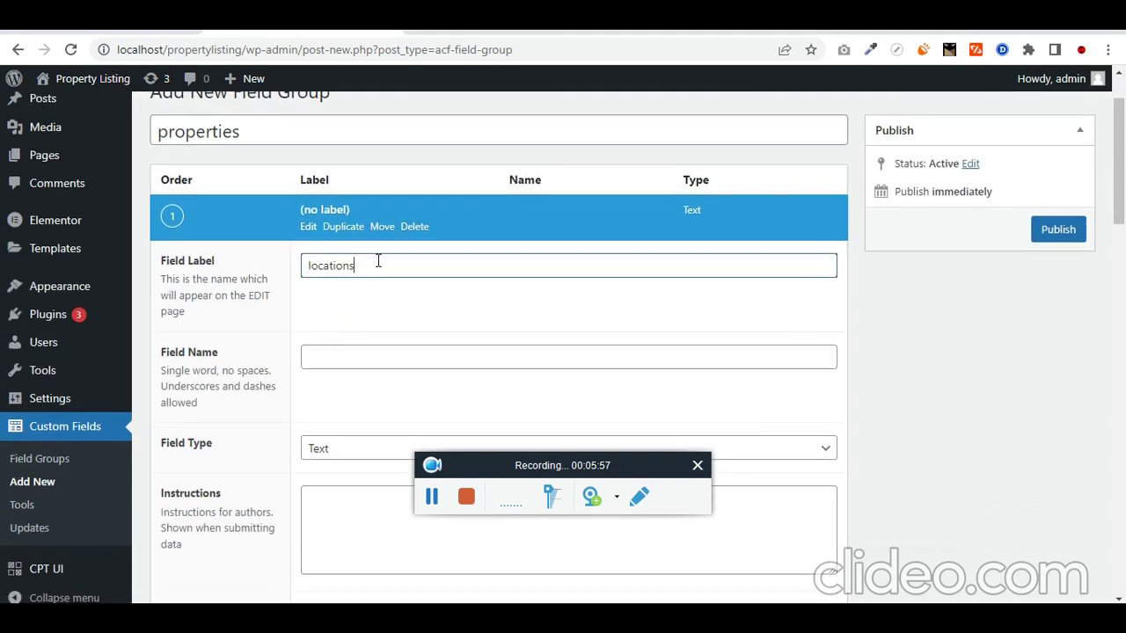
{"action": "left_click", "coordinate": [381, 356]}
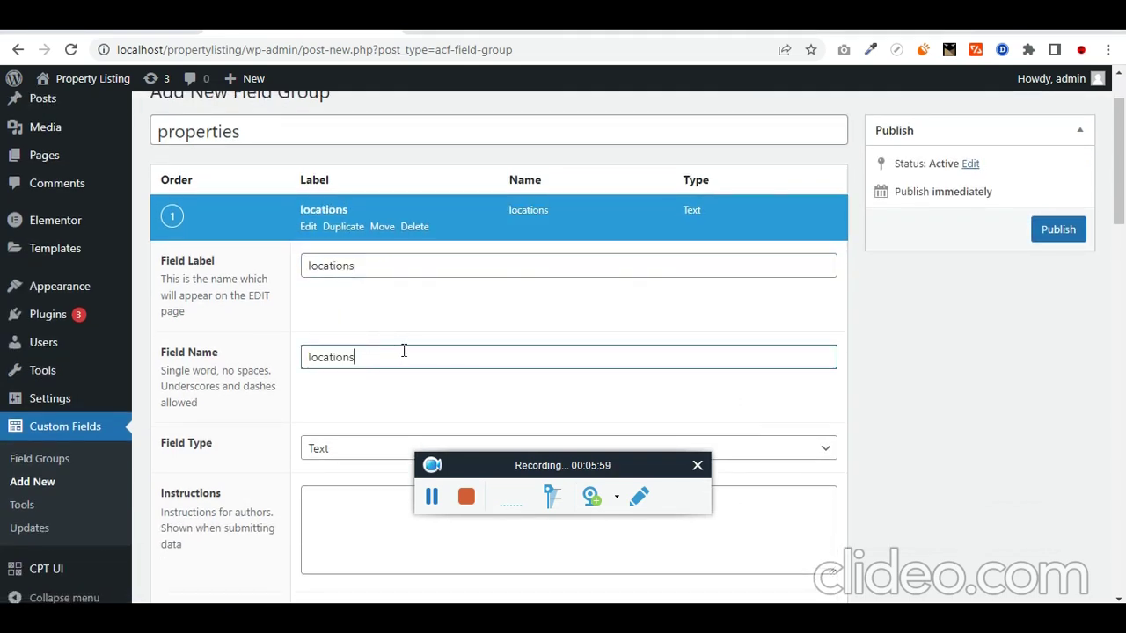
Step: Trim the trailing 's' so the field reads location, keeping Text as the field type
{"action": "scroll", "coordinate": [370, 360], "scroll_direction": "down", "scroll_amount": 2}
{"action": "scroll", "coordinate": [344, 261], "scroll_direction": "up", "scroll_amount": 1}
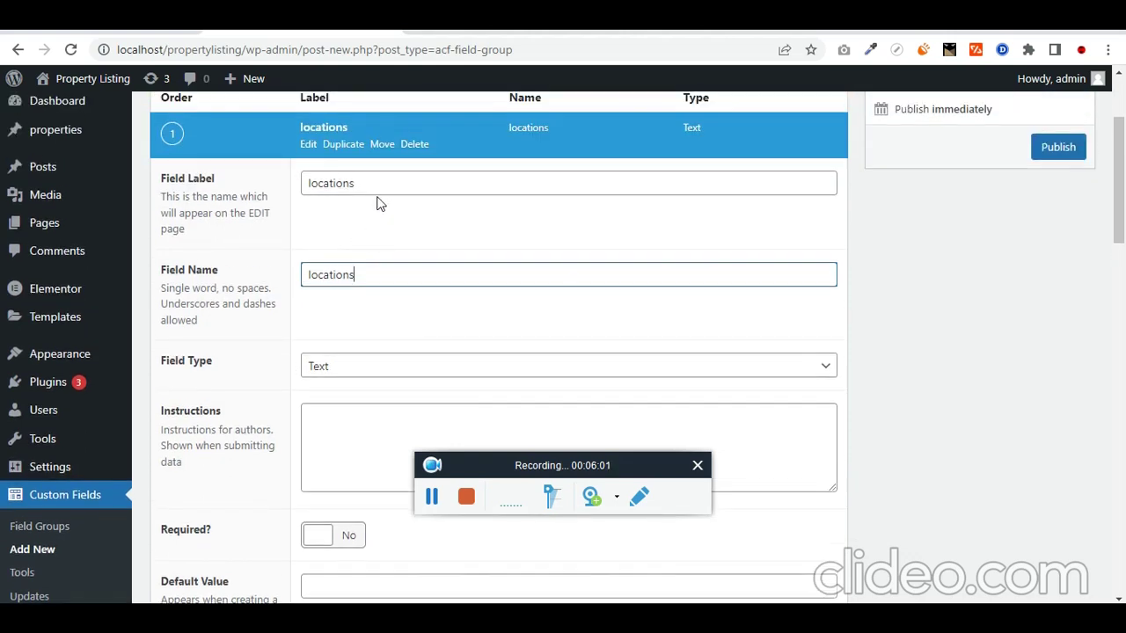
{"action": "left_click", "coordinate": [390, 182]}
{"action": "left_click", "coordinate": [380, 273]}
{"action": "key", "text": "BackSpace"}
{"action": "scroll", "coordinate": [242, 332], "scroll_direction": "down", "scroll_amount": 1}
{"action": "left_click", "coordinate": [323, 287]}
{"action": "left_click", "coordinate": [326, 287]}
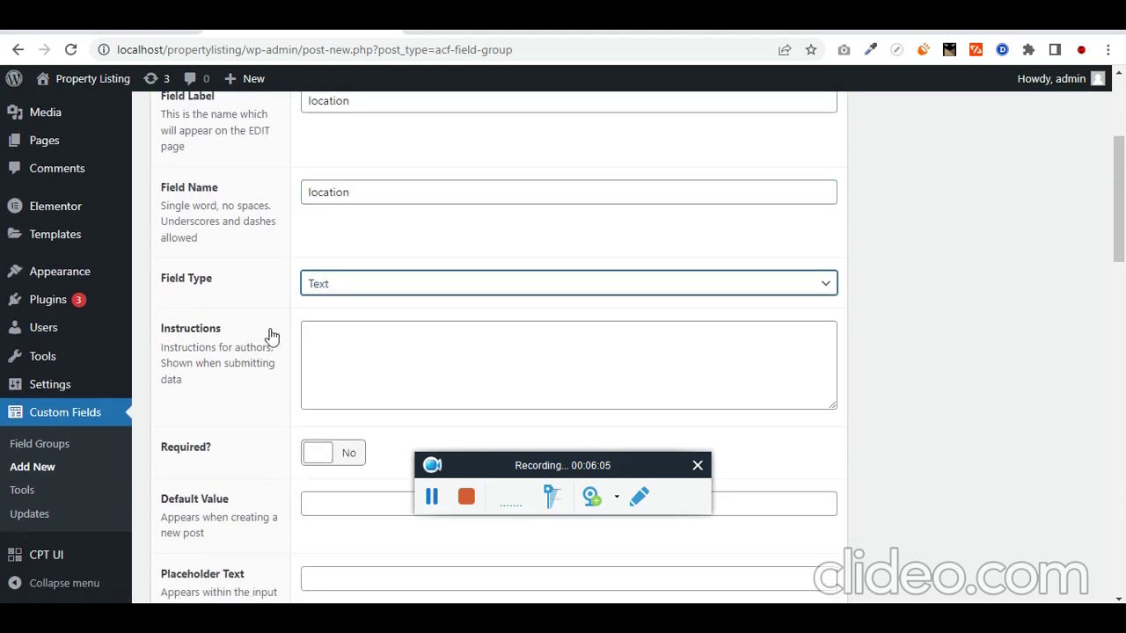
Step: Leave the location field's Required setting at No
{"action": "scroll", "coordinate": [271, 337], "scroll_direction": "down", "scroll_amount": 1}
{"action": "scroll", "coordinate": [309, 372], "scroll_direction": "down", "scroll_amount": 2}
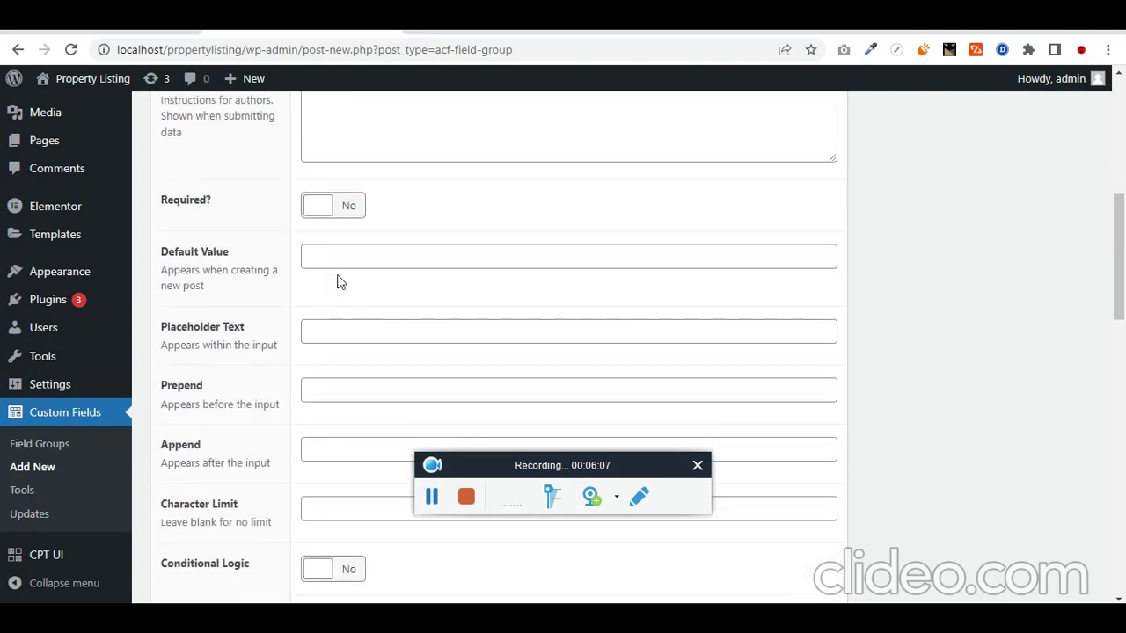
{"action": "left_click", "coordinate": [334, 224]}
{"action": "left_click", "coordinate": [332, 221]}
{"action": "scroll", "coordinate": [220, 306], "scroll_direction": "down", "scroll_amount": 1}
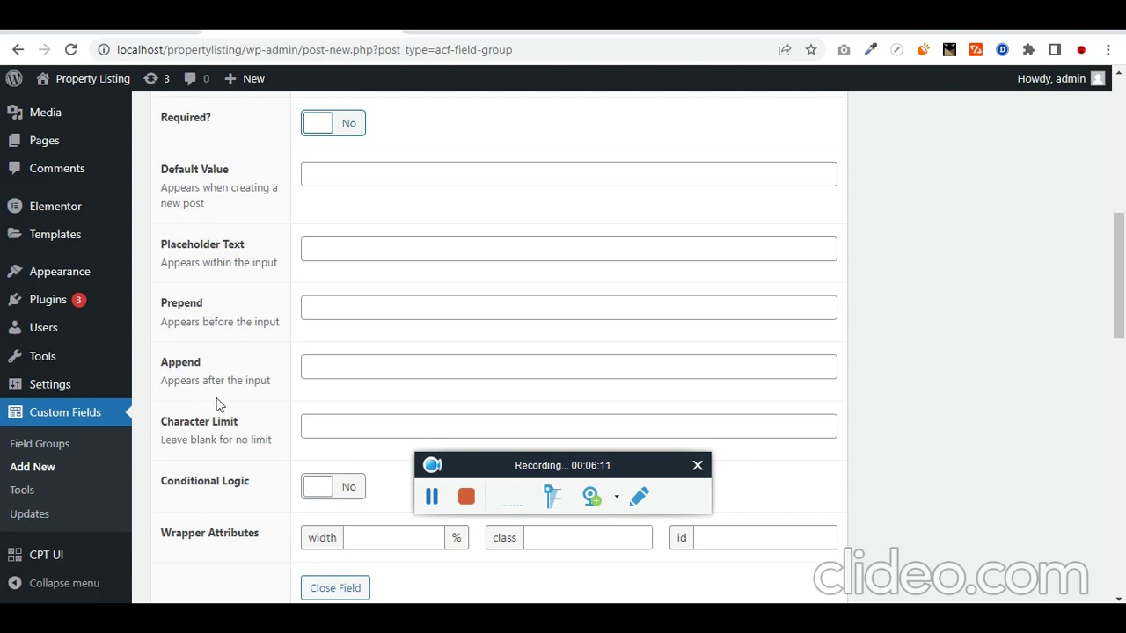
{"action": "scroll", "coordinate": [264, 395], "scroll_direction": "down", "scroll_amount": 1}
{"action": "scroll", "coordinate": [352, 400], "scroll_direction": "down", "scroll_amount": 2}
{"action": "scroll", "coordinate": [198, 339], "scroll_direction": "up", "scroll_amount": 5}
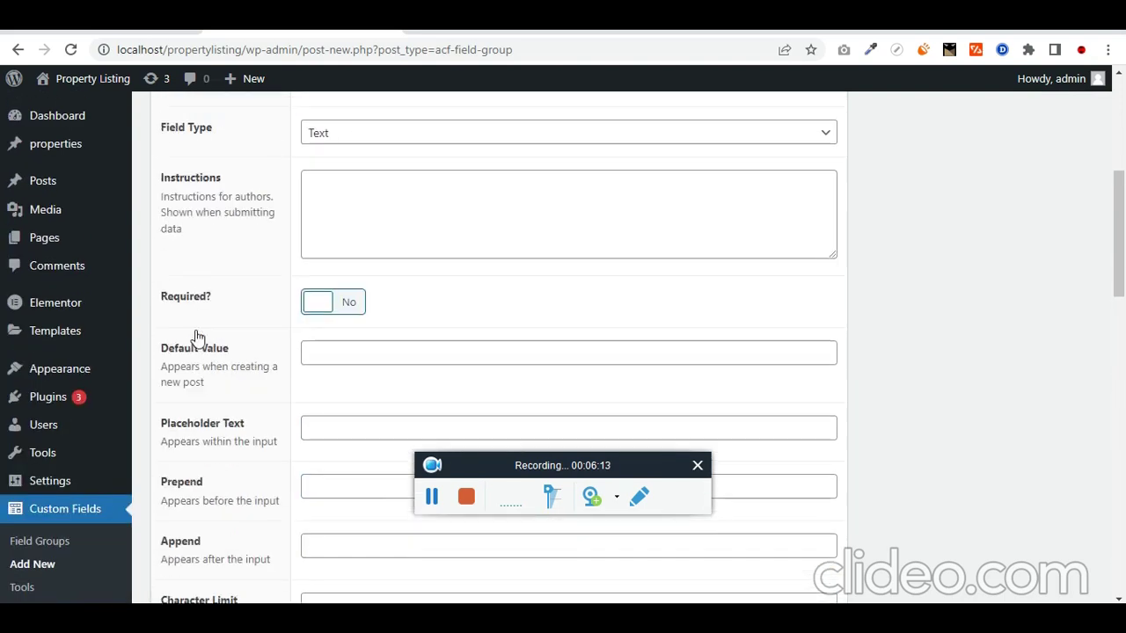
{"action": "scroll", "coordinate": [220, 333], "scroll_direction": "up", "scroll_amount": 4}
{"action": "scroll", "coordinate": [317, 339], "scroll_direction": "down", "scroll_amount": 5}
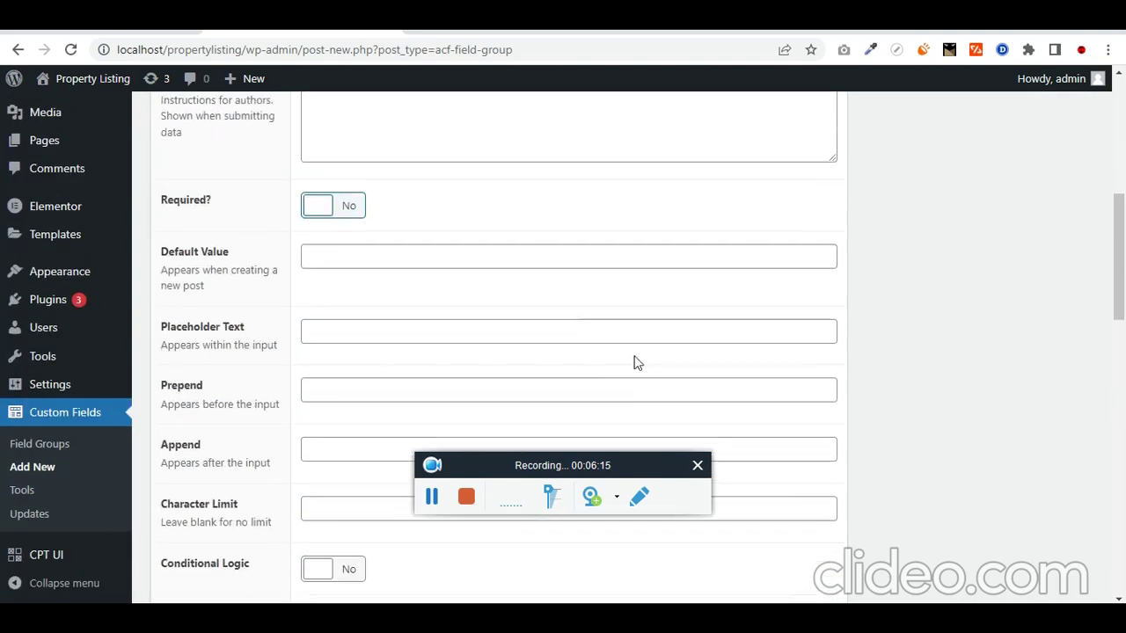
{"action": "scroll", "coordinate": [637, 362], "scroll_direction": "down", "scroll_amount": 4}
Step: Add a second field labelled and named price, with Number as its type
{"action": "left_click", "coordinate": [791, 384]}
{"action": "key", "text": "alt+Tab"}
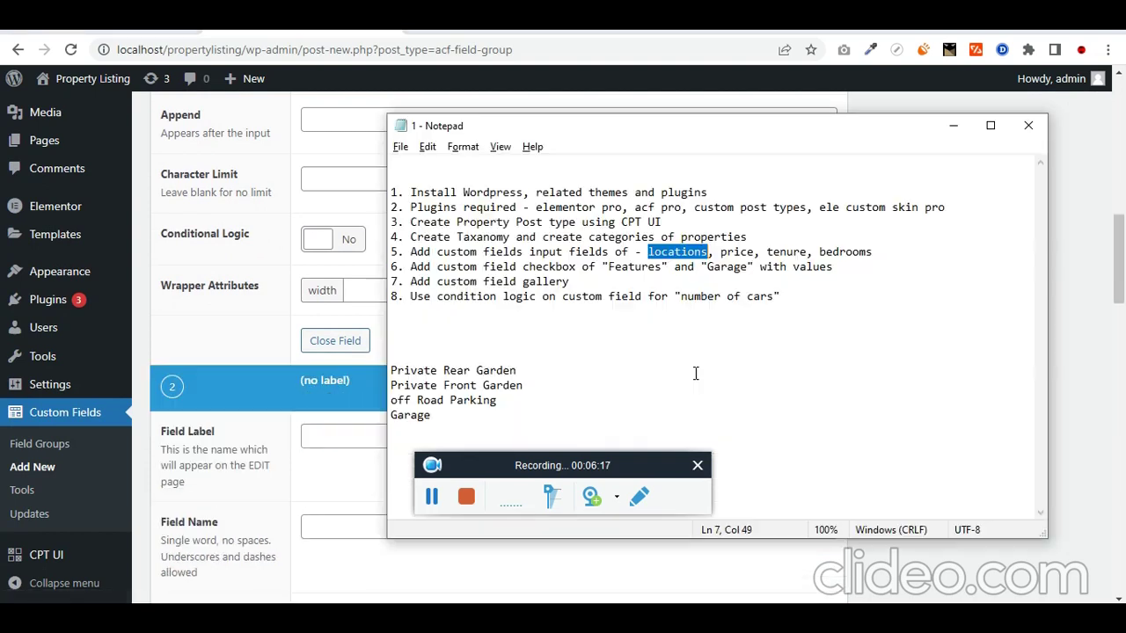
{"action": "left_click_drag", "start_coordinate": [721, 253], "coordinate": [755, 254]}
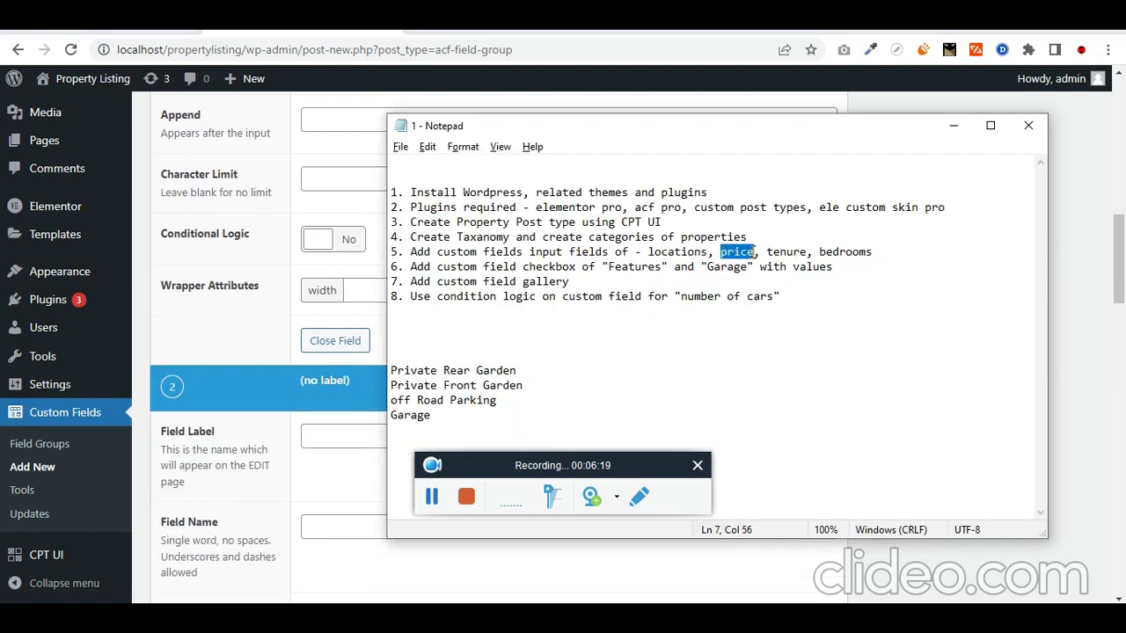
{"action": "scroll", "coordinate": [346, 342], "scroll_direction": "down", "scroll_amount": 1}
{"action": "left_click", "coordinate": [323, 352]}
{"action": "key", "text": "ctrl+v"}
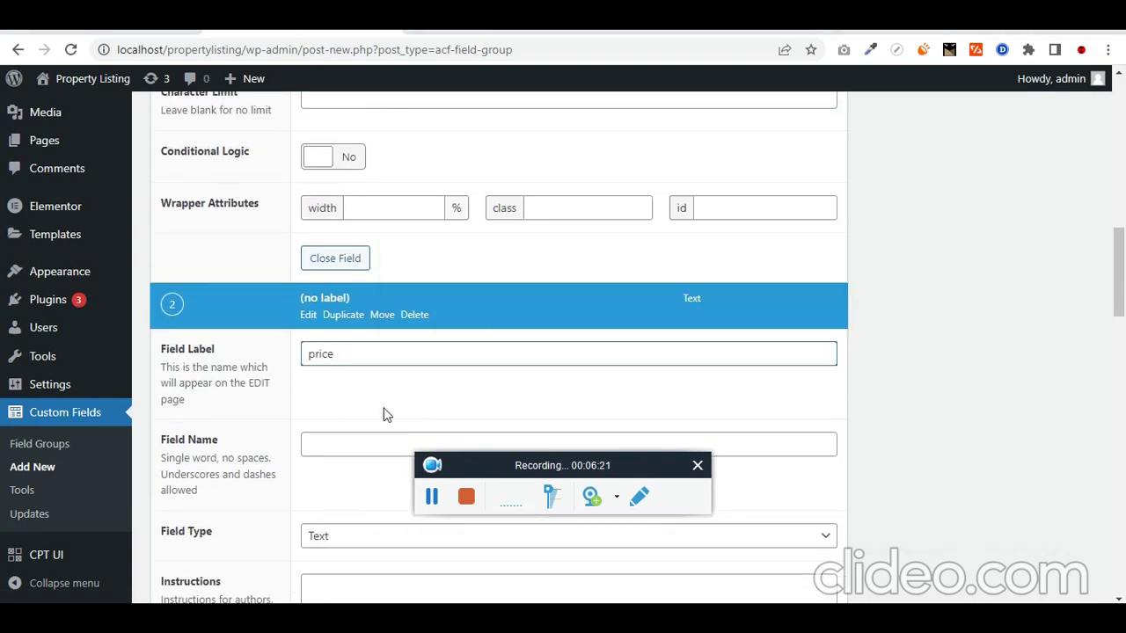
{"action": "key", "text": "Tab"}
{"action": "scroll", "coordinate": [447, 402], "scroll_direction": "down", "scroll_amount": 3}
{"action": "left_click", "coordinate": [350, 290]}
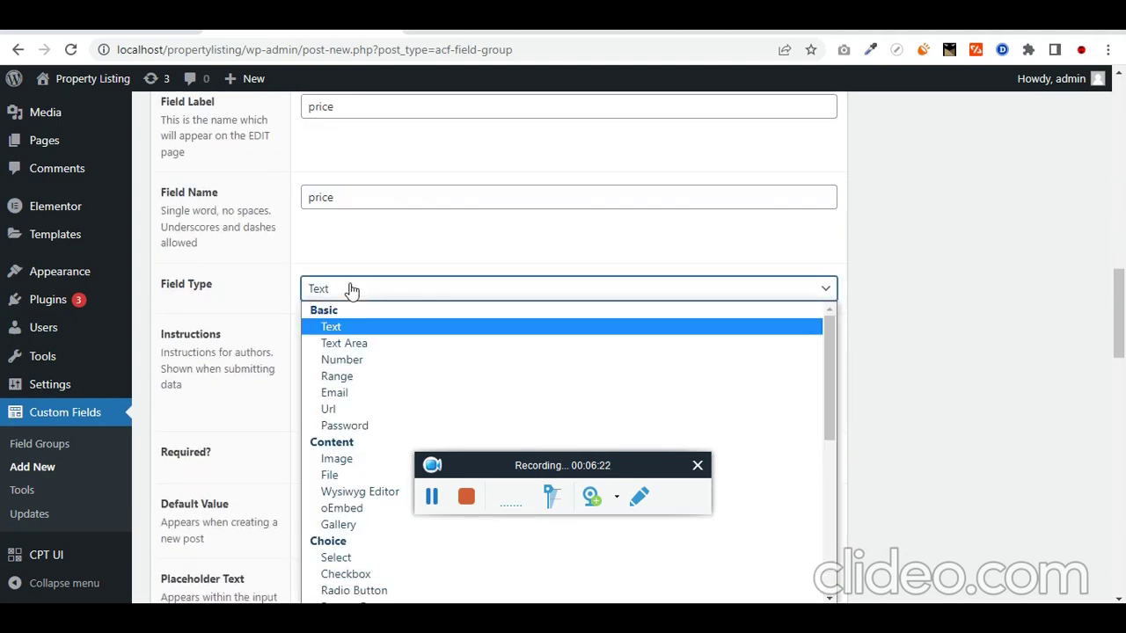
{"action": "left_click", "coordinate": [343, 360]}
Step: Set the price field to prepend the ₹ symbol
{"action": "scroll", "coordinate": [215, 352], "scroll_direction": "down", "scroll_amount": 2}
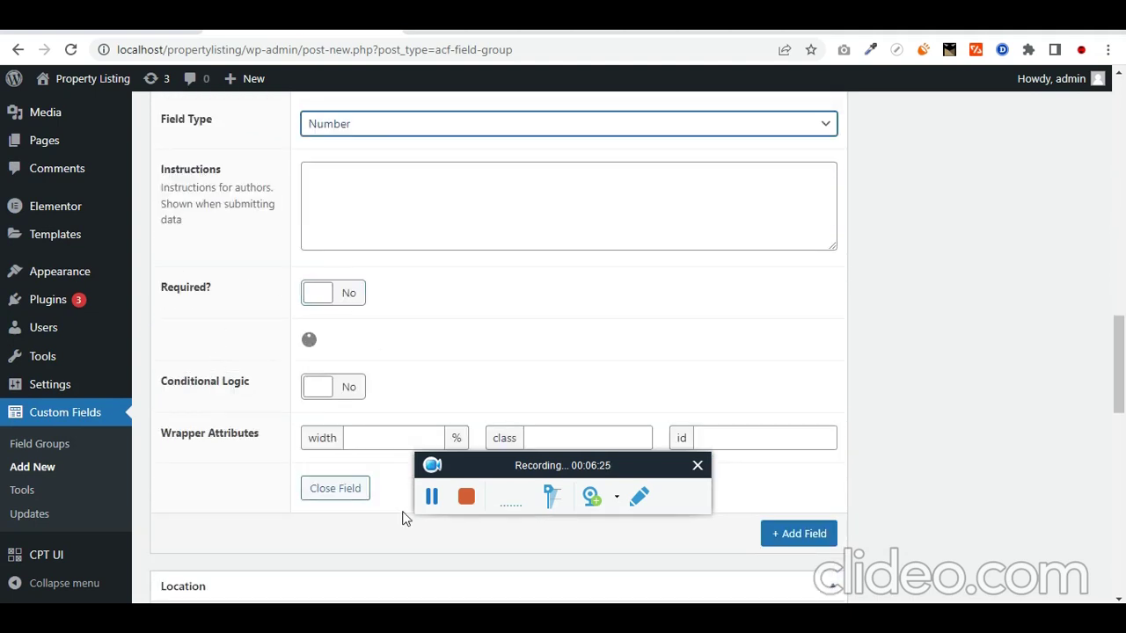
{"action": "key", "text": "alt+Tab"}
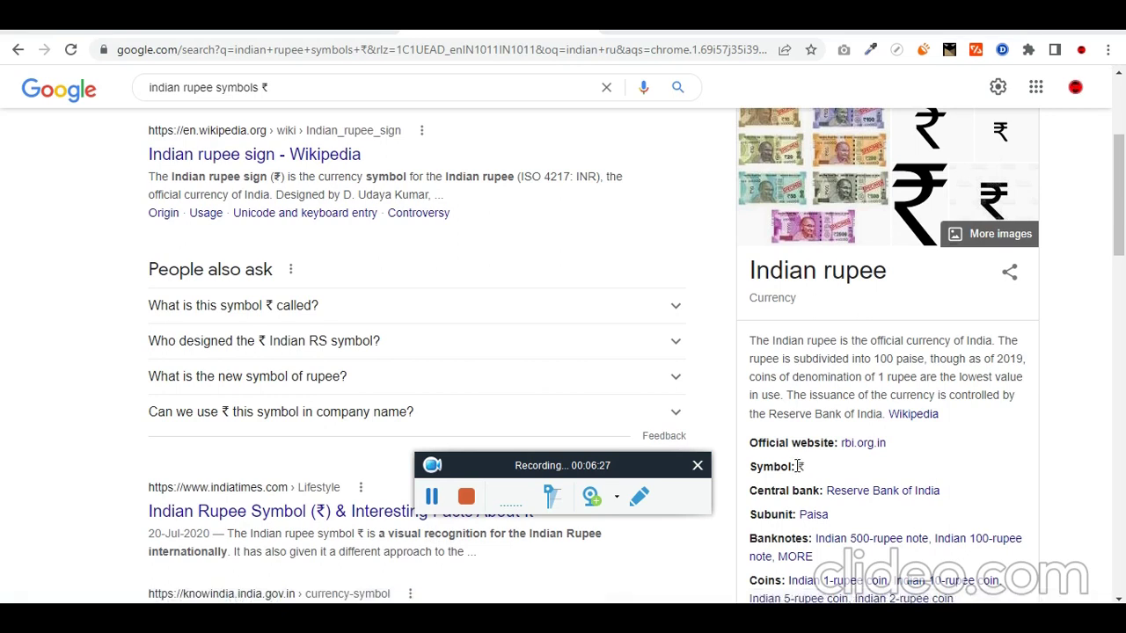
{"action": "double_click", "coordinate": [799, 466]}
{"action": "key", "text": "alt+Tab"}
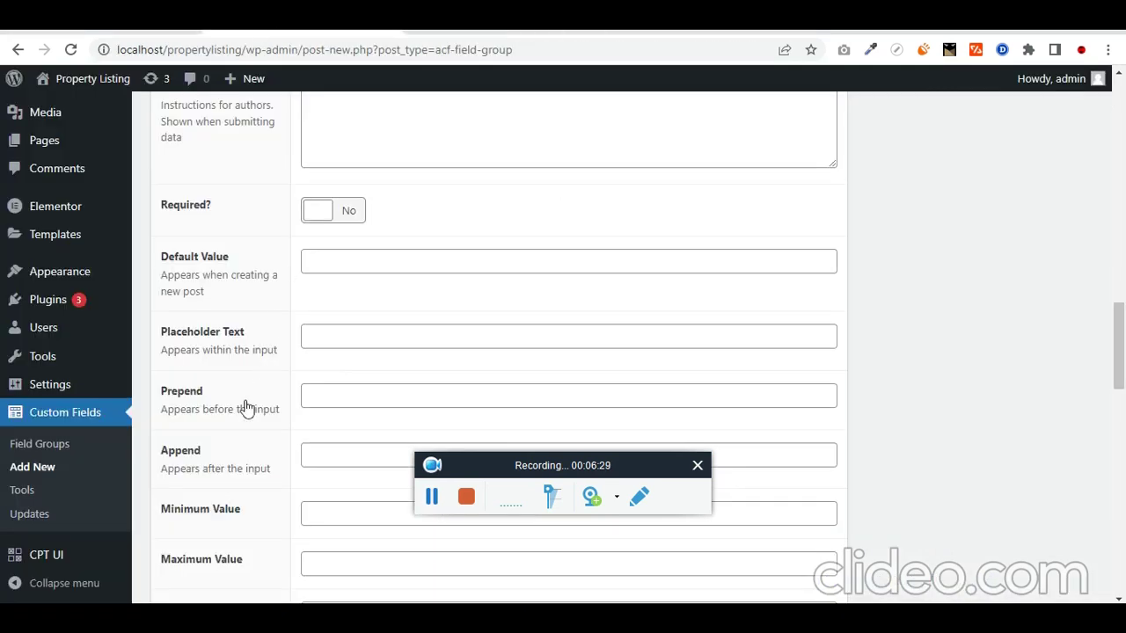
{"action": "left_click", "coordinate": [361, 396]}
{"action": "key", "text": "ctrl+v"}
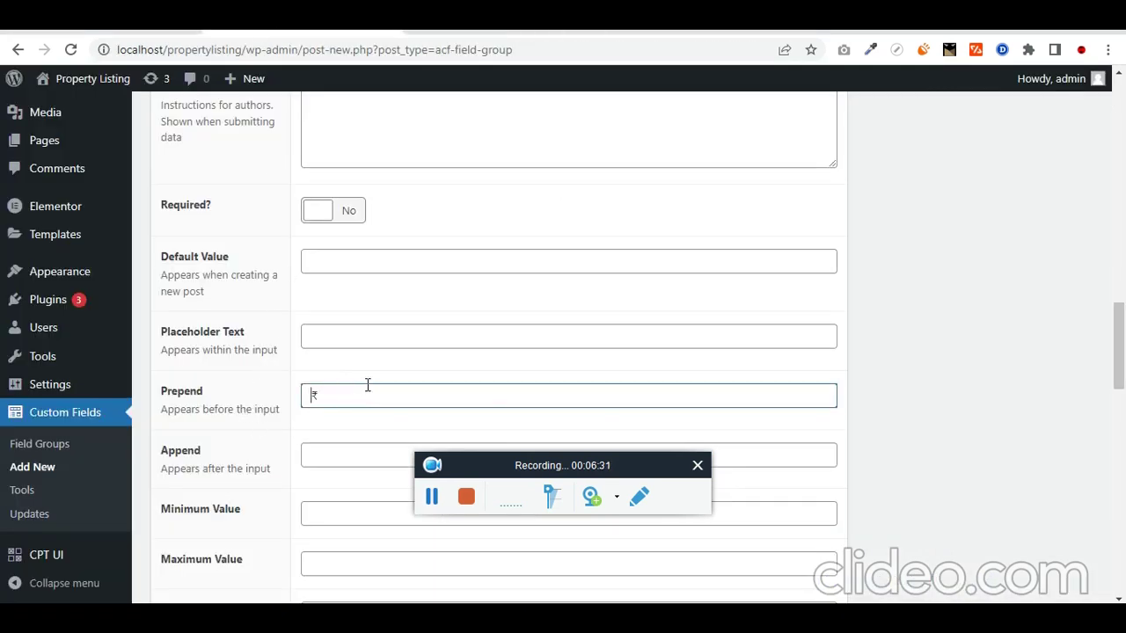
{"action": "scroll", "coordinate": [367, 386], "scroll_direction": "down", "scroll_amount": 3}
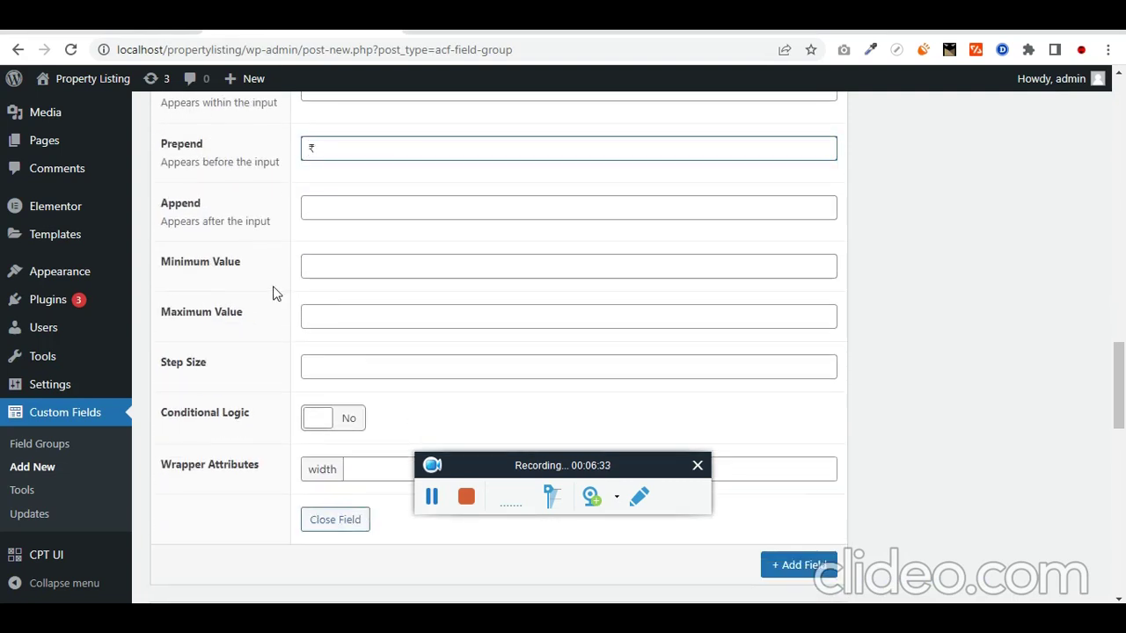
{"action": "scroll", "coordinate": [273, 292], "scroll_direction": "down", "scroll_amount": 2}
Step: Add a third field labelled Tenure with the field name tenure
{"action": "left_click", "coordinate": [794, 398]}
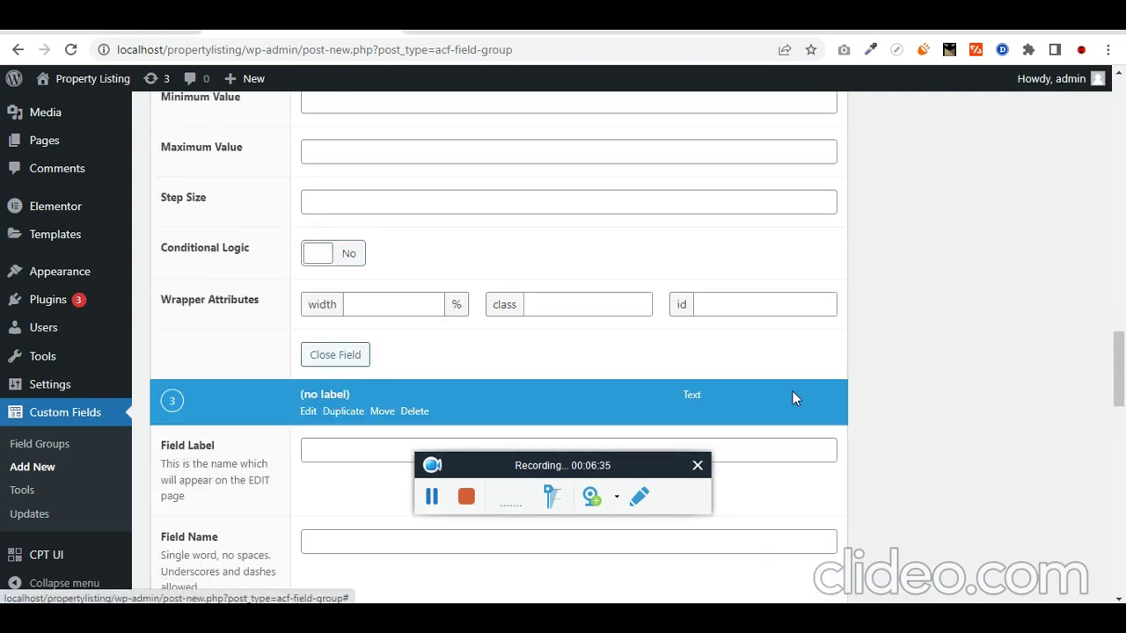
{"action": "key", "text": "alt+Tab"}
{"action": "left_click_drag", "start_coordinate": [767, 255], "coordinate": [803, 252]}
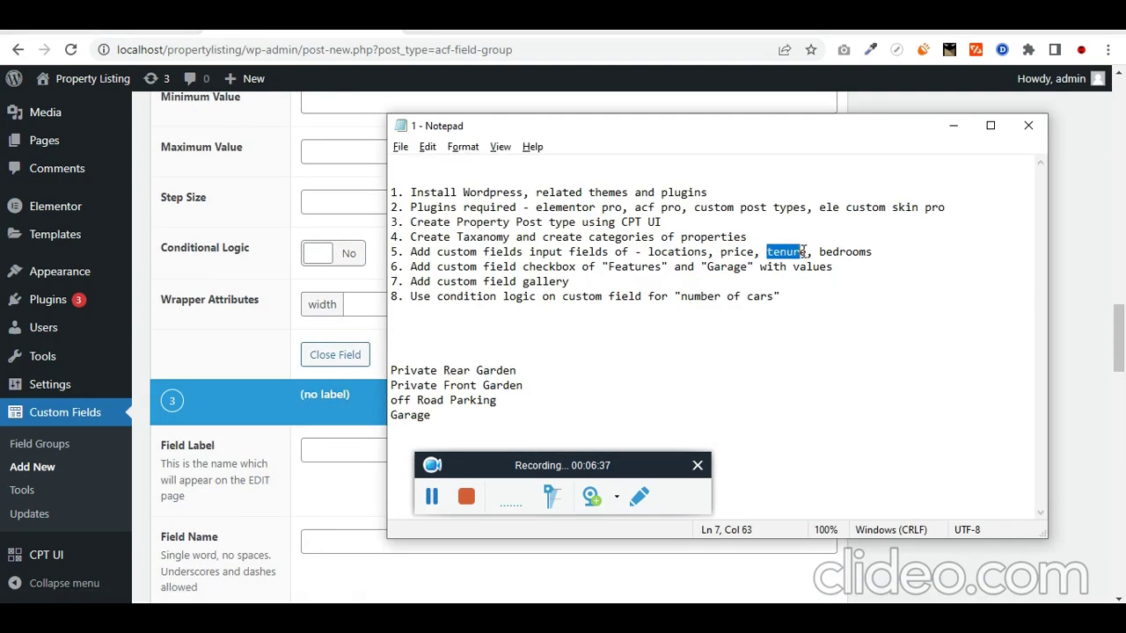
{"action": "key", "text": "ctrl+c"}
{"action": "left_click", "coordinate": [364, 440]}
{"action": "key", "text": "ctrl+v"}
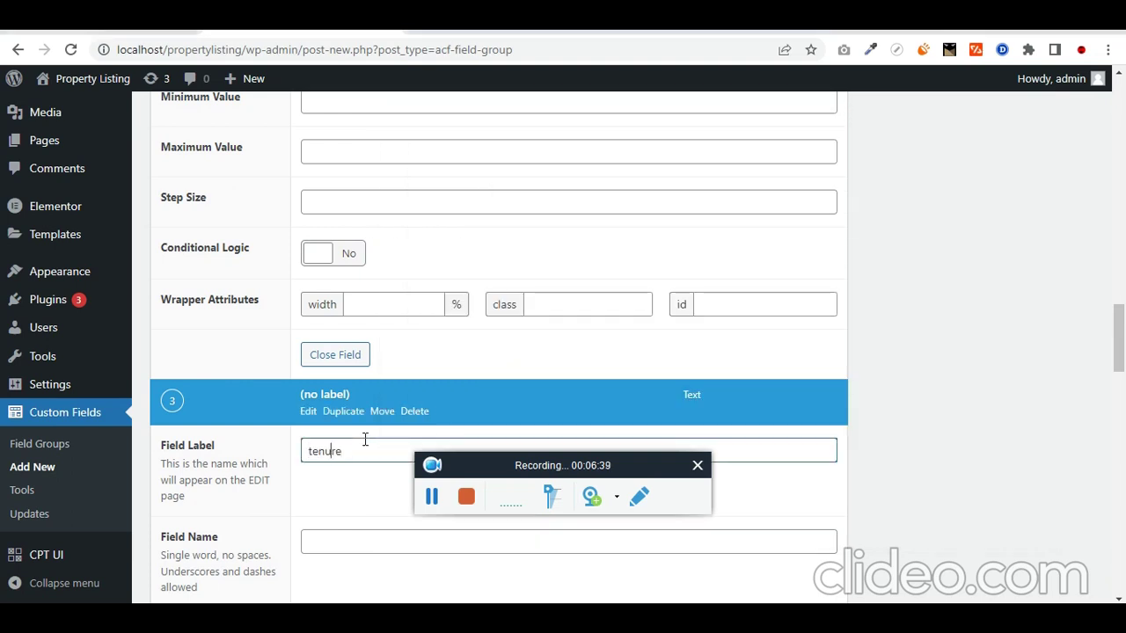
{"action": "key", "text": "Delete"}
{"action": "type", "text": "T"}
{"action": "key", "text": "Tab"}
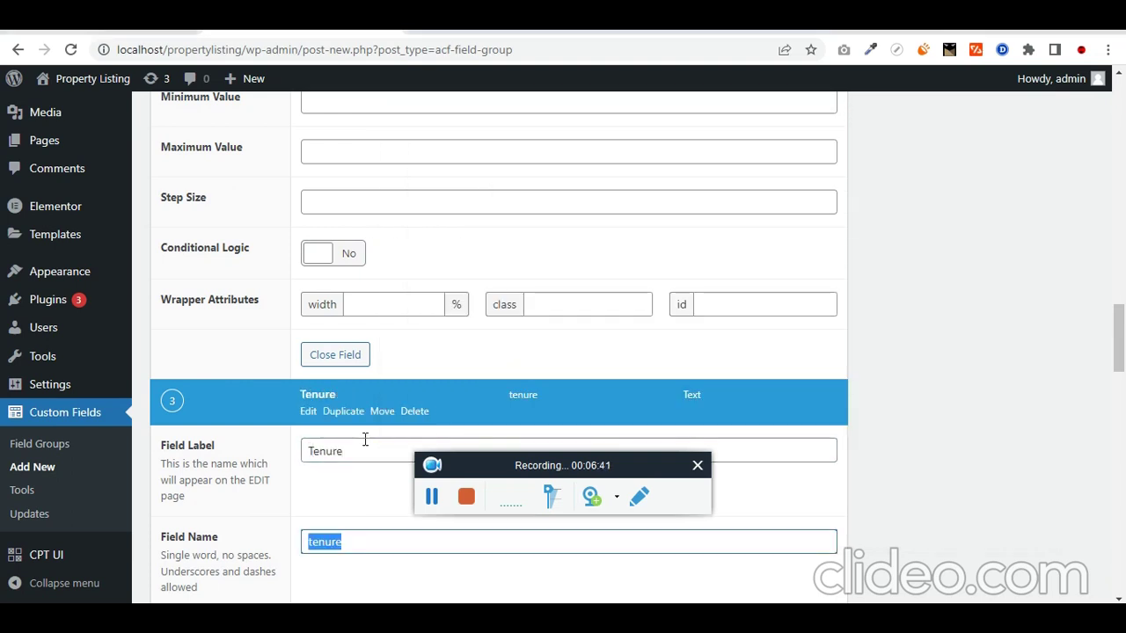
{"action": "scroll", "coordinate": [361, 440], "scroll_direction": "down", "scroll_amount": 5}
{"action": "left_click", "coordinate": [350, 212]}
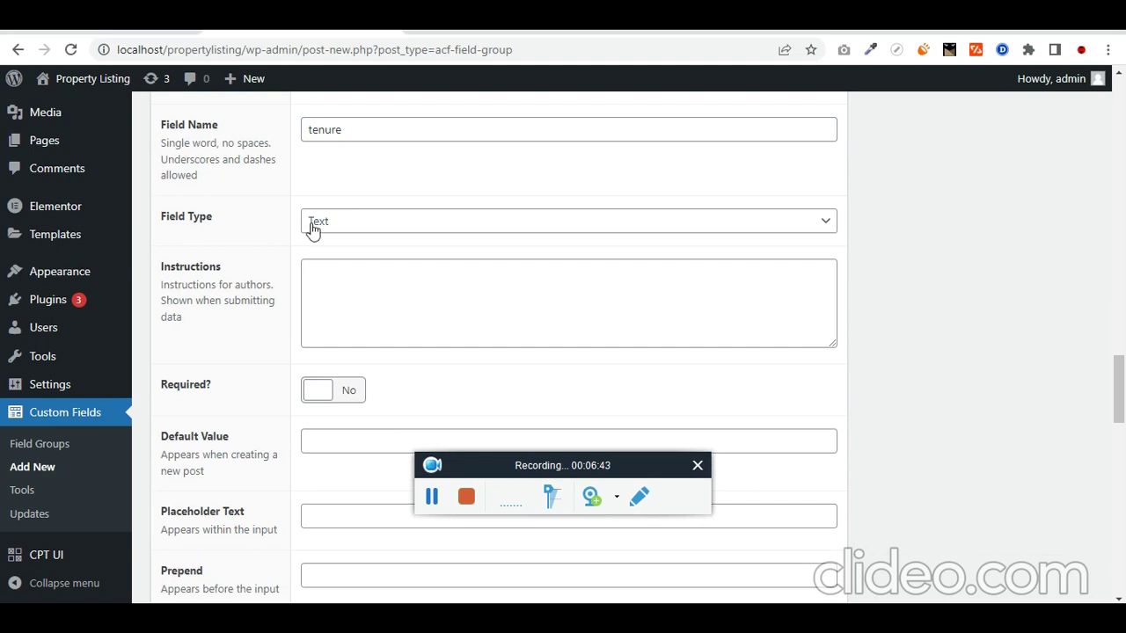
{"action": "scroll", "coordinate": [260, 315], "scroll_direction": "down", "scroll_amount": 4}
{"action": "scroll", "coordinate": [267, 316], "scroll_direction": "down", "scroll_amount": 4}
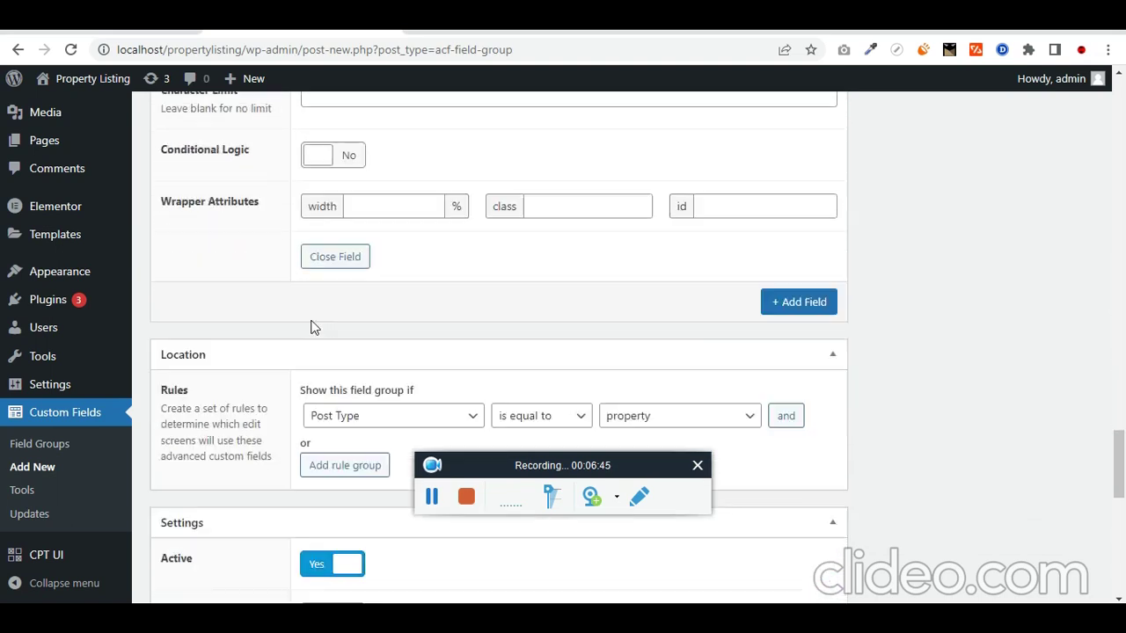
Step: Add a fourth field labelled and named bedrooms, and set its type to Number
{"action": "left_click", "coordinate": [777, 247]}
{"action": "key", "text": "alt+Tab"}
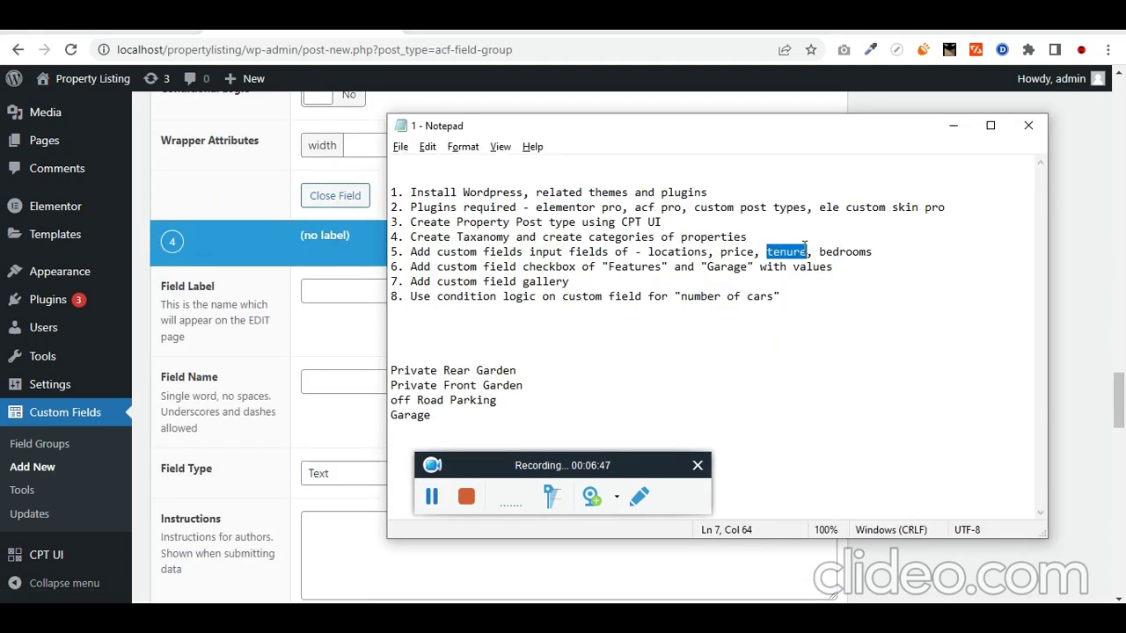
{"action": "double_click", "coordinate": [861, 252]}
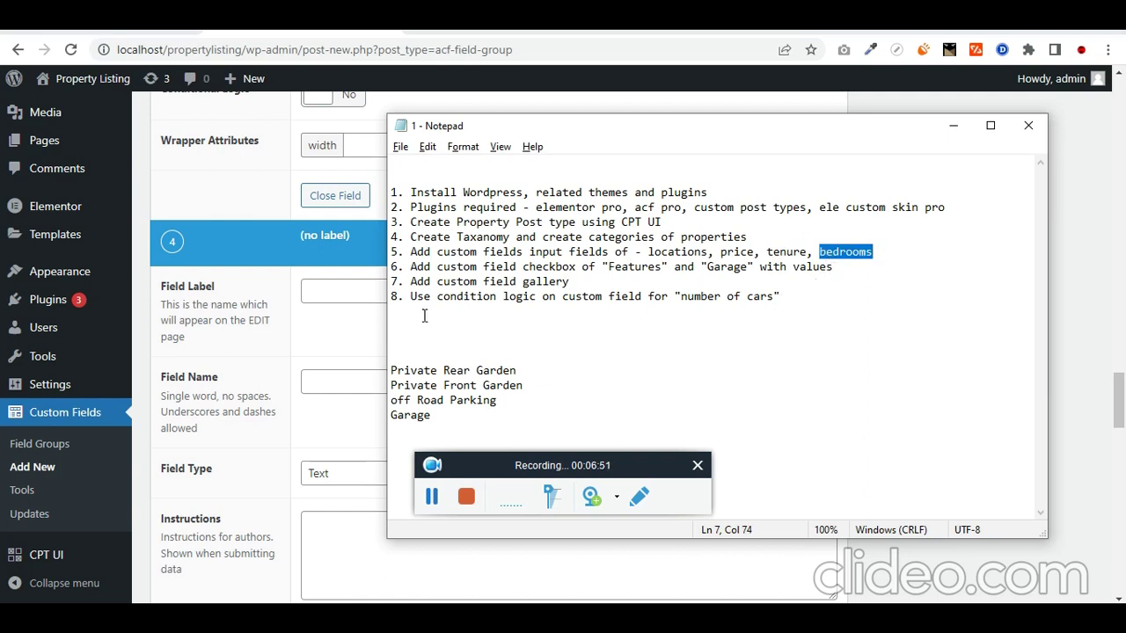
{"action": "left_click", "coordinate": [337, 288]}
{"action": "key", "text": "ctrl+v"}
{"action": "key", "text": "Tab"}
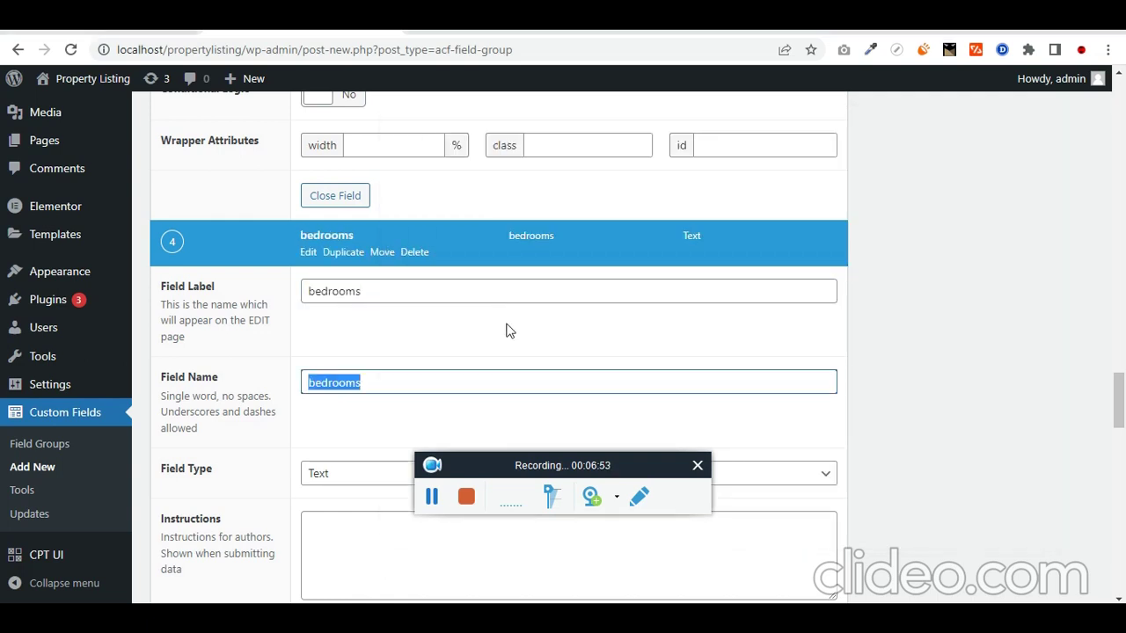
{"action": "scroll", "coordinate": [510, 334], "scroll_direction": "down", "scroll_amount": 2}
{"action": "scroll", "coordinate": [492, 341], "scroll_direction": "down", "scroll_amount": 3}
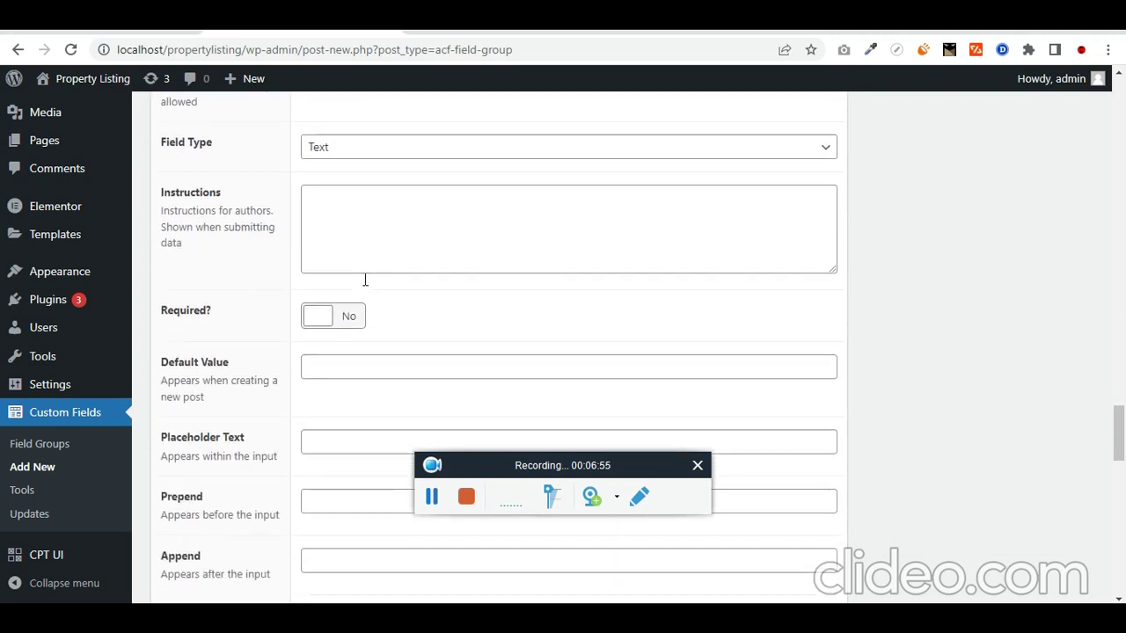
{"action": "scroll", "coordinate": [365, 288], "scroll_direction": "down", "scroll_amount": 4}
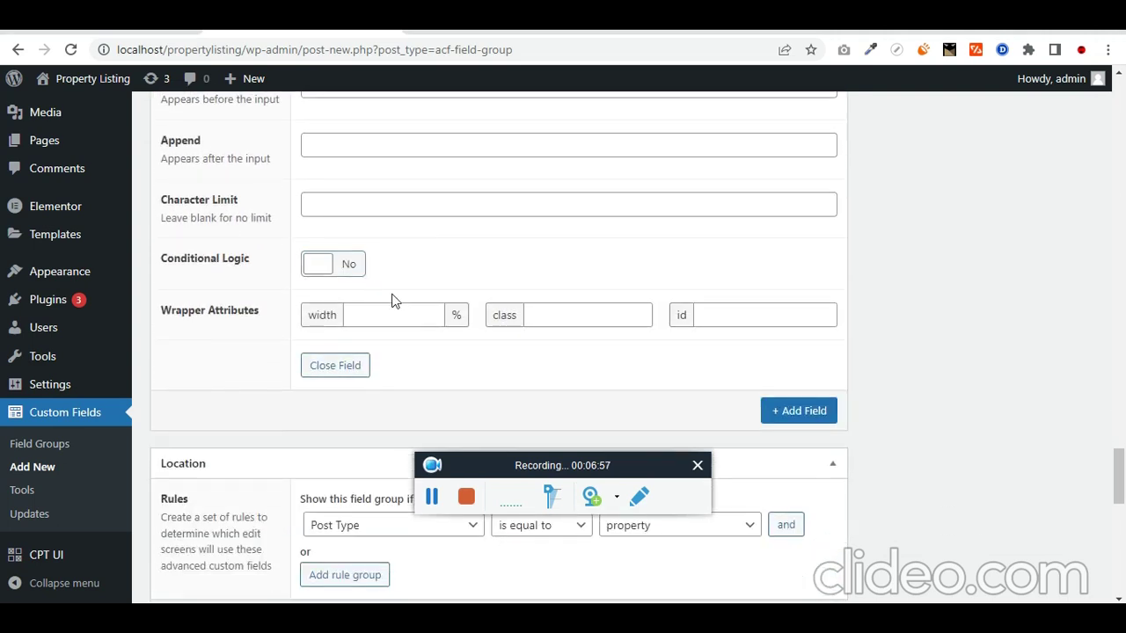
{"action": "scroll", "coordinate": [395, 294], "scroll_direction": "up", "scroll_amount": 7}
{"action": "left_click", "coordinate": [350, 307]}
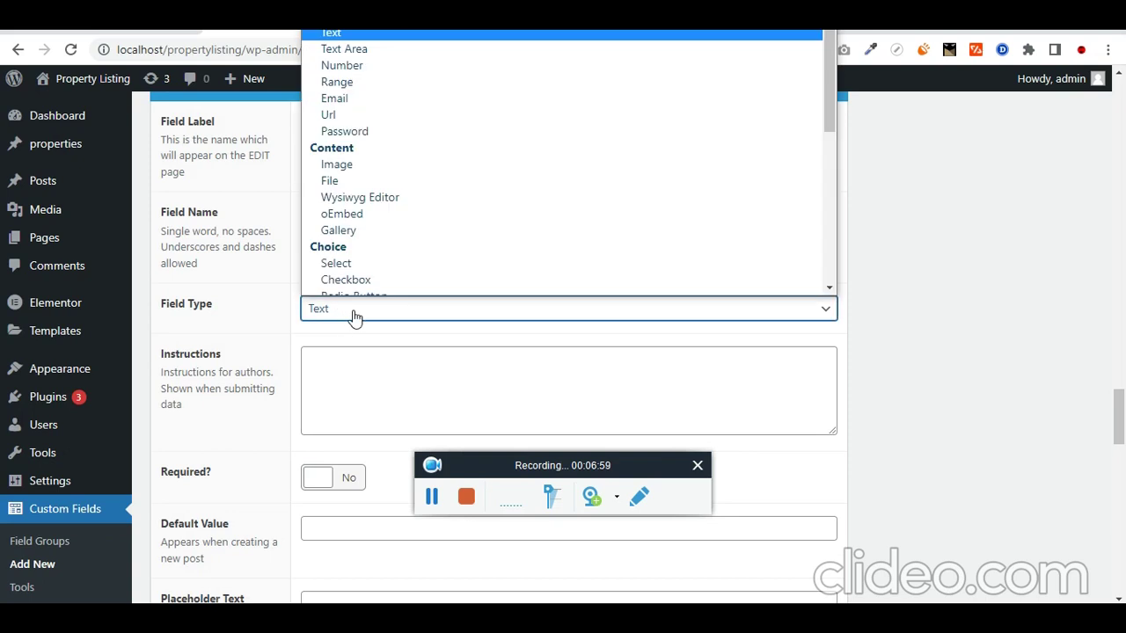
{"action": "left_click", "coordinate": [359, 60]}
{"action": "scroll", "coordinate": [588, 319], "scroll_direction": "down", "scroll_amount": 10}
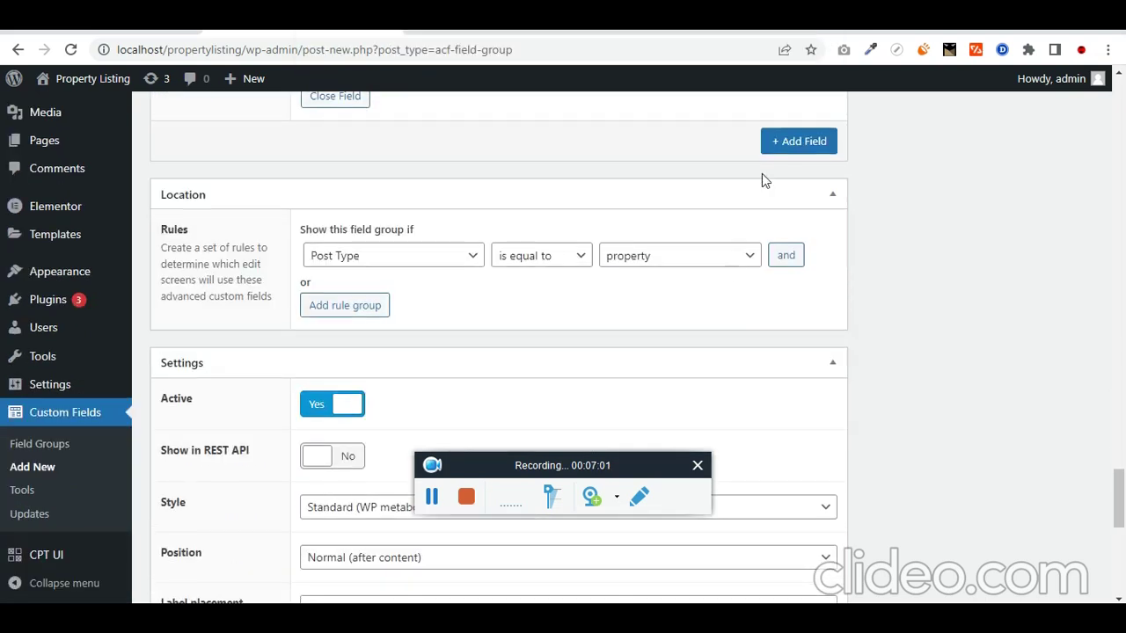
Step: Add a Checkbox field labelled Features, with the field name features
{"action": "left_click", "coordinate": [789, 153]}
{"action": "key", "text": "alt+Tab"}
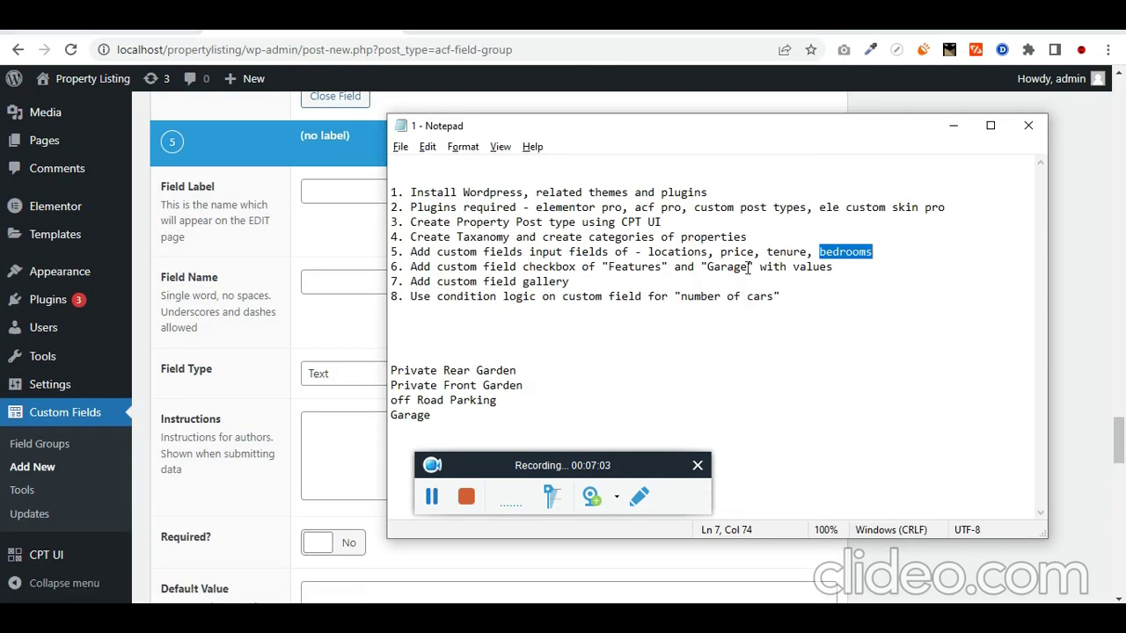
{"action": "left_click_drag", "start_coordinate": [838, 268], "coordinate": [412, 269]}
{"action": "key", "text": "alt+Tab"}
{"action": "left_click", "coordinate": [605, 280]}
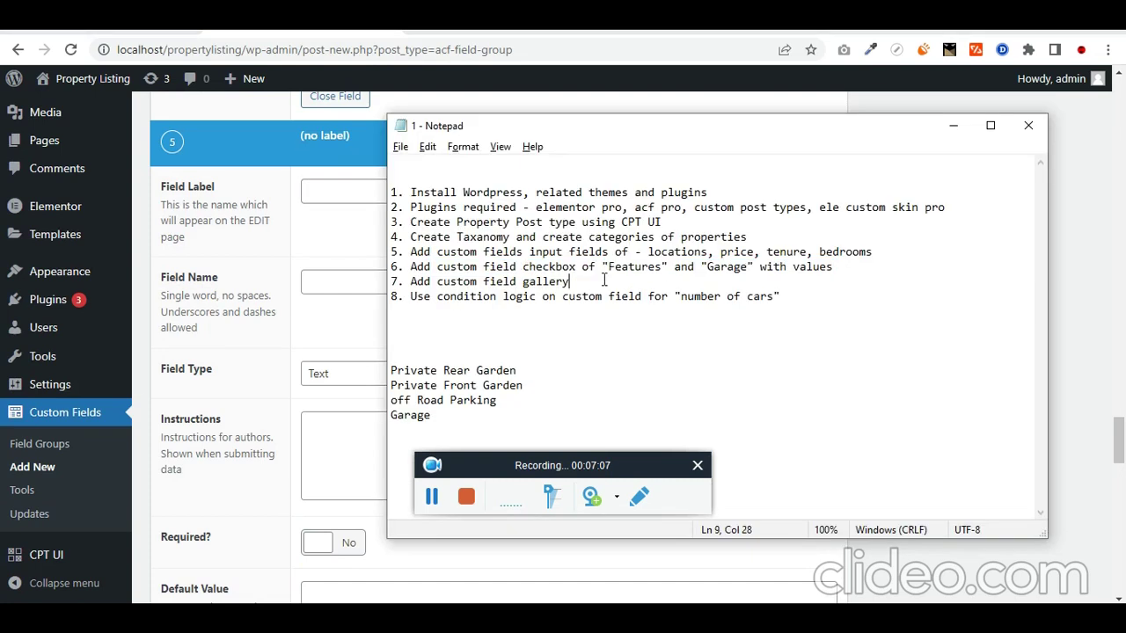
{"action": "left_click_drag", "start_coordinate": [607, 266], "coordinate": [664, 266]}
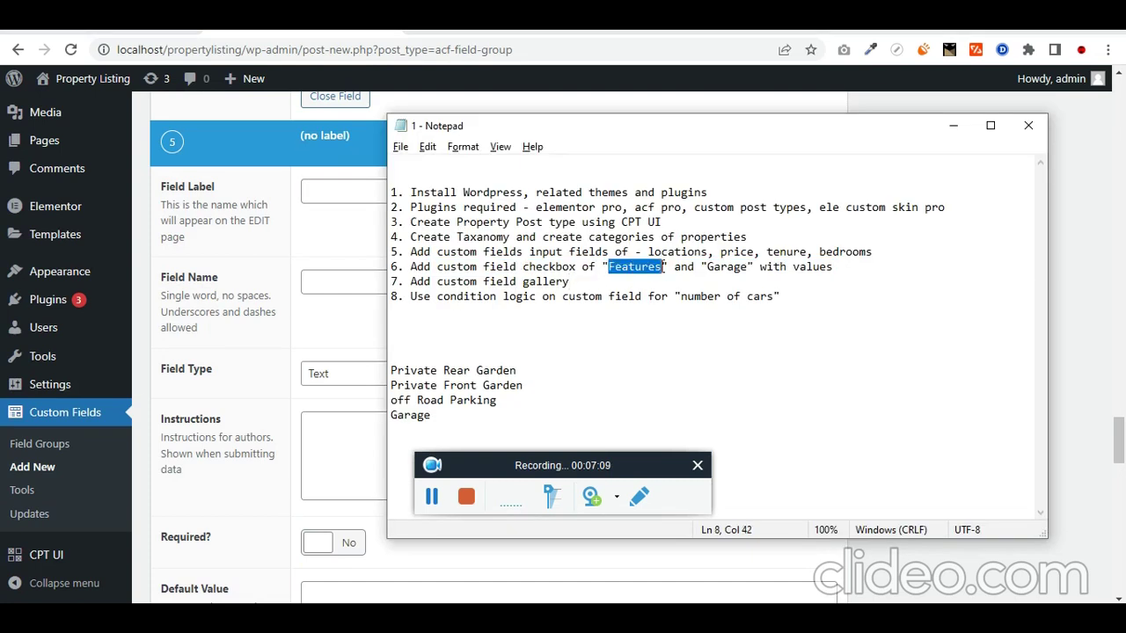
{"action": "left_click", "coordinate": [324, 193]}
{"action": "key", "text": "ctrl+v"}
{"action": "key", "text": "Tab"}
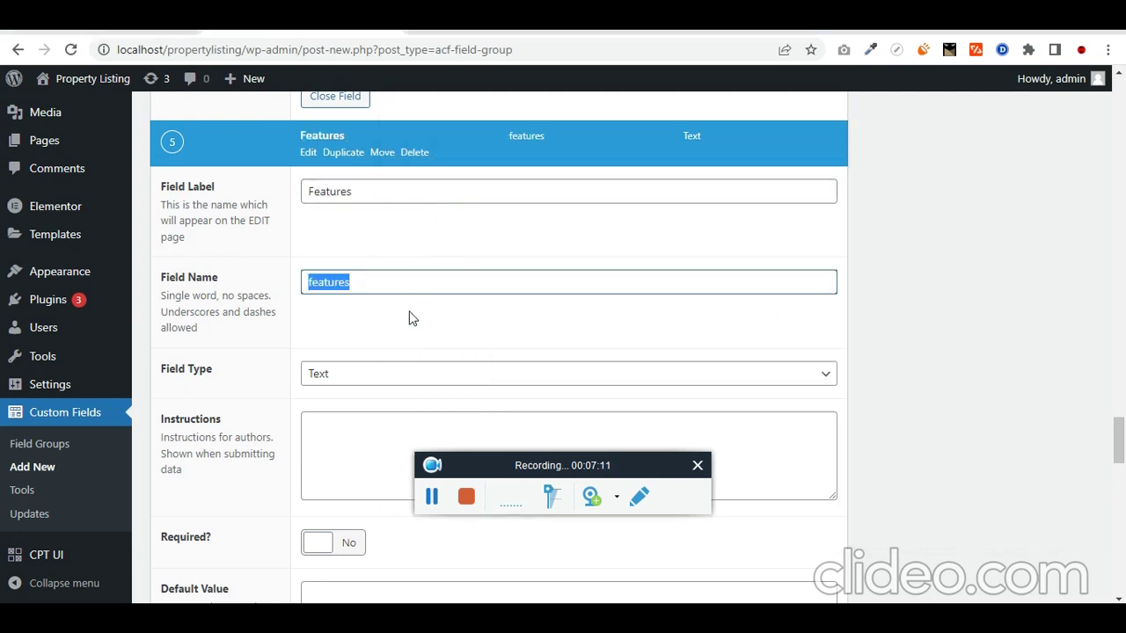
{"action": "scroll", "coordinate": [329, 281], "scroll_direction": "down", "scroll_amount": 2}
{"action": "left_click", "coordinate": [338, 211]}
{"action": "key", "text": "c"}
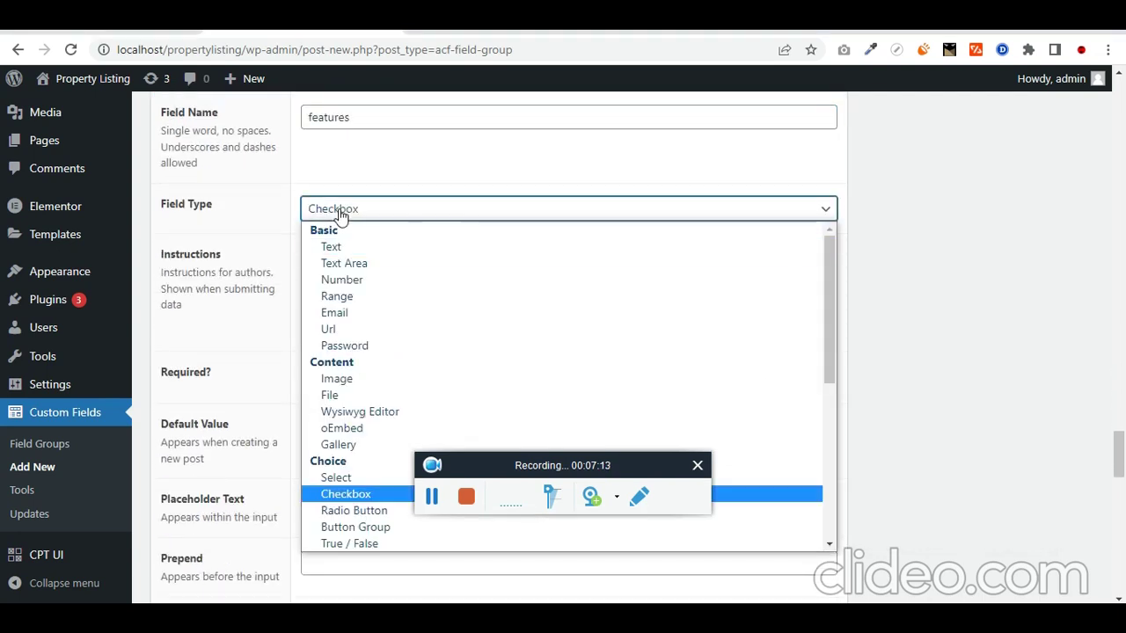
{"action": "key", "text": "Return"}
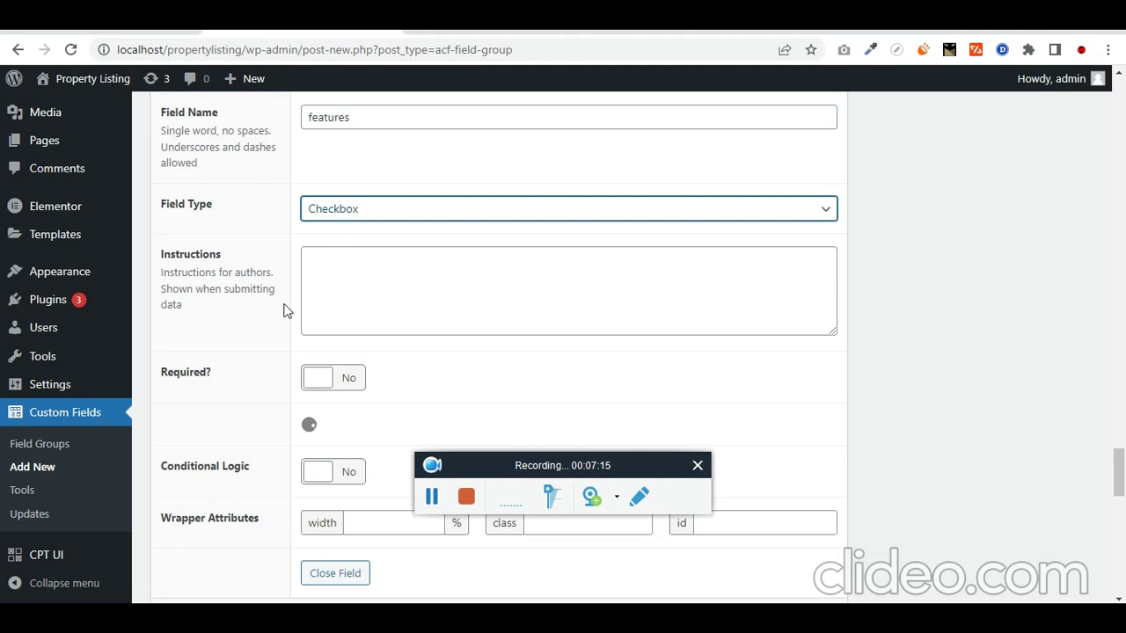
Step: Write the field's instructions and paste four choices, from Private Rear Garden to Garage
{"action": "left_click", "coordinate": [360, 295]}
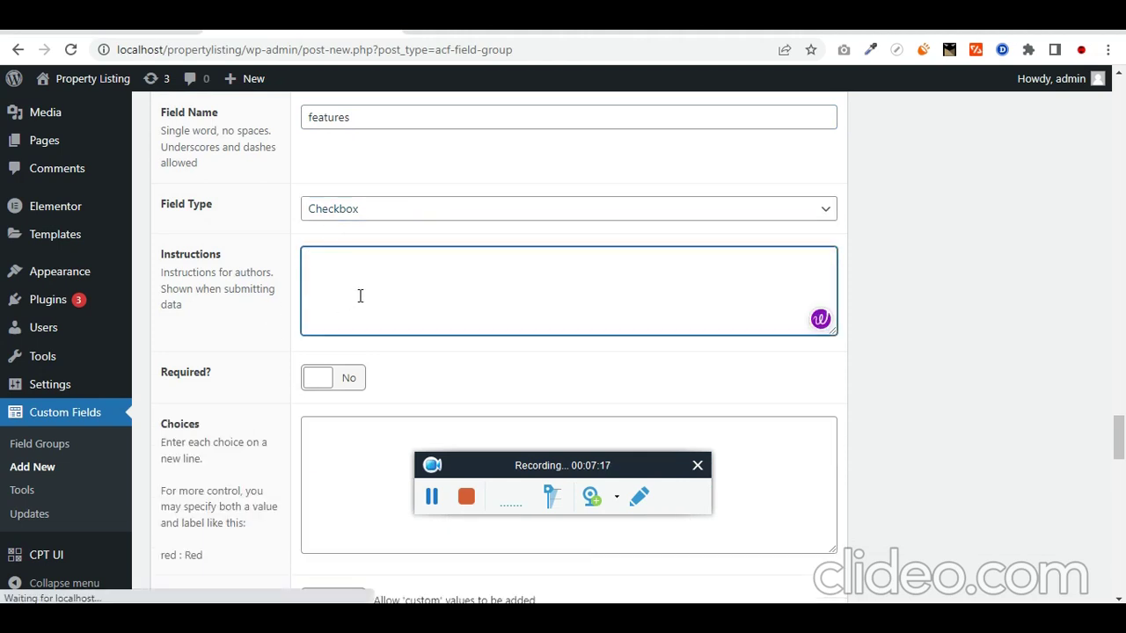
{"action": "type", "text": "Please Select the Features available for this proper"}
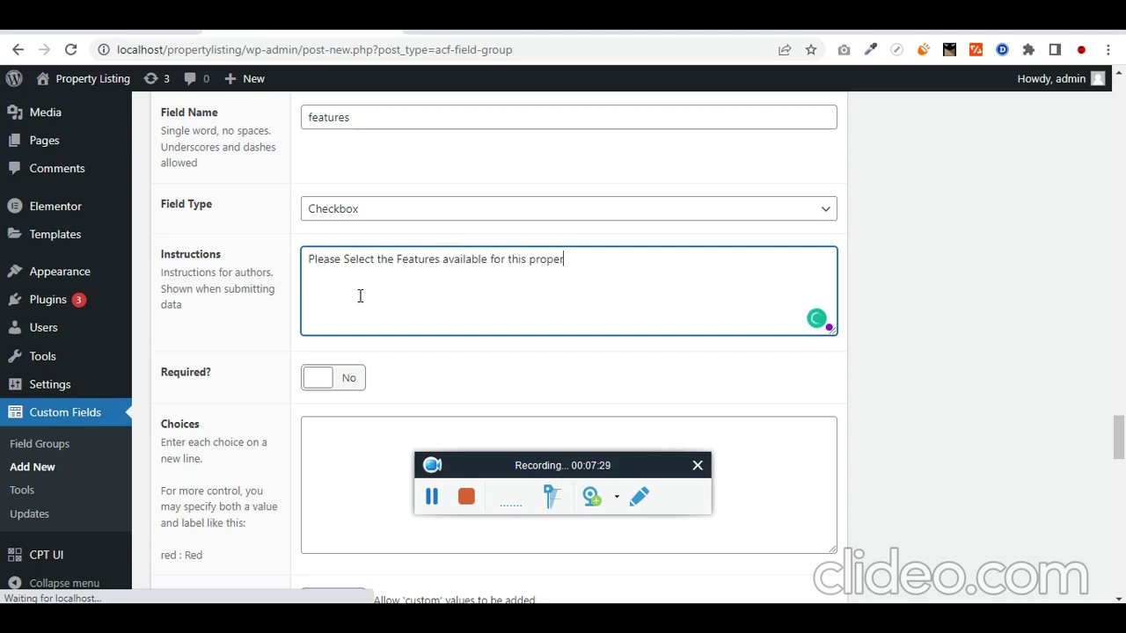
{"action": "key", "text": "BackSpace"}
{"action": "type", "text": "ry"}
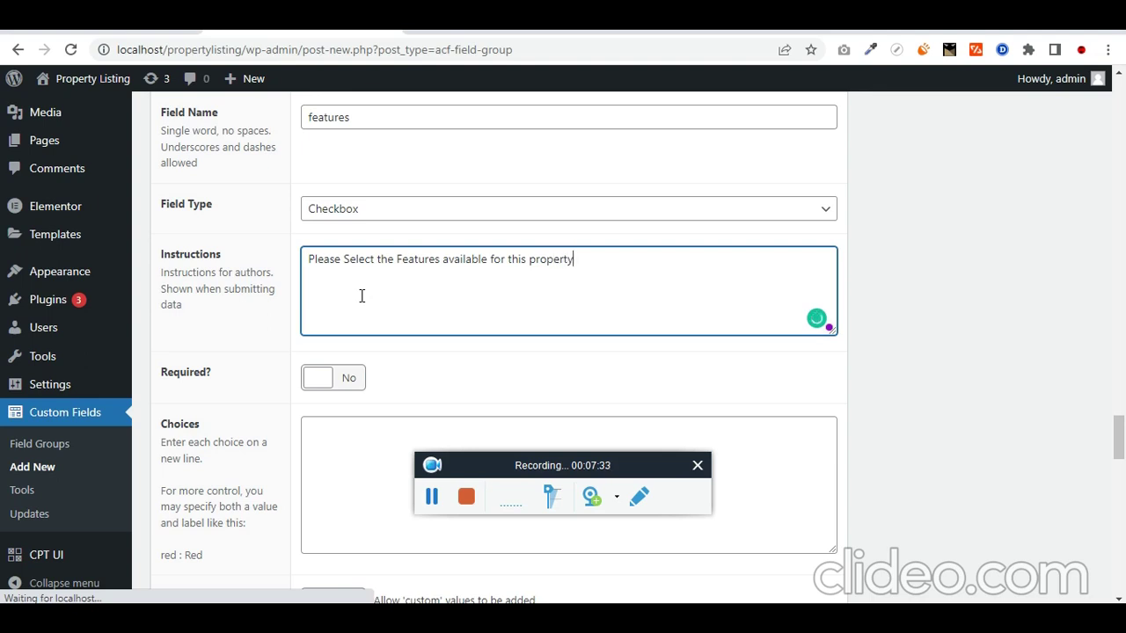
{"action": "key", "text": "alt+Tab"}
{"action": "key", "text": "alt+Tab"}
{"action": "scroll", "coordinate": [290, 369], "scroll_direction": "down", "scroll_amount": 2}
{"action": "key", "text": "alt+Tab"}
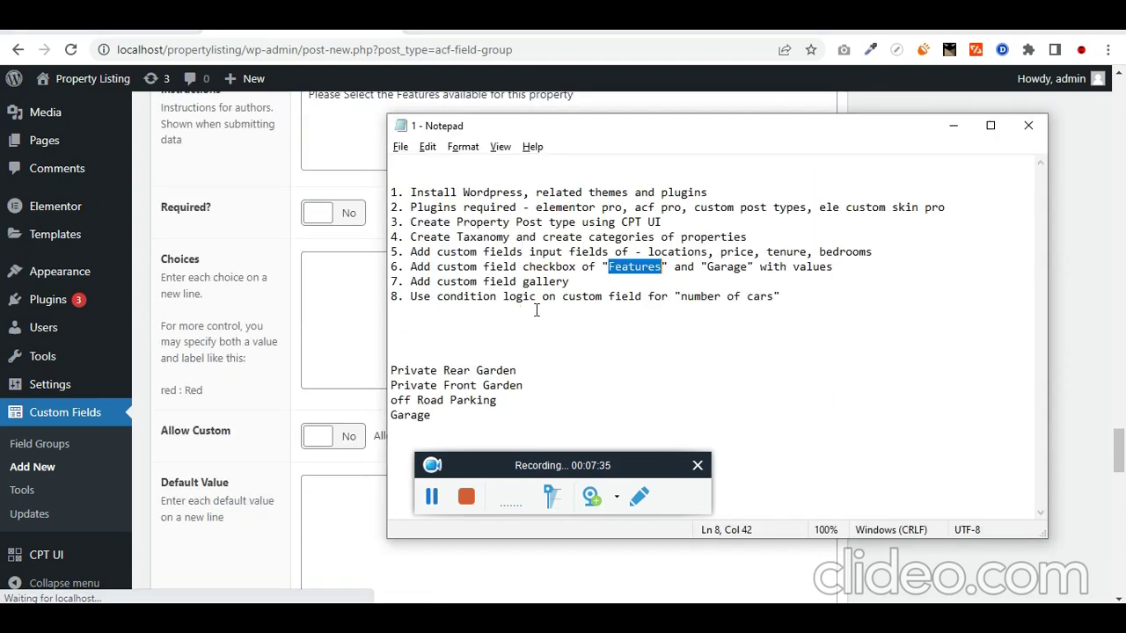
{"action": "left_click_drag", "start_coordinate": [450, 428], "coordinate": [387, 369]}
{"action": "key", "text": "ctrl+c"}
{"action": "left_click", "coordinate": [313, 292]}
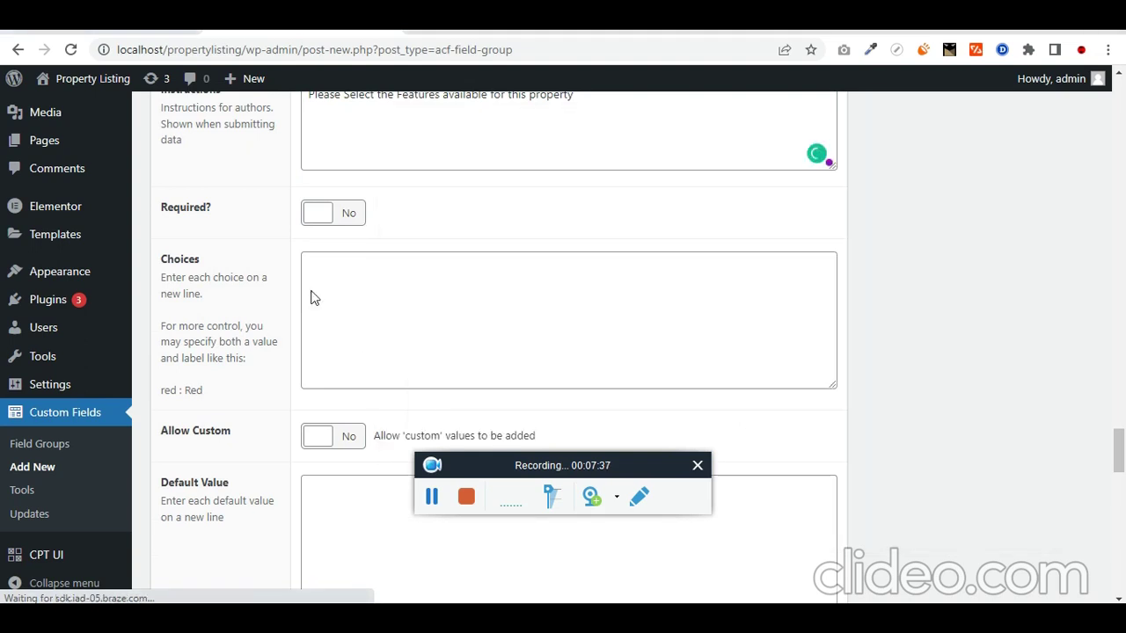
{"action": "key", "text": "ctrl+v"}
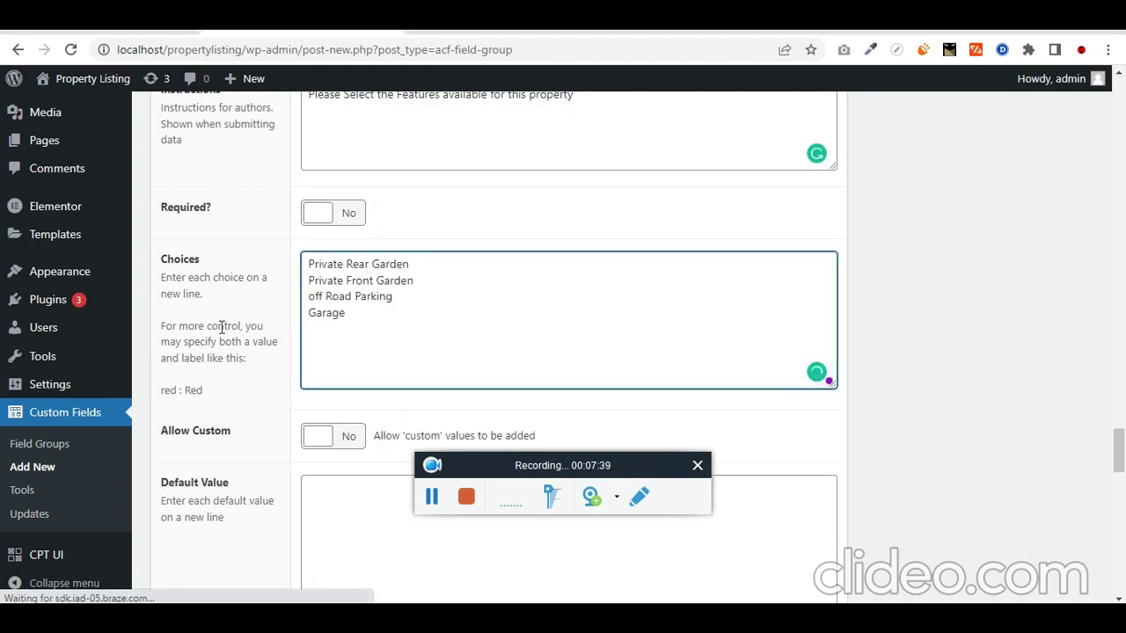
{"action": "triple_click", "coordinate": [188, 335]}
{"action": "scroll", "coordinate": [264, 334], "scroll_direction": "down", "scroll_amount": 2}
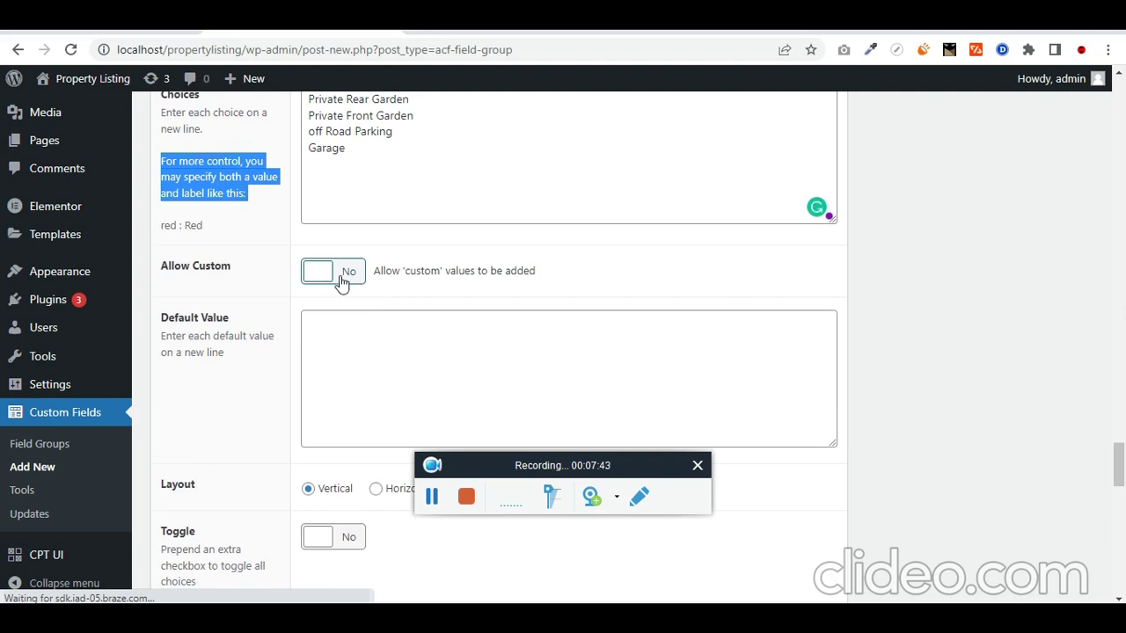
{"action": "scroll", "coordinate": [340, 280], "scroll_direction": "up", "scroll_amount": 1}
{"action": "left_click_drag", "start_coordinate": [397, 258], "coordinate": [291, 189]}
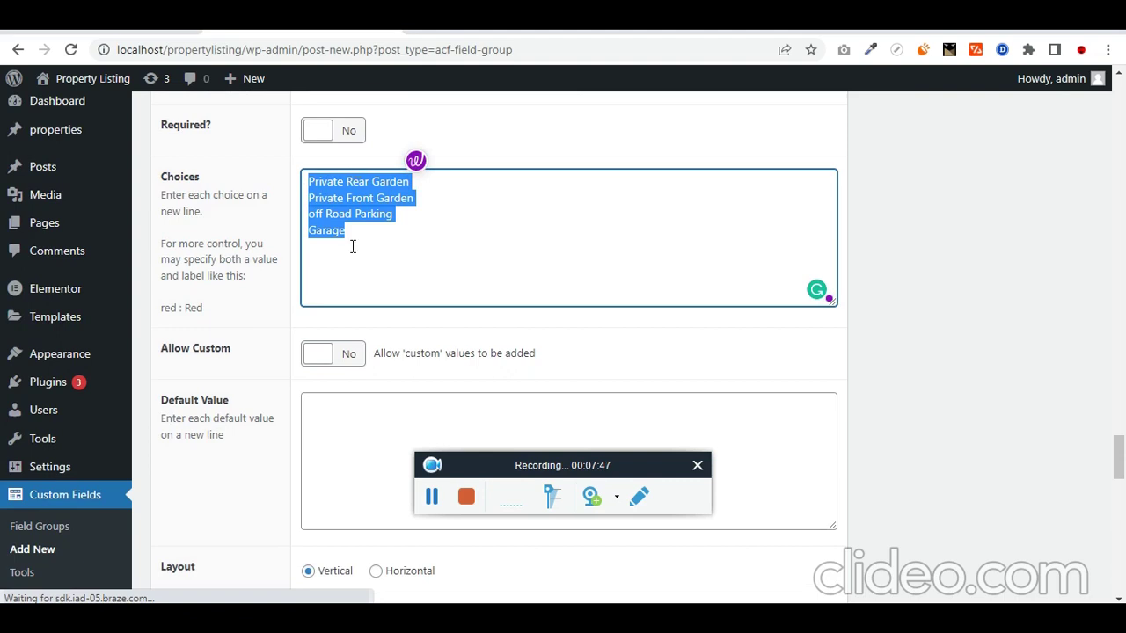
Step: Turn on Allow Custom, Save Custom and Toggle, and set the layout to Horizontal
{"action": "left_click", "coordinate": [334, 362]}
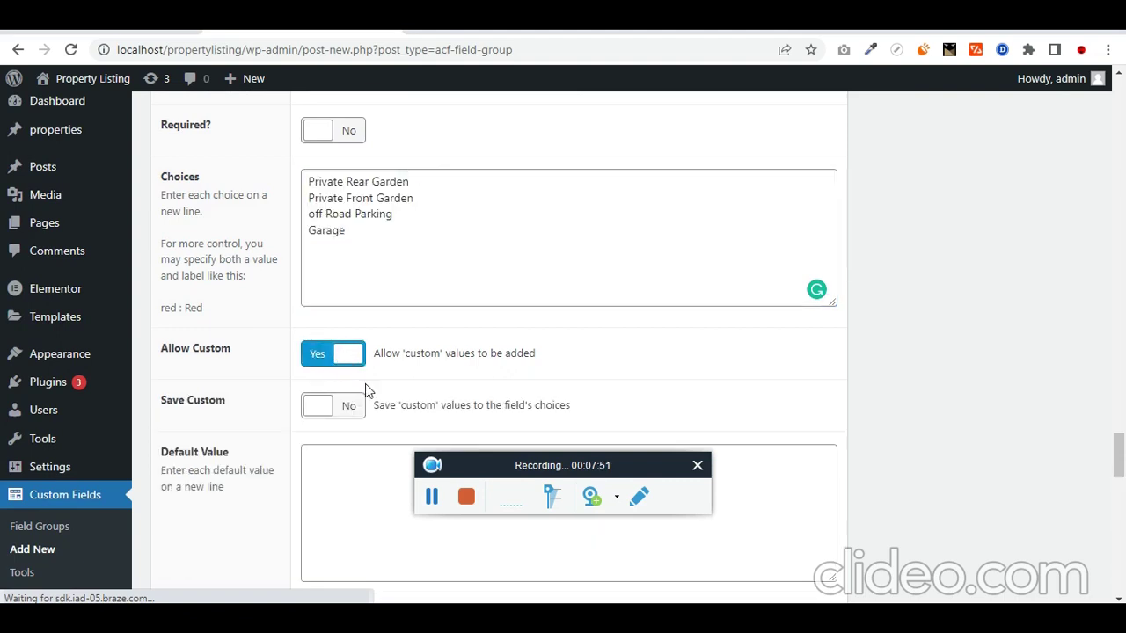
{"action": "scroll", "coordinate": [365, 378], "scroll_direction": "down", "scroll_amount": 1}
{"action": "left_click", "coordinate": [337, 330]}
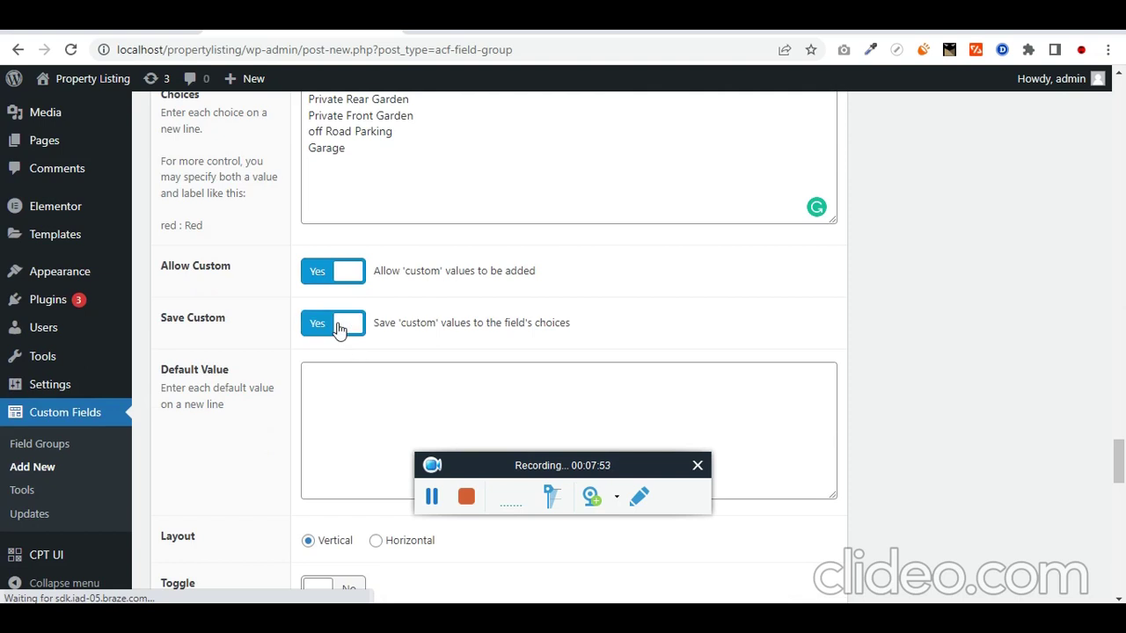
{"action": "scroll", "coordinate": [259, 334], "scroll_direction": "down", "scroll_amount": 1}
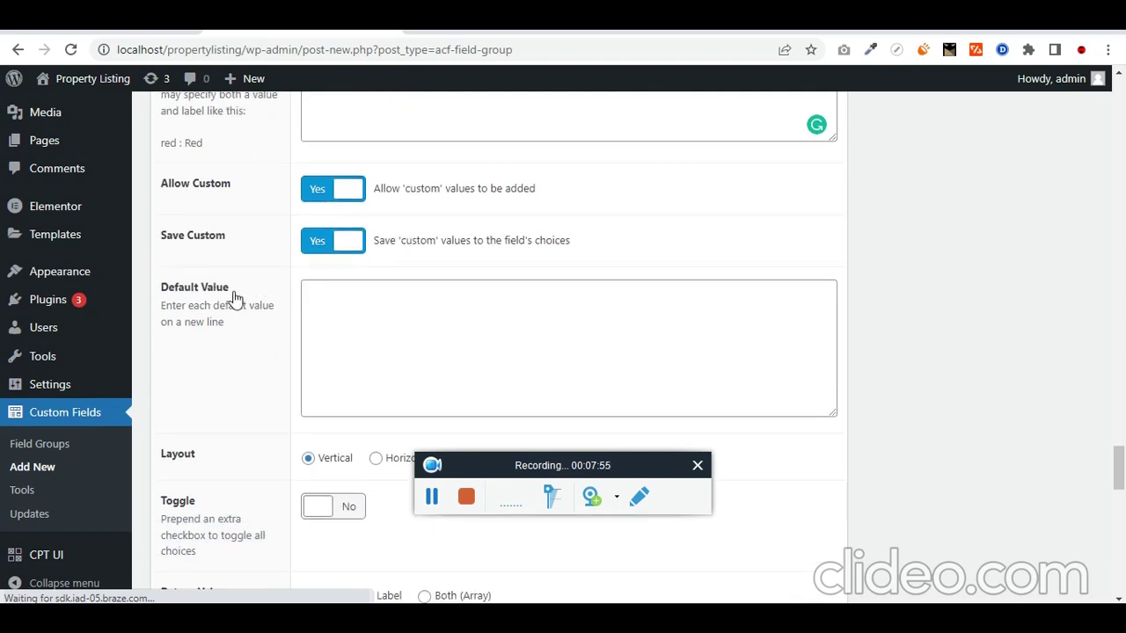
{"action": "scroll", "coordinate": [357, 333], "scroll_direction": "down", "scroll_amount": 2}
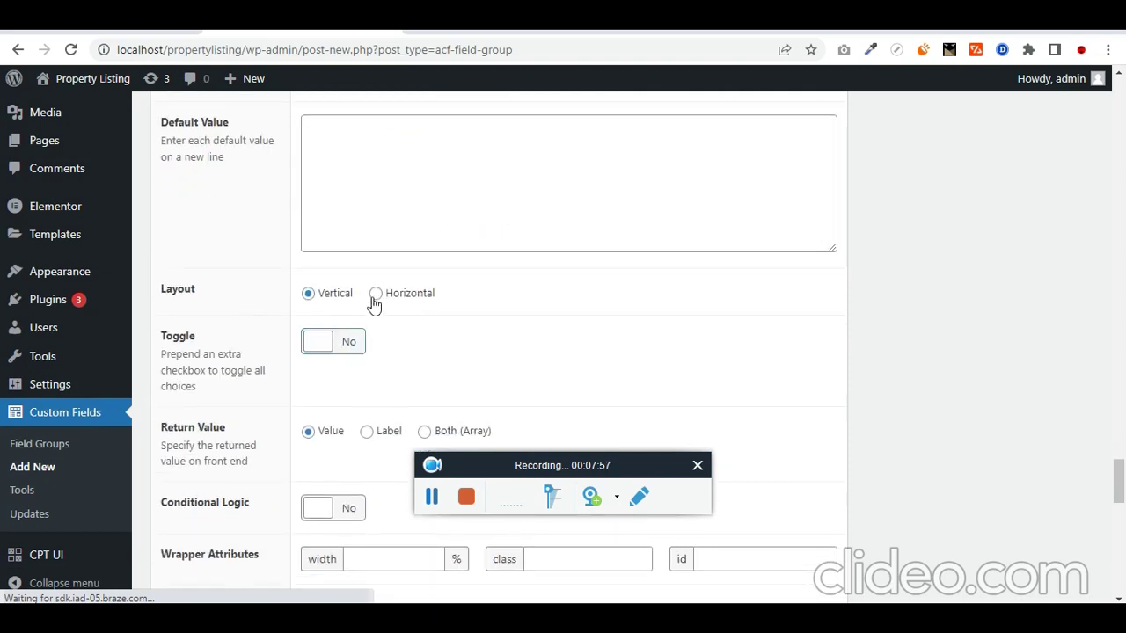
{"action": "left_click", "coordinate": [377, 294]}
{"action": "scroll", "coordinate": [212, 352], "scroll_direction": "down", "scroll_amount": 1}
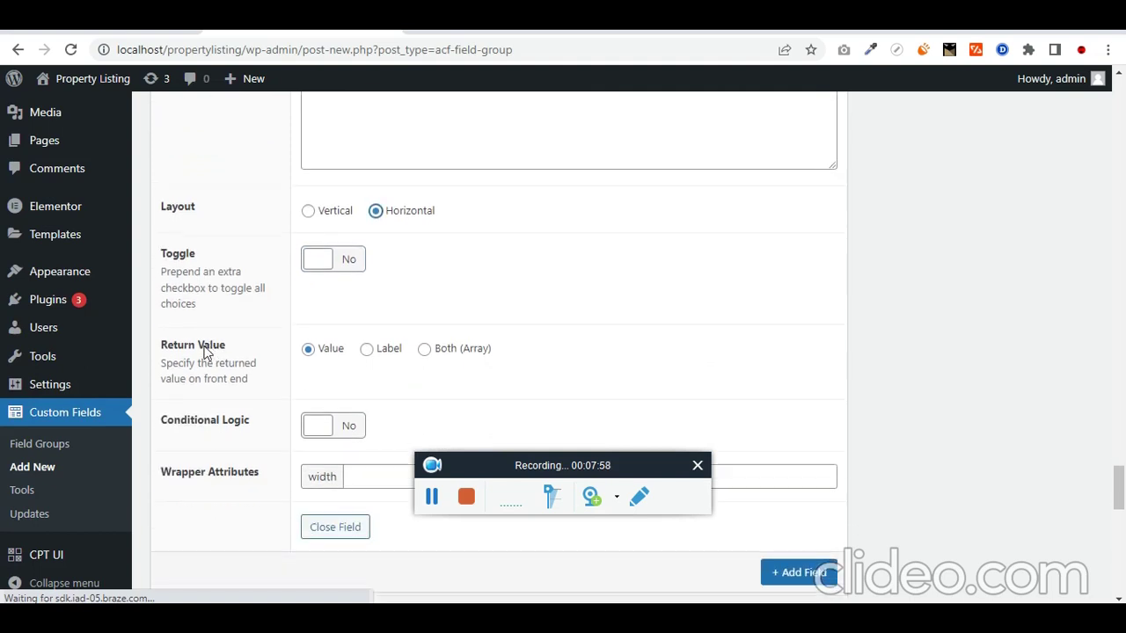
{"action": "left_click", "coordinate": [317, 264]}
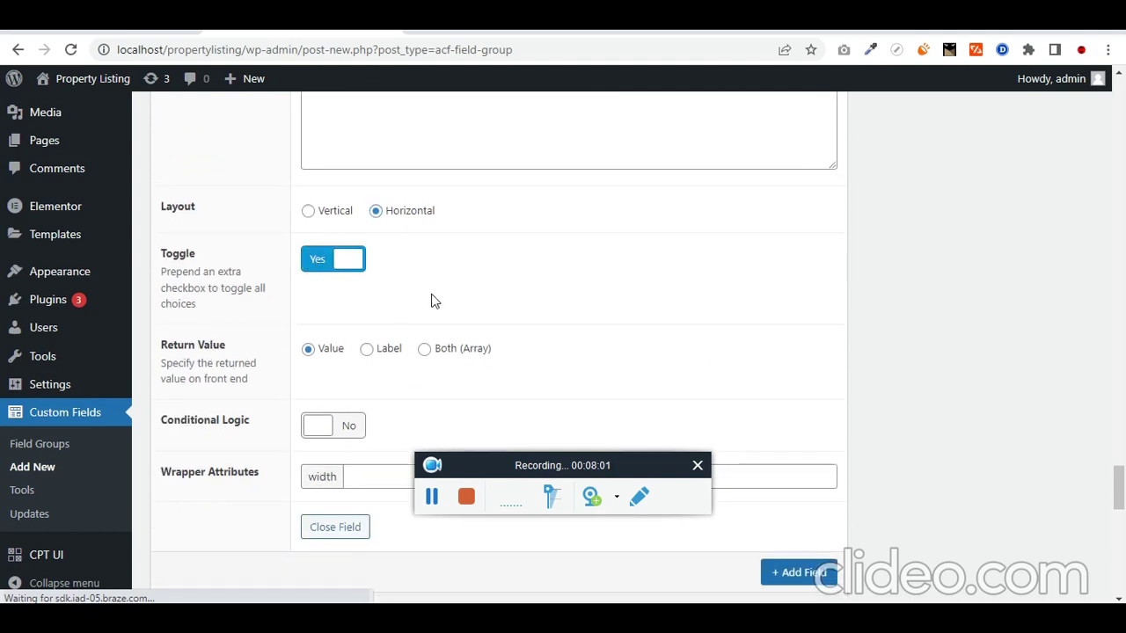
{"action": "scroll", "coordinate": [419, 307], "scroll_direction": "up", "scroll_amount": 3}
{"action": "scroll", "coordinate": [407, 314], "scroll_direction": "up", "scroll_amount": 1}
{"action": "scroll", "coordinate": [347, 317], "scroll_direction": "down", "scroll_amount": 4}
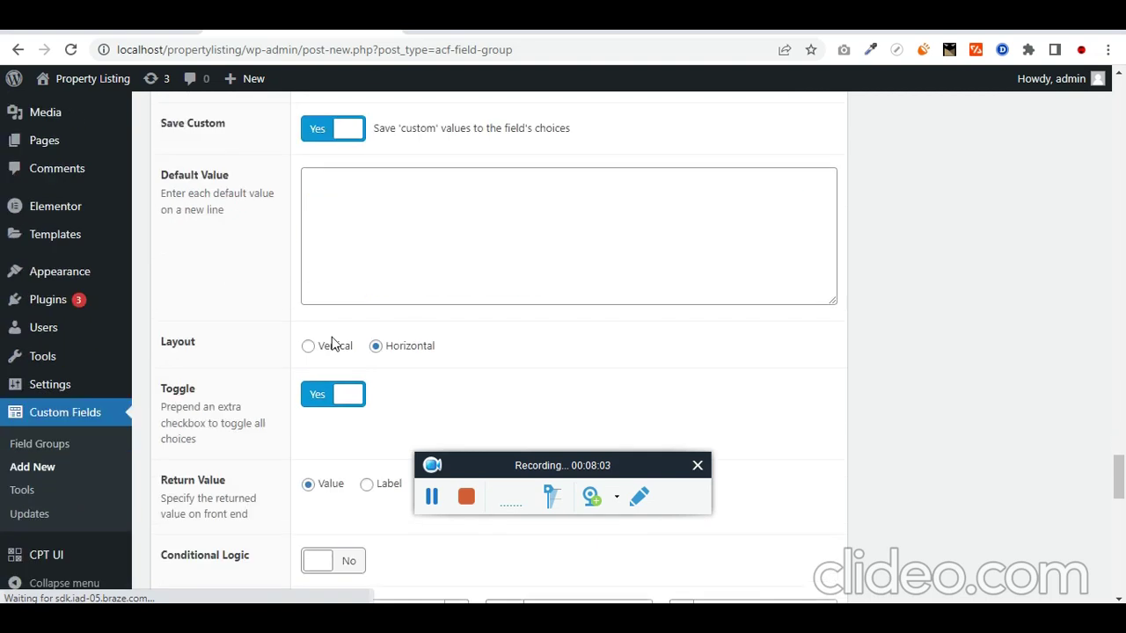
{"action": "scroll", "coordinate": [387, 308], "scroll_direction": "down", "scroll_amount": 2}
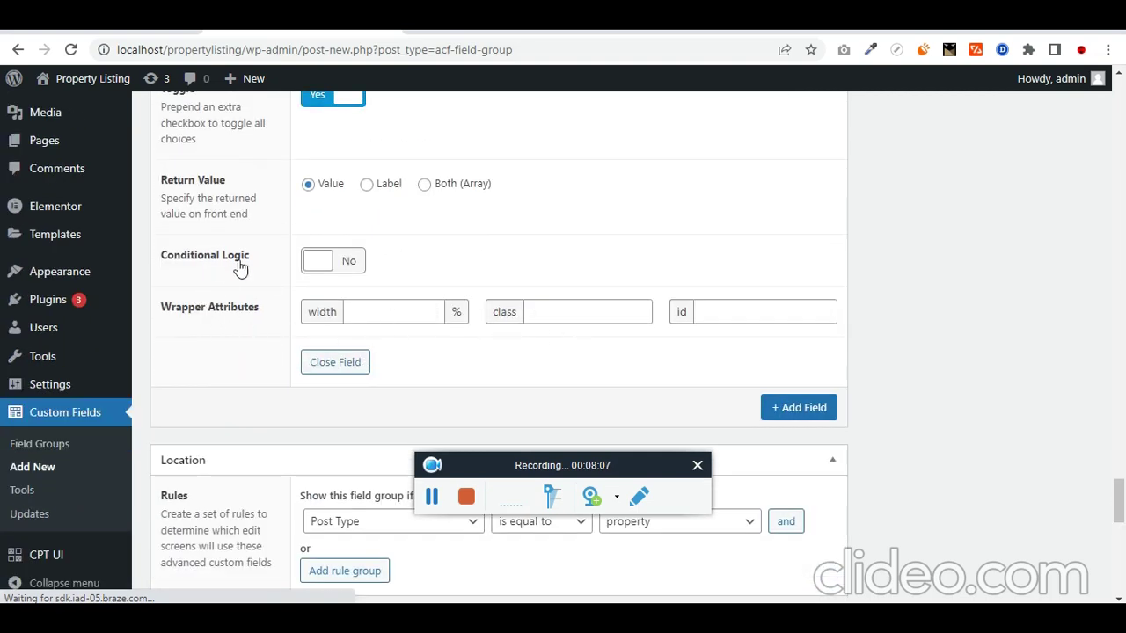
Step: Add a new field labelled 'Garage', named garage, with the Checkbox type
{"action": "left_click", "coordinate": [782, 410]}
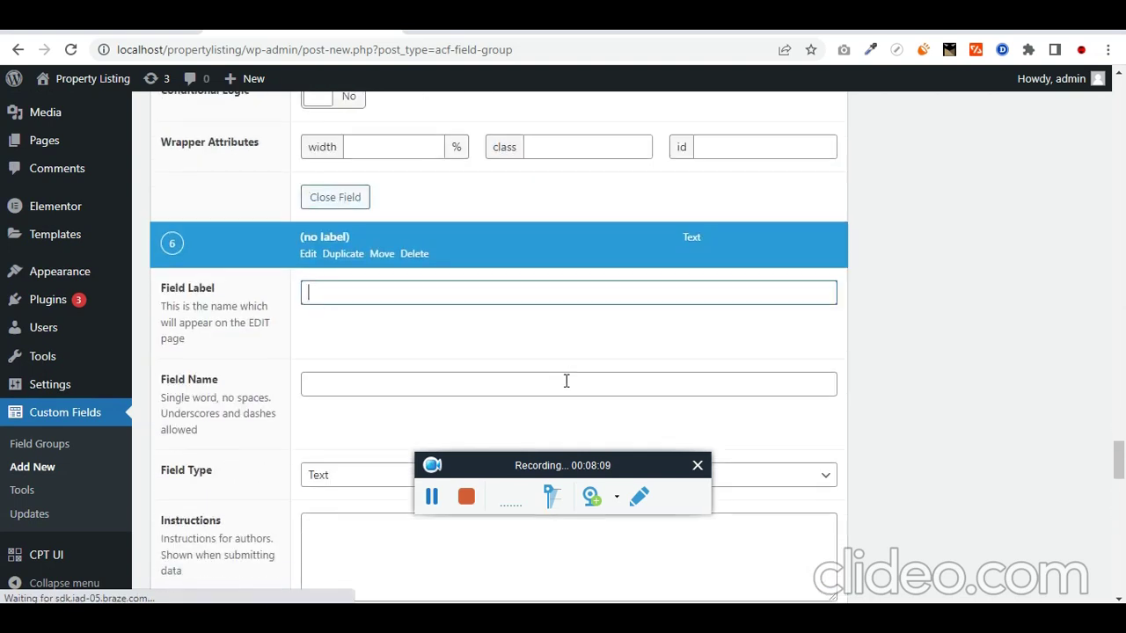
{"action": "key", "text": "alt+Tab"}
{"action": "left_click_drag", "start_coordinate": [708, 266], "coordinate": [747, 266]}
{"action": "key", "text": "ctrl+c"}
{"action": "left_click", "coordinate": [337, 291]}
{"action": "key", "text": "ctrl+v"}
{"action": "scroll", "coordinate": [385, 308], "scroll_direction": "down", "scroll_amount": 2}
{"action": "key", "text": "Tab"}
{"action": "key", "text": "Tab"}
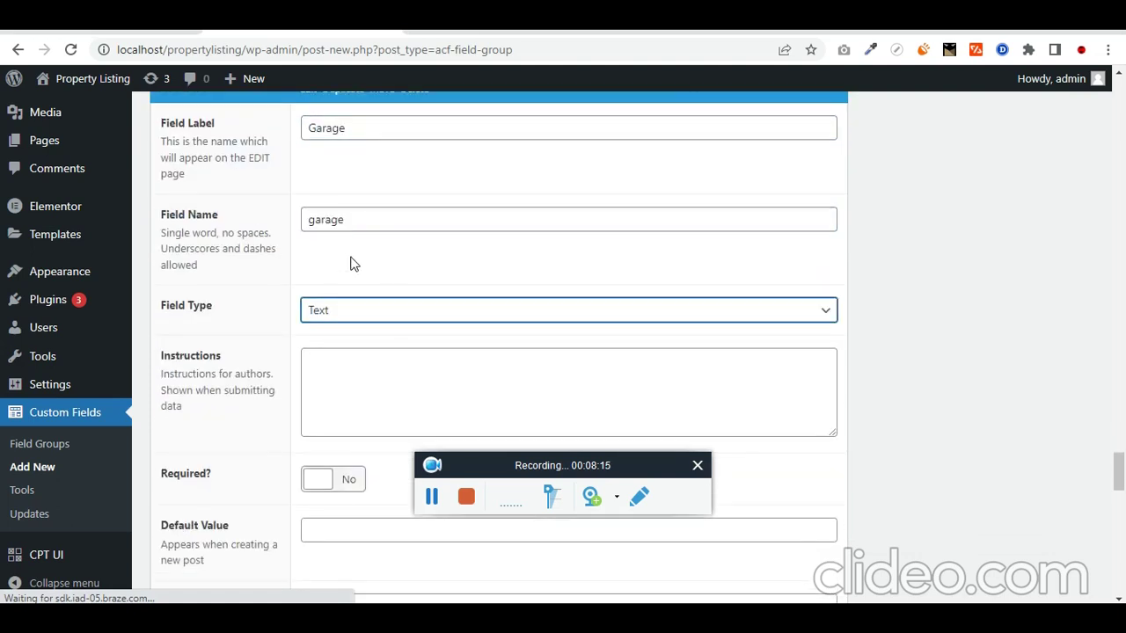
{"action": "key", "text": "c"}
{"action": "scroll", "coordinate": [364, 319], "scroll_direction": "down", "scroll_amount": 1}
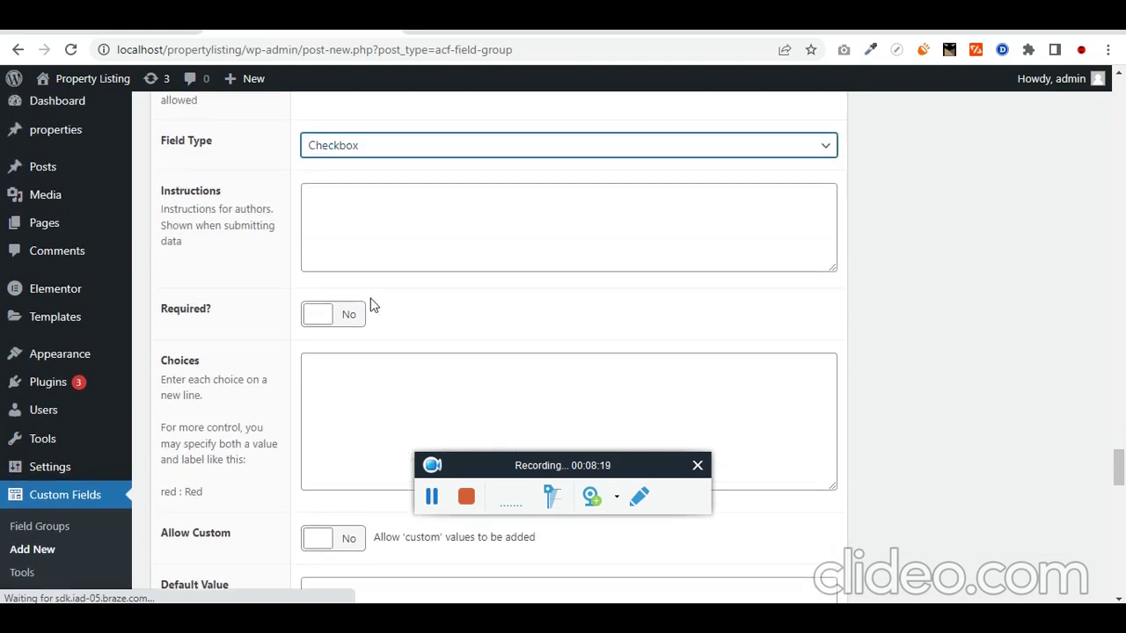
{"action": "scroll", "coordinate": [358, 289], "scroll_direction": "down", "scroll_amount": 2}
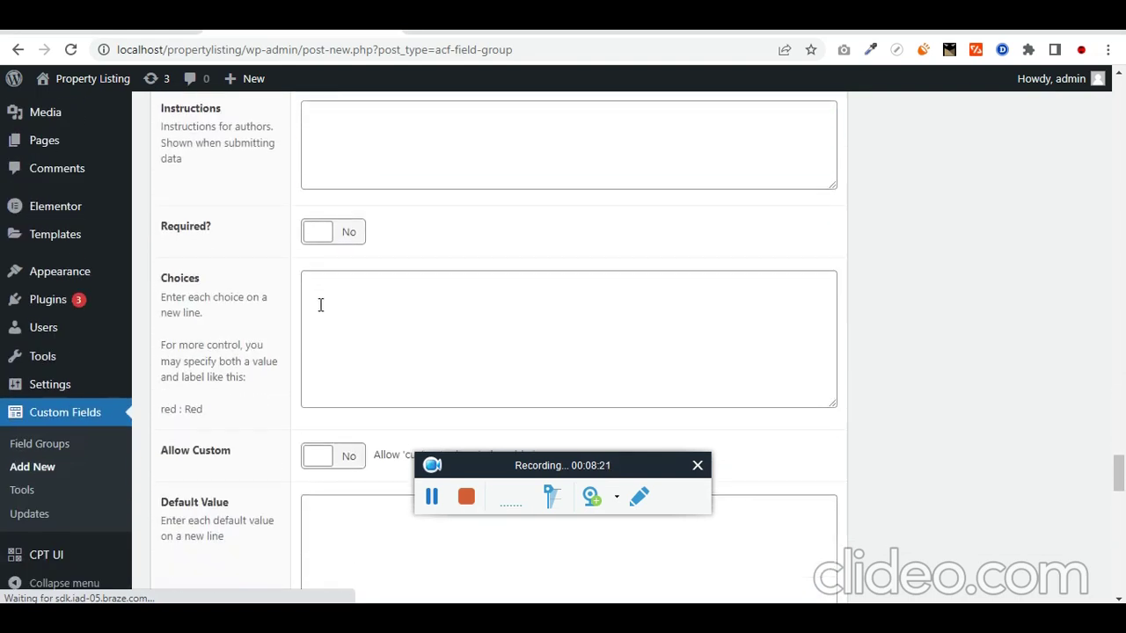
Step: Enter the Garage choices Yes and No
{"action": "key", "text": "alt+Tab"}
{"action": "key", "text": "alt+Tab"}
{"action": "left_click", "coordinate": [401, 314]}
{"action": "type", "text": "Yes"}
{"action": "key", "text": "Return"}
{"action": "type", "text": "No"}
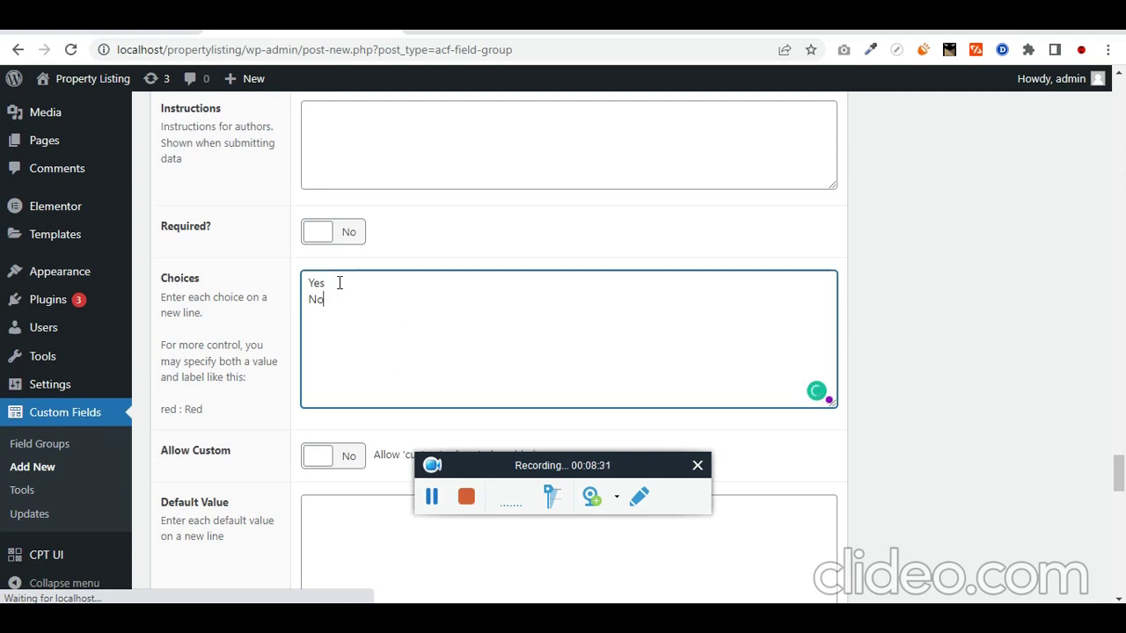
{"action": "left_click_drag", "start_coordinate": [340, 282], "coordinate": [305, 302]}
Step: Set the Garage choices to a Horizontal layout and add another new field
{"action": "scroll", "coordinate": [223, 352], "scroll_direction": "down", "scroll_amount": 1}
{"action": "scroll", "coordinate": [195, 395], "scroll_direction": "down", "scroll_amount": 4}
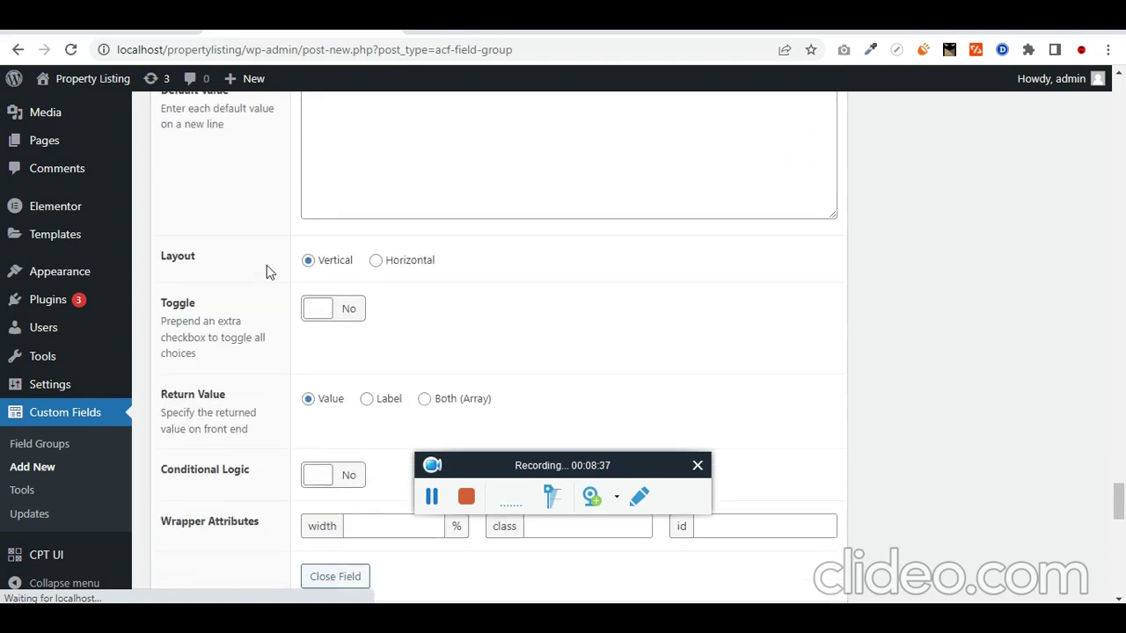
{"action": "left_click", "coordinate": [377, 262]}
{"action": "scroll", "coordinate": [241, 352], "scroll_direction": "down", "scroll_amount": 2}
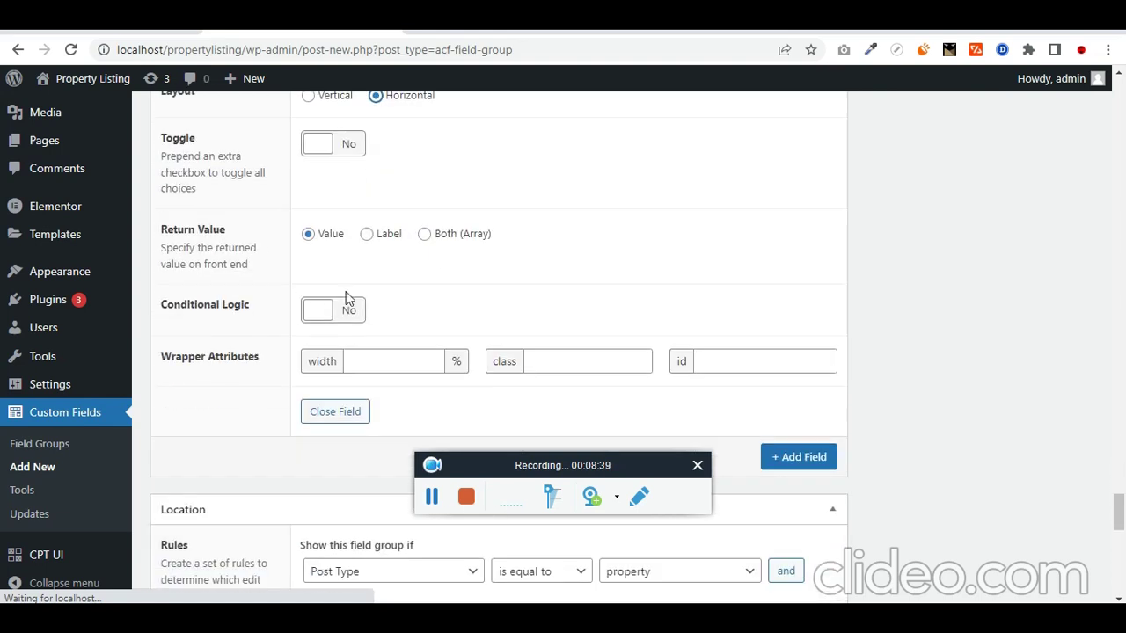
{"action": "scroll", "coordinate": [322, 402], "scroll_direction": "down", "scroll_amount": 2}
{"action": "left_click", "coordinate": [798, 291]}
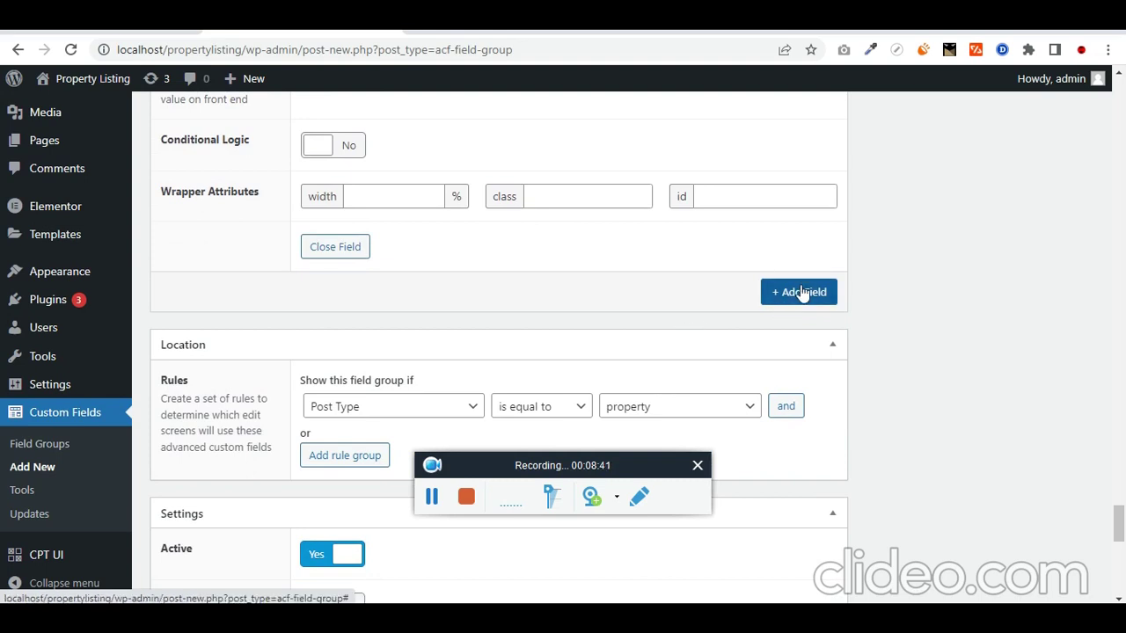
Step: Paste 'number of cars can be Parkable' from the notes as the label, capitalising it
{"action": "key", "text": "alt+Tab"}
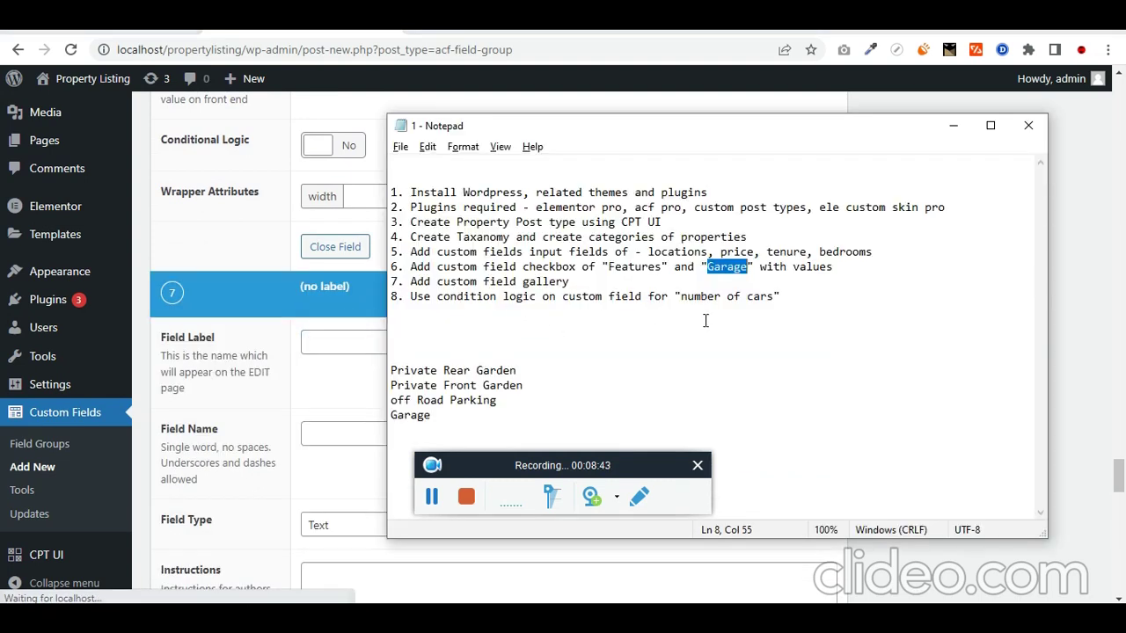
{"action": "left_click_drag", "start_coordinate": [681, 297], "coordinate": [774, 297]}
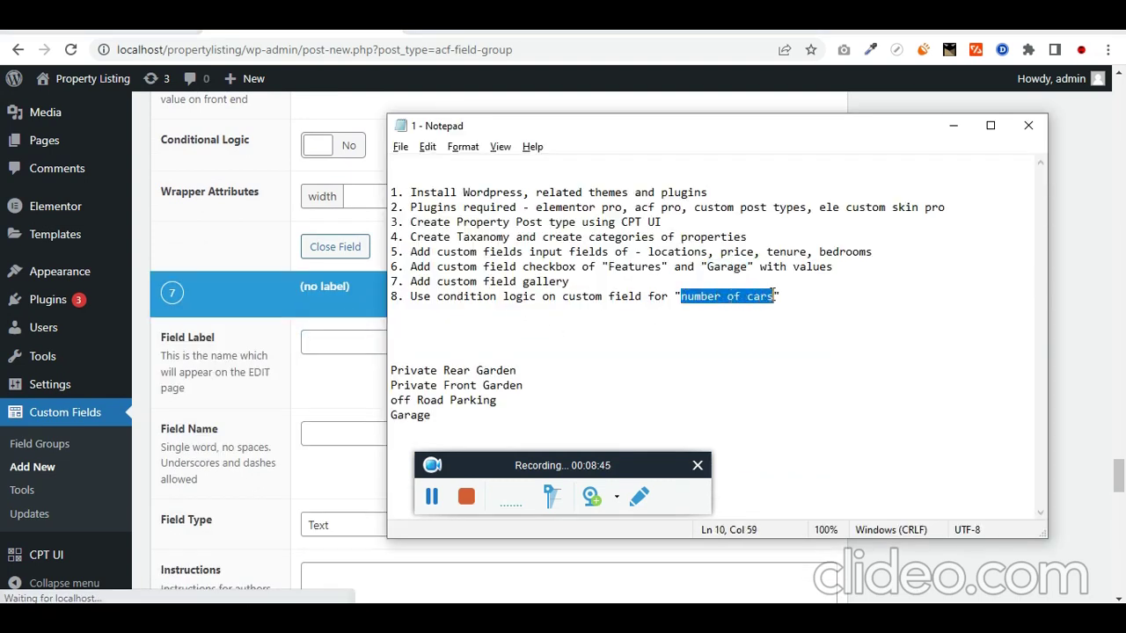
{"action": "key", "text": "ctrl+c"}
{"action": "left_click", "coordinate": [354, 345]}
{"action": "key", "text": "ctrl+v"}
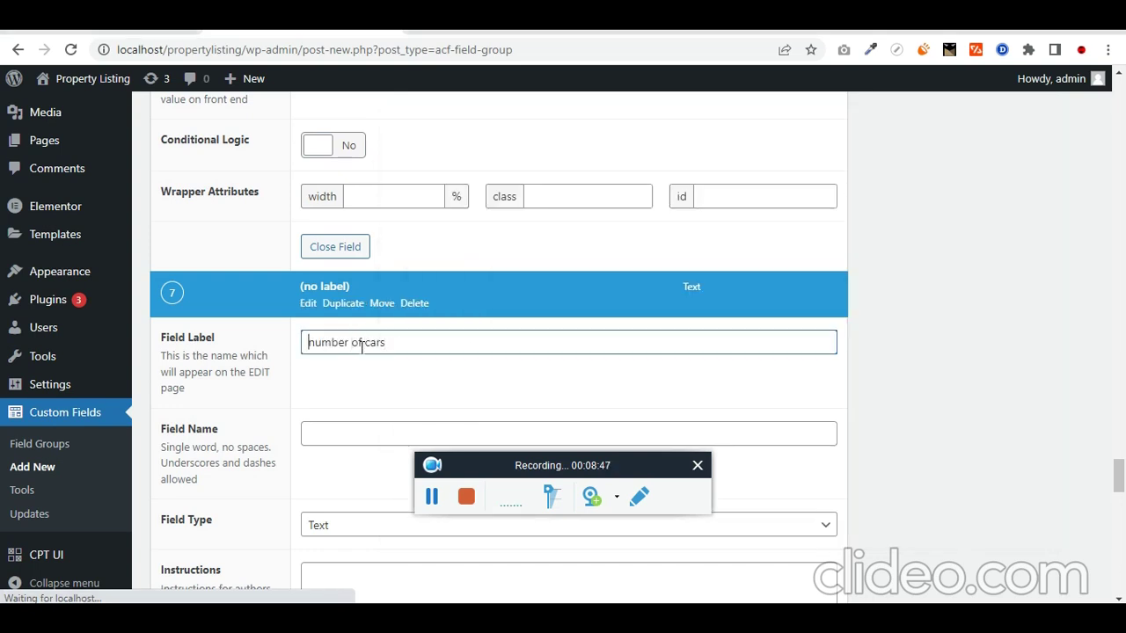
{"action": "key", "text": "BackSpace"}
{"action": "type", "text": "N"}
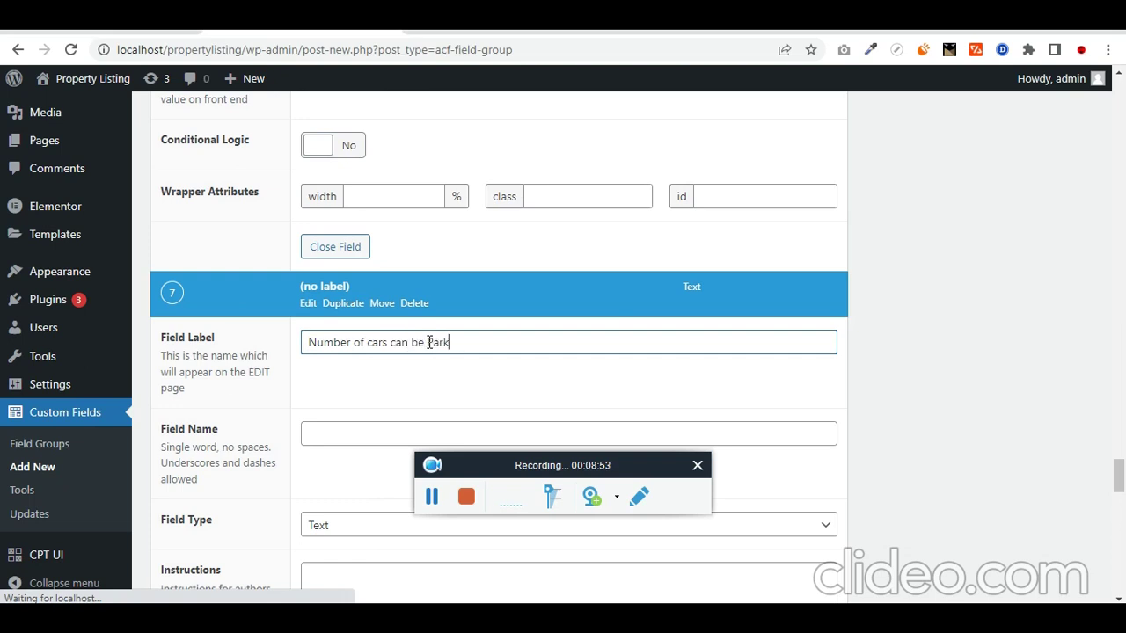
{"action": "scroll", "coordinate": [428, 342], "scroll_direction": "down", "scroll_amount": 1}
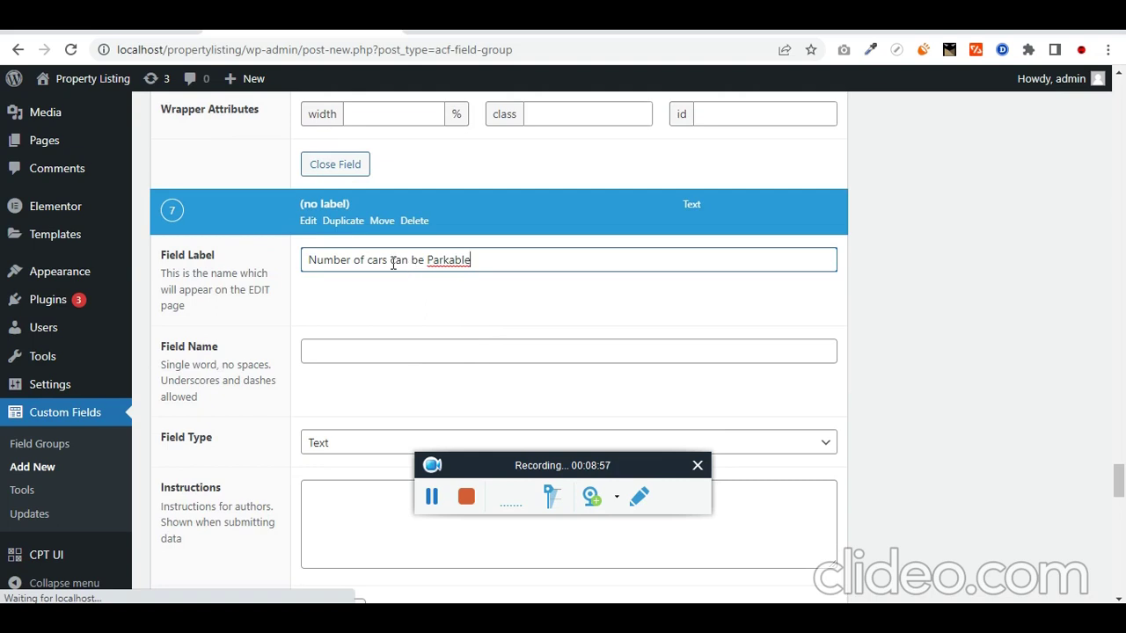
Step: Copy the label into Instructions as 'Number of cars can be Parkable'
{"action": "key", "text": "ctrl+a"}
{"action": "key", "text": "ctrl+c"}
{"action": "scroll", "coordinate": [343, 401], "scroll_direction": "down", "scroll_amount": 1}
{"action": "left_click", "coordinate": [375, 407]}
{"action": "key", "text": "ctrl+v"}
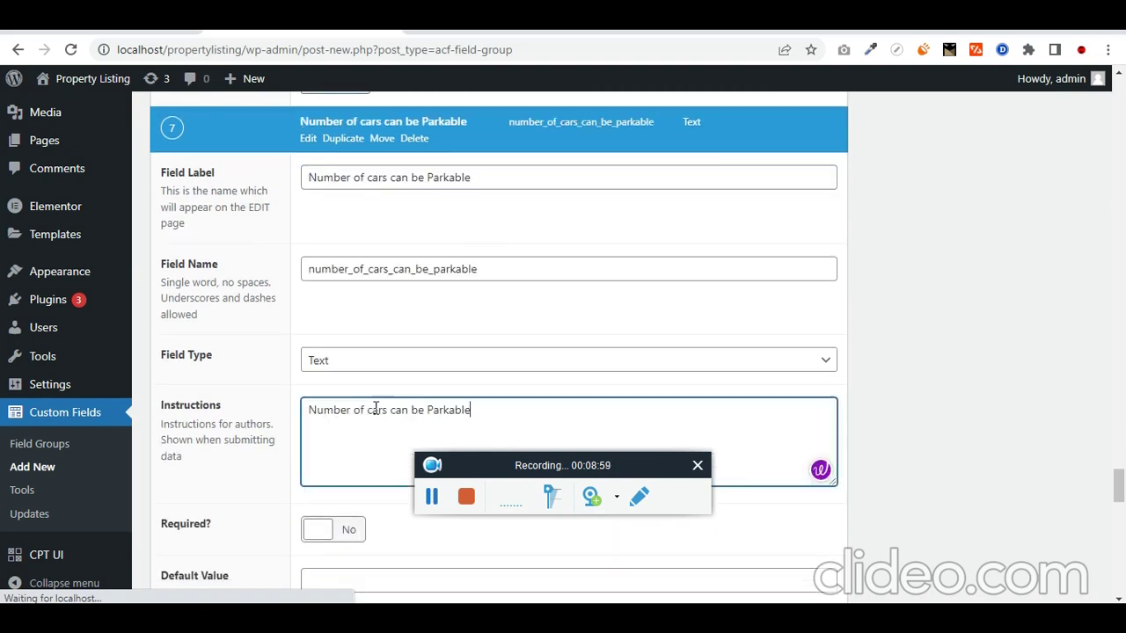
Step: Trim the label to 'Number of cars' and the field name to number_of_cars
{"action": "scroll", "coordinate": [387, 370], "scroll_direction": "up", "scroll_amount": 1}
{"action": "left_click_drag", "start_coordinate": [392, 259], "coordinate": [516, 259]}
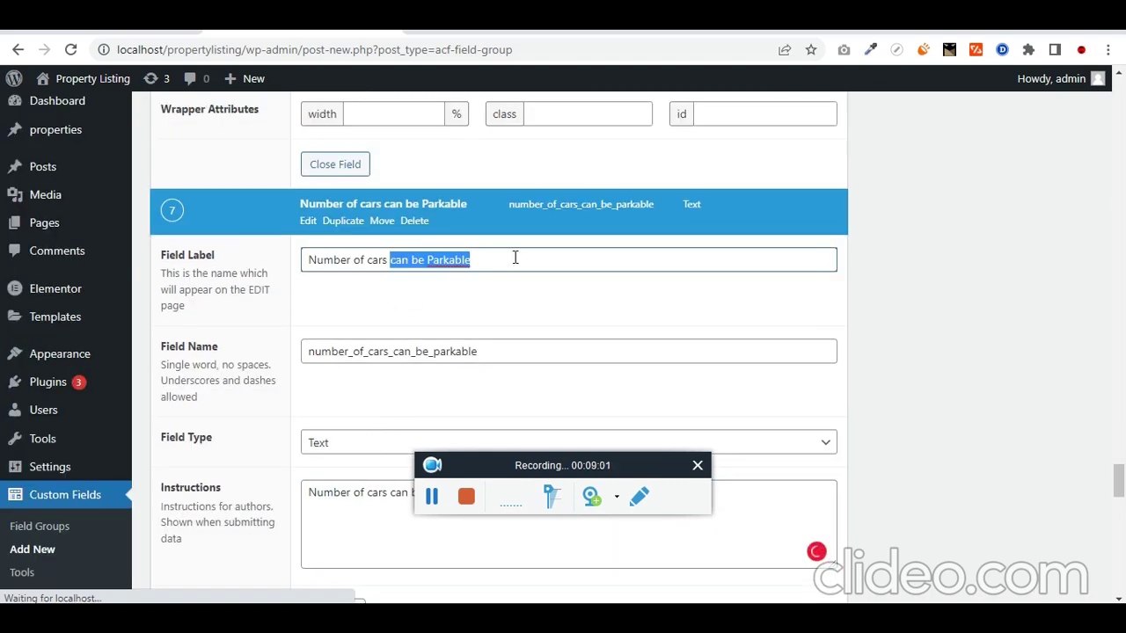
{"action": "key", "text": "BackSpace"}
{"action": "key", "text": "Tab"}
{"action": "key", "text": "Tab"}
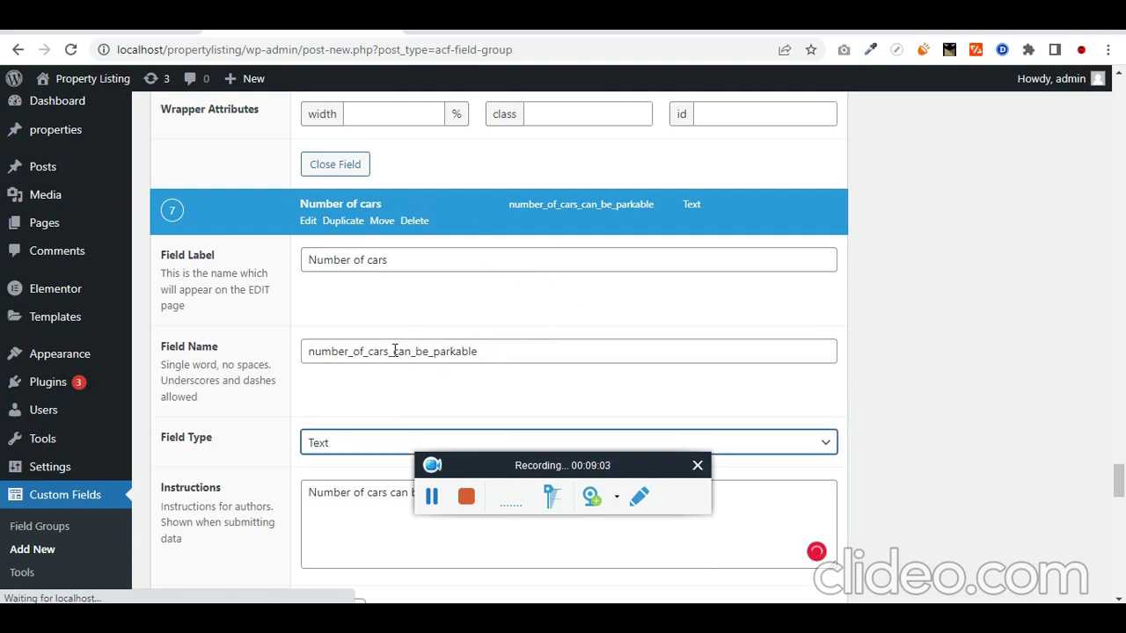
{"action": "double_click", "coordinate": [394, 351]}
{"action": "left_click", "coordinate": [455, 356]}
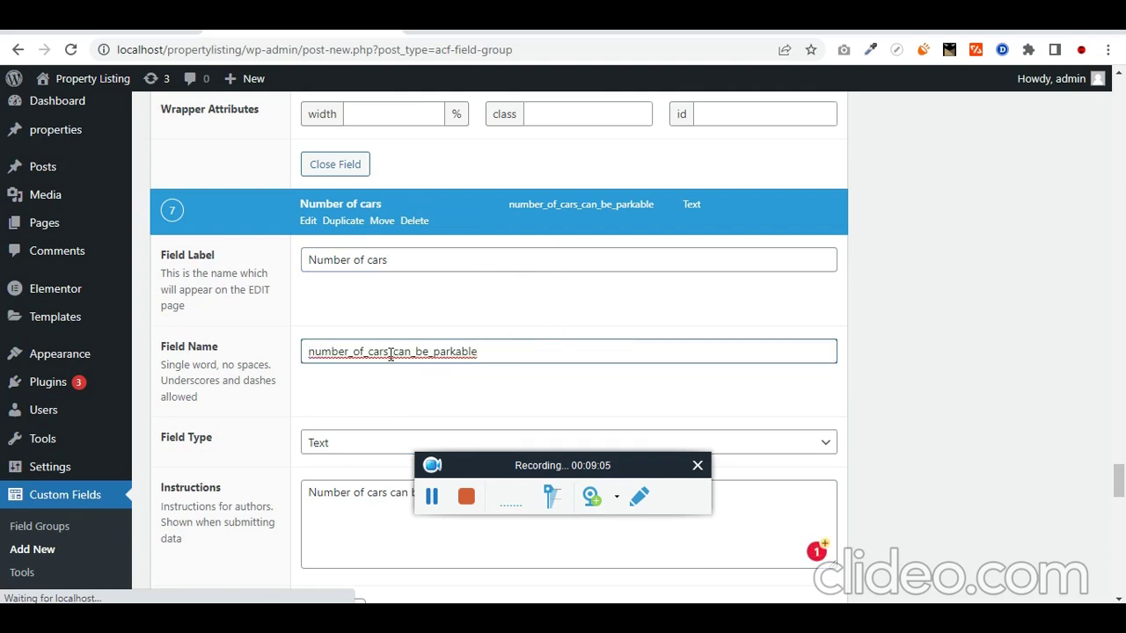
{"action": "left_click_drag", "start_coordinate": [390, 353], "coordinate": [438, 363]}
{"action": "key", "text": "BackSpace"}
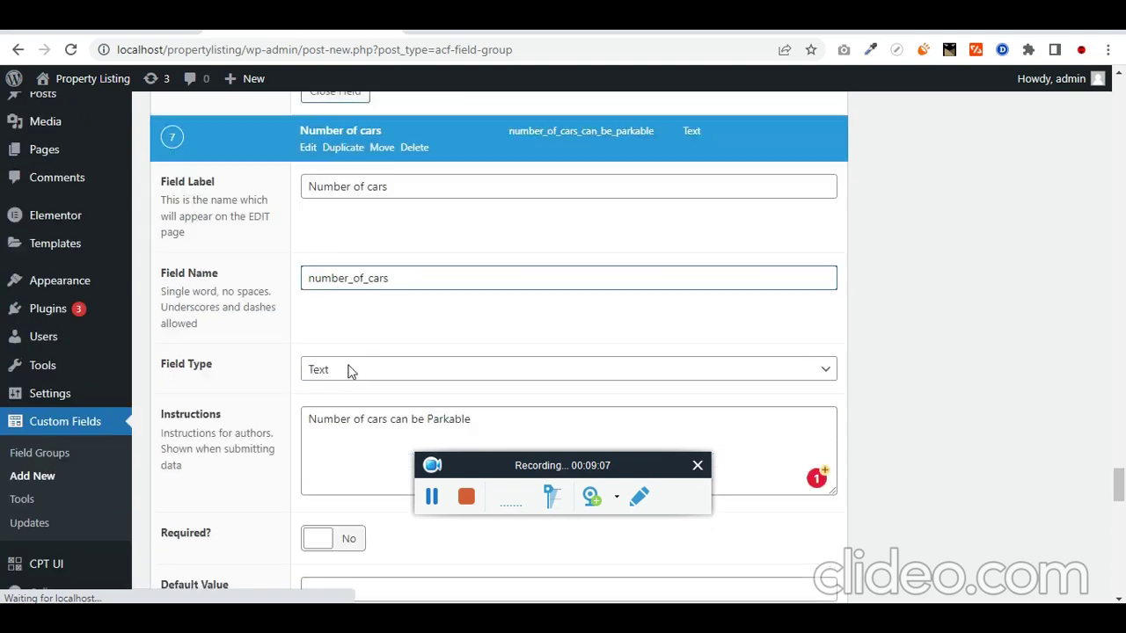
{"action": "scroll", "coordinate": [349, 369], "scroll_direction": "down", "scroll_amount": 2}
Step: Change the Number of cars field type to Number
{"action": "left_click", "coordinate": [344, 287]}
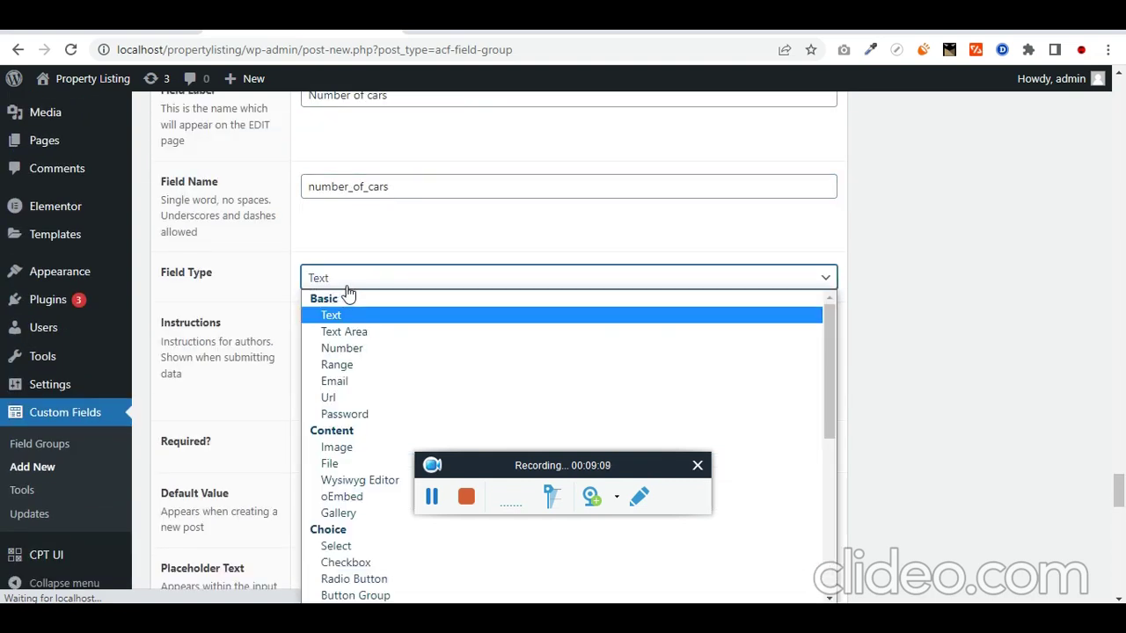
{"action": "left_click", "coordinate": [357, 344]}
{"action": "scroll", "coordinate": [250, 337], "scroll_direction": "down", "scroll_amount": 1}
{"action": "scroll", "coordinate": [250, 337], "scroll_direction": "down", "scroll_amount": 2}
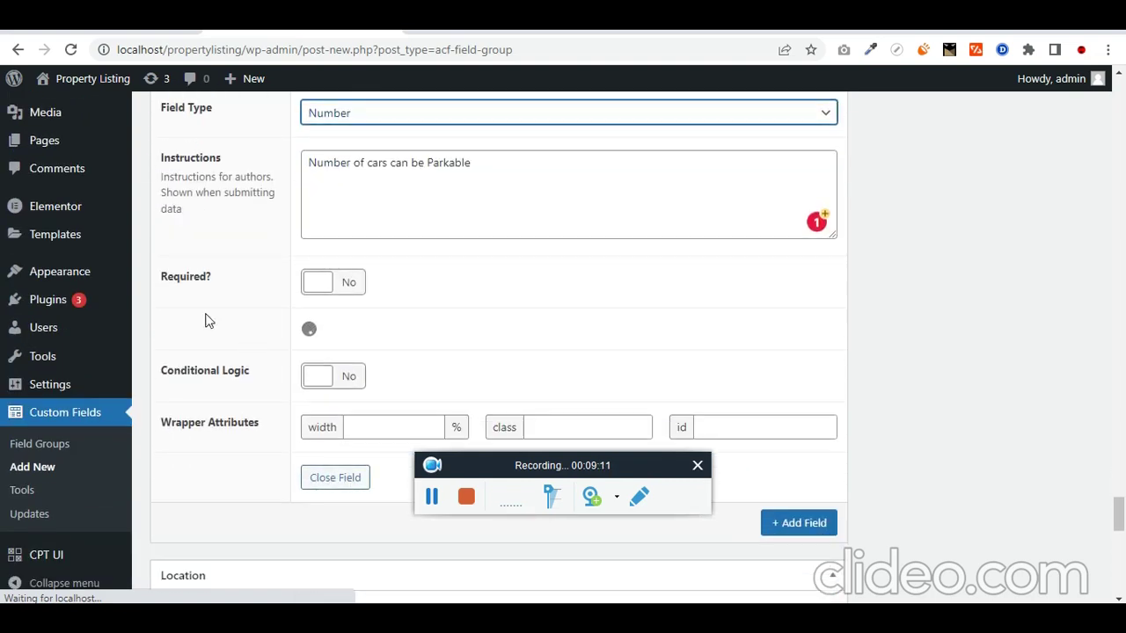
{"action": "scroll", "coordinate": [260, 322], "scroll_direction": "down", "scroll_amount": 5}
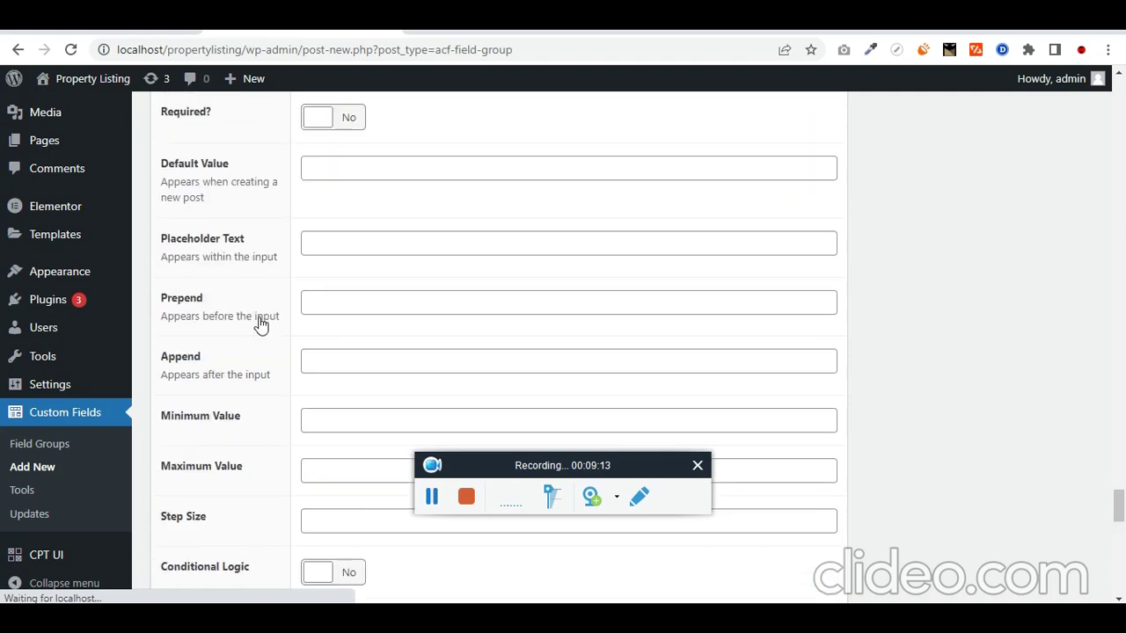
Step: Add conditional logic showing it only when Garage is equal to Yes, then add another field
{"action": "left_click", "coordinate": [331, 338]}
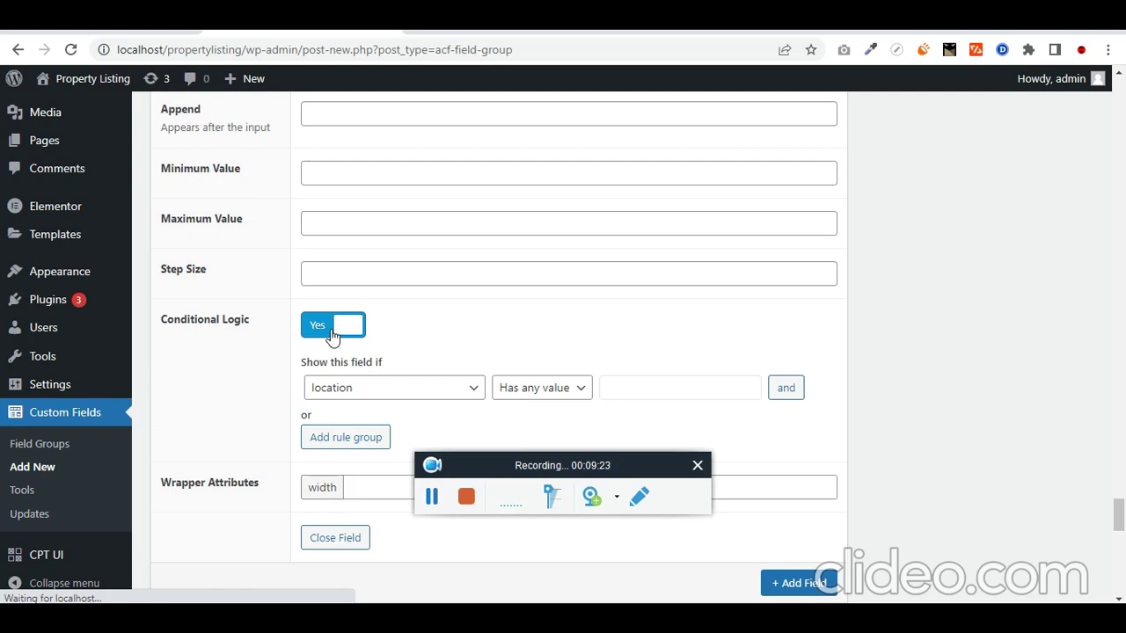
{"action": "left_click", "coordinate": [330, 388]}
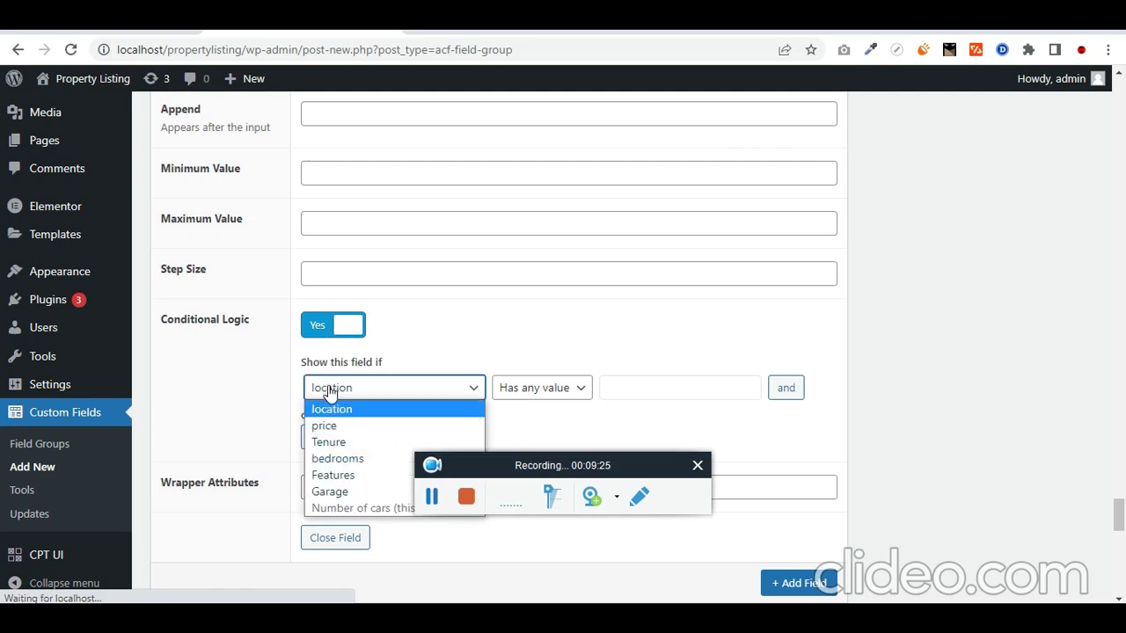
{"action": "left_click", "coordinate": [339, 491]}
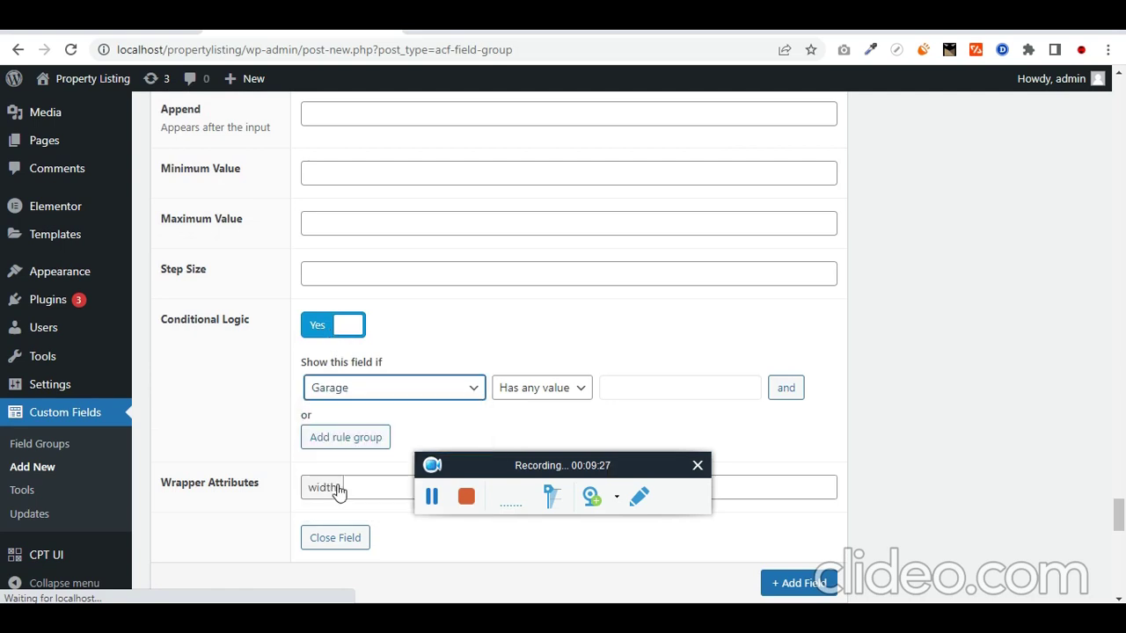
{"action": "left_click", "coordinate": [557, 393]}
{"action": "scroll", "coordinate": [563, 394], "scroll_direction": "down", "scroll_amount": 2}
{"action": "left_click", "coordinate": [563, 229]}
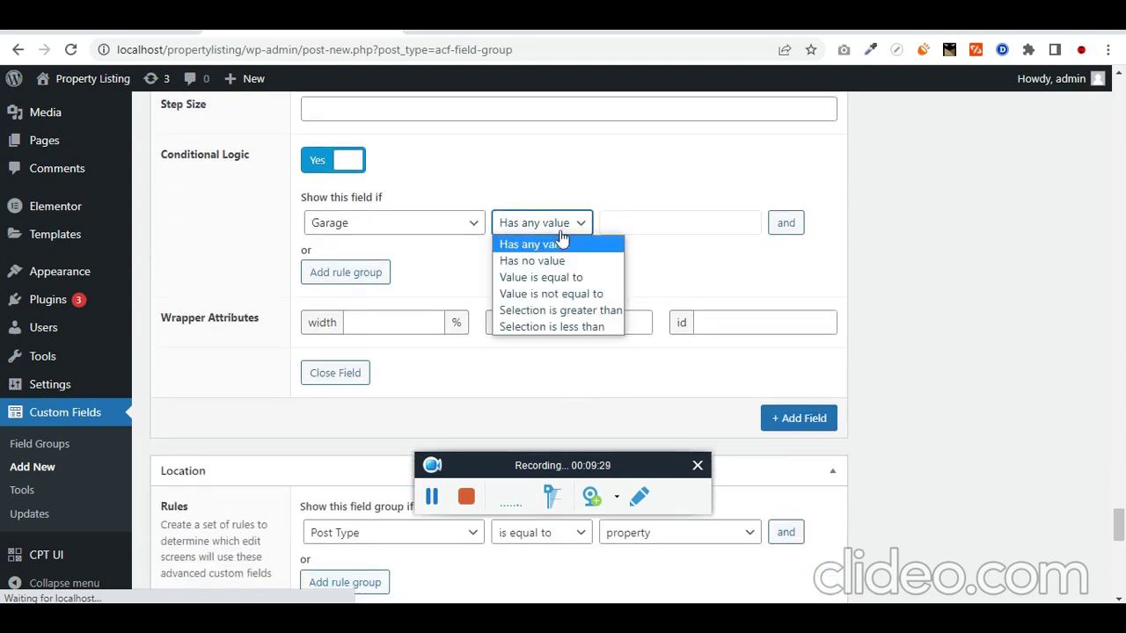
{"action": "left_click", "coordinate": [565, 278]}
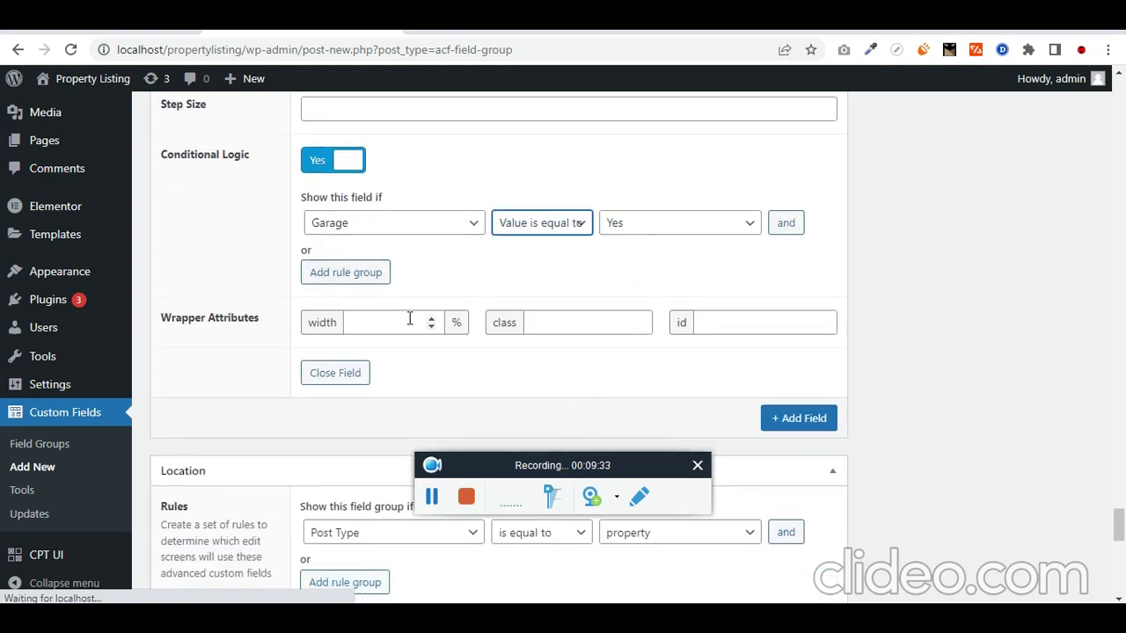
{"action": "left_click", "coordinate": [784, 418]}
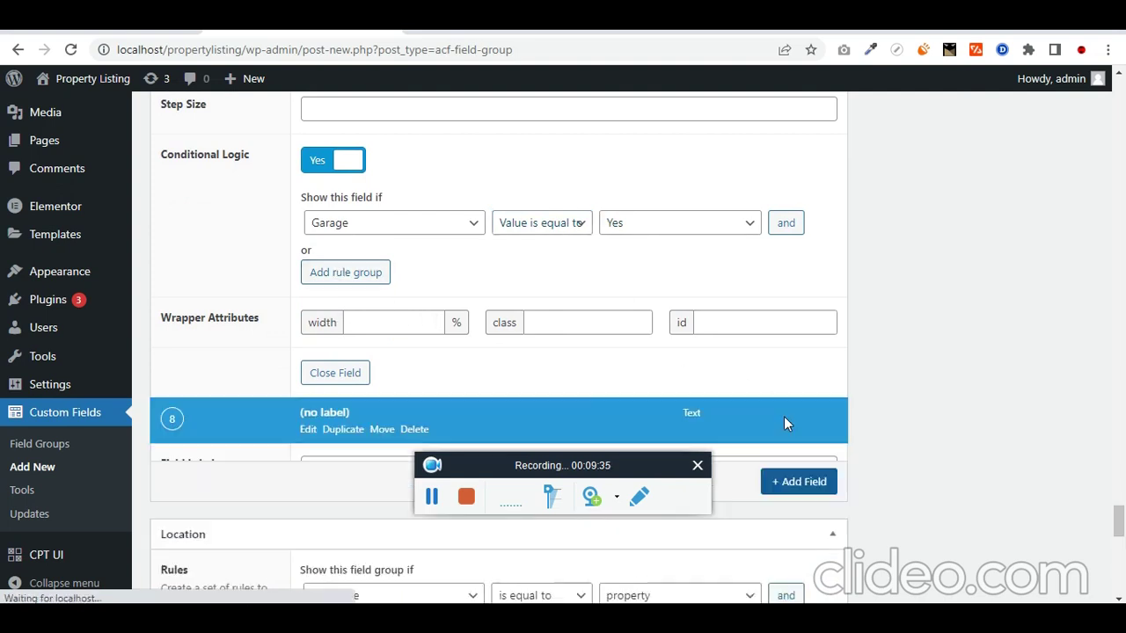
Step: Copy 'gallery' from the notes as the eighth field's label, auto-filling the name gallery
{"action": "key", "text": "alt+Tab"}
{"action": "left_click", "coordinate": [629, 296]}
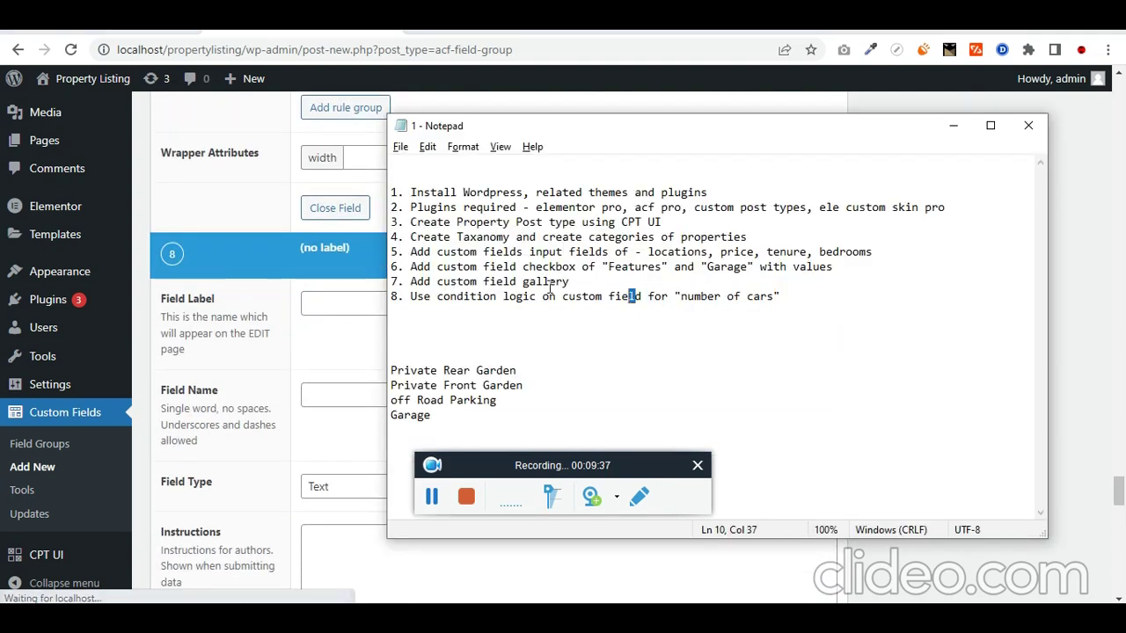
{"action": "left_click", "coordinate": [525, 281]}
{"action": "left_click_drag", "start_coordinate": [525, 282], "coordinate": [569, 281]}
{"action": "key", "text": "ctrl+c"}
{"action": "key", "text": "alt+Tab"}
{"action": "key", "text": "ctrl+v"}
{"action": "key", "text": "Tab"}
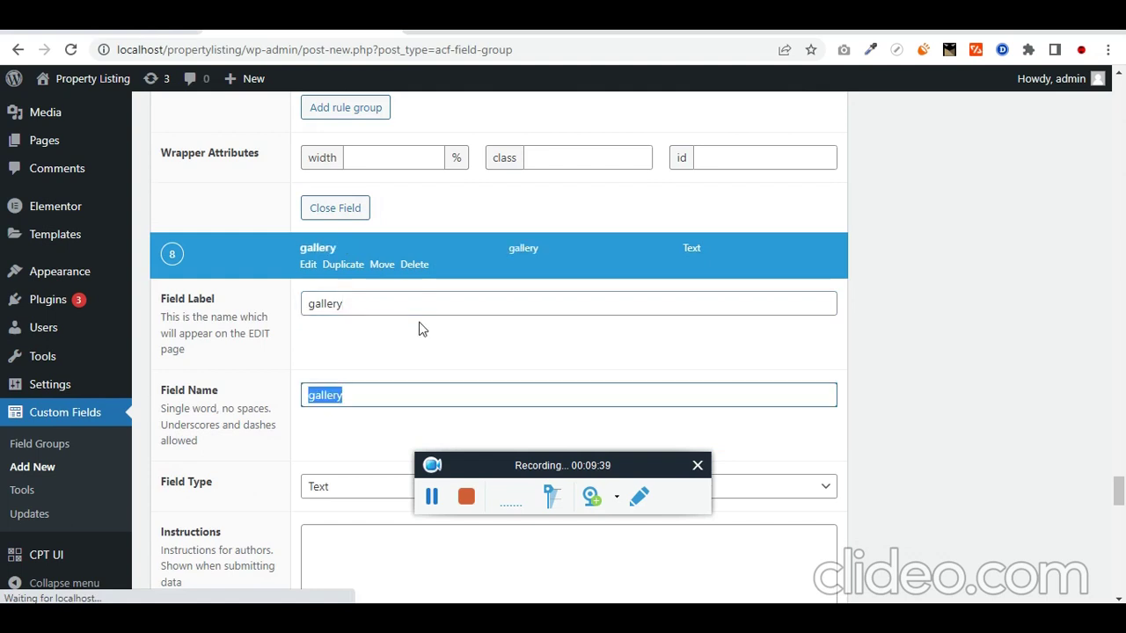
{"action": "scroll", "coordinate": [393, 375], "scroll_direction": "down", "scroll_amount": 3}
Step: Set the field type to Gallery and review its Image Array and Medium preview settings
{"action": "key", "text": "Tab"}
{"action": "key", "text": "g"}
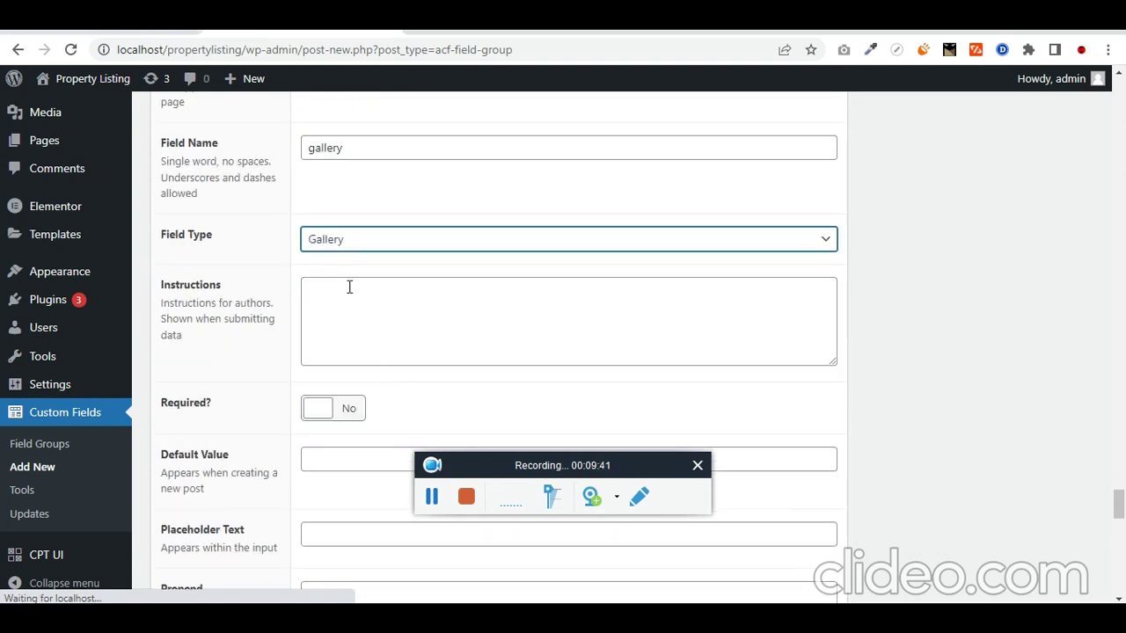
{"action": "scroll", "coordinate": [217, 299], "scroll_direction": "down", "scroll_amount": 2}
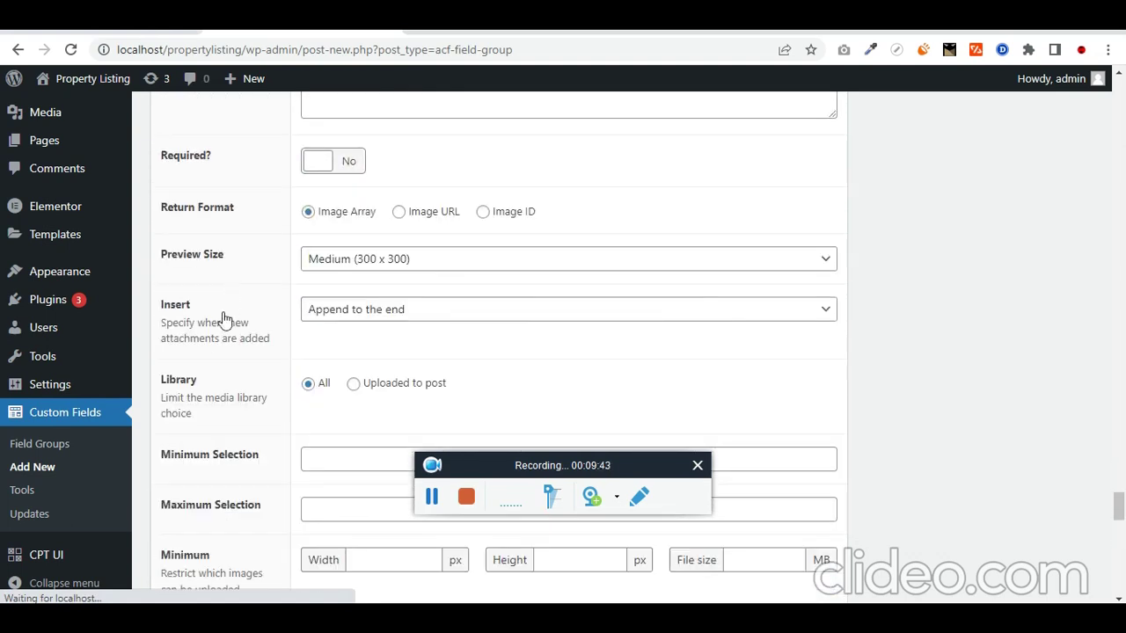
{"action": "scroll", "coordinate": [253, 268], "scroll_direction": "up", "scroll_amount": 1}
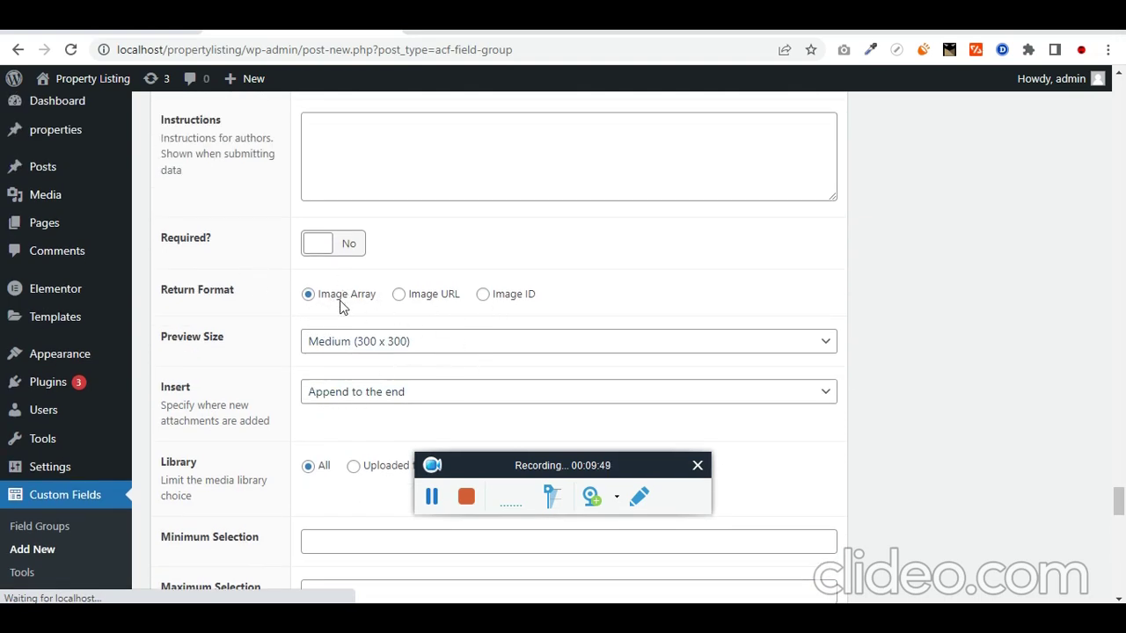
{"action": "scroll", "coordinate": [352, 306], "scroll_direction": "down", "scroll_amount": 1}
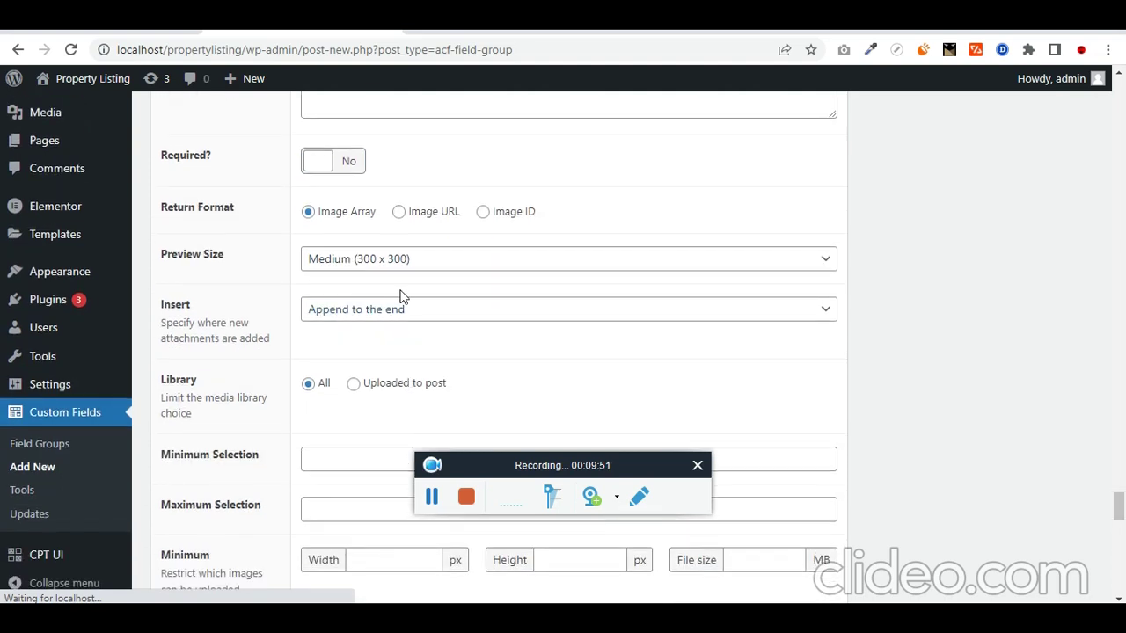
{"action": "scroll", "coordinate": [402, 296], "scroll_direction": "down", "scroll_amount": 1}
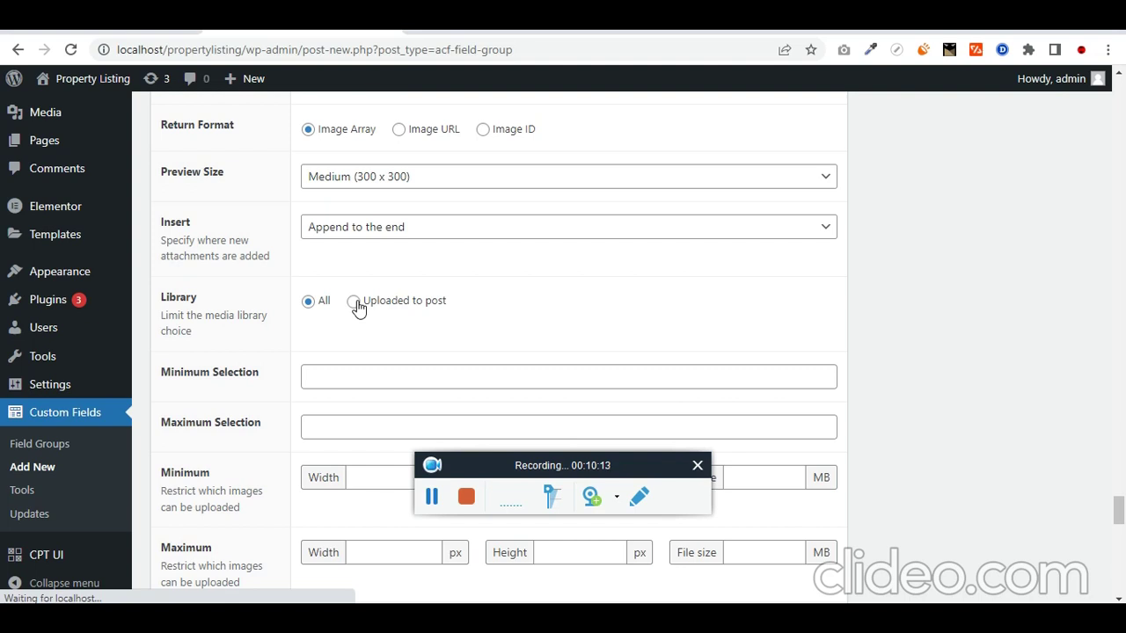
Step: Limit the gallery field's media library to 'Uploaded to post' files
{"action": "left_click", "coordinate": [354, 304]}
{"action": "scroll", "coordinate": [265, 374], "scroll_direction": "down", "scroll_amount": 2}
{"action": "scroll", "coordinate": [269, 372], "scroll_direction": "up", "scroll_amount": 1}
{"action": "scroll", "coordinate": [293, 356], "scroll_direction": "down", "scroll_amount": 1}
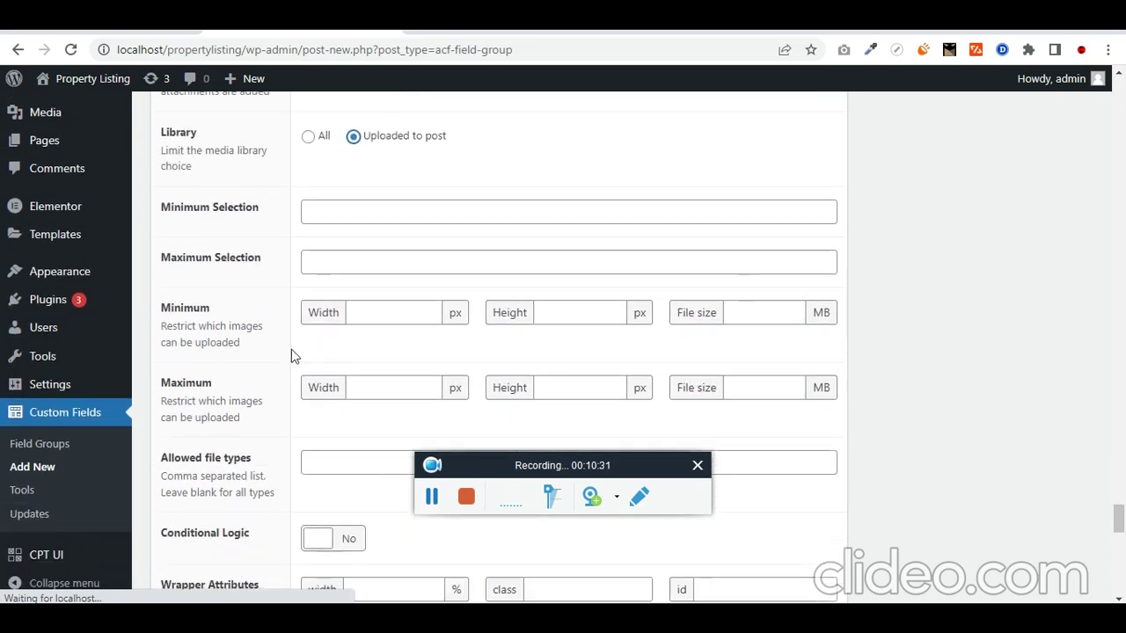
{"action": "scroll", "coordinate": [269, 326], "scroll_direction": "down", "scroll_amount": 1}
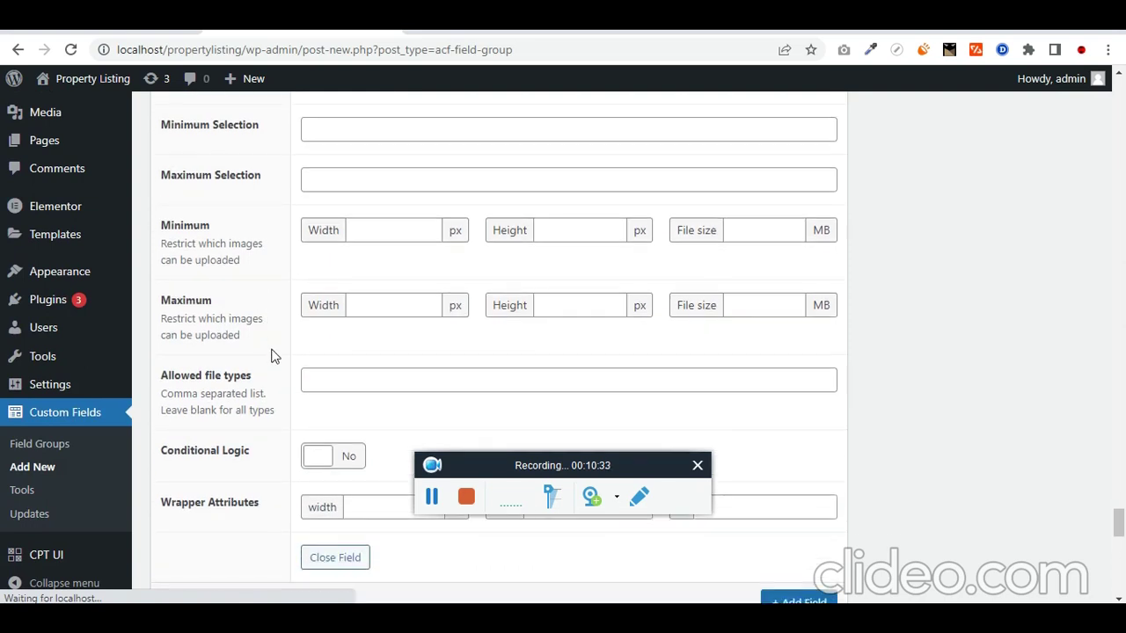
{"action": "scroll", "coordinate": [271, 352], "scroll_direction": "down", "scroll_amount": 2}
{"action": "scroll", "coordinate": [299, 354], "scroll_direction": "down", "scroll_amount": 2}
{"action": "scroll", "coordinate": [601, 382], "scroll_direction": "down", "scroll_amount": 2}
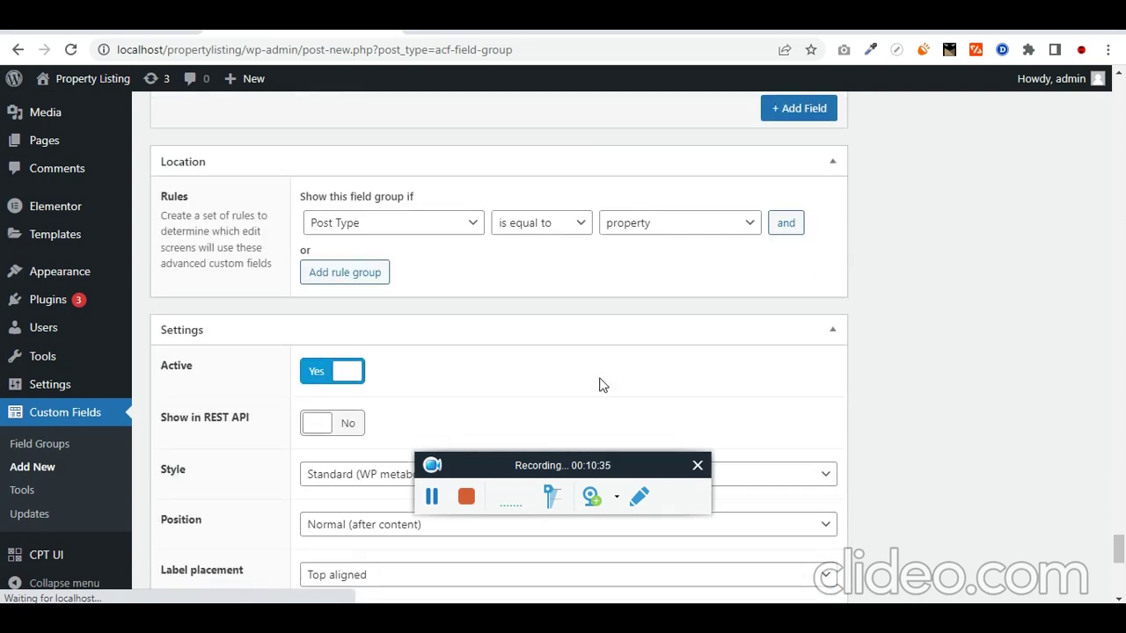
Step: Under Hide on screen, hide everything except Featured Image, Content Editor, Categories and Tags
{"action": "scroll", "coordinate": [405, 376], "scroll_direction": "down", "scroll_amount": 1}
{"action": "scroll", "coordinate": [246, 226], "scroll_direction": "down", "scroll_amount": 1}
{"action": "scroll", "coordinate": [272, 385], "scroll_direction": "down", "scroll_amount": 1}
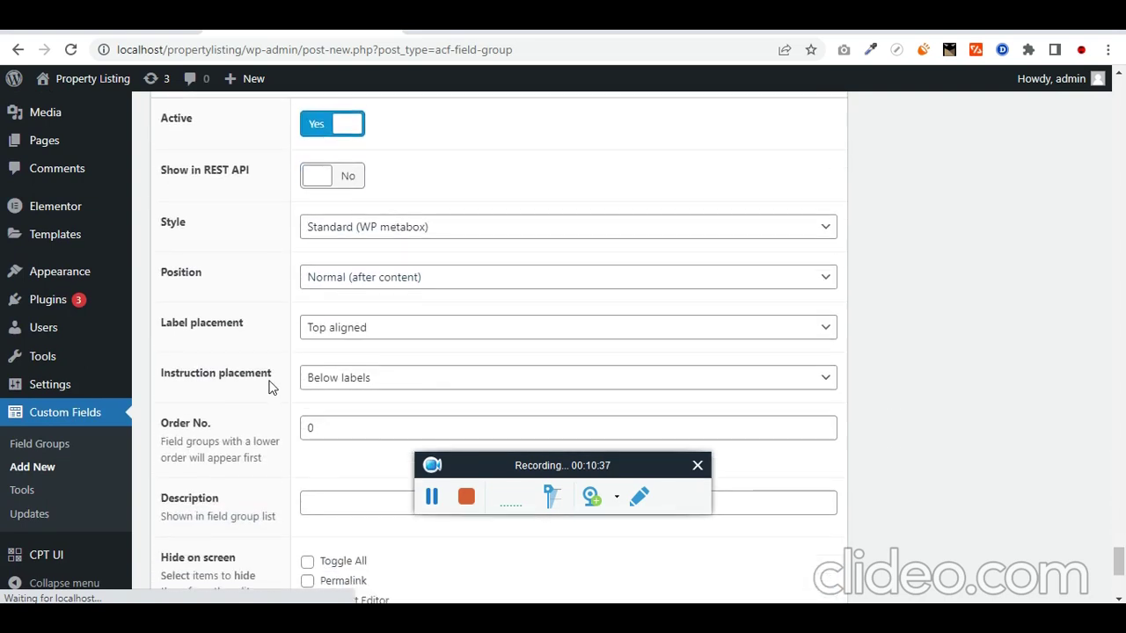
{"action": "scroll", "coordinate": [271, 389], "scroll_direction": "down", "scroll_amount": 3}
{"action": "scroll", "coordinate": [281, 383], "scroll_direction": "down", "scroll_amount": 1}
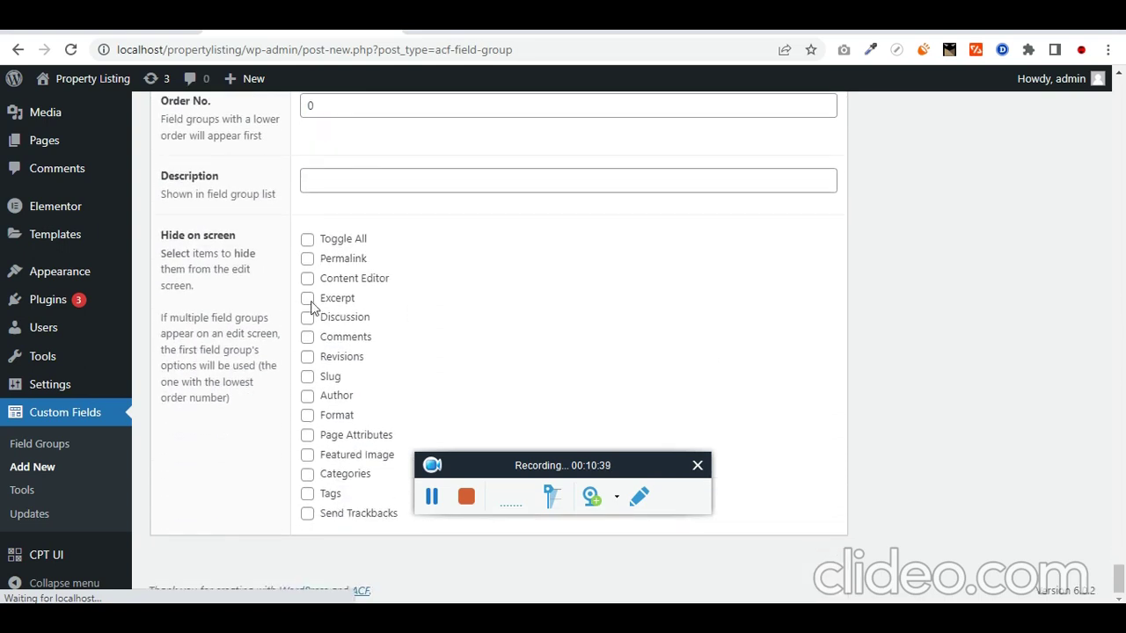
{"action": "left_click", "coordinate": [308, 241]}
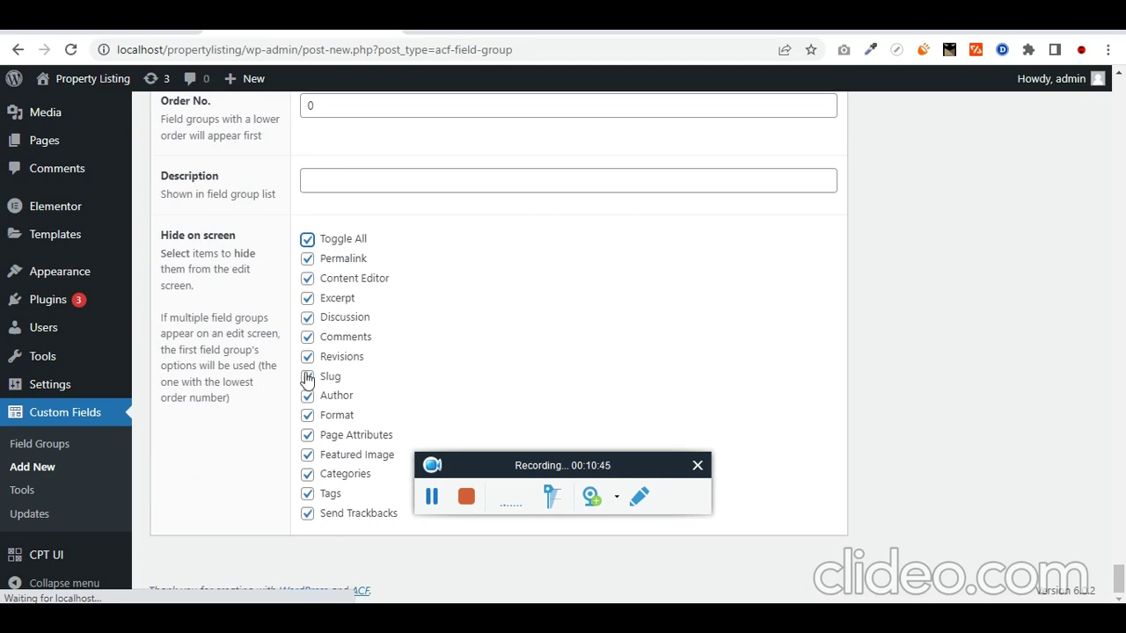
{"action": "left_click", "coordinate": [308, 458]}
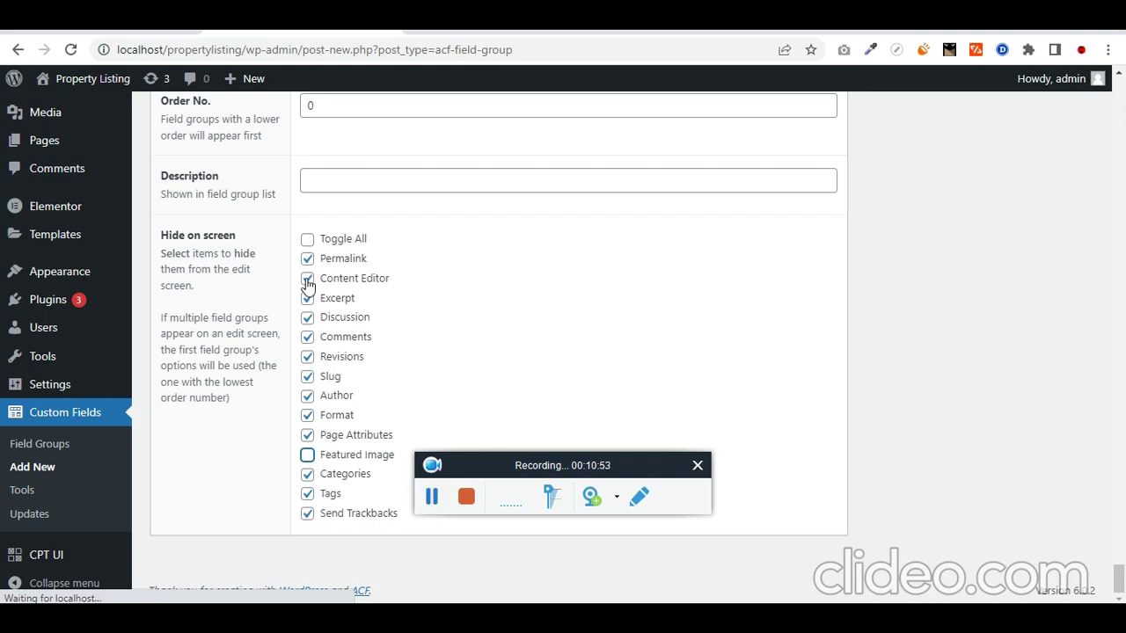
{"action": "left_click", "coordinate": [307, 279]}
{"action": "left_click", "coordinate": [307, 474]}
{"action": "left_click", "coordinate": [327, 495]}
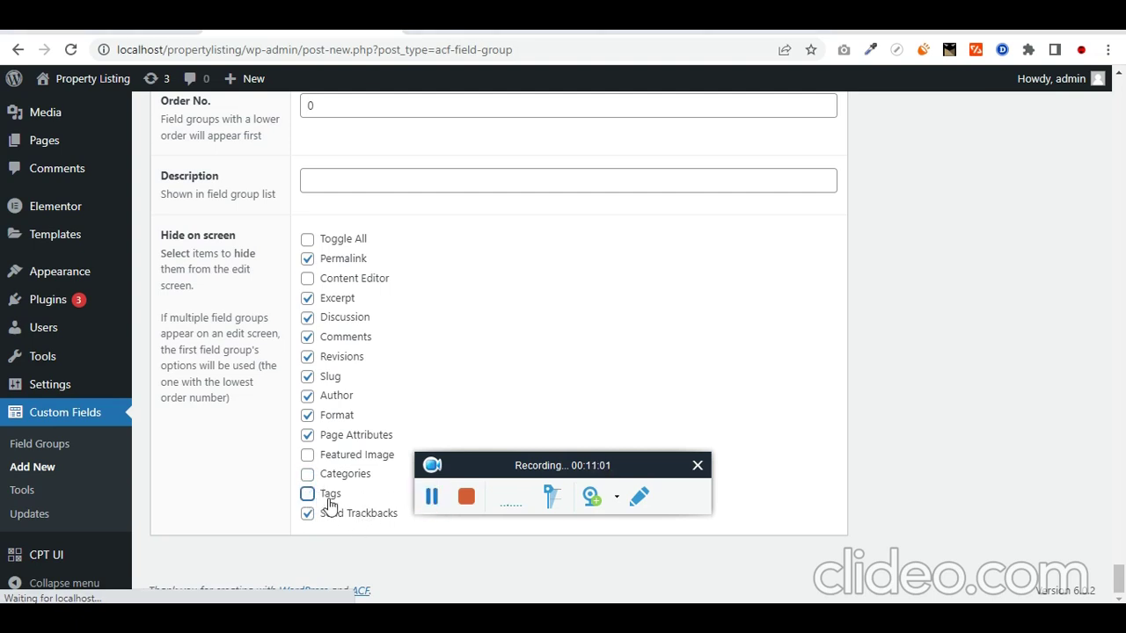
Step: Publish the 'properties' ACF field group
{"action": "scroll", "coordinate": [954, 295], "scroll_direction": "up", "scroll_amount": 20}
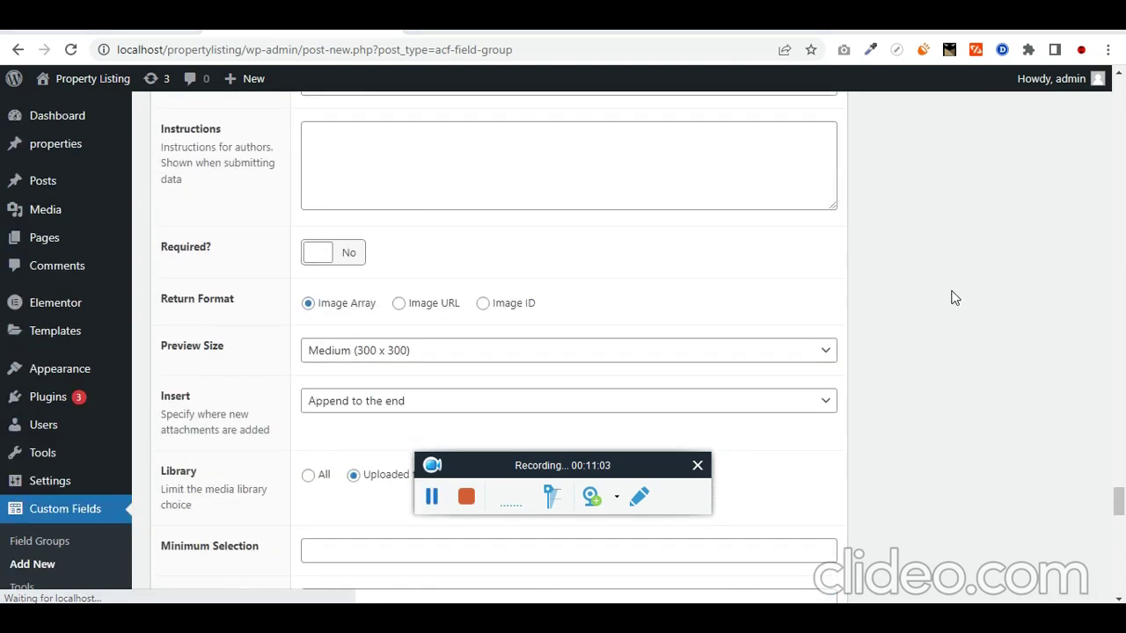
{"action": "scroll", "coordinate": [954, 295], "scroll_direction": "up", "scroll_amount": 20}
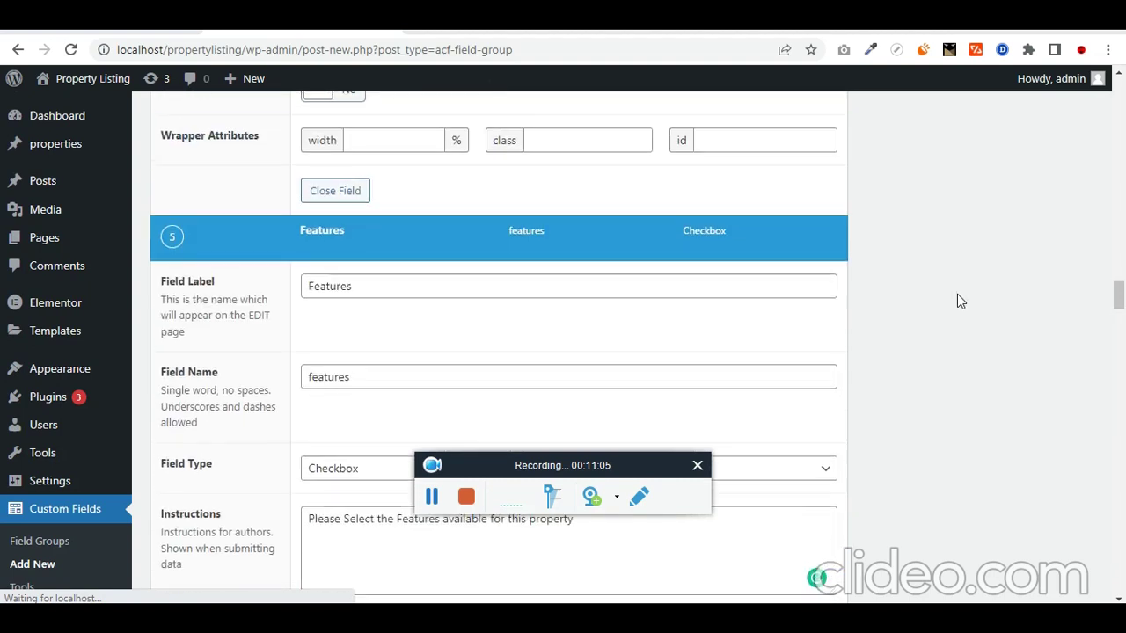
{"action": "scroll", "coordinate": [984, 291], "scroll_direction": "up", "scroll_amount": 15}
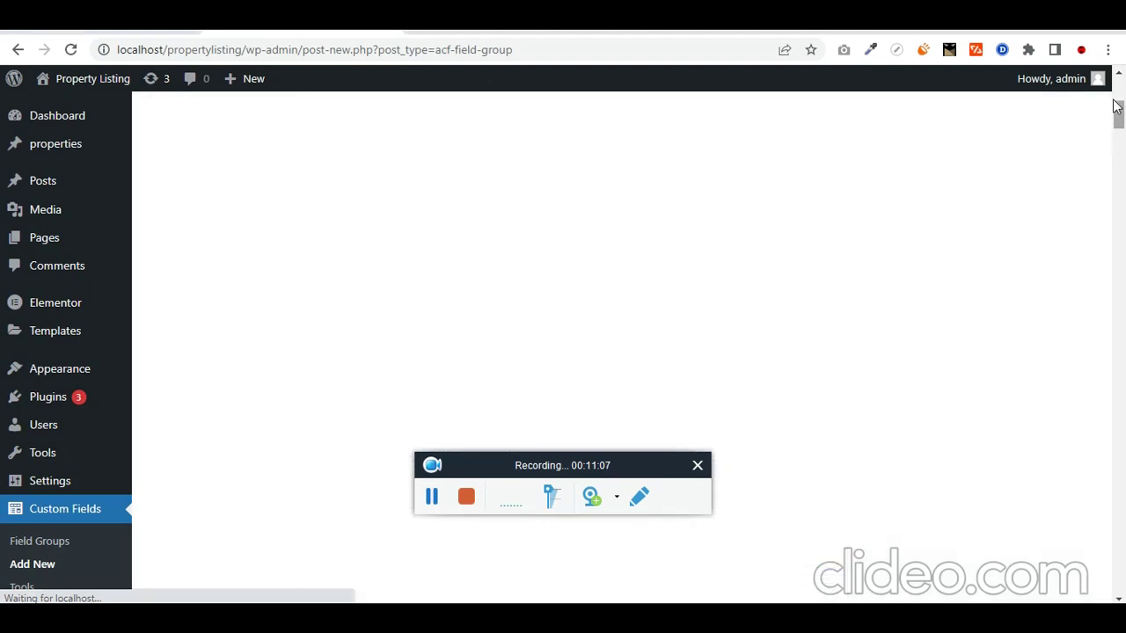
{"action": "left_click", "coordinate": [1049, 232]}
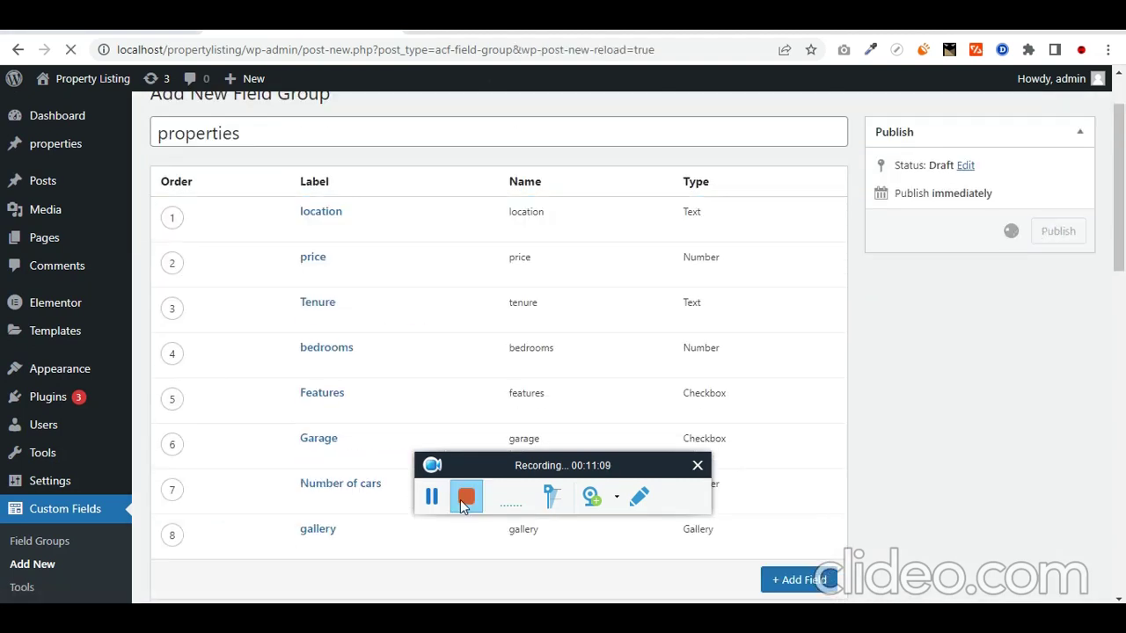
{"action": "scroll", "coordinate": [825, 423], "scroll_direction": "down", "scroll_amount": 2}
{"action": "scroll", "coordinate": [917, 388], "scroll_direction": "up", "scroll_amount": 3}
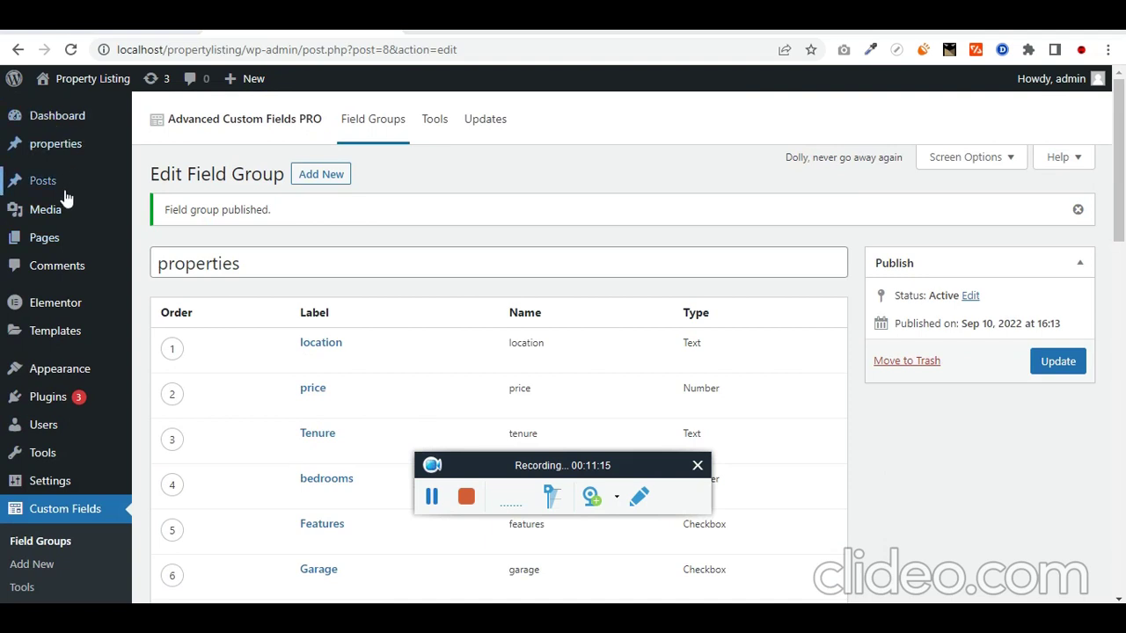
Step: Open a new Add New property screen in a separate browser tab
{"action": "mouse_move", "coordinate": [64, 145]}
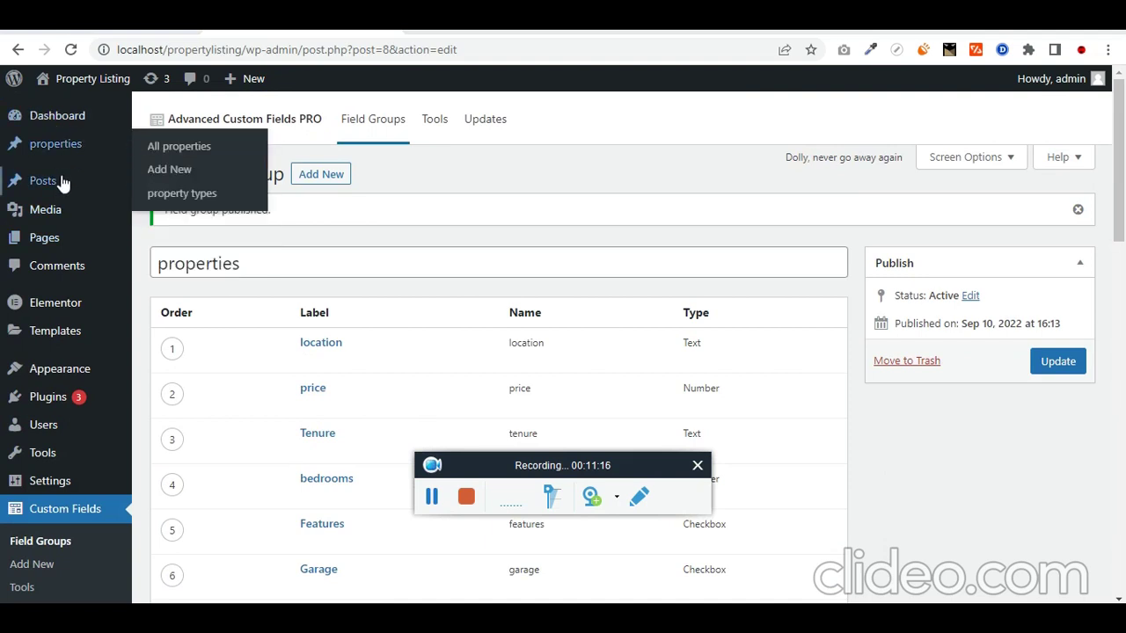
{"action": "right_click", "coordinate": [189, 169]}
{"action": "left_click", "coordinate": [229, 182]}
{"action": "left_click", "coordinate": [431, 26]}
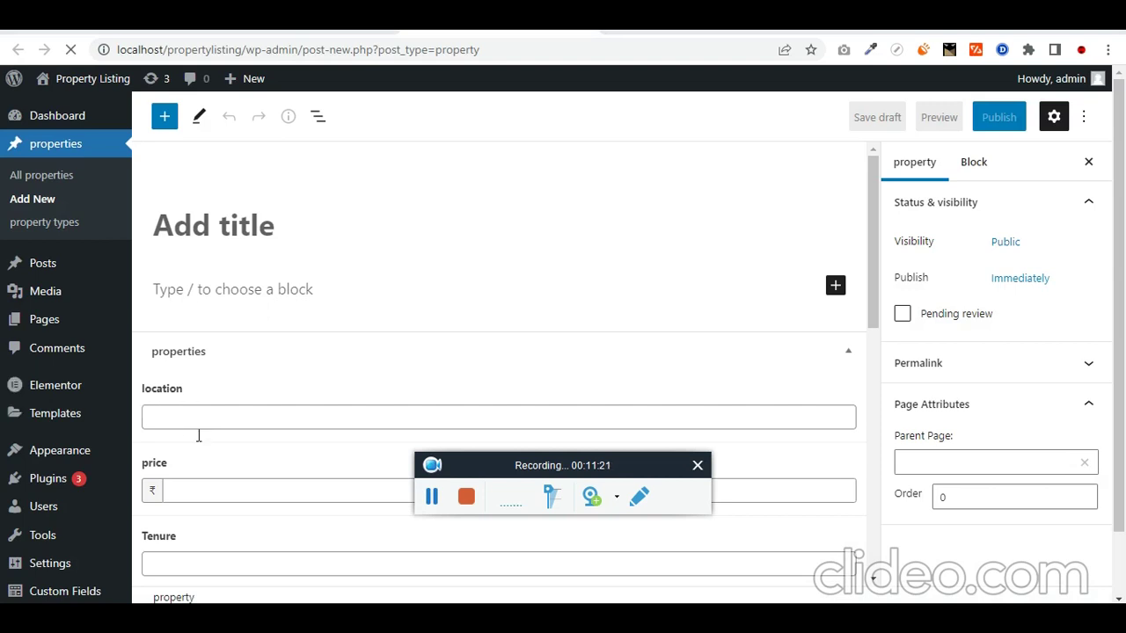
{"action": "left_click_drag", "start_coordinate": [1007, 301], "coordinate": [1123, 352]}
{"action": "scroll", "coordinate": [354, 555], "scroll_direction": "down", "scroll_amount": 5}
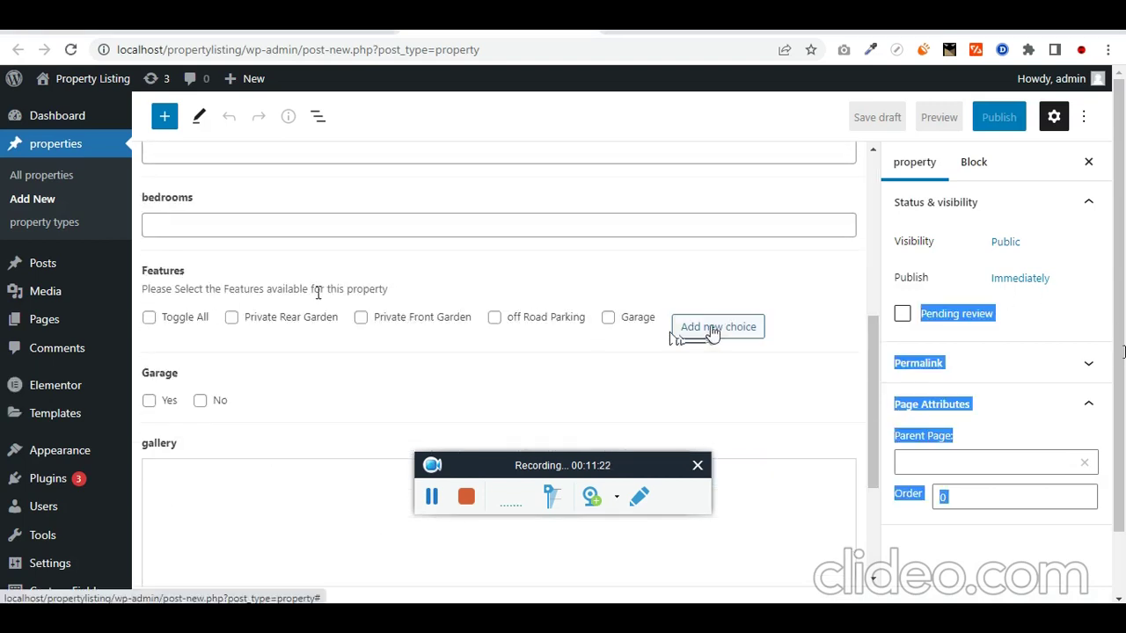
Step: Add a Balcony choice to the Features list, removing the extra empty choice
{"action": "left_click", "coordinate": [711, 333]}
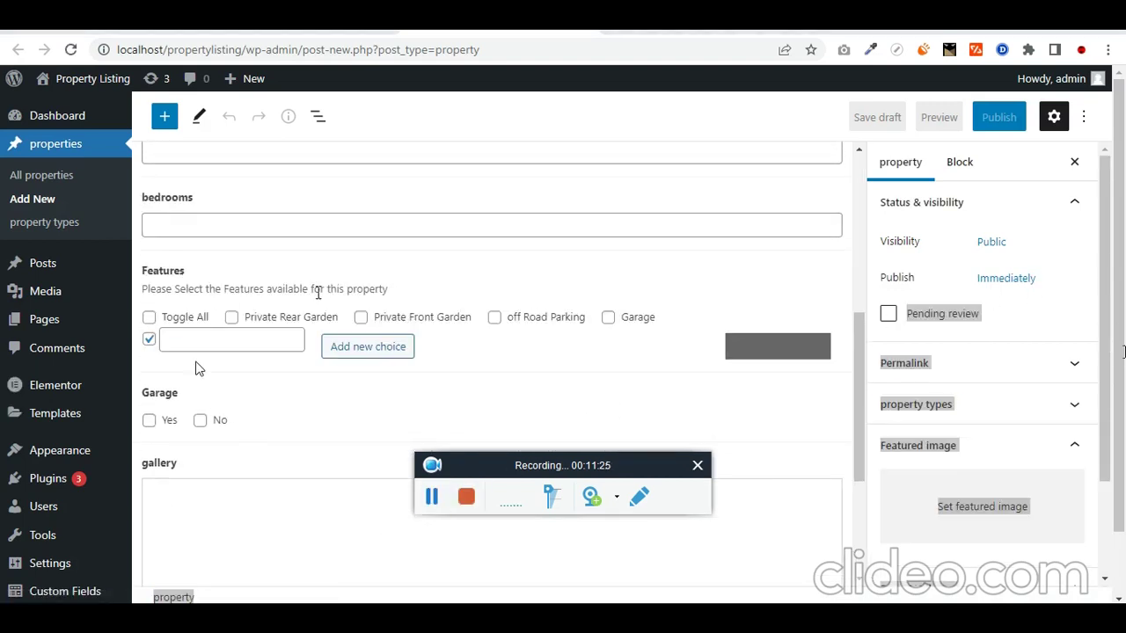
{"action": "left_click", "coordinate": [205, 345]}
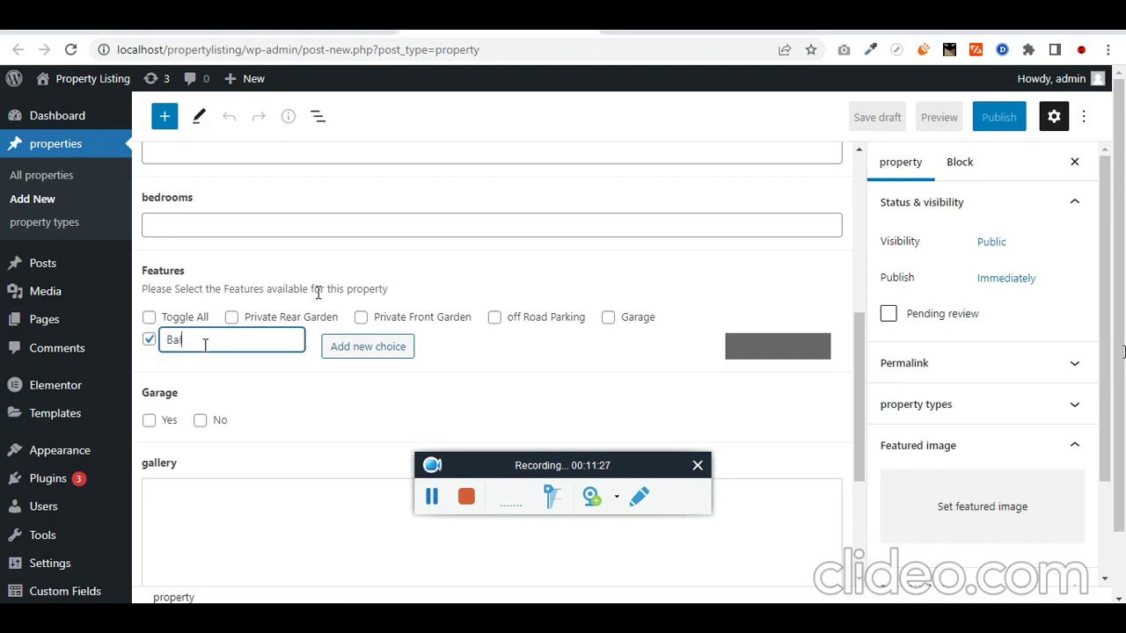
{"action": "left_click", "coordinate": [357, 350]}
{"action": "left_click", "coordinate": [327, 341]}
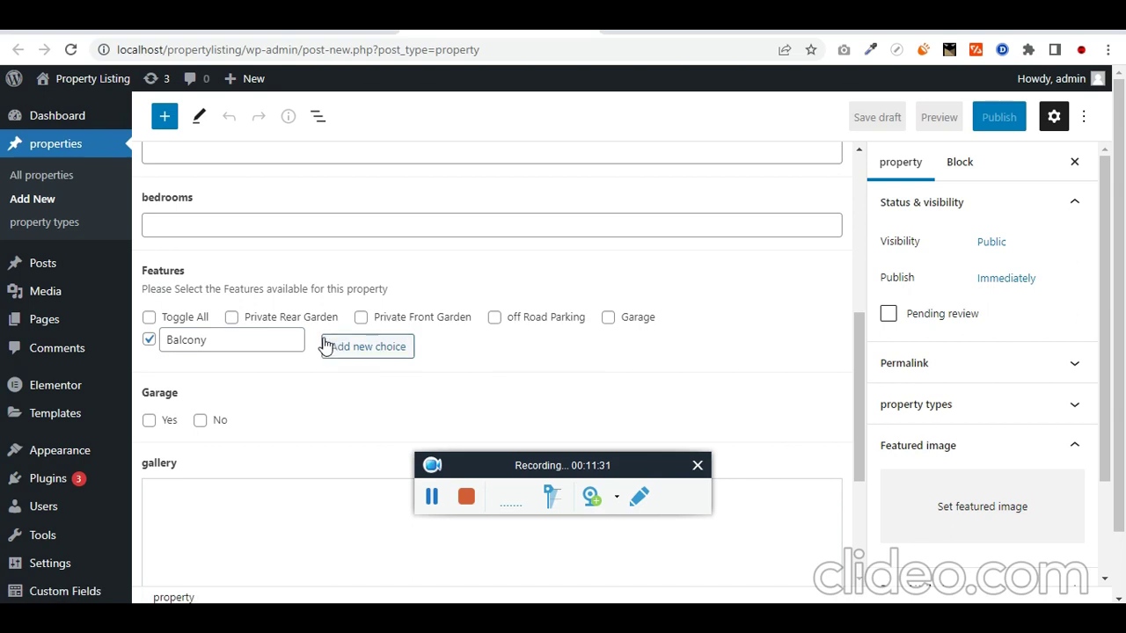
{"action": "scroll", "coordinate": [255, 396], "scroll_direction": "down", "scroll_amount": 3}
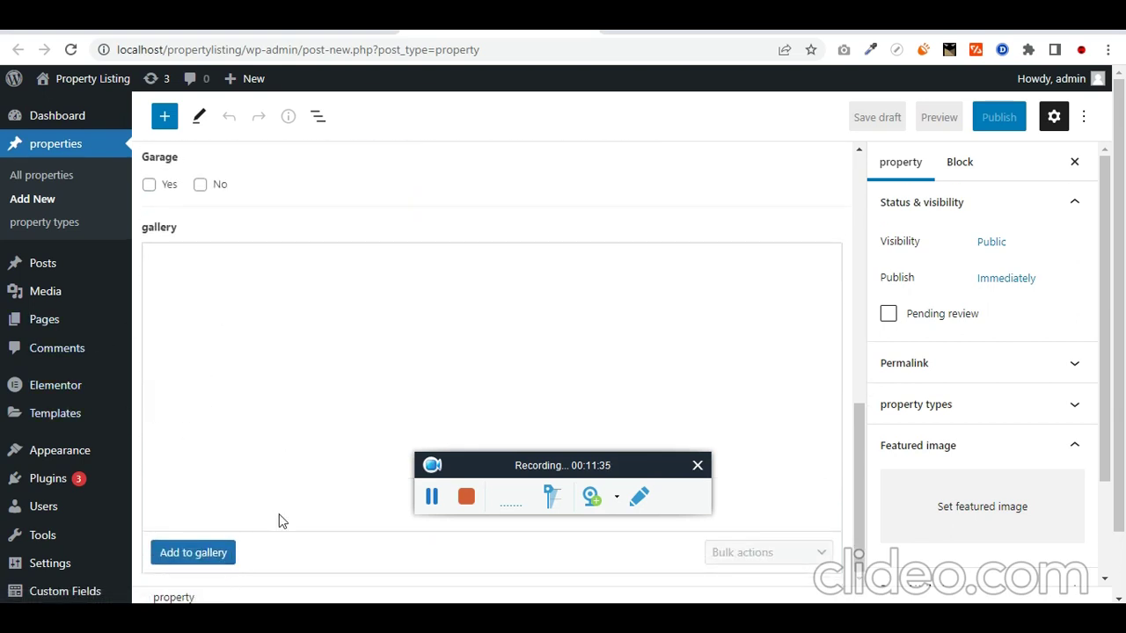
{"action": "scroll", "coordinate": [176, 460], "scroll_direction": "up", "scroll_amount": 10}
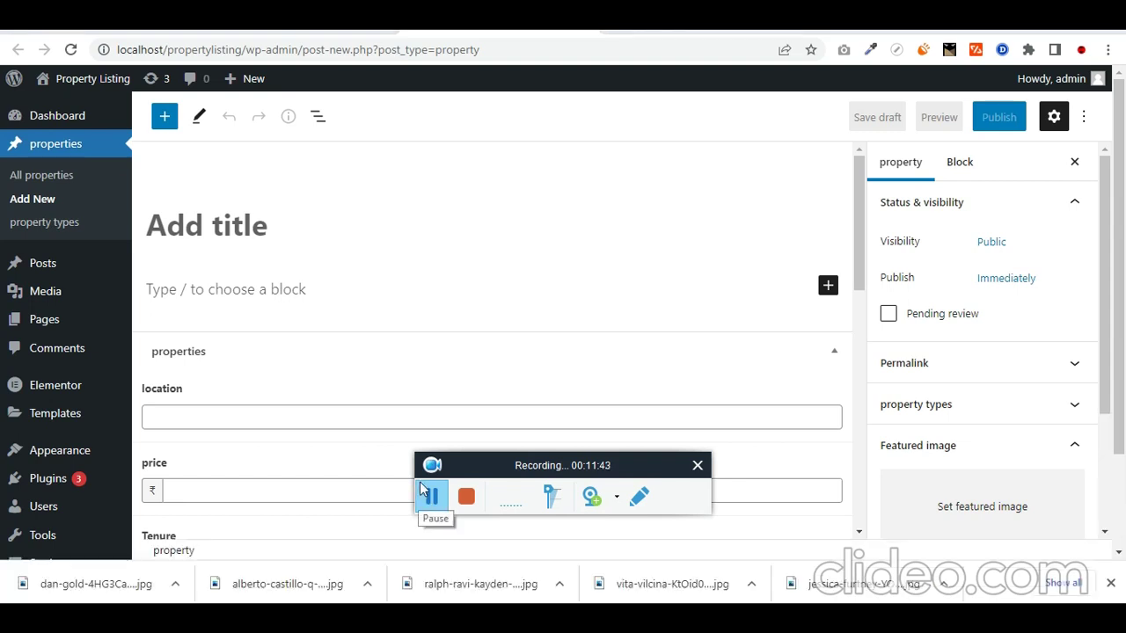
Step: Title the property 'Dadar Apartment' and paste a lorem ipsum paragraph as its description
{"action": "scroll", "coordinate": [314, 334], "scroll_direction": "down", "scroll_amount": 1}
{"action": "scroll", "coordinate": [282, 308], "scroll_direction": "up", "scroll_amount": 1}
{"action": "scroll", "coordinate": [282, 308], "scroll_direction": "up", "scroll_amount": 1}
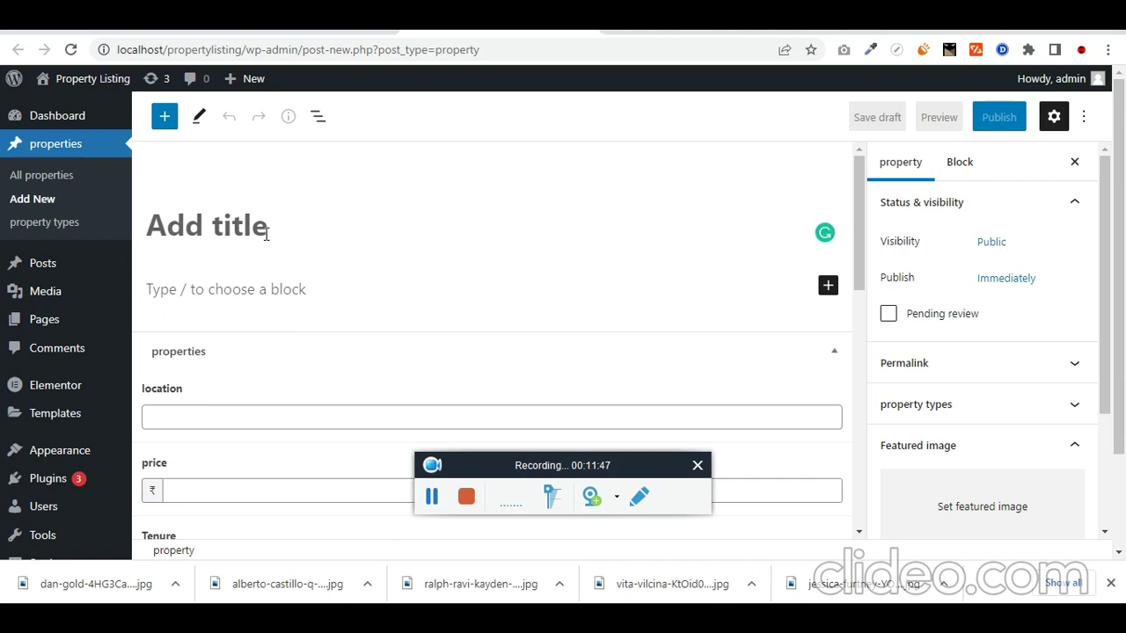
{"action": "type", "text": "Dadar Apa"}
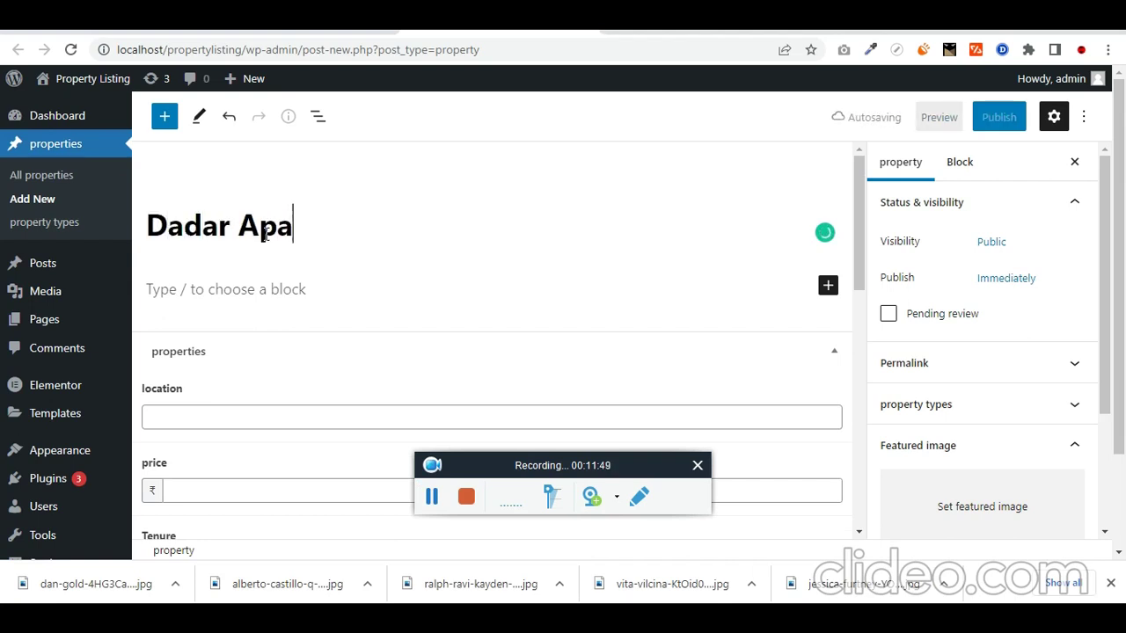
{"action": "type", "text": "rtment"}
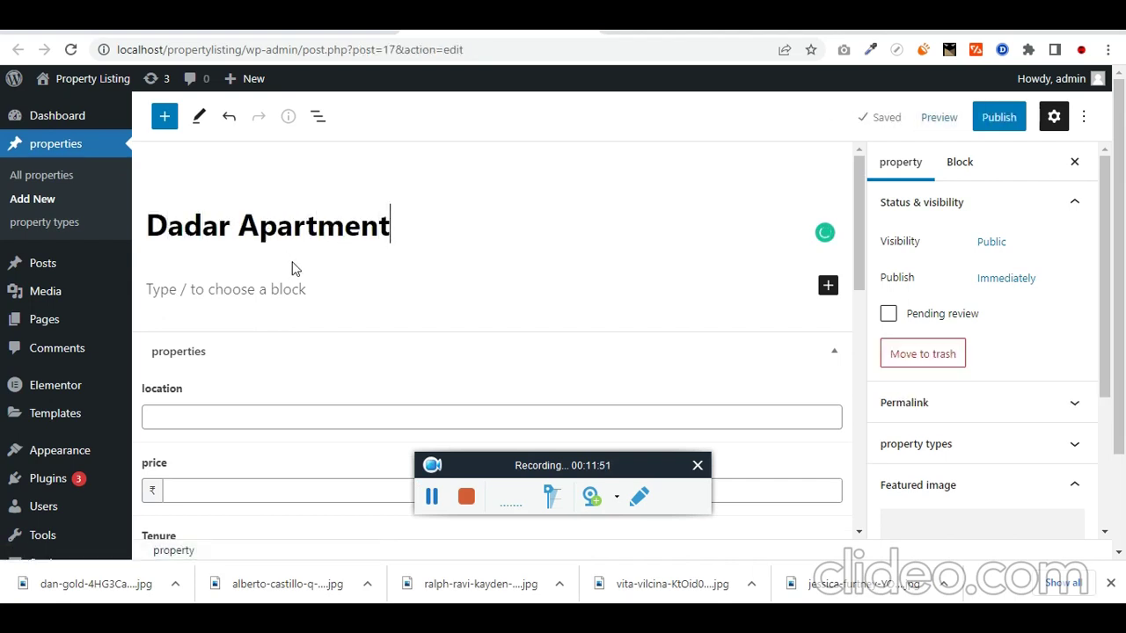
{"action": "key", "text": "alt+Tab"}
{"action": "triple_click", "coordinate": [835, 461]}
{"action": "key", "text": "ctrl+c"}
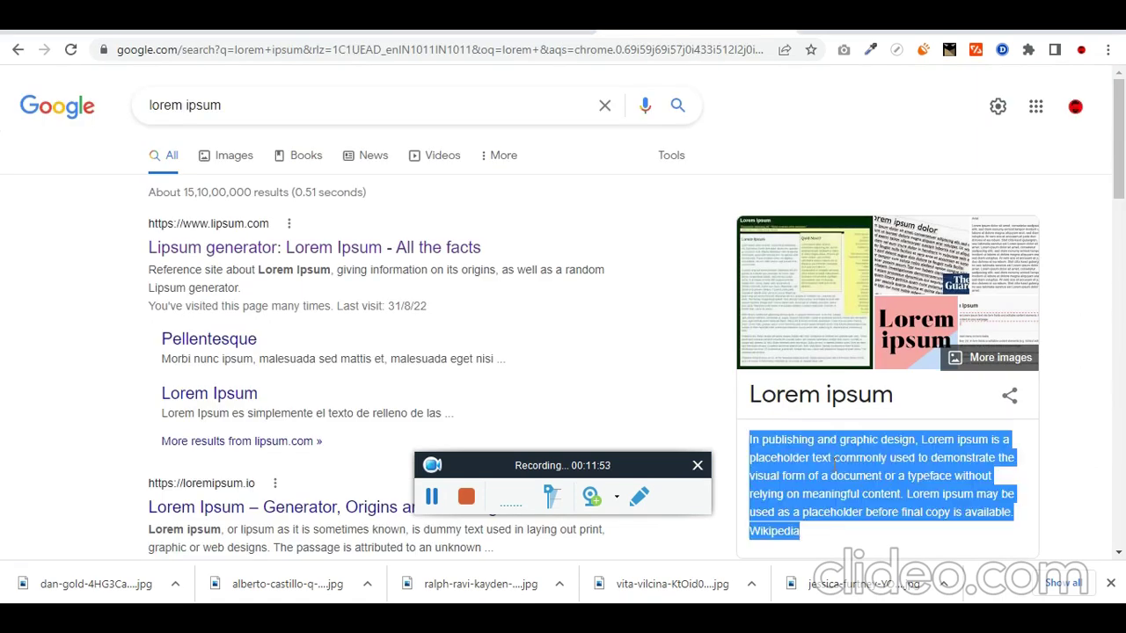
{"action": "key", "text": "alt+Tab"}
{"action": "left_click", "coordinate": [280, 289]}
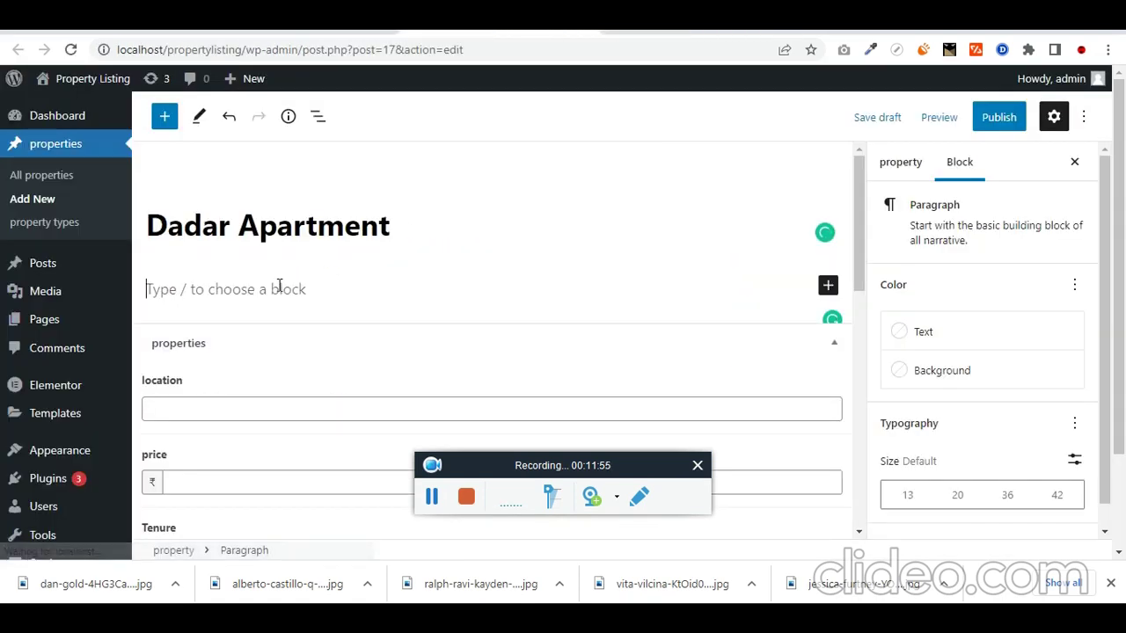
{"action": "key", "text": "ctrl+v"}
Step: Enter location Dadar, price 50000 and 3 bedrooms
{"action": "scroll", "coordinate": [402, 307], "scroll_direction": "down", "scroll_amount": 2}
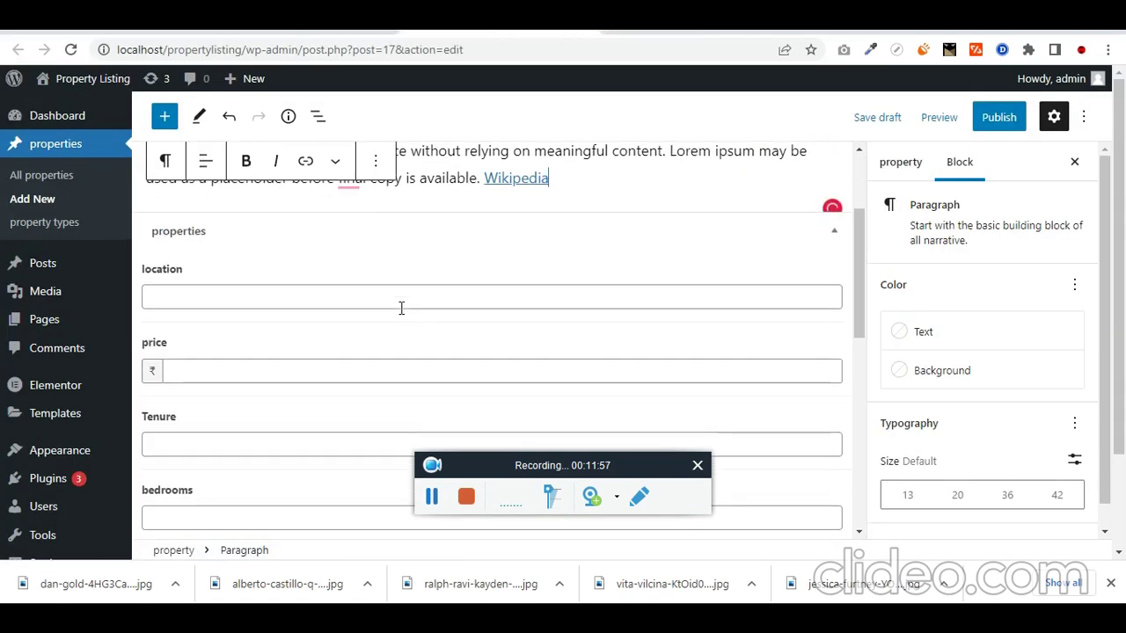
{"action": "left_click", "coordinate": [245, 299]}
{"action": "type", "text": "Dad"}
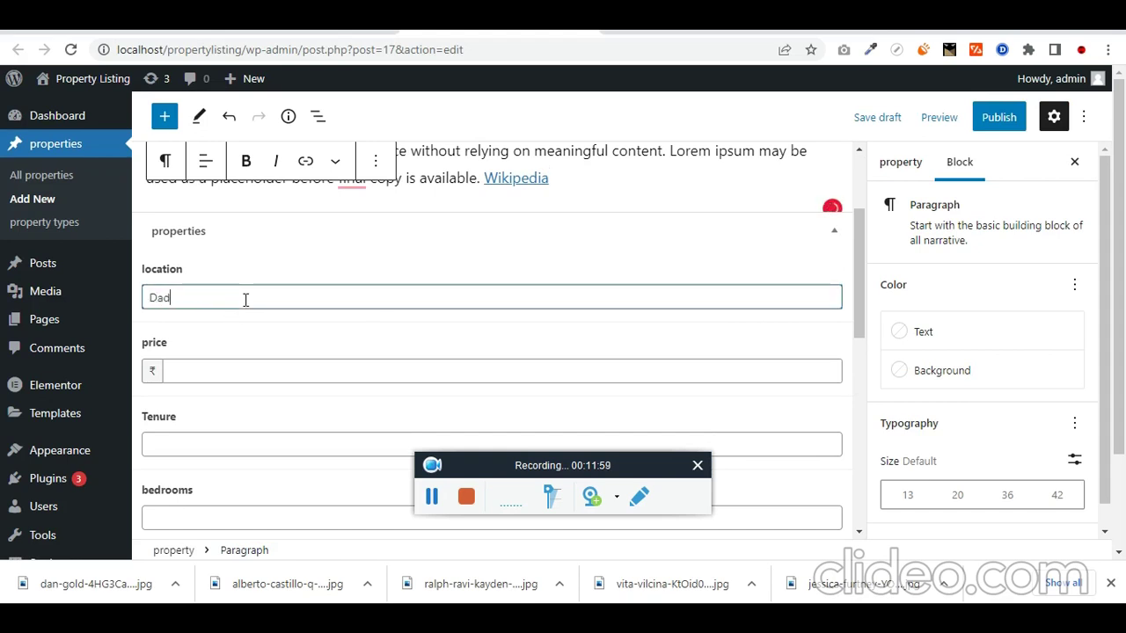
{"action": "type", "text": "ar"}
{"action": "key", "text": "Tab"}
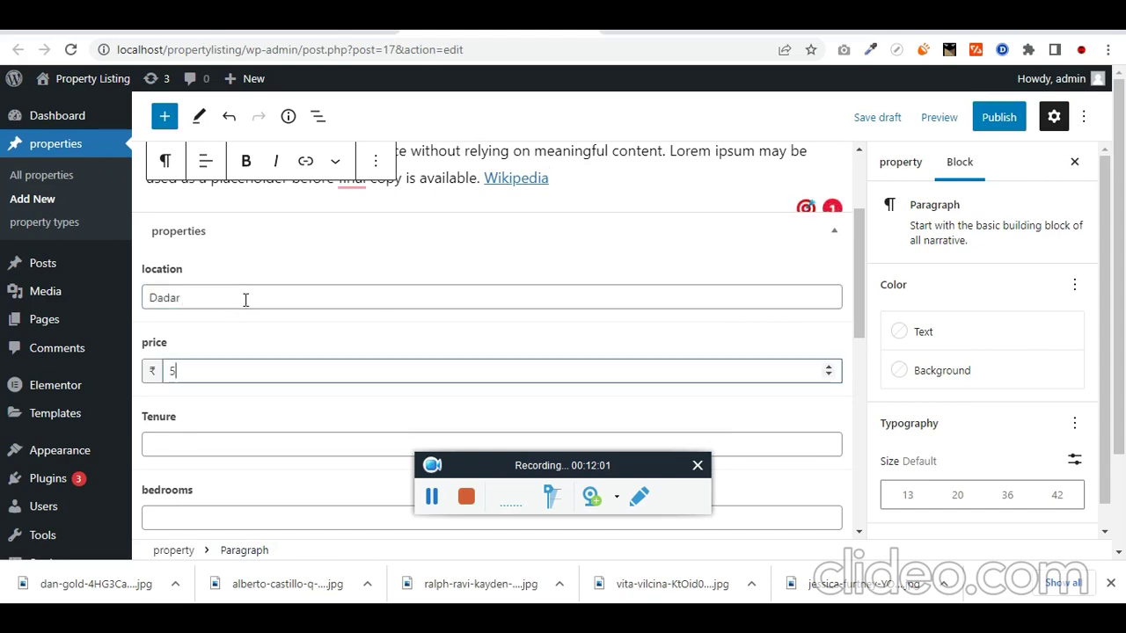
{"action": "type", "text": "50000"}
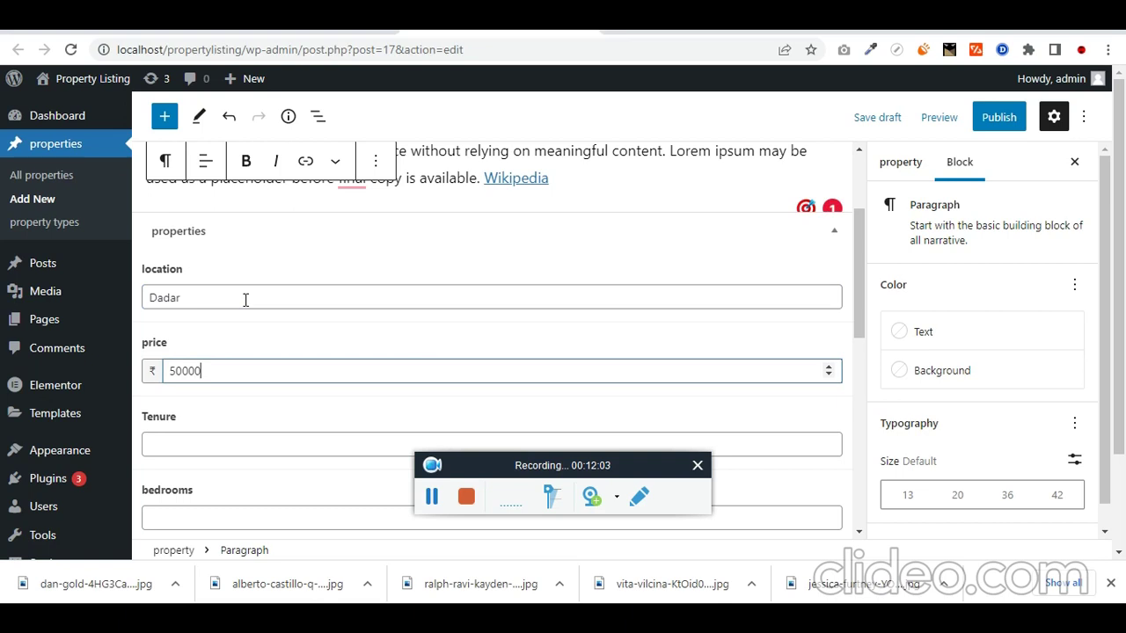
{"action": "scroll", "coordinate": [262, 336], "scroll_direction": "down", "scroll_amount": 1}
{"action": "key", "text": "Tab"}
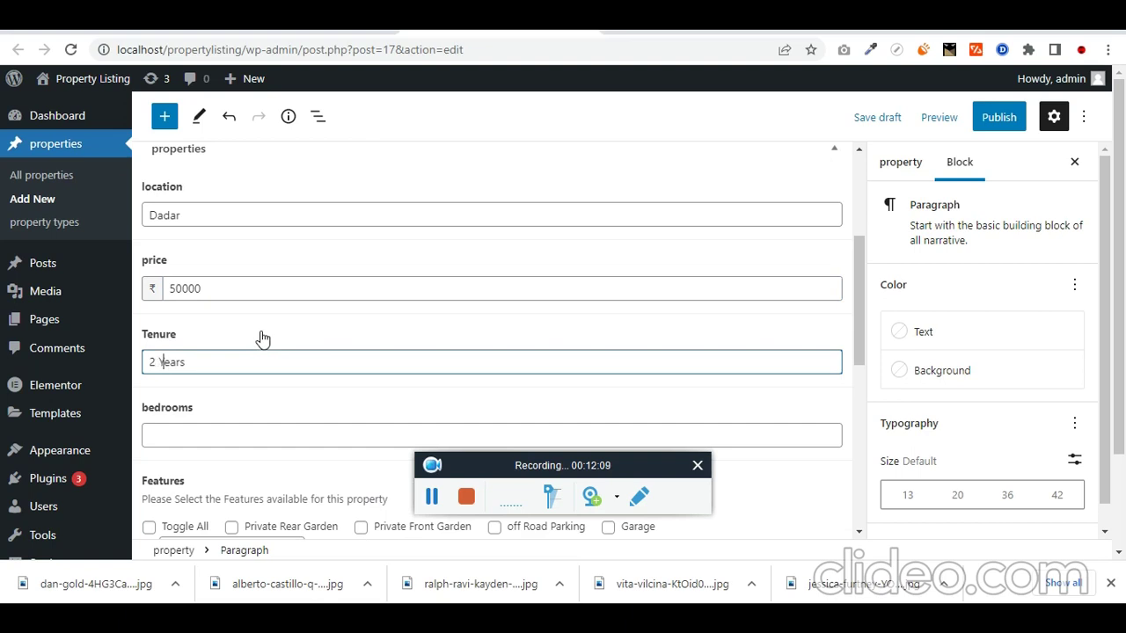
{"action": "key", "text": "Tab"}
{"action": "type", "text": "3"}
Step: Tick Private Front Garden, Garage, off Road Parking and Balcony features, and set Garage to Yes
{"action": "scroll", "coordinate": [264, 338], "scroll_direction": "down", "scroll_amount": 3}
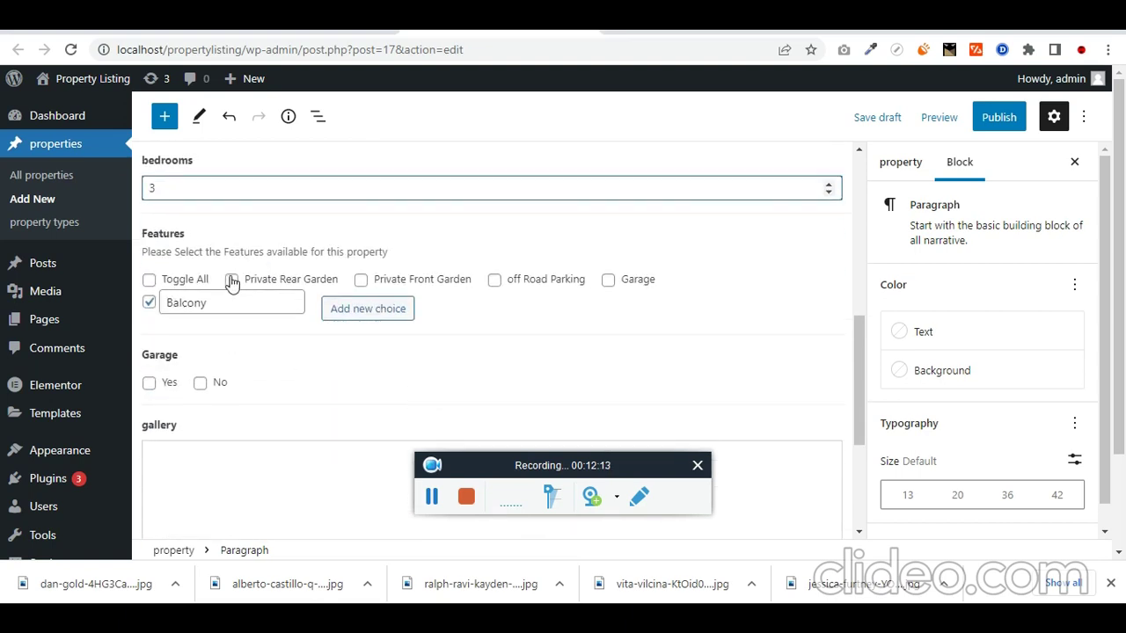
{"action": "left_click", "coordinate": [150, 279]}
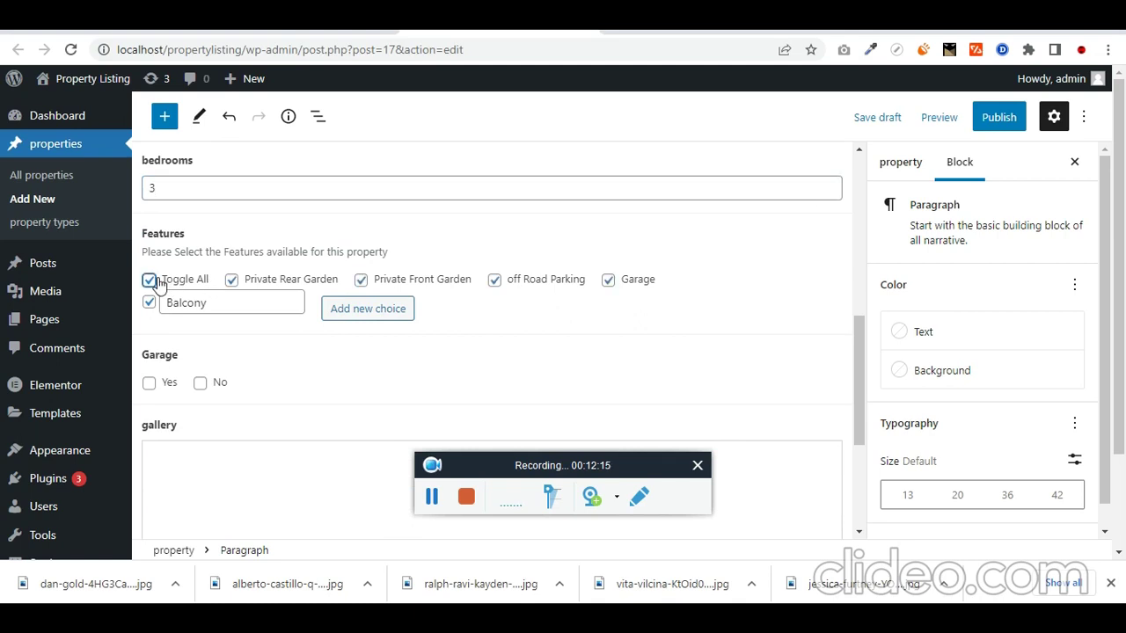
{"action": "left_click", "coordinate": [363, 280]}
{"action": "left_click", "coordinate": [609, 281]}
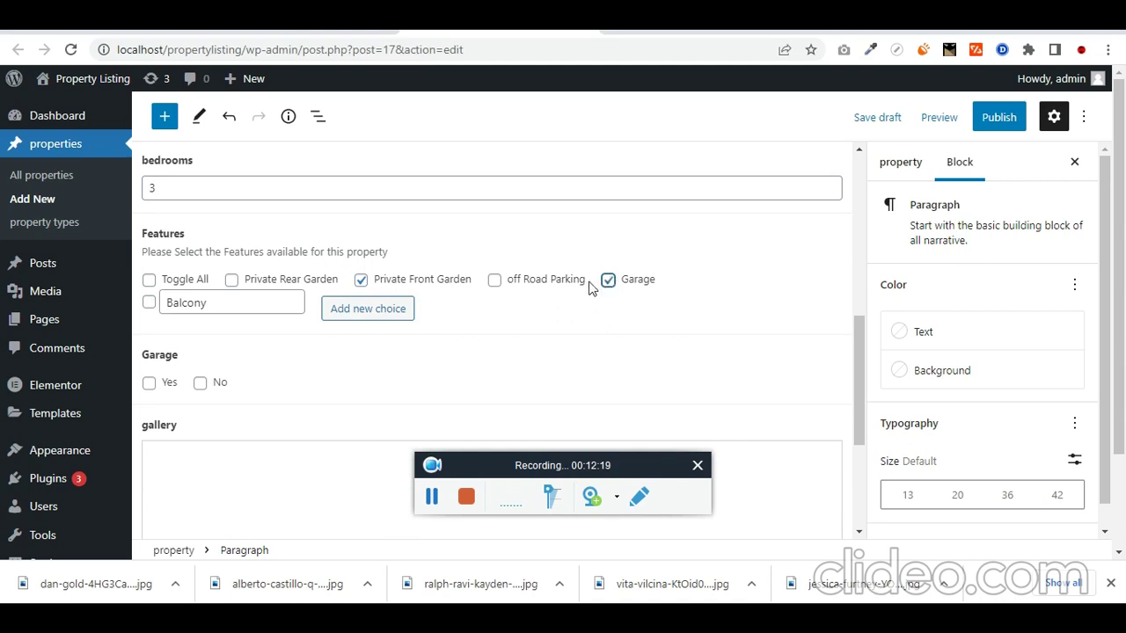
{"action": "left_click", "coordinate": [494, 282]}
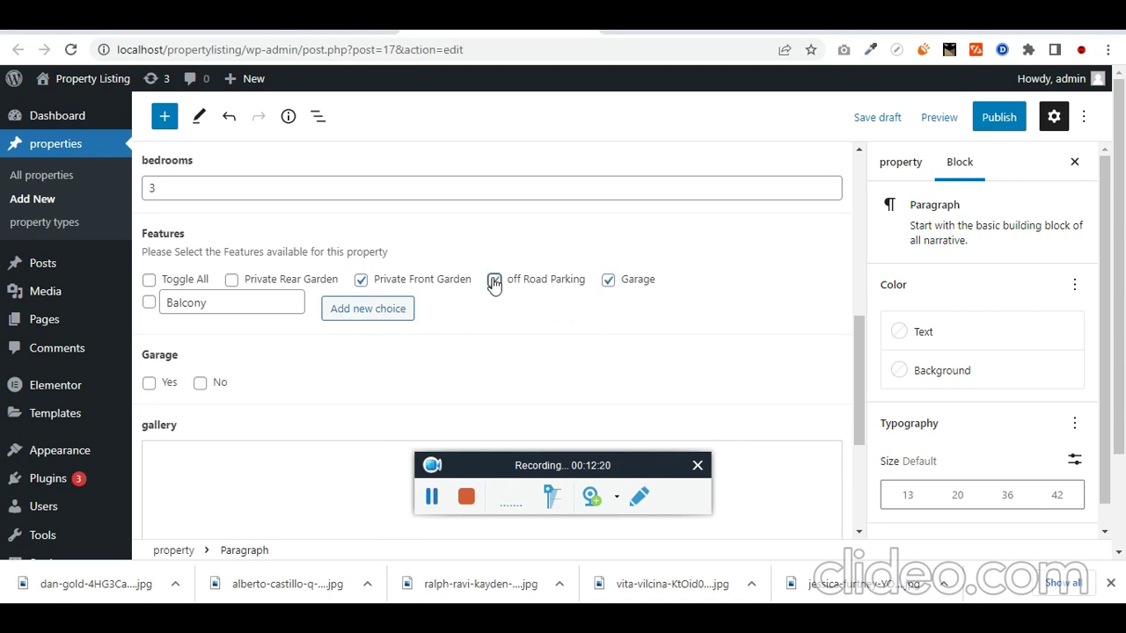
{"action": "left_click", "coordinate": [149, 303]}
{"action": "scroll", "coordinate": [264, 356], "scroll_direction": "down", "scroll_amount": 1}
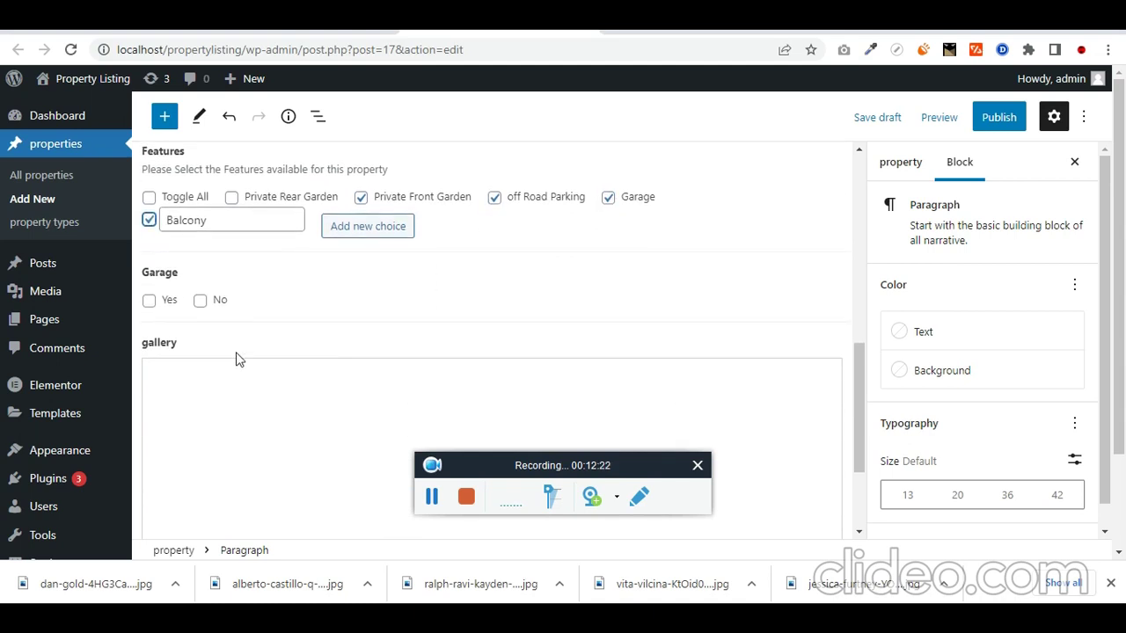
{"action": "left_click", "coordinate": [149, 301]}
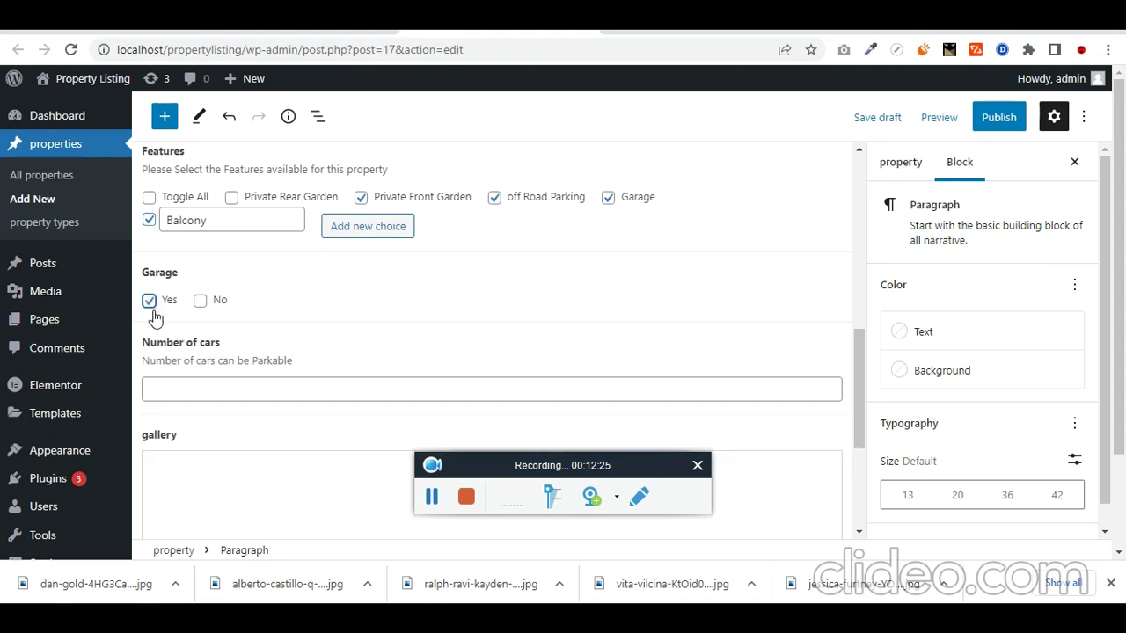
{"action": "left_click", "coordinate": [270, 393]}
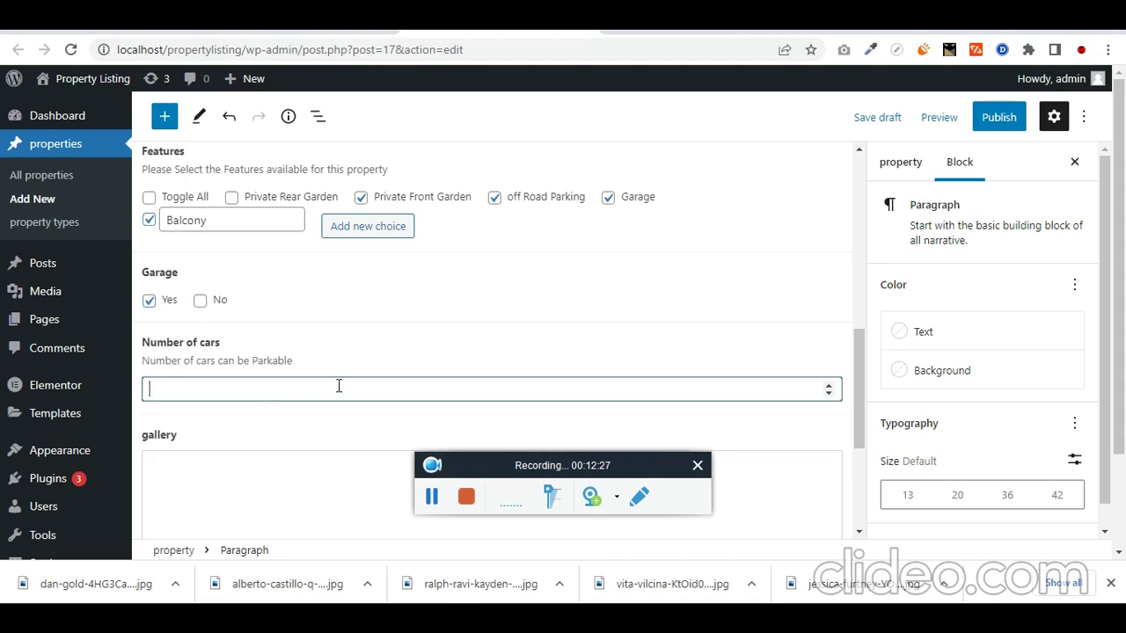
{"action": "scroll", "coordinate": [327, 393], "scroll_direction": "down", "scroll_amount": 3}
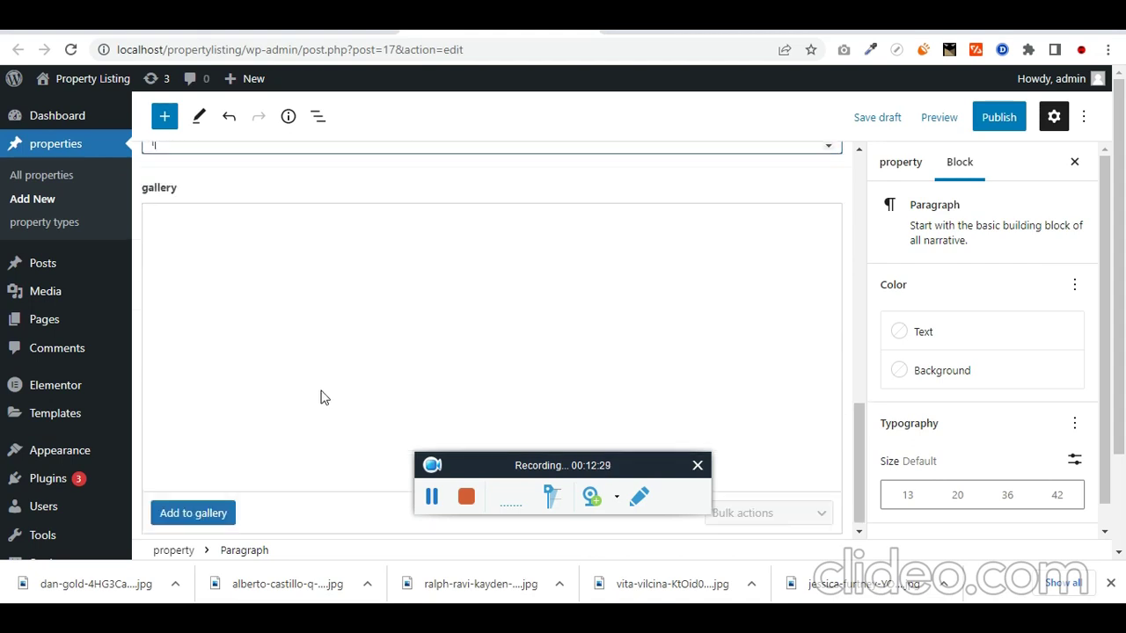
Step: Upload the four house photos from Downloads and add three to the gallery
{"action": "left_click", "coordinate": [195, 513]}
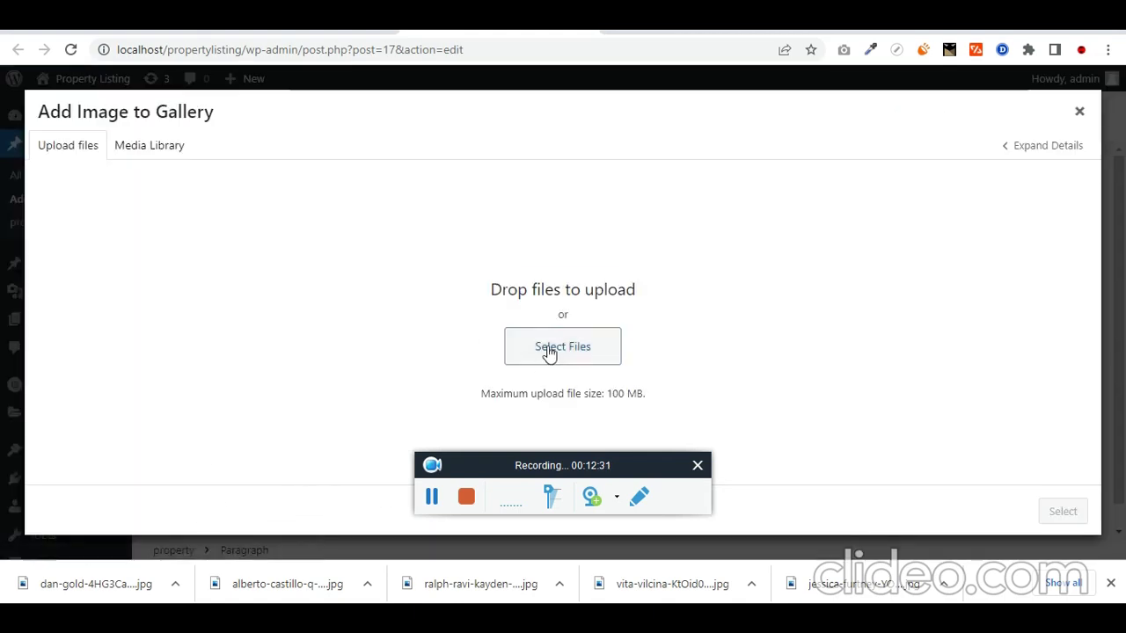
{"action": "left_click", "coordinate": [442, 510]}
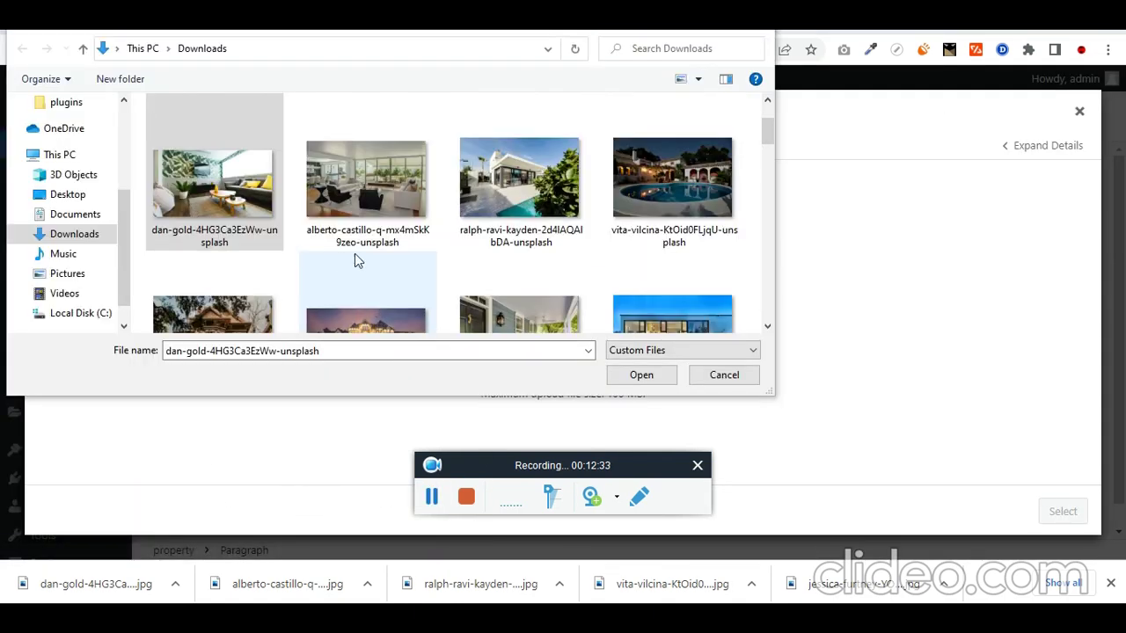
{"action": "left_click", "coordinate": [657, 198], "text": "shift"}
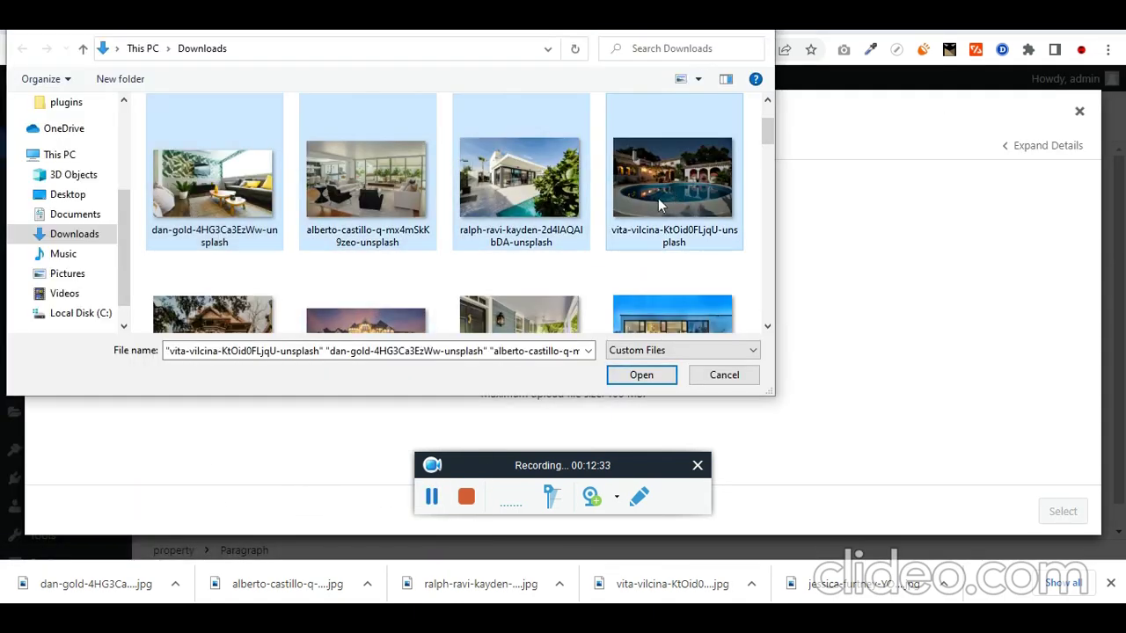
{"action": "left_click", "coordinate": [641, 378]}
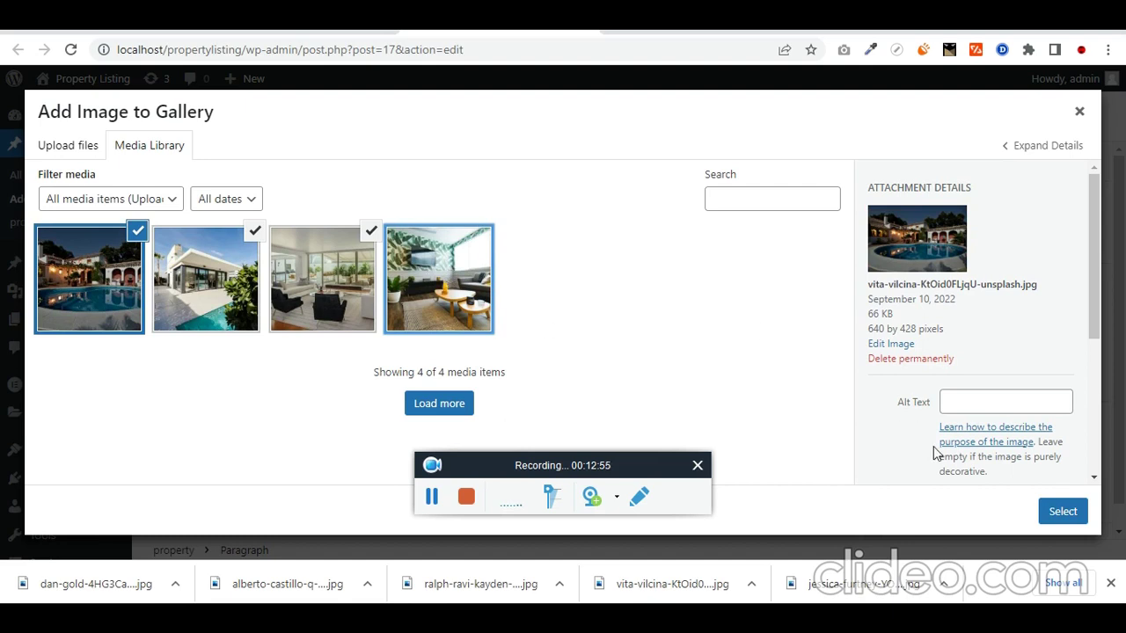
{"action": "left_click", "coordinate": [1060, 515]}
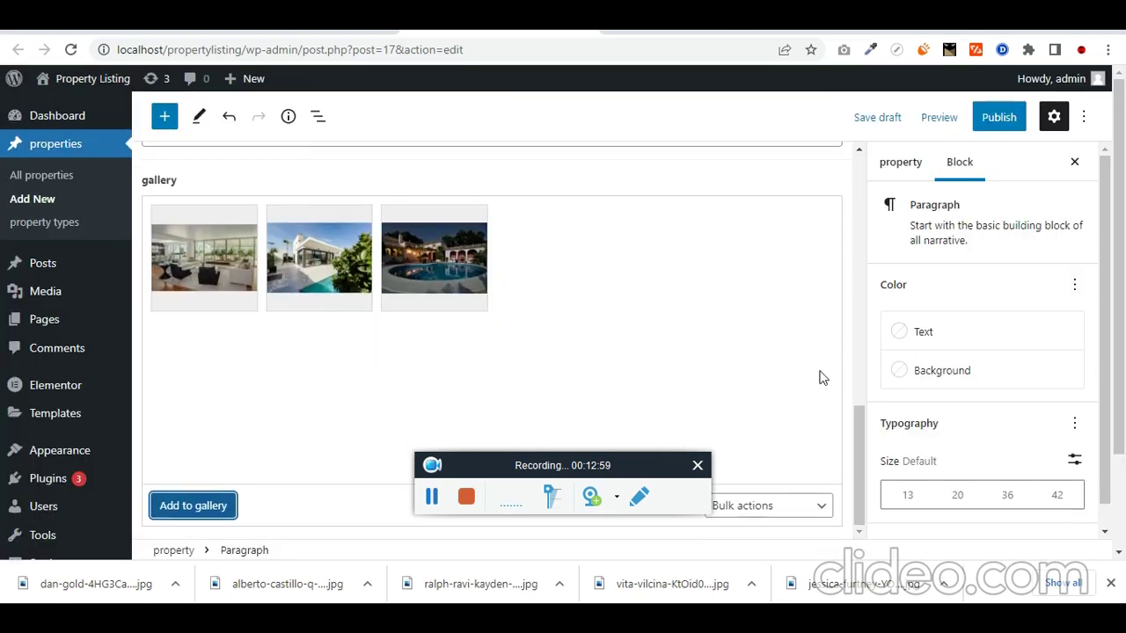
Step: Publish the property, set its property type to Apartments and update it
{"action": "scroll", "coordinate": [819, 372], "scroll_direction": "up", "scroll_amount": 3}
{"action": "left_click", "coordinate": [998, 117]}
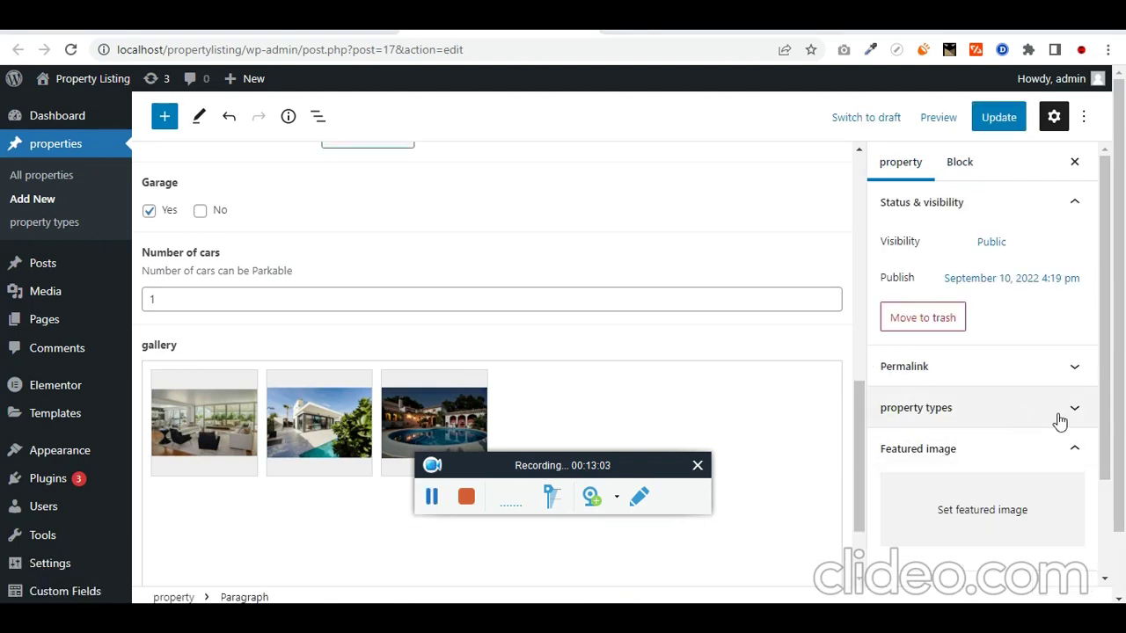
{"action": "left_click", "coordinate": [1059, 419]}
{"action": "left_click", "coordinate": [1049, 421]}
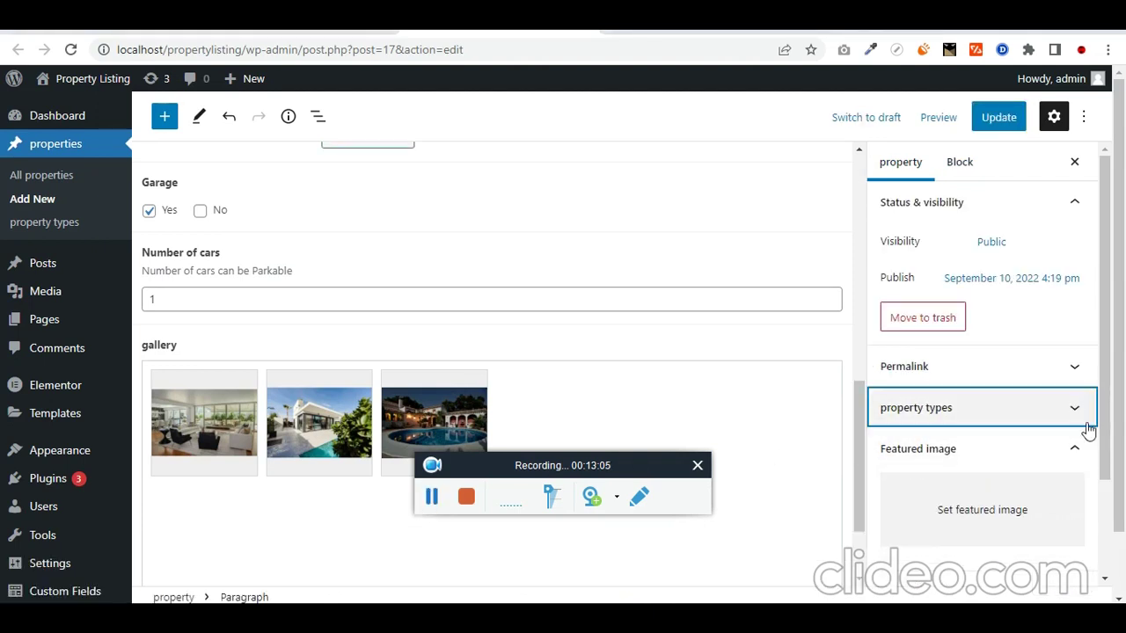
{"action": "left_click", "coordinate": [1080, 420]}
{"action": "left_click", "coordinate": [887, 440]}
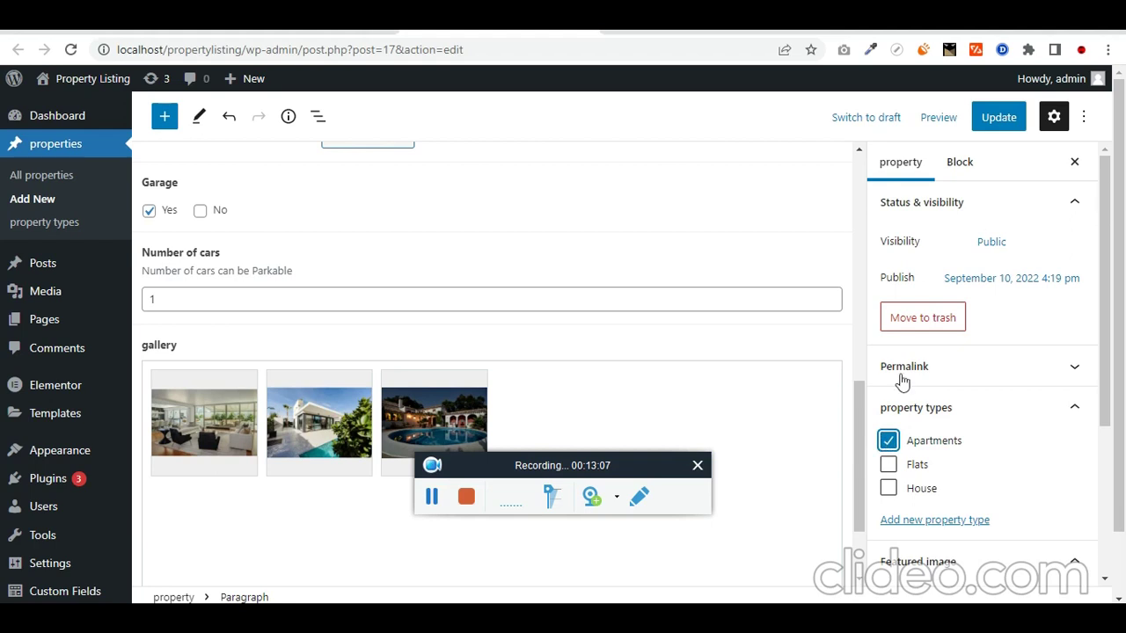
{"action": "left_click", "coordinate": [999, 117]}
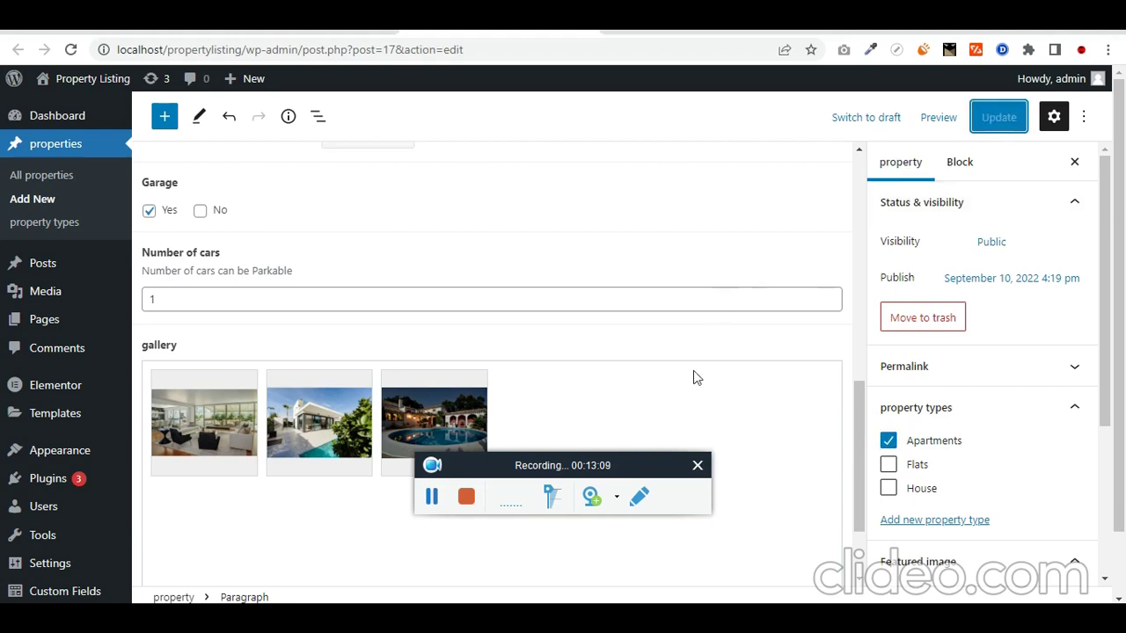
Step: View the Dadar Apartment page and select its title and description
{"action": "left_click", "coordinate": [696, 27]}
{"action": "left_click_drag", "start_coordinate": [390, 222], "coordinate": [103, 212]}
{"action": "triple_click", "coordinate": [249, 267]}
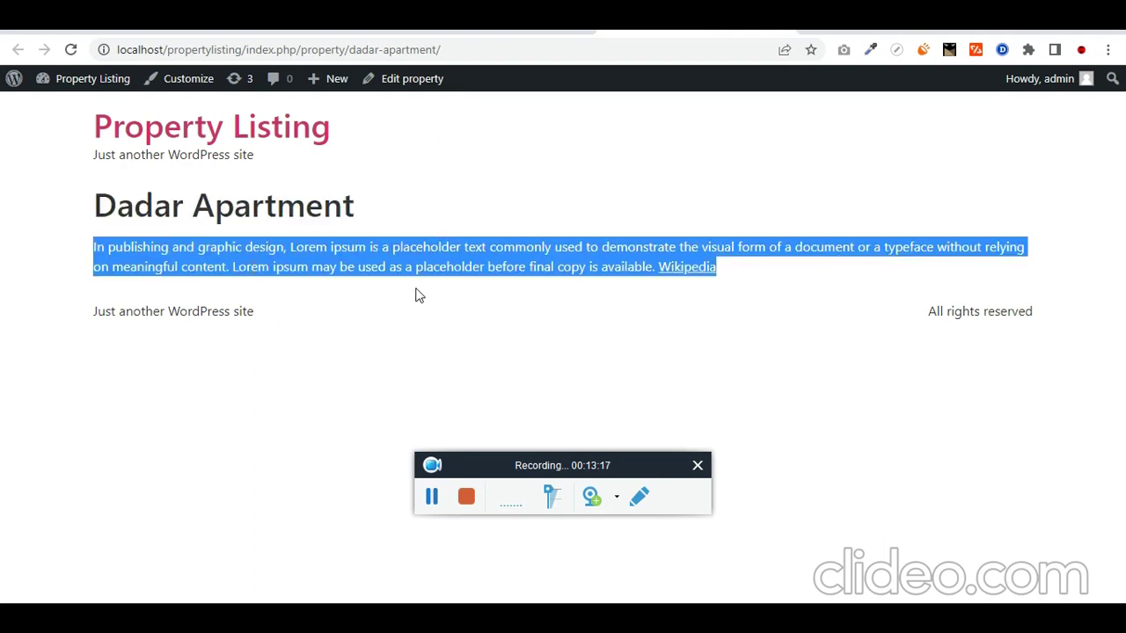
Step: Return to the Dadar Apartment property's edit screen tab
{"action": "left_click", "coordinate": [480, 29]}
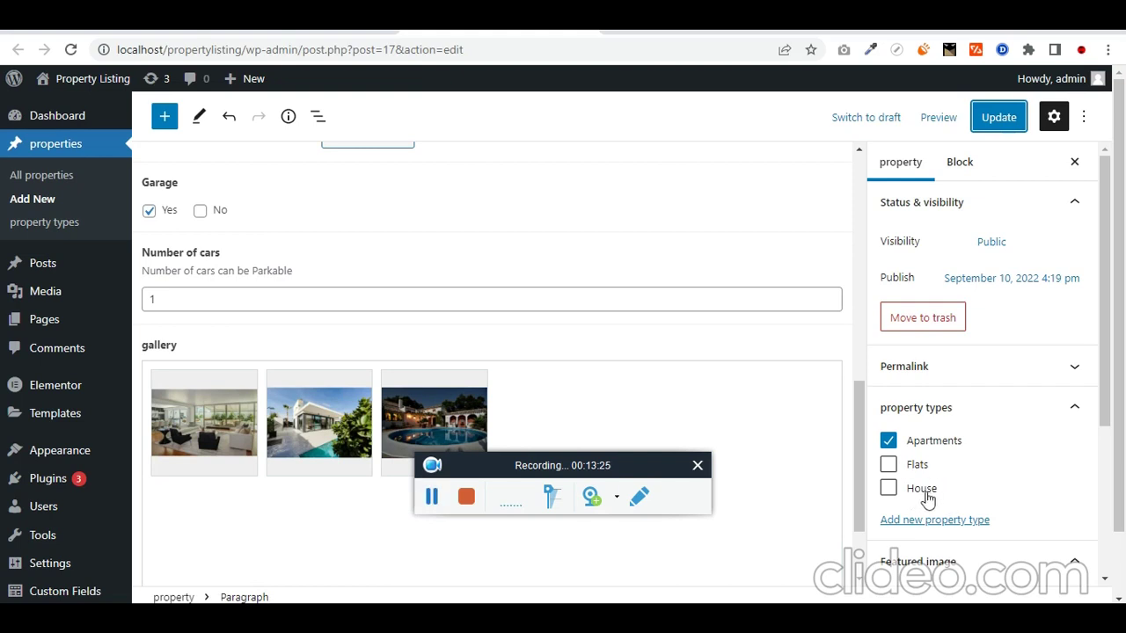
Step: Create a 2-bedroom Apartments property with three gallery photos and open the featured image picker
{"action": "left_click", "coordinate": [431, 498]}
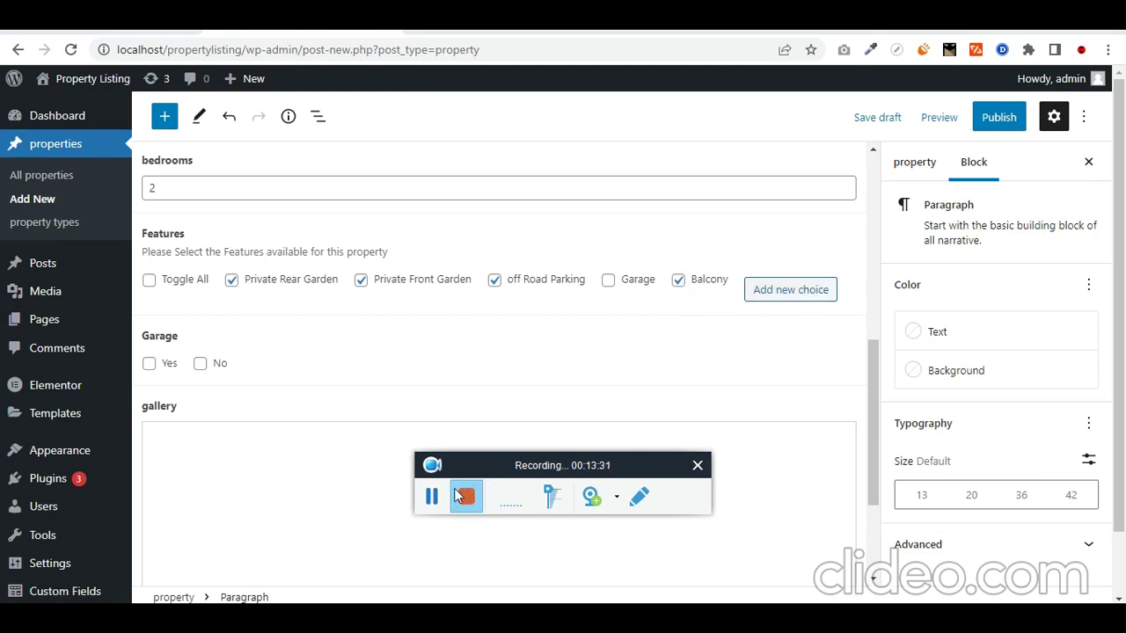
{"action": "left_click", "coordinate": [431, 498]}
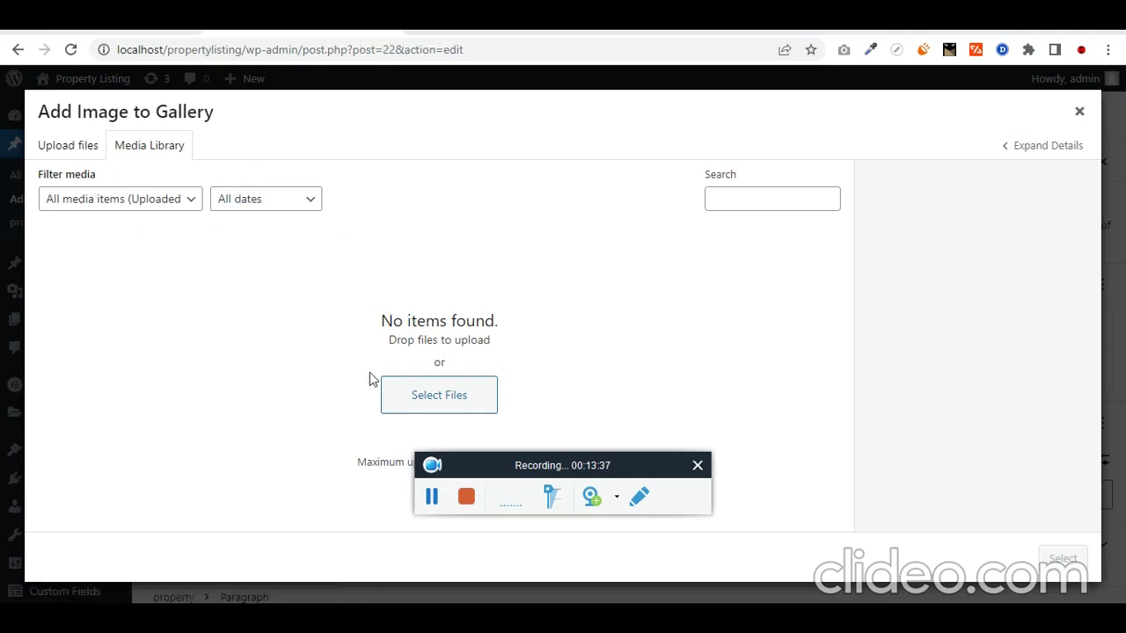
{"action": "left_click", "coordinate": [432, 498]}
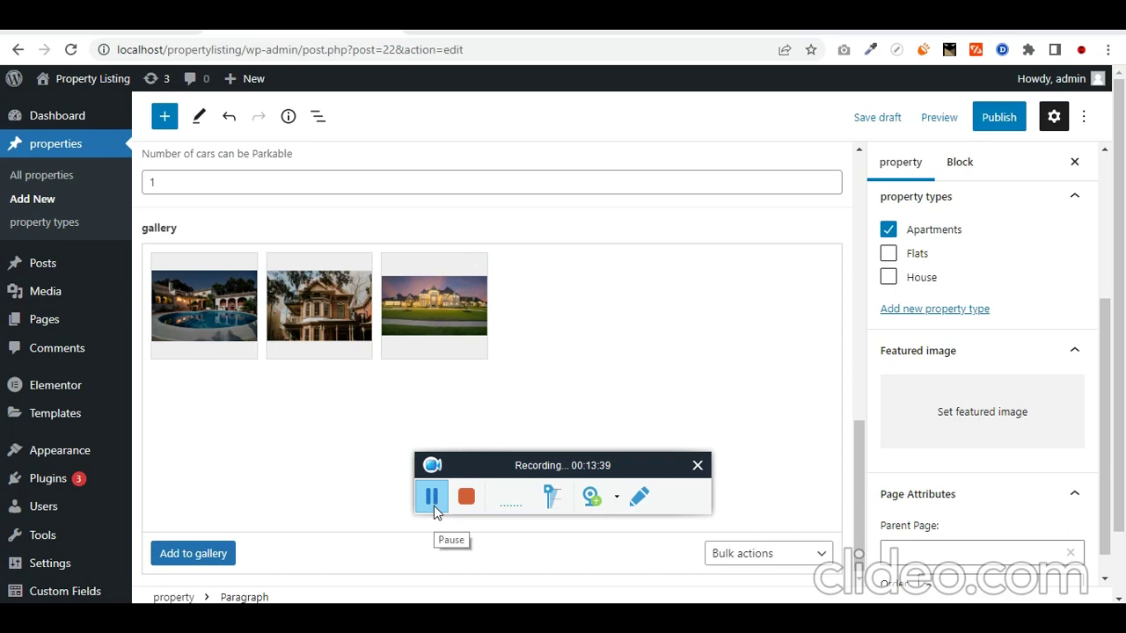
{"action": "left_click", "coordinate": [987, 433]}
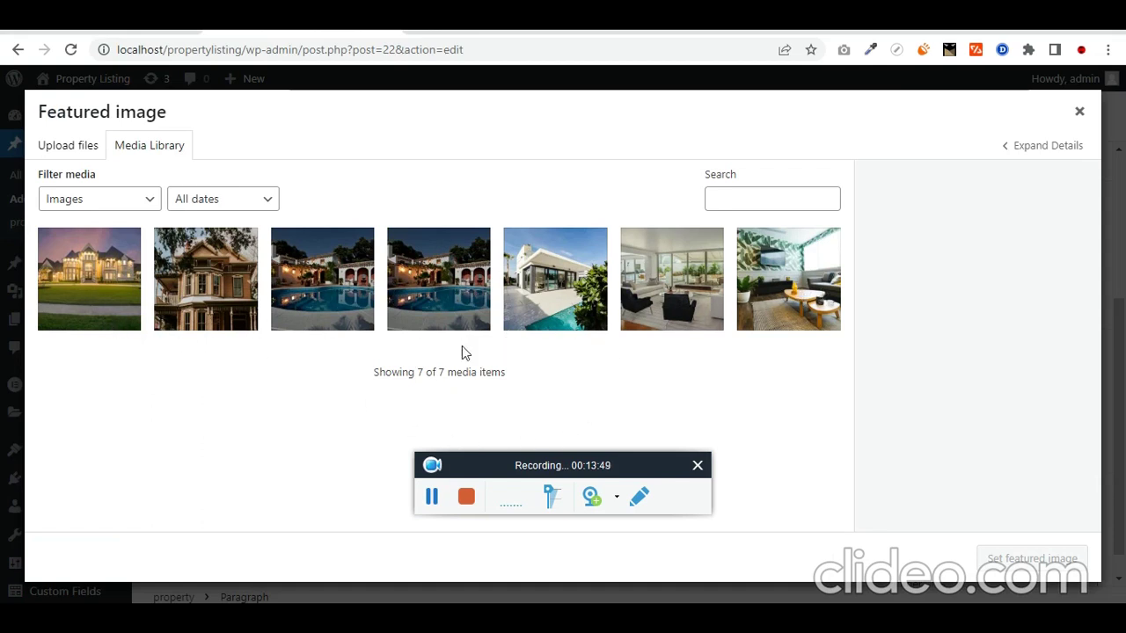
Step: Make the lit-up mansion photo the featured image, then list the three published properties
{"action": "left_click", "coordinate": [175, 264]}
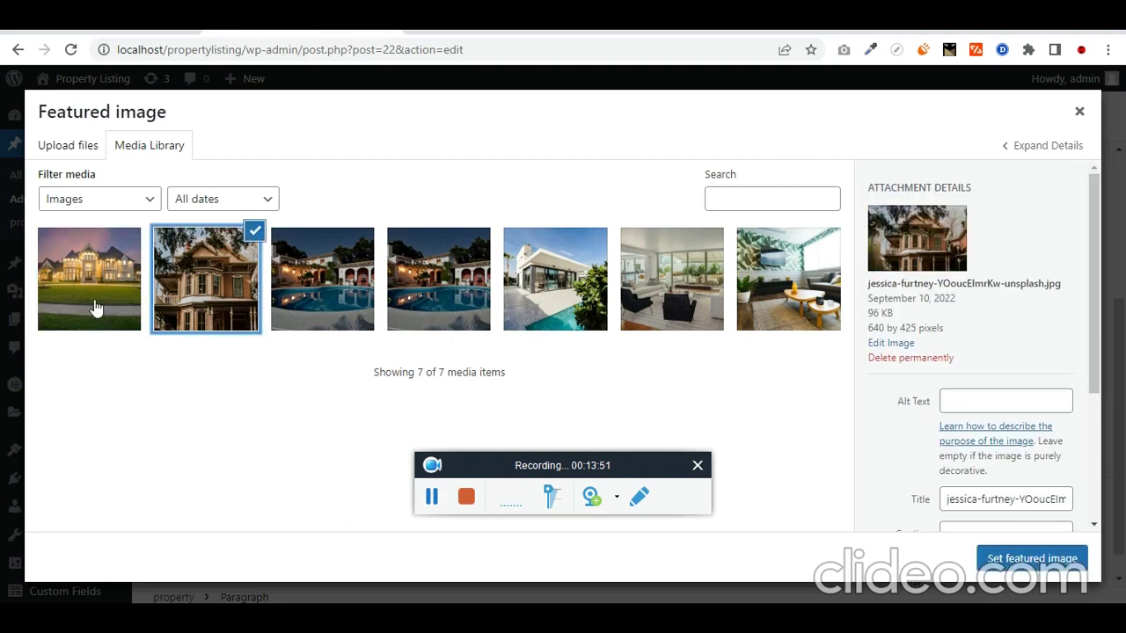
{"action": "left_click", "coordinate": [97, 308]}
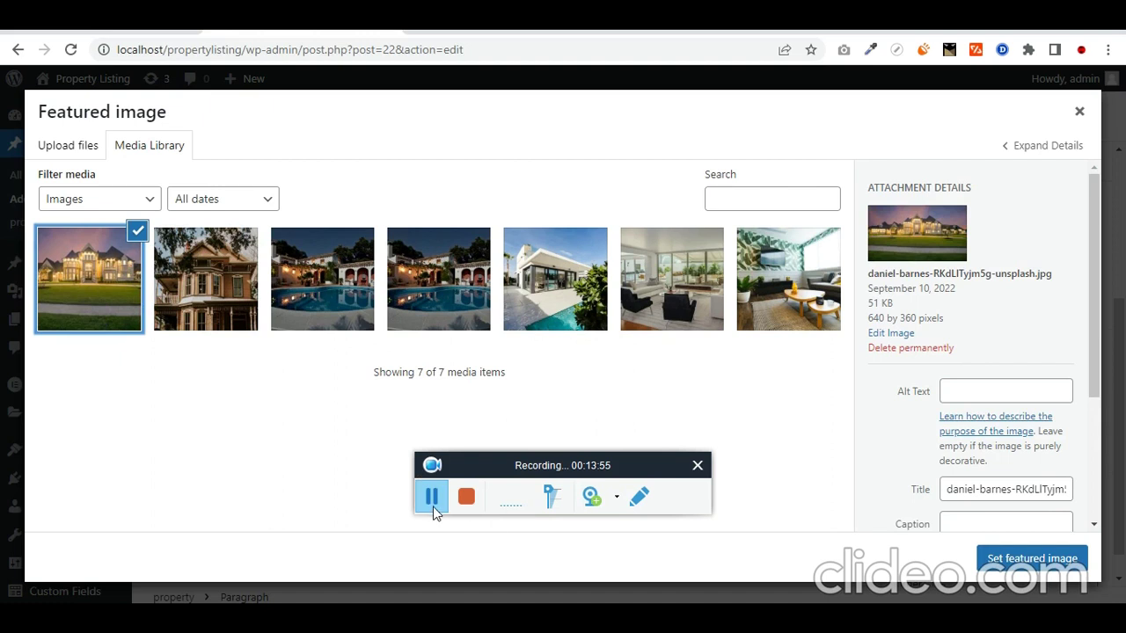
{"action": "left_click", "coordinate": [433, 506]}
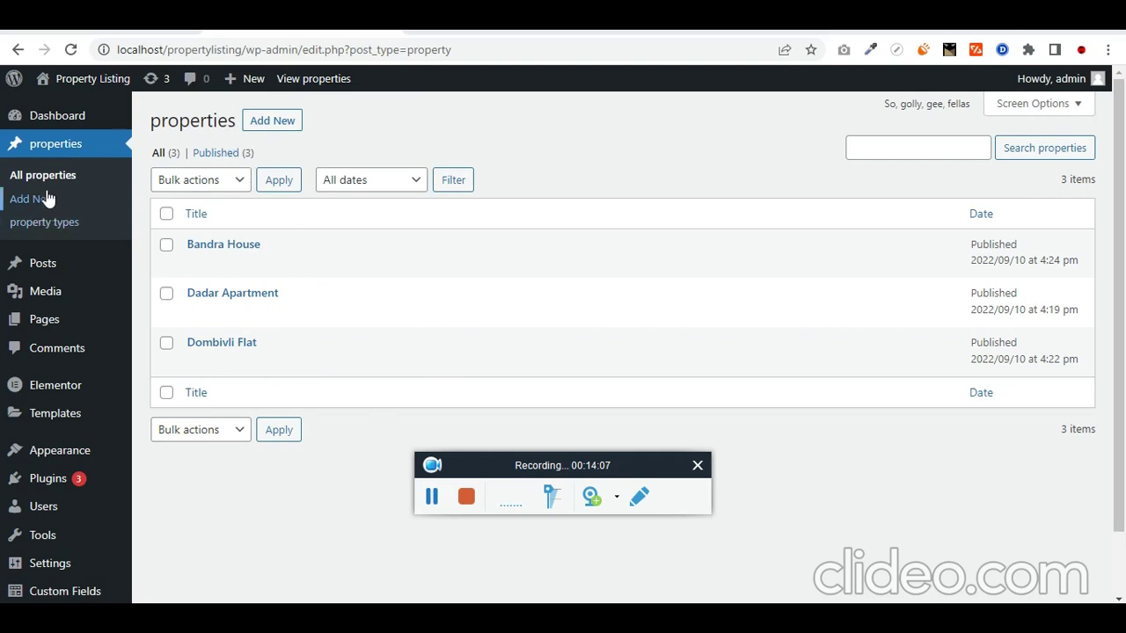
Step: Publish a new page titled 'Properties for sale' and open it in Elementor
{"action": "mouse_move", "coordinate": [55, 321]}
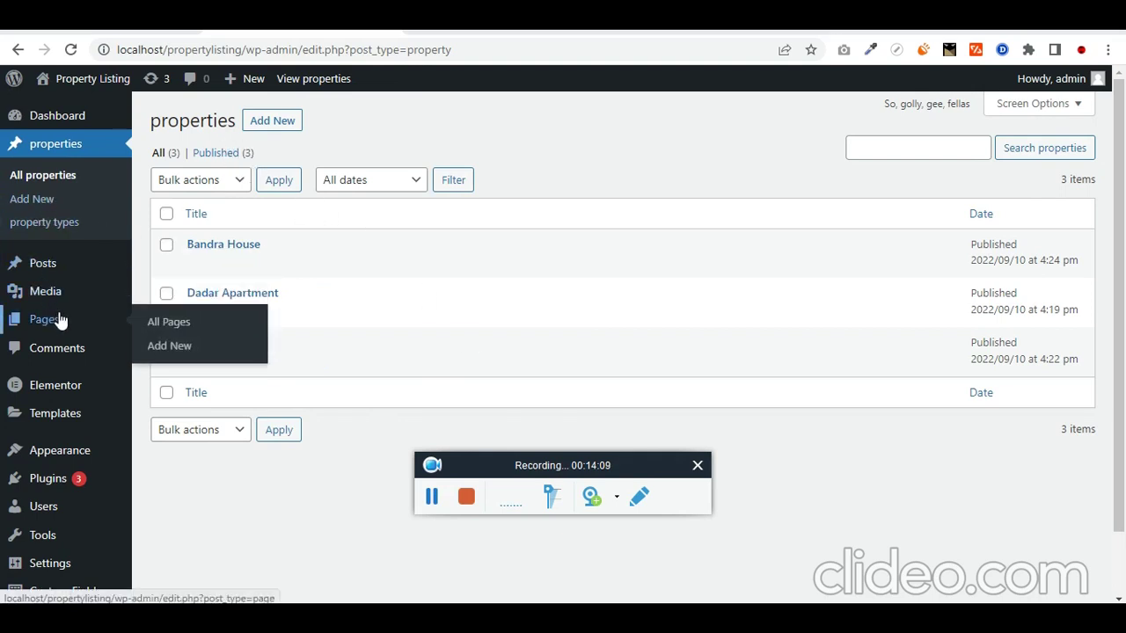
{"action": "left_click", "coordinate": [196, 344]}
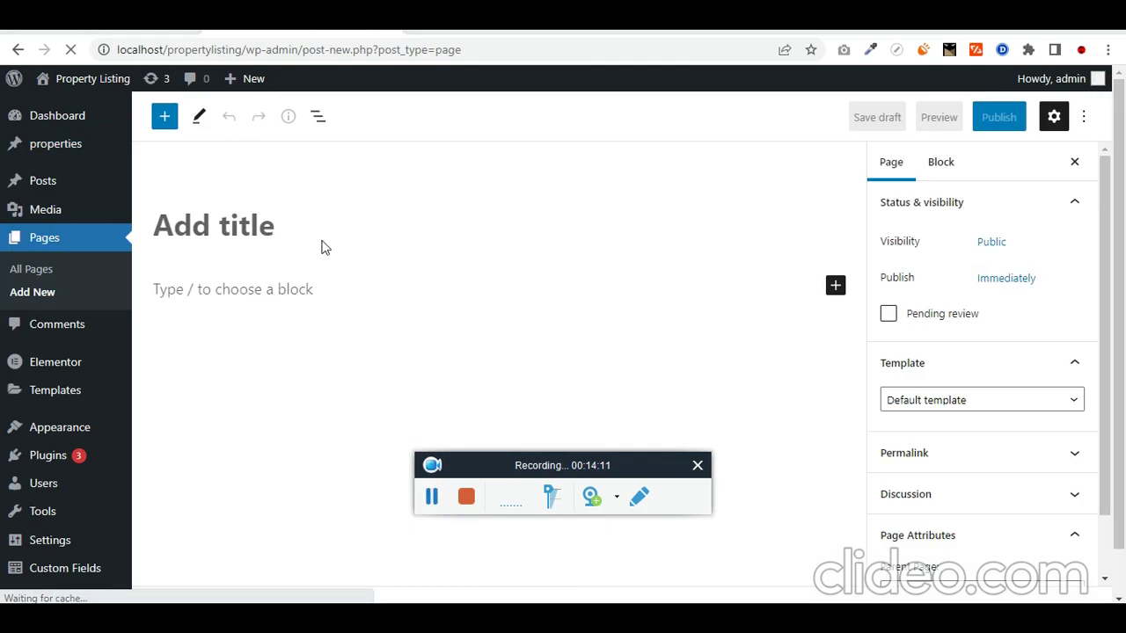
{"action": "type", "text": "PO perties for sale"}
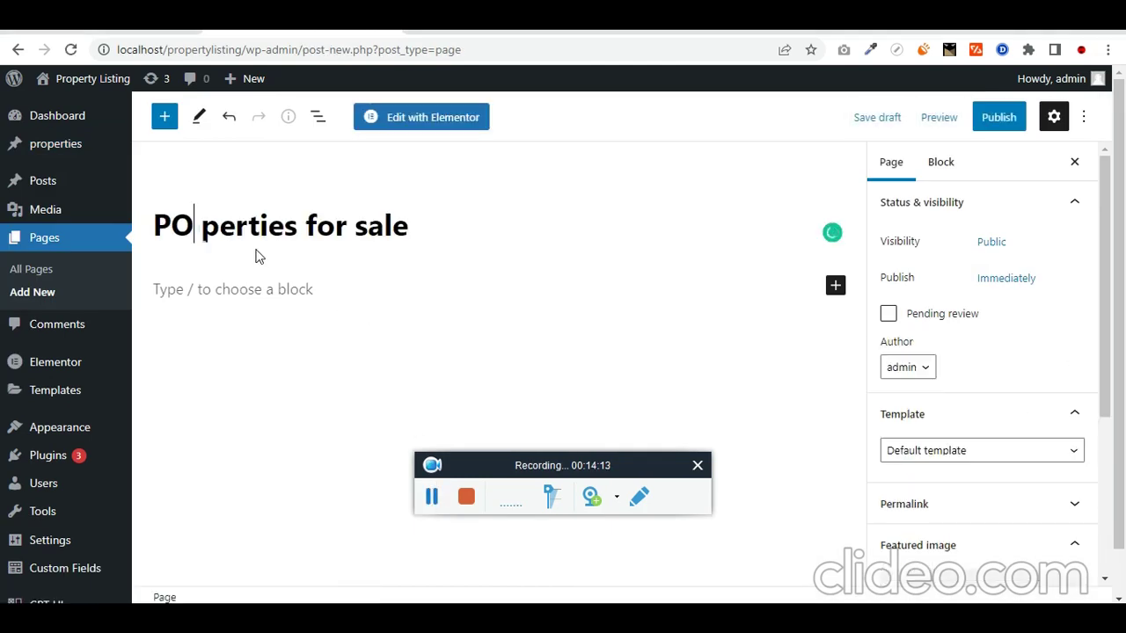
{"action": "left_click", "coordinate": [1003, 118]}
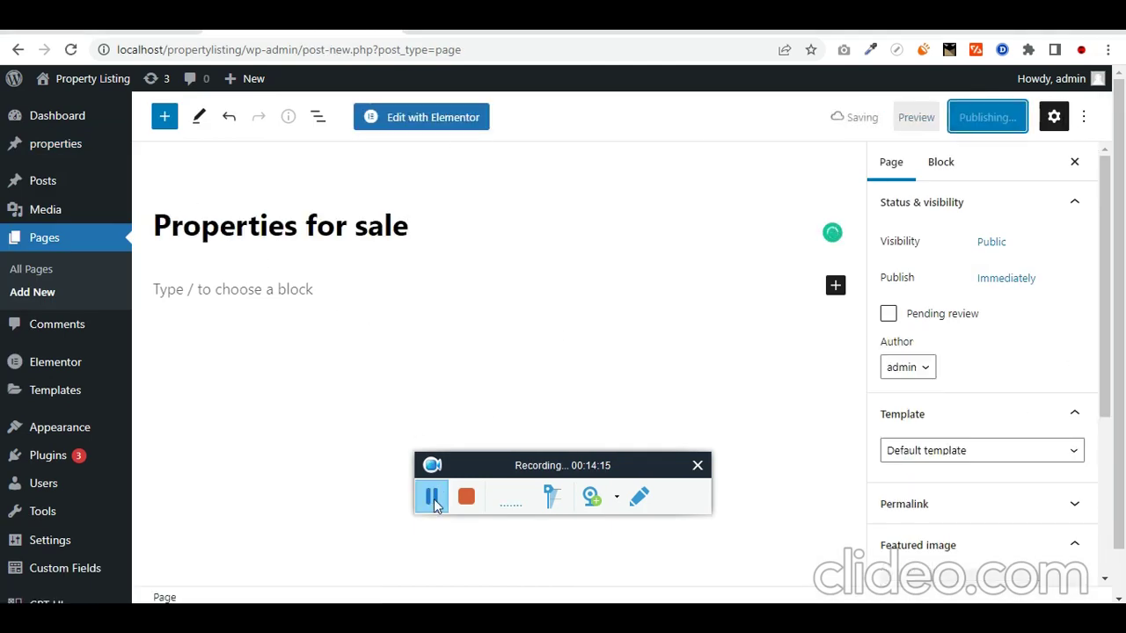
{"action": "left_click", "coordinate": [438, 118]}
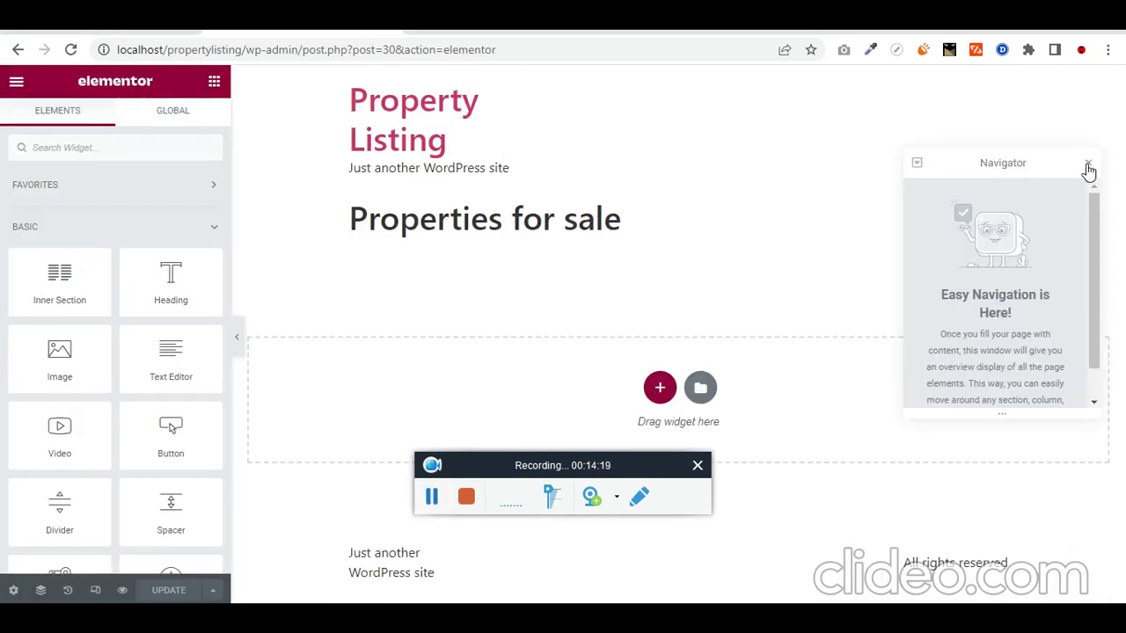
Step: Add an empty one-column section to the page below the title
{"action": "left_click", "coordinate": [1089, 167]}
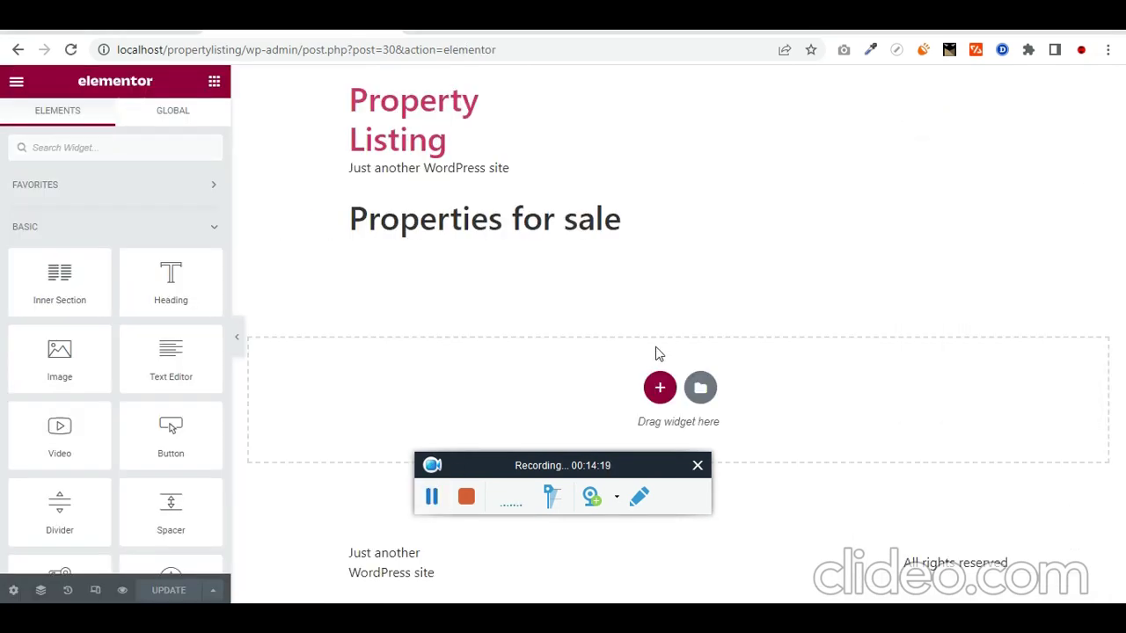
{"action": "left_click", "coordinate": [660, 388]}
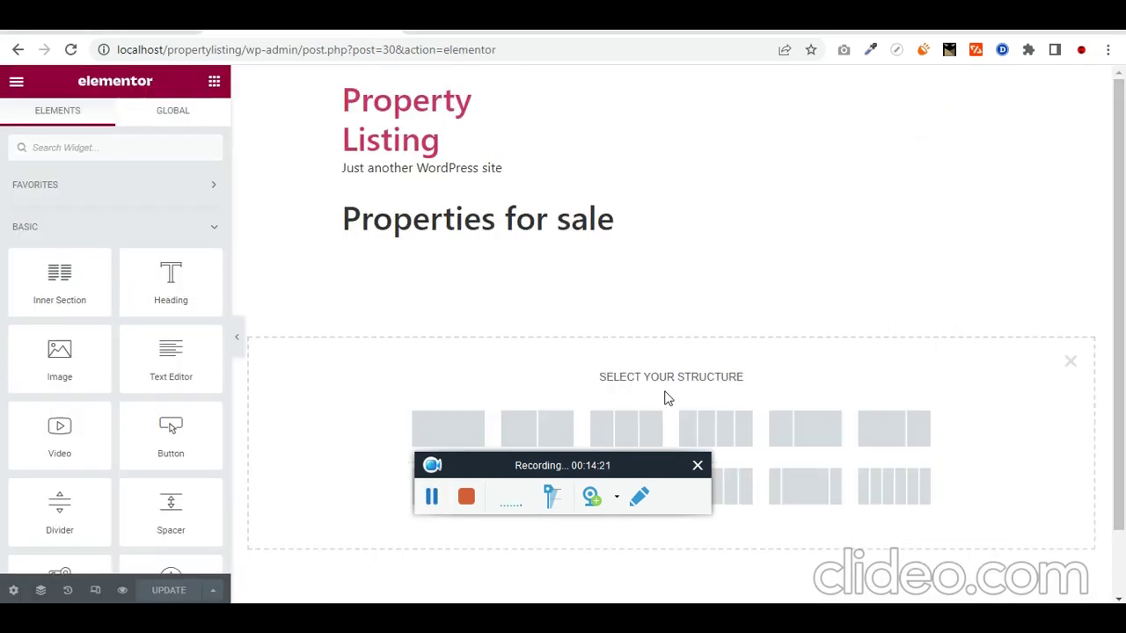
{"action": "left_click", "coordinate": [453, 425]}
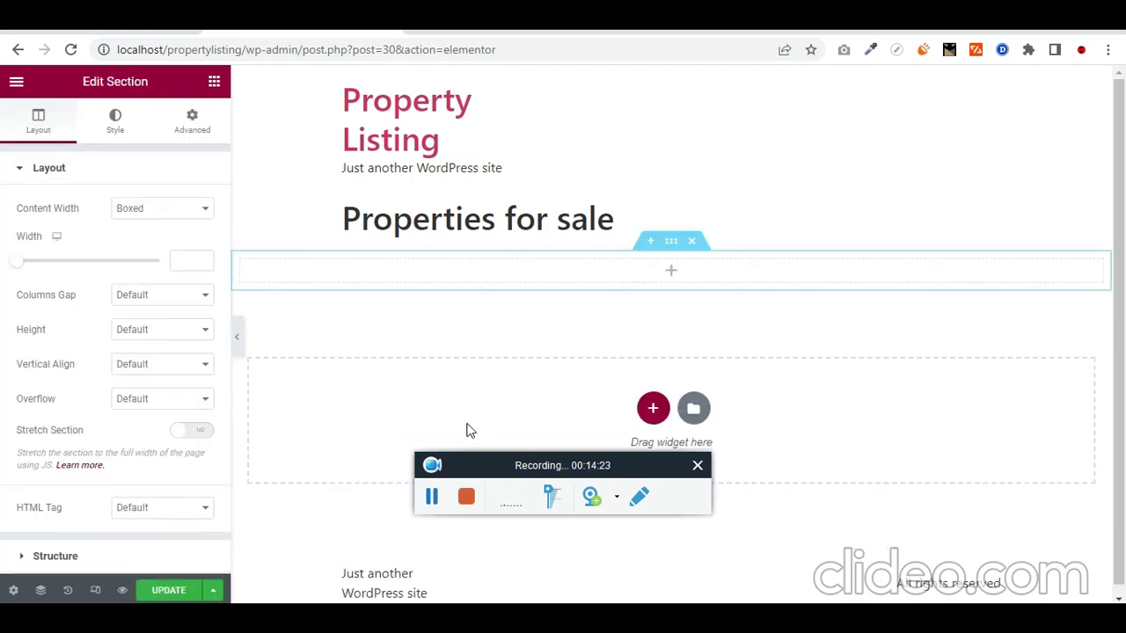
Step: Search widgets for 'por' and drag the Portfolio widget into the new section
{"action": "left_click", "coordinate": [214, 81]}
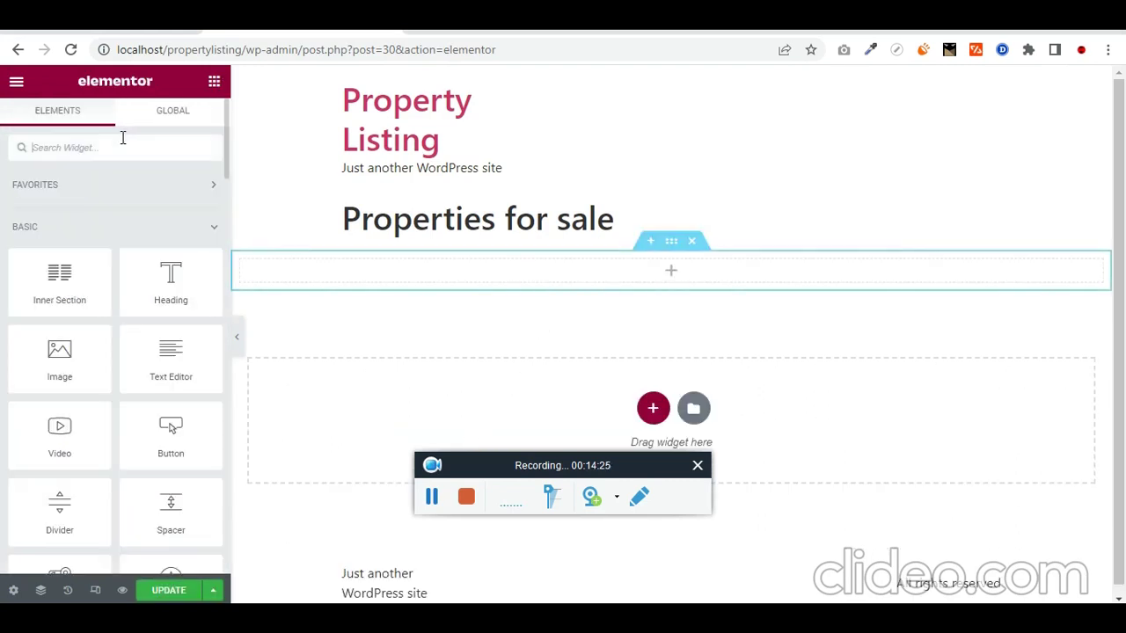
{"action": "type", "text": "port"}
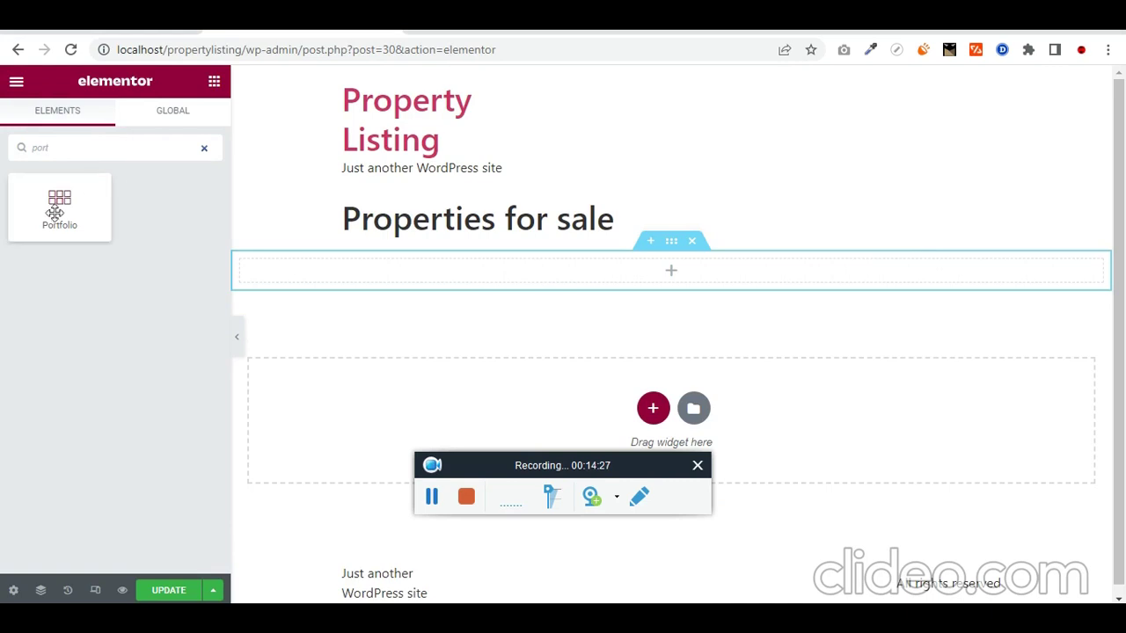
{"action": "left_click_drag", "start_coordinate": [59, 206], "coordinate": [674, 279]}
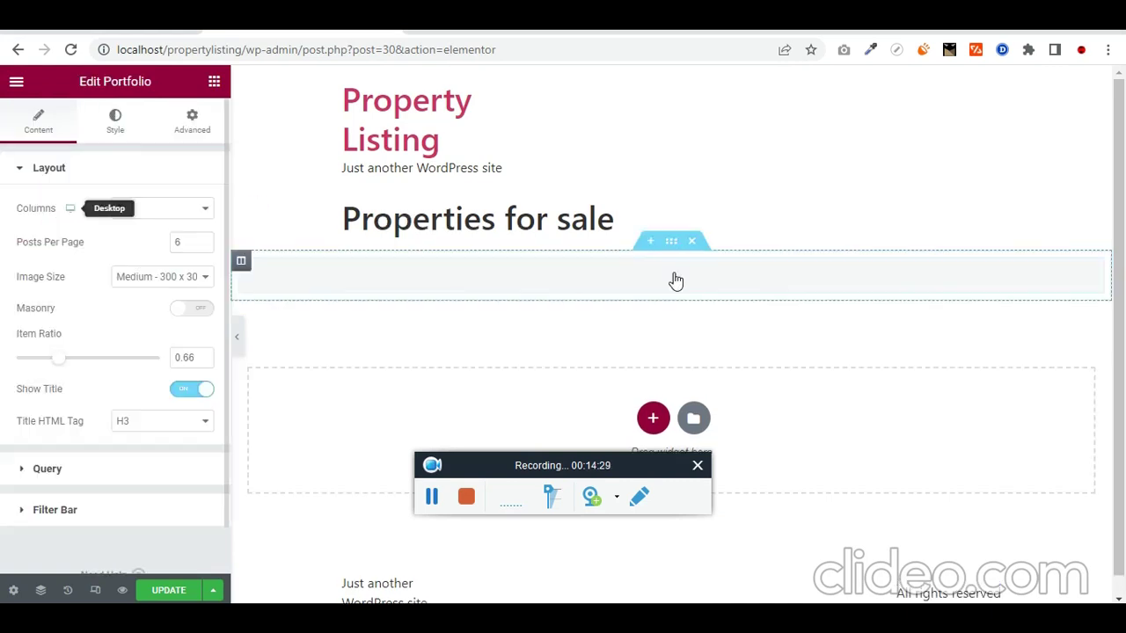
Step: Set the portfolio image size to Medium Large and its query source to properties
{"action": "scroll", "coordinate": [103, 467], "scroll_direction": "down", "scroll_amount": 2}
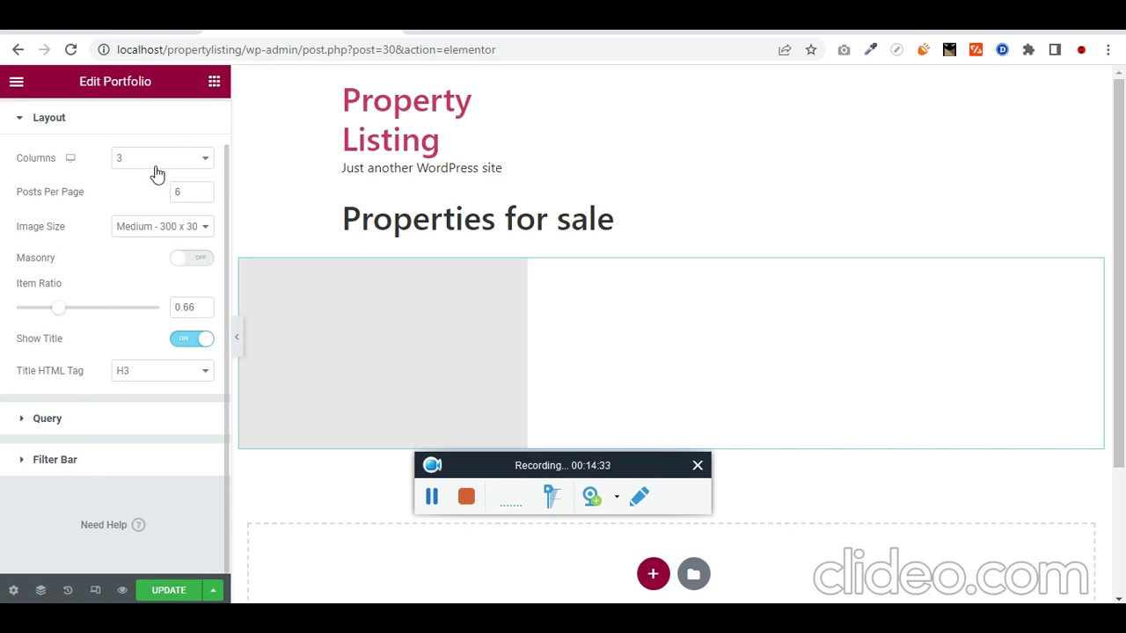
{"action": "left_click", "coordinate": [187, 228]}
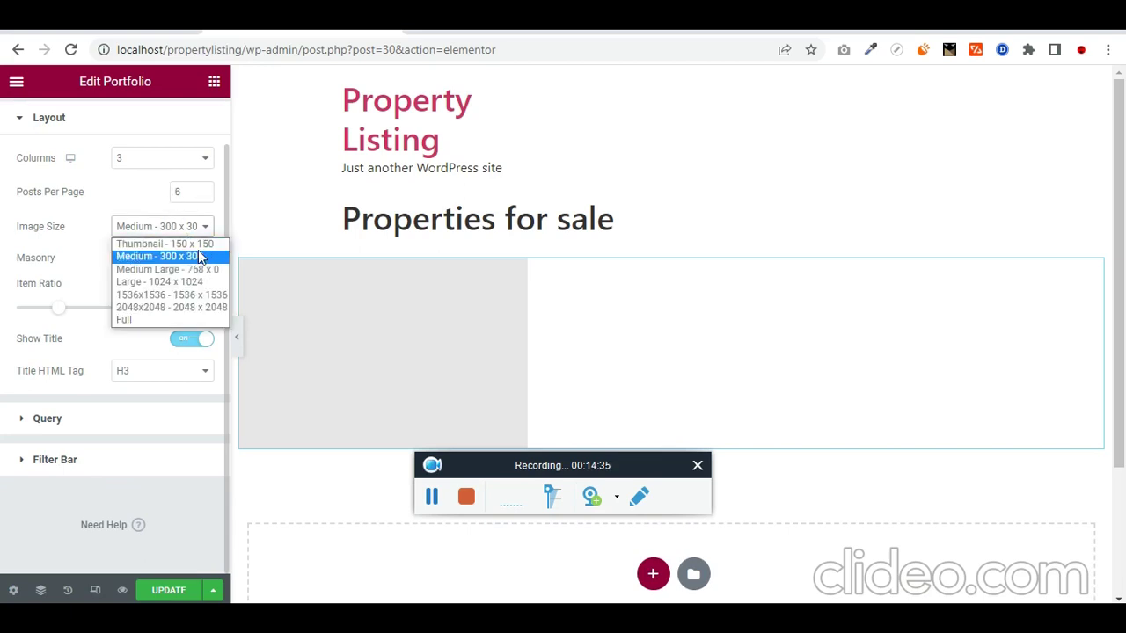
{"action": "left_click", "coordinate": [167, 269]}
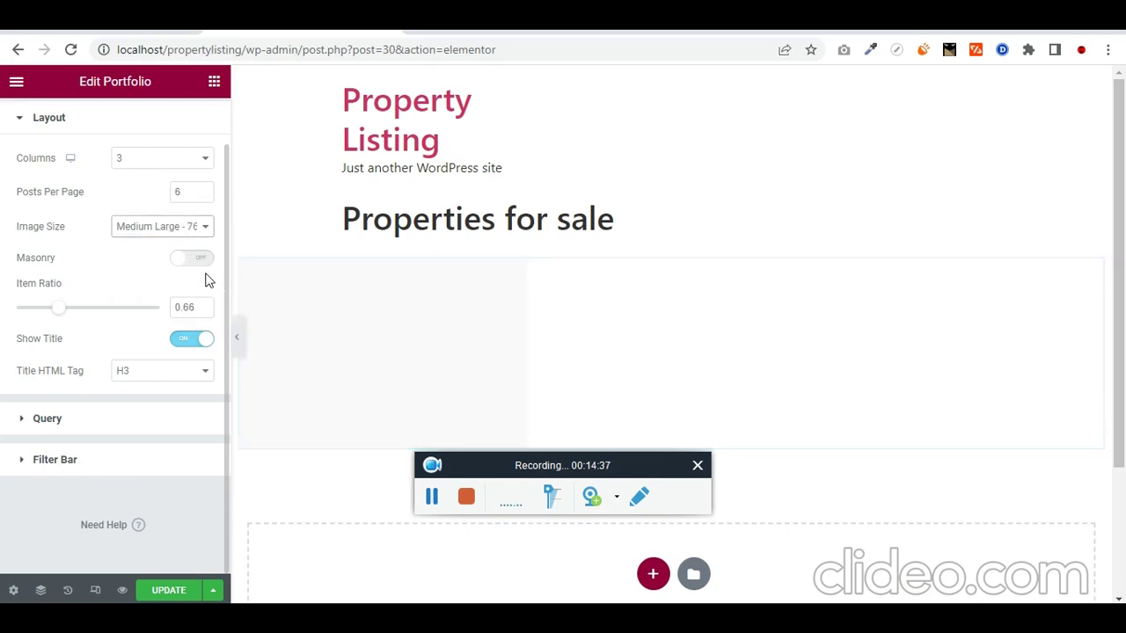
{"action": "left_click", "coordinate": [77, 427]}
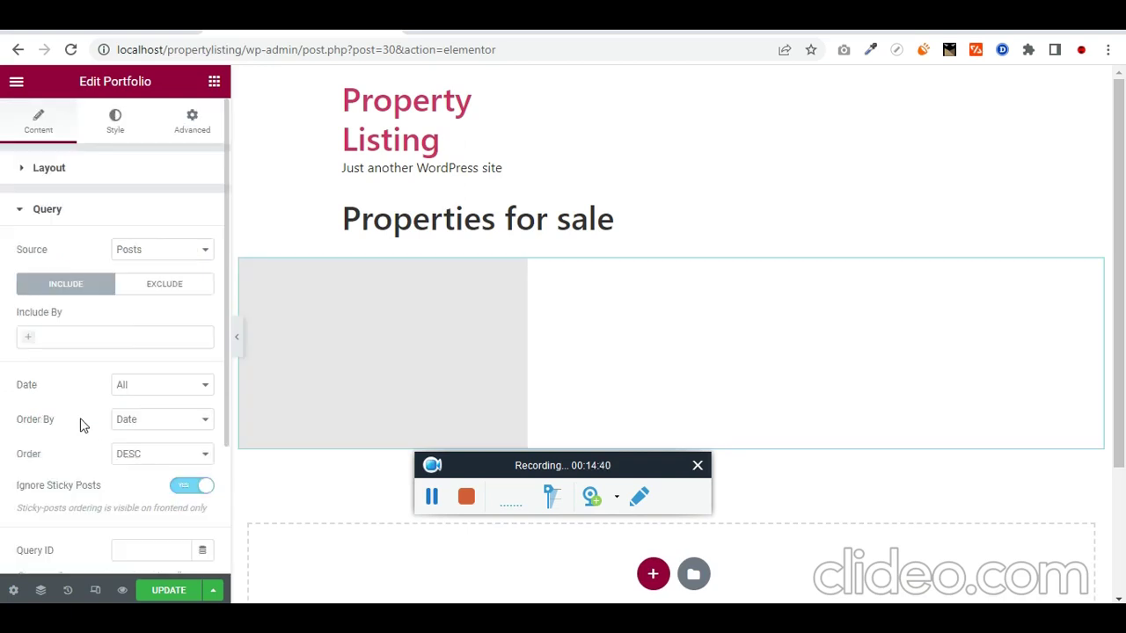
{"action": "left_click", "coordinate": [173, 253]}
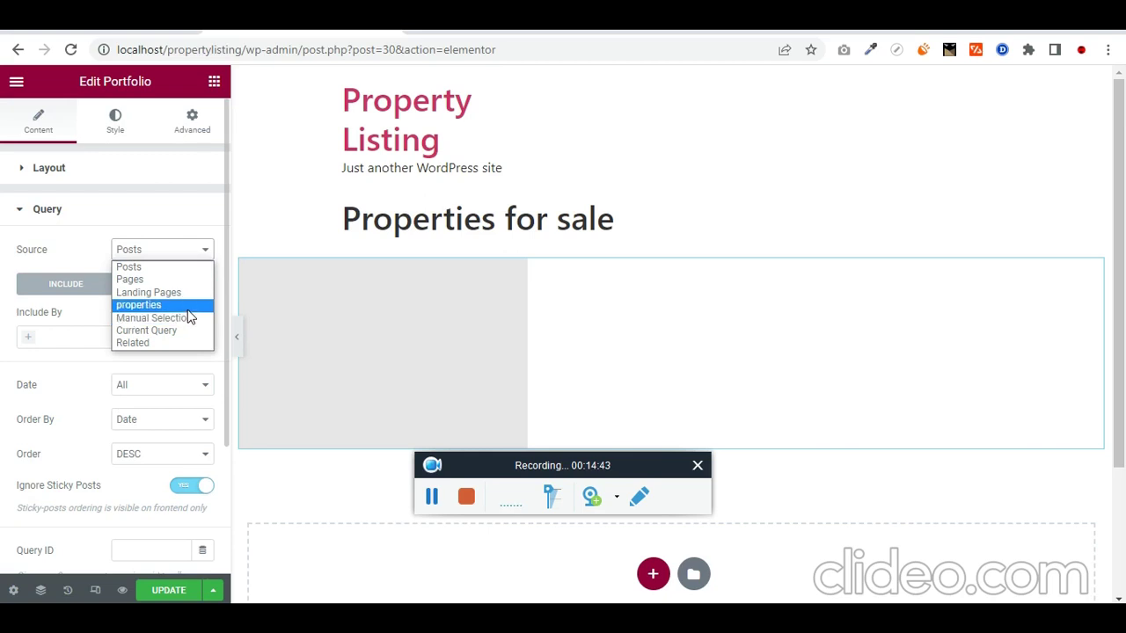
{"action": "left_click", "coordinate": [188, 310]}
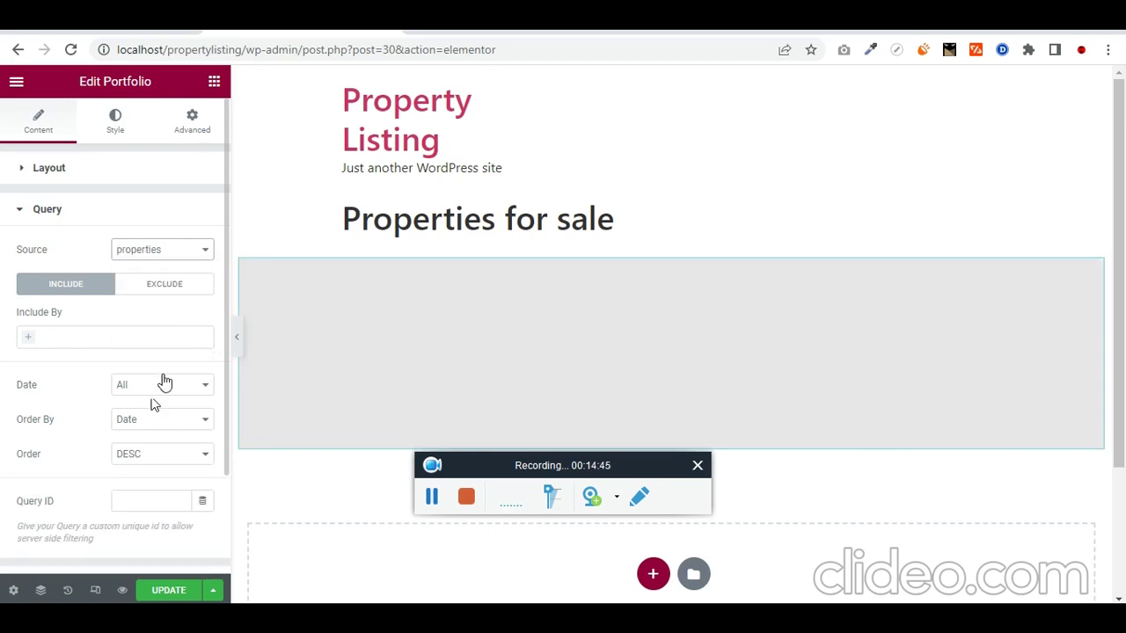
Step: Turn on the portfolio filter bar, filtering by property types
{"action": "scroll", "coordinate": [129, 450], "scroll_direction": "down", "scroll_amount": 2}
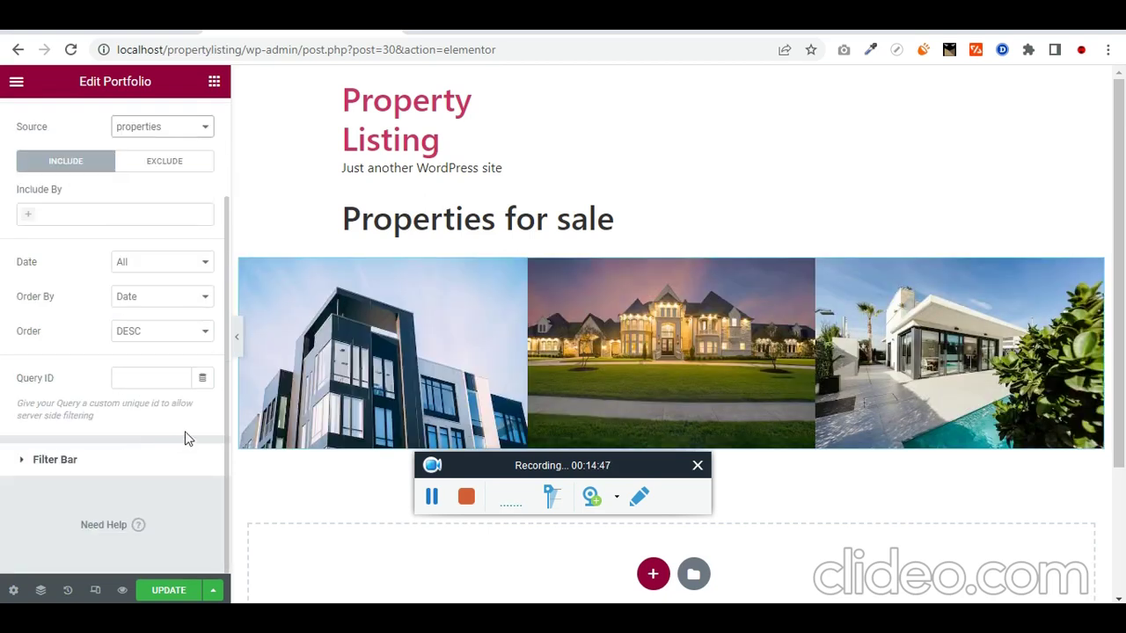
{"action": "left_click", "coordinate": [71, 461]}
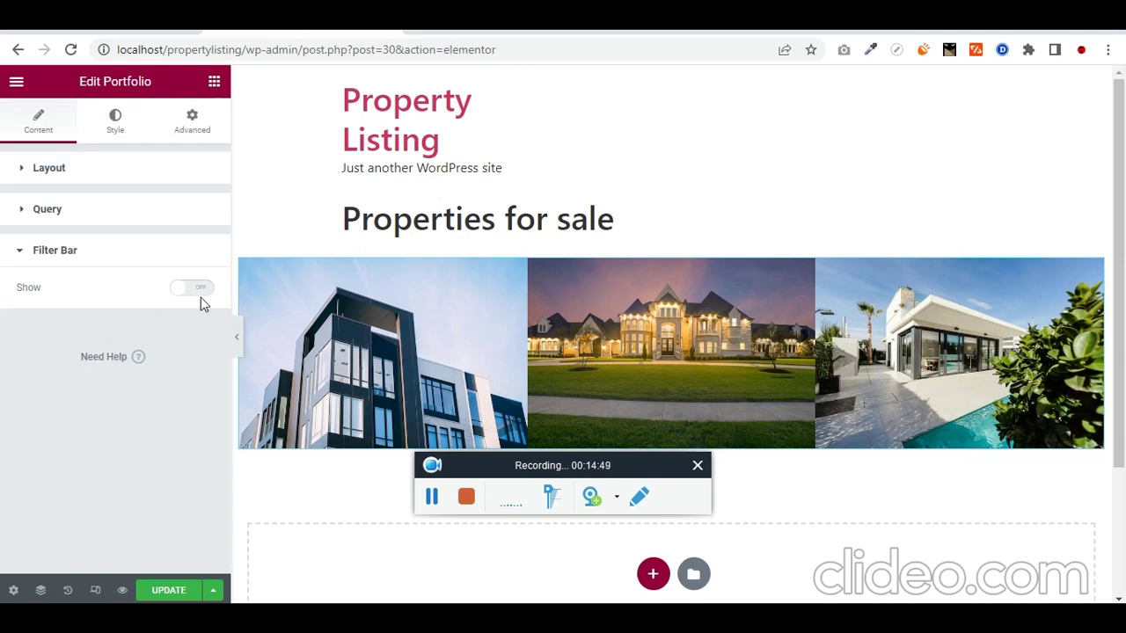
{"action": "left_click", "coordinate": [194, 288]}
{"action": "left_click", "coordinate": [159, 341]}
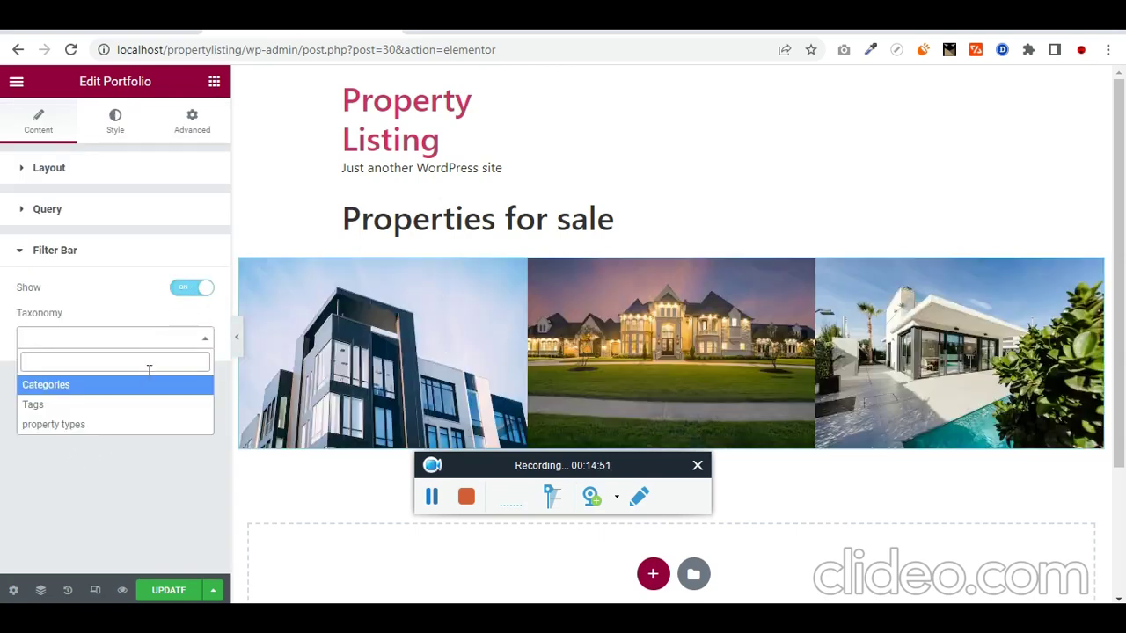
{"action": "left_click", "coordinate": [126, 426]}
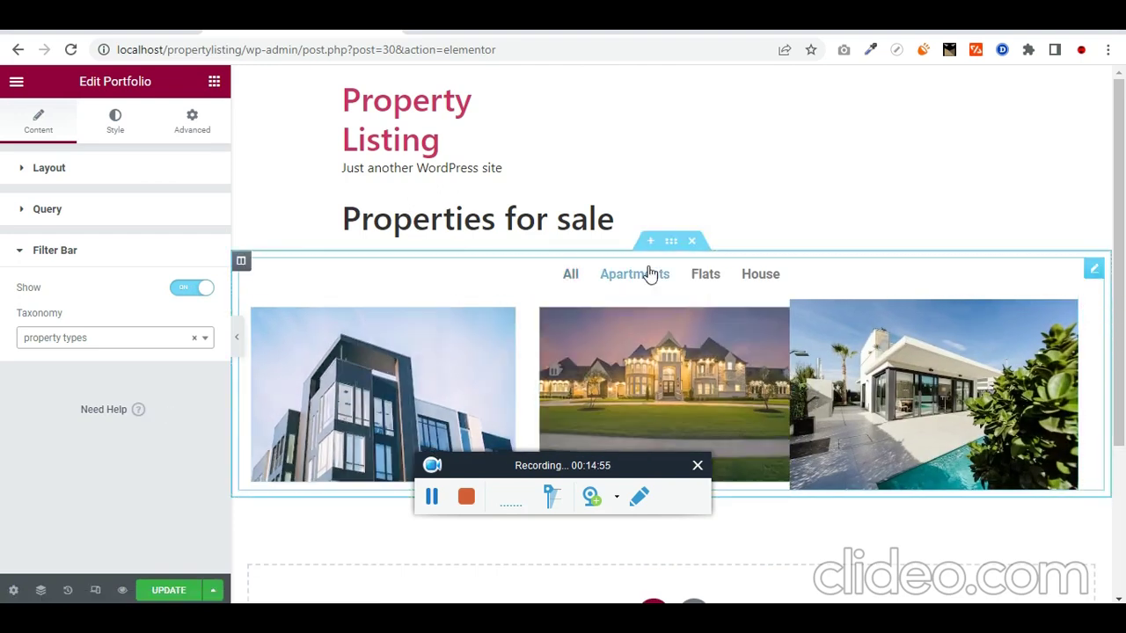
{"action": "left_click", "coordinate": [649, 275]}
{"action": "left_click", "coordinate": [701, 276]}
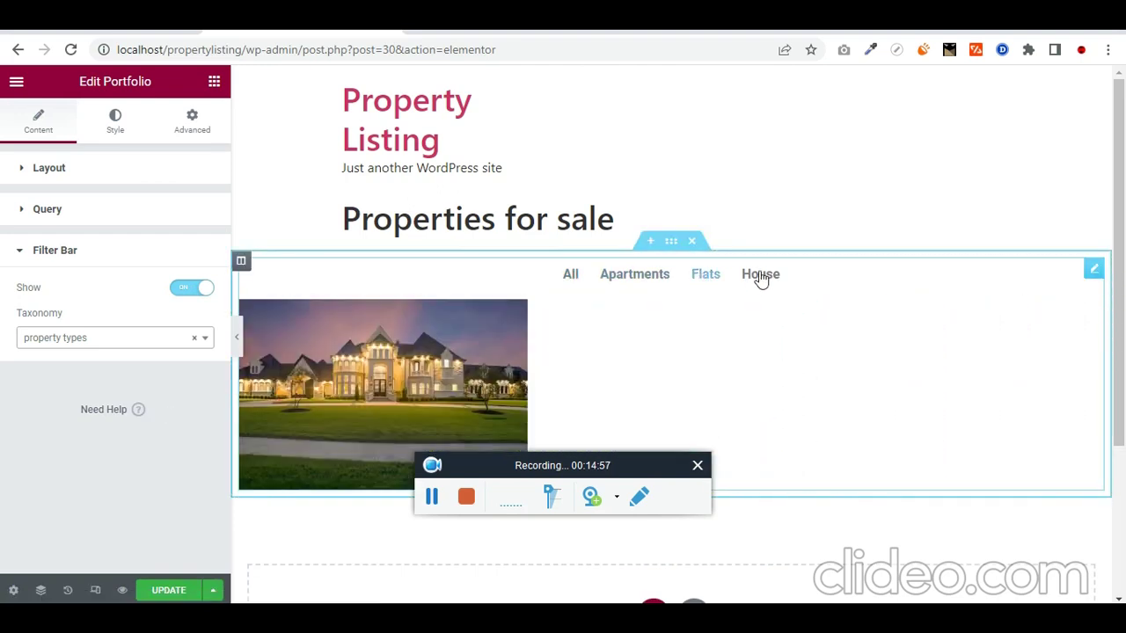
{"action": "left_click", "coordinate": [761, 276]}
{"action": "left_click", "coordinate": [570, 275]}
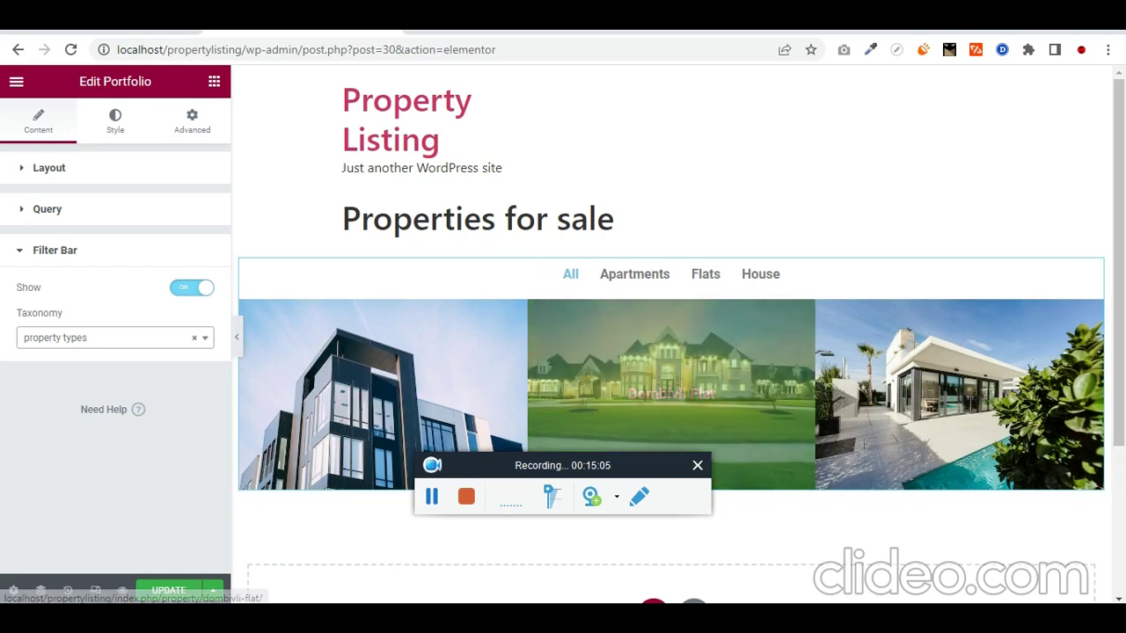
{"action": "left_click", "coordinate": [545, 618]}
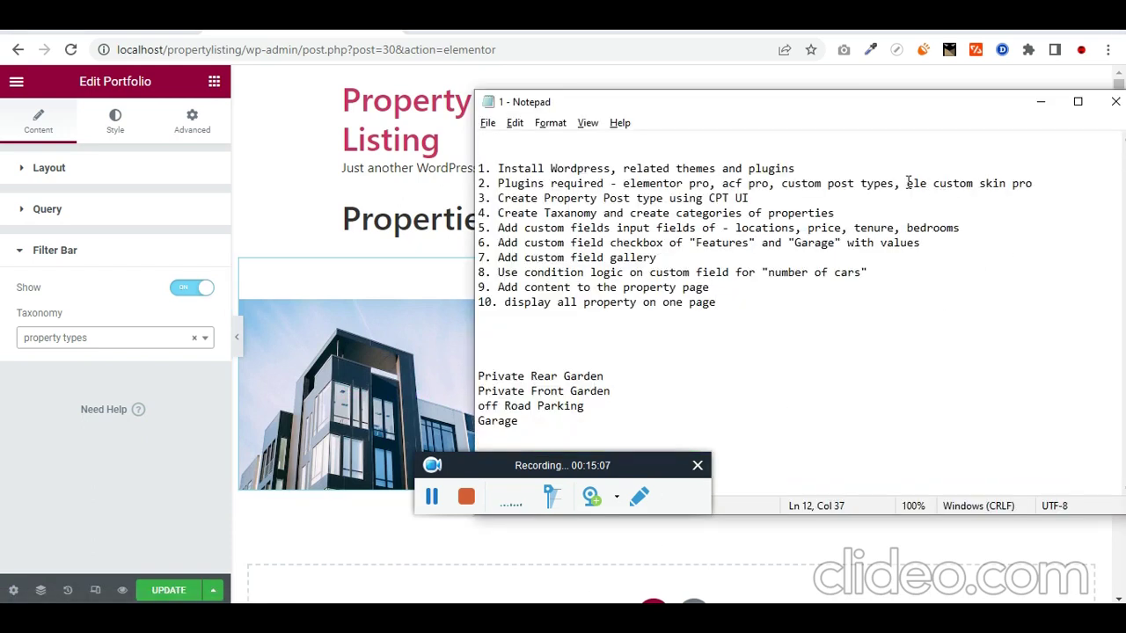
{"action": "left_click_drag", "start_coordinate": [908, 183], "coordinate": [1013, 187]}
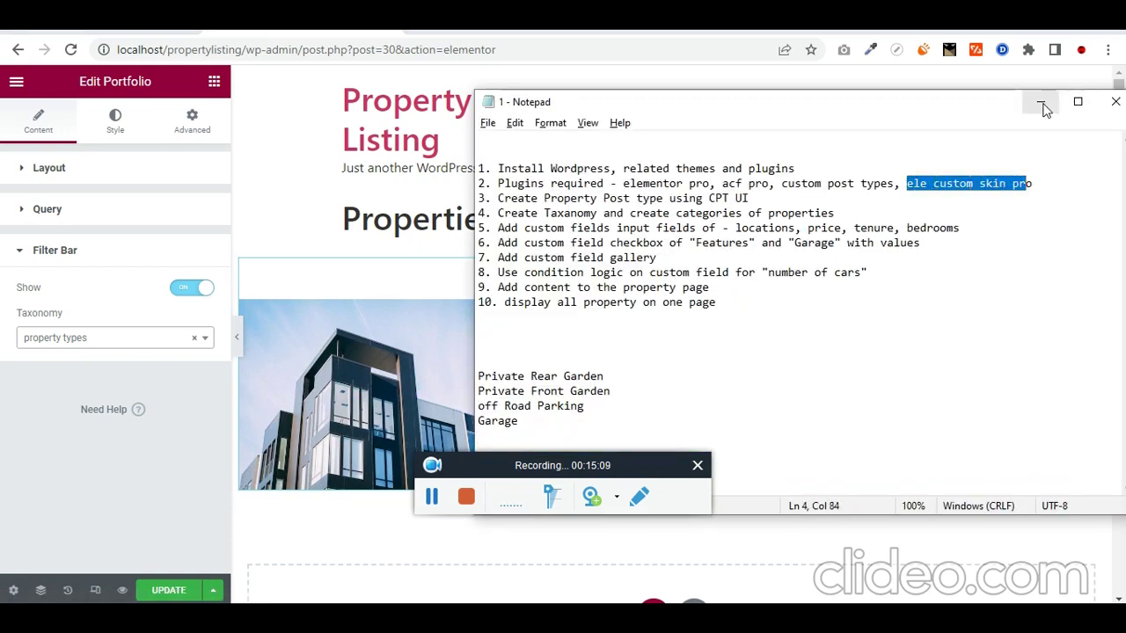
{"action": "left_click", "coordinate": [1040, 101]}
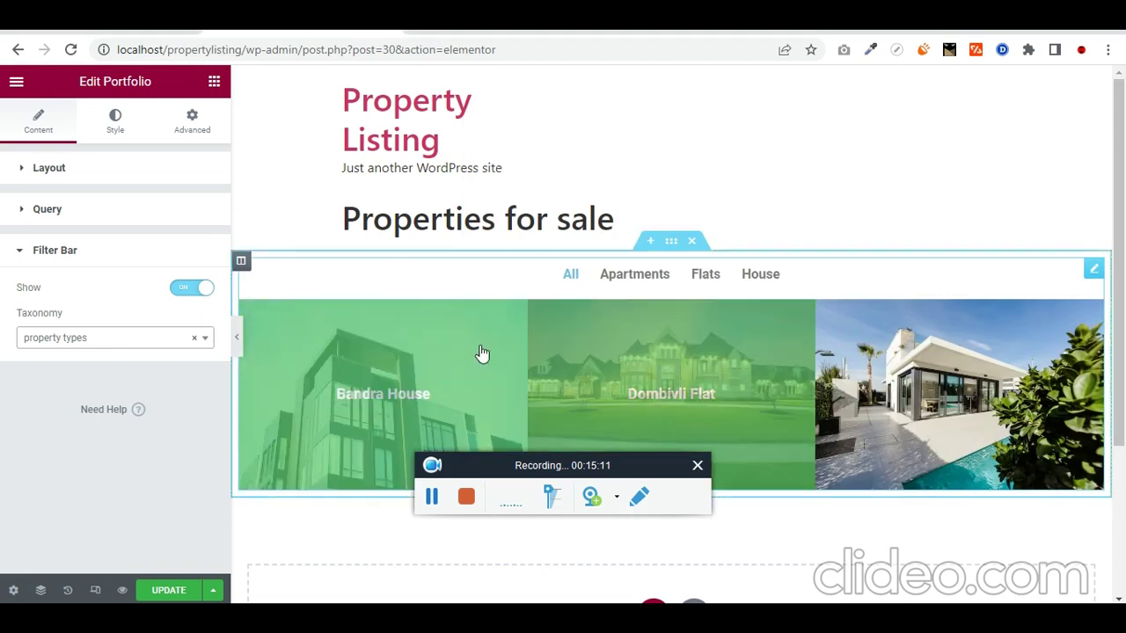
Step: Set the portfolio items' column gap to 13 and row gap to 0
{"action": "left_click", "coordinate": [117, 126]}
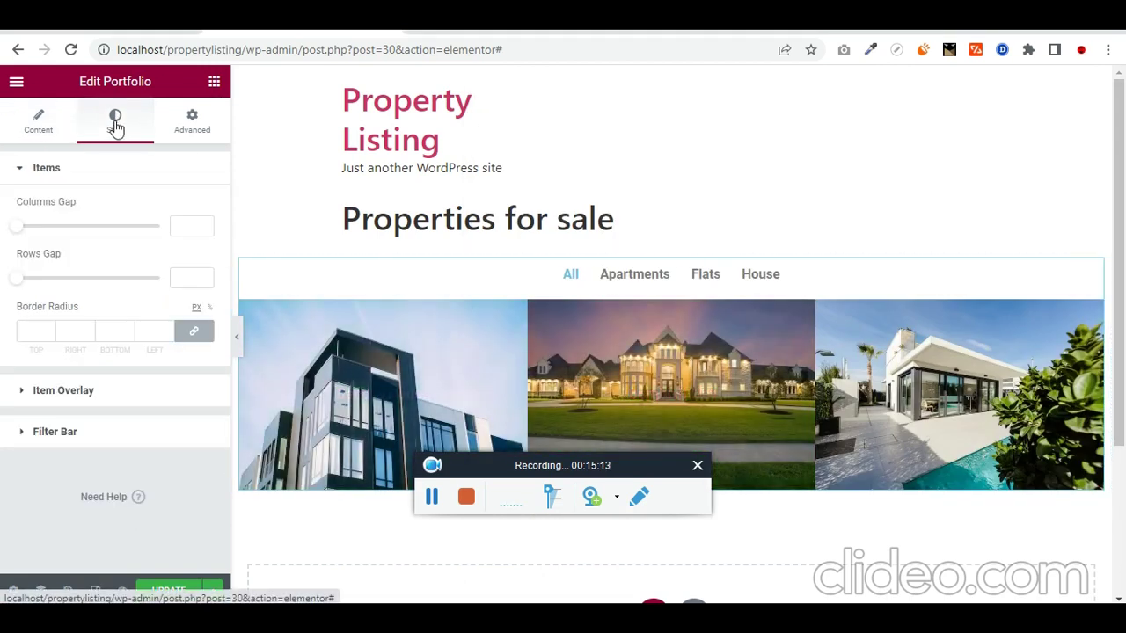
{"action": "left_click_drag", "start_coordinate": [23, 229], "coordinate": [42, 228]}
{"action": "left_click_drag", "start_coordinate": [31, 283], "coordinate": [2, 283]}
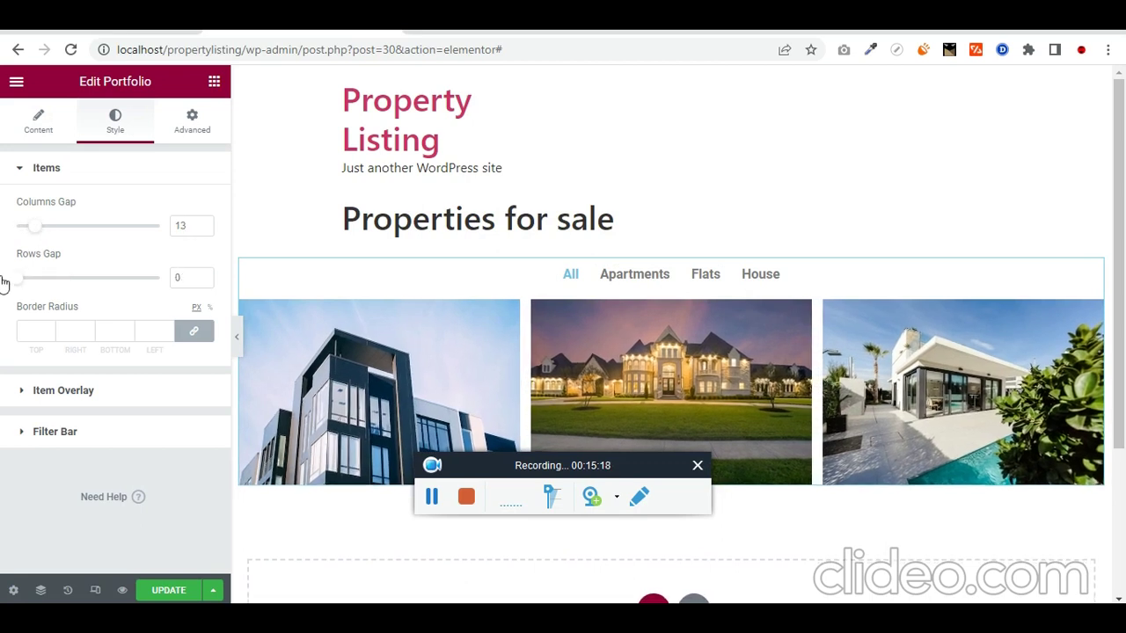
Step: Give the item hover overlay a black (#000000) background colour
{"action": "left_click", "coordinate": [24, 400]}
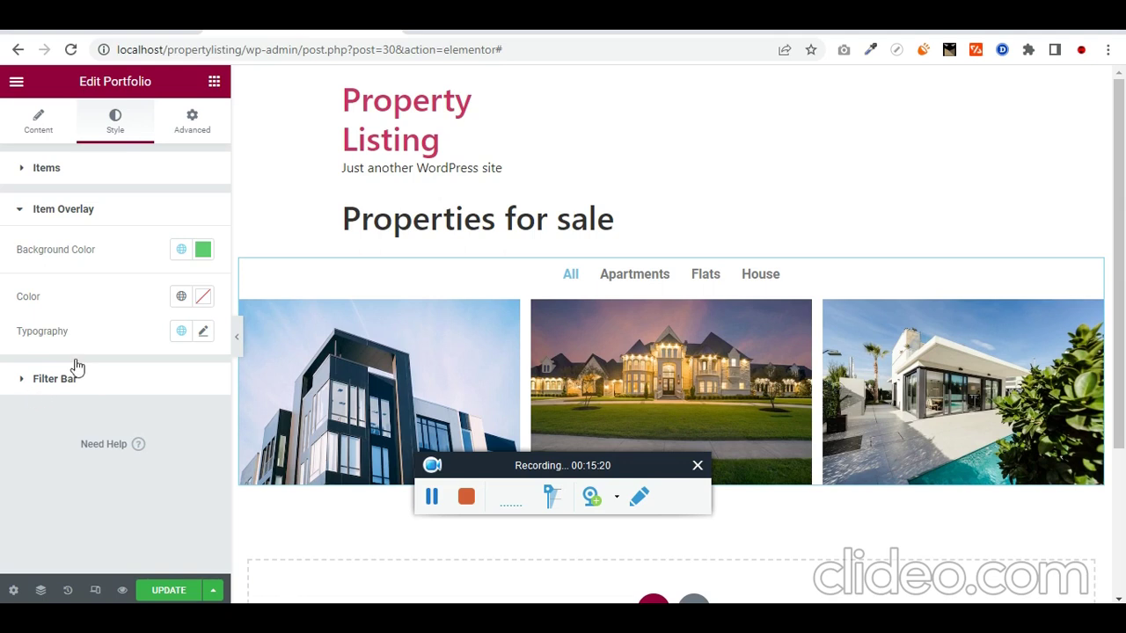
{"action": "left_click", "coordinate": [203, 251]}
{"action": "left_click_drag", "start_coordinate": [219, 358], "coordinate": [102, 455]}
{"action": "left_click", "coordinate": [104, 457]}
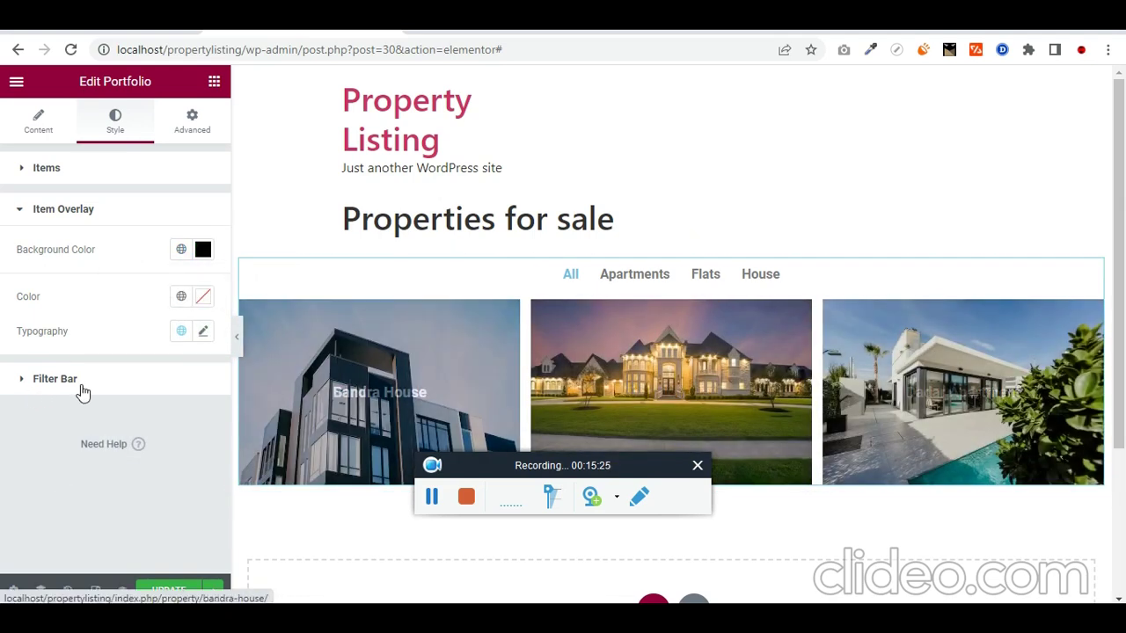
{"action": "left_click", "coordinate": [81, 386]}
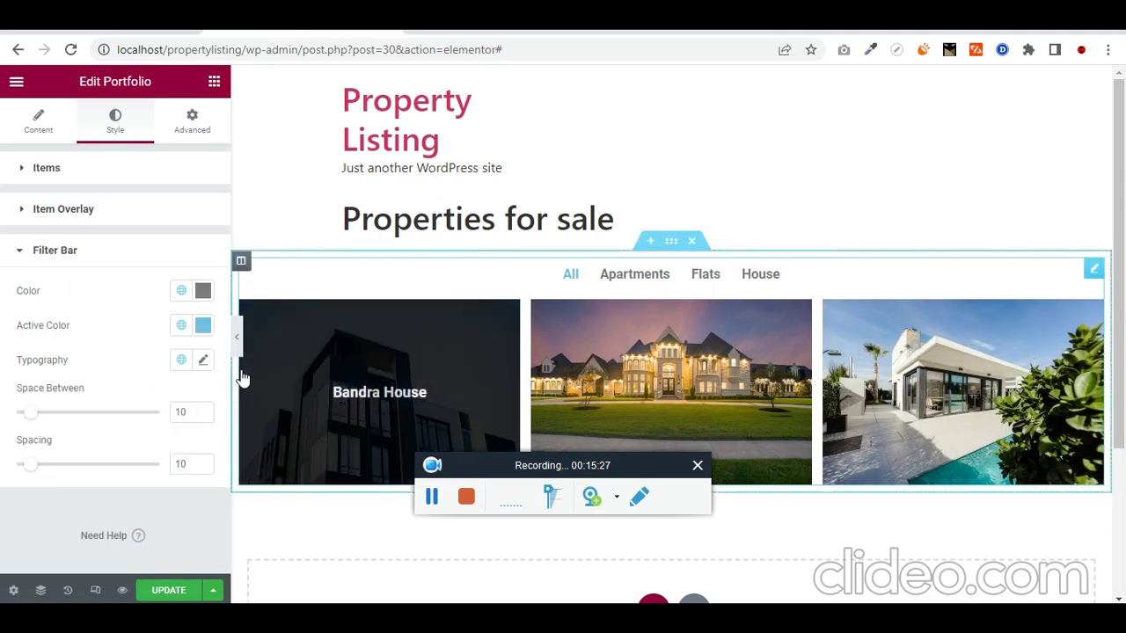
Step: Make the filter bar text colour black
{"action": "left_click", "coordinate": [203, 290]}
{"action": "left_click_drag", "start_coordinate": [168, 409], "coordinate": [112, 507]}
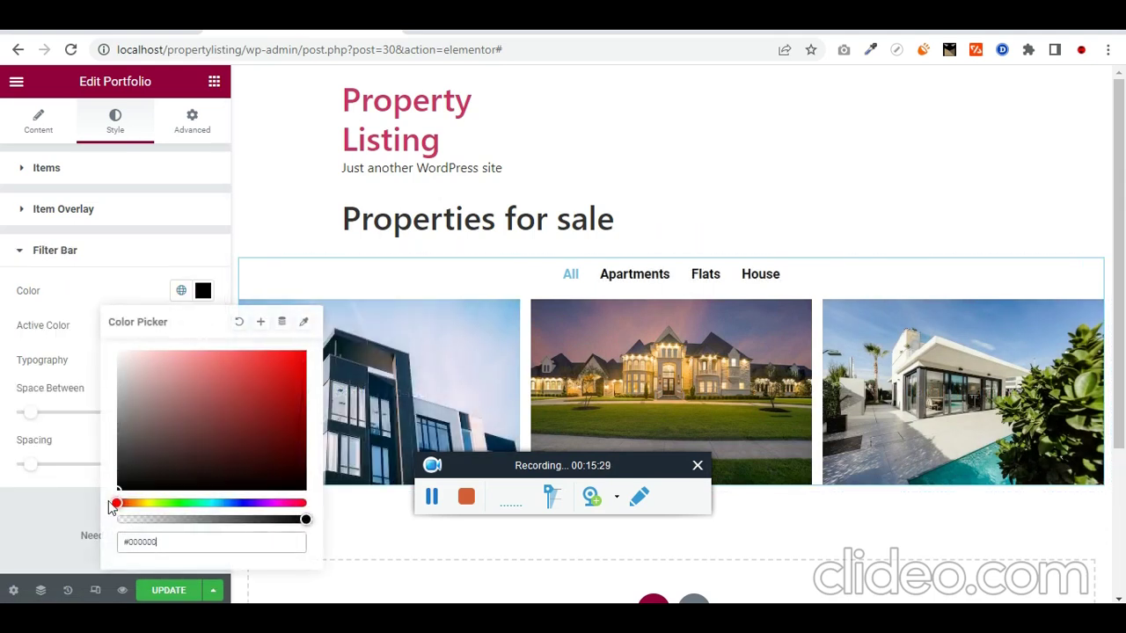
{"action": "left_click", "coordinate": [88, 514]}
Step: Set the active filter item colour to dark red (#7E0000), previewing it on the filters
{"action": "left_click", "coordinate": [203, 325]}
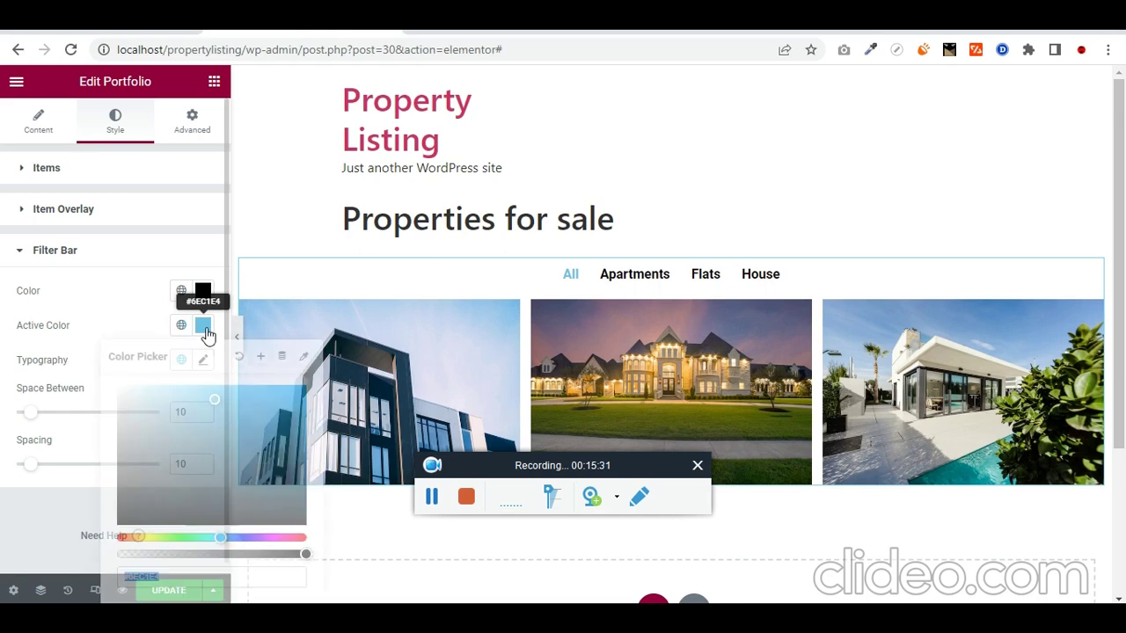
{"action": "mouse_move", "coordinate": [231, 536]}
{"action": "left_mouse_down"}
{"action": "mouse_move", "coordinate": [331, 539]}
{"action": "mouse_move", "coordinate": [284, 538]}
{"action": "left_mouse_up"}
{"action": "mouse_move", "coordinate": [284, 434]}
{"action": "left_mouse_down"}
{"action": "mouse_move", "coordinate": [26, 523]}
{"action": "mouse_move", "coordinate": [8, 540]}
{"action": "left_mouse_up"}
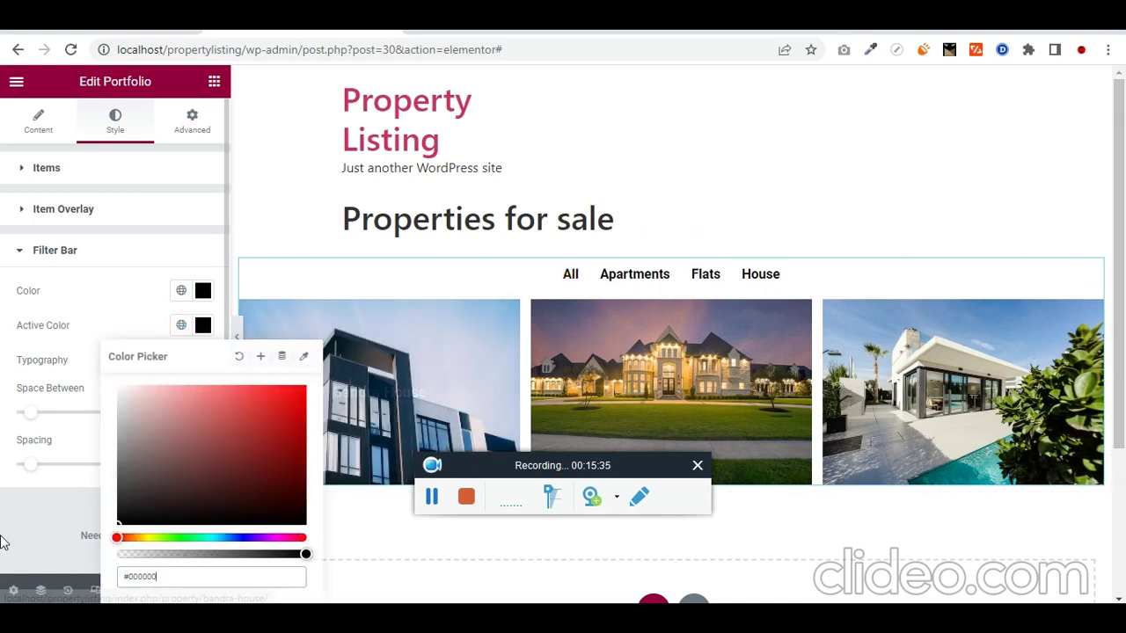
{"action": "left_click", "coordinate": [22, 536]}
{"action": "left_click", "coordinate": [619, 278]}
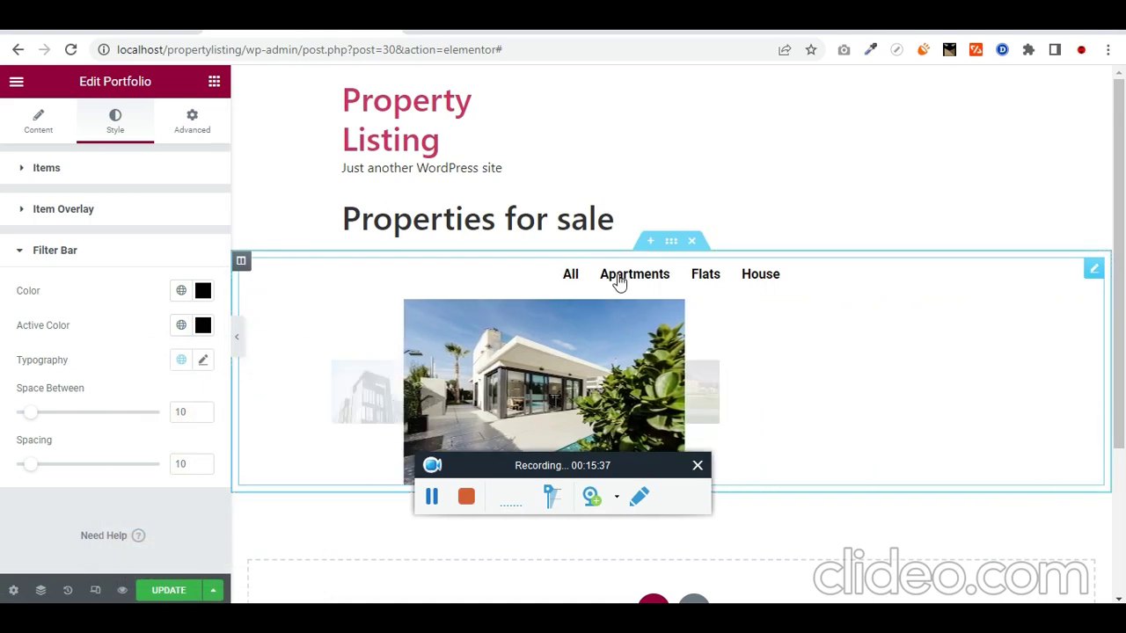
{"action": "left_click", "coordinate": [204, 326]}
{"action": "left_click", "coordinate": [301, 389]}
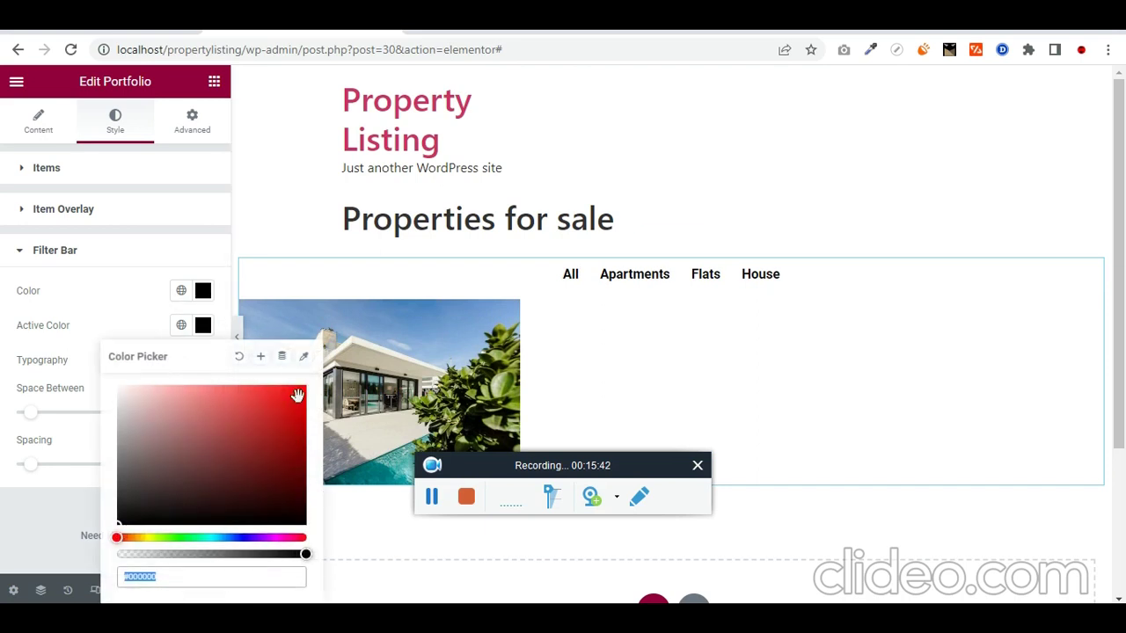
{"action": "left_click", "coordinate": [19, 512]}
{"action": "left_click", "coordinate": [571, 276]}
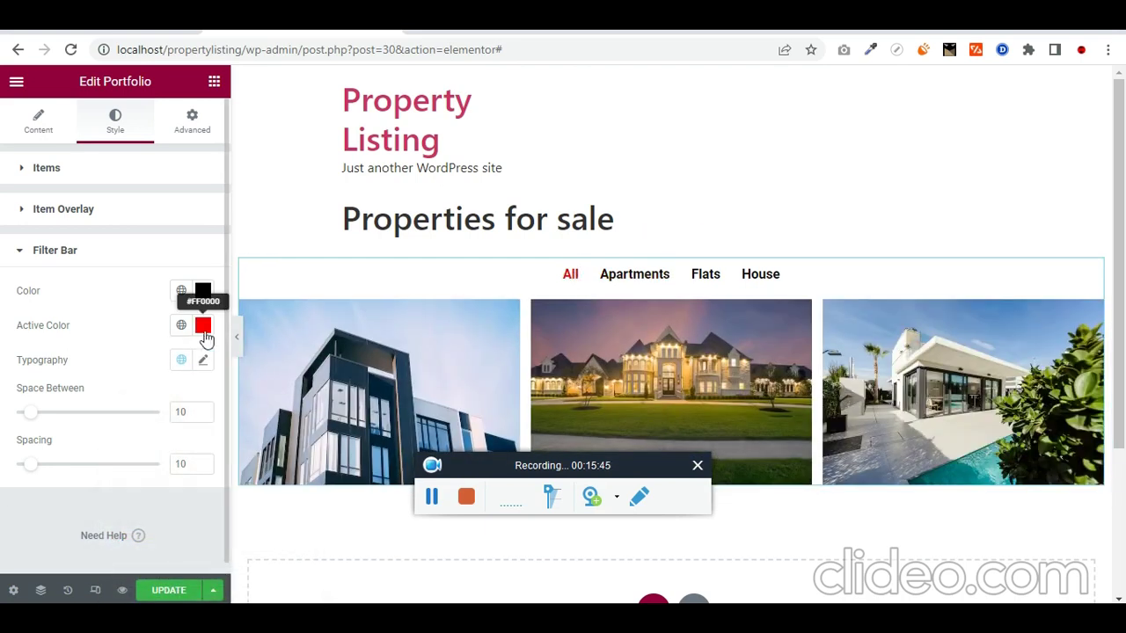
{"action": "left_click", "coordinate": [203, 325]}
{"action": "mouse_move", "coordinate": [299, 436]}
{"action": "left_mouse_down"}
{"action": "mouse_move", "coordinate": [323, 464]}
{"action": "mouse_move", "coordinate": [307, 434]}
{"action": "left_mouse_up"}
{"action": "left_click", "coordinate": [32, 500]}
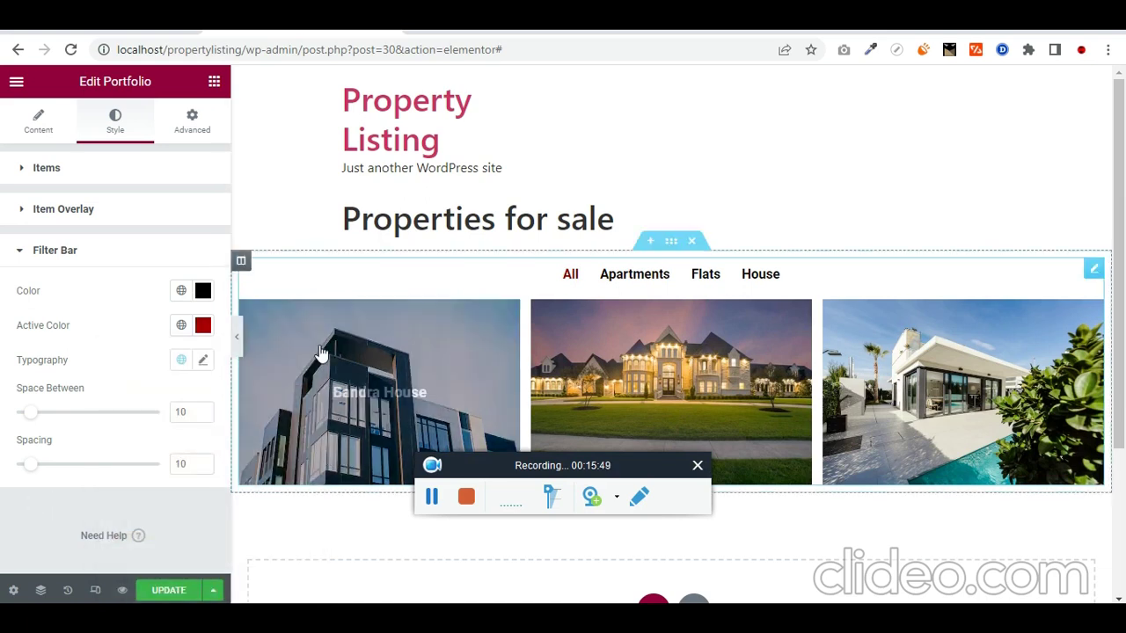
Step: Save the page with Update
{"action": "scroll", "coordinate": [380, 328], "scroll_direction": "down", "scroll_amount": 1}
{"action": "scroll", "coordinate": [603, 326], "scroll_direction": "up", "scroll_amount": 1}
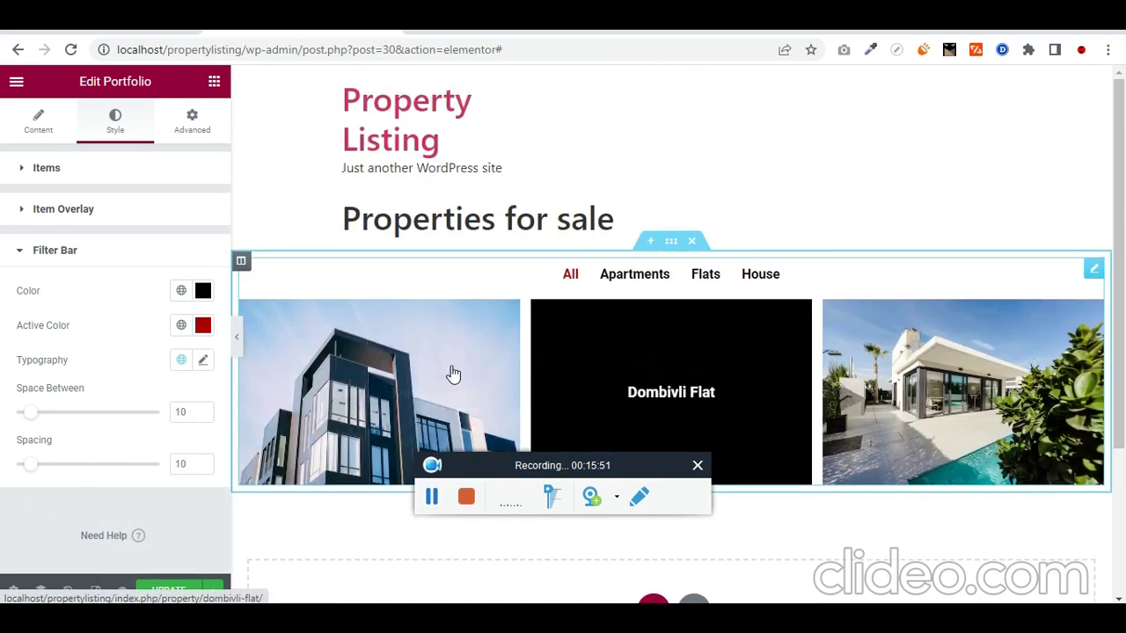
{"action": "left_click", "coordinate": [168, 587]}
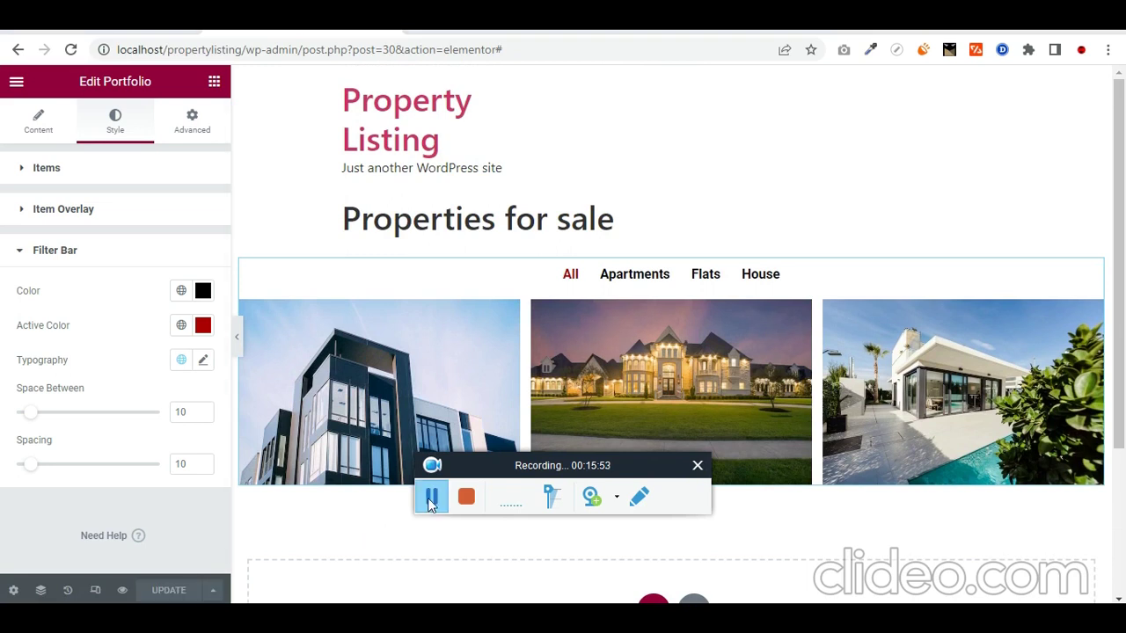
Step: Preview the live page, filter to Apartments and open the Dadar Apartment property
{"action": "left_click", "coordinate": [122, 590]}
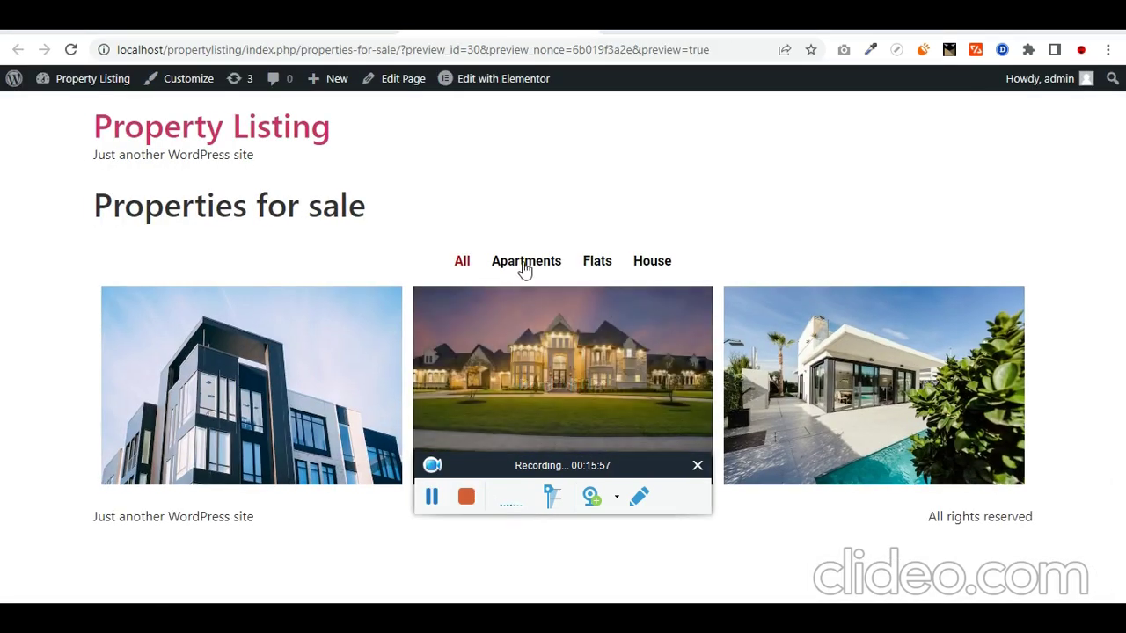
{"action": "left_click", "coordinate": [524, 263]}
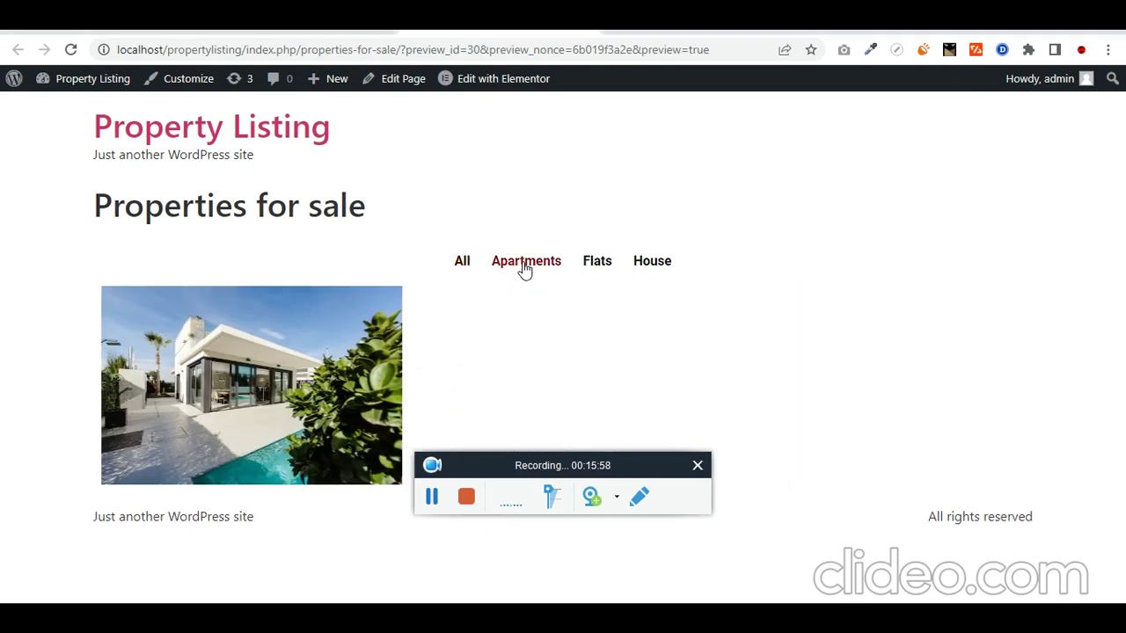
{"action": "left_click", "coordinate": [255, 397]}
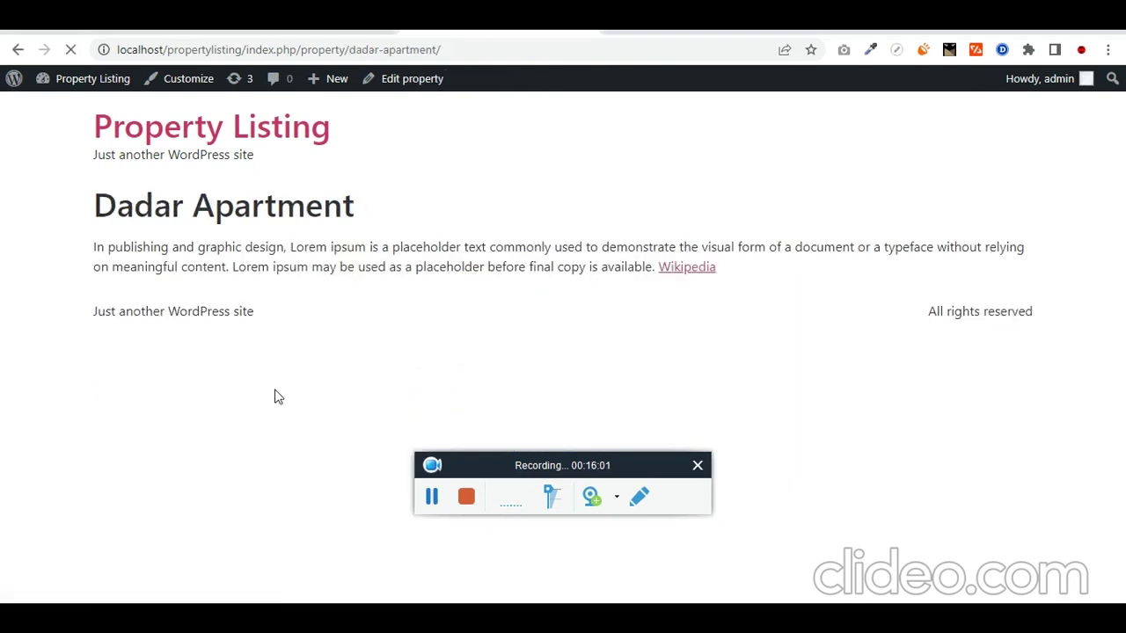
{"action": "left_click_drag", "start_coordinate": [551, 269], "coordinate": [78, 217]}
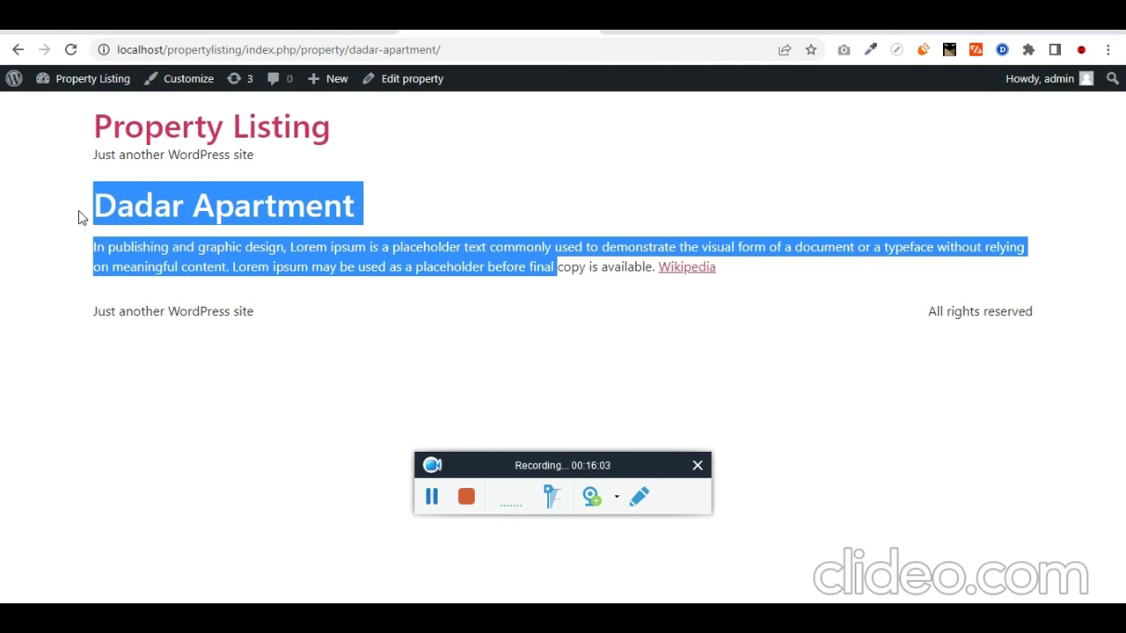
{"action": "left_click", "coordinate": [132, 165]}
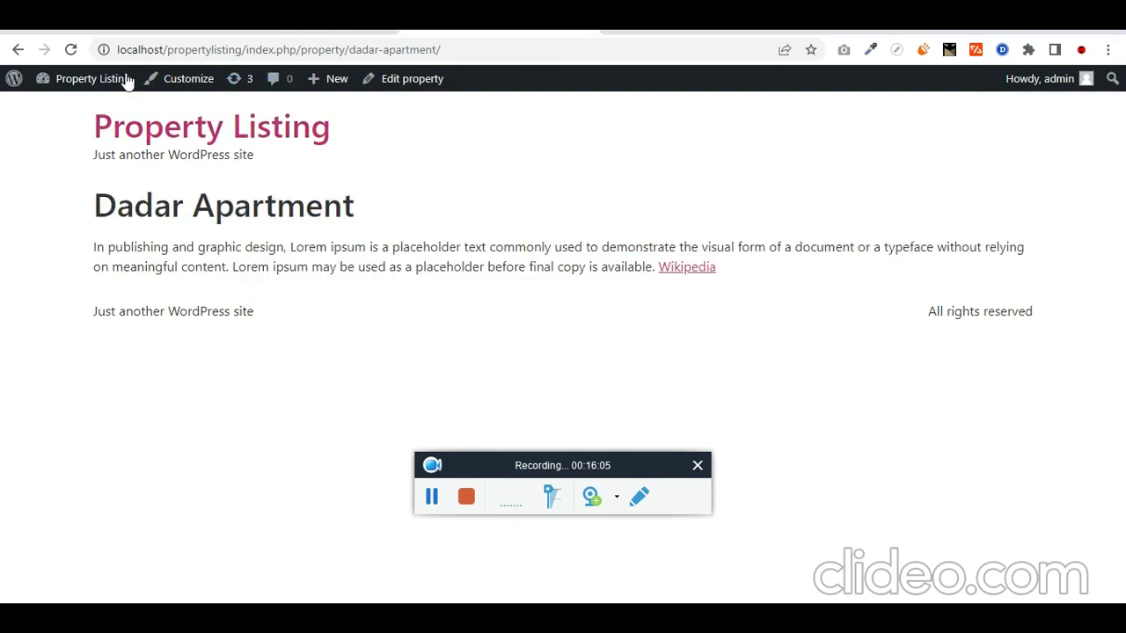
Step: Create a new Single Page template in Theme Builder and dismiss the template library
{"action": "left_click", "coordinate": [431, 497]}
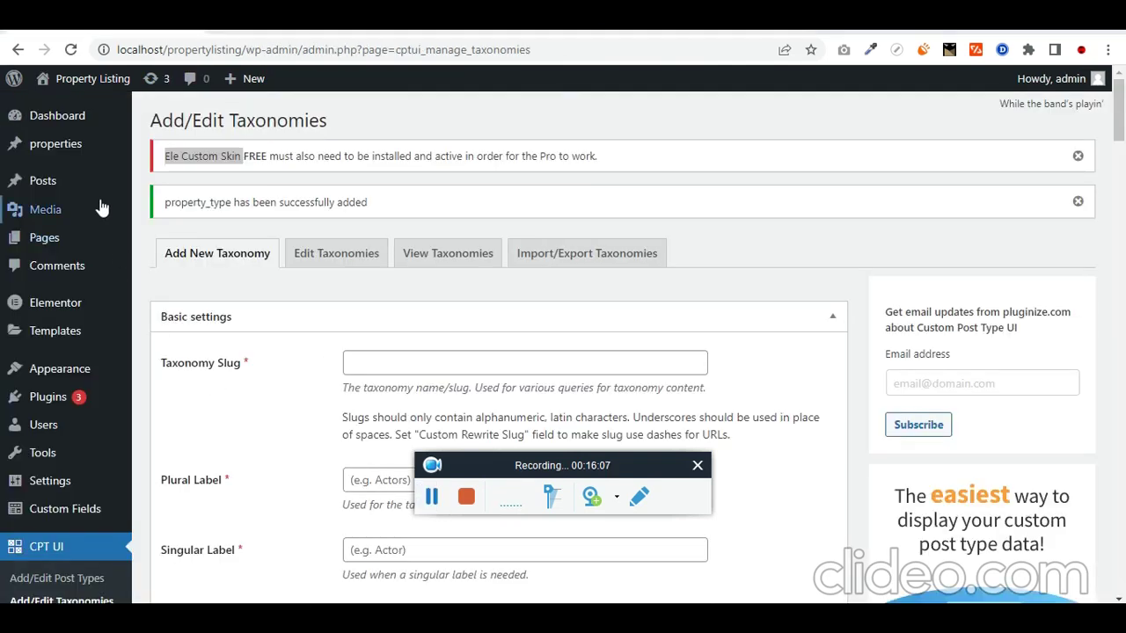
{"action": "mouse_move", "coordinate": [106, 339]}
{"action": "mouse_move", "coordinate": [83, 314]}
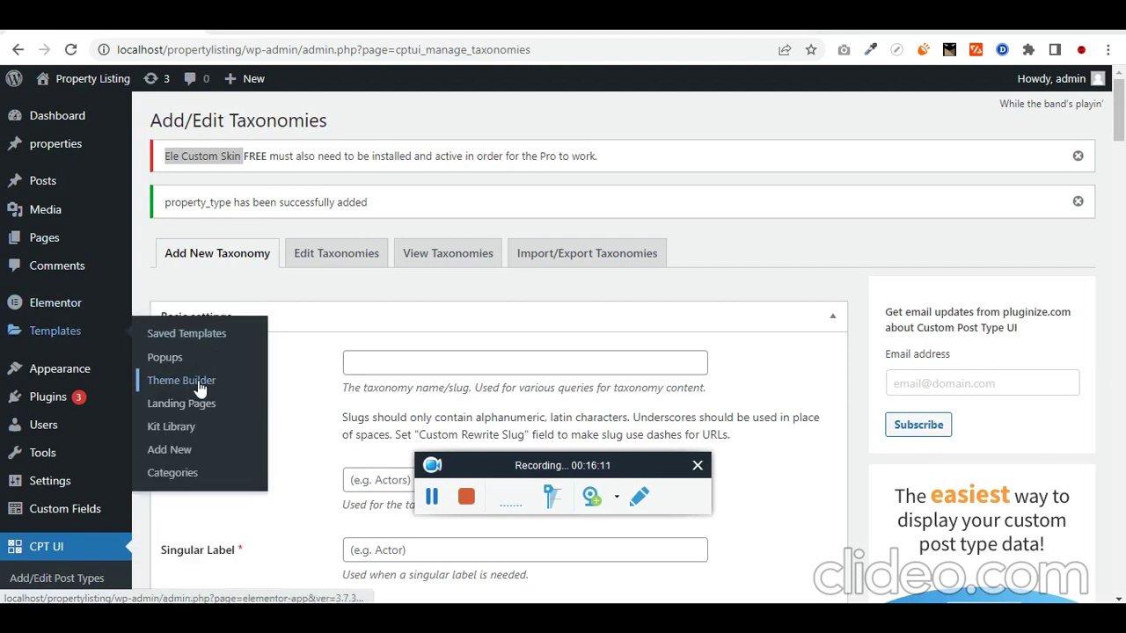
{"action": "left_click", "coordinate": [199, 386]}
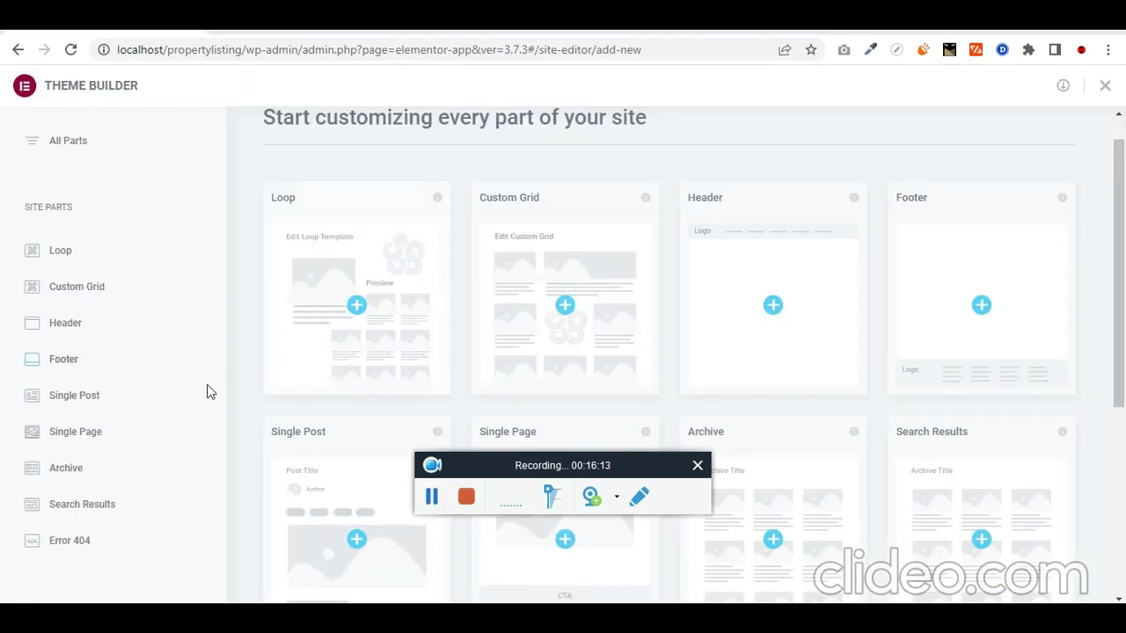
{"action": "left_click", "coordinate": [125, 437]}
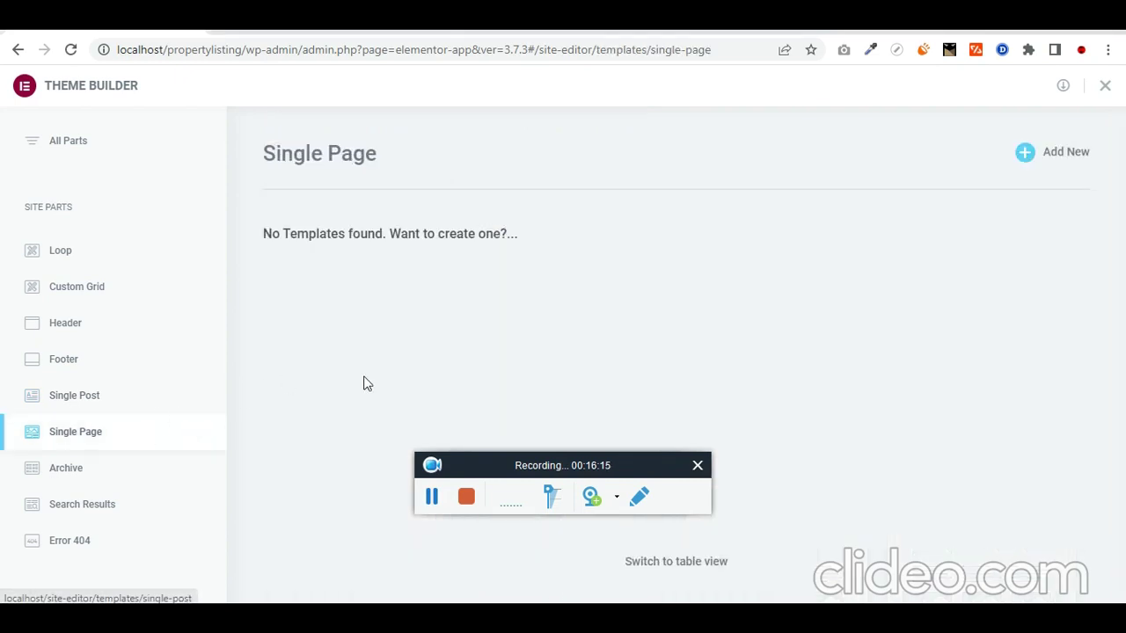
{"action": "left_click", "coordinate": [1076, 160]}
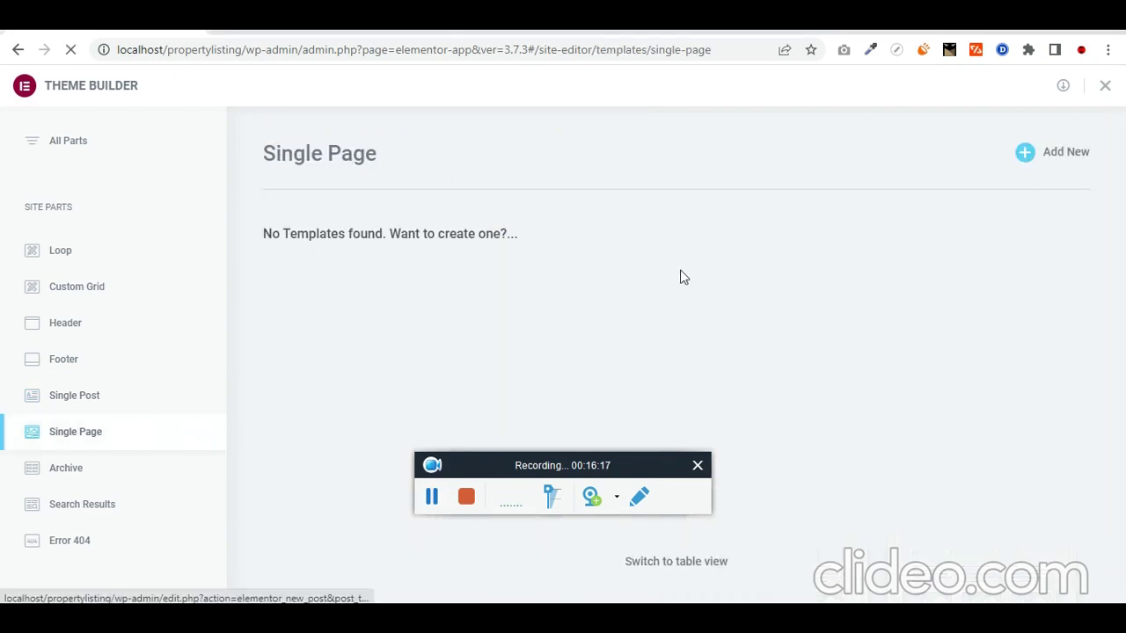
{"action": "left_click", "coordinate": [432, 497]}
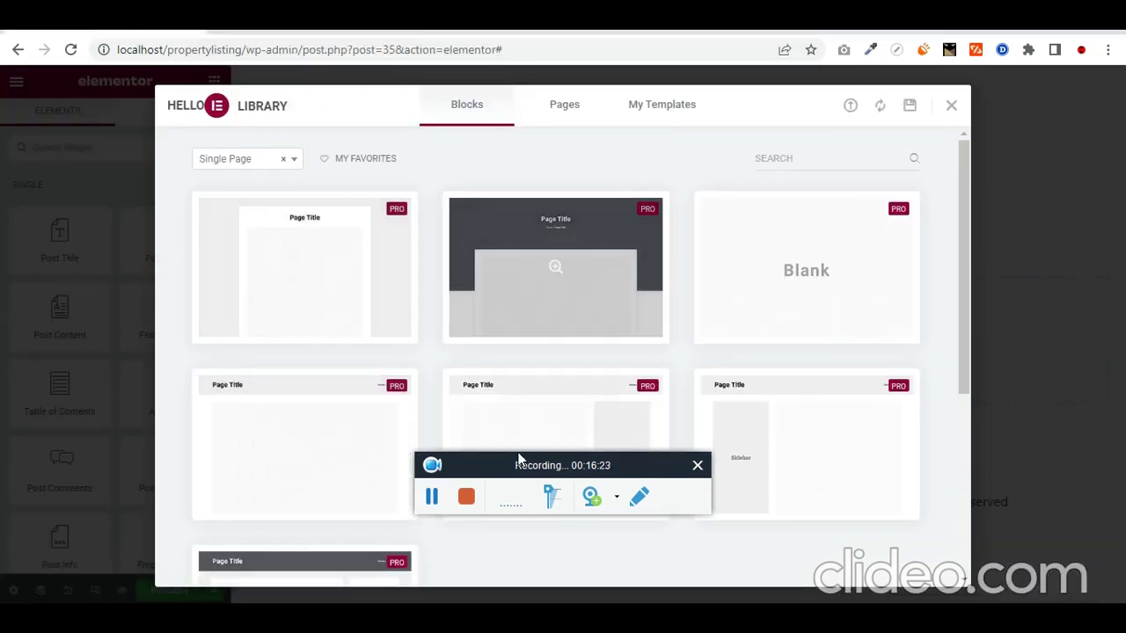
{"action": "left_click", "coordinate": [951, 107]}
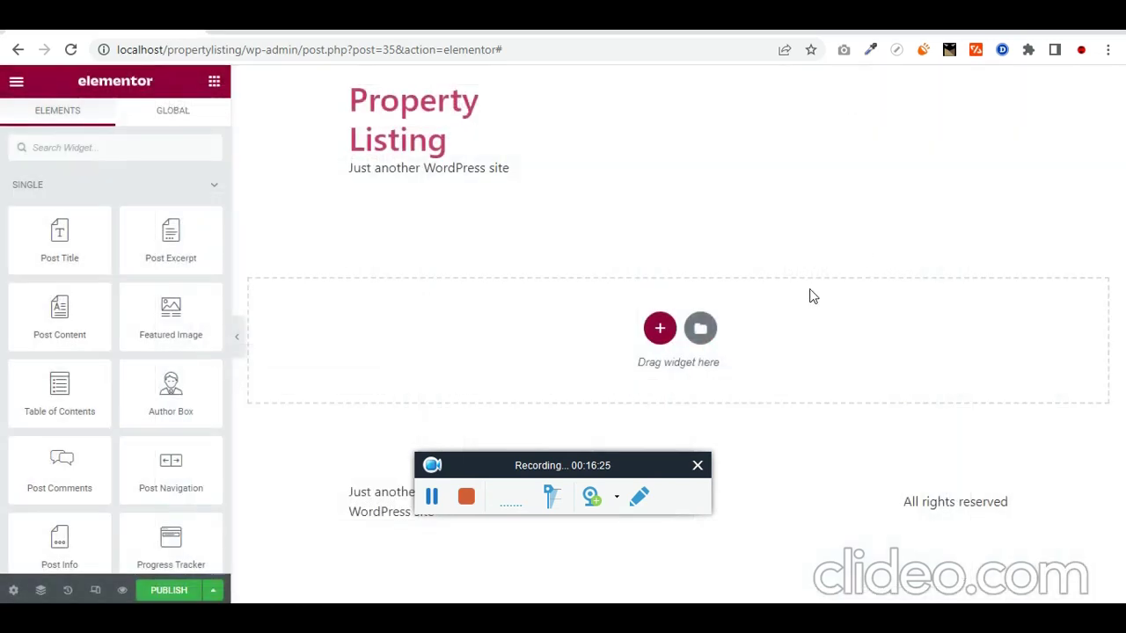
Step: Add a one-column section with a classic background using the dynamic Featured Image
{"action": "left_click", "coordinate": [672, 331]}
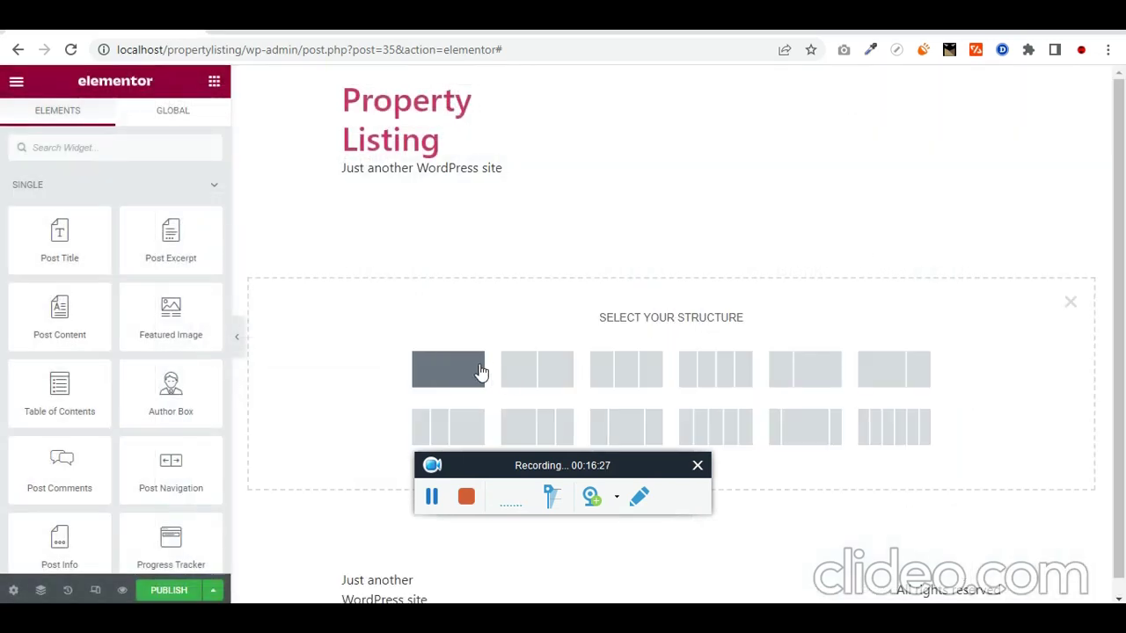
{"action": "left_click", "coordinate": [444, 360]}
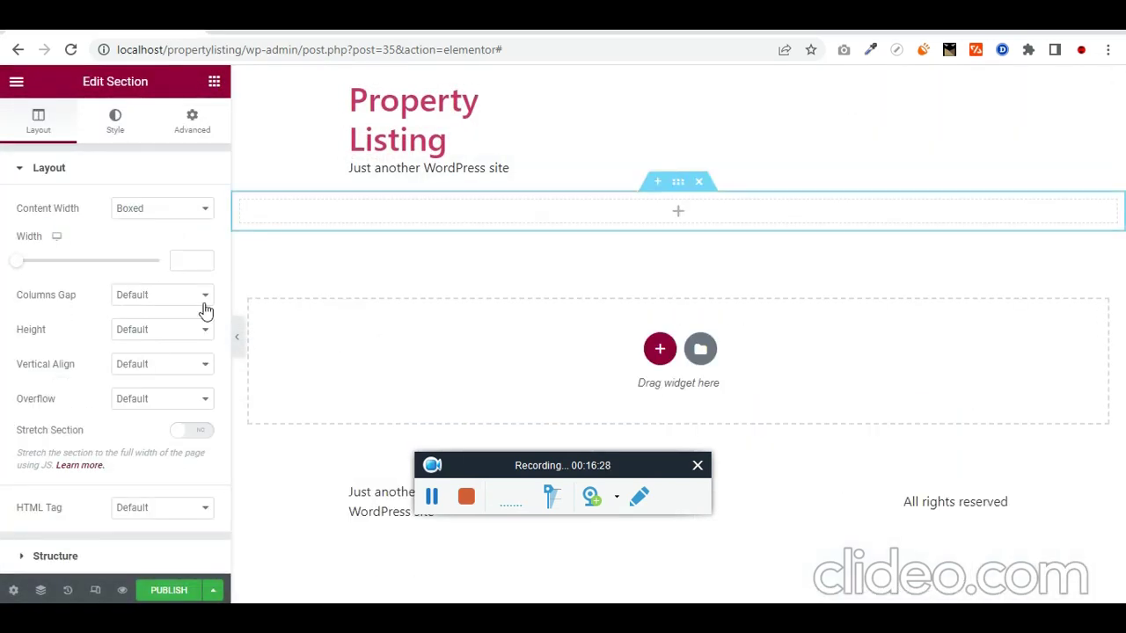
{"action": "left_click", "coordinate": [114, 132]}
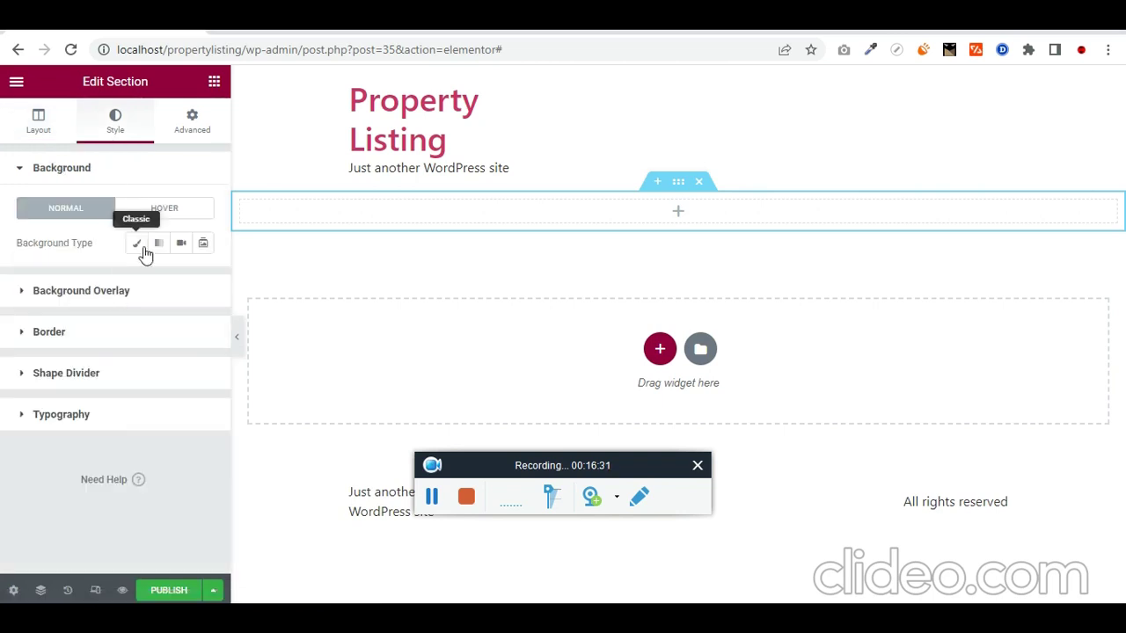
{"action": "left_click", "coordinate": [138, 244]}
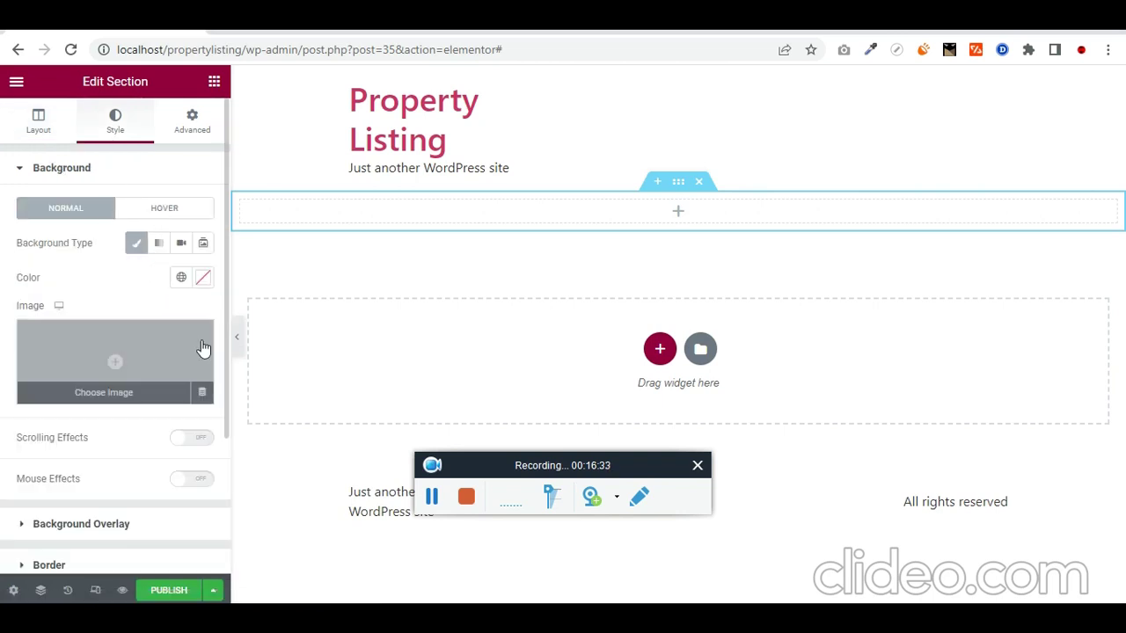
{"action": "left_click", "coordinate": [201, 391]}
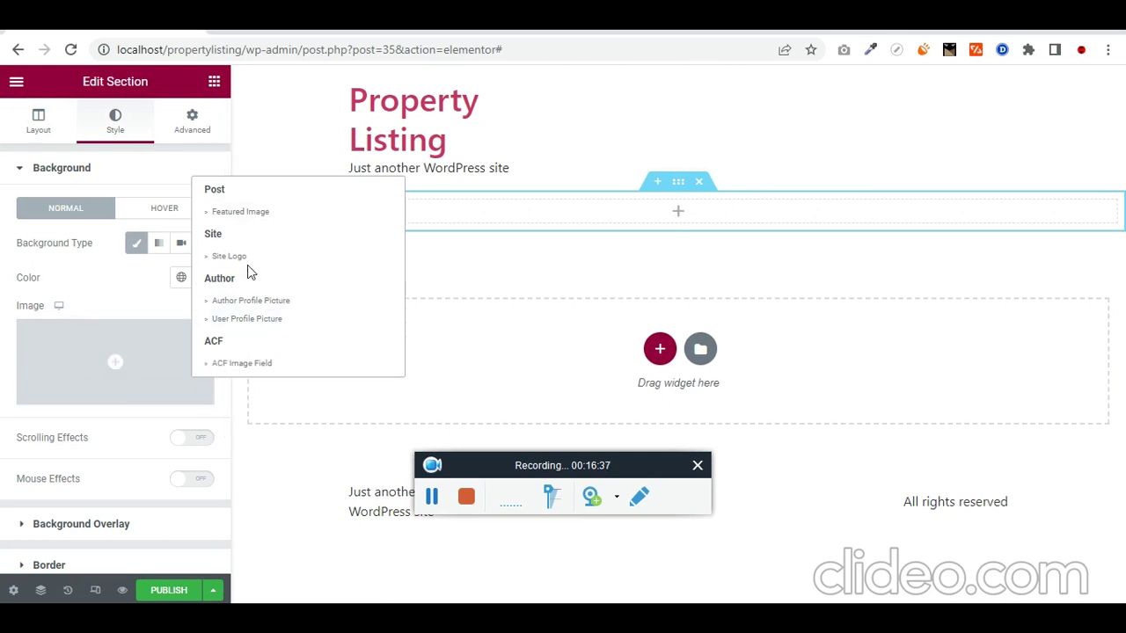
{"action": "left_click", "coordinate": [253, 215]}
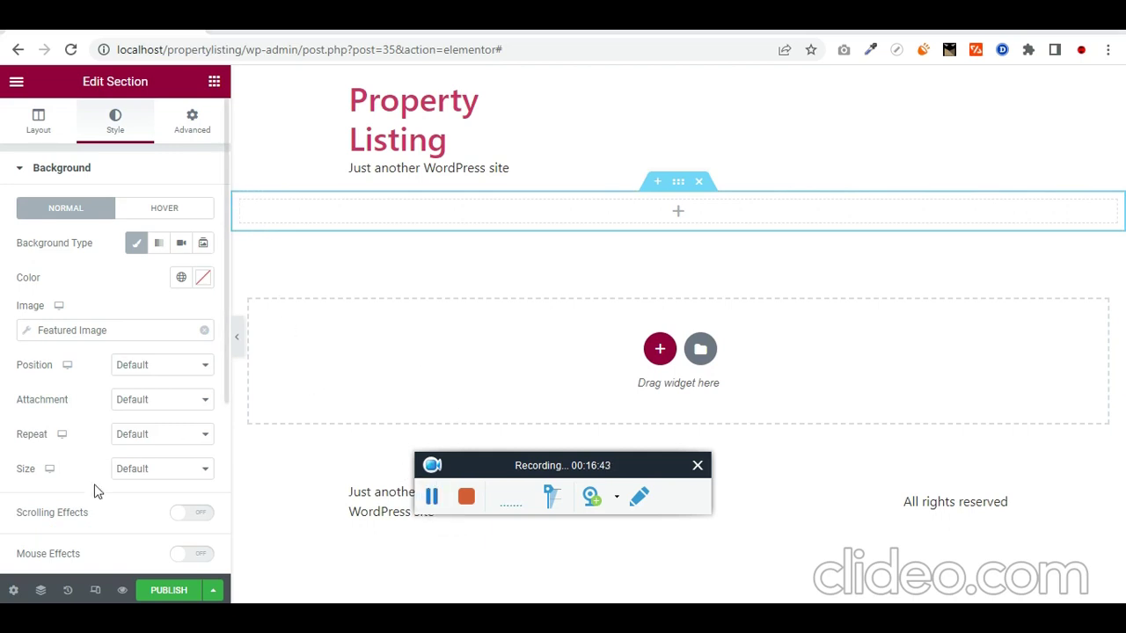
{"action": "left_click", "coordinate": [12, 591]}
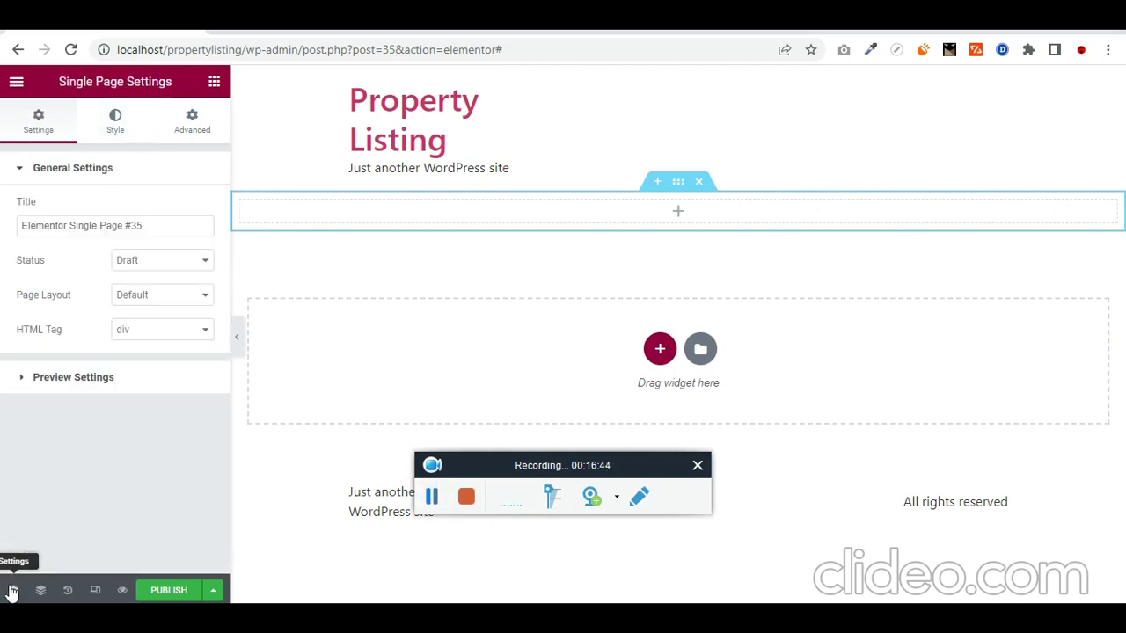
Step: Set the template preview to the property Bandra House and apply it
{"action": "left_click", "coordinate": [91, 382]}
{"action": "left_click", "coordinate": [74, 270]}
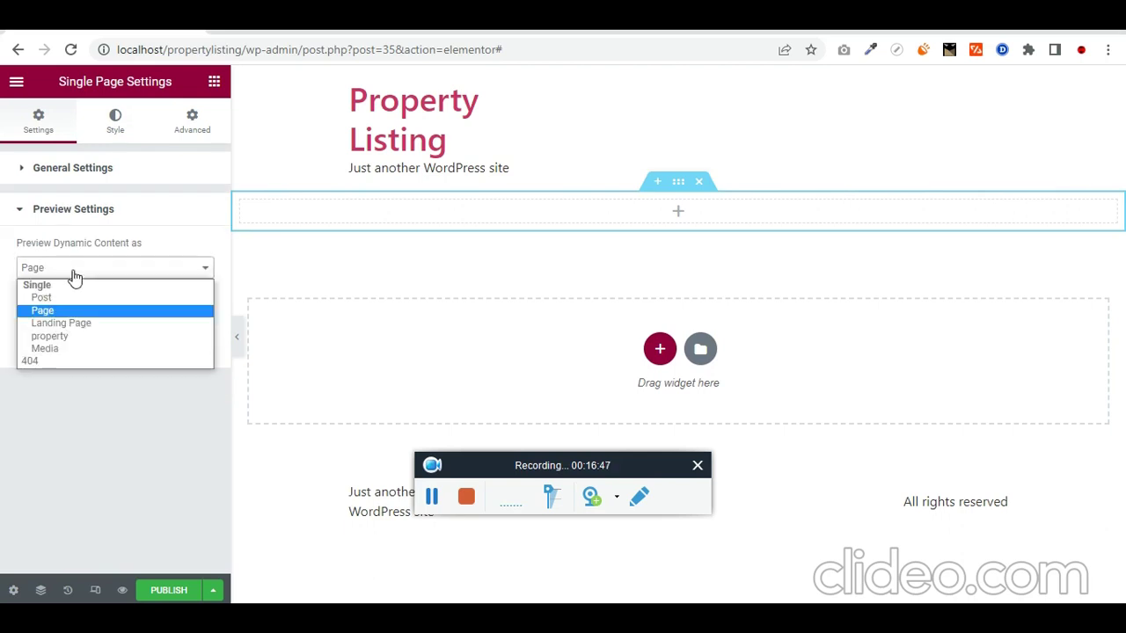
{"action": "left_click", "coordinate": [76, 336]}
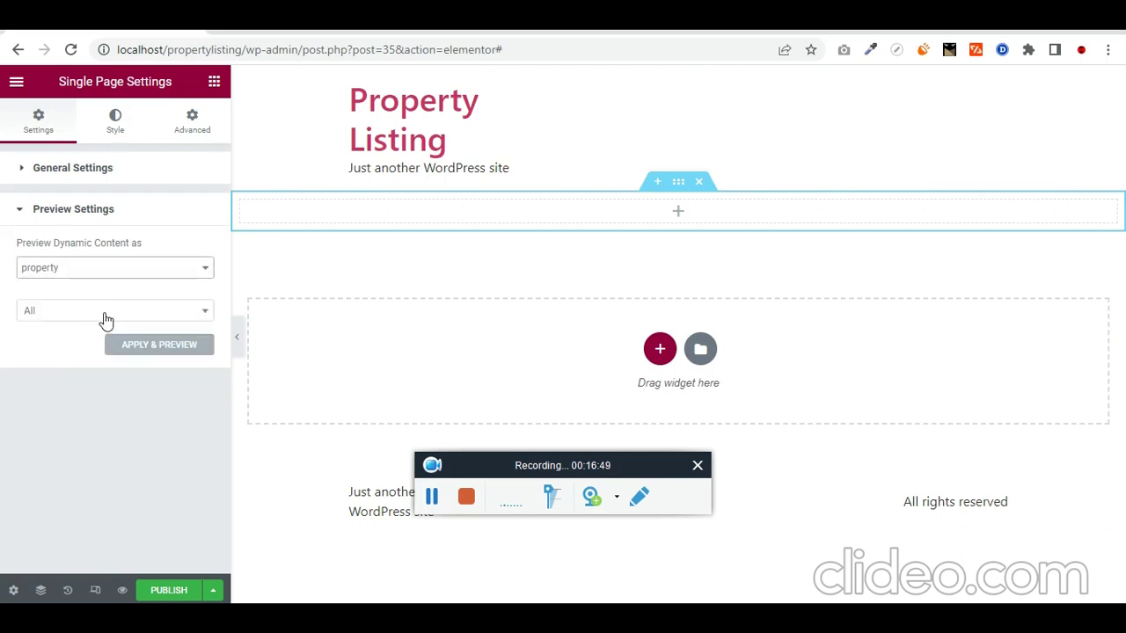
{"action": "left_click", "coordinate": [105, 317]}
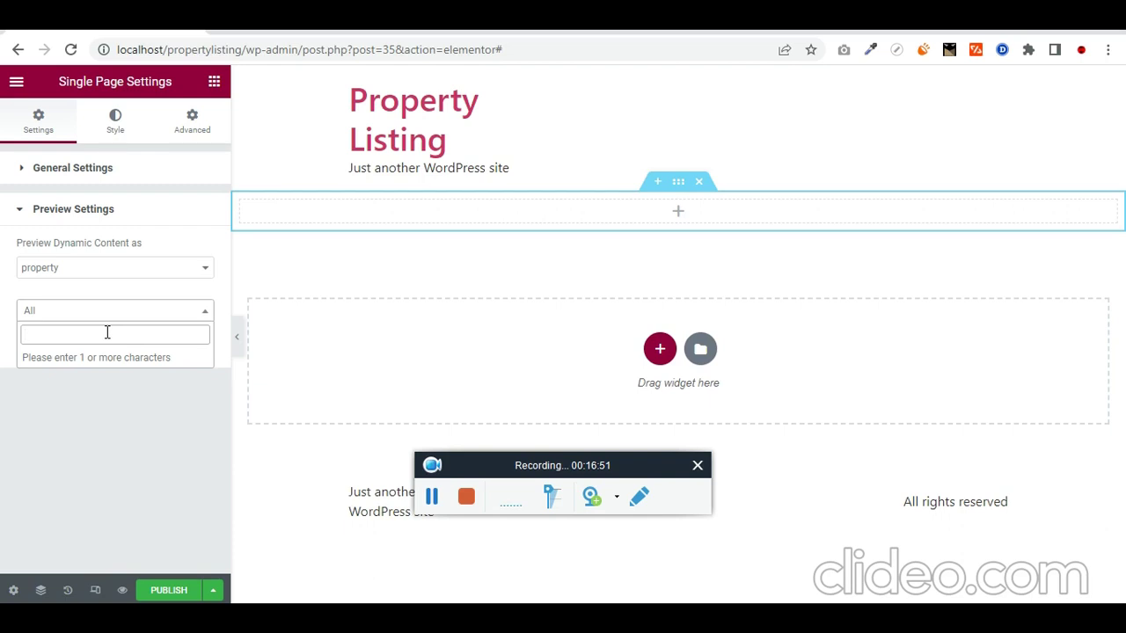
{"action": "type", "text": "dom"}
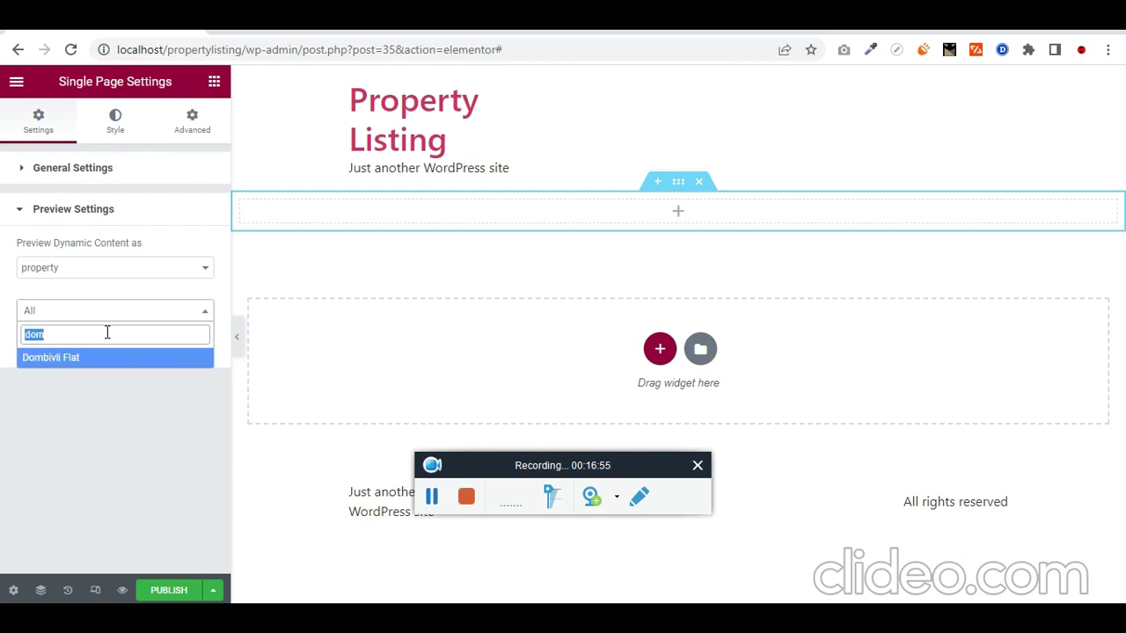
{"action": "type", "text": "bandr"}
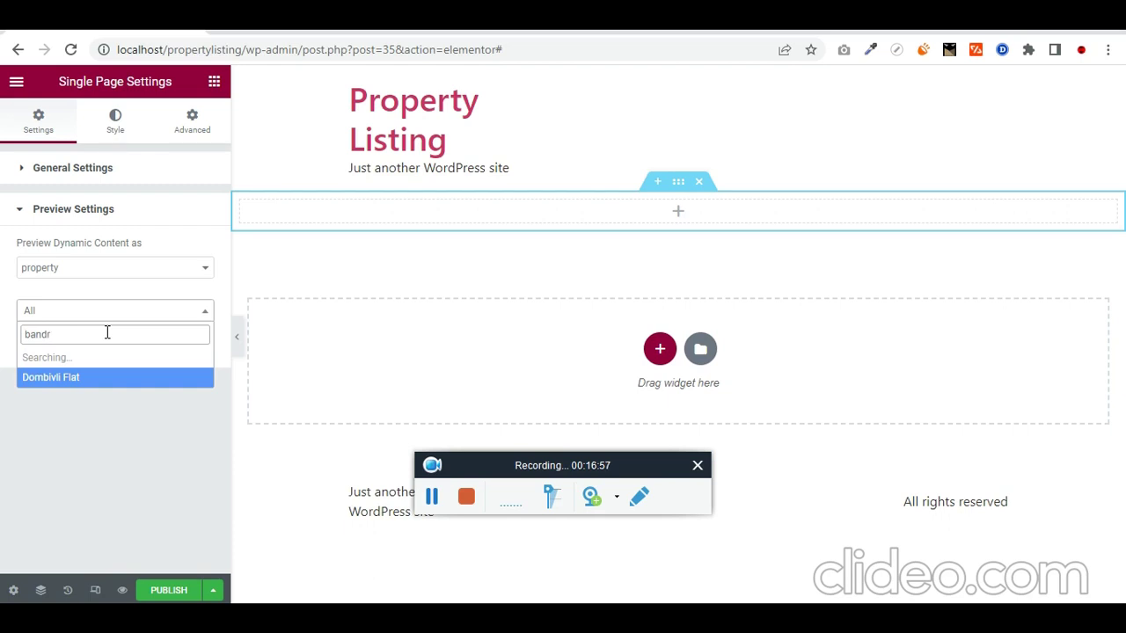
{"action": "left_click", "coordinate": [85, 359]}
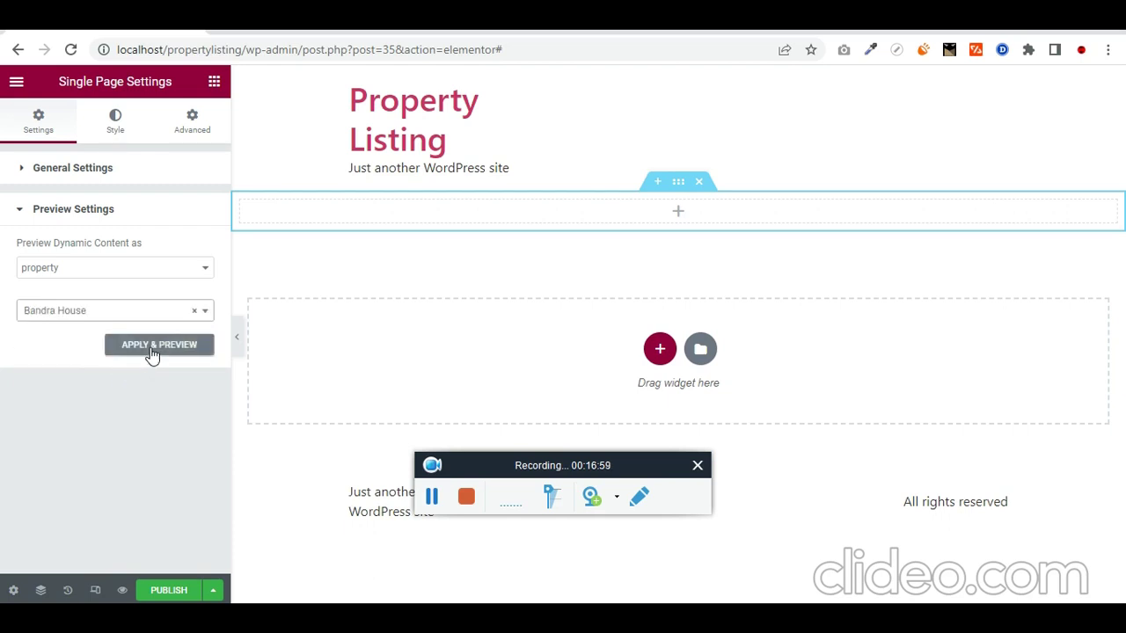
{"action": "left_click", "coordinate": [152, 350]}
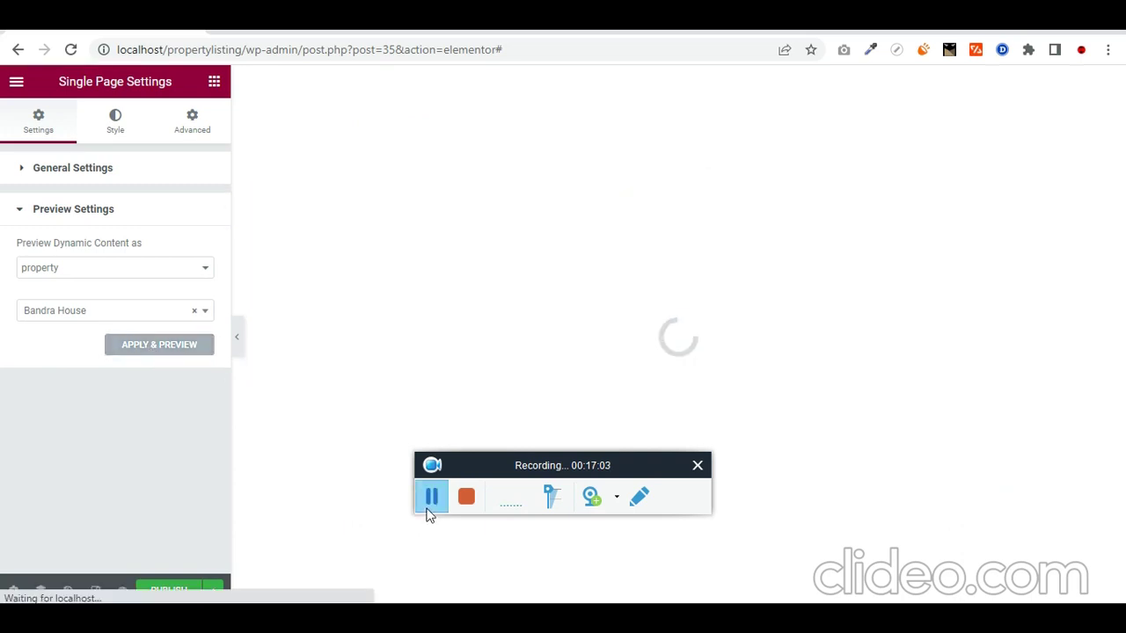
Step: Select the hero section and expand its Background Overlay settings
{"action": "mouse_move", "coordinate": [640, 203]}
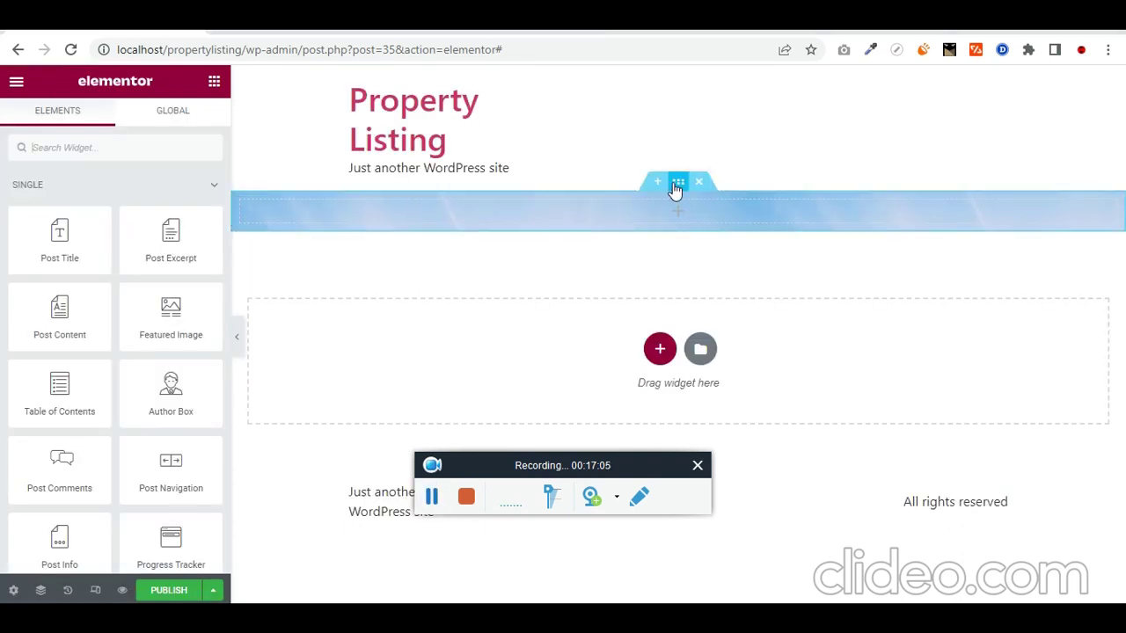
{"action": "left_click", "coordinate": [677, 183]}
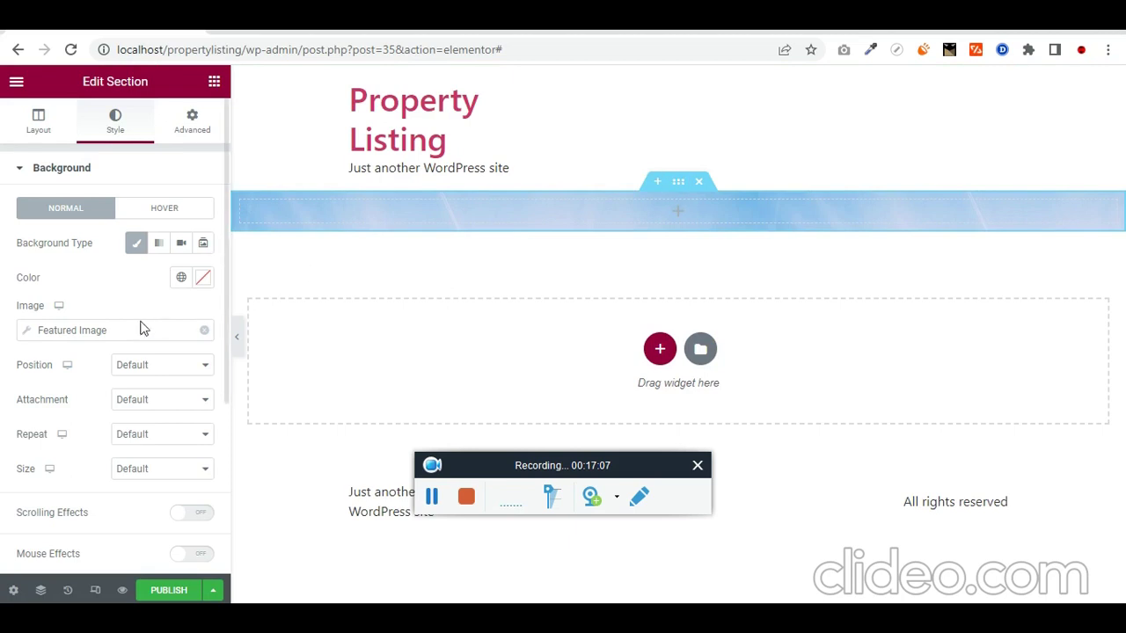
{"action": "scroll", "coordinate": [160, 407], "scroll_direction": "down", "scroll_amount": 2}
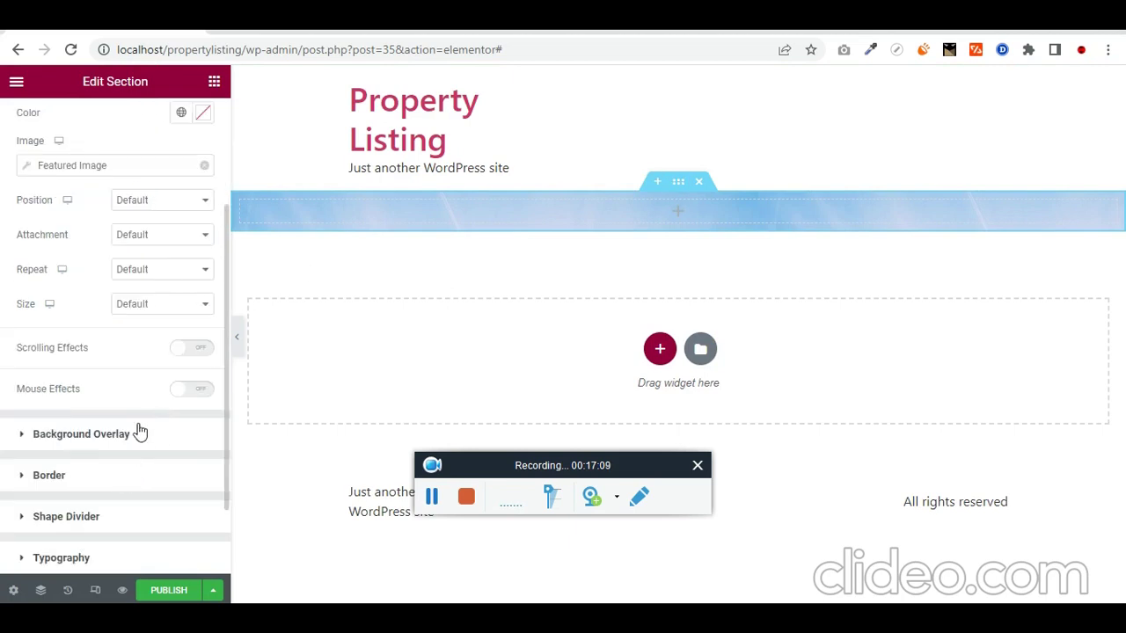
{"action": "left_click", "coordinate": [139, 431]}
Step: Give the section a classic near-black (#0E0000F0) background overlay
{"action": "left_click", "coordinate": [179, 283]}
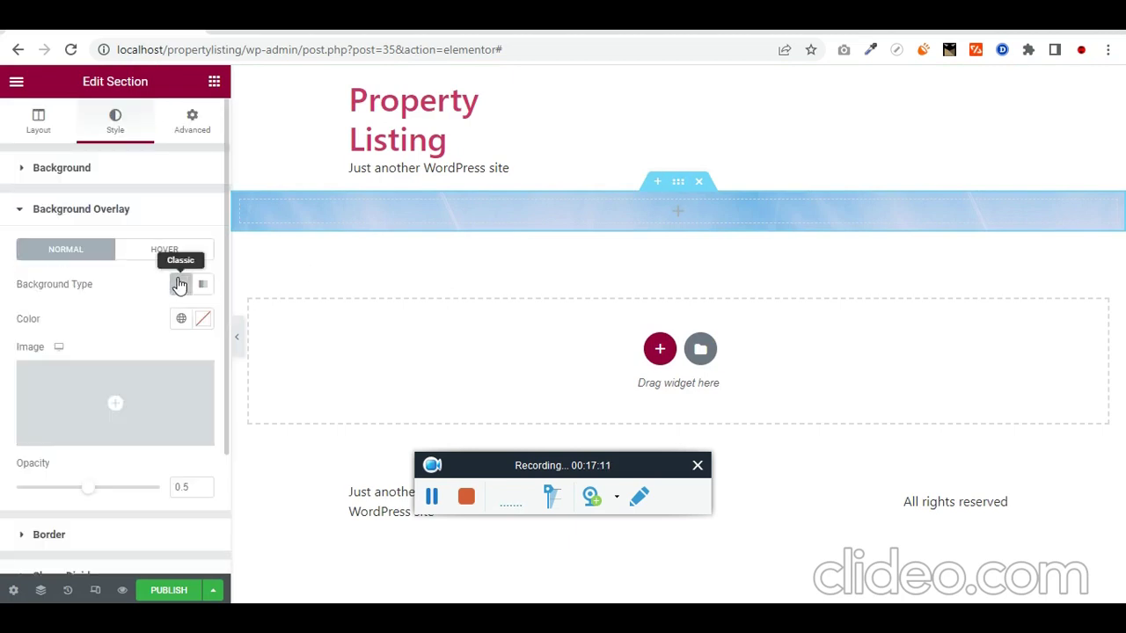
{"action": "left_click", "coordinate": [203, 319]}
{"action": "left_click", "coordinate": [226, 470]}
{"action": "mouse_move", "coordinate": [226, 470]}
{"action": "left_mouse_down"}
{"action": "mouse_move", "coordinate": [305, 512]}
{"action": "mouse_move", "coordinate": [261, 545]}
{"action": "mouse_move", "coordinate": [293, 549]}
{"action": "left_mouse_up"}
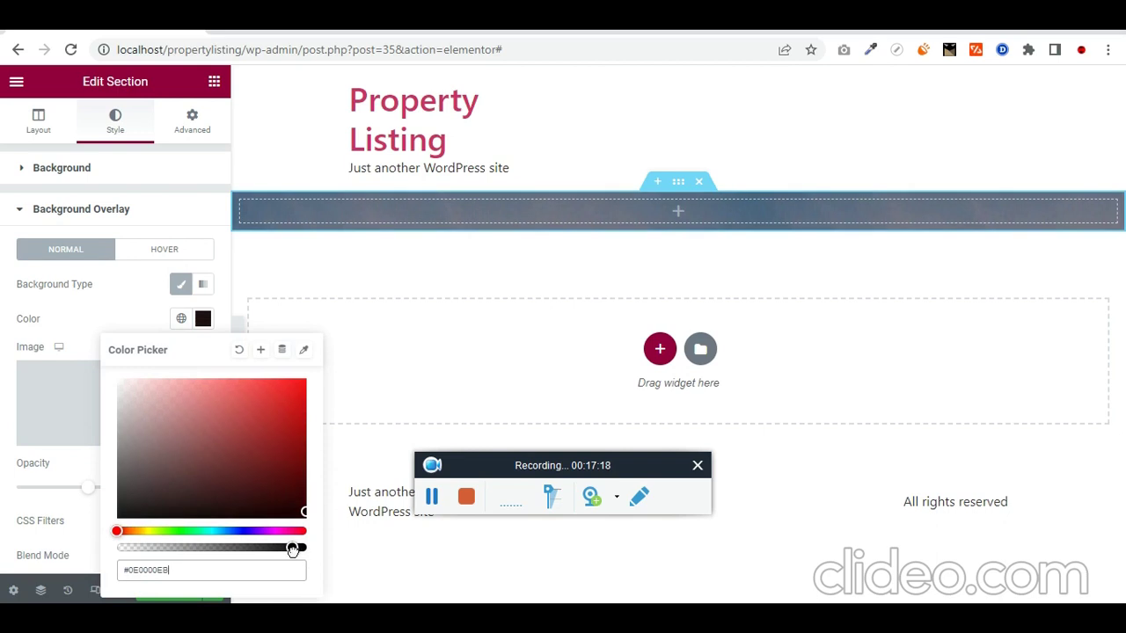
{"action": "left_click", "coordinate": [36, 123]}
Step: Leave the section's height at Default in its layout settings
{"action": "left_click", "coordinate": [36, 123]}
{"action": "left_click", "coordinate": [138, 332]}
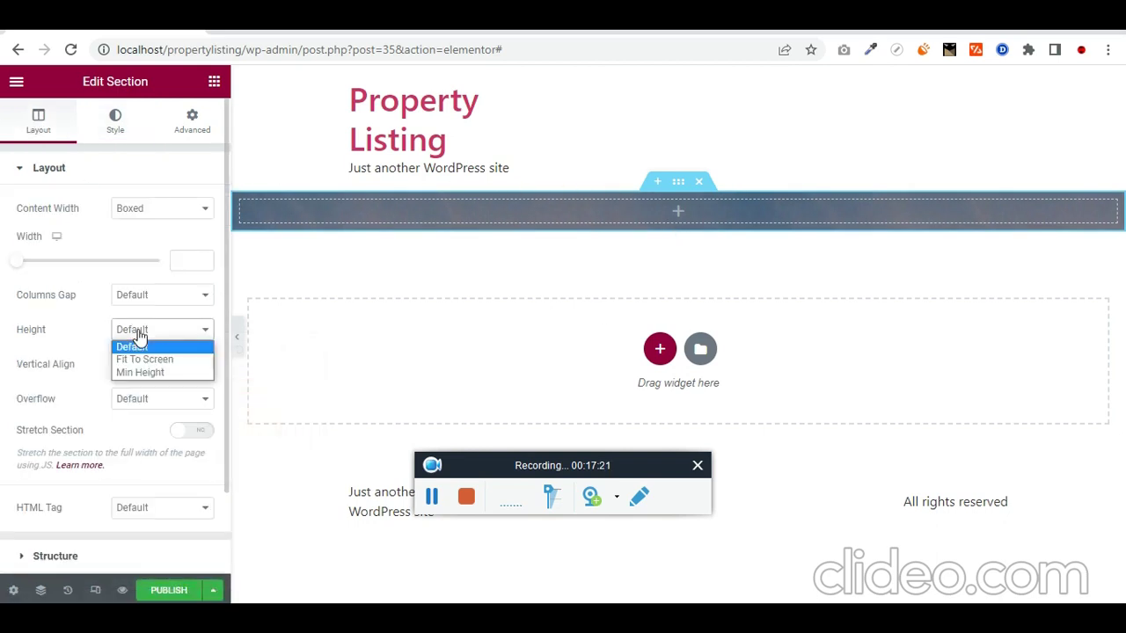
{"action": "left_click", "coordinate": [132, 344]}
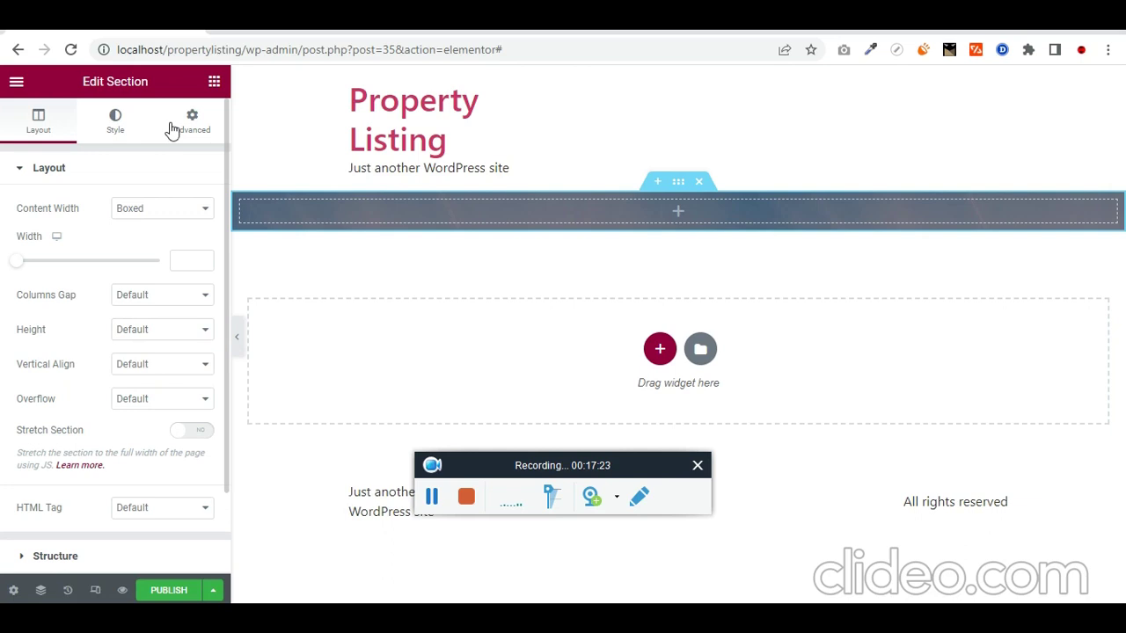
{"action": "left_click", "coordinate": [213, 81]}
Step: Add a Heading to the hero section that shows the dynamic Post Title, Bandra House
{"action": "type", "text": "head"}
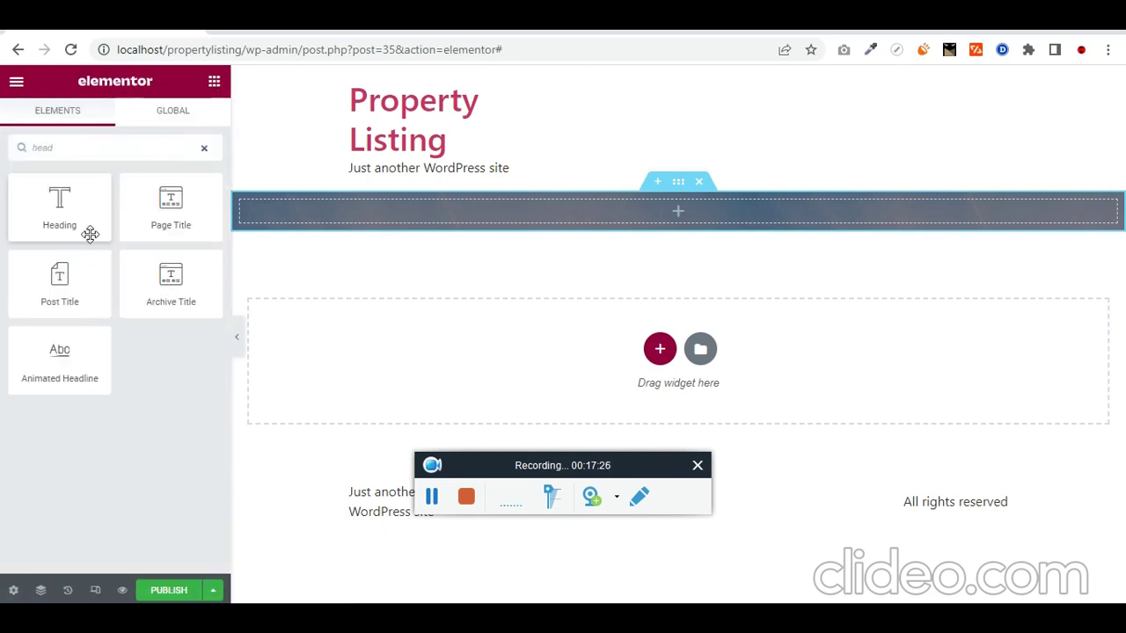
{"action": "left_click_drag", "start_coordinate": [90, 231], "coordinate": [672, 211]}
{"action": "left_click", "coordinate": [202, 231]}
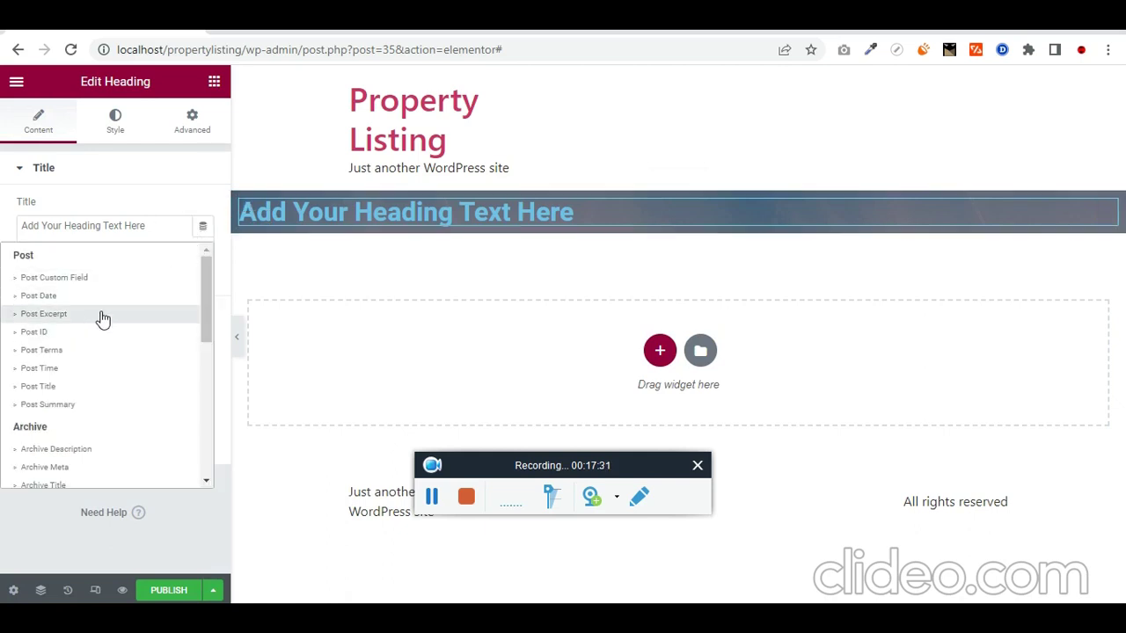
{"action": "left_click", "coordinate": [79, 389]}
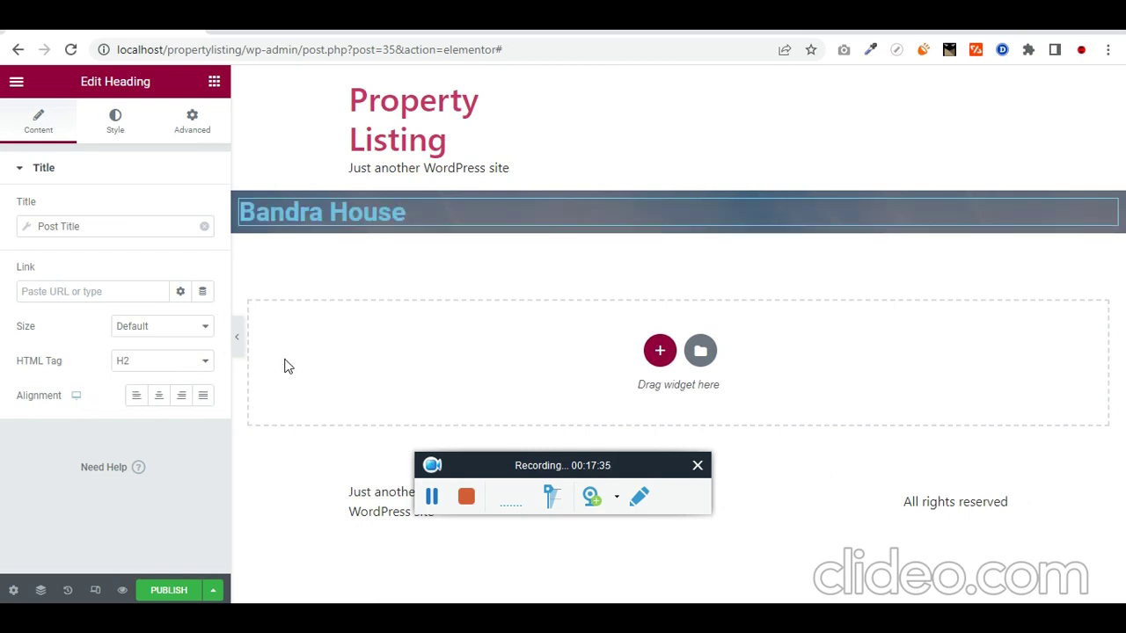
Step: Make the Bandra House heading text white and centre it
{"action": "left_click", "coordinate": [115, 123]}
{"action": "left_click", "coordinate": [203, 209]}
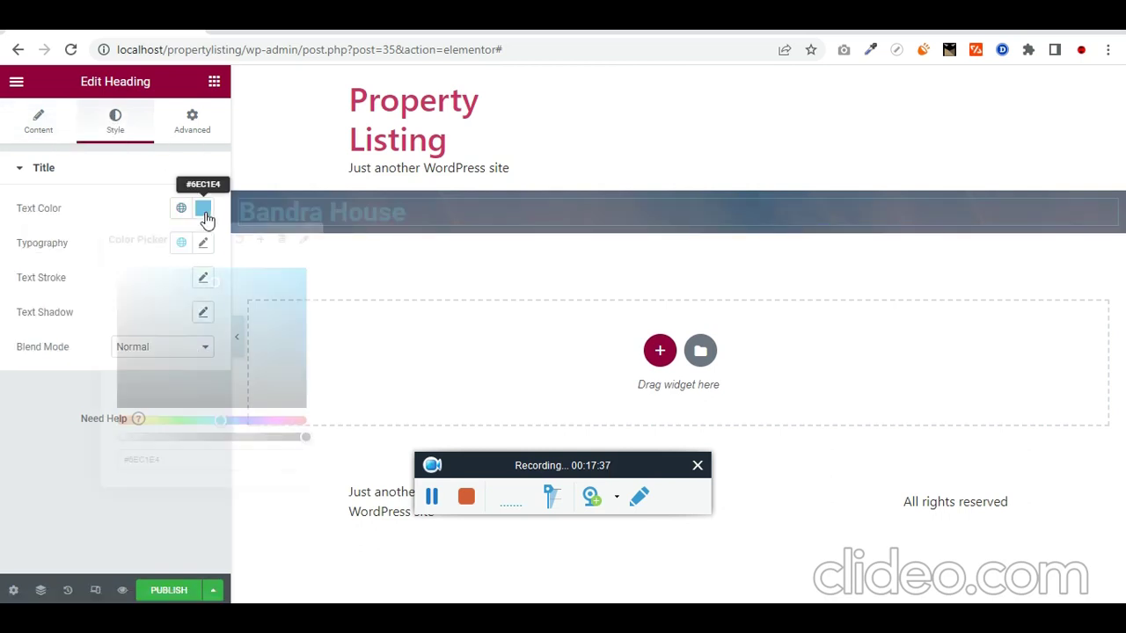
{"action": "left_click_drag", "start_coordinate": [159, 293], "coordinate": [118, 269]}
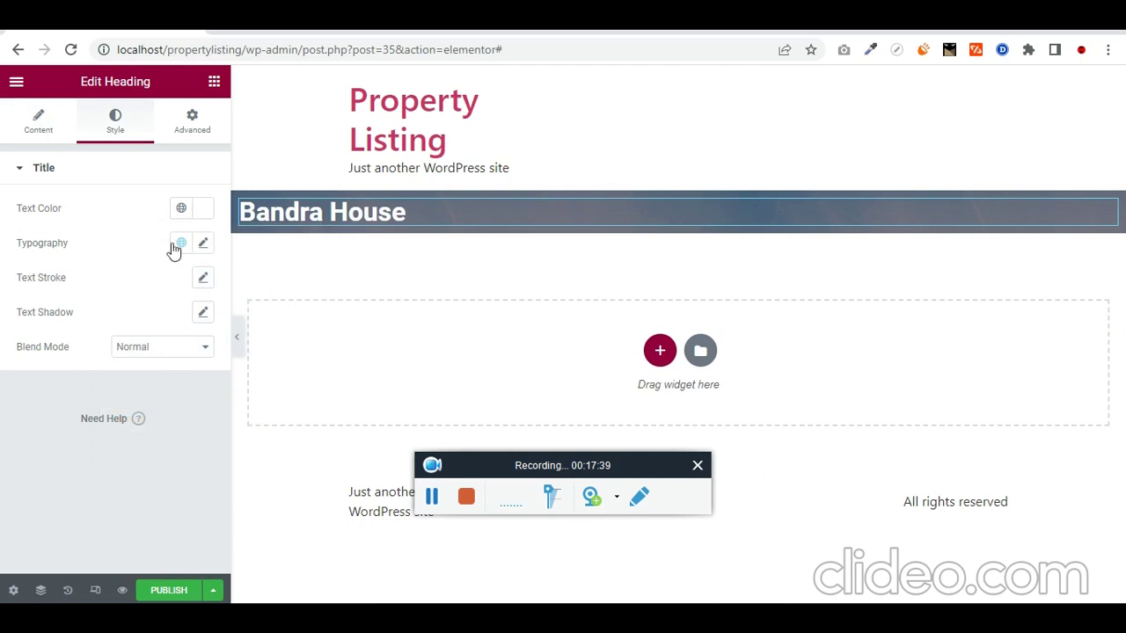
{"action": "left_click", "coordinate": [48, 123]}
{"action": "left_click", "coordinate": [158, 396]}
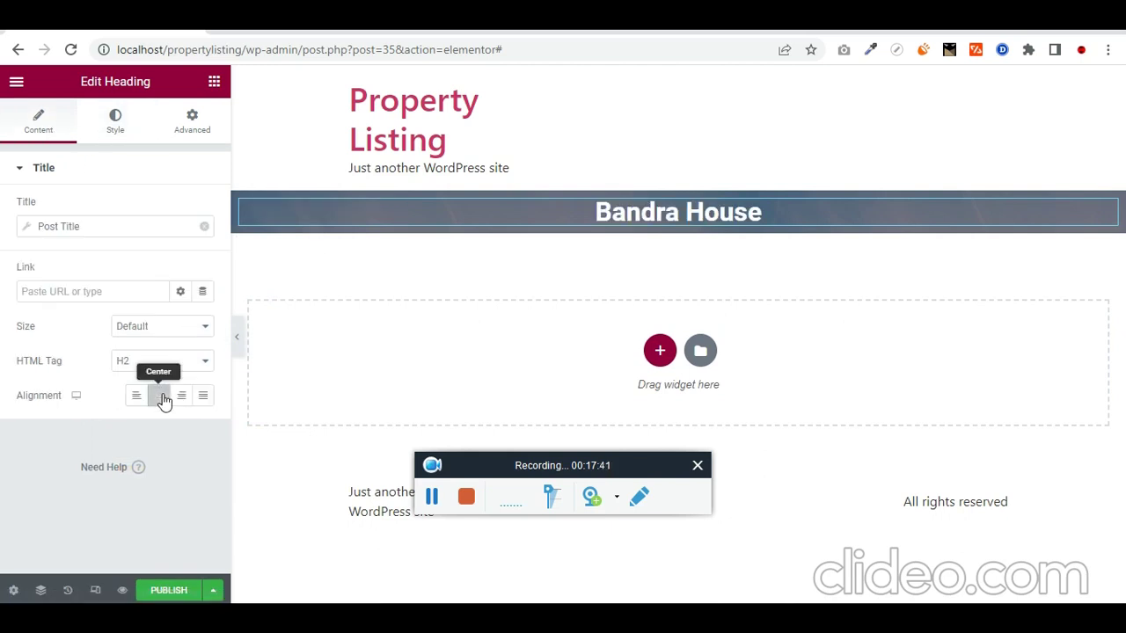
Step: Unlink the heading's margins and set its top margin to 15
{"action": "left_click", "coordinate": [217, 84]}
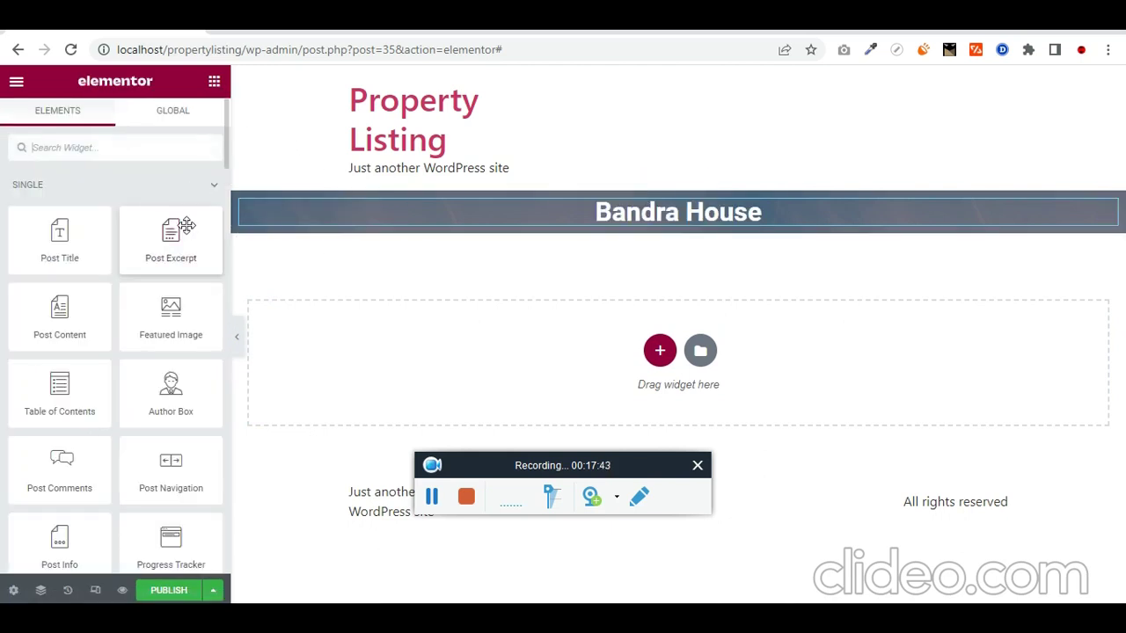
{"action": "left_click", "coordinate": [1107, 209]}
{"action": "left_click", "coordinate": [193, 130]}
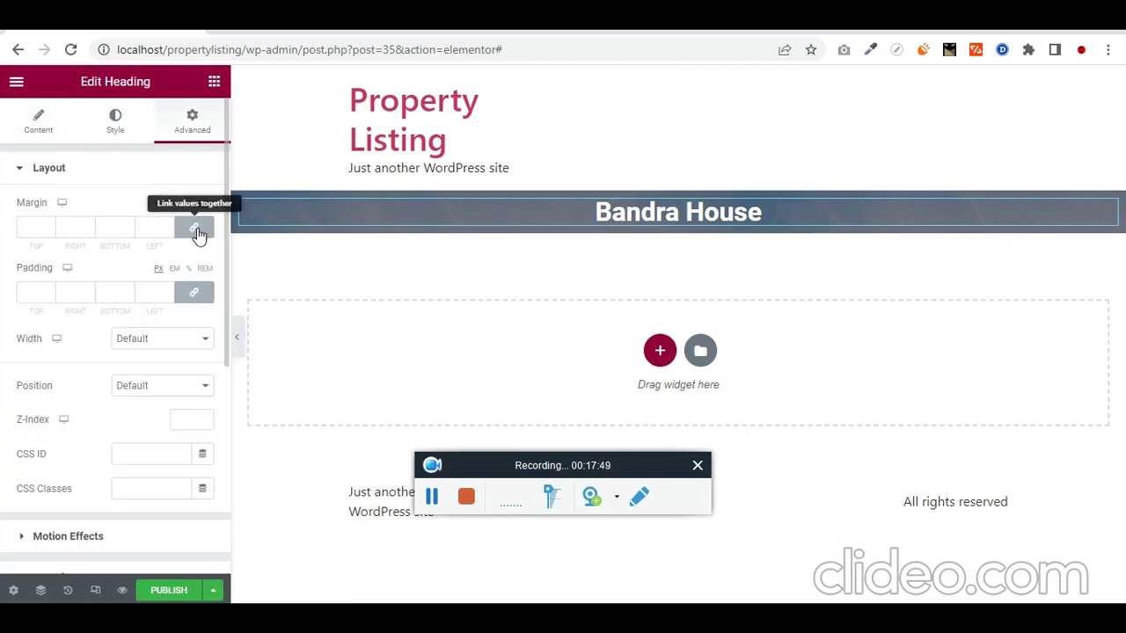
{"action": "left_click", "coordinate": [196, 229]}
{"action": "double_click", "coordinate": [39, 227]}
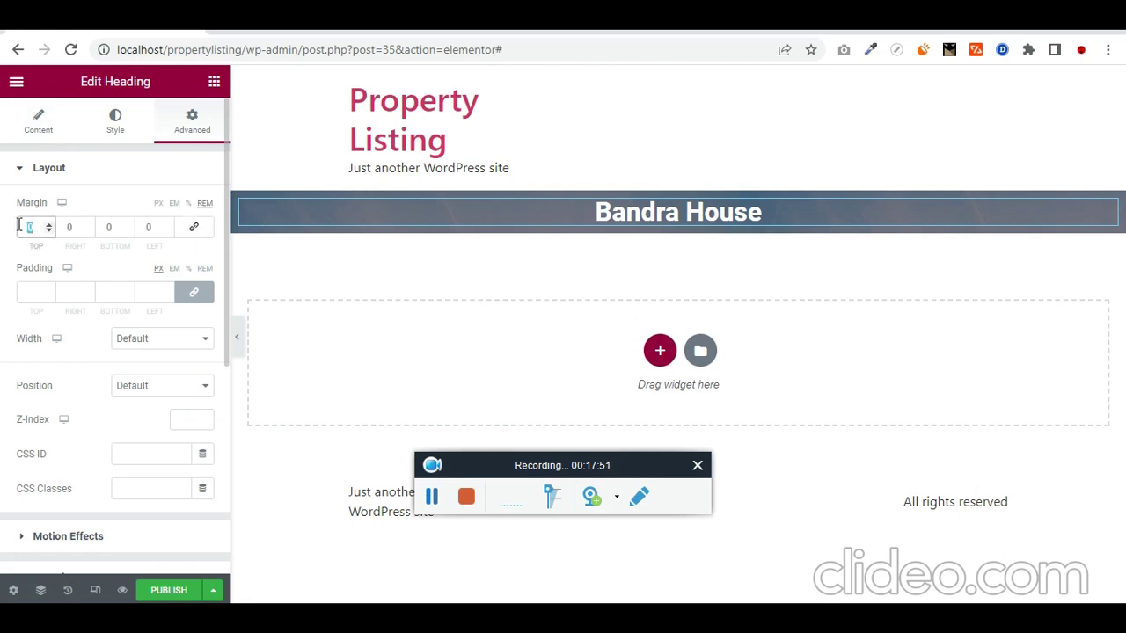
{"action": "type", "text": "1"}
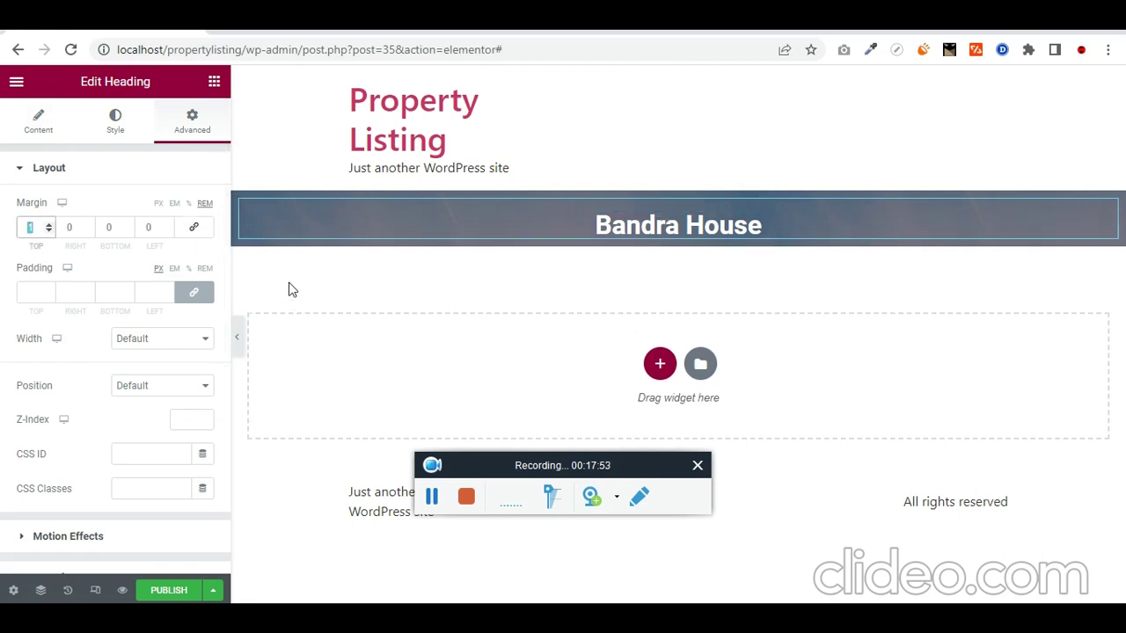
{"action": "type", "text": "5"}
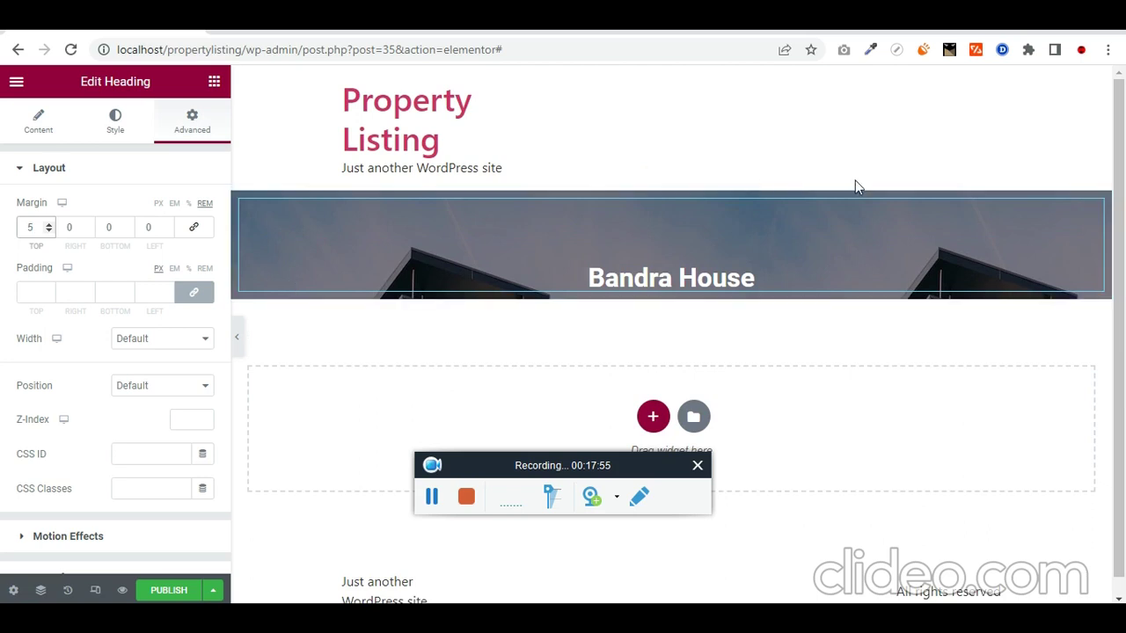
{"action": "left_click", "coordinate": [670, 183]}
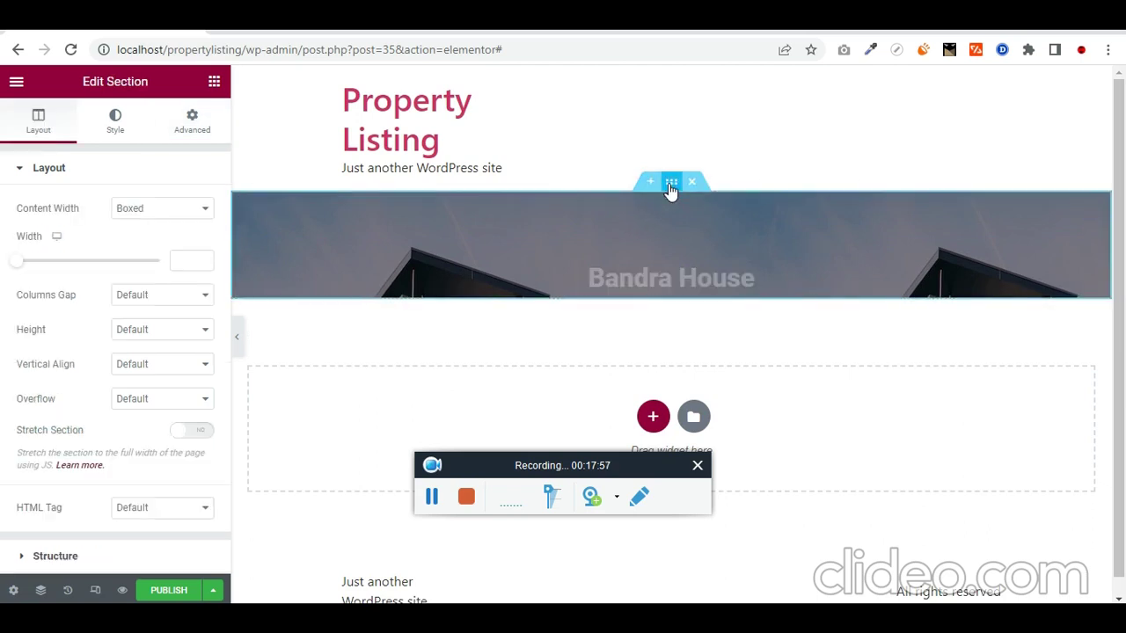
Step: Set the hero background image to Center Center position, No-repeat and Cover size
{"action": "left_click", "coordinate": [111, 117]}
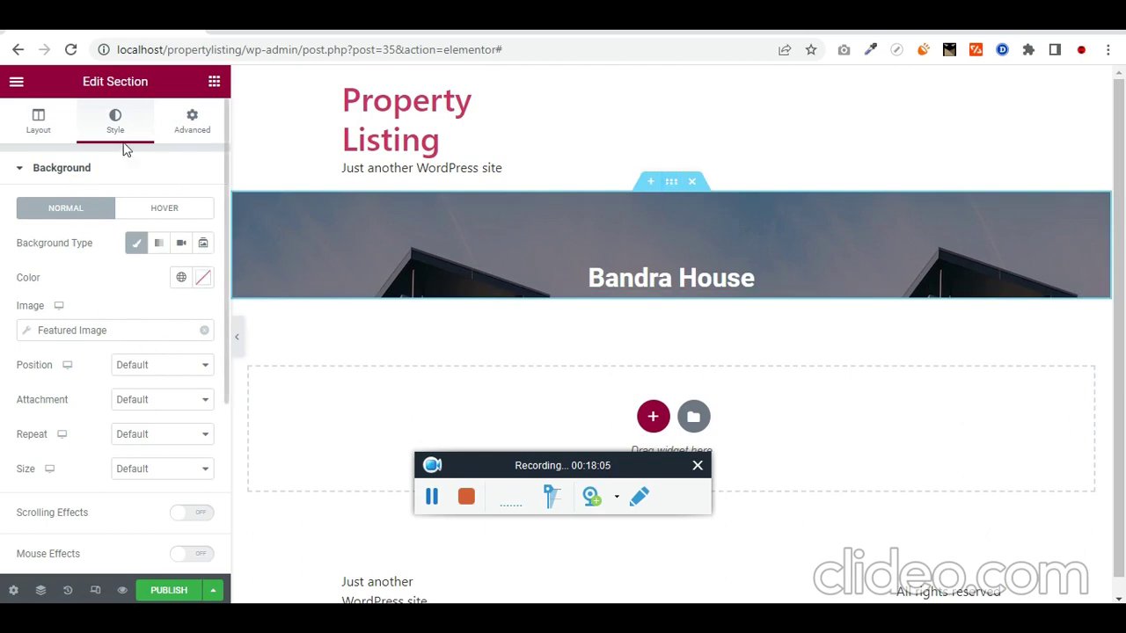
{"action": "scroll", "coordinate": [136, 343], "scroll_direction": "down", "scroll_amount": 1}
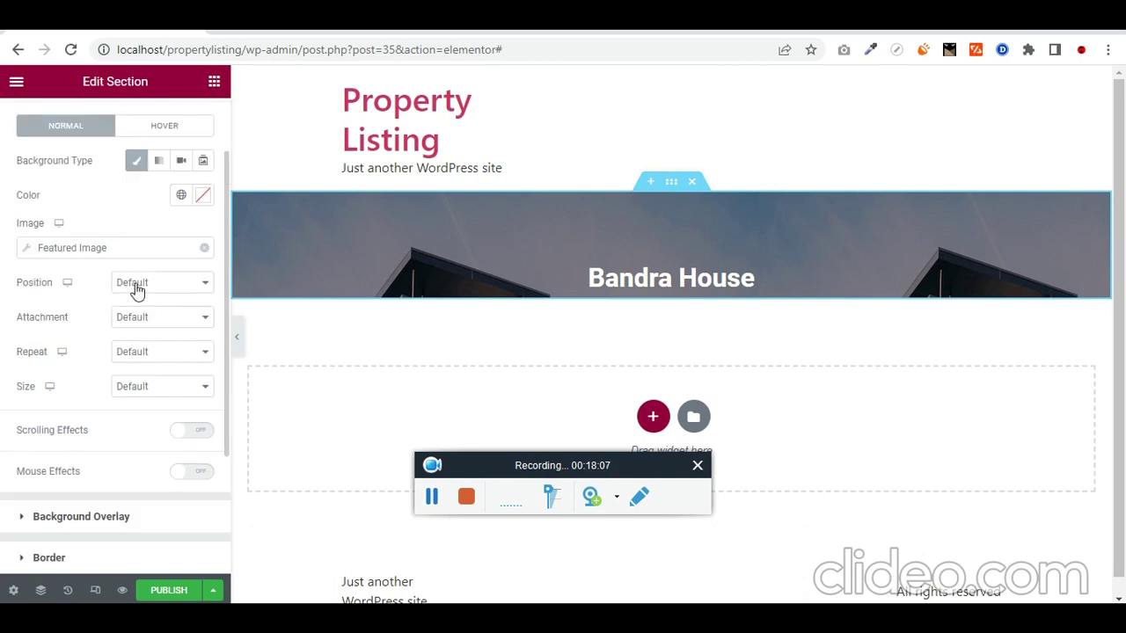
{"action": "left_click", "coordinate": [174, 283]}
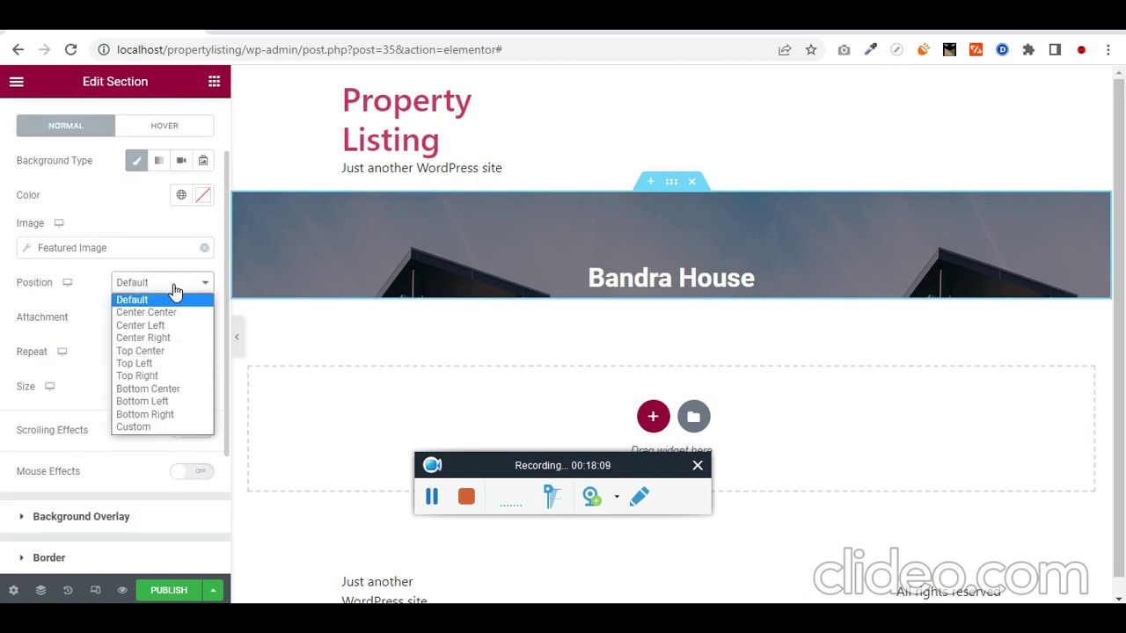
{"action": "left_click", "coordinate": [168, 313]}
{"action": "left_click", "coordinate": [167, 318]}
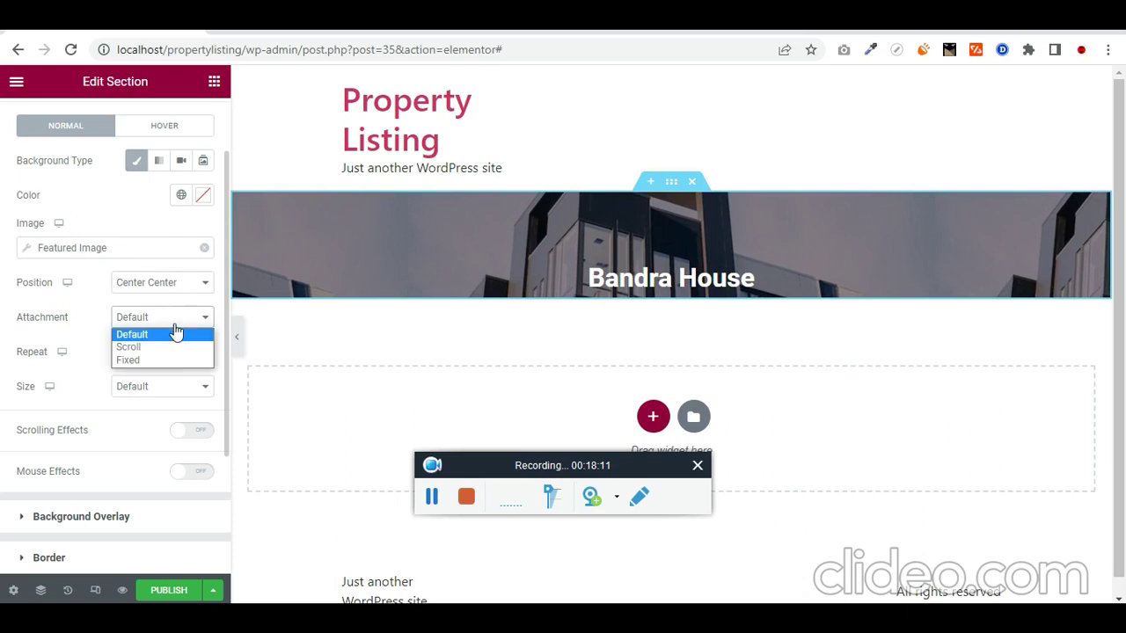
{"action": "left_click", "coordinate": [145, 333]}
{"action": "left_click", "coordinate": [180, 353]}
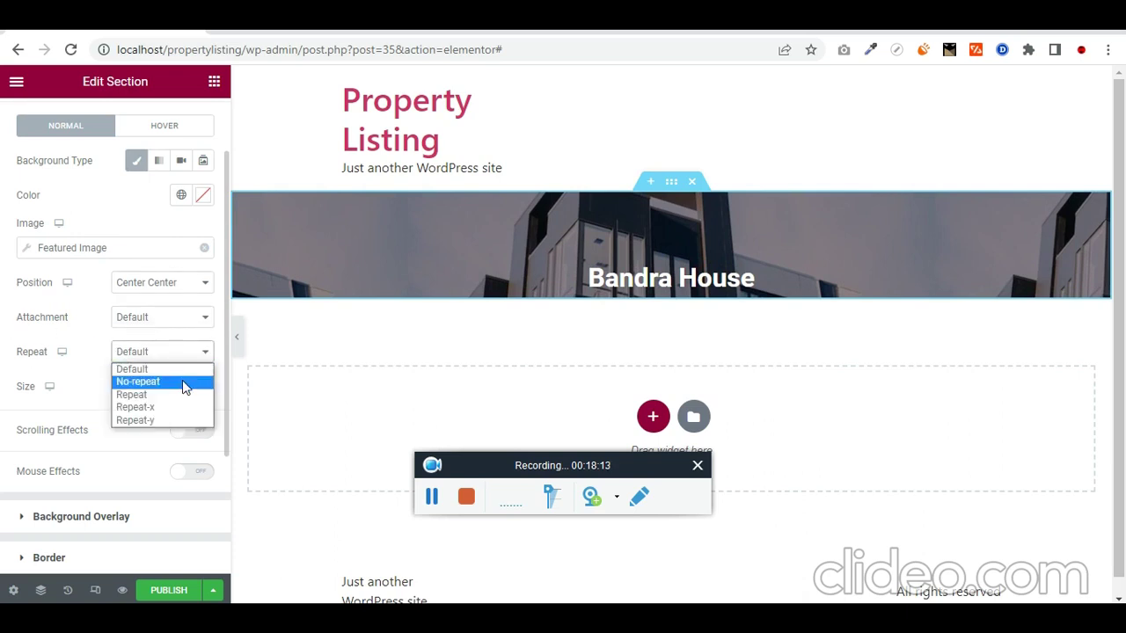
{"action": "left_click", "coordinate": [182, 380]}
{"action": "left_click", "coordinate": [173, 389]}
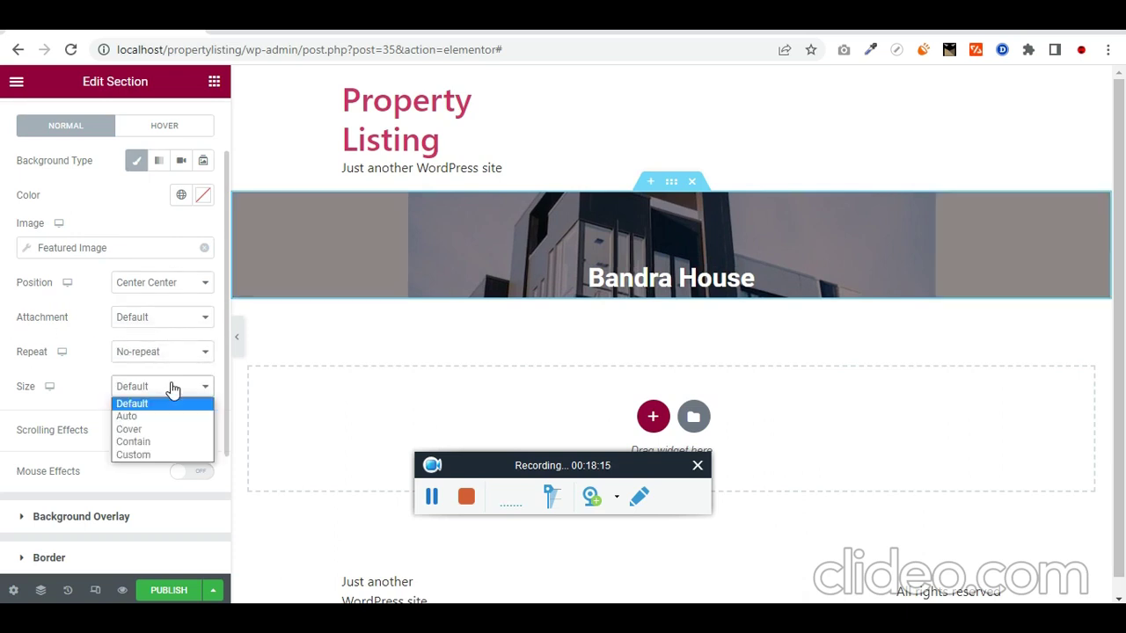
{"action": "left_click", "coordinate": [170, 429]}
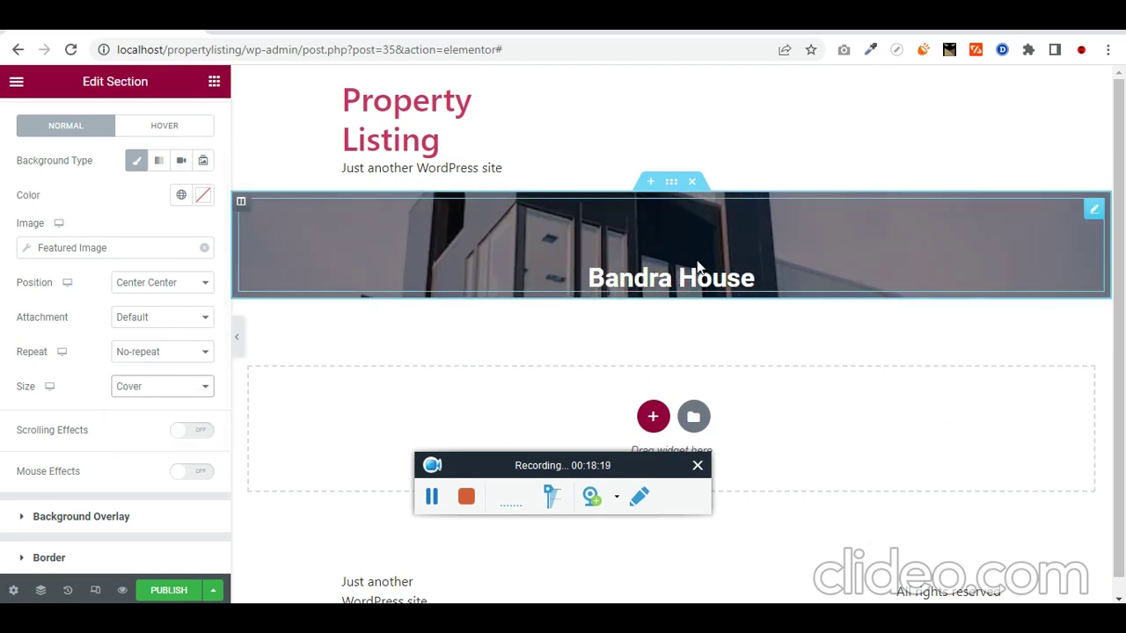
{"action": "left_click", "coordinate": [214, 81]}
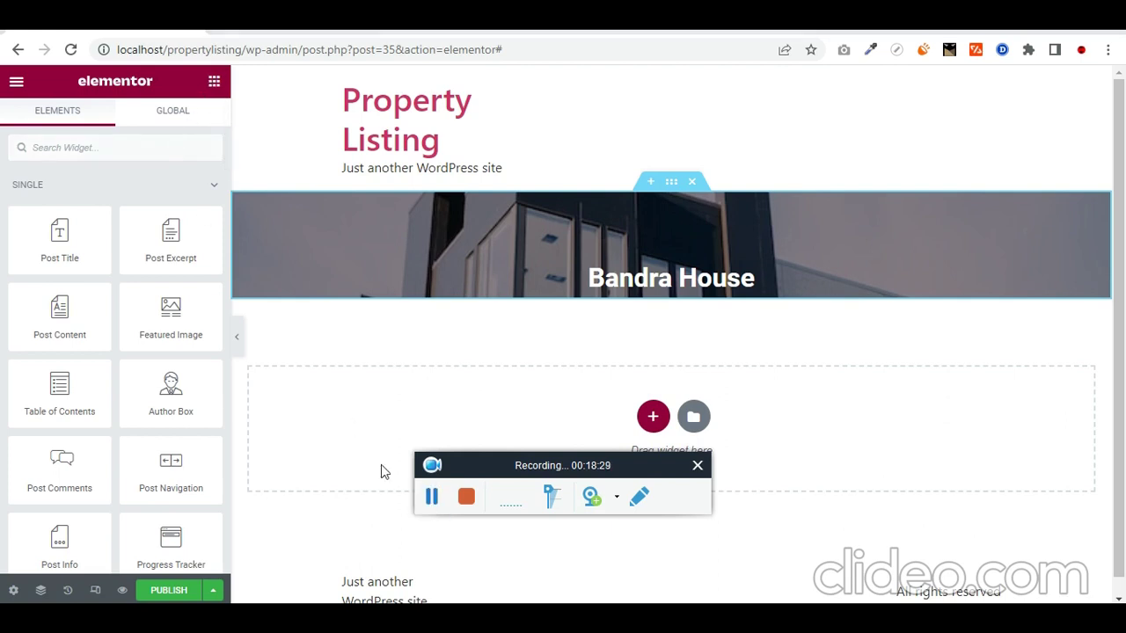
Step: Add a heading below the title that pulls the ACF price field
{"action": "left_click", "coordinate": [114, 140]}
{"action": "type", "text": "dusto"}
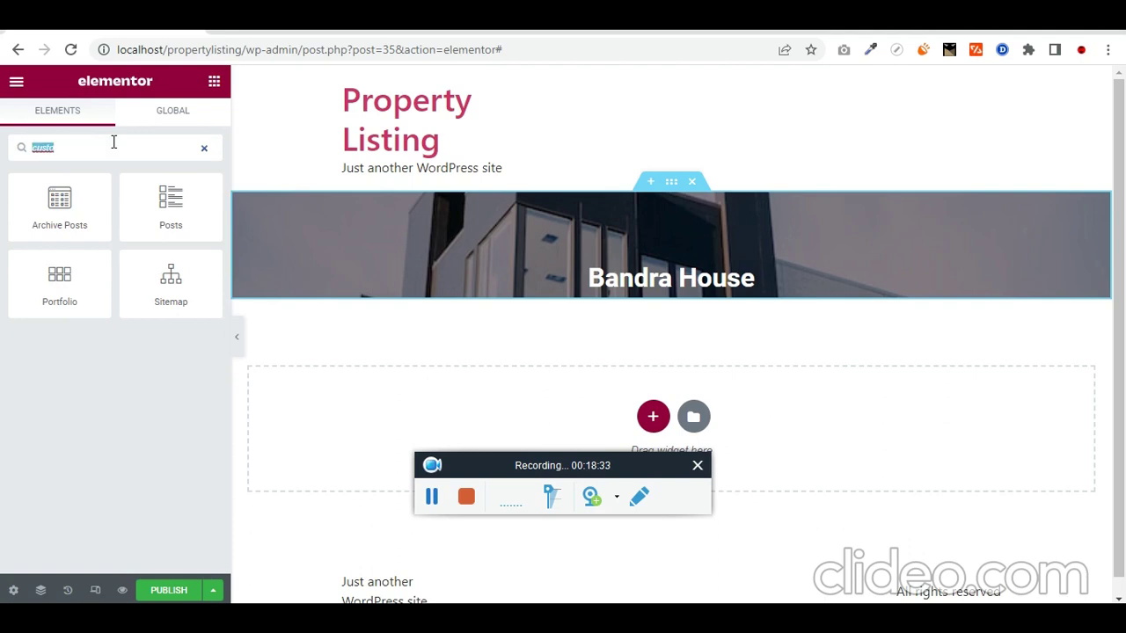
{"action": "type", "text": "fu"}
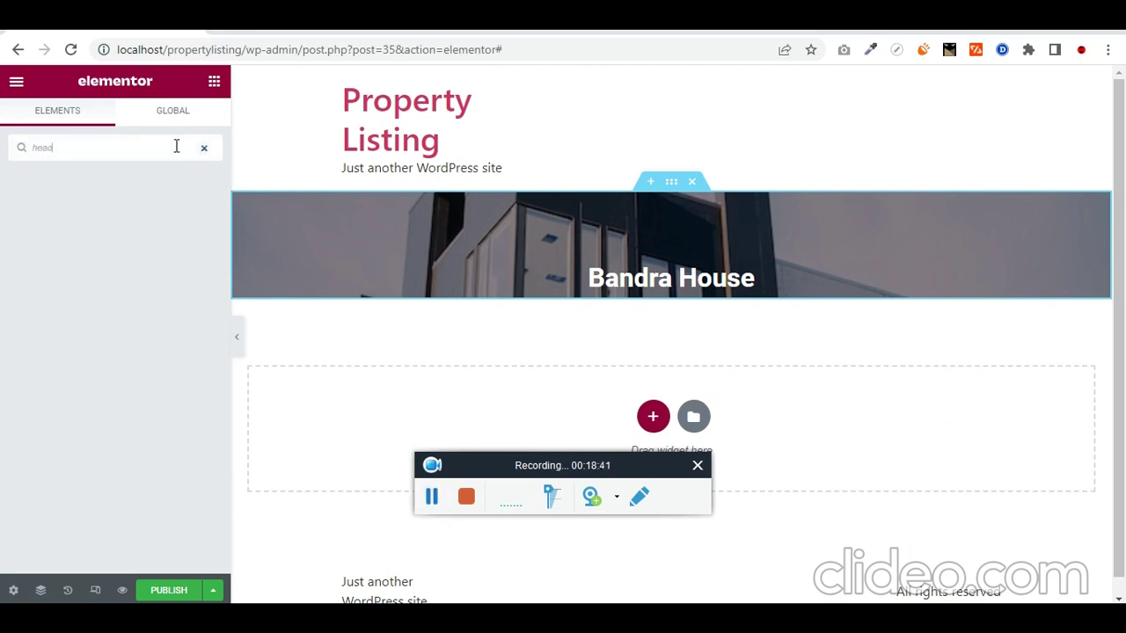
{"action": "key", "text": "BackSpace"}
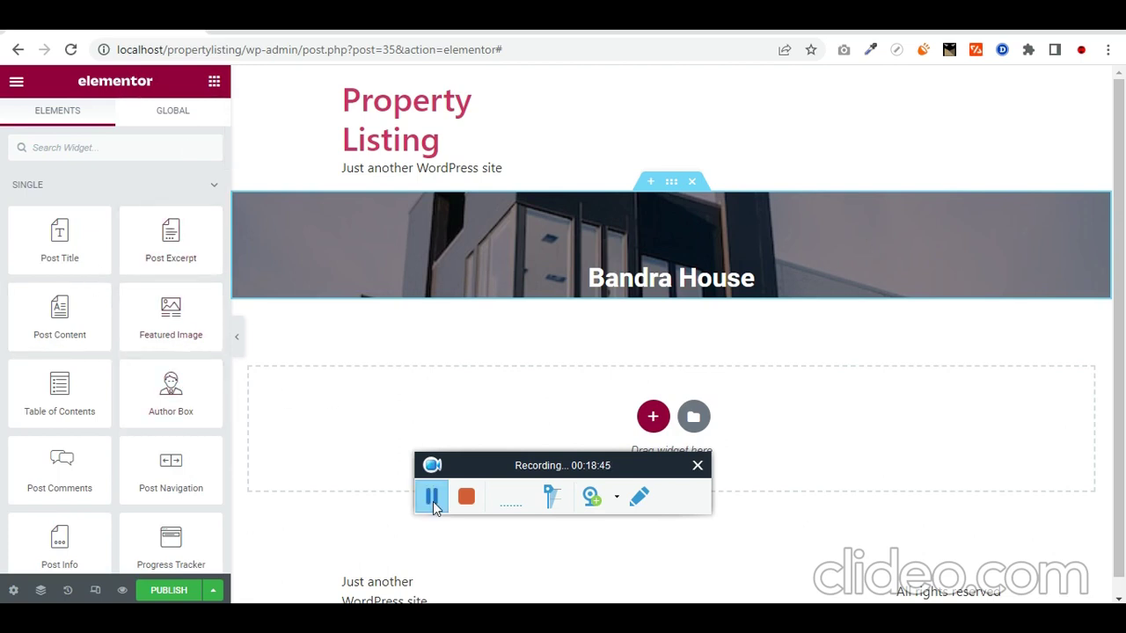
{"action": "scroll", "coordinate": [214, 460], "scroll_direction": "down", "scroll_amount": 3}
{"action": "left_click_drag", "start_coordinate": [211, 457], "coordinate": [695, 279]}
{"action": "triple_click", "coordinate": [121, 247]}
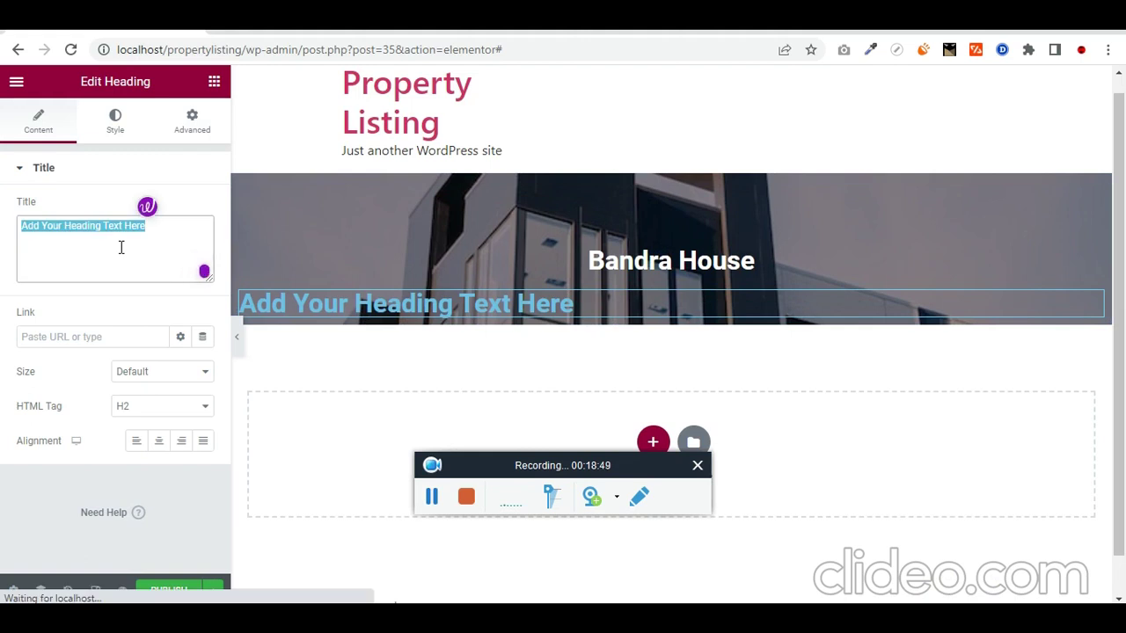
{"action": "left_click", "coordinate": [168, 173]}
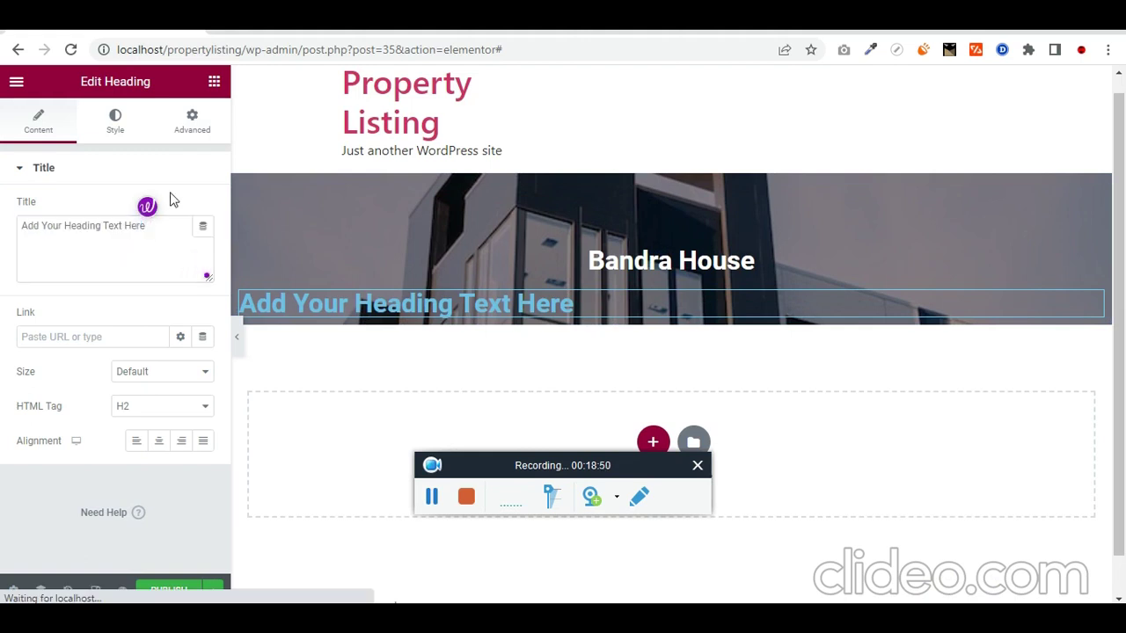
{"action": "left_click", "coordinate": [27, 175]}
{"action": "left_click", "coordinate": [203, 226]}
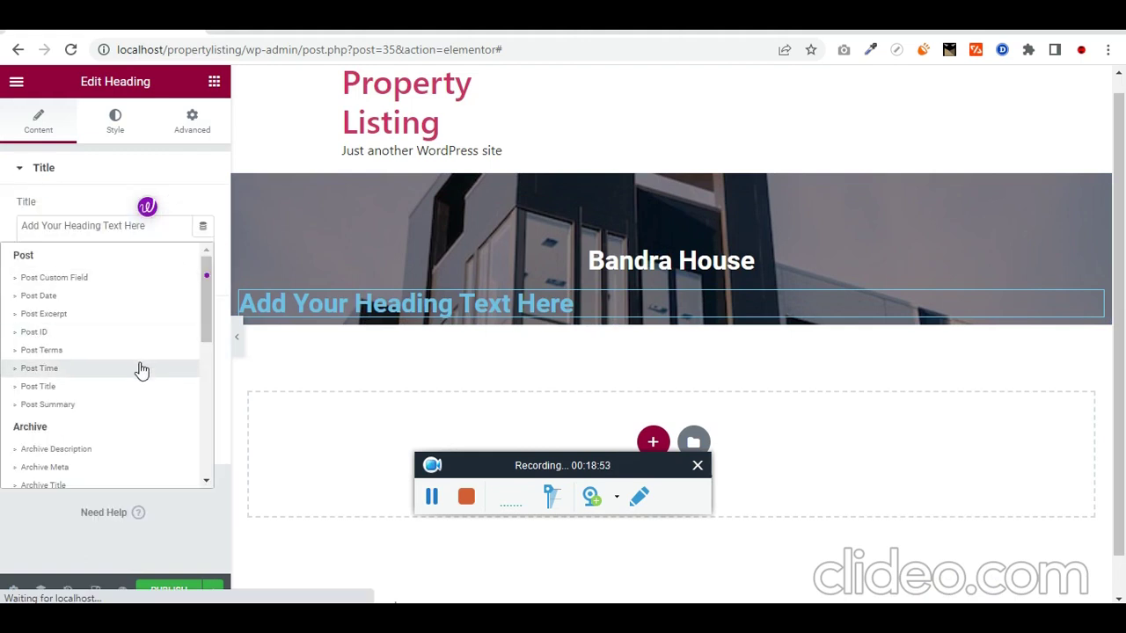
{"action": "scroll", "coordinate": [141, 370], "scroll_direction": "down", "scroll_amount": 10}
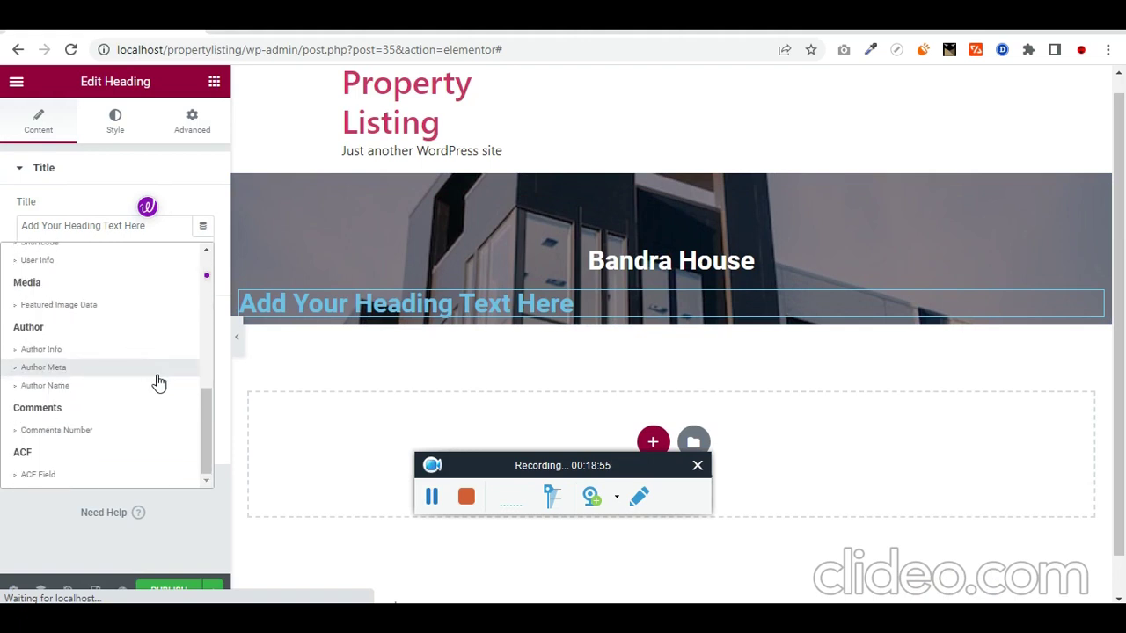
{"action": "left_click", "coordinate": [99, 476]}
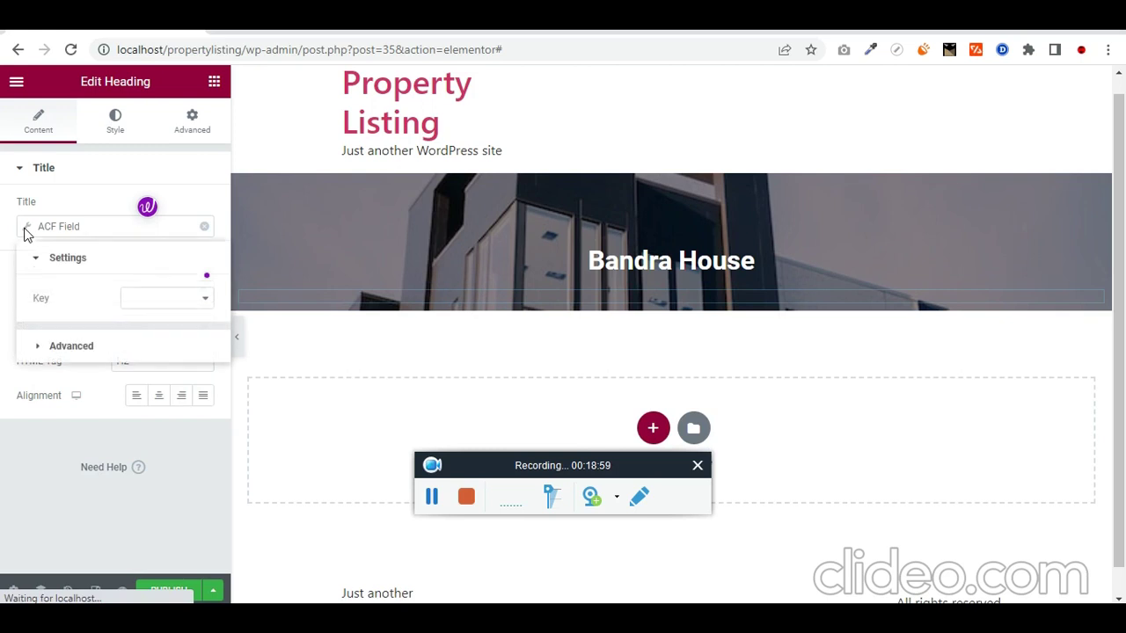
{"action": "left_click", "coordinate": [203, 302]}
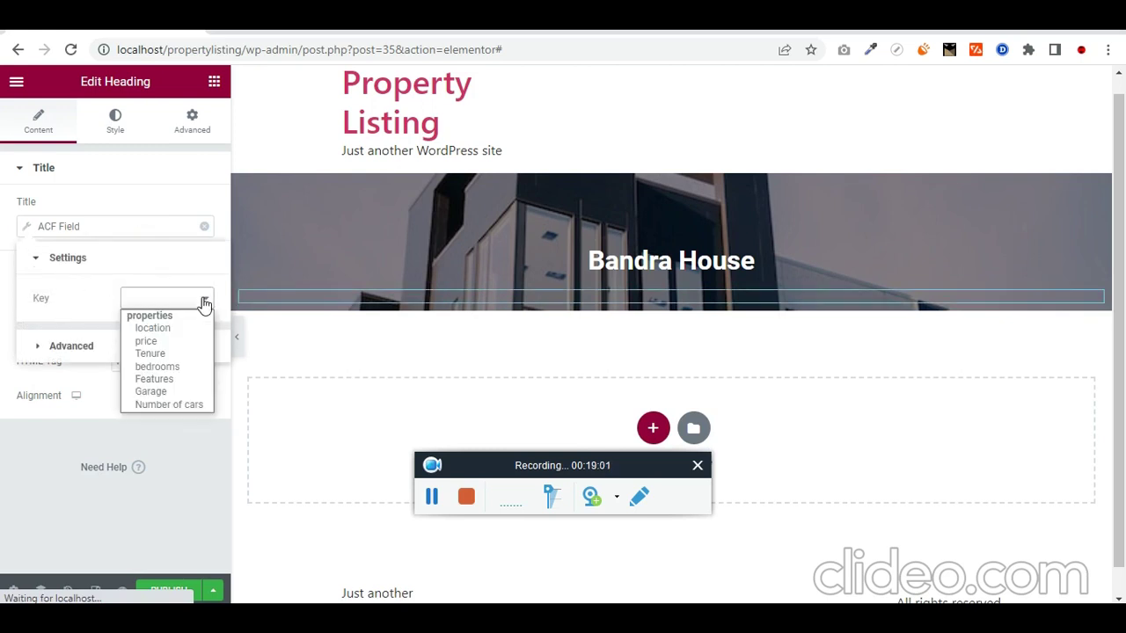
{"action": "left_click", "coordinate": [195, 342]}
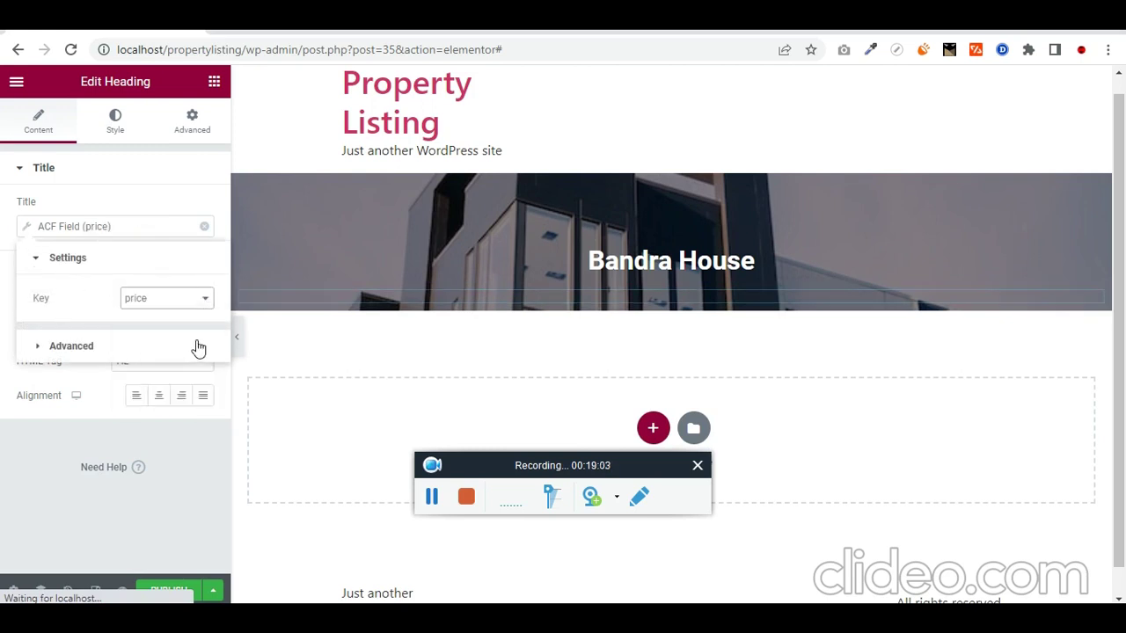
Step: Give the price field a 'Price: ₹' prefix before the value
{"action": "left_click", "coordinate": [40, 352]}
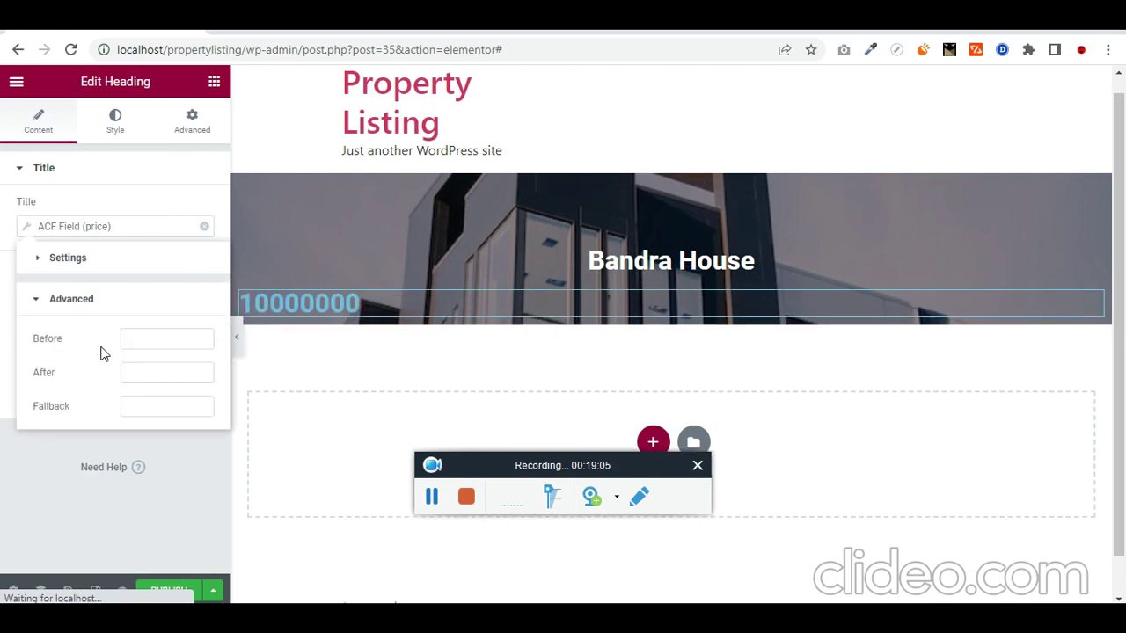
{"action": "left_click", "coordinate": [168, 335]}
{"action": "type", "text": "P"}
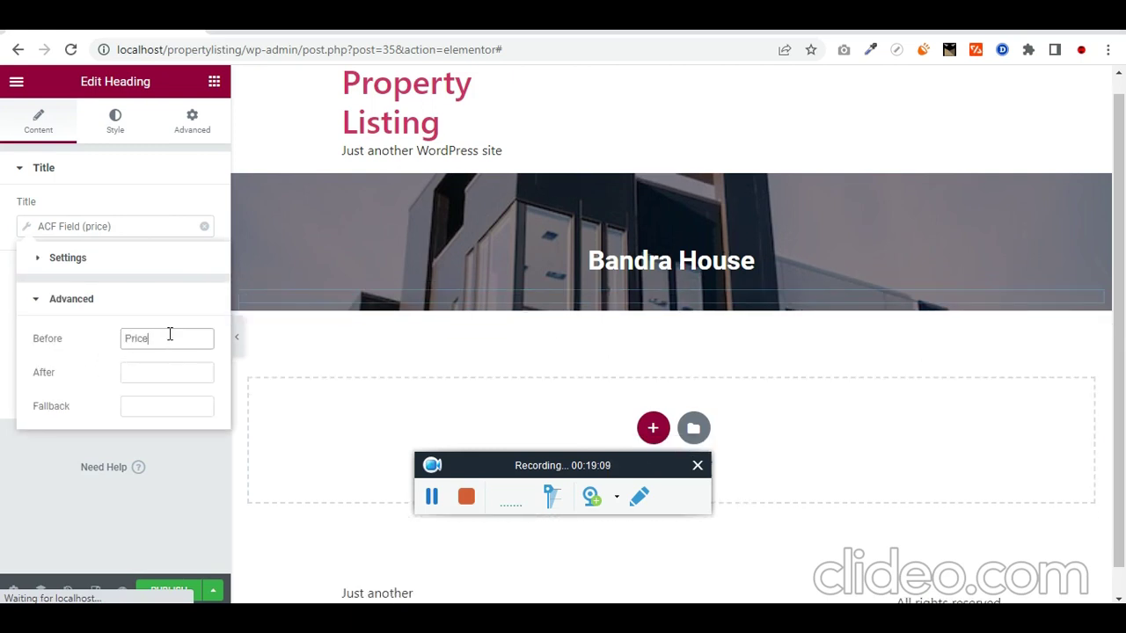
{"action": "type", "text": "rice"}
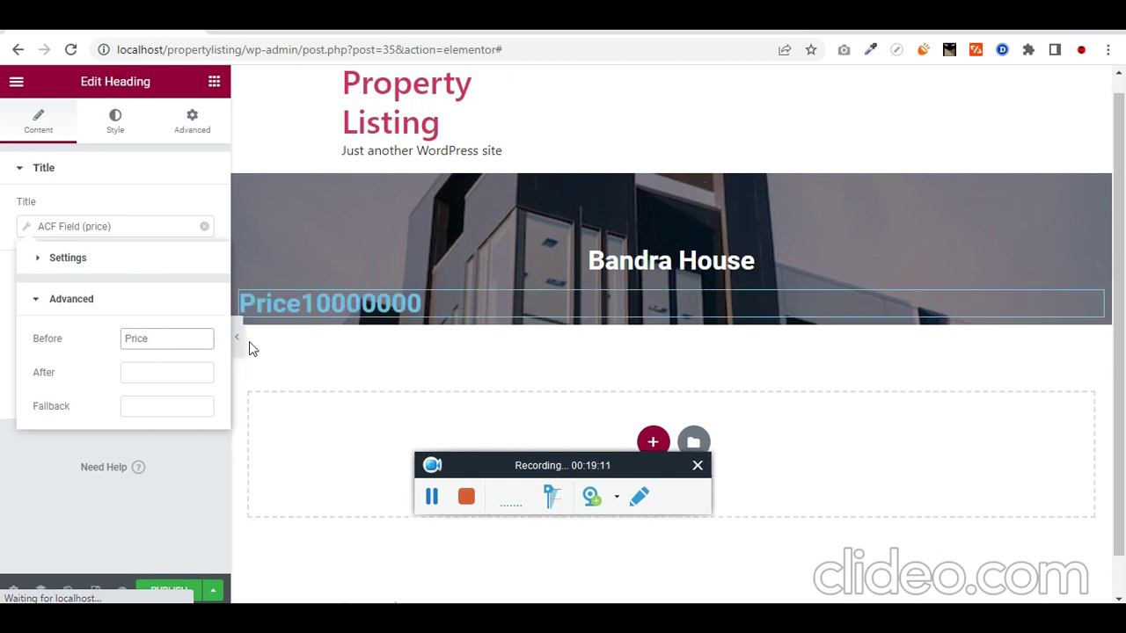
{"action": "type", "text": ":"}
{"action": "key", "text": "BackSpace"}
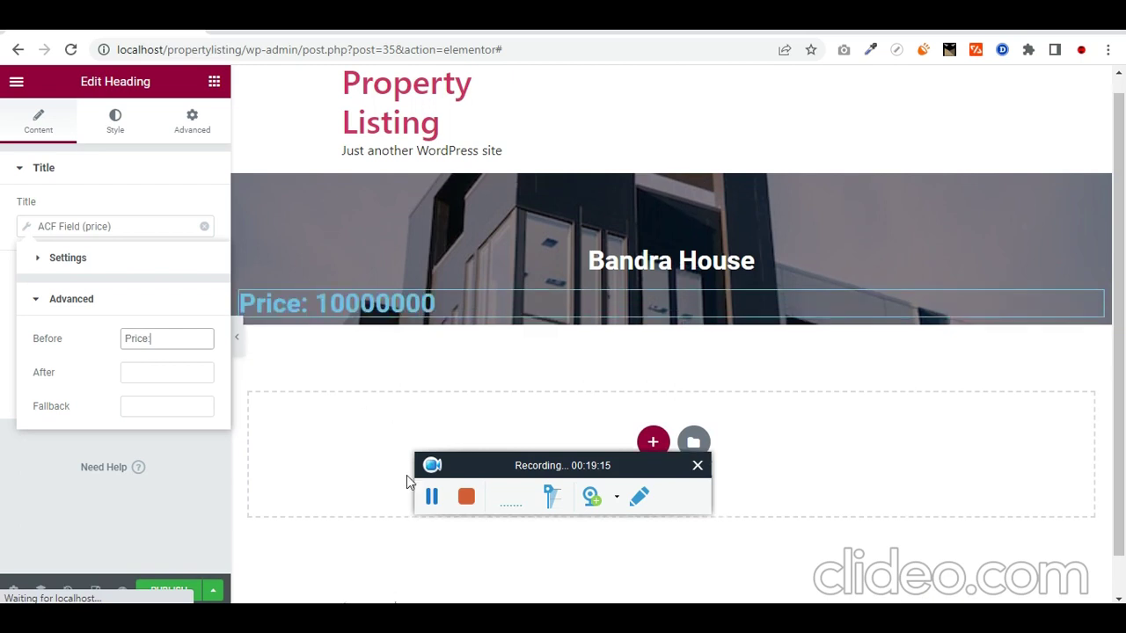
{"action": "left_click", "coordinate": [432, 498]}
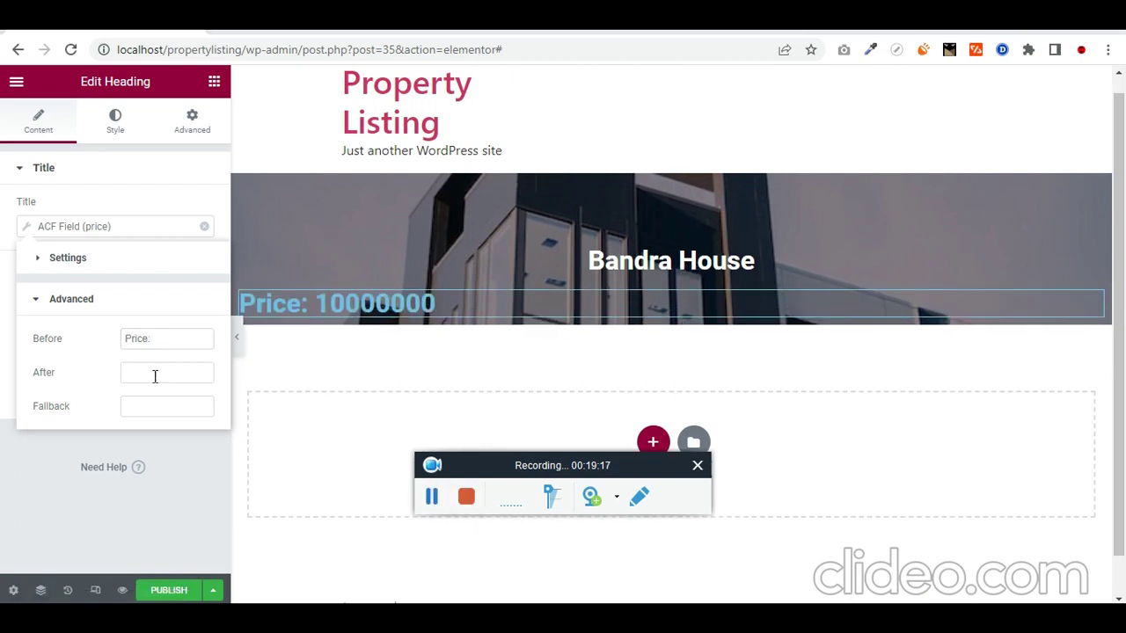
{"action": "left_click", "coordinate": [157, 374]}
{"action": "type", "text": "₹"}
{"action": "key", "text": "BackSpace"}
{"action": "left_click", "coordinate": [185, 345]}
{"action": "type", "text": "₹"}
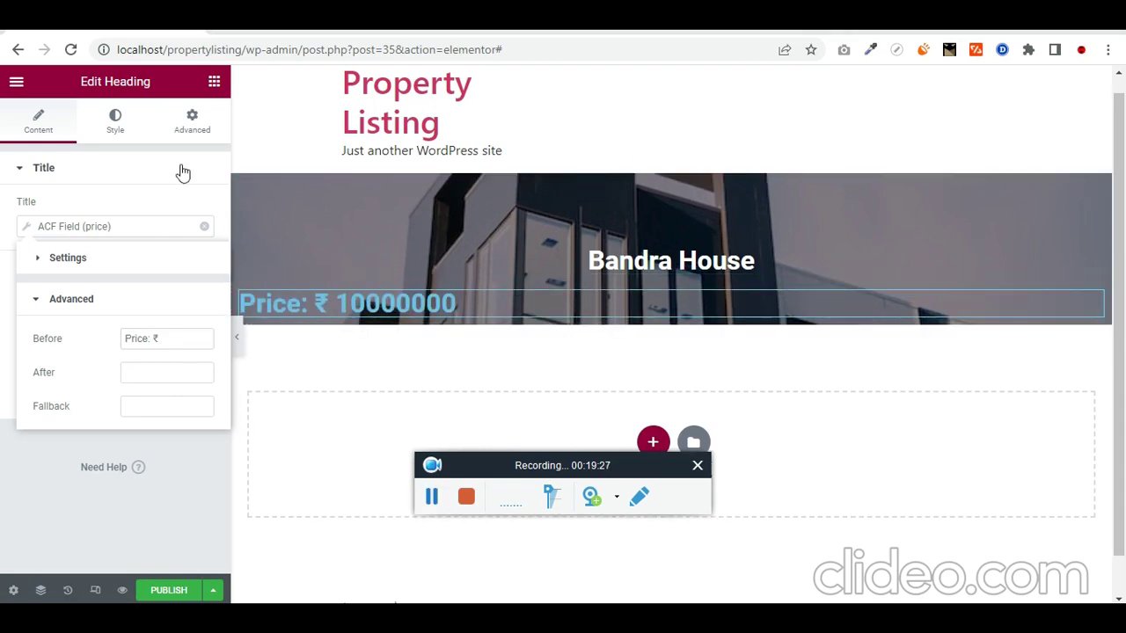
{"action": "left_click", "coordinate": [38, 121]}
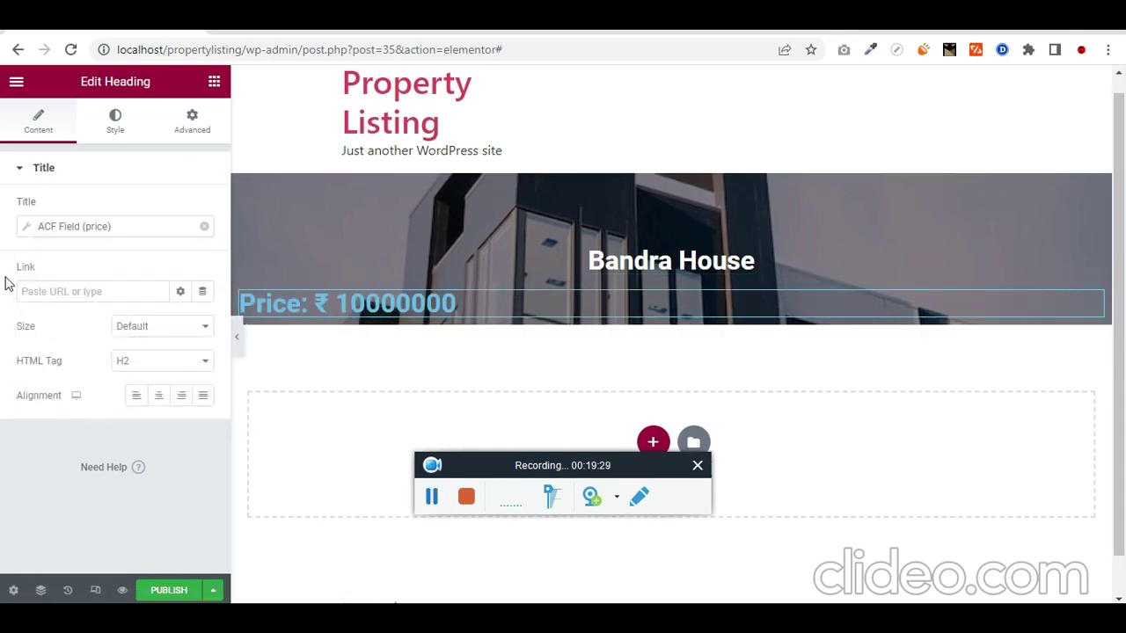
Step: Make the price an H4 heading with white text, centred in the banner
{"action": "left_click", "coordinate": [188, 364]}
{"action": "left_click", "coordinate": [186, 417]}
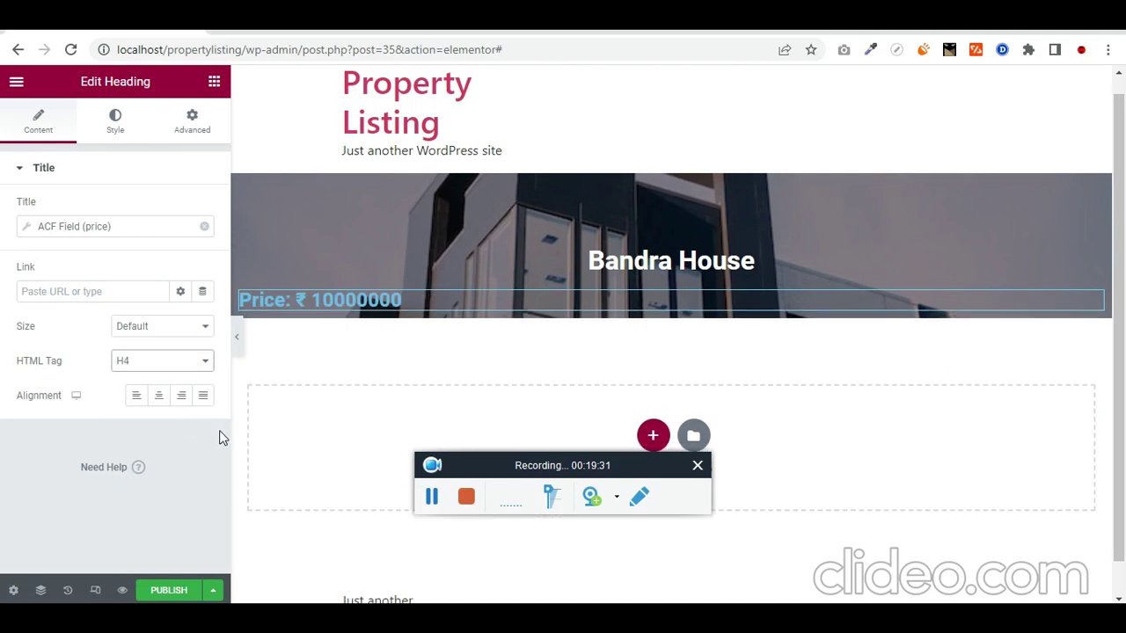
{"action": "left_click", "coordinate": [114, 124]}
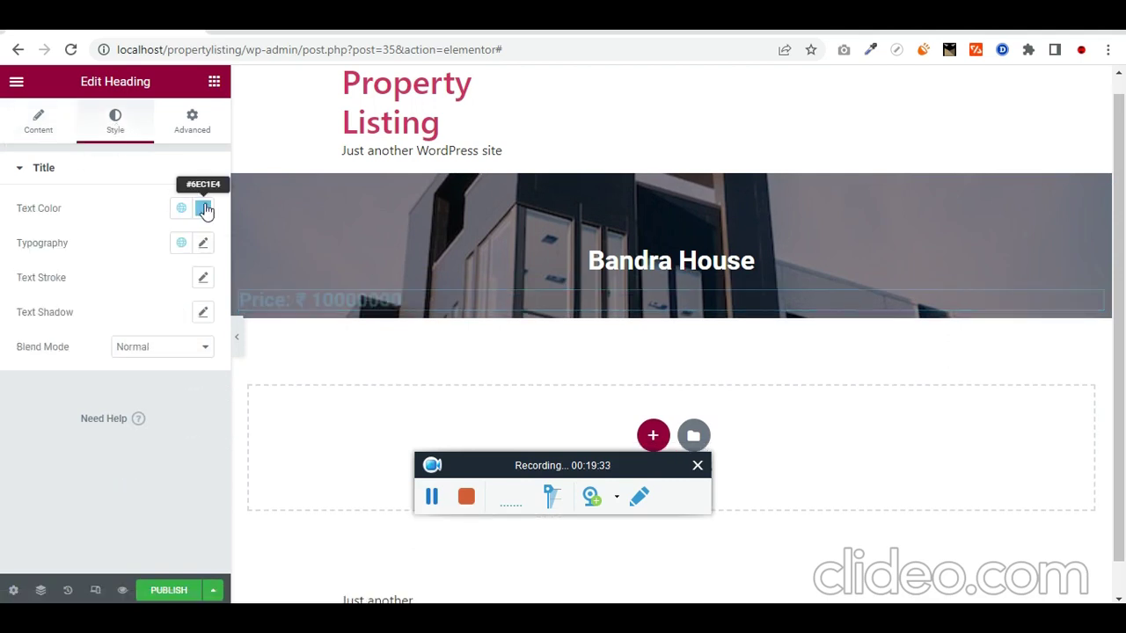
{"action": "left_click", "coordinate": [204, 208]}
{"action": "left_click", "coordinate": [238, 239]}
{"action": "left_click", "coordinate": [16, 361]}
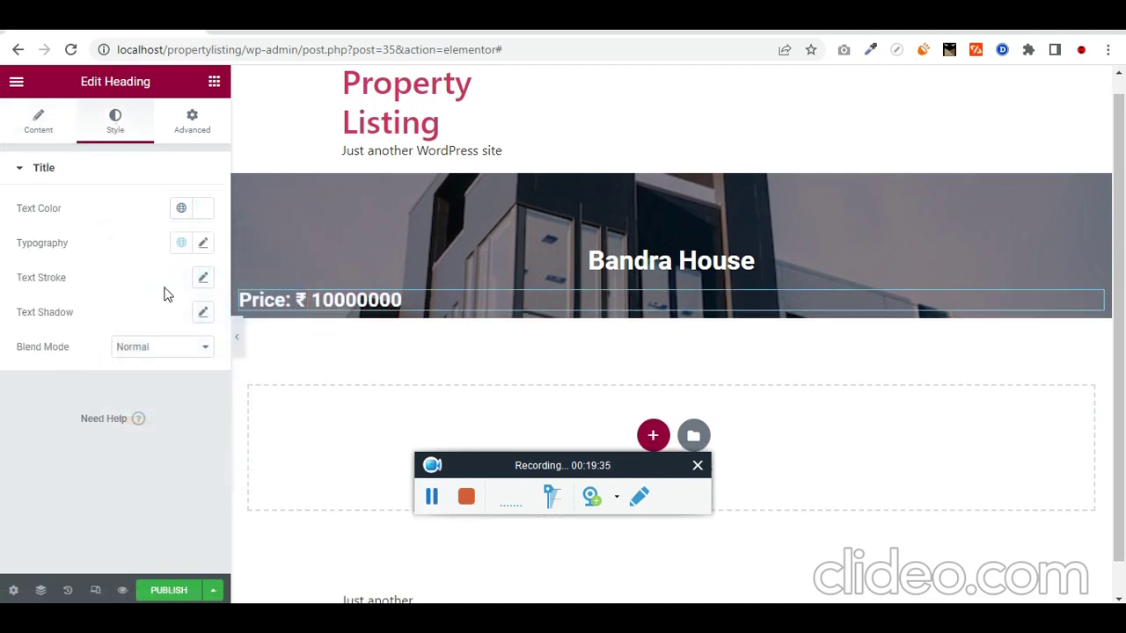
{"action": "left_click", "coordinate": [40, 124]}
{"action": "left_click", "coordinate": [159, 396]}
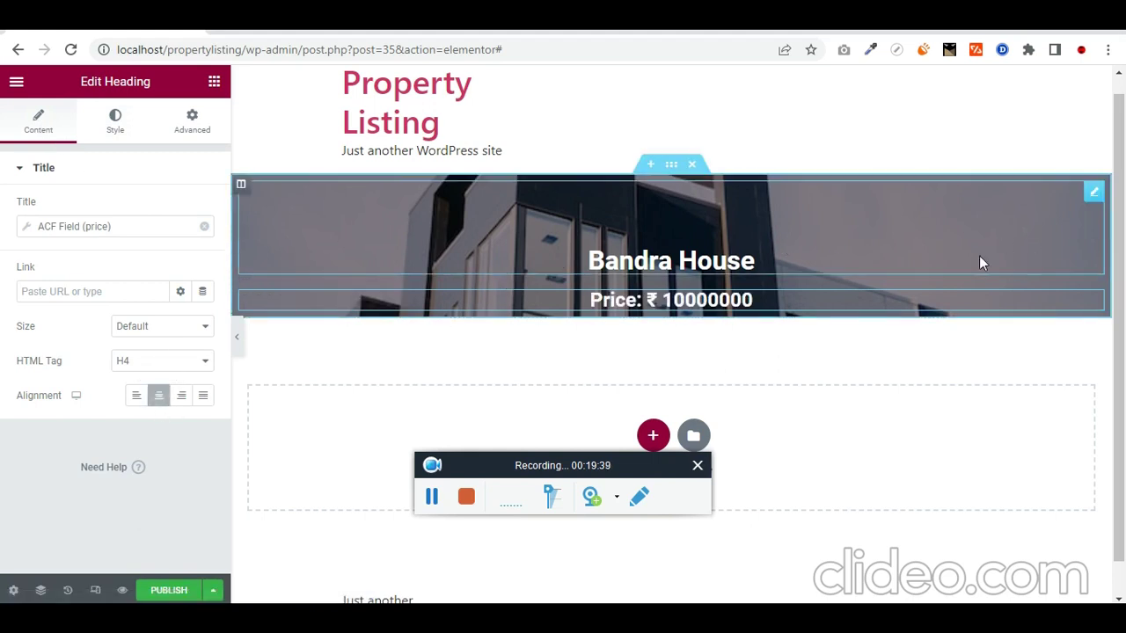
Step: Enlarge the Bandra House title's font size to 4 rem
{"action": "left_click", "coordinate": [1058, 199]}
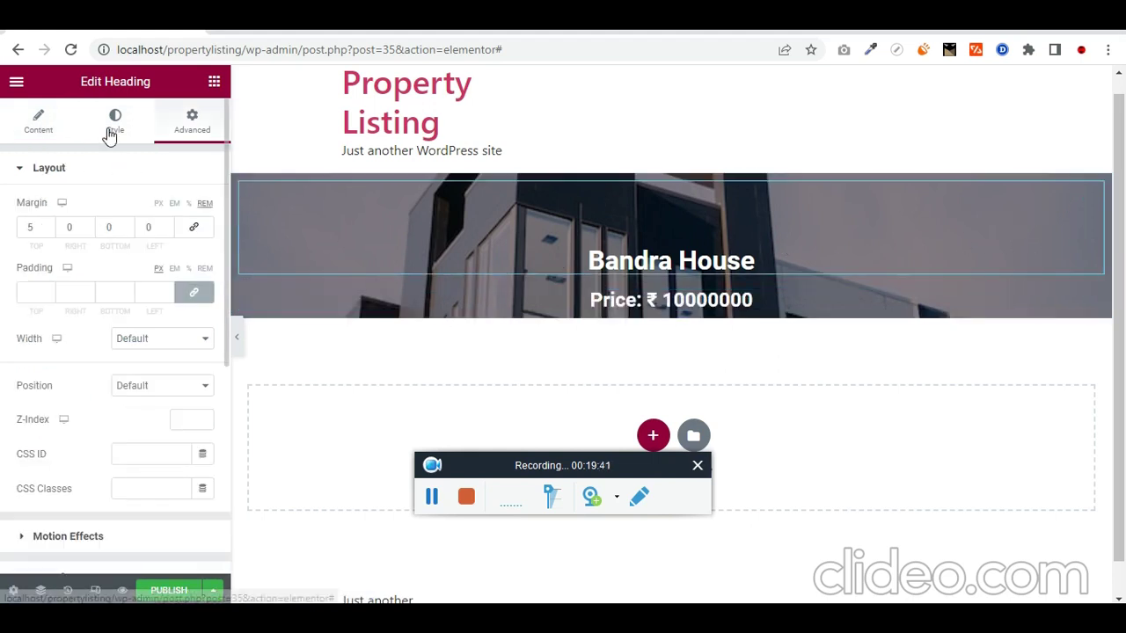
{"action": "left_click", "coordinate": [112, 128]}
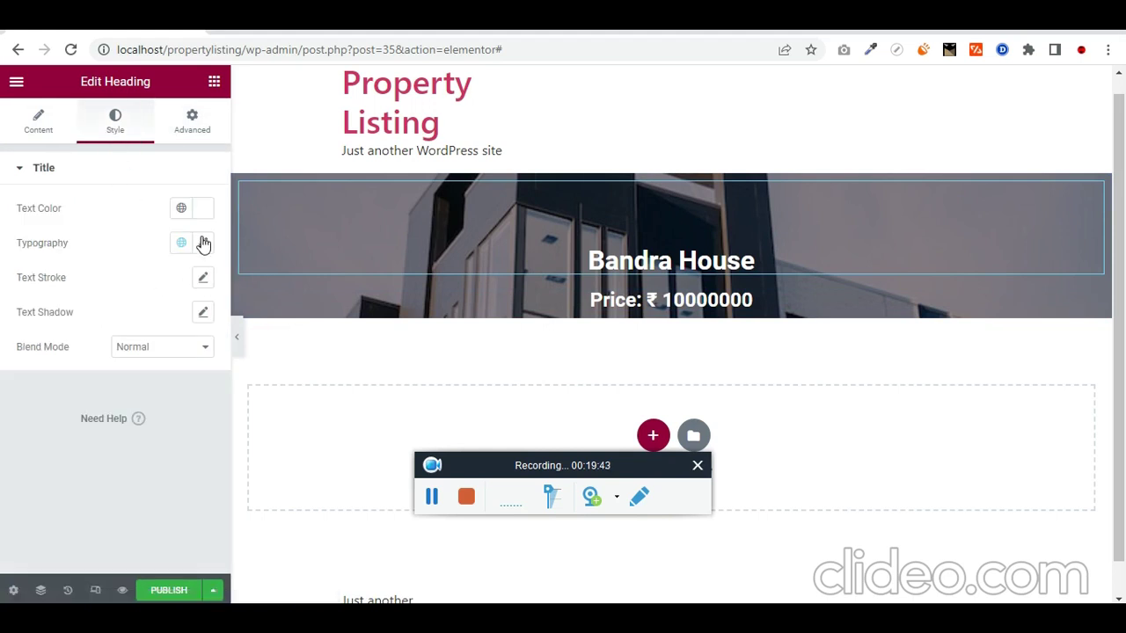
{"action": "left_click", "coordinate": [202, 243]}
{"action": "left_click", "coordinate": [177, 350]}
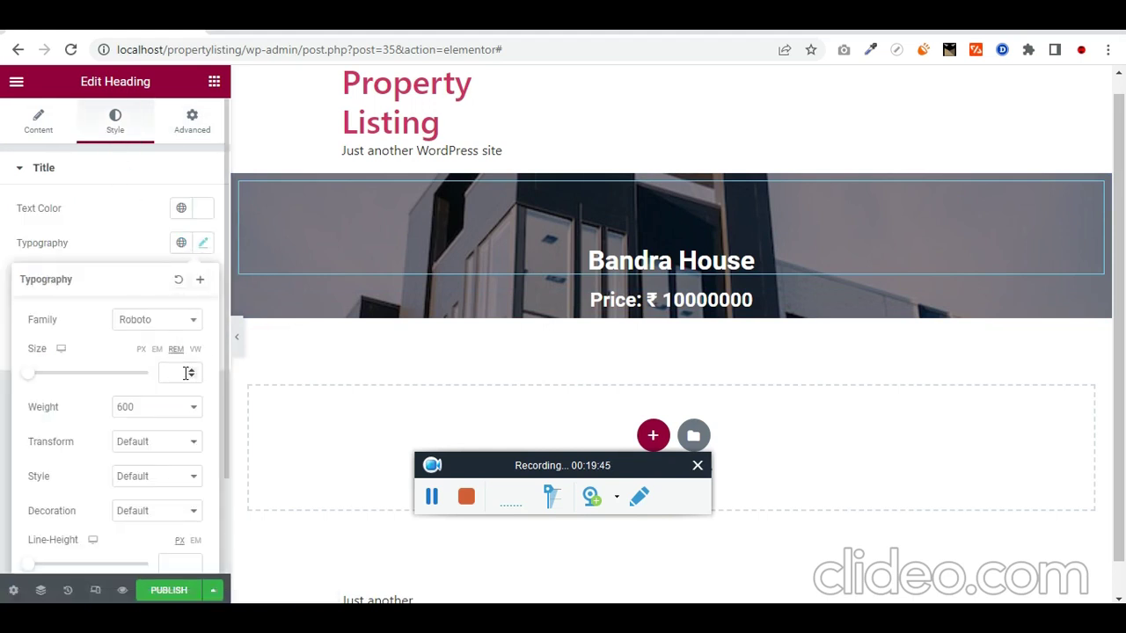
{"action": "left_click", "coordinate": [187, 373]}
{"action": "type", "text": "4"}
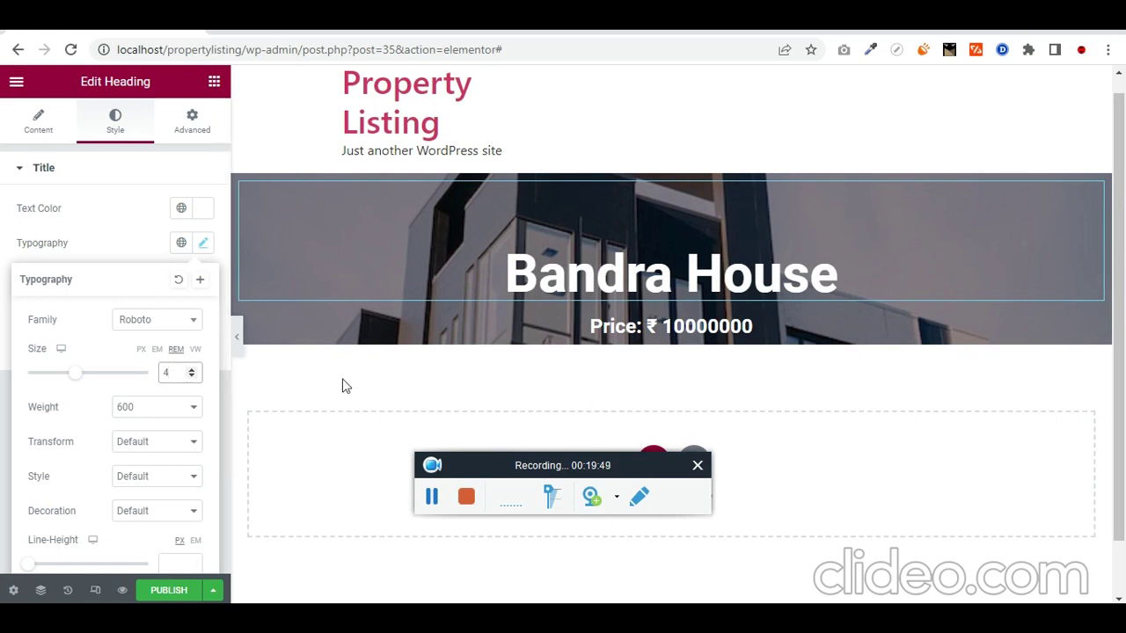
{"action": "left_click", "coordinate": [322, 357]}
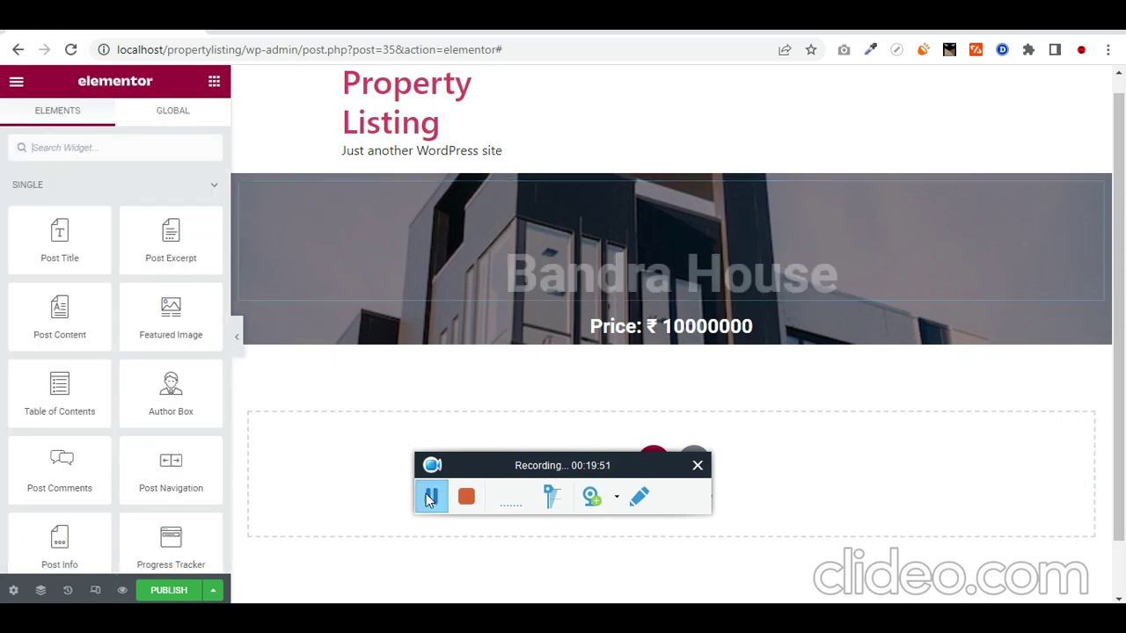
Step: Add a centred Post Info widget below the price without the author and comments count
{"action": "left_click", "coordinate": [136, 148]}
{"action": "type", "text": "post in"}
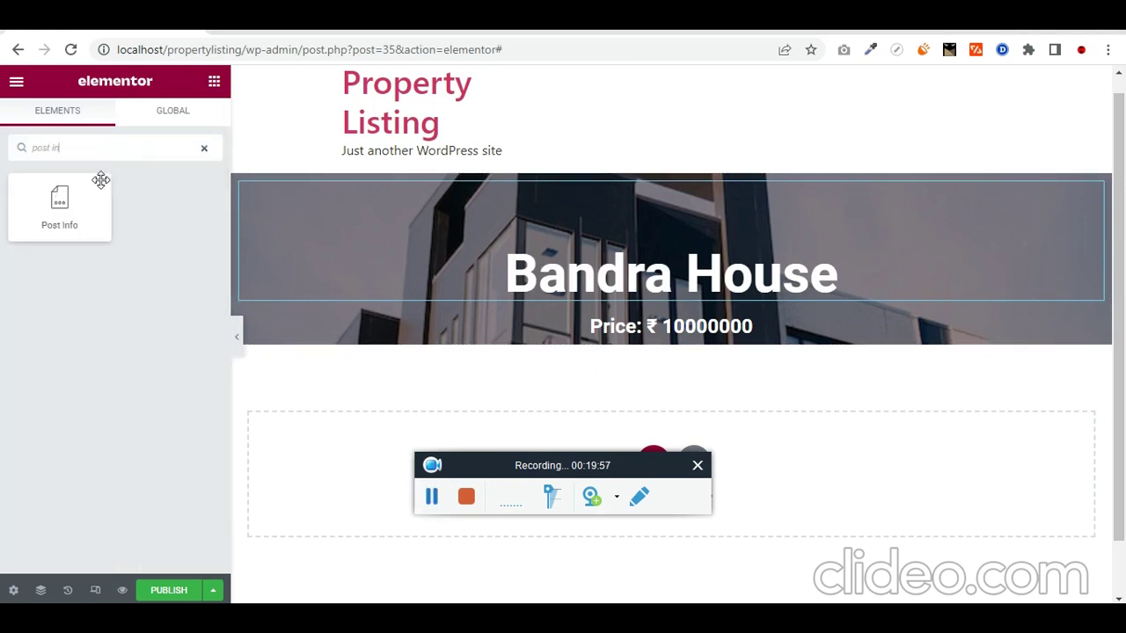
{"action": "left_click_drag", "start_coordinate": [100, 180], "coordinate": [719, 343]}
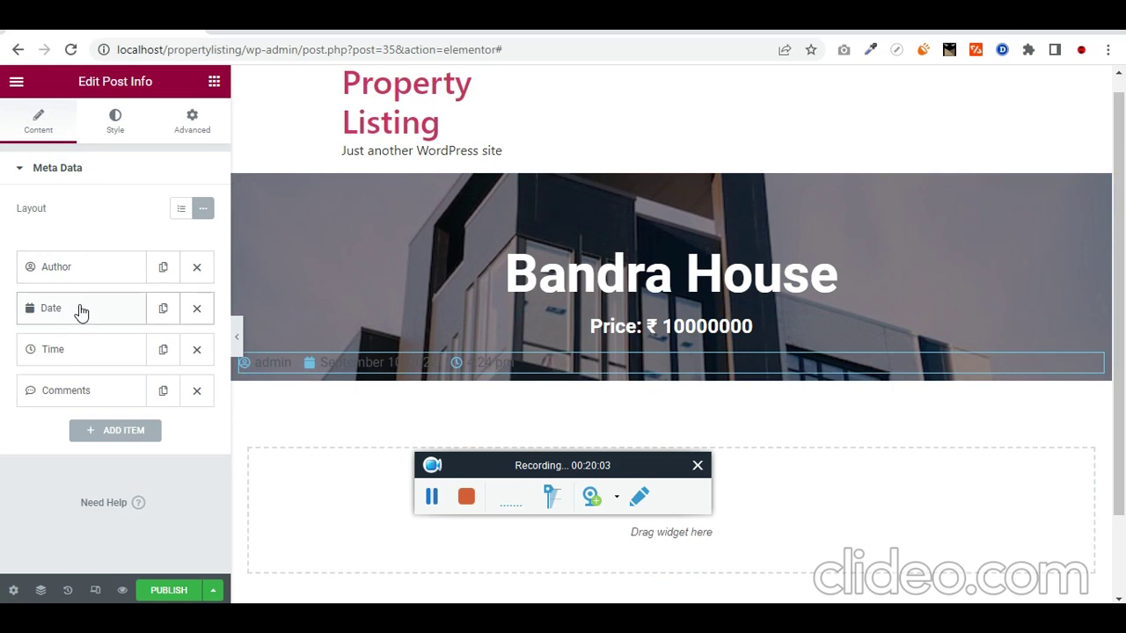
{"action": "left_click", "coordinate": [197, 392]}
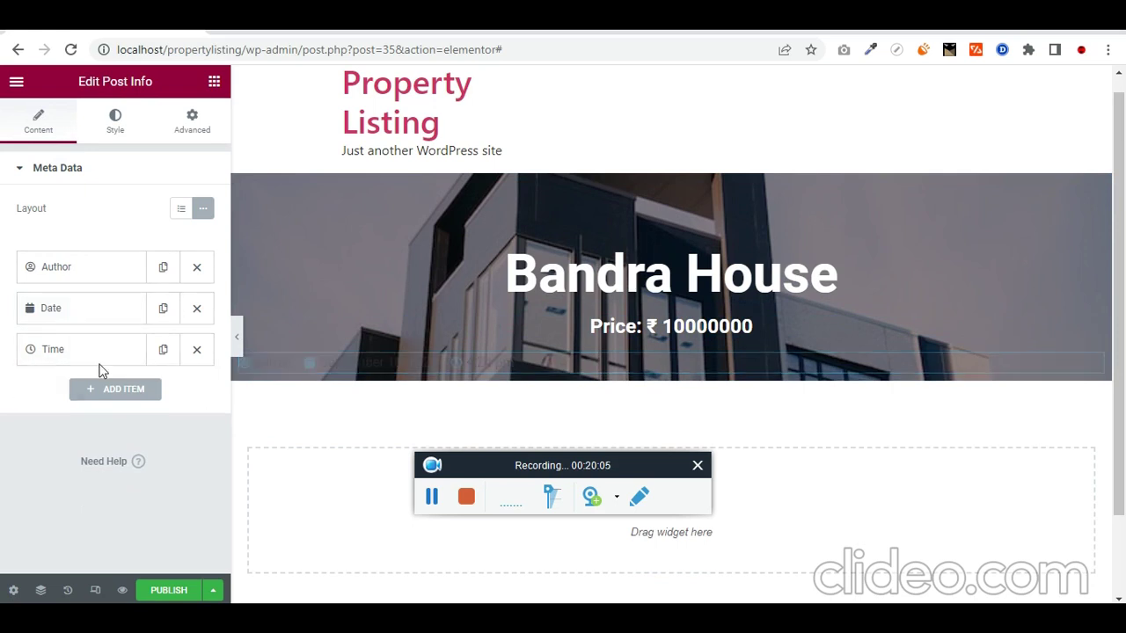
{"action": "left_click", "coordinate": [197, 268]}
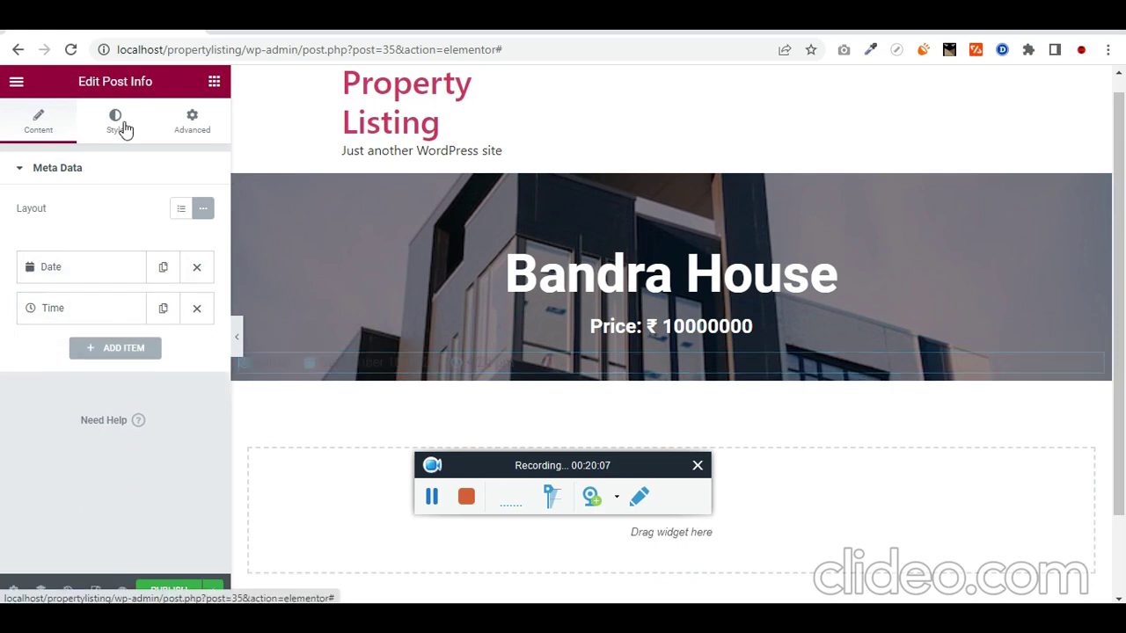
{"action": "left_click", "coordinate": [124, 127]}
{"action": "left_click", "coordinate": [182, 263]}
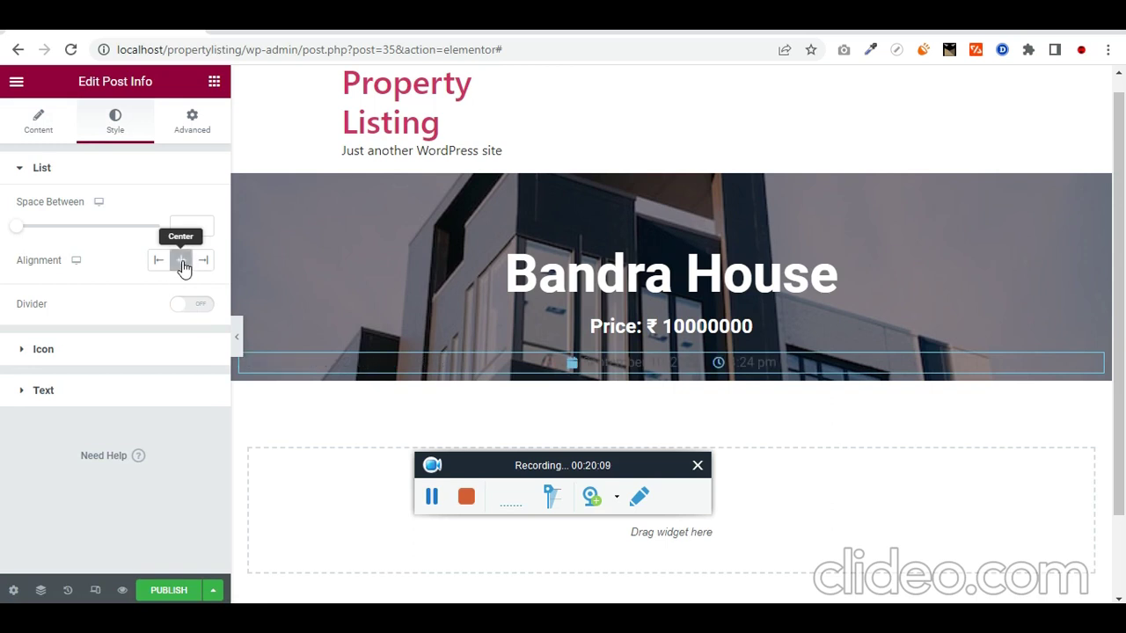
Step: Remove the time from the meta line so only the date remains
{"action": "left_click", "coordinate": [192, 124]}
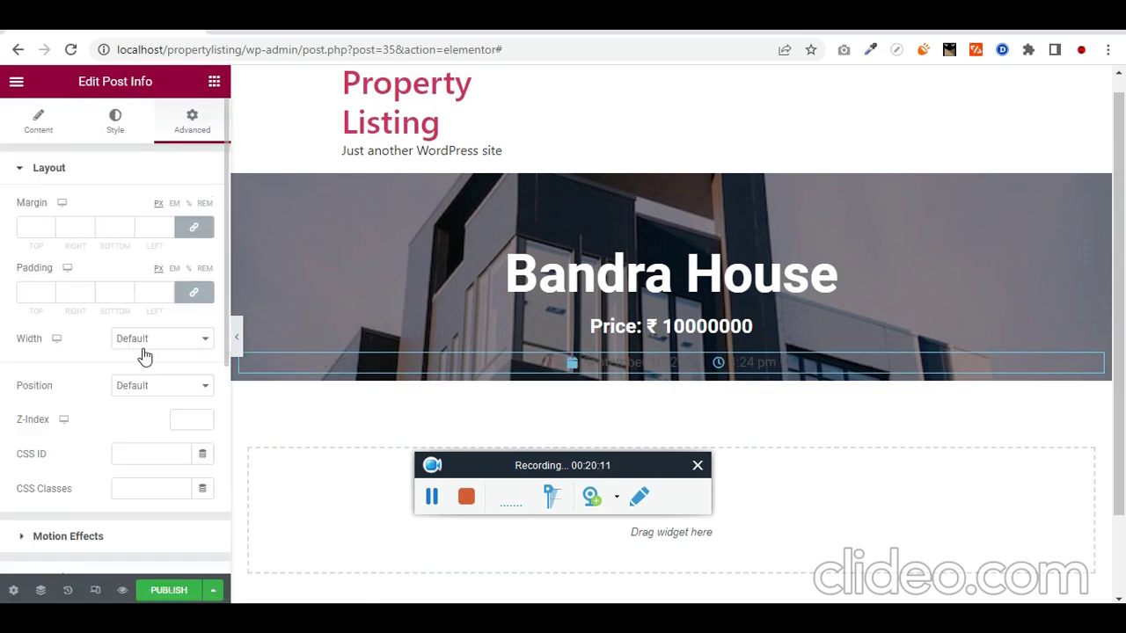
{"action": "scroll", "coordinate": [145, 357], "scroll_direction": "down", "scroll_amount": 3}
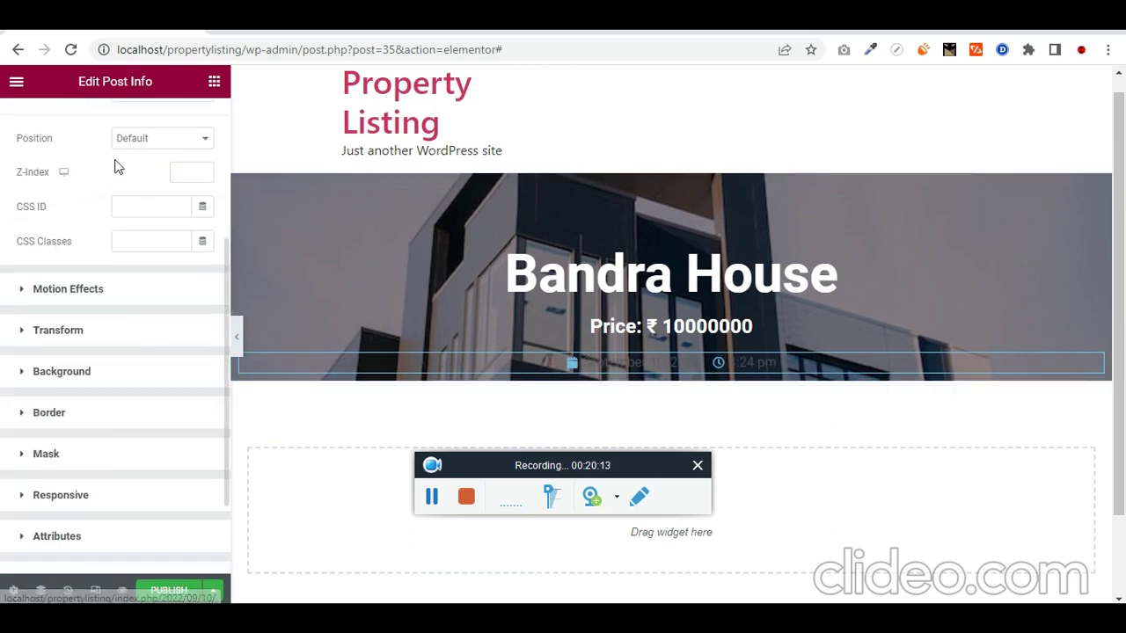
{"action": "scroll", "coordinate": [119, 167], "scroll_direction": "up", "scroll_amount": 3}
{"action": "left_click", "coordinate": [52, 128]}
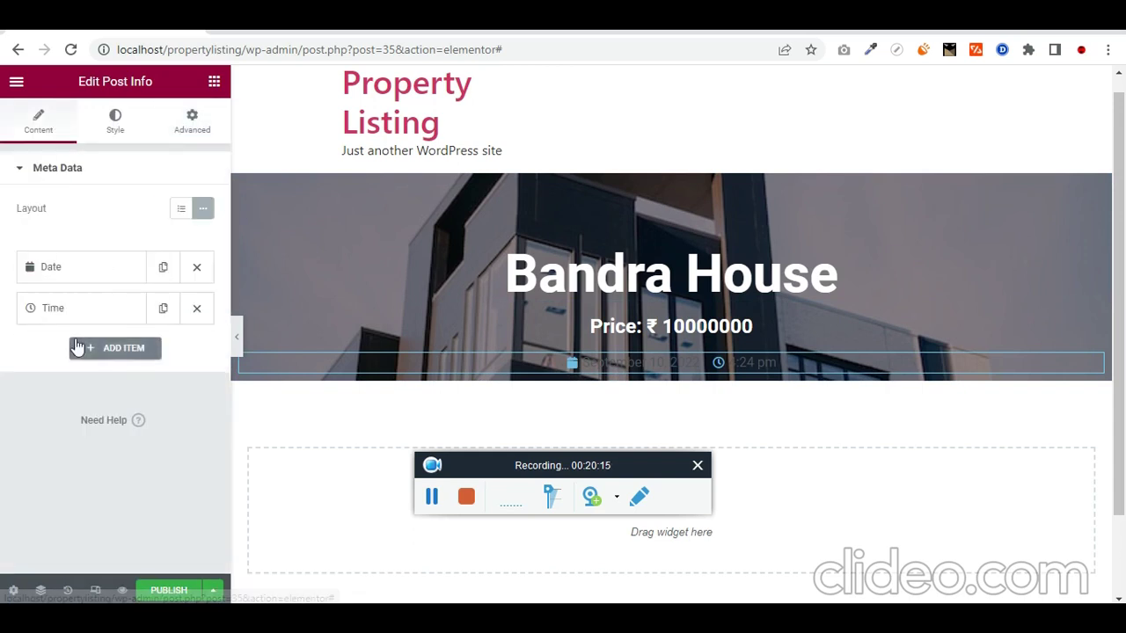
{"action": "left_click", "coordinate": [51, 277]}
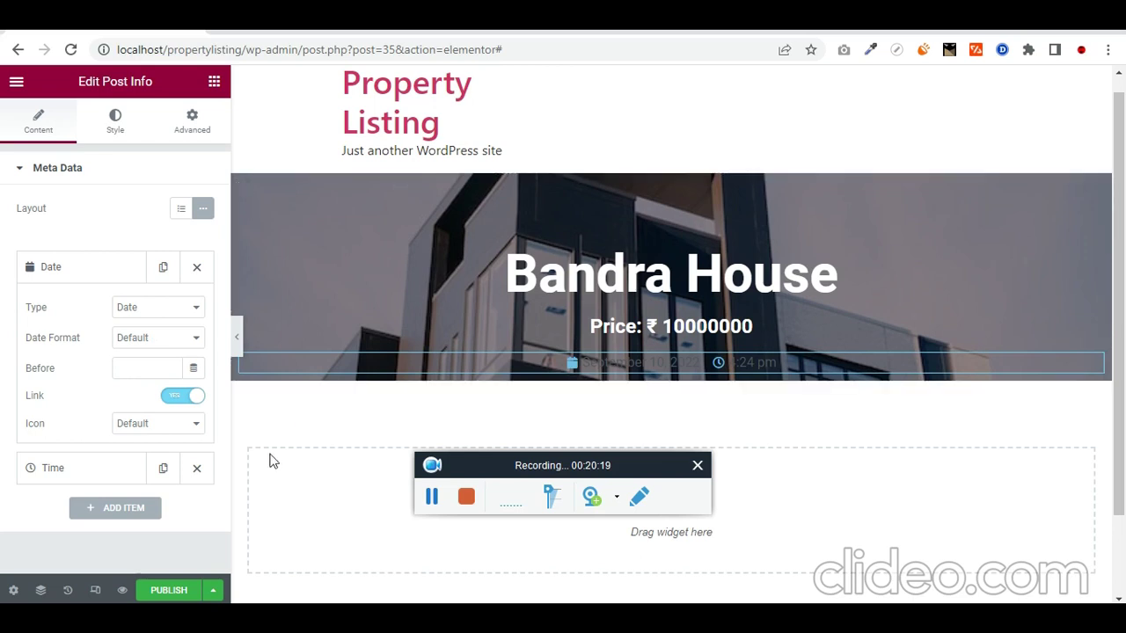
{"action": "left_click", "coordinate": [196, 468]}
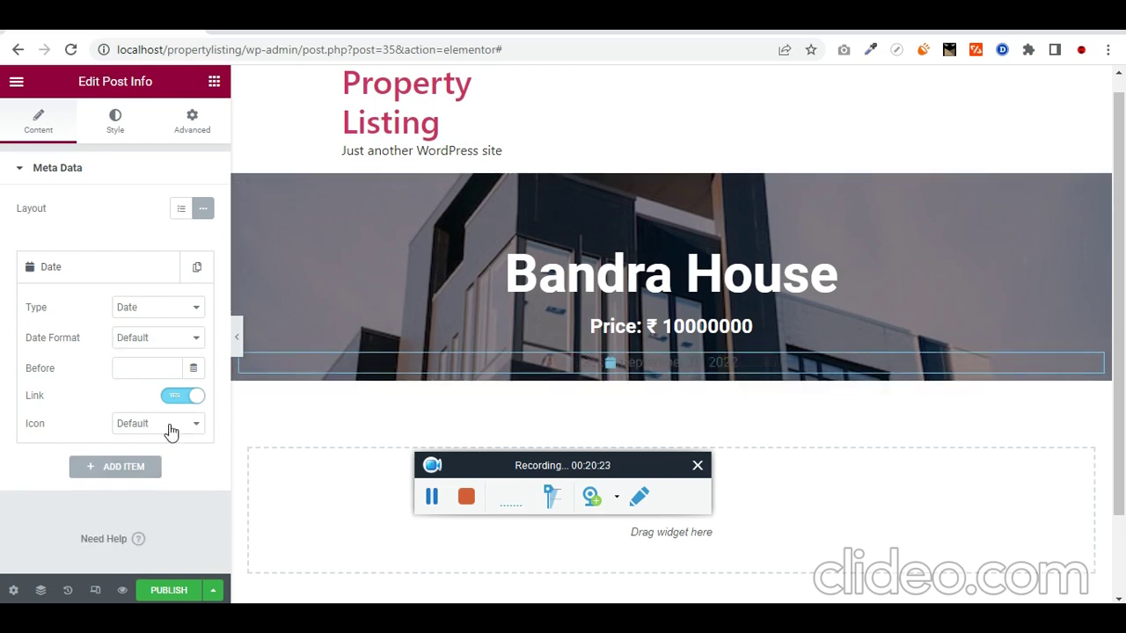
Step: Clear the date text colour so the date shows in white
{"action": "left_click", "coordinate": [111, 123]}
{"action": "left_click", "coordinate": [79, 360]}
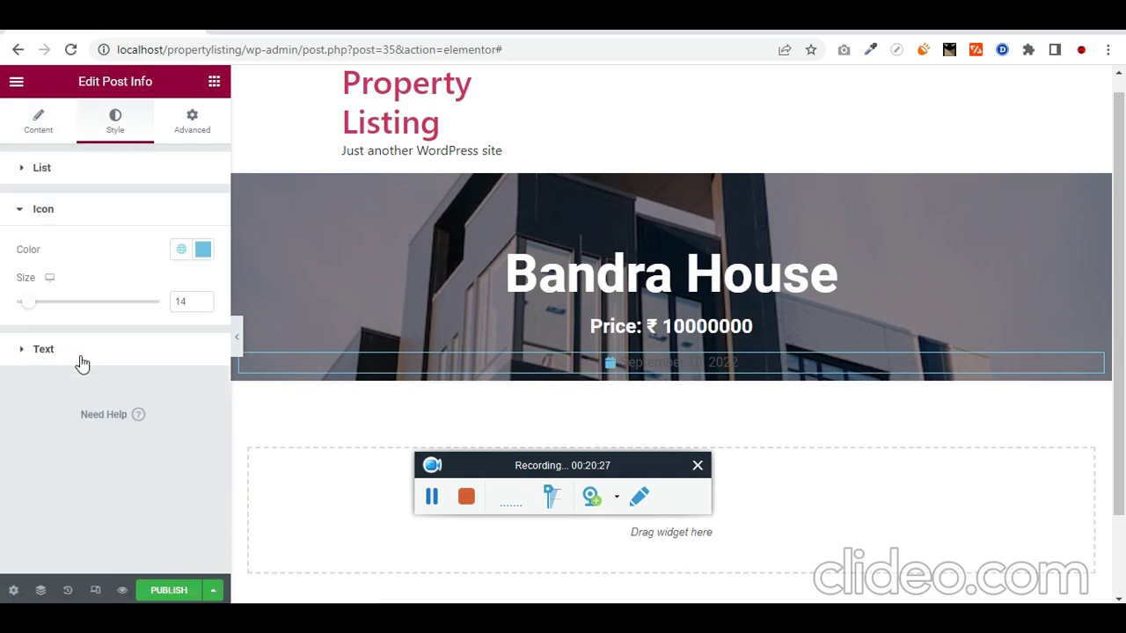
{"action": "left_click", "coordinate": [203, 249]}
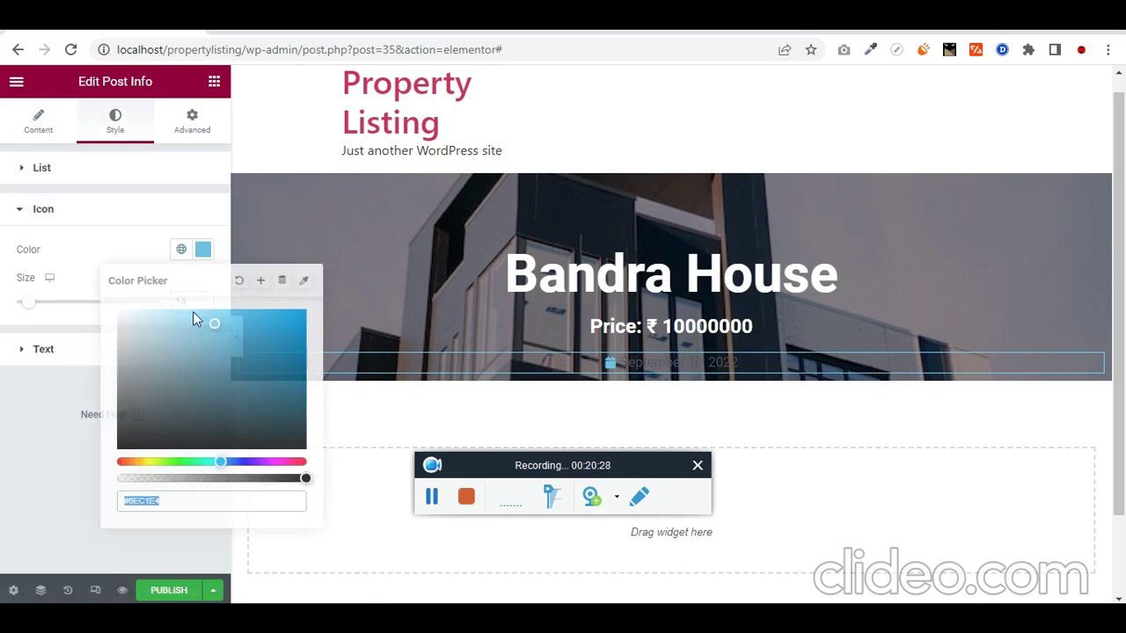
{"action": "left_click", "coordinate": [43, 324]}
{"action": "left_click", "coordinate": [18, 357]}
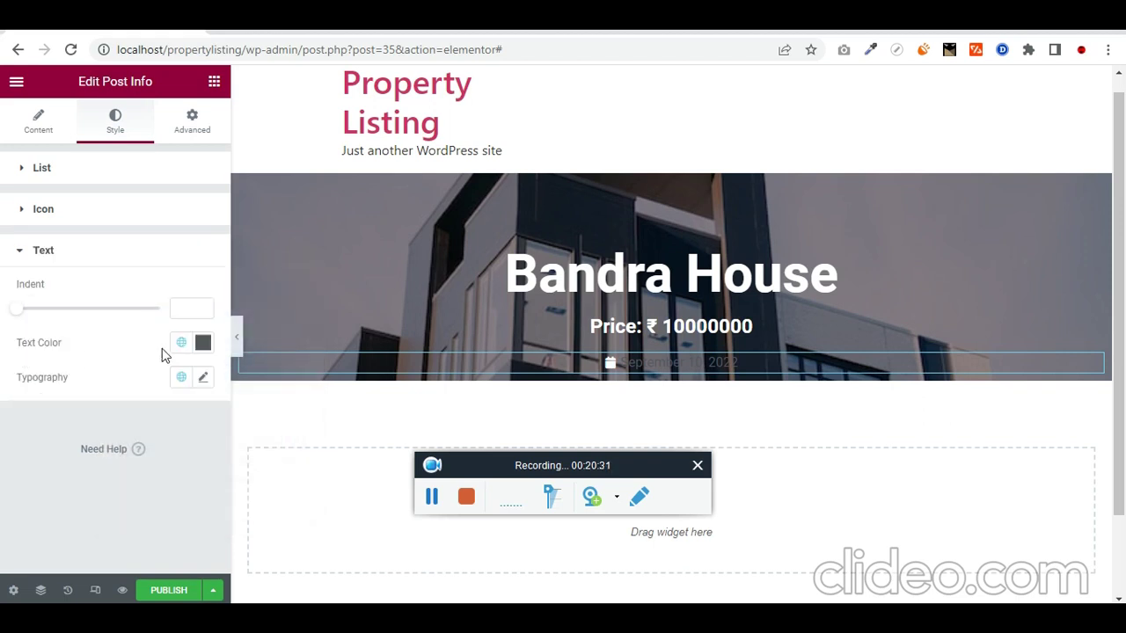
{"action": "left_click", "coordinate": [205, 343]}
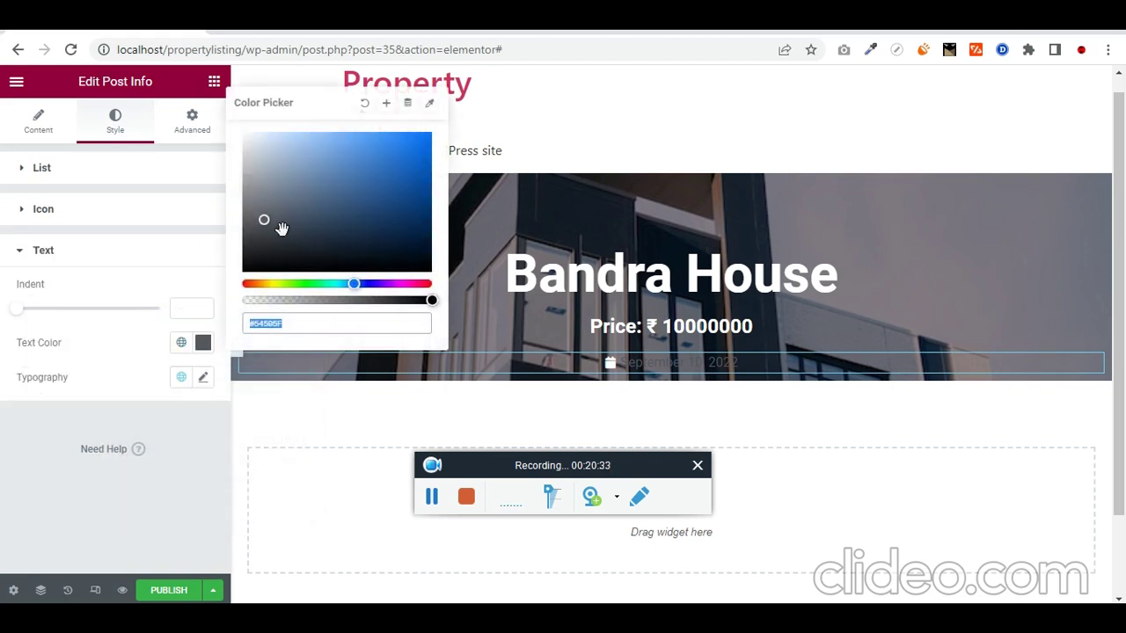
{"action": "key", "text": "BackSpace"}
{"action": "left_click", "coordinate": [35, 392]}
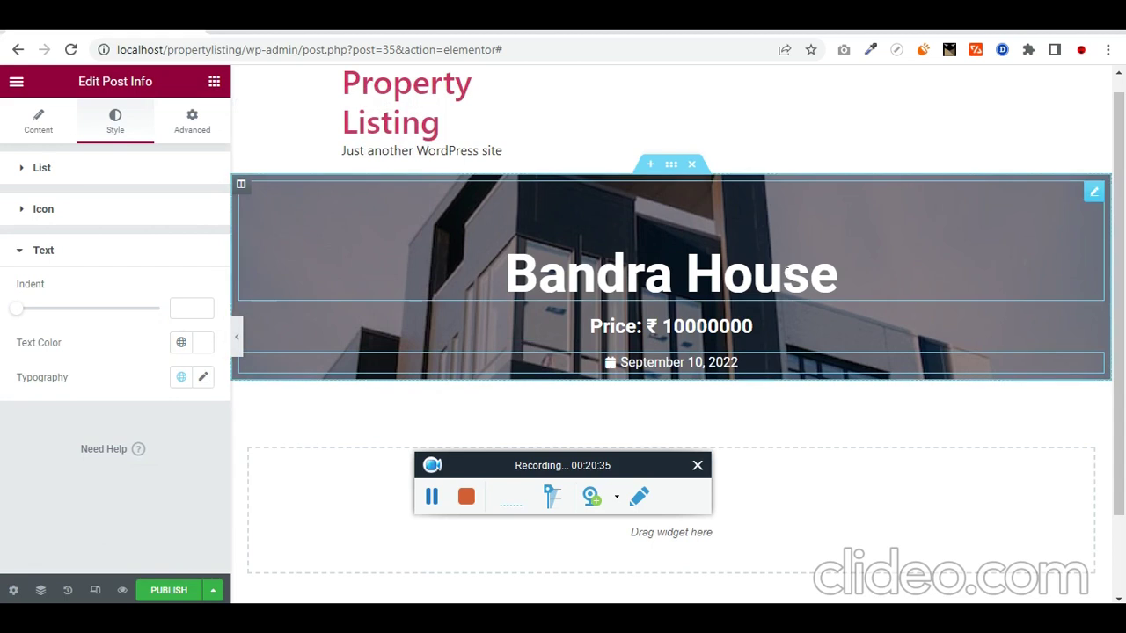
Step: Give the date line a 5 rem bottom margin
{"action": "left_click", "coordinate": [585, 202]}
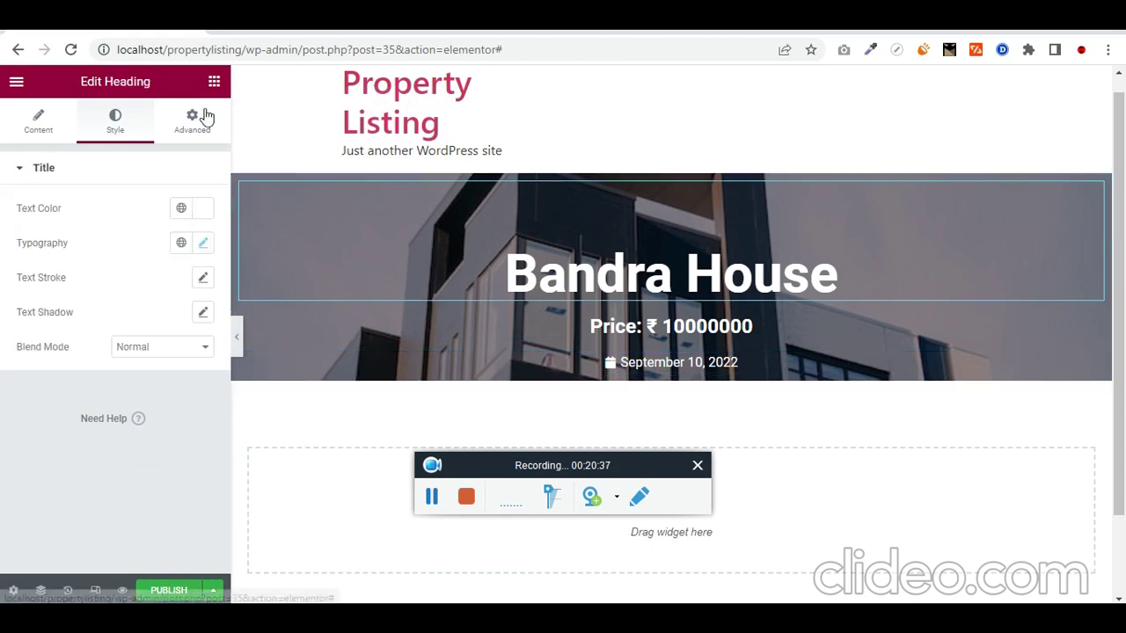
{"action": "left_click", "coordinate": [204, 116]}
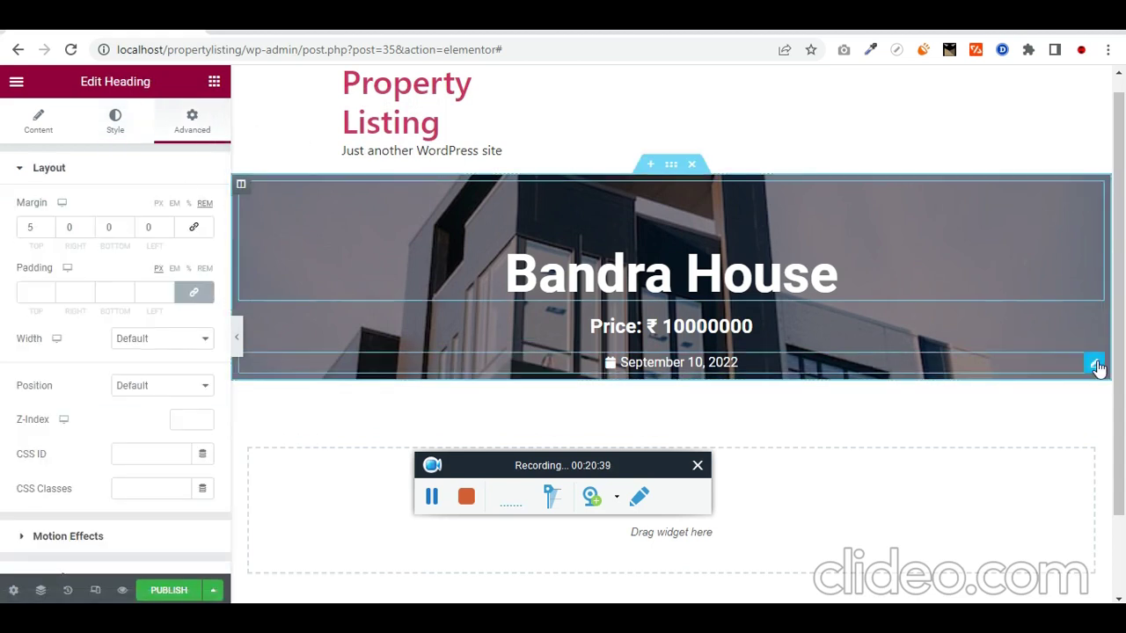
{"action": "left_click", "coordinate": [1098, 366]}
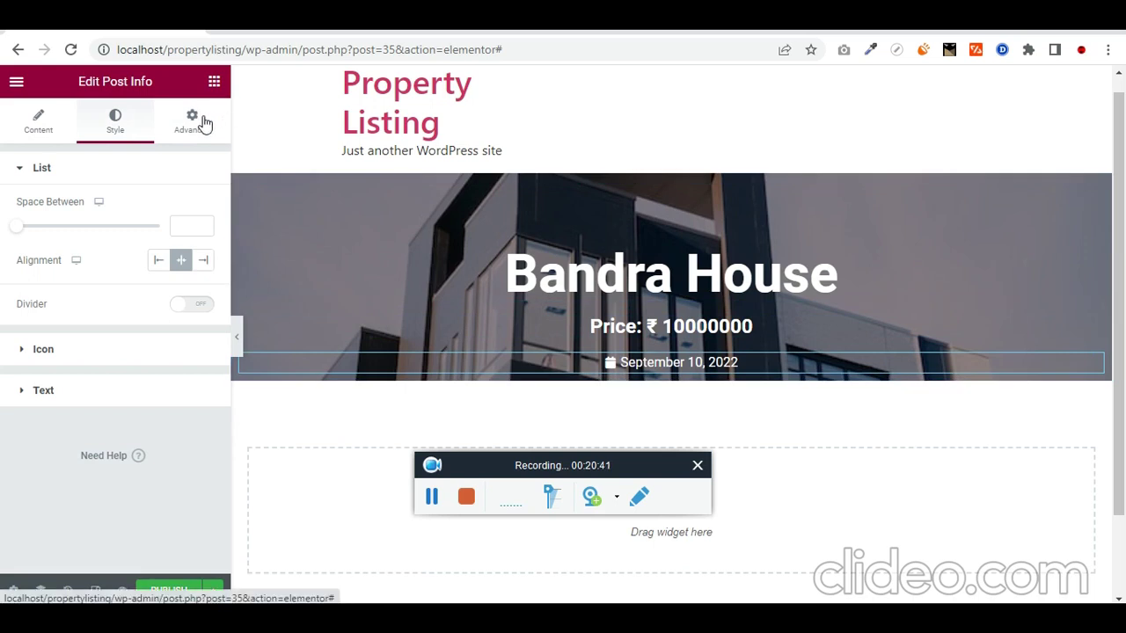
{"action": "left_click", "coordinate": [196, 131]}
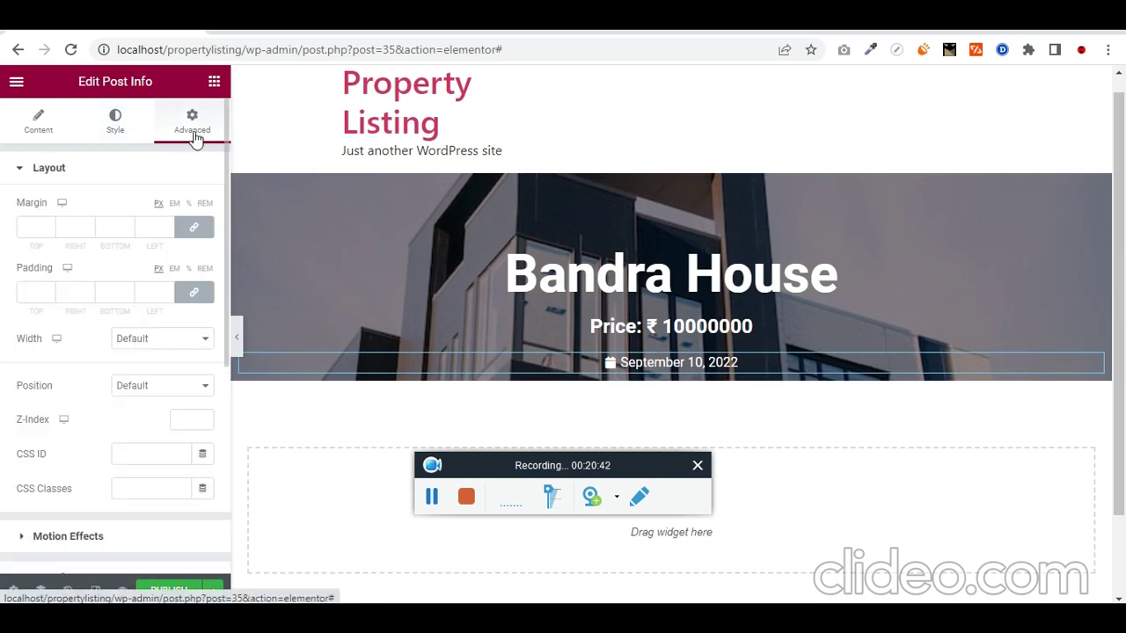
{"action": "left_click", "coordinate": [206, 204]}
{"action": "left_click", "coordinate": [194, 175]}
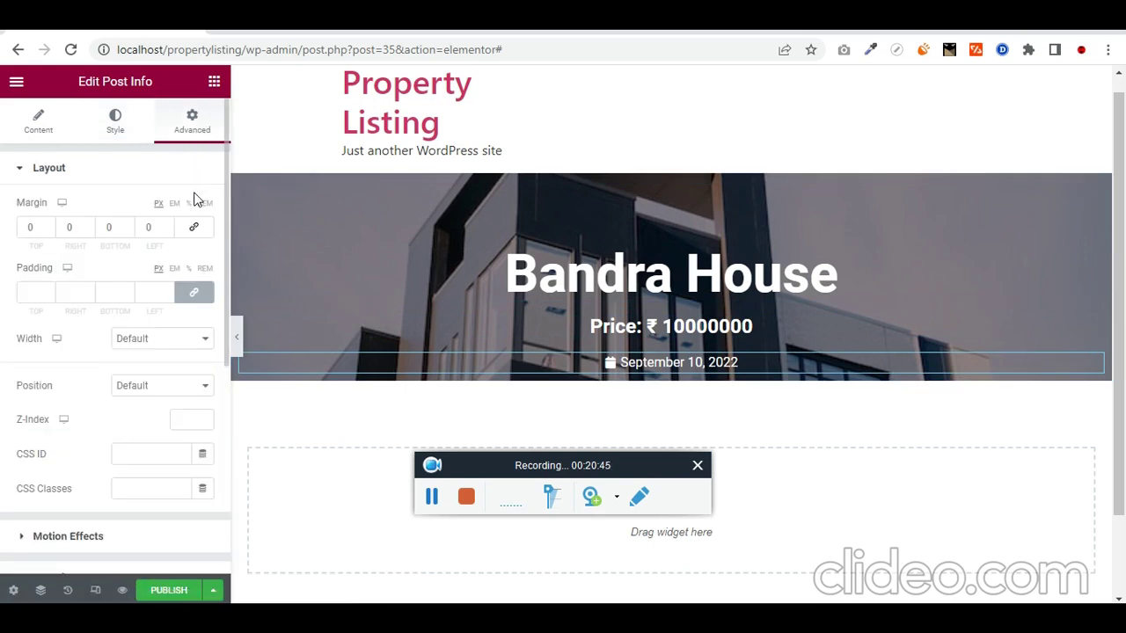
{"action": "left_click", "coordinate": [204, 203]}
{"action": "left_click", "coordinate": [117, 227]}
{"action": "type", "text": "5"}
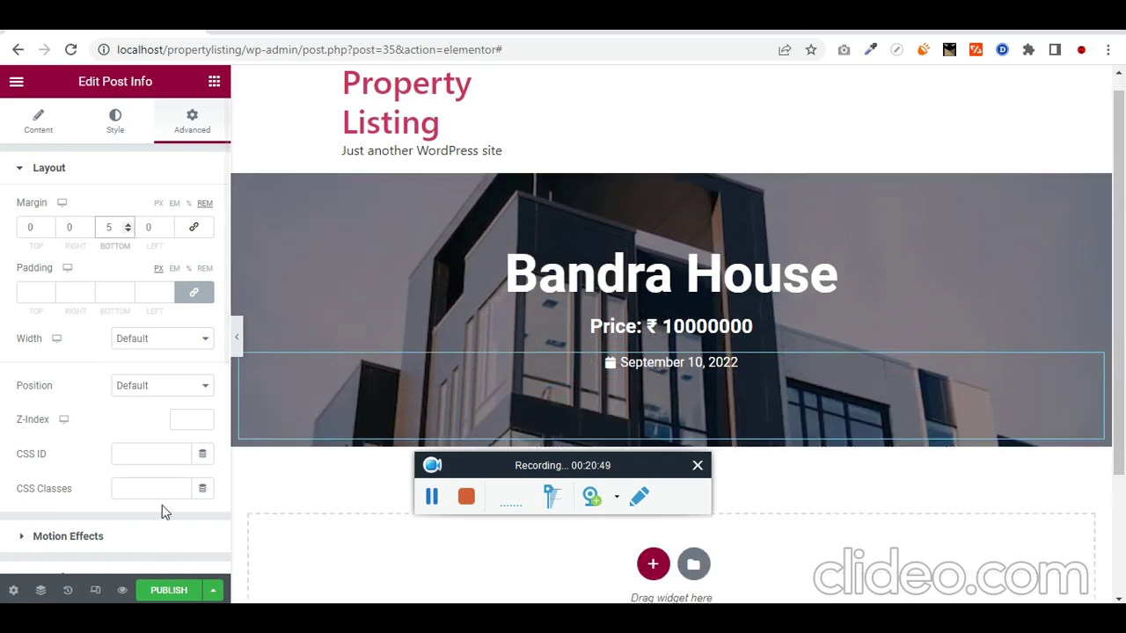
{"action": "left_click", "coordinate": [168, 589]}
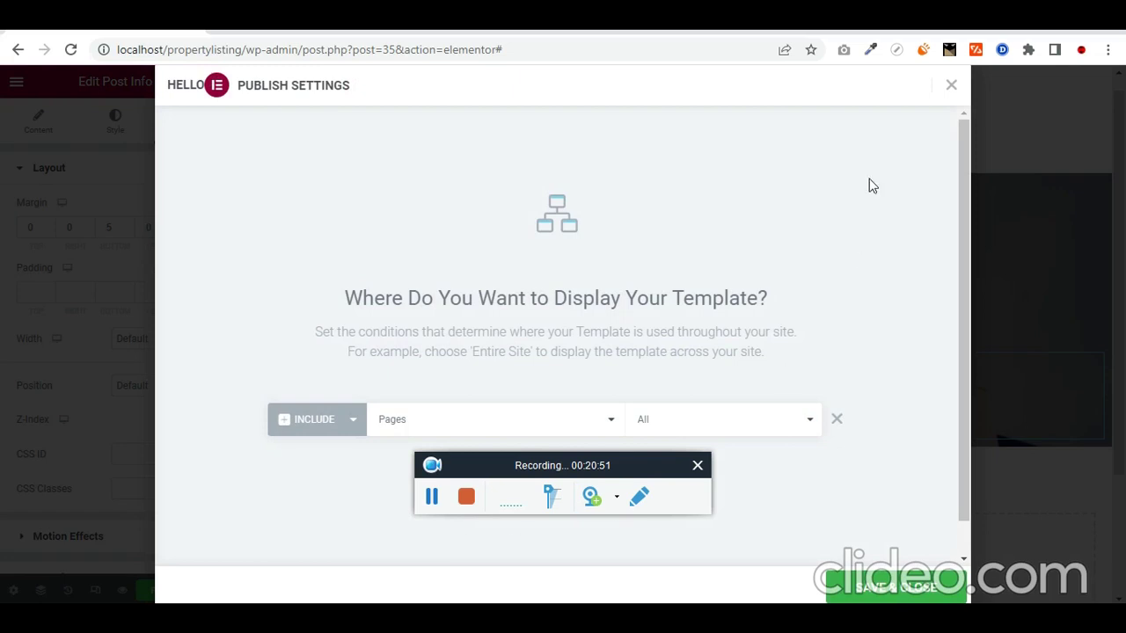
Step: Change the template's Include condition from Pages to all properties, then Save & Close
{"action": "left_click", "coordinate": [951, 84]}
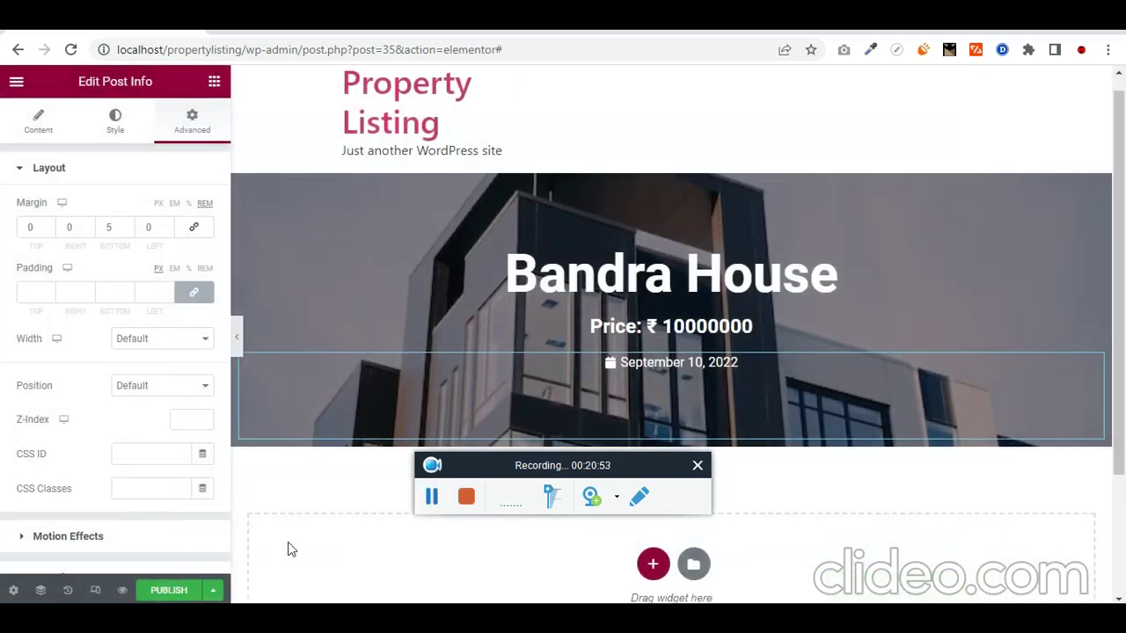
{"action": "left_click", "coordinate": [169, 589]}
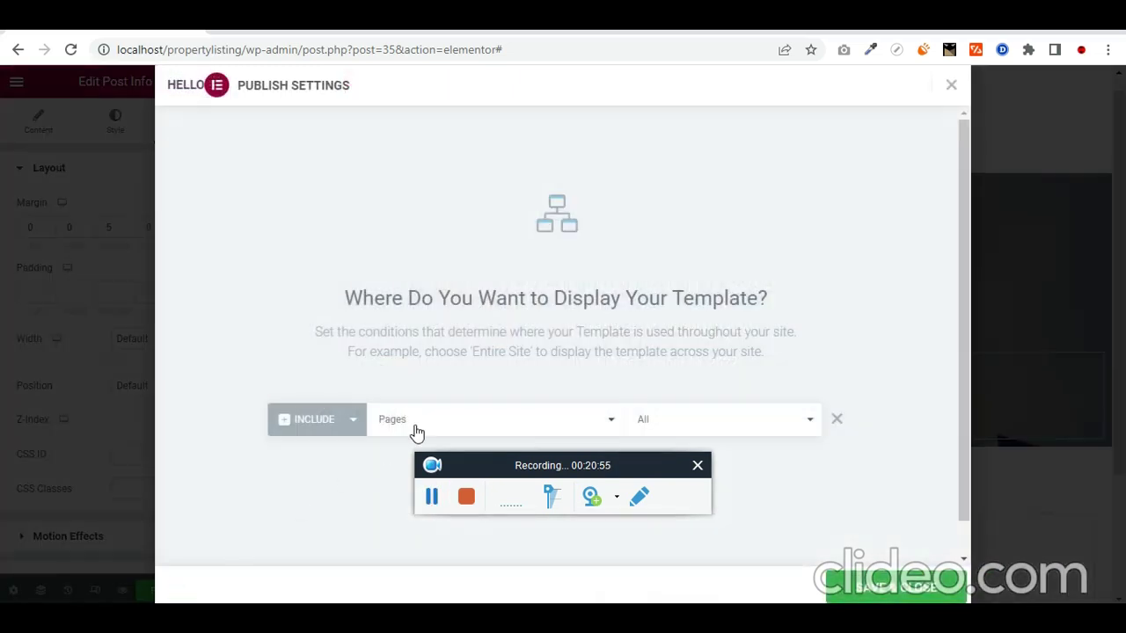
{"action": "left_click", "coordinate": [417, 429]}
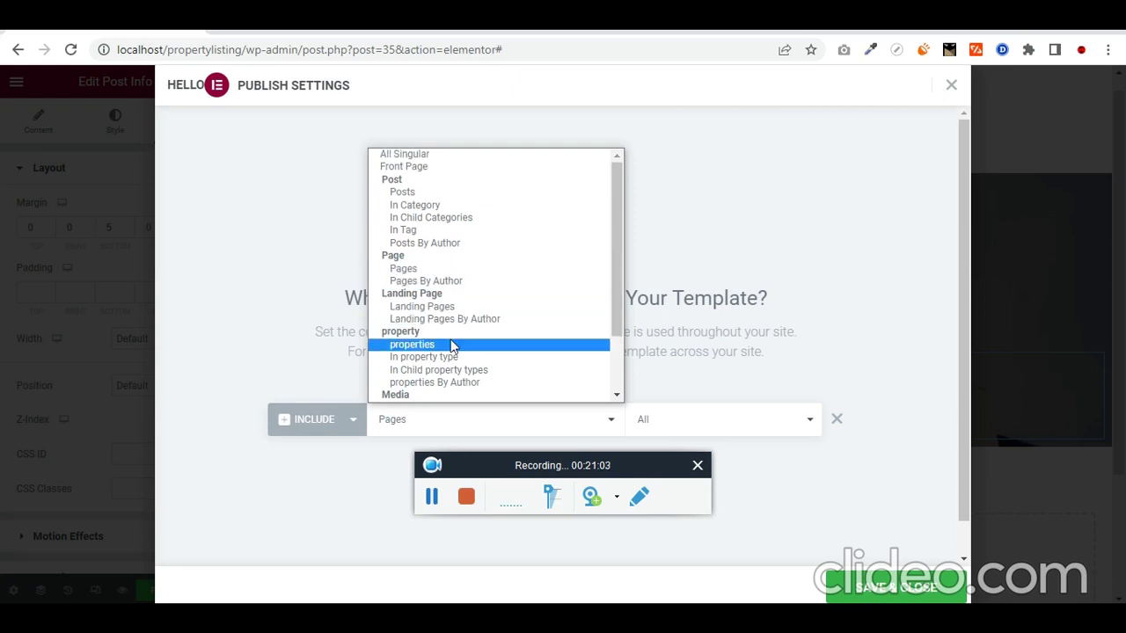
{"action": "left_click", "coordinate": [425, 498]}
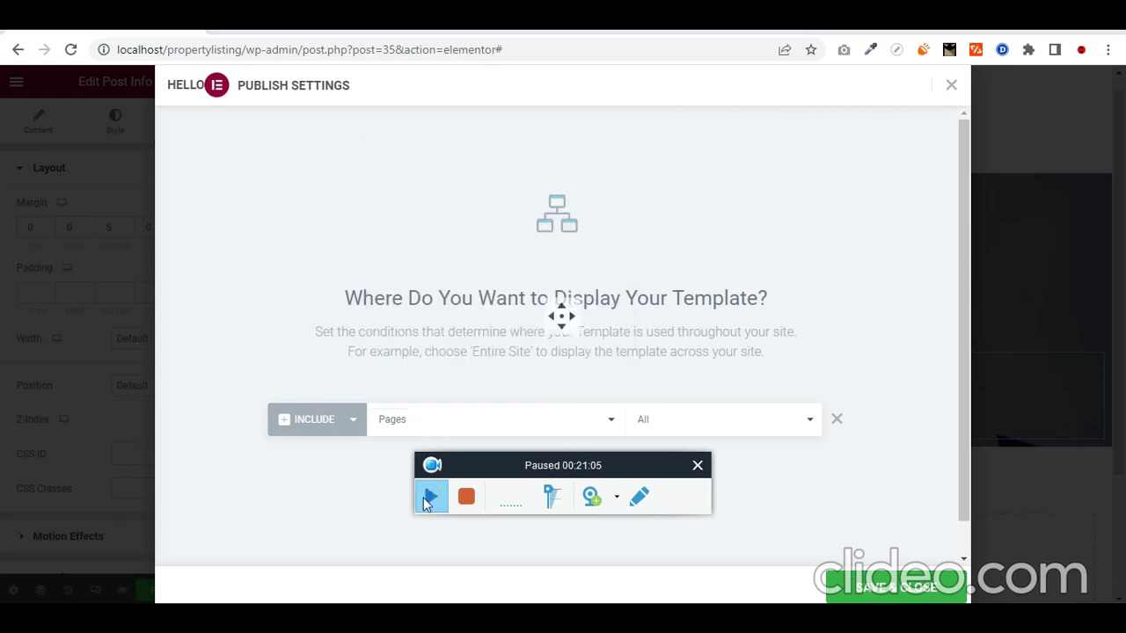
{"action": "left_click", "coordinate": [425, 498]}
{"action": "left_click", "coordinate": [422, 428]}
{"action": "left_click", "coordinate": [446, 345]}
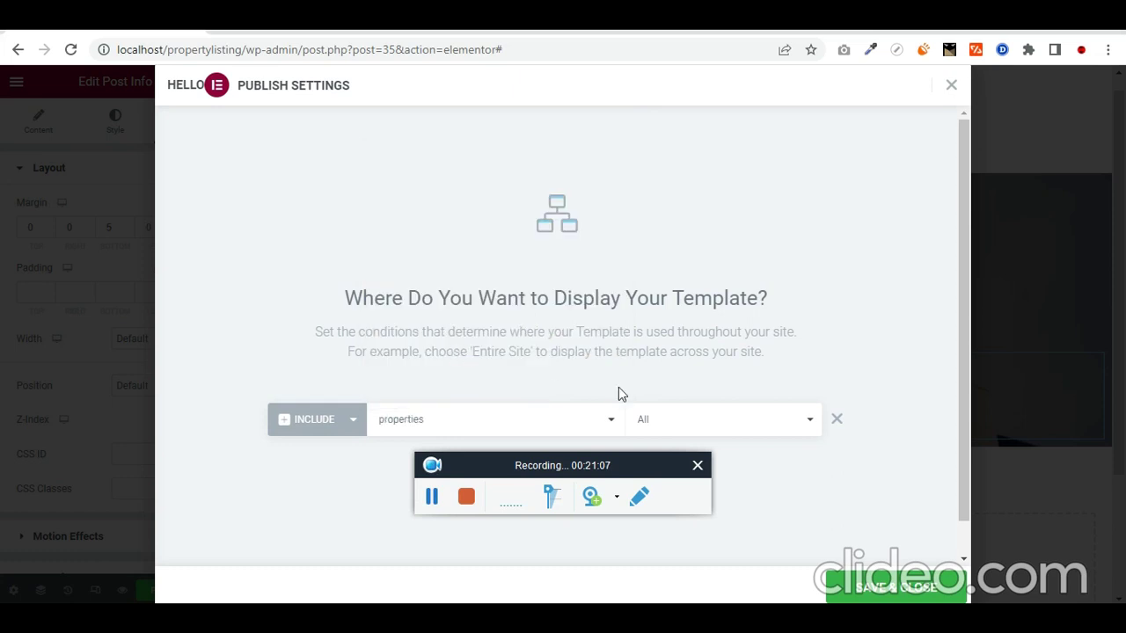
{"action": "scroll", "coordinate": [765, 431], "scroll_direction": "down", "scroll_amount": 1}
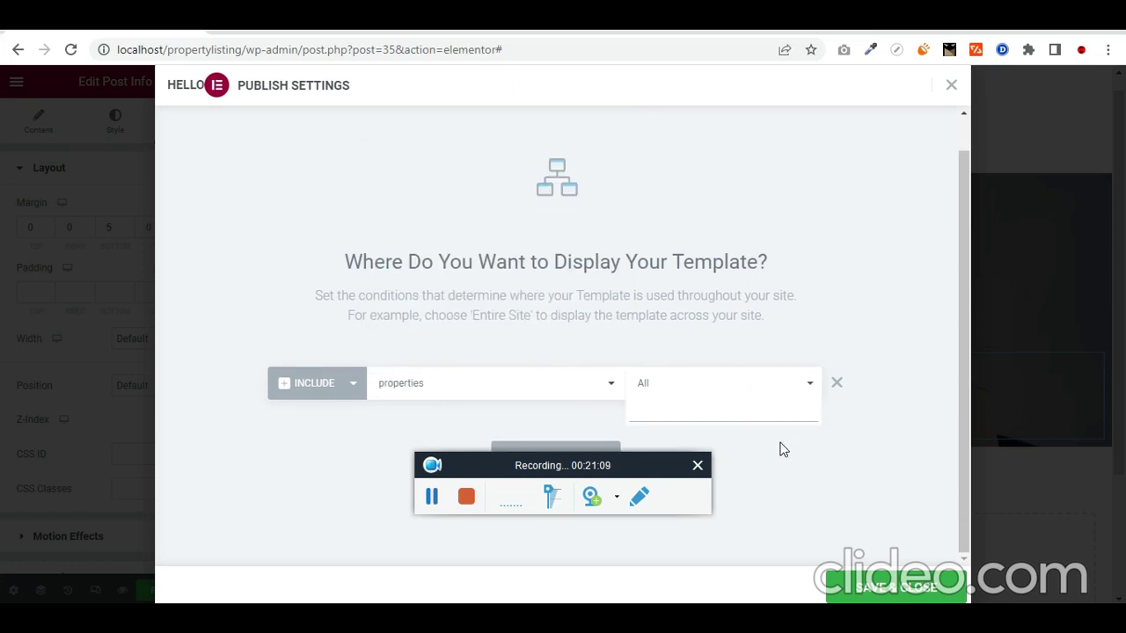
{"action": "left_click", "coordinate": [785, 431]}
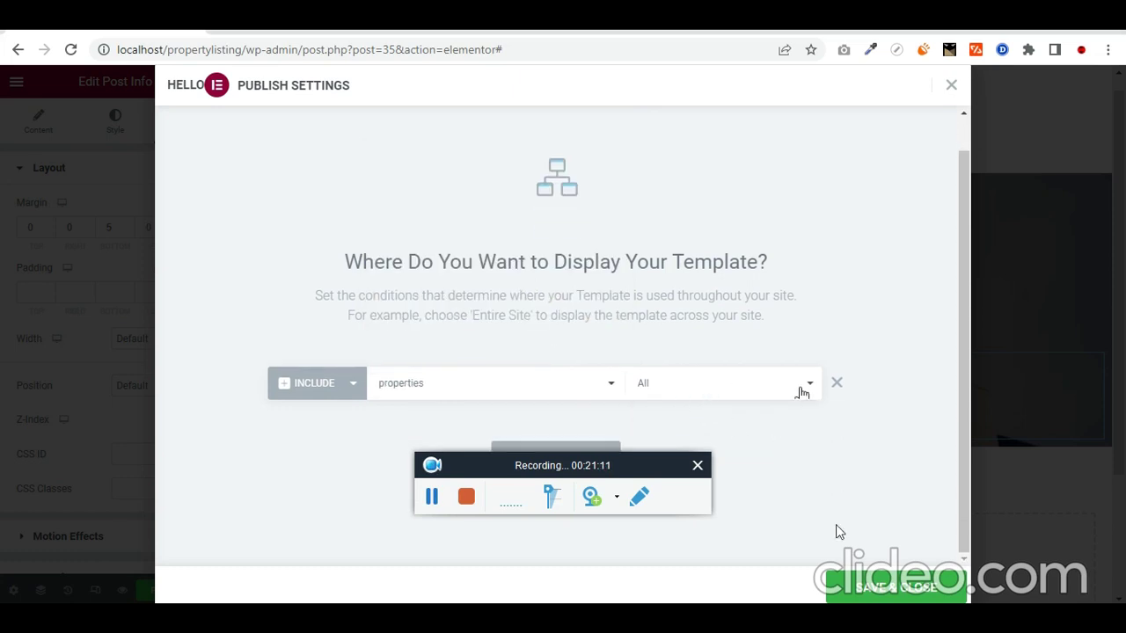
{"action": "left_click", "coordinate": [867, 588]}
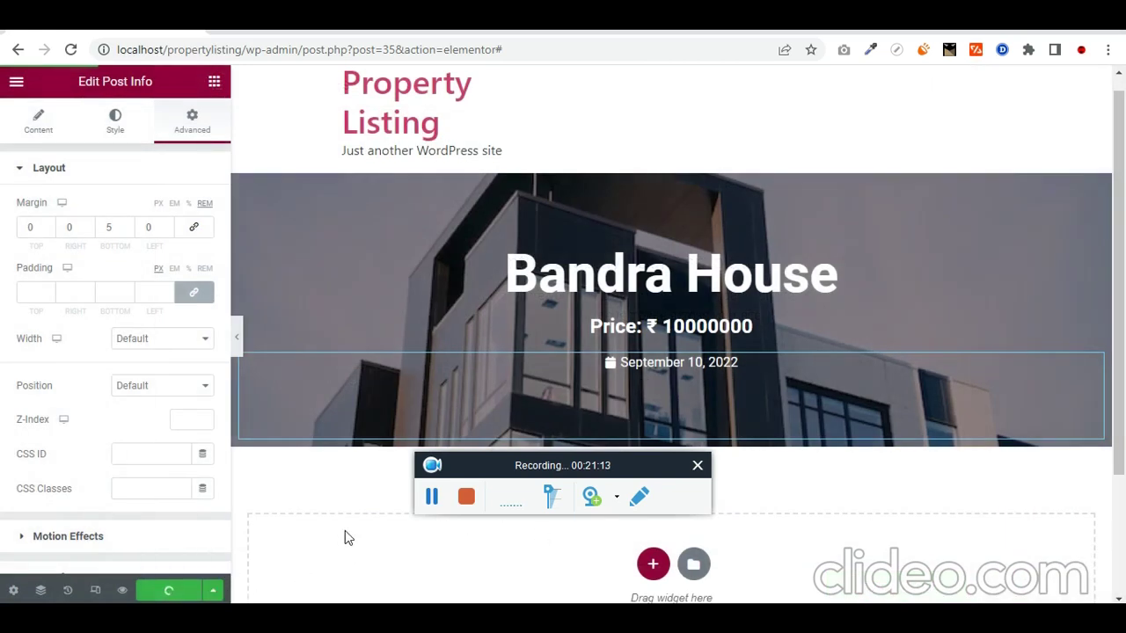
{"action": "left_click", "coordinate": [431, 502]}
Step: Reload the Dadar Apartment property page to check that it uses the new hero template
{"action": "left_click", "coordinate": [487, 33]}
{"action": "left_click", "coordinate": [480, 53]}
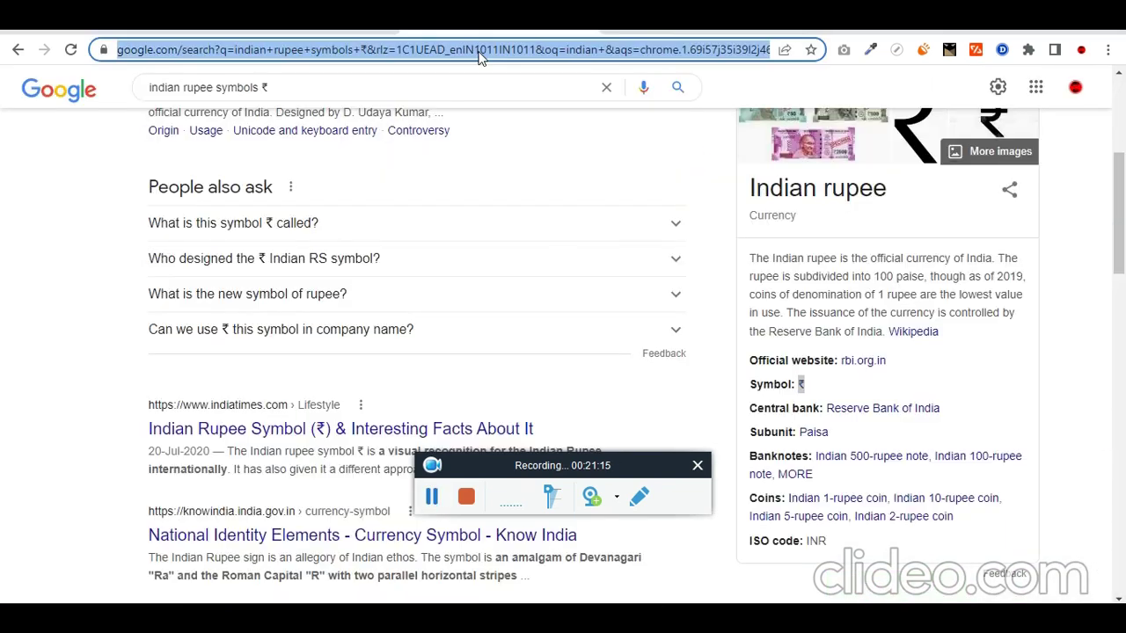
{"action": "left_click", "coordinate": [285, 38]}
{"action": "key", "text": "F5"}
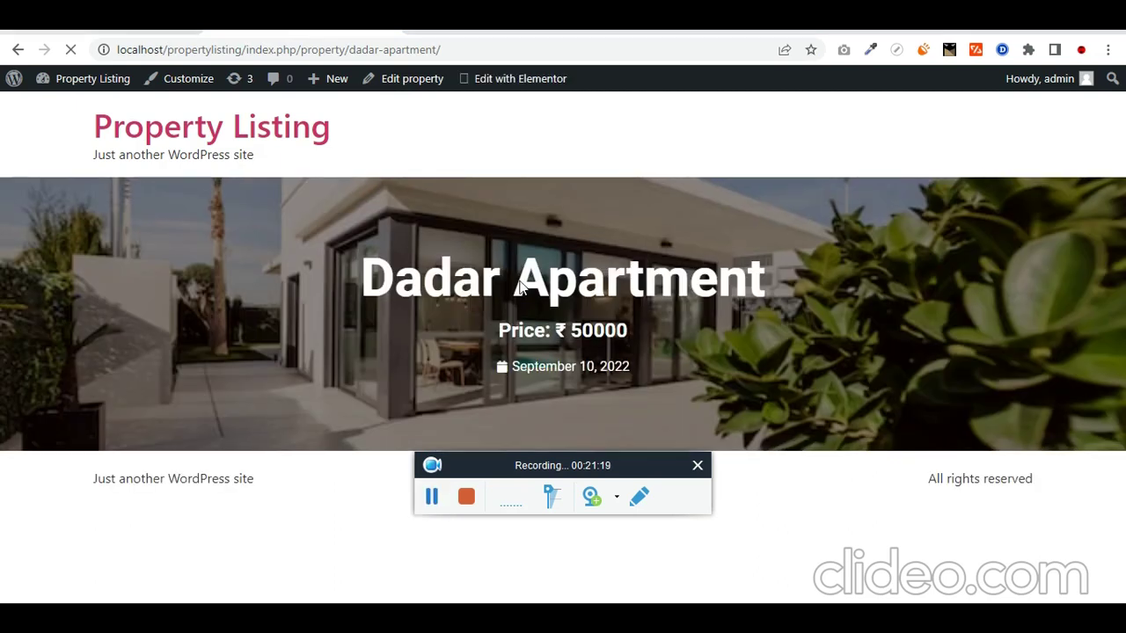
{"action": "triple_click", "coordinate": [520, 285]}
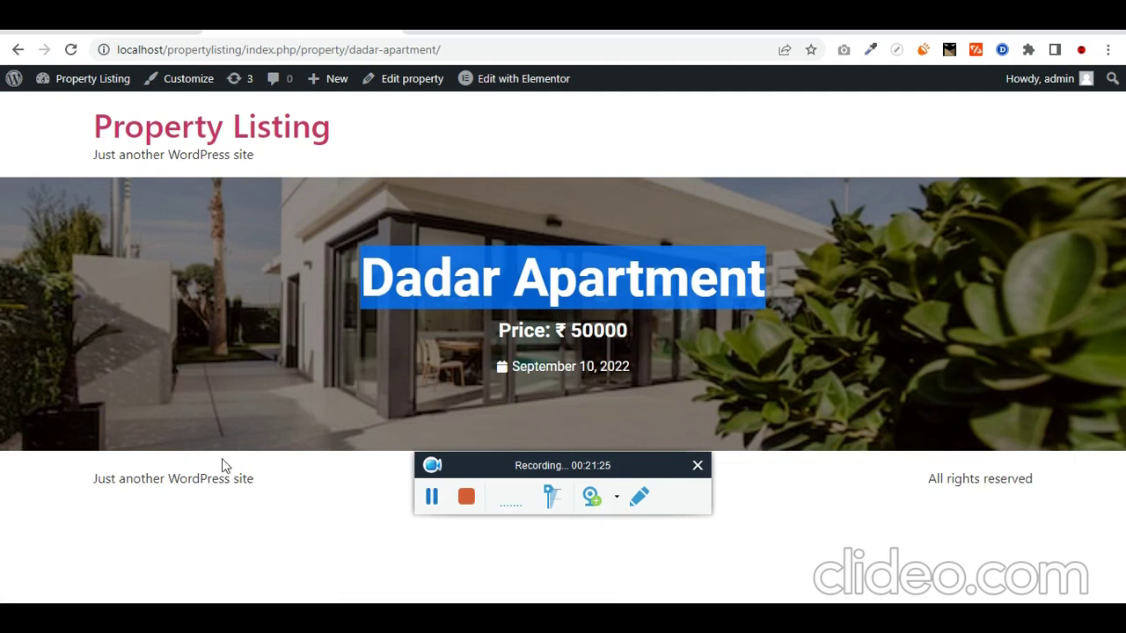
Step: Return to the template editor's widgets and start a new section below the hero
{"action": "left_click", "coordinate": [72, 49]}
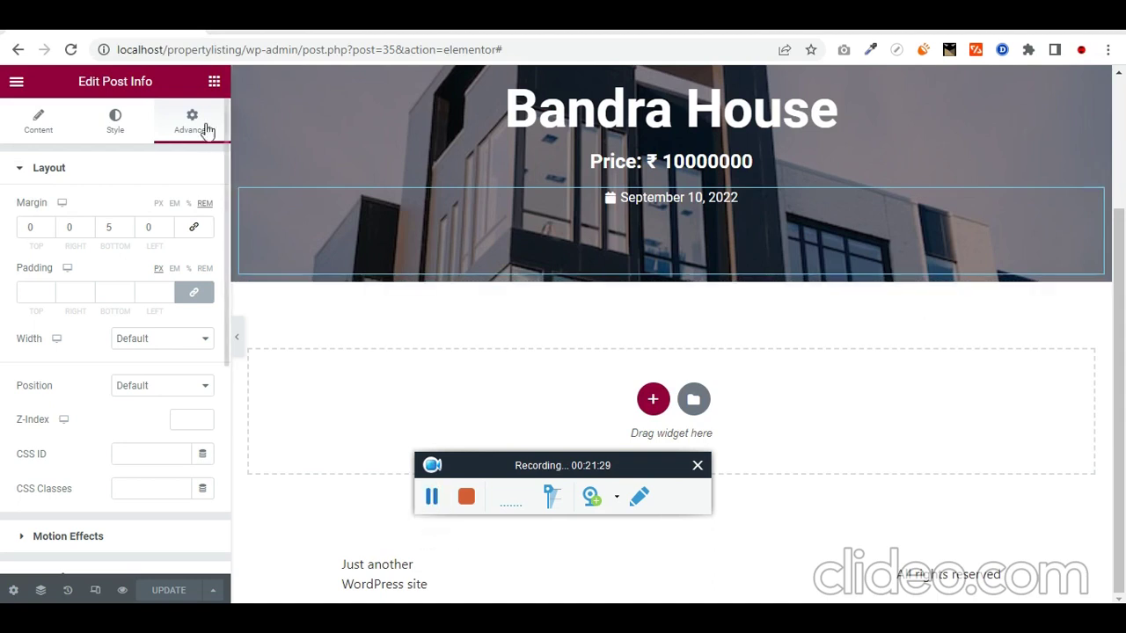
{"action": "left_click", "coordinate": [214, 81]}
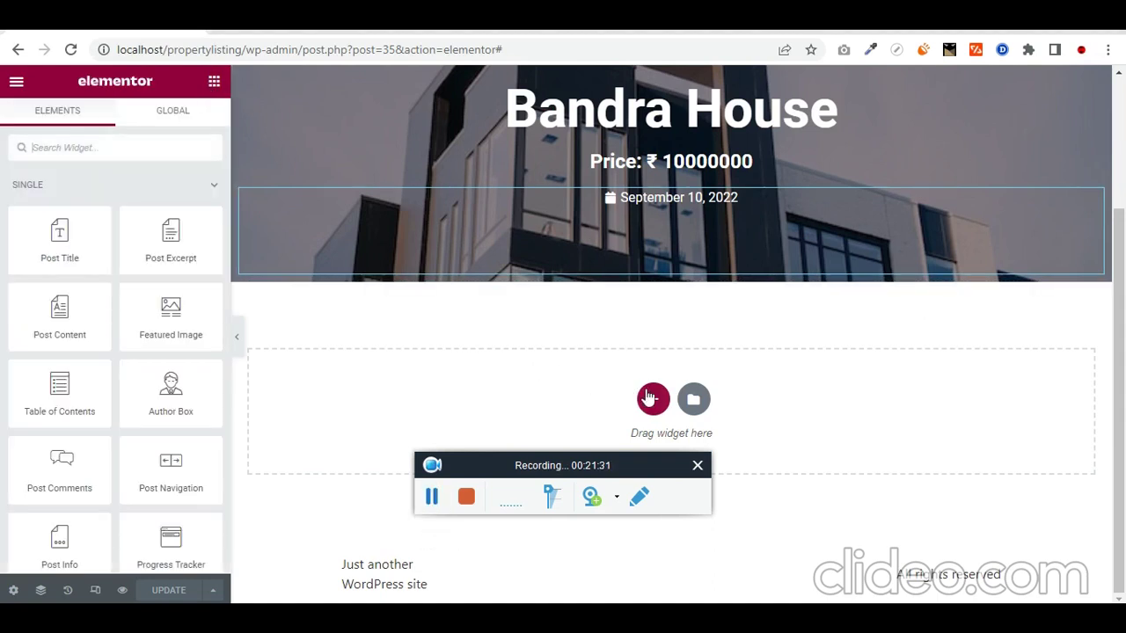
{"action": "left_click", "coordinate": [648, 398]}
{"action": "scroll", "coordinate": [651, 402], "scroll_direction": "down", "scroll_amount": 1}
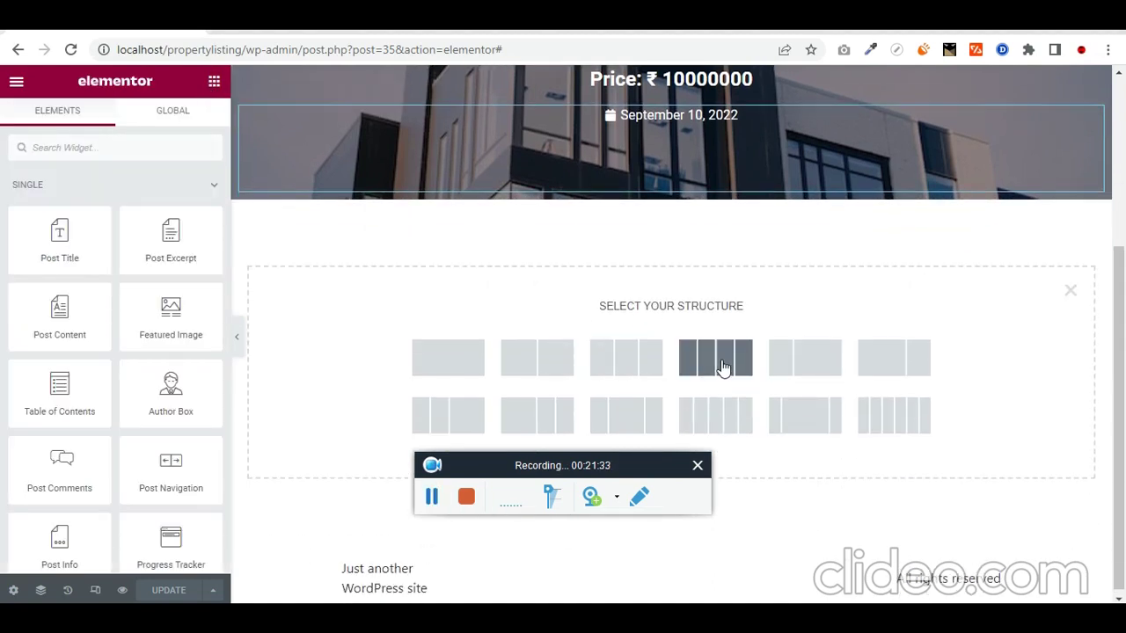
Step: Create a four-column section below the hero with an Icon widget in column one
{"action": "left_click", "coordinate": [715, 357]}
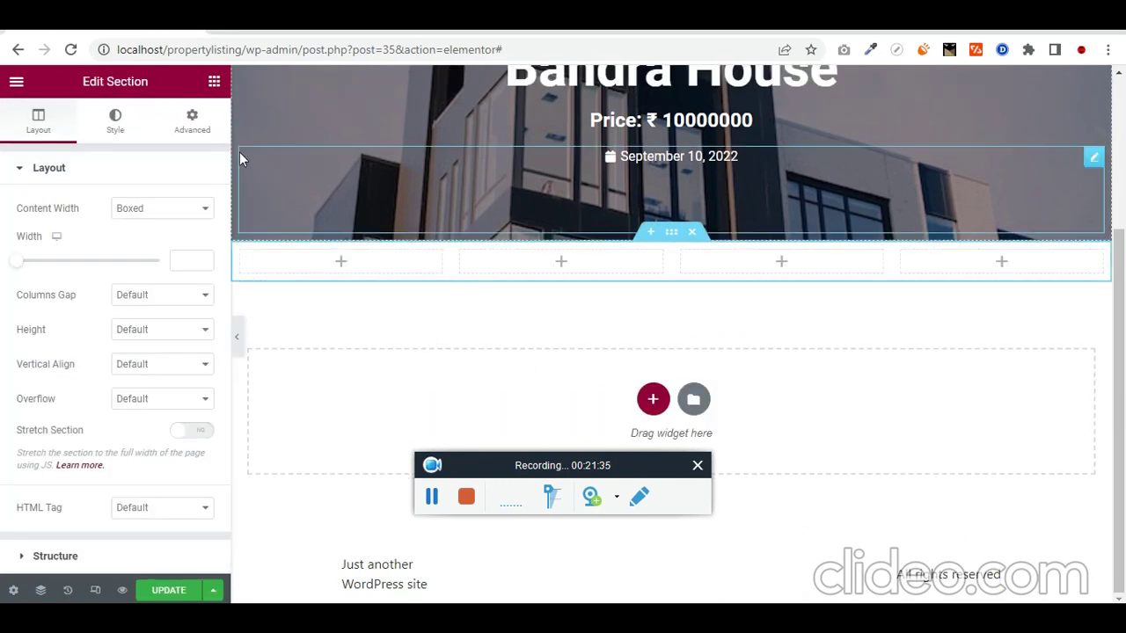
{"action": "left_click", "coordinate": [214, 80]}
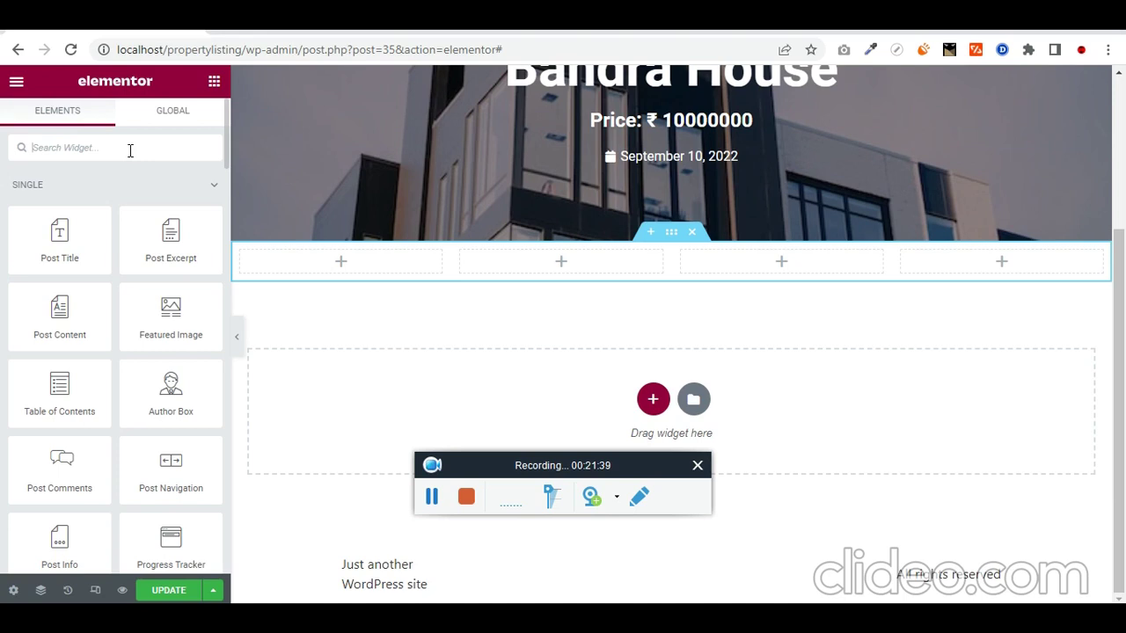
{"action": "type", "text": "icon"}
{"action": "left_click_drag", "start_coordinate": [108, 185], "coordinate": [405, 269]}
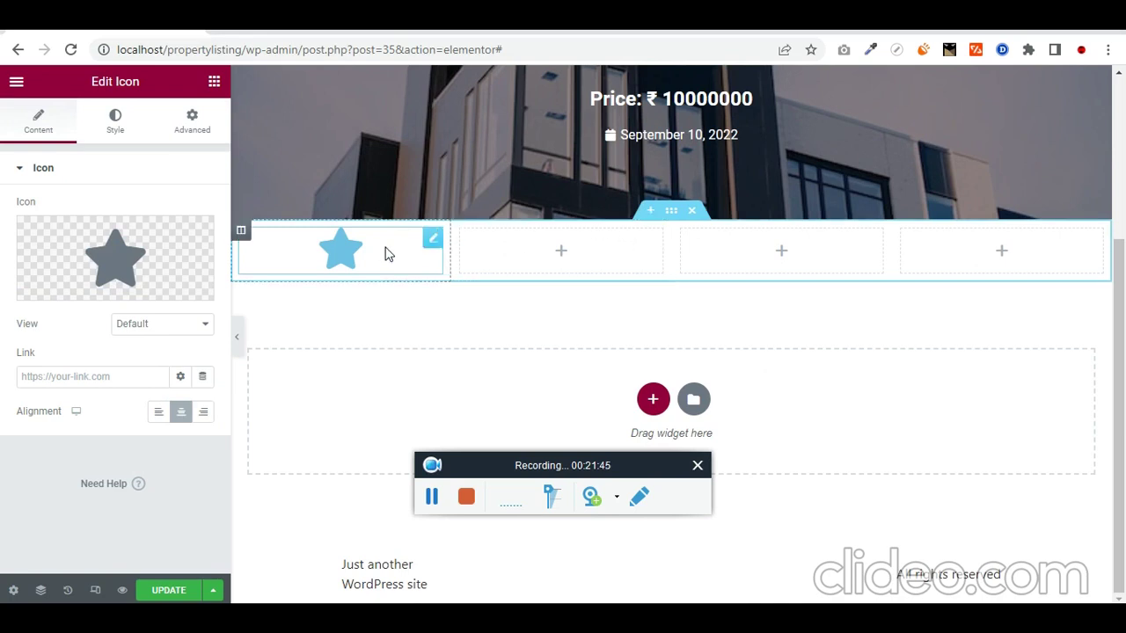
Step: Add a Heading below the star that pulls the ACF Tenure field
{"action": "left_click", "coordinate": [213, 81]}
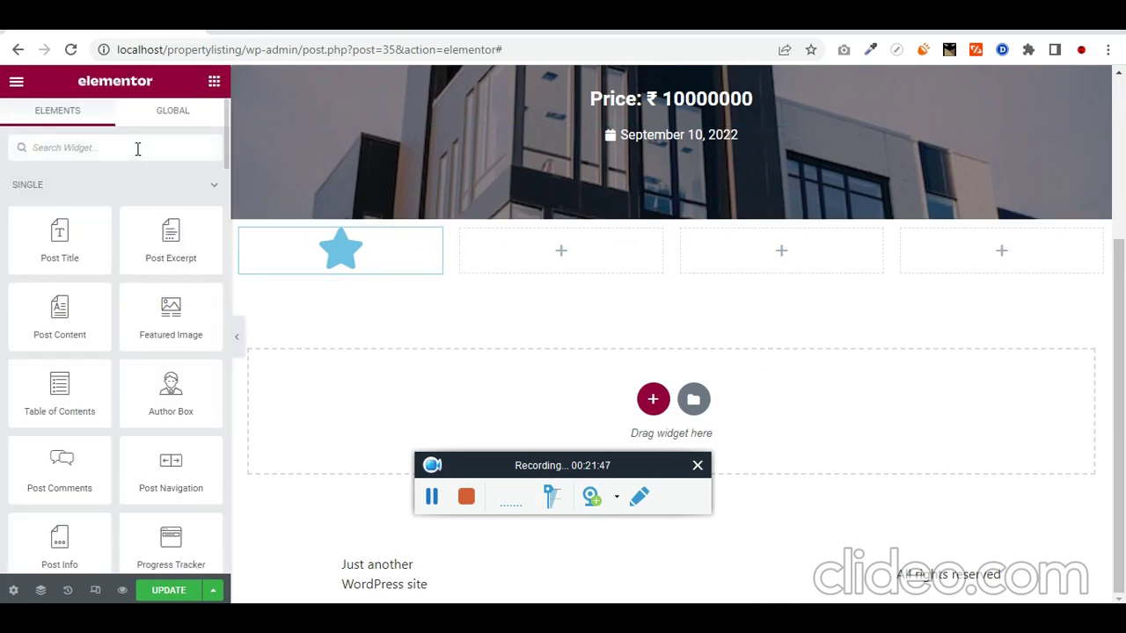
{"action": "type", "text": "head"}
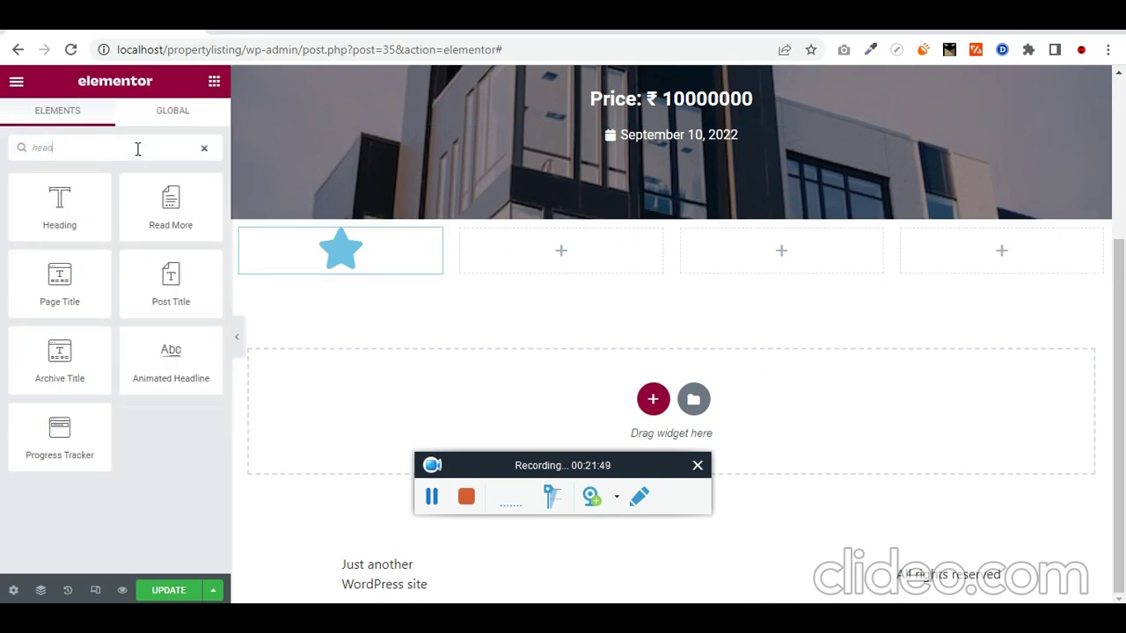
{"action": "left_click_drag", "start_coordinate": [56, 200], "coordinate": [417, 269]}
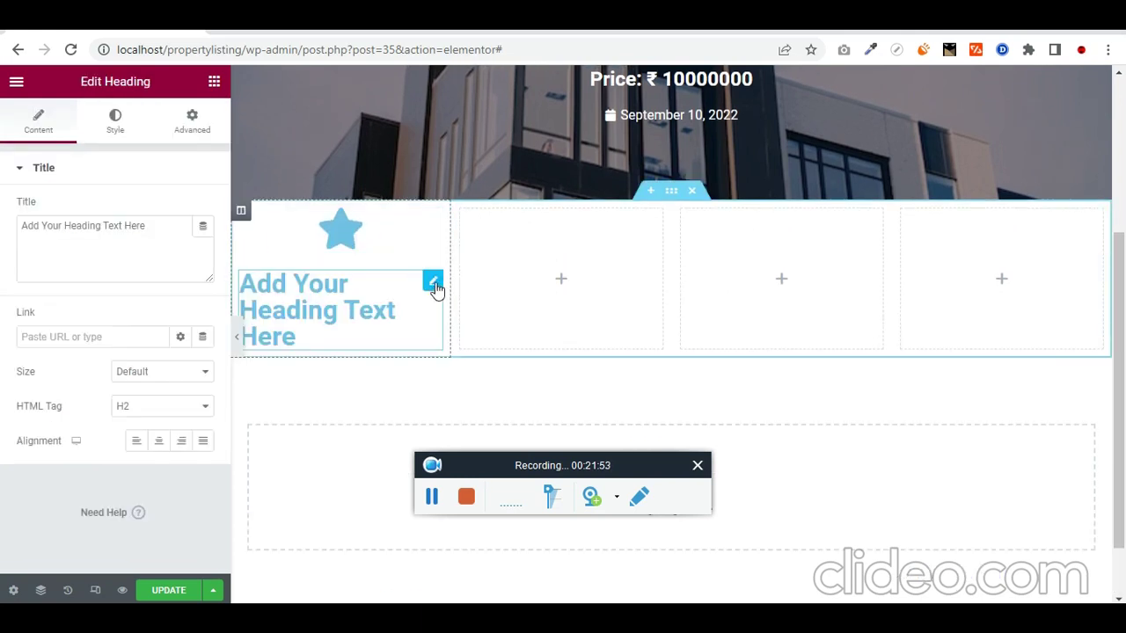
{"action": "left_click", "coordinate": [203, 230]}
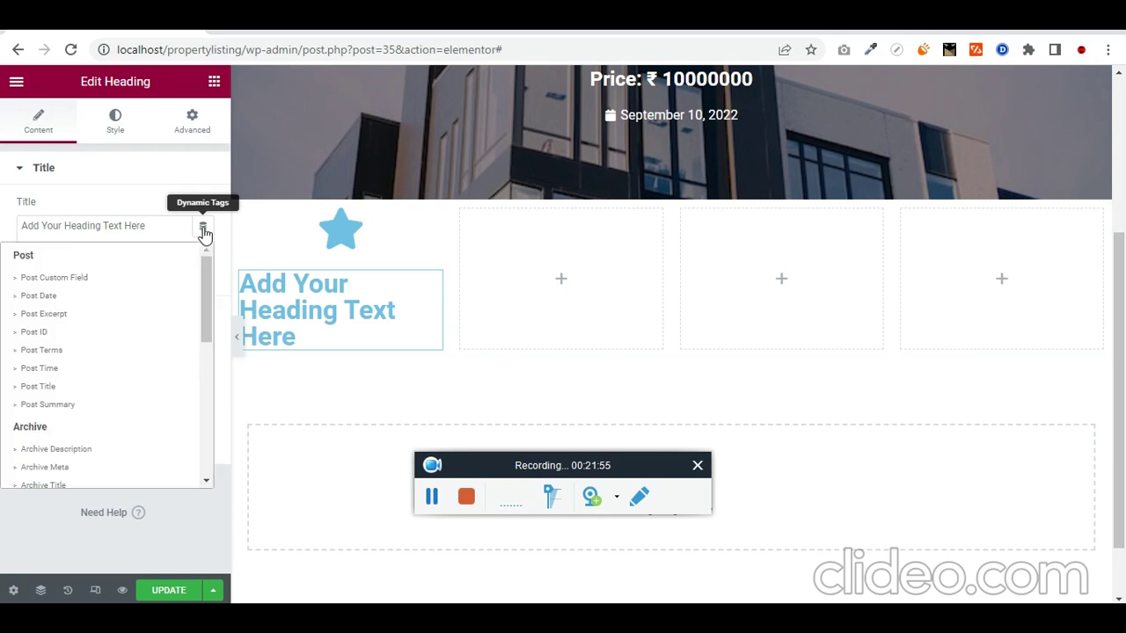
{"action": "scroll", "coordinate": [115, 370], "scroll_direction": "down", "scroll_amount": 8}
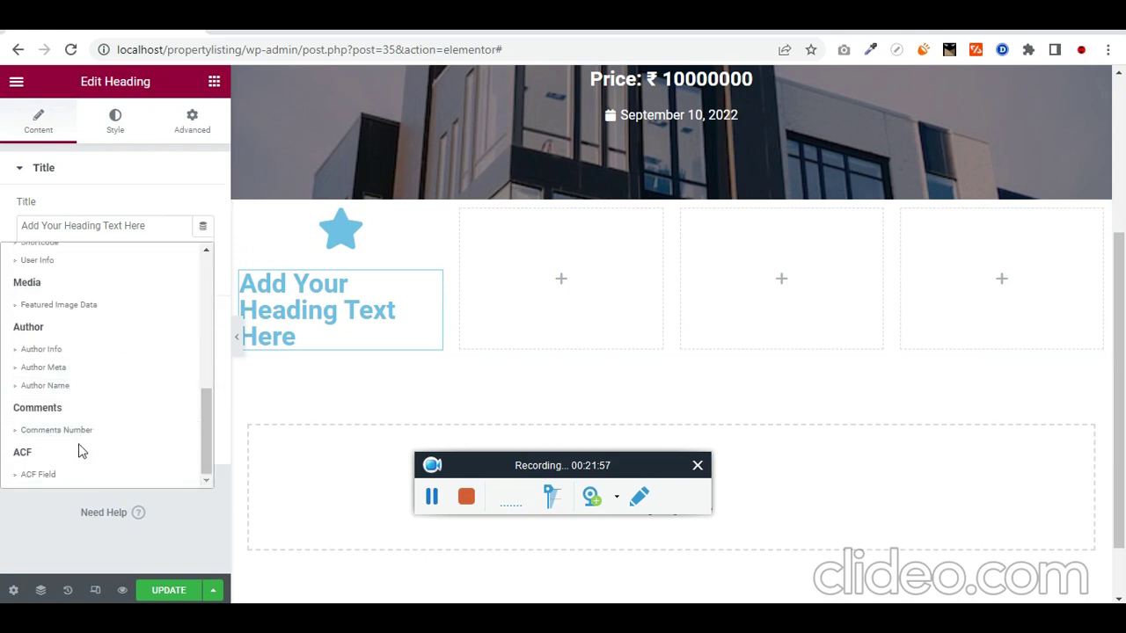
{"action": "left_click", "coordinate": [76, 475]}
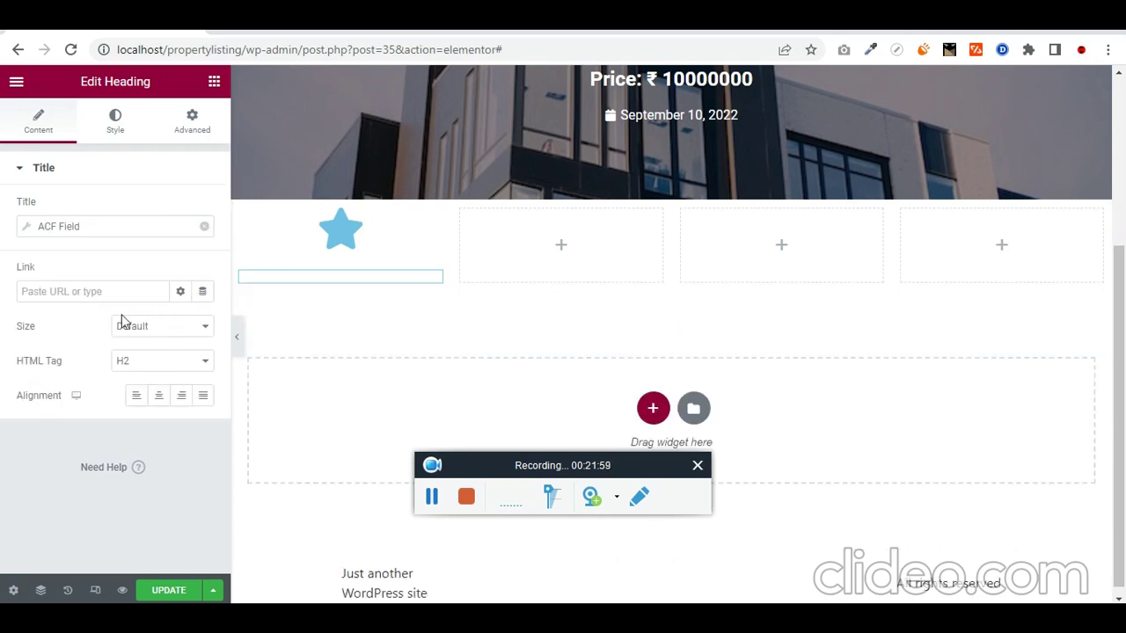
{"action": "left_click", "coordinate": [31, 230]}
{"action": "left_click", "coordinate": [167, 299]}
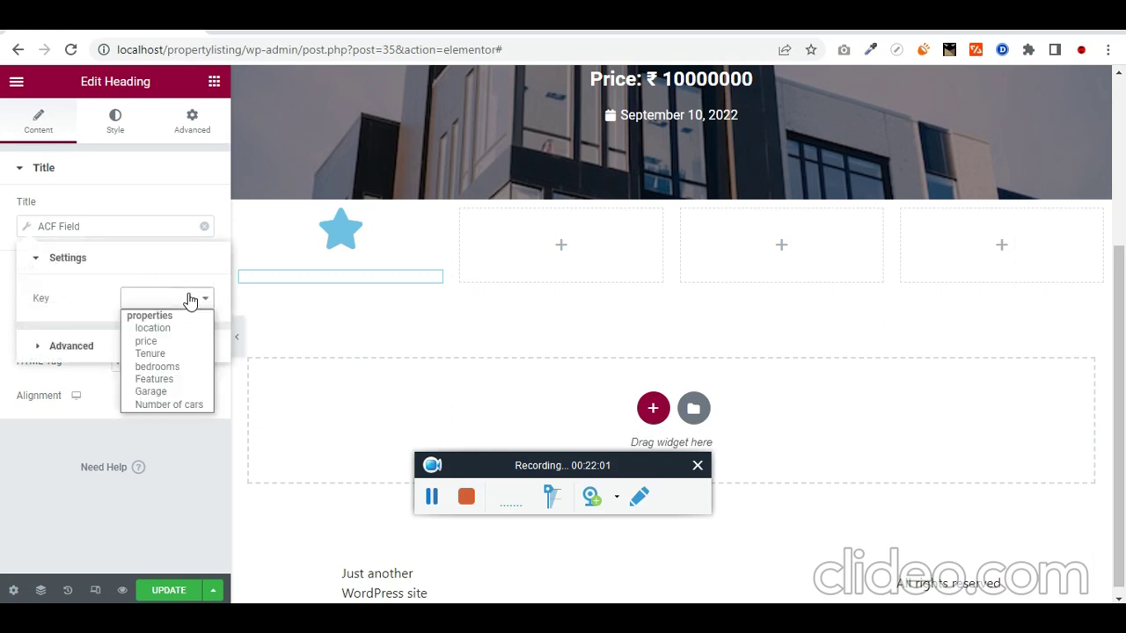
{"action": "left_click", "coordinate": [183, 329]}
{"action": "left_click", "coordinate": [195, 299]}
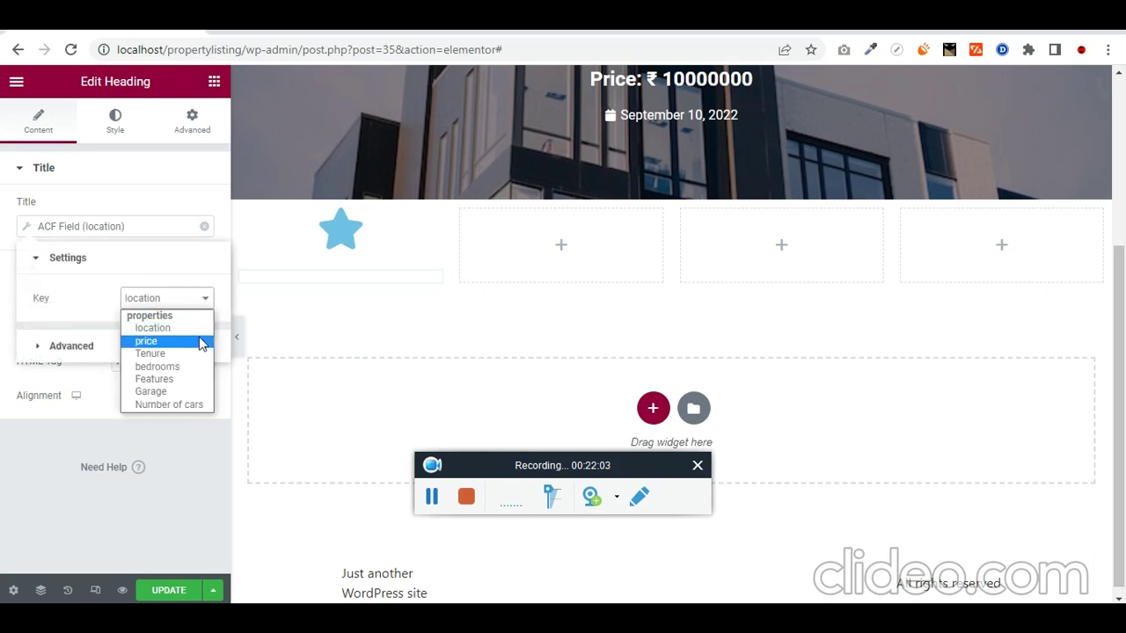
{"action": "left_click", "coordinate": [202, 353]}
Step: Add a 'Tenure:' prefix before the tenure value
{"action": "left_click", "coordinate": [74, 352]}
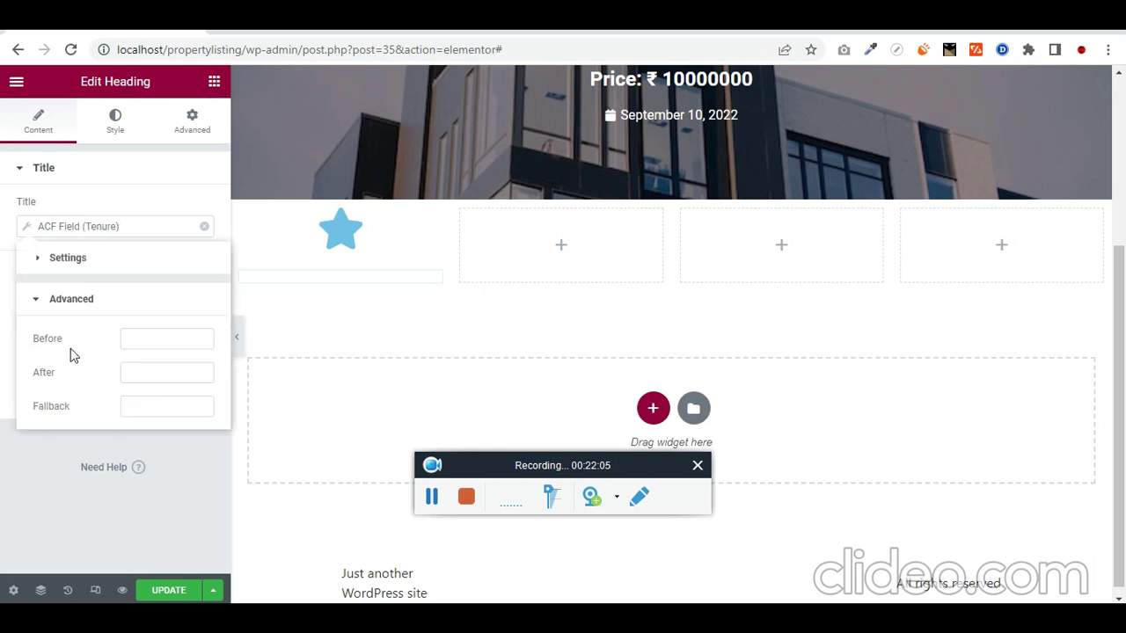
{"action": "left_click", "coordinate": [158, 338]}
{"action": "type", "text": "Tenure:"}
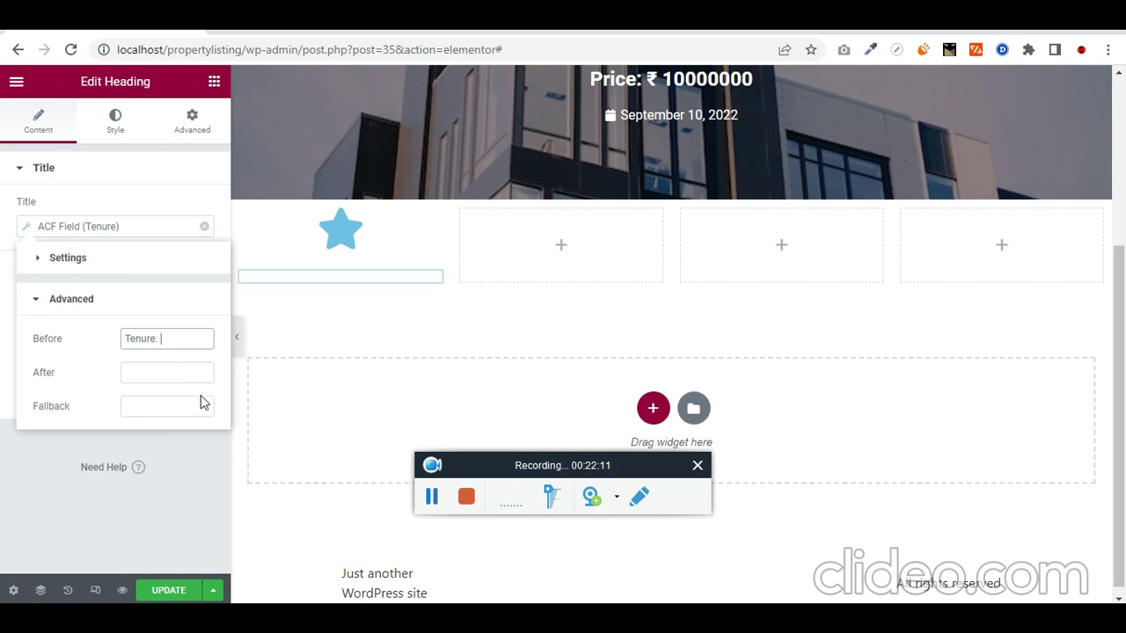
{"action": "left_click", "coordinate": [196, 478]}
Step: Make the Tenure heading an H5 with #000000 text colour
{"action": "left_click", "coordinate": [115, 123]}
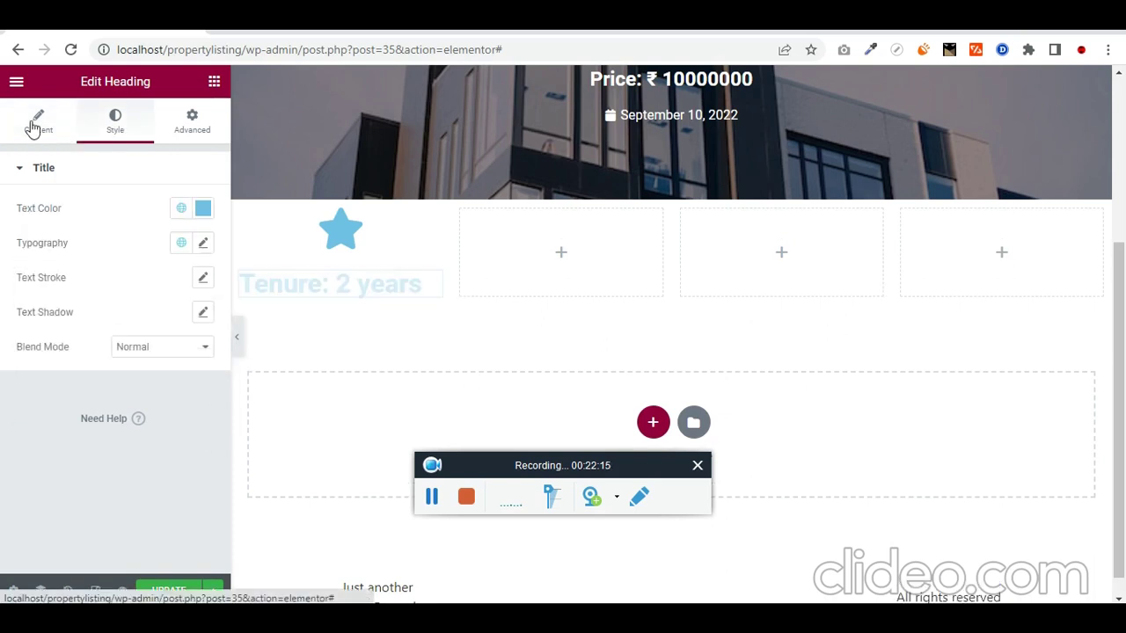
{"action": "left_click", "coordinate": [35, 126]}
{"action": "left_click", "coordinate": [161, 362]}
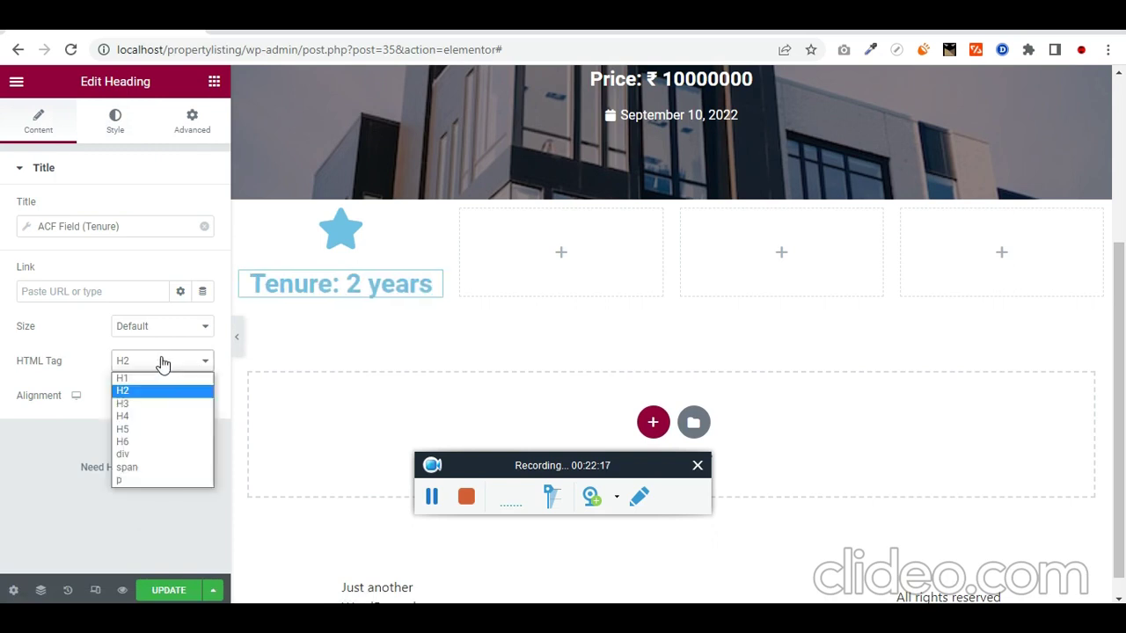
{"action": "left_click", "coordinate": [171, 431]}
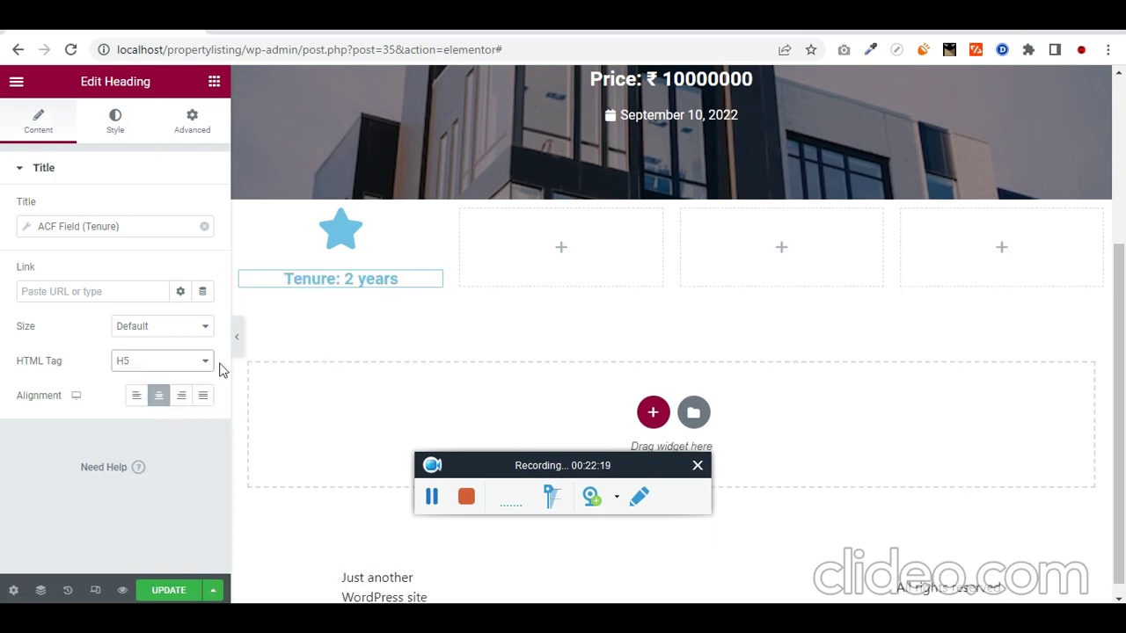
{"action": "left_click", "coordinate": [115, 123]}
{"action": "left_click", "coordinate": [203, 209]}
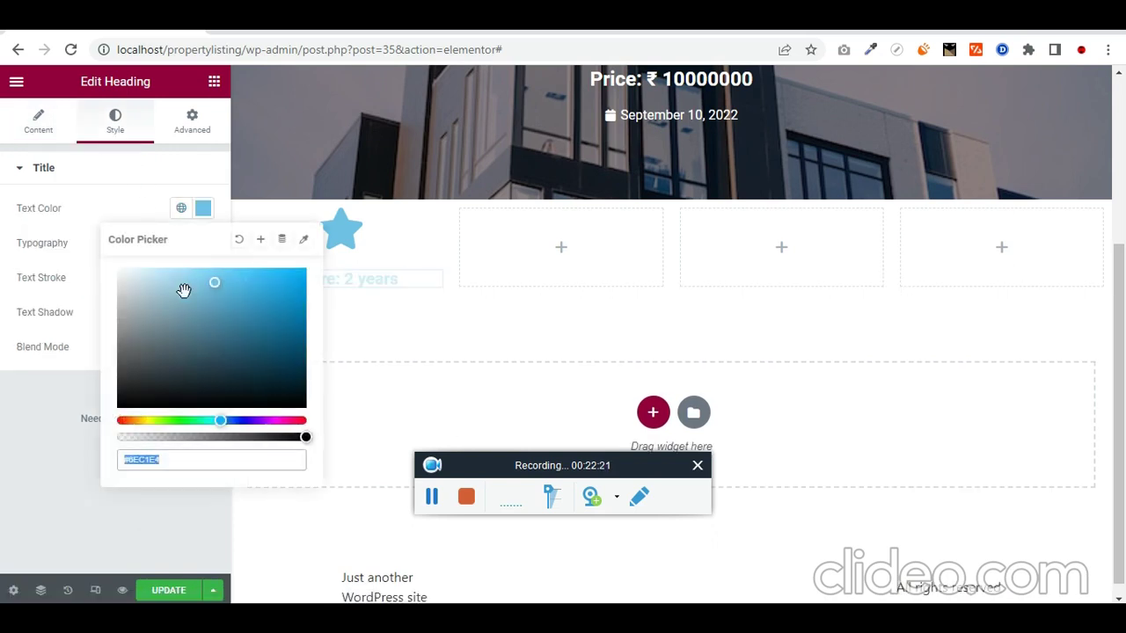
{"action": "type", "text": "#000000"}
{"action": "left_click", "coordinate": [3, 490]}
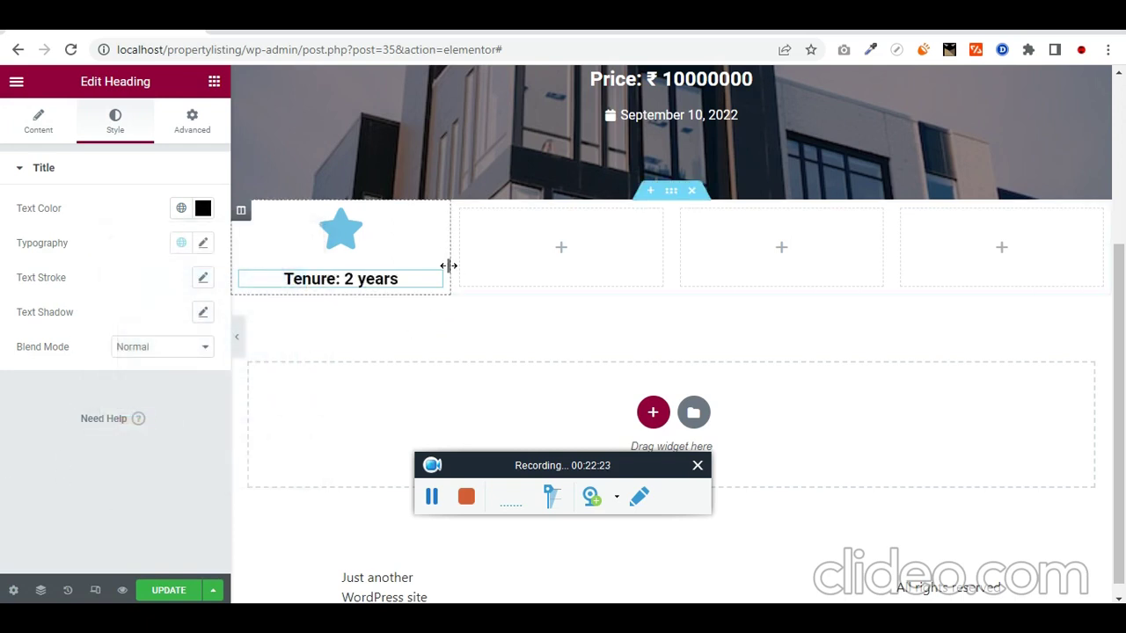
Step: Colour the star icon dark red
{"action": "left_click", "coordinate": [434, 228]}
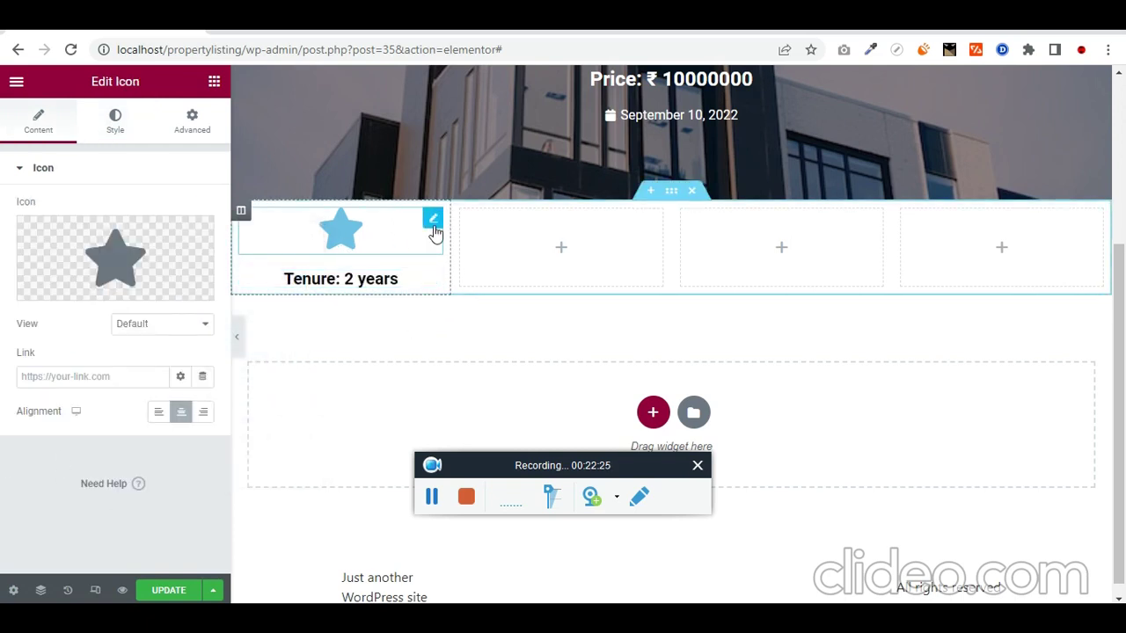
{"action": "mouse_move", "coordinate": [175, 290]}
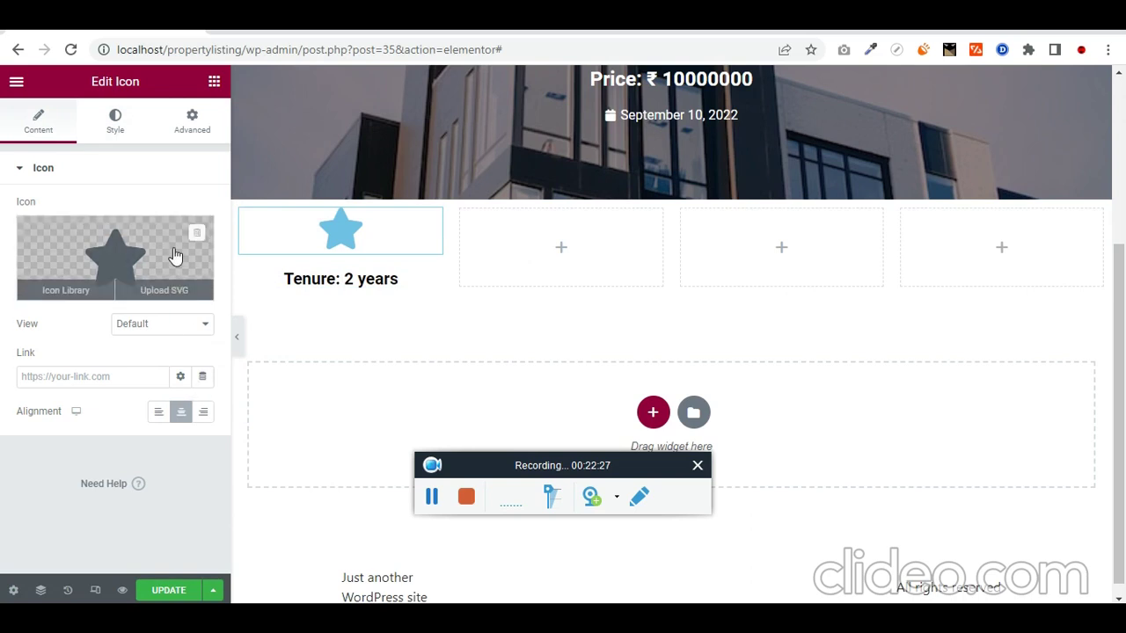
{"action": "left_click", "coordinate": [132, 137]}
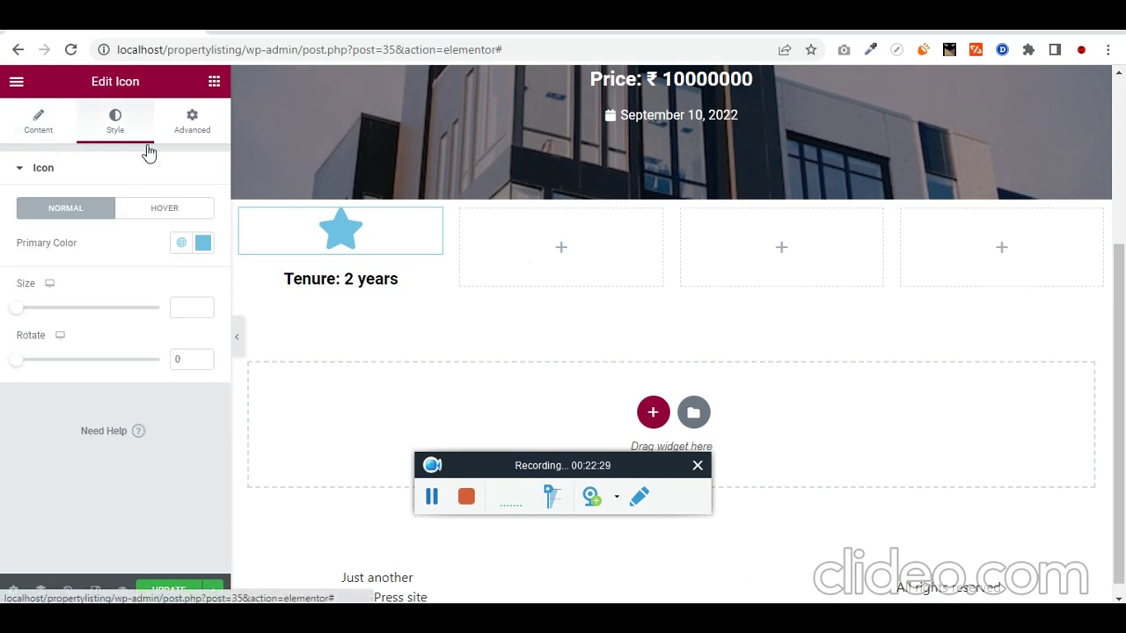
{"action": "left_click", "coordinate": [204, 245]}
{"action": "left_click", "coordinate": [299, 455]}
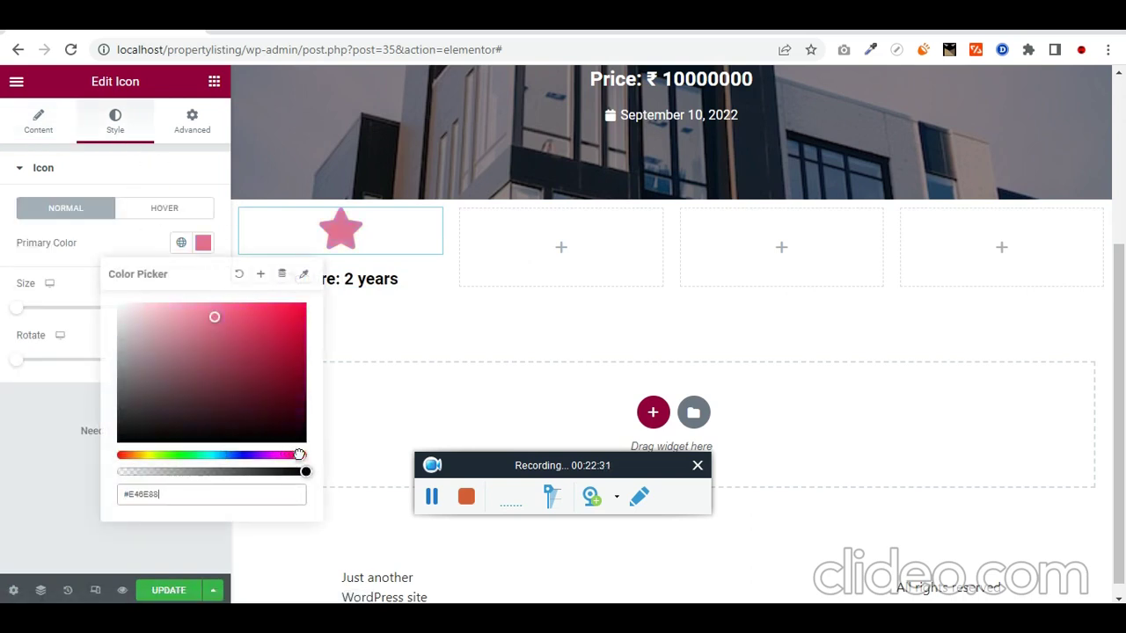
{"action": "mouse_move", "coordinate": [303, 357]}
{"action": "left_mouse_down"}
{"action": "mouse_move", "coordinate": [303, 375]}
{"action": "mouse_move", "coordinate": [304, 365]}
{"action": "left_mouse_up"}
{"action": "left_click", "coordinate": [50, 407]}
Step: Turn the 'Tenure: 2 years' heading text dark red (#660000)
{"action": "left_click", "coordinate": [434, 282]}
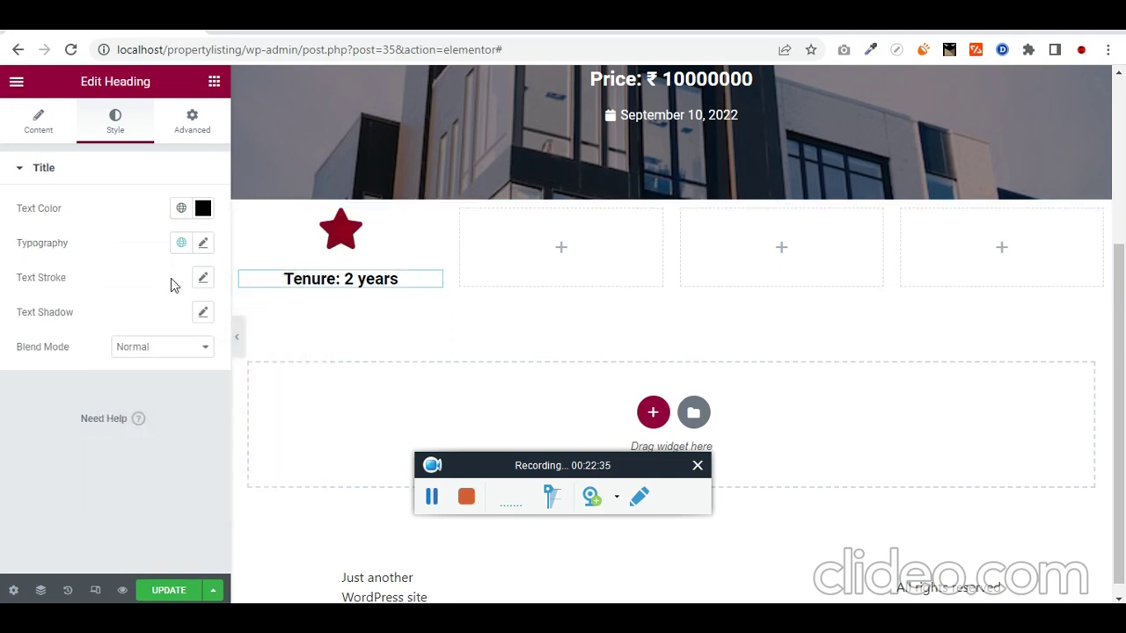
{"action": "left_click", "coordinate": [56, 132]}
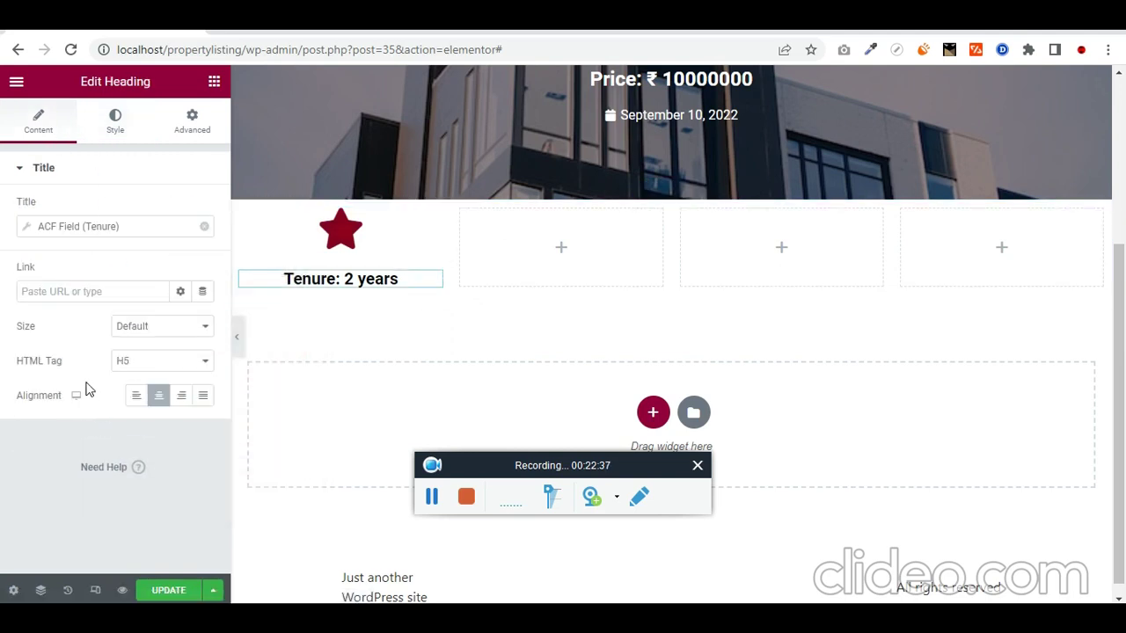
{"action": "left_click", "coordinate": [115, 134]}
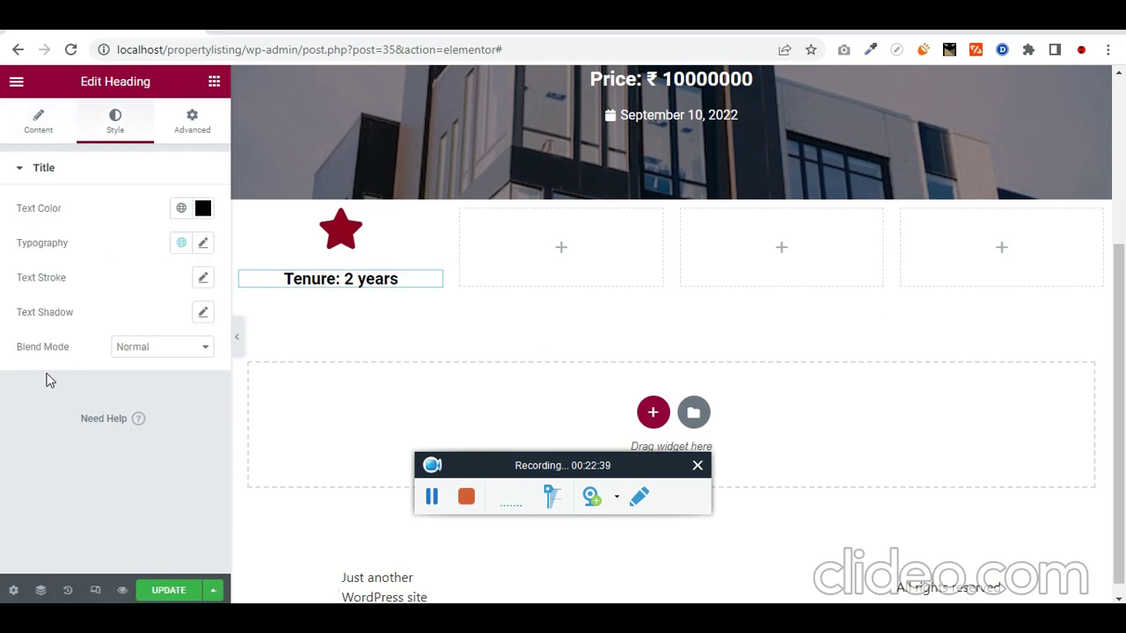
{"action": "left_click", "coordinate": [202, 208]}
{"action": "left_click_drag", "start_coordinate": [299, 311], "coordinate": [305, 348]}
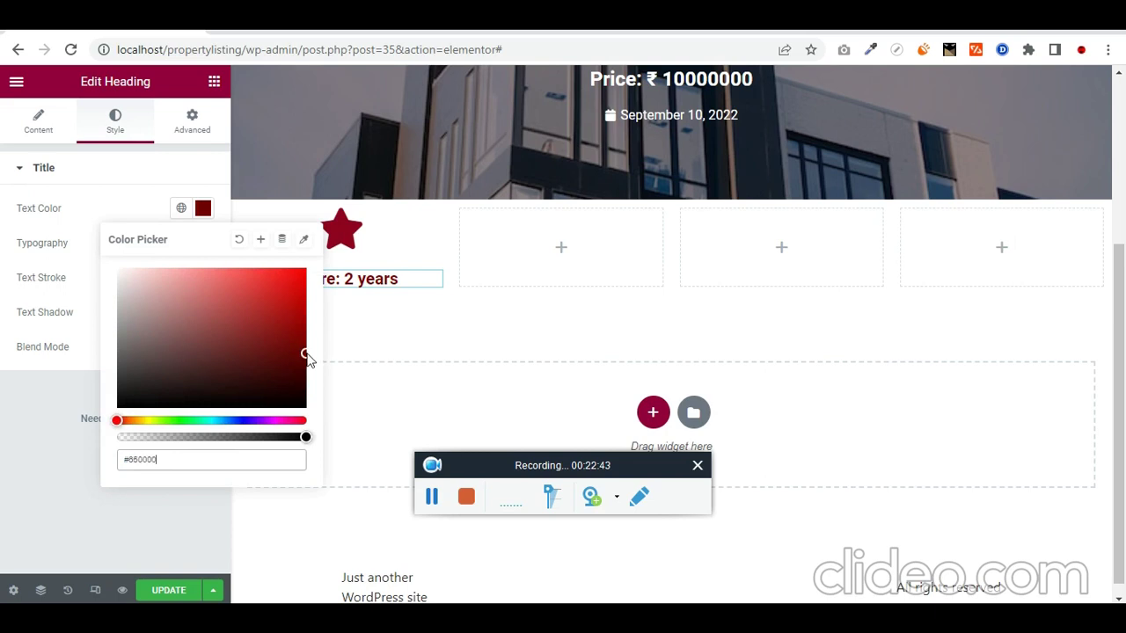
{"action": "left_click", "coordinate": [9, 479]}
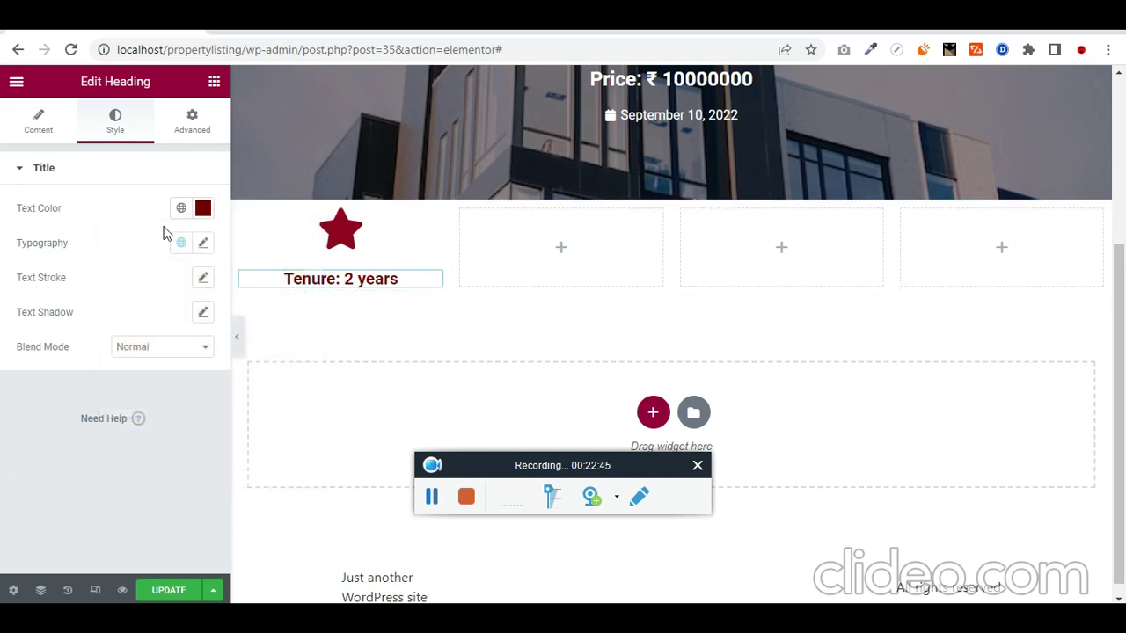
{"action": "left_click", "coordinate": [40, 128]}
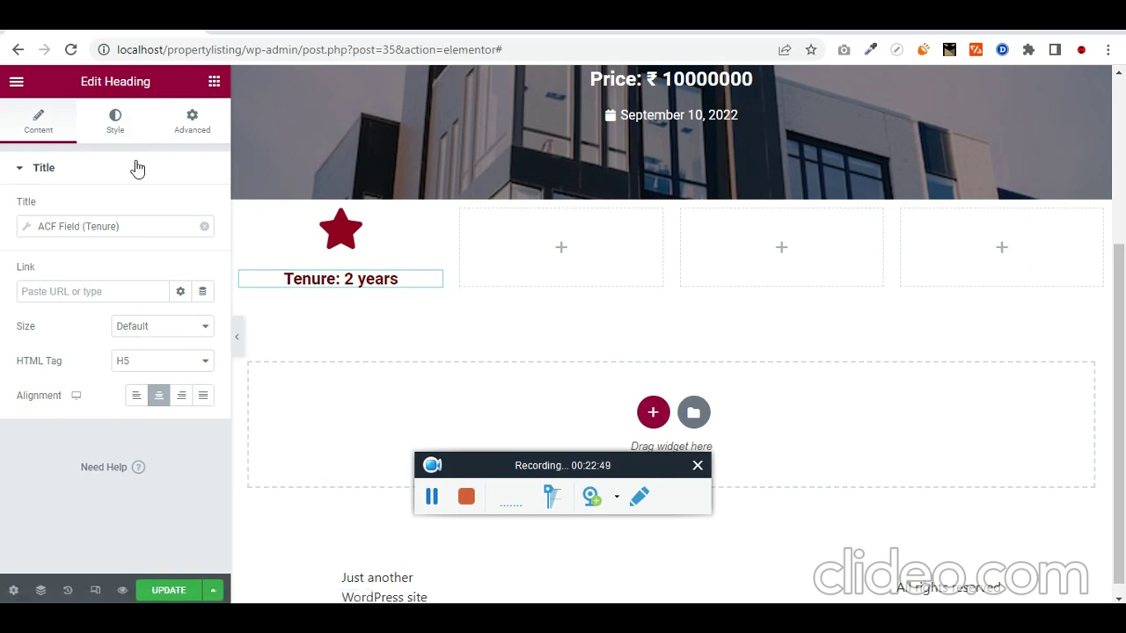
{"action": "left_click", "coordinate": [117, 123]}
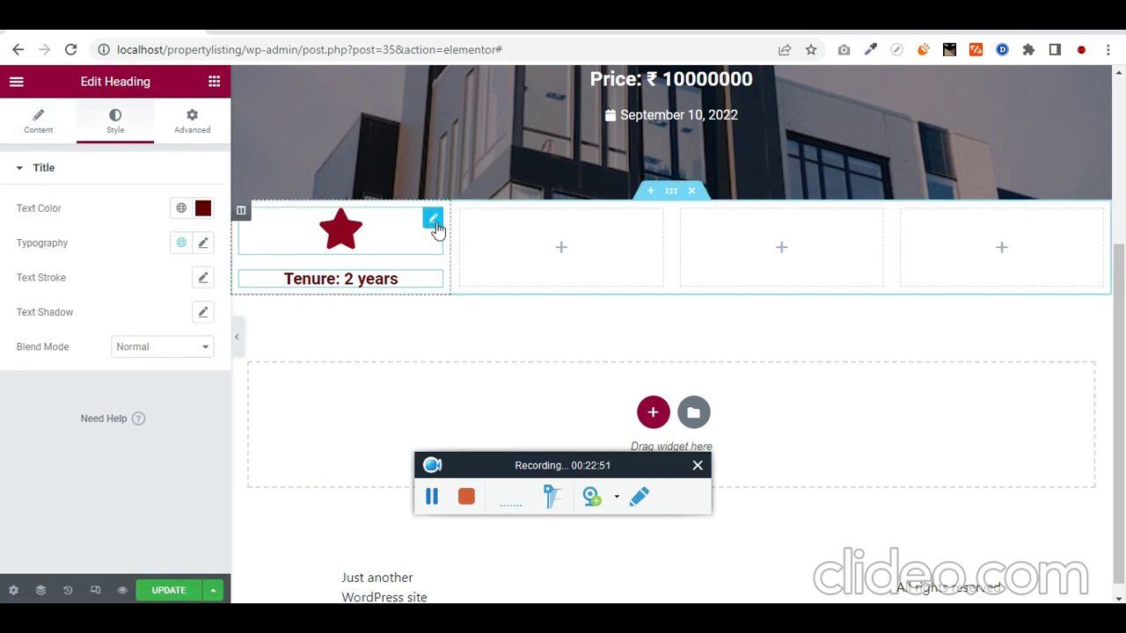
{"action": "left_click", "coordinate": [434, 220]}
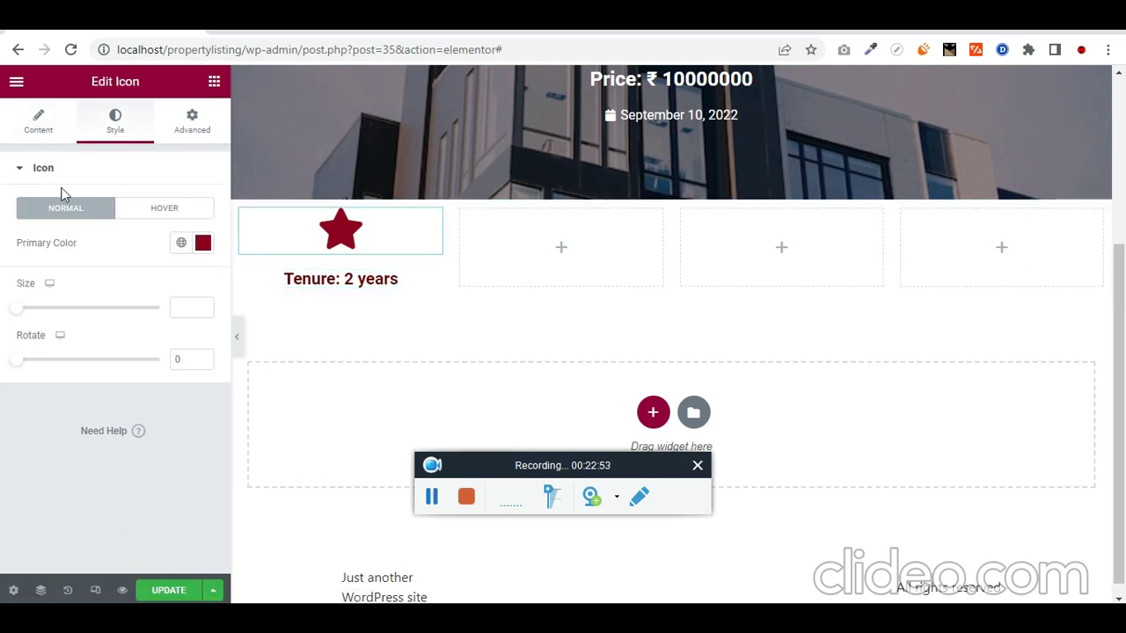
{"action": "left_click", "coordinate": [40, 123]}
Step: Search the Icon Library for 'buil' and insert the Building icon in place of the star
{"action": "left_click", "coordinate": [124, 240]}
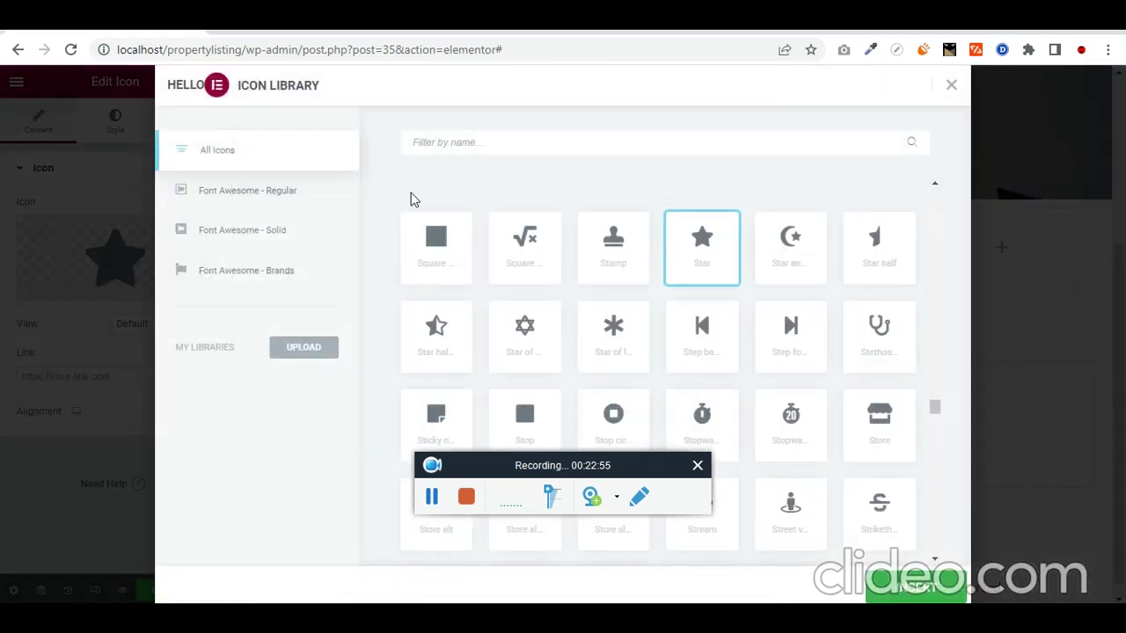
{"action": "left_click", "coordinate": [531, 146]}
{"action": "type", "text": "buil"}
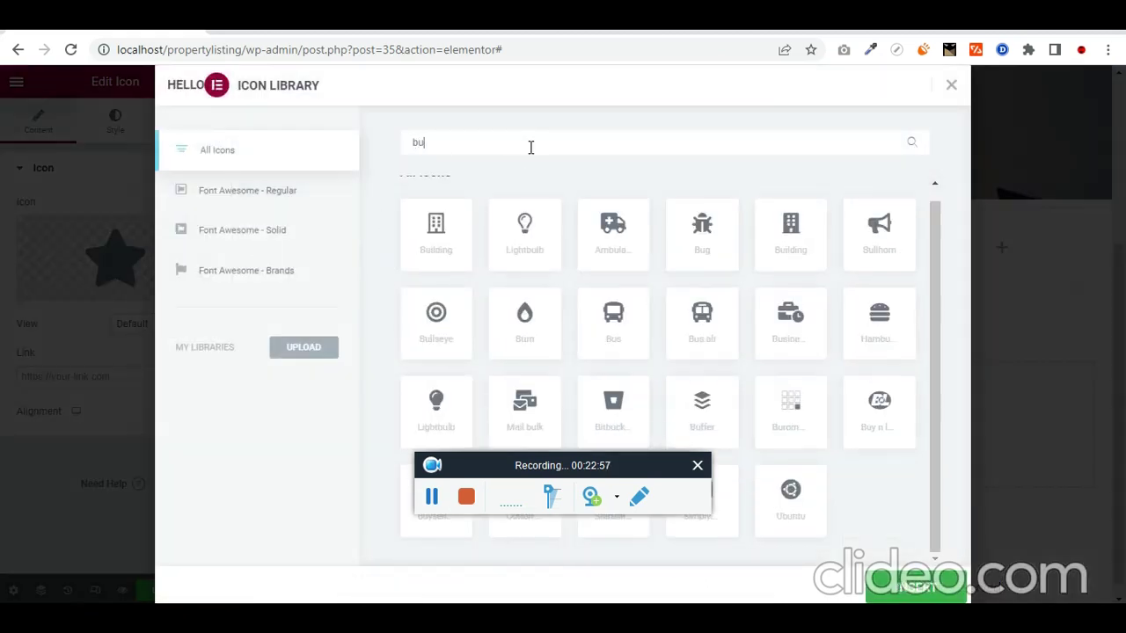
{"action": "left_click", "coordinate": [421, 256]}
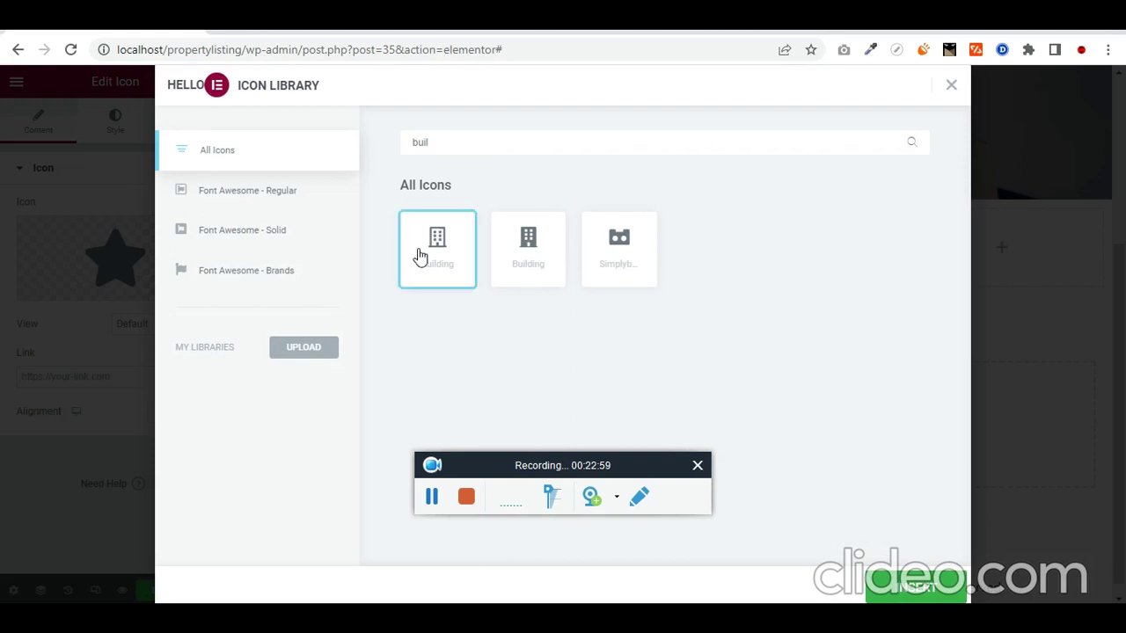
{"action": "left_click", "coordinate": [915, 587]}
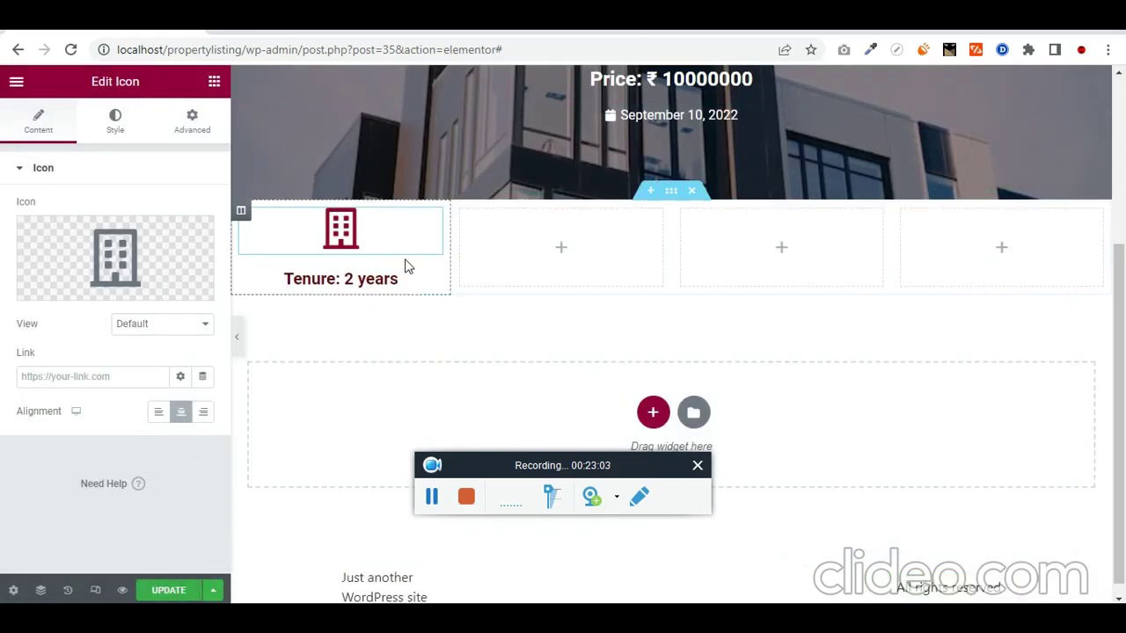
Step: Copy the building icon widget and paste it into the second, third and fourth columns
{"action": "right_click", "coordinate": [423, 227]}
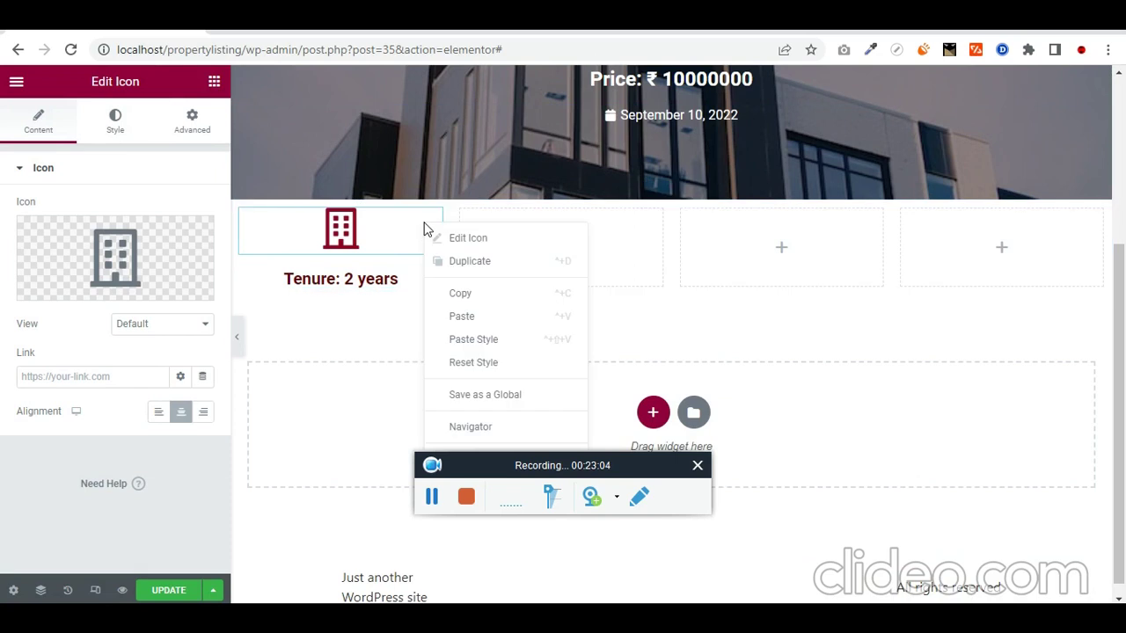
{"action": "left_click", "coordinate": [504, 295]}
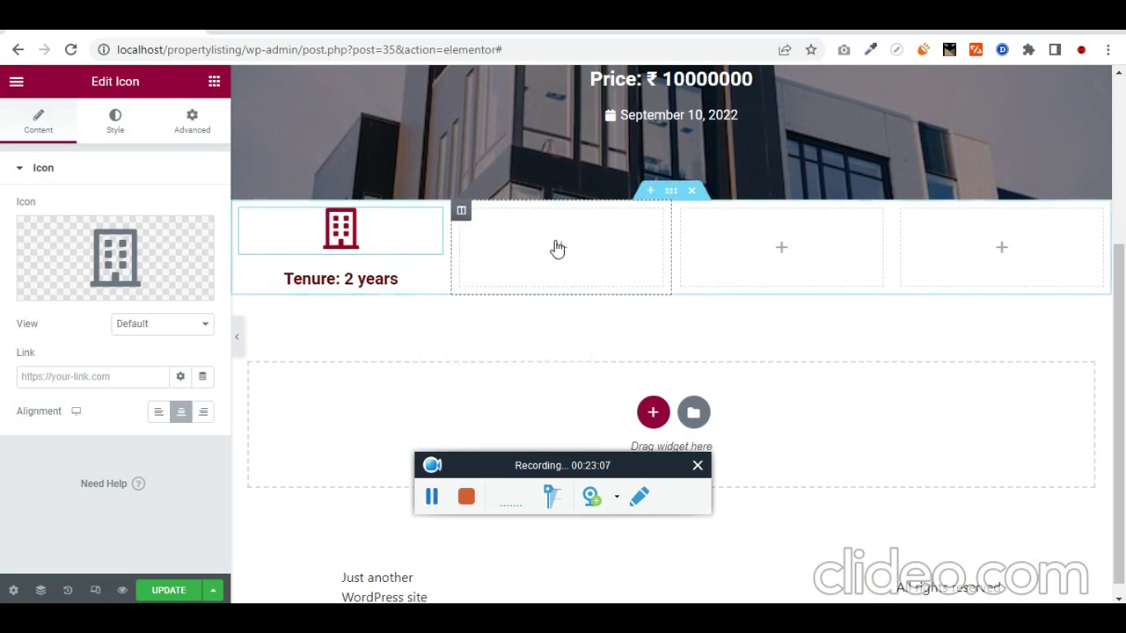
{"action": "right_click", "coordinate": [555, 240]}
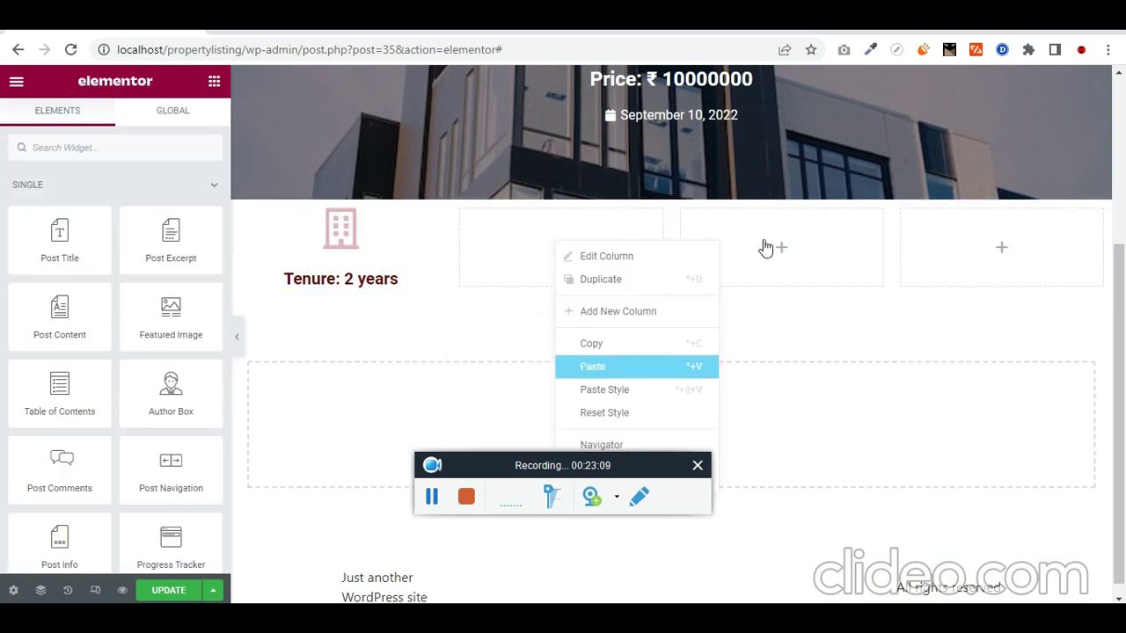
{"action": "left_click", "coordinate": [623, 367]}
{"action": "right_click", "coordinate": [827, 226]}
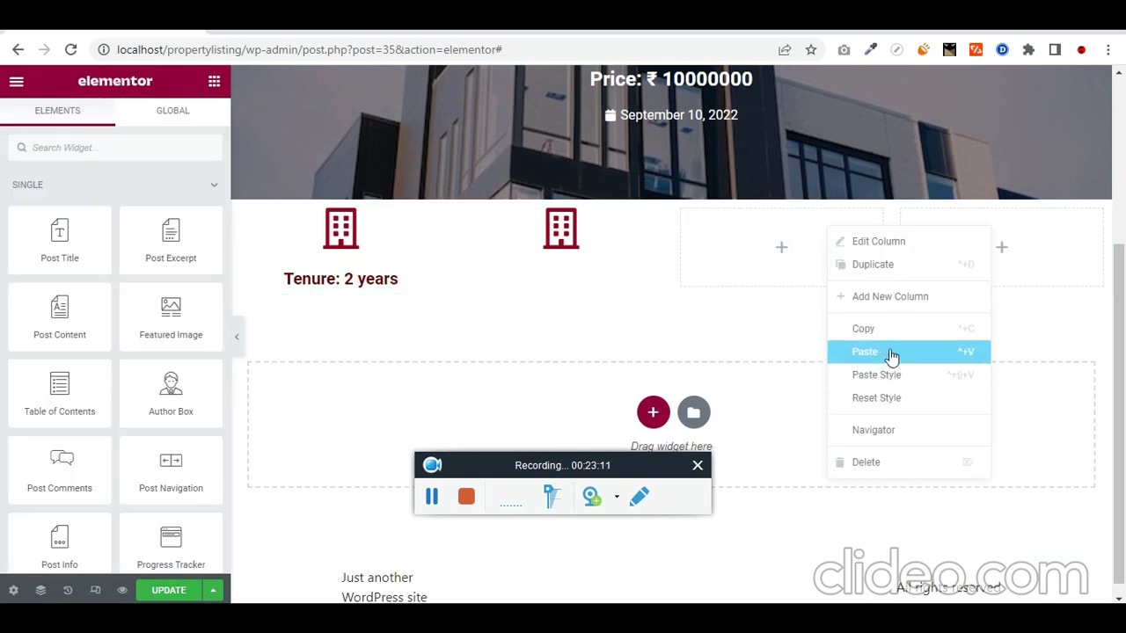
{"action": "left_click", "coordinate": [891, 355]}
{"action": "right_click", "coordinate": [1029, 223]}
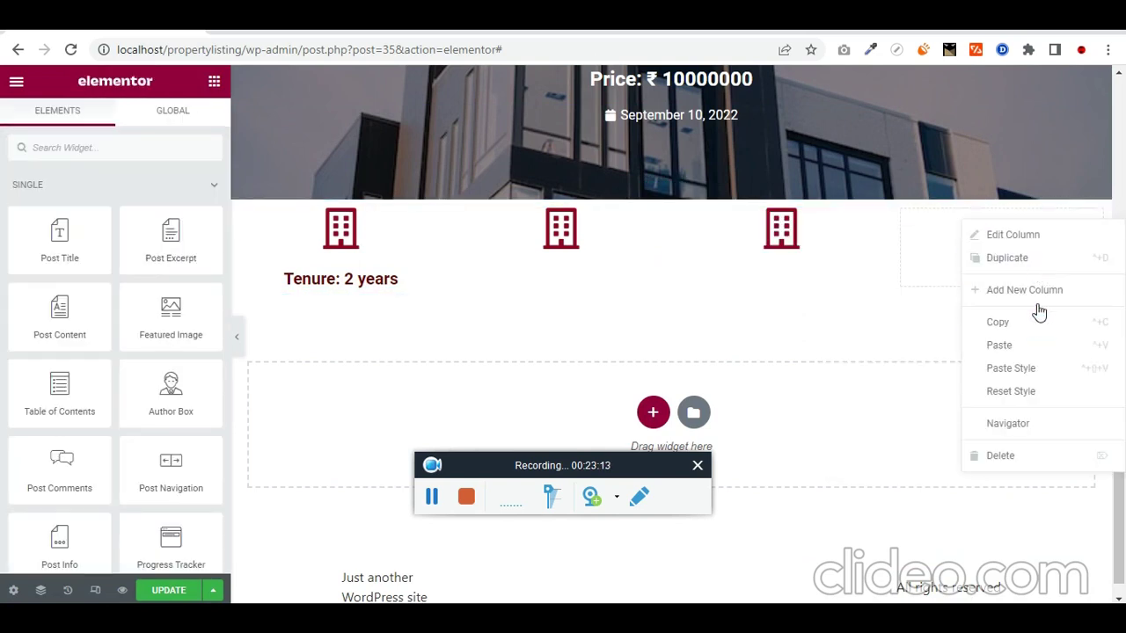
{"action": "left_click", "coordinate": [1025, 347]}
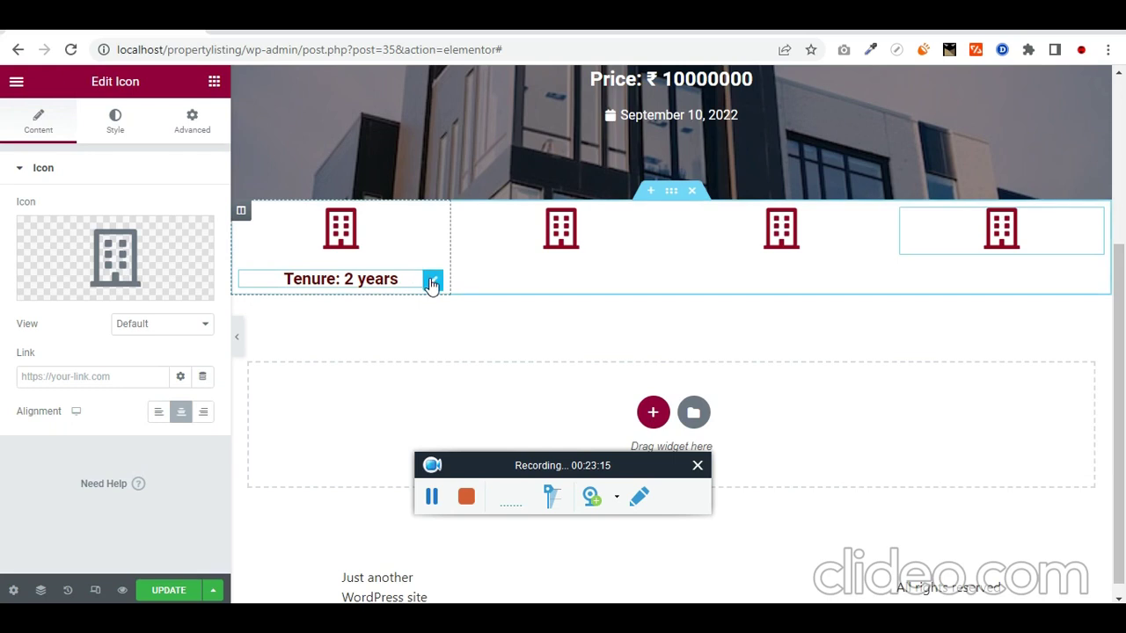
{"action": "left_click", "coordinate": [431, 498]}
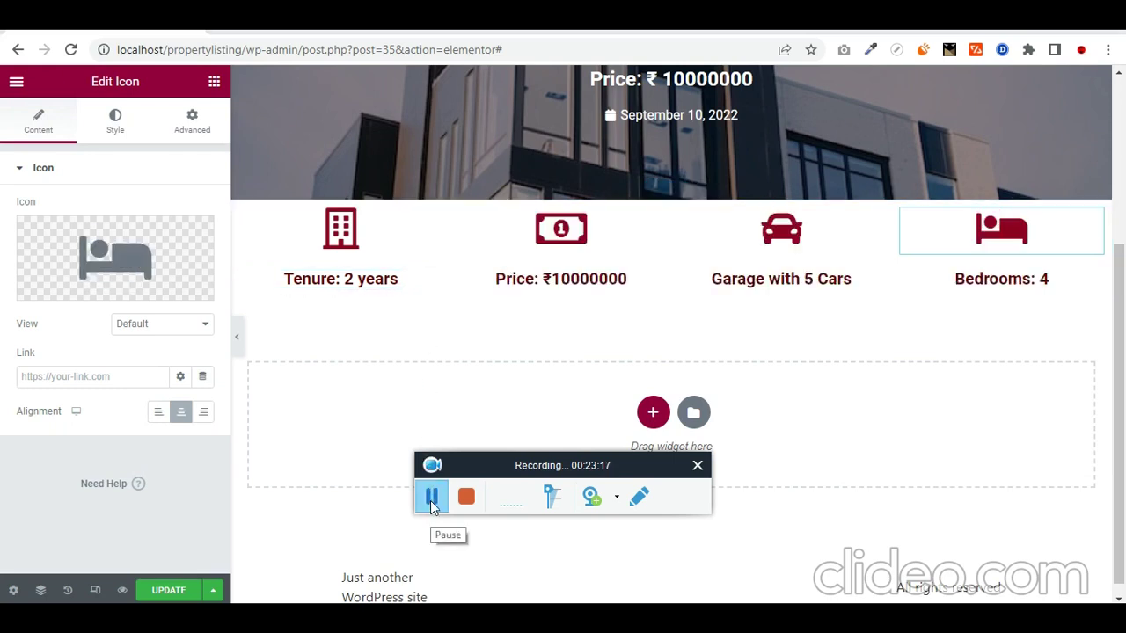
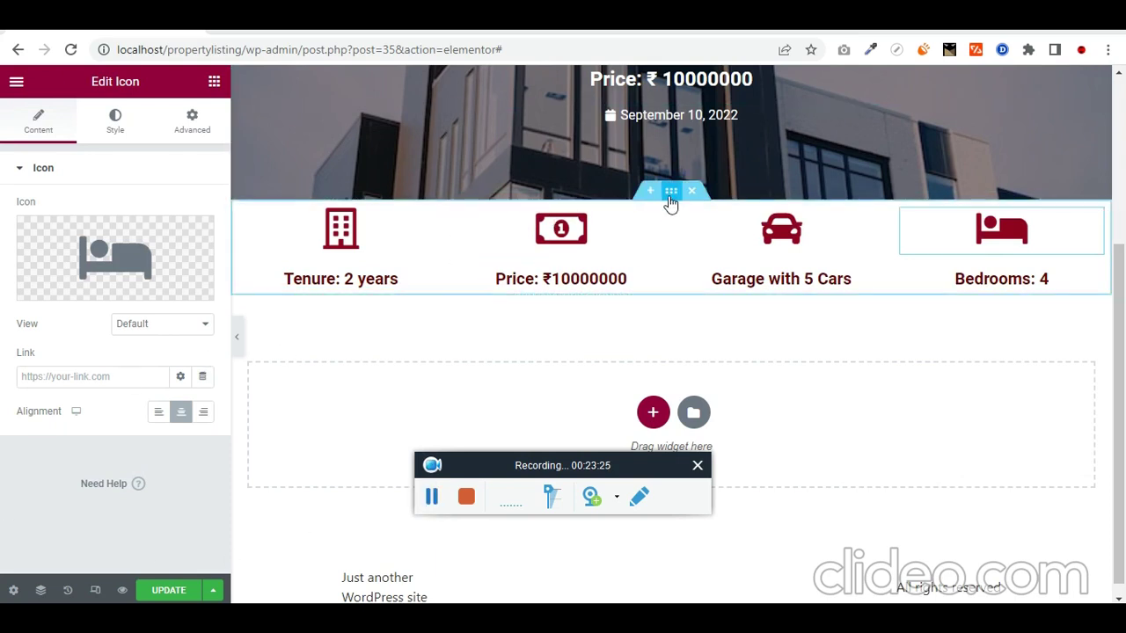
Step: Select the icon row section, unlink its margins and set the top margin to -3 REM
{"action": "left_click", "coordinate": [670, 198]}
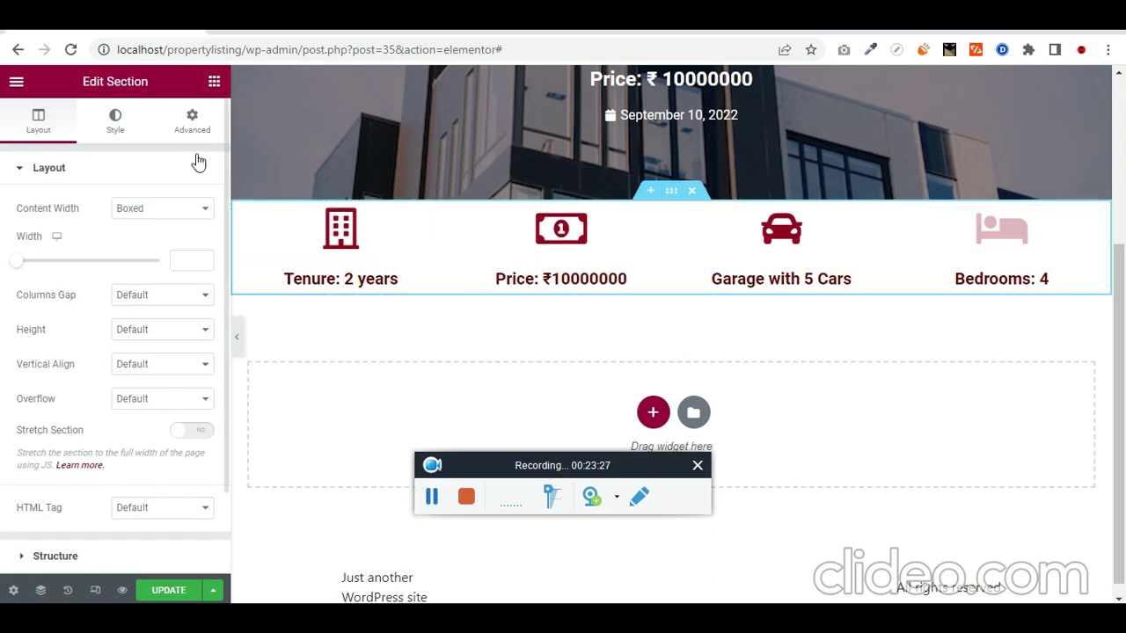
{"action": "left_click", "coordinate": [214, 81]}
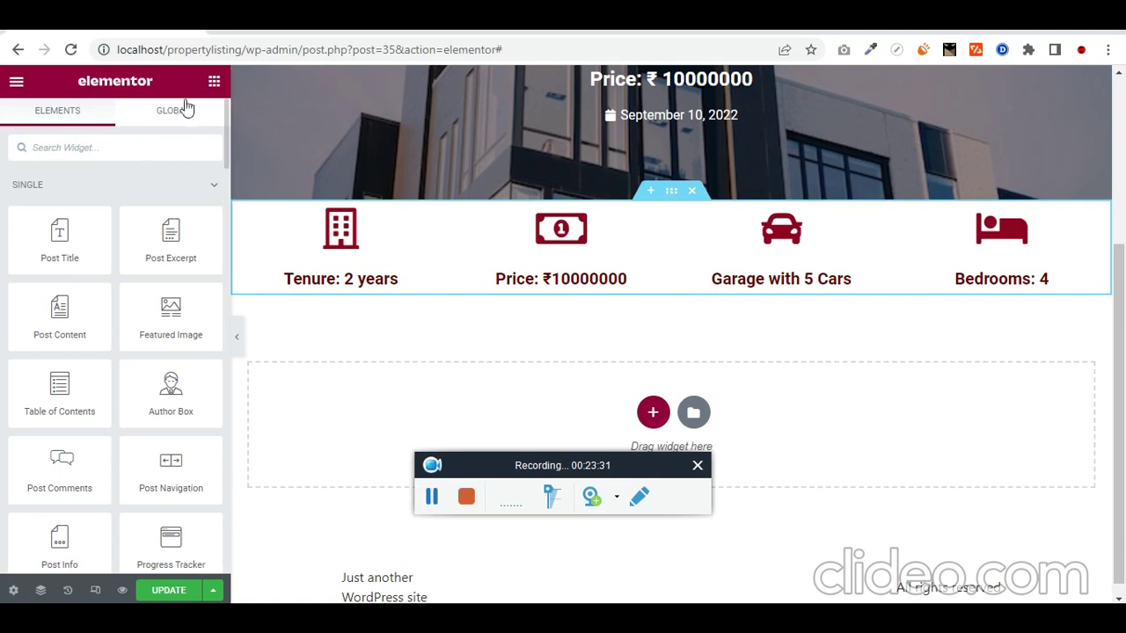
{"action": "left_click", "coordinate": [652, 199]}
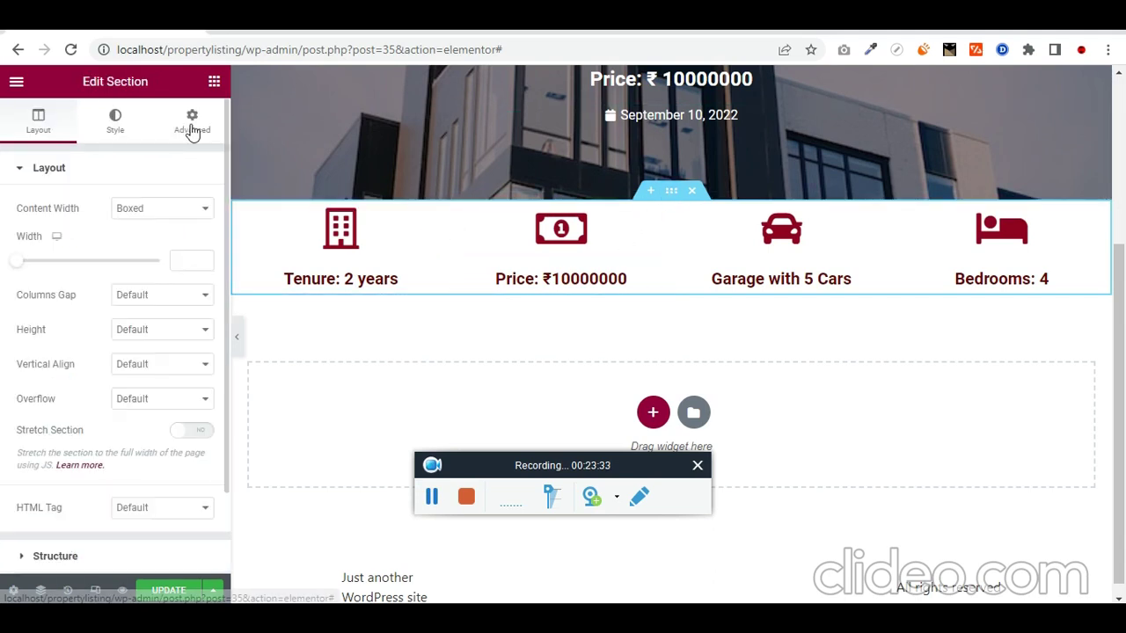
{"action": "left_click", "coordinate": [192, 121]}
{"action": "left_click", "coordinate": [195, 227]}
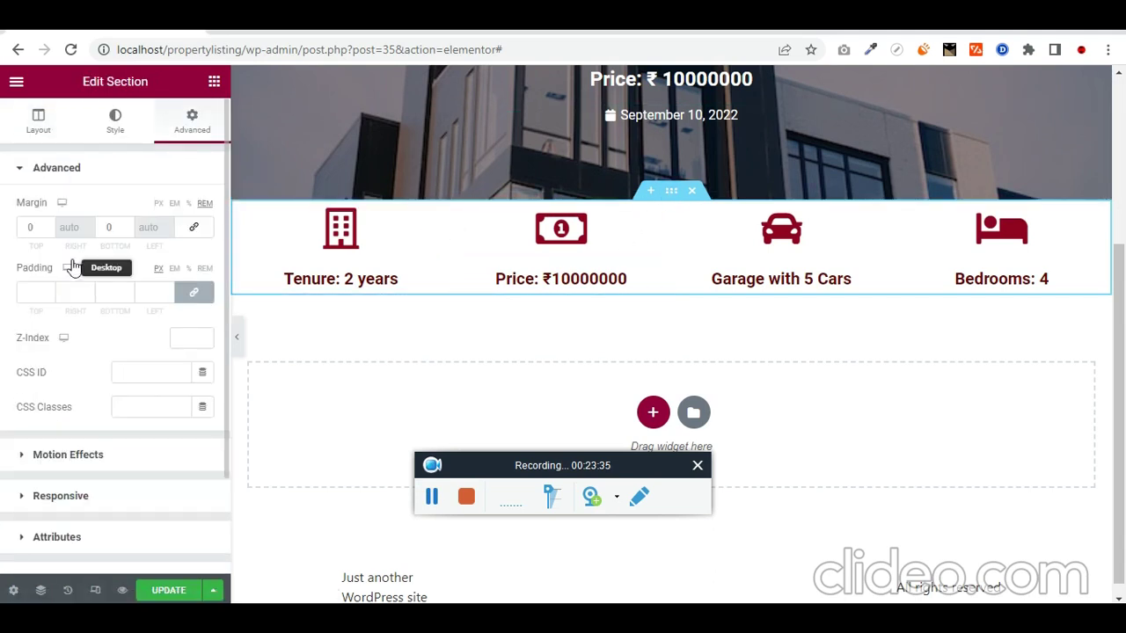
{"action": "left_click", "coordinate": [26, 226]}
{"action": "type", "text": "-2"}
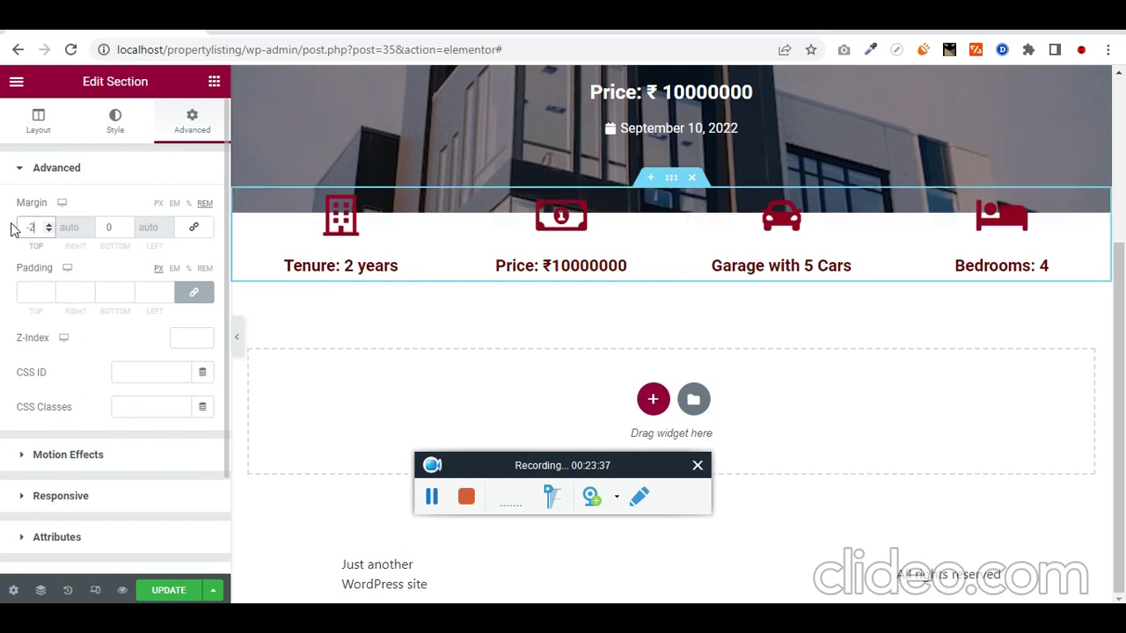
{"action": "key", "text": "BackSpace"}
{"action": "key", "text": "BackSpace"}
{"action": "type", "text": "5"}
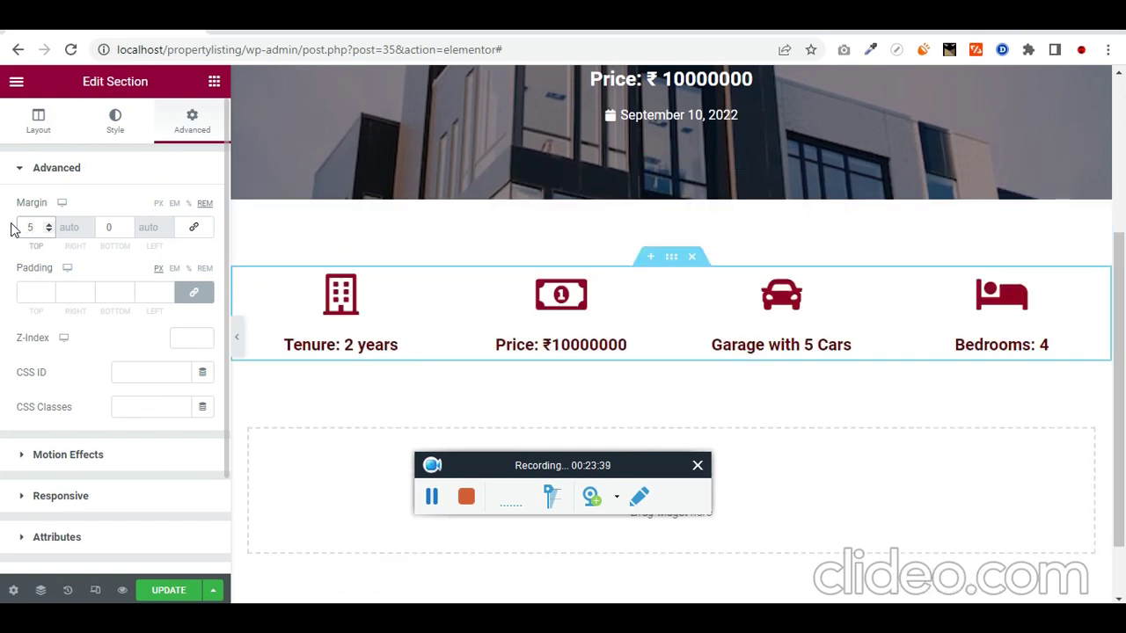
{"action": "key", "text": "Home"}
{"action": "type", "text": "-"}
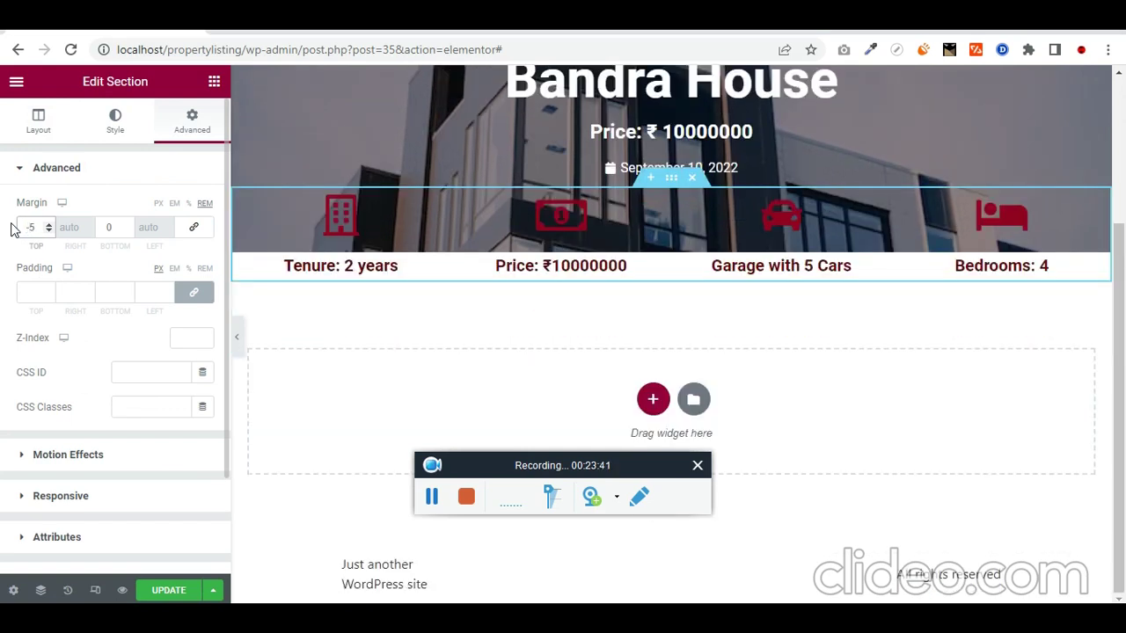
{"action": "key", "text": "Up"}
{"action": "key", "text": "Up"}
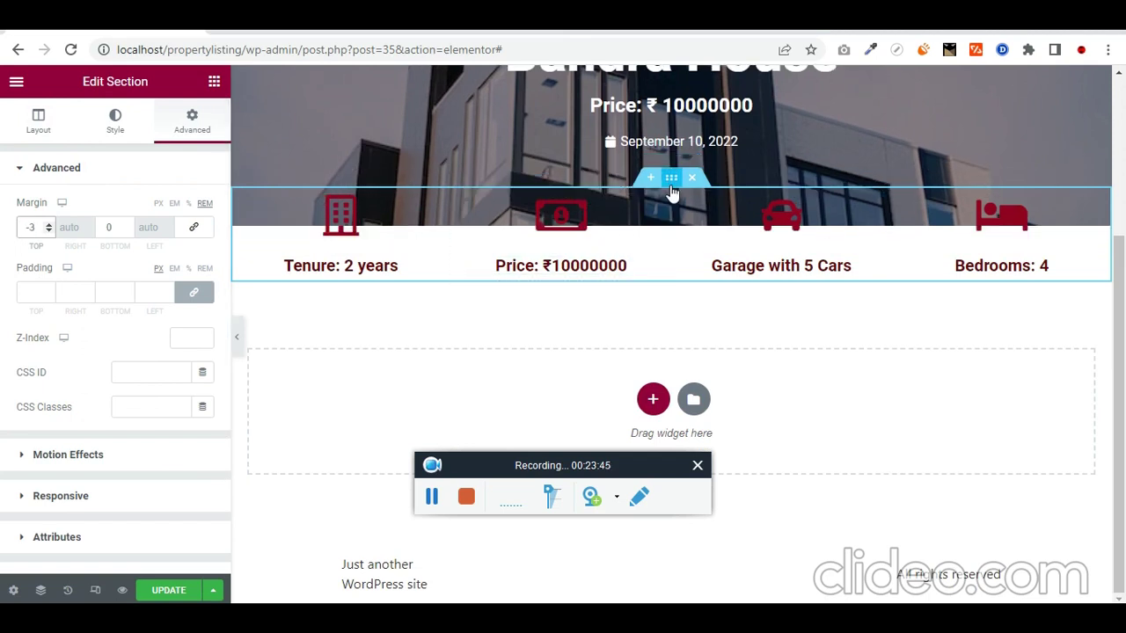
{"action": "left_click", "coordinate": [114, 132]}
Step: Give the icon row section a classic white background and preview the page
{"action": "left_click", "coordinate": [137, 243]}
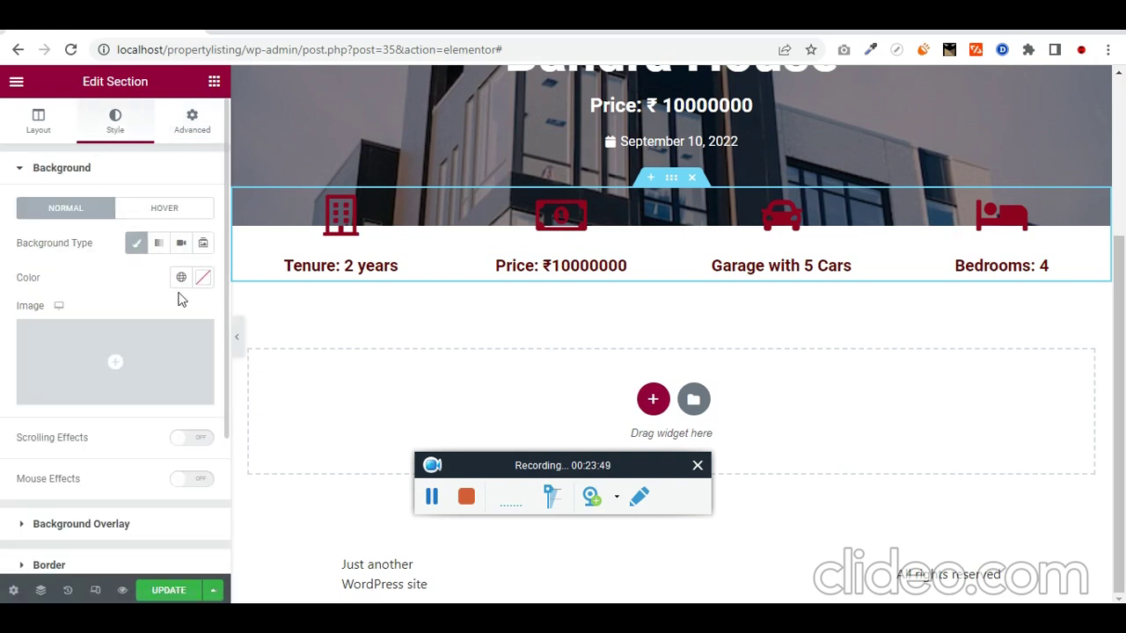
{"action": "left_click", "coordinate": [202, 284]}
{"action": "left_click_drag", "start_coordinate": [204, 357], "coordinate": [62, 339]}
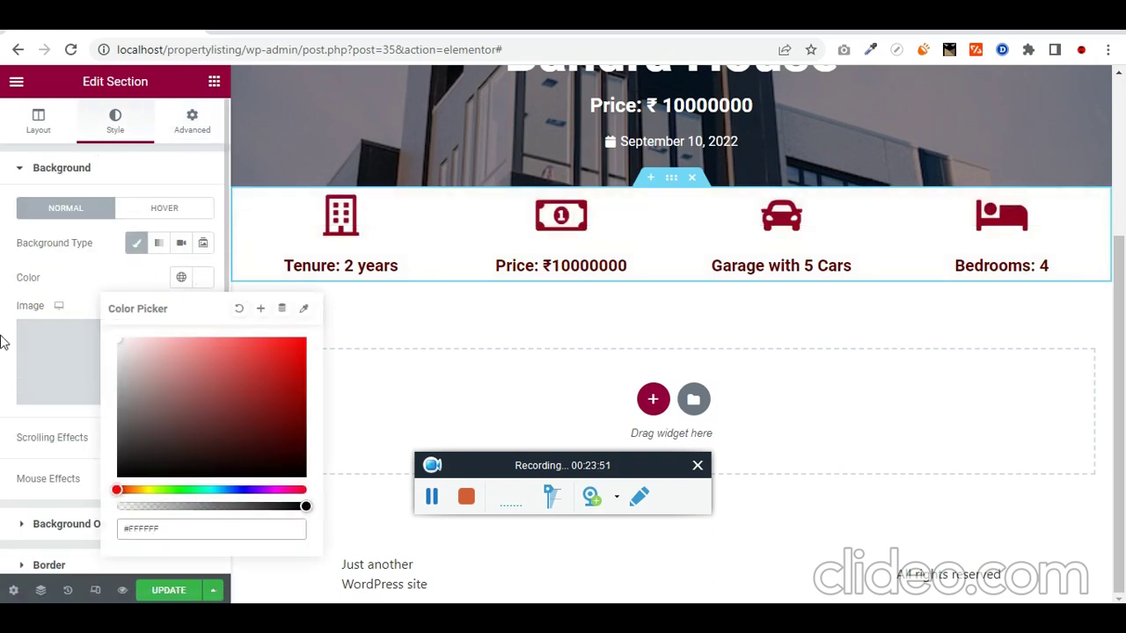
{"action": "left_click", "coordinate": [4, 342]}
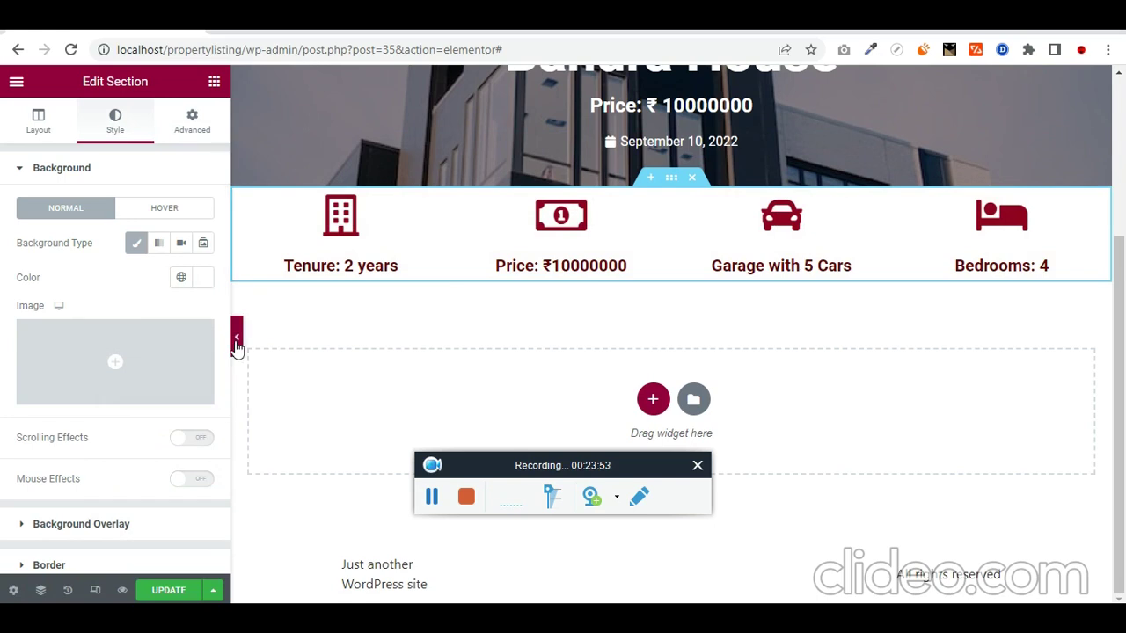
{"action": "left_click", "coordinate": [237, 338]}
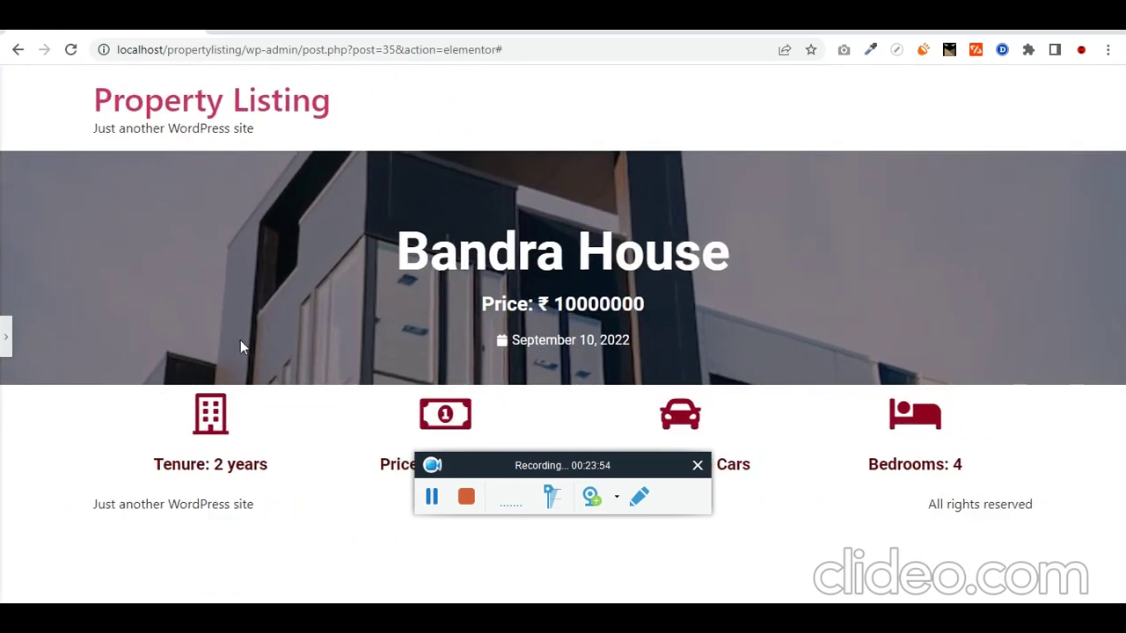
{"action": "left_click", "coordinate": [7, 339]}
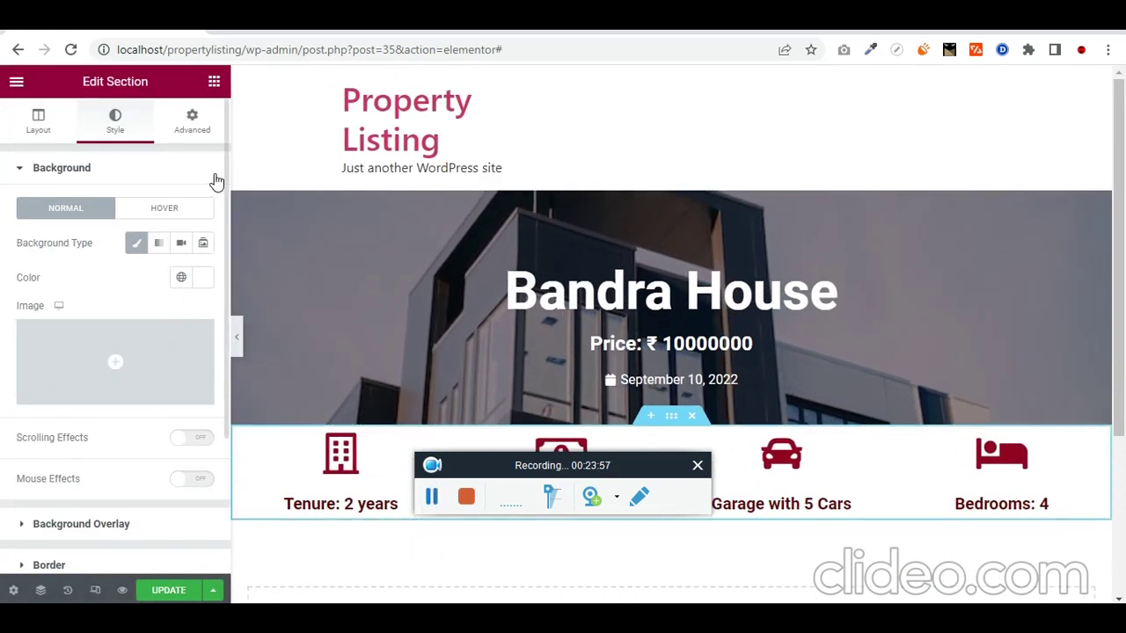
Step: Drag the icon row section's background opacity to 0, making it fully transparent
{"action": "left_click", "coordinate": [214, 82]}
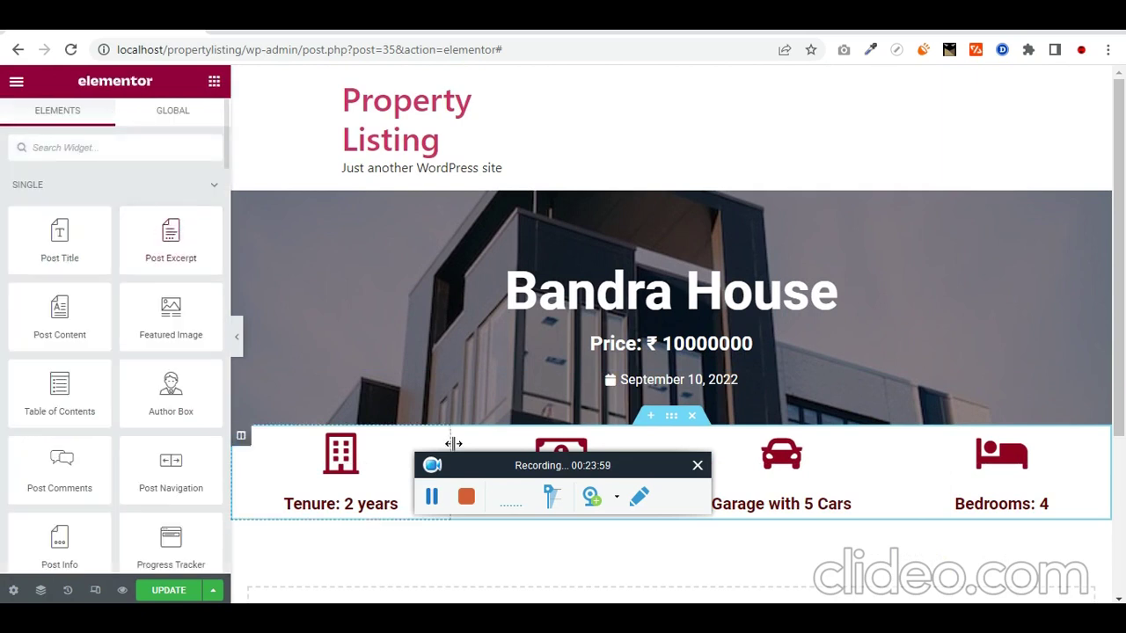
{"action": "left_click", "coordinate": [671, 423]}
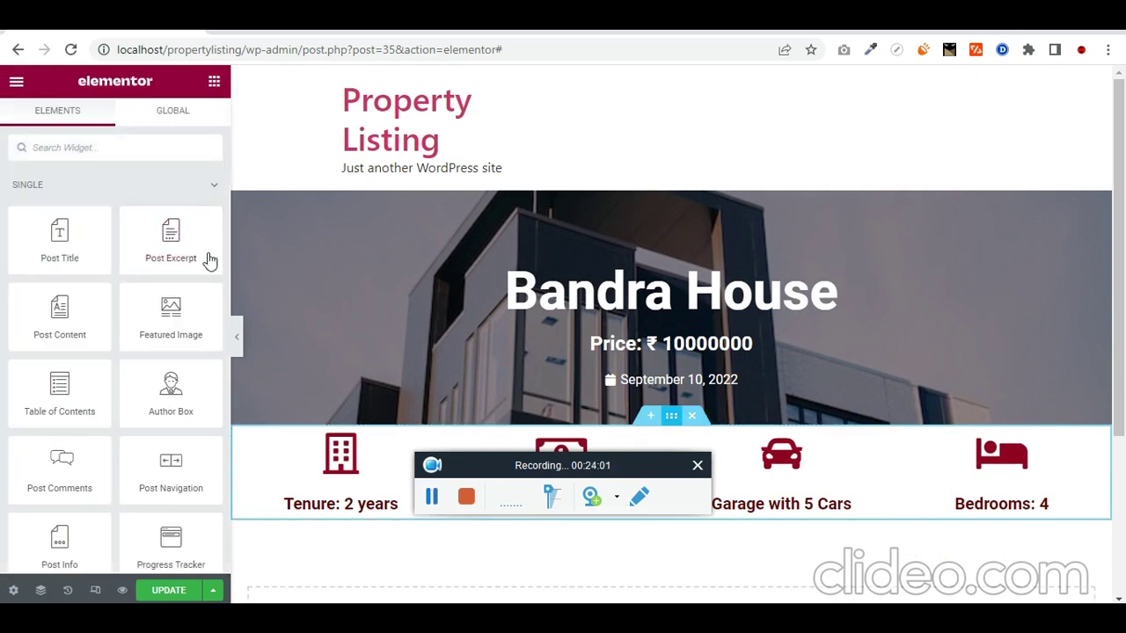
{"action": "left_click", "coordinate": [193, 121]}
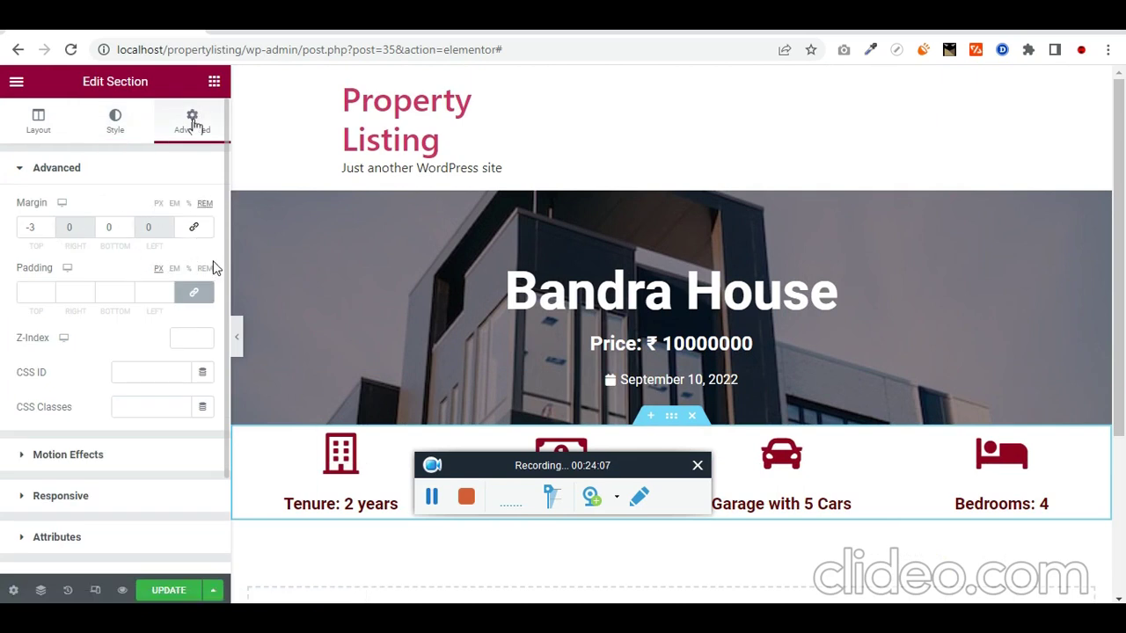
{"action": "left_click", "coordinate": [441, 498]}
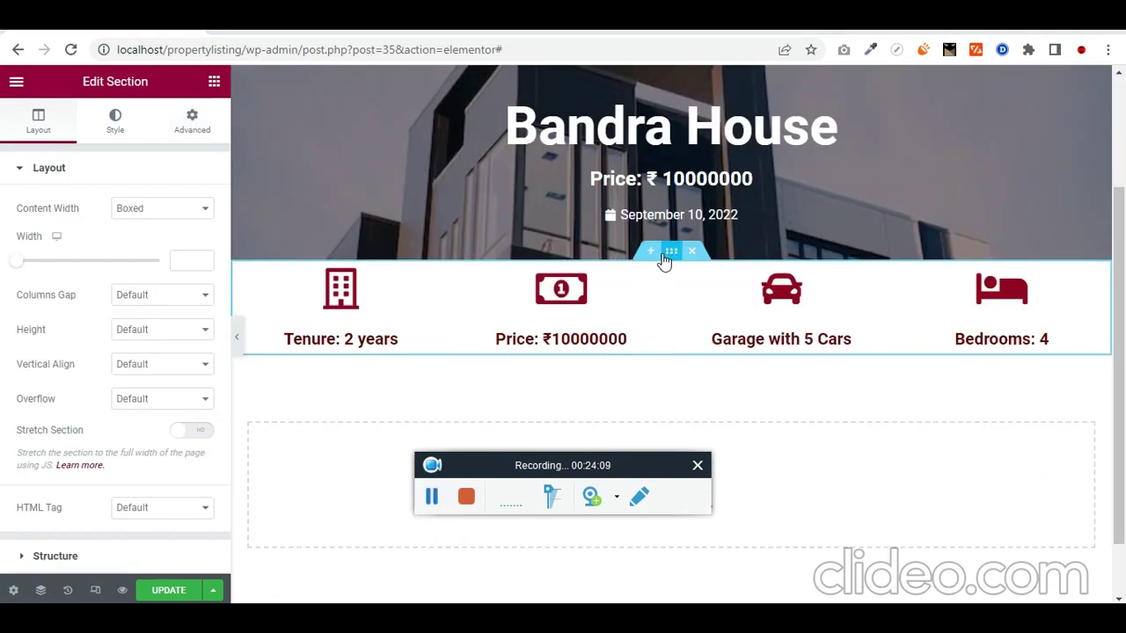
{"action": "left_click", "coordinate": [116, 123]}
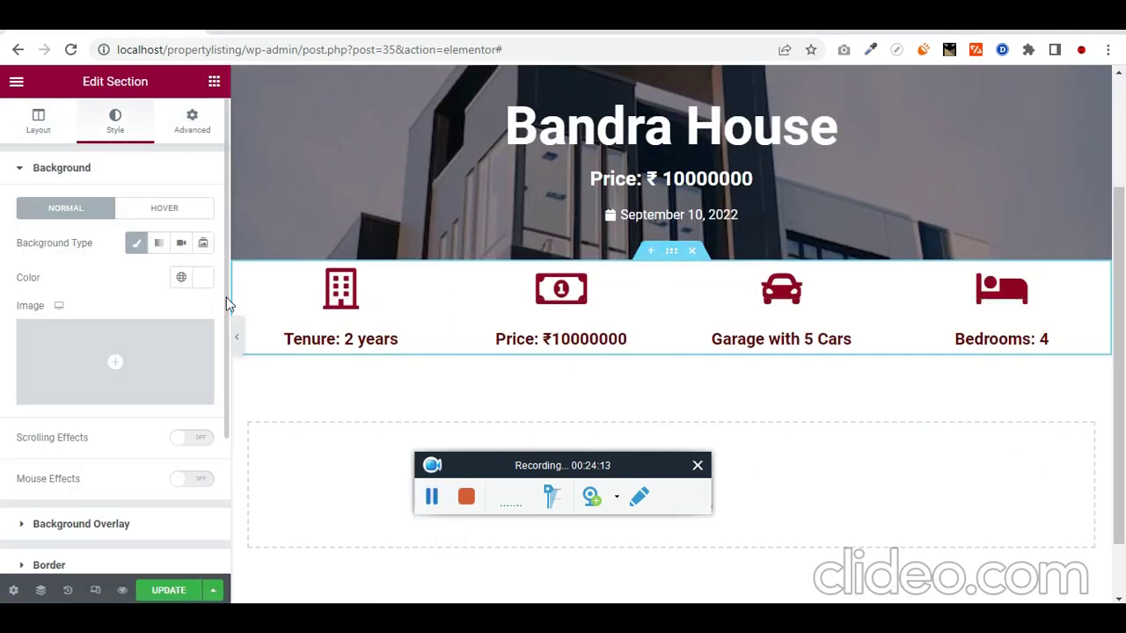
{"action": "left_click", "coordinate": [203, 279]}
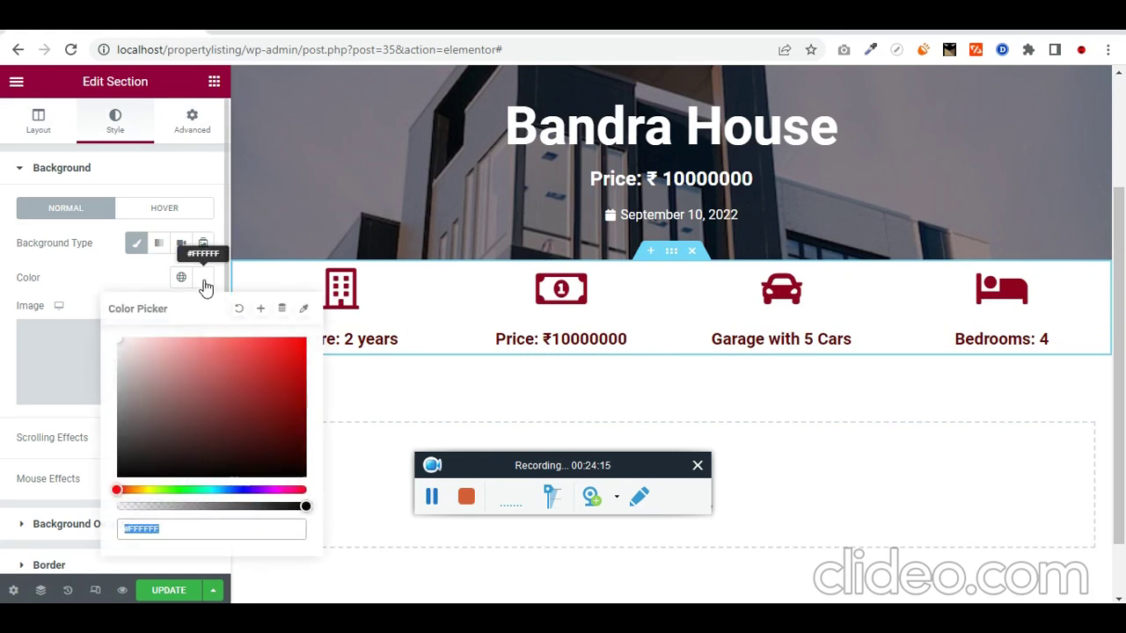
{"action": "left_click_drag", "start_coordinate": [302, 507], "coordinate": [119, 508]}
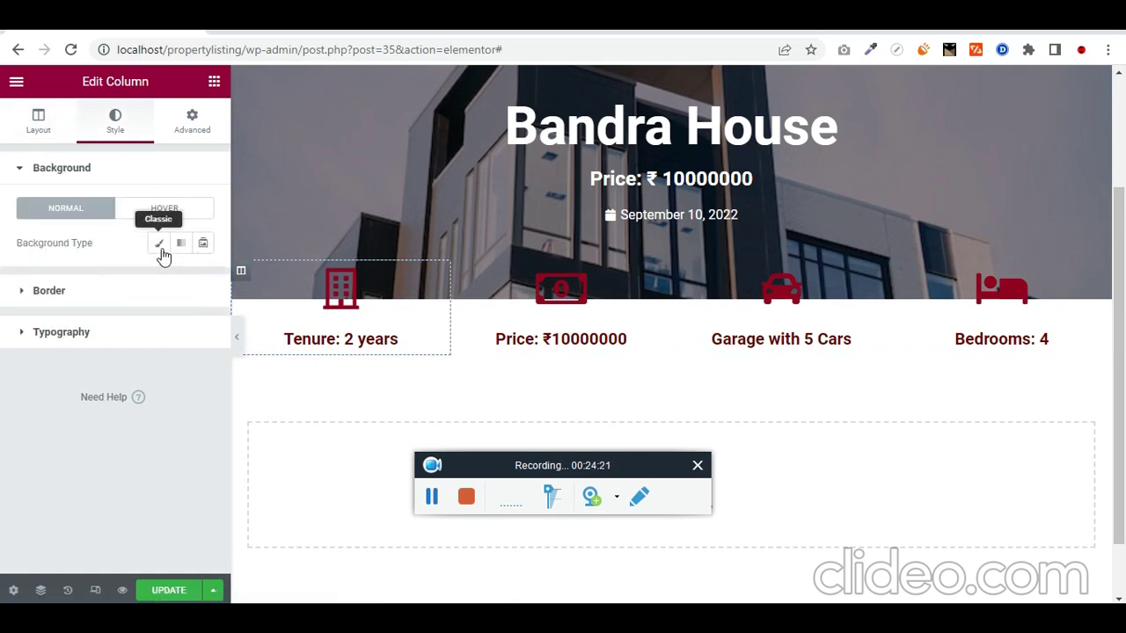
Step: Give the Tenure column a classic white background
{"action": "left_click", "coordinate": [160, 245]}
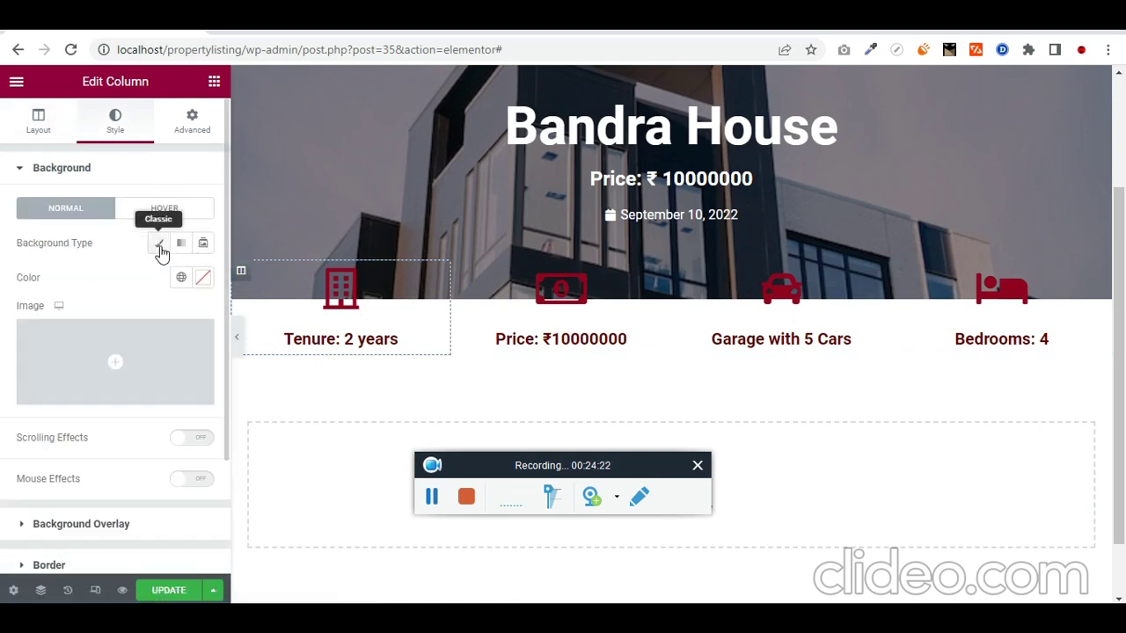
{"action": "left_click", "coordinate": [210, 286]}
{"action": "left_click_drag", "start_coordinate": [181, 382], "coordinate": [100, 304]}
{"action": "left_click", "coordinate": [272, 372]}
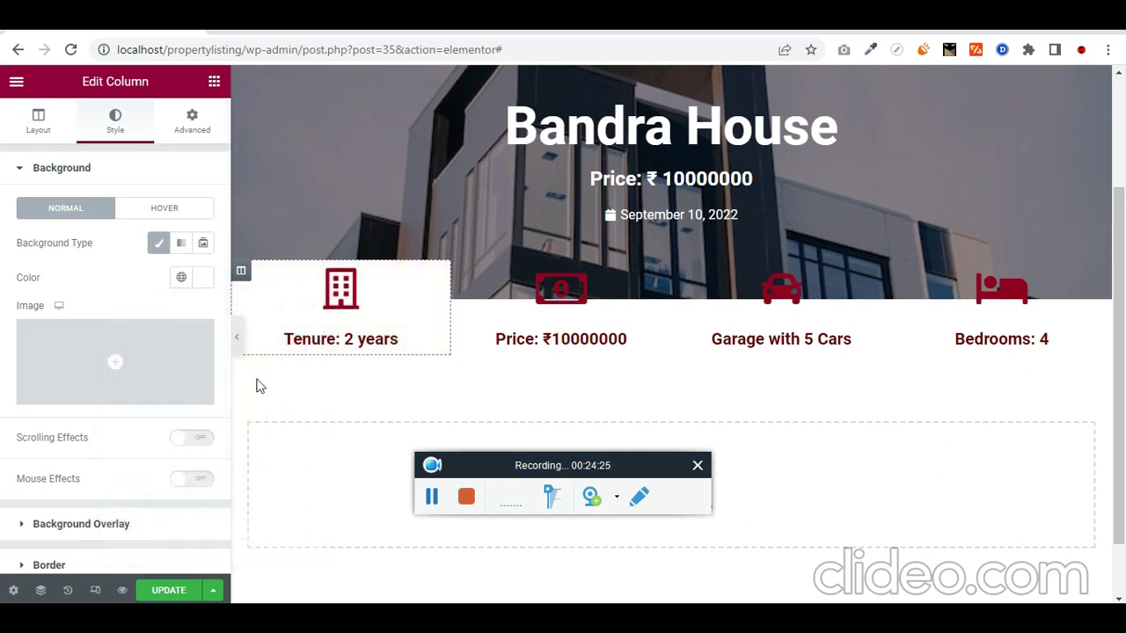
{"action": "left_click", "coordinate": [238, 343]}
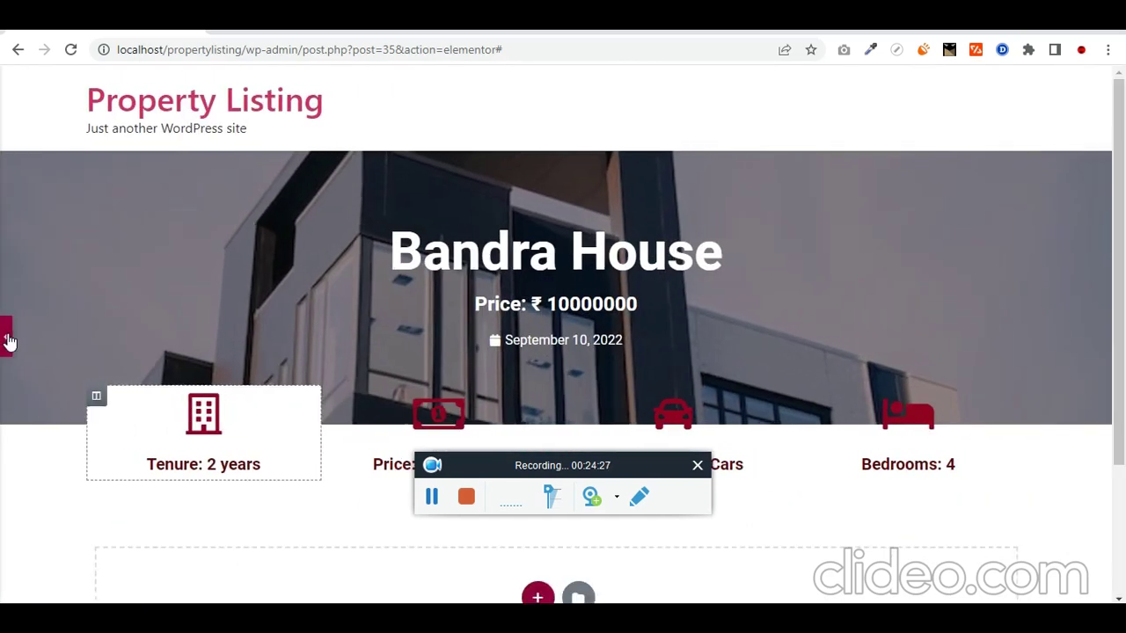
{"action": "left_click", "coordinate": [7, 339]}
{"action": "scroll", "coordinate": [284, 395], "scroll_direction": "down", "scroll_amount": 1}
{"action": "scroll", "coordinate": [281, 379], "scroll_direction": "down", "scroll_amount": 1}
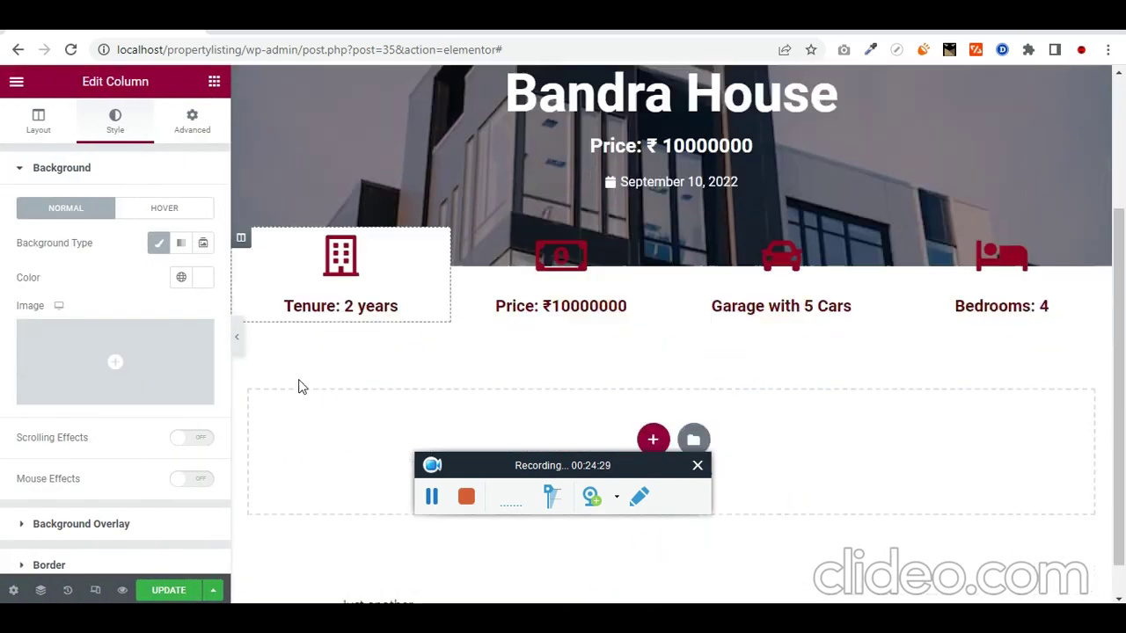
{"action": "scroll", "coordinate": [299, 387], "scroll_direction": "down", "scroll_amount": 1}
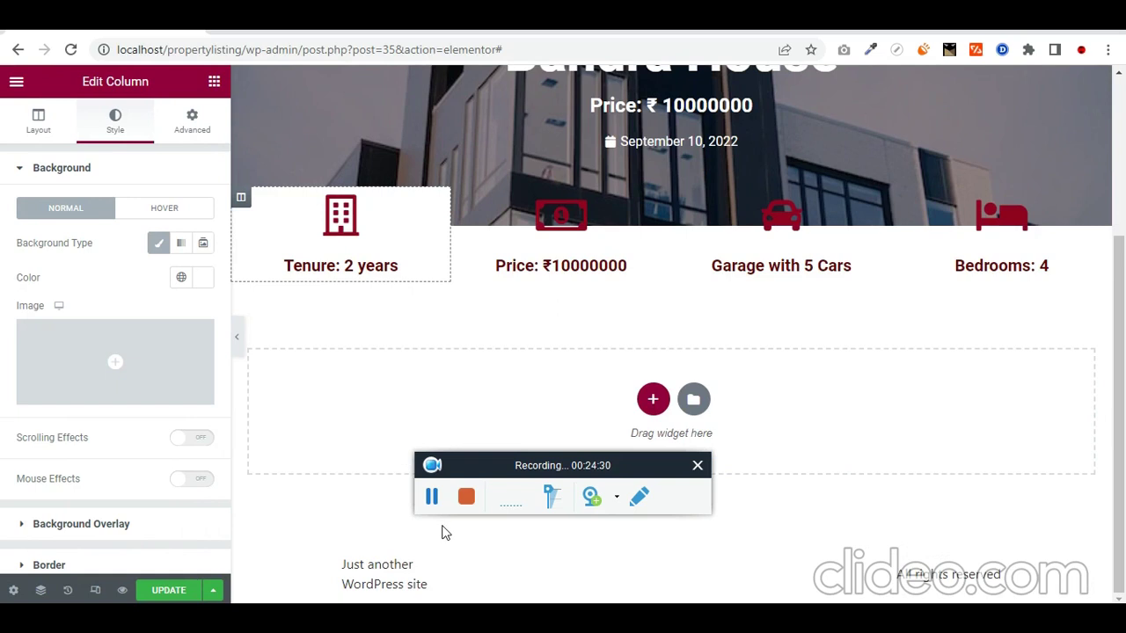
Step: Copy the Tenure column and paste its white style onto the Price, Garage and Bedrooms columns
{"action": "right_click", "coordinate": [242, 198]}
{"action": "left_click", "coordinate": [312, 302]}
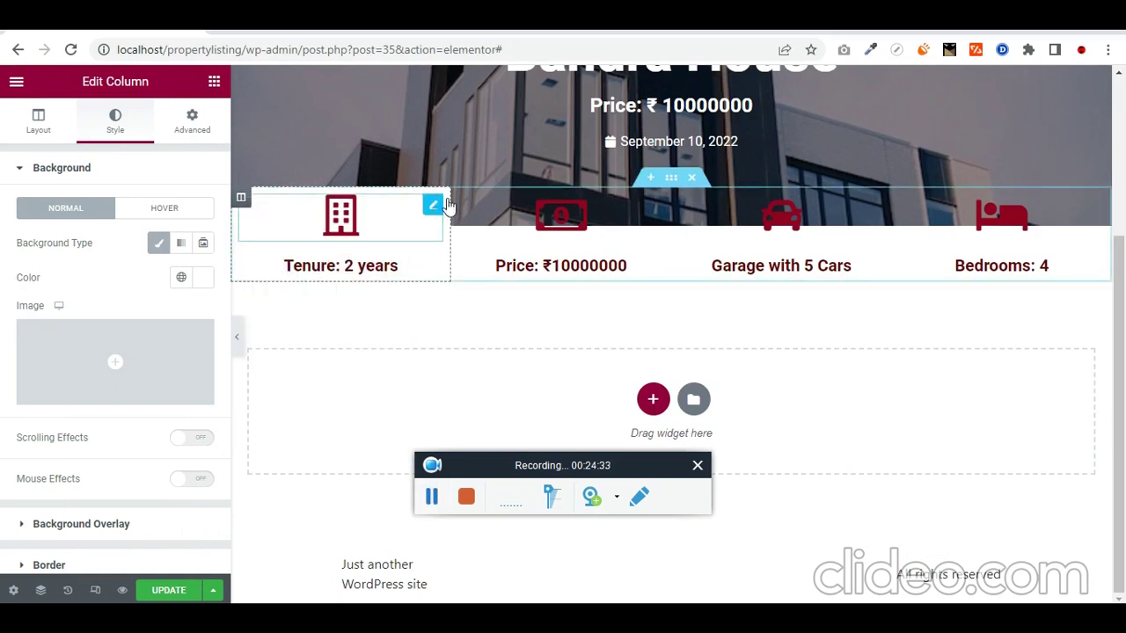
{"action": "right_click", "coordinate": [462, 202]}
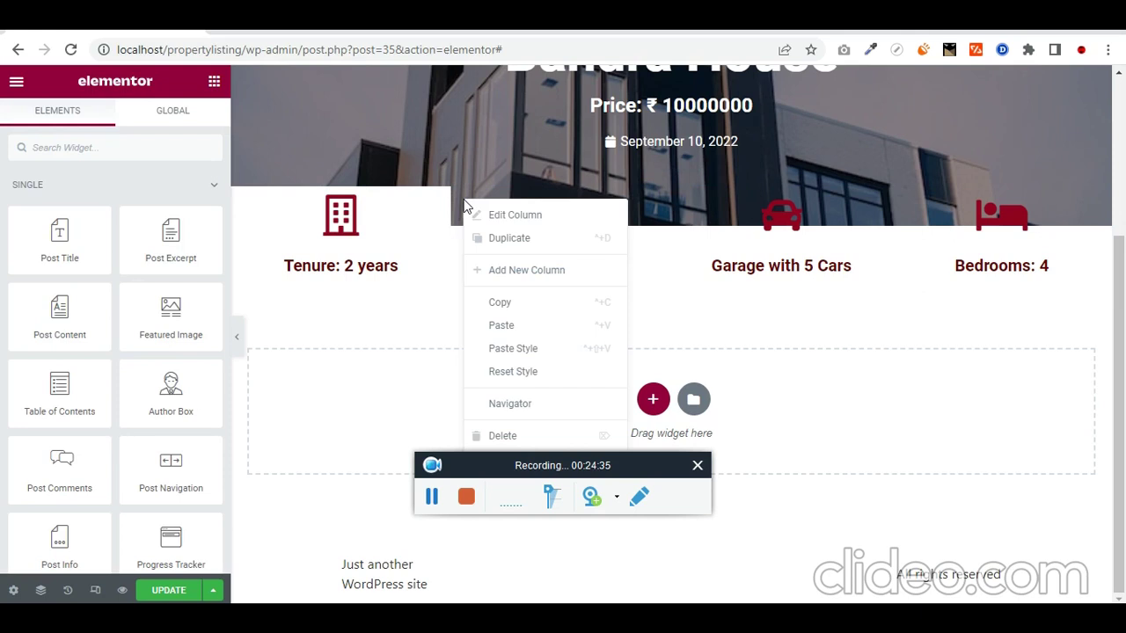
{"action": "left_click", "coordinate": [508, 349]}
{"action": "right_click", "coordinate": [682, 199]}
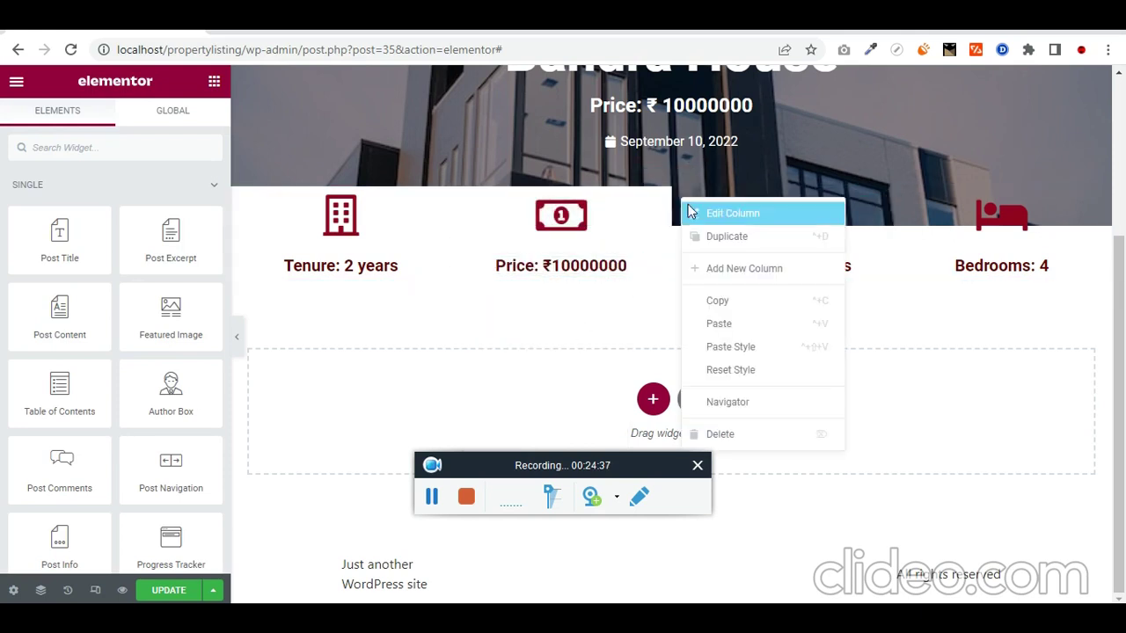
{"action": "left_click", "coordinate": [766, 347]}
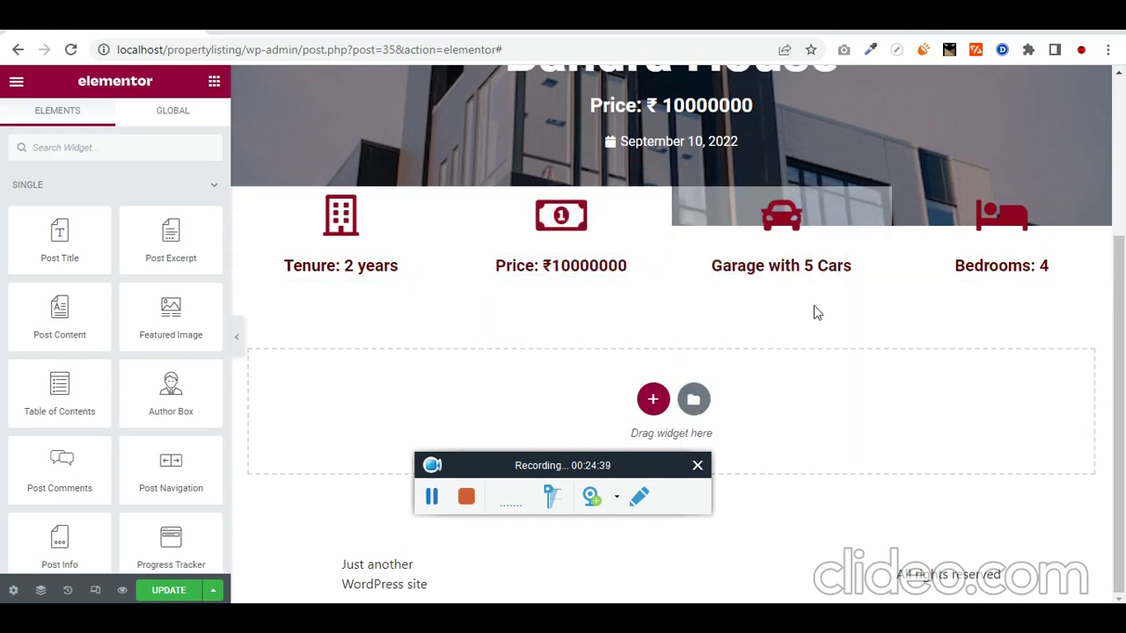
{"action": "right_click", "coordinate": [904, 199]}
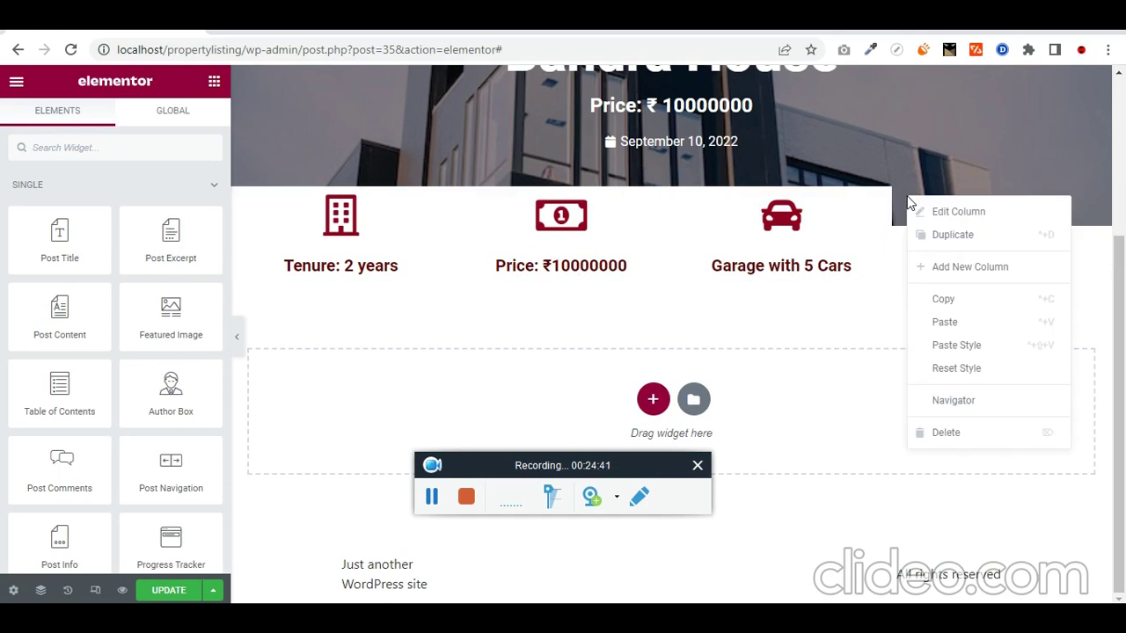
{"action": "left_click", "coordinate": [955, 347]}
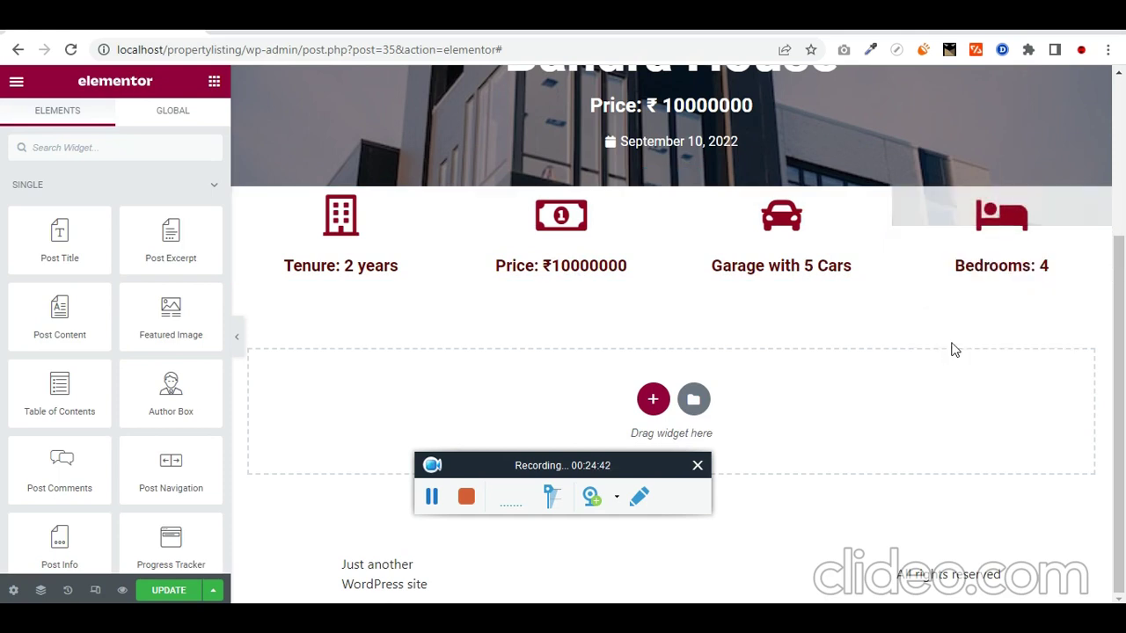
{"action": "left_click", "coordinate": [237, 343]}
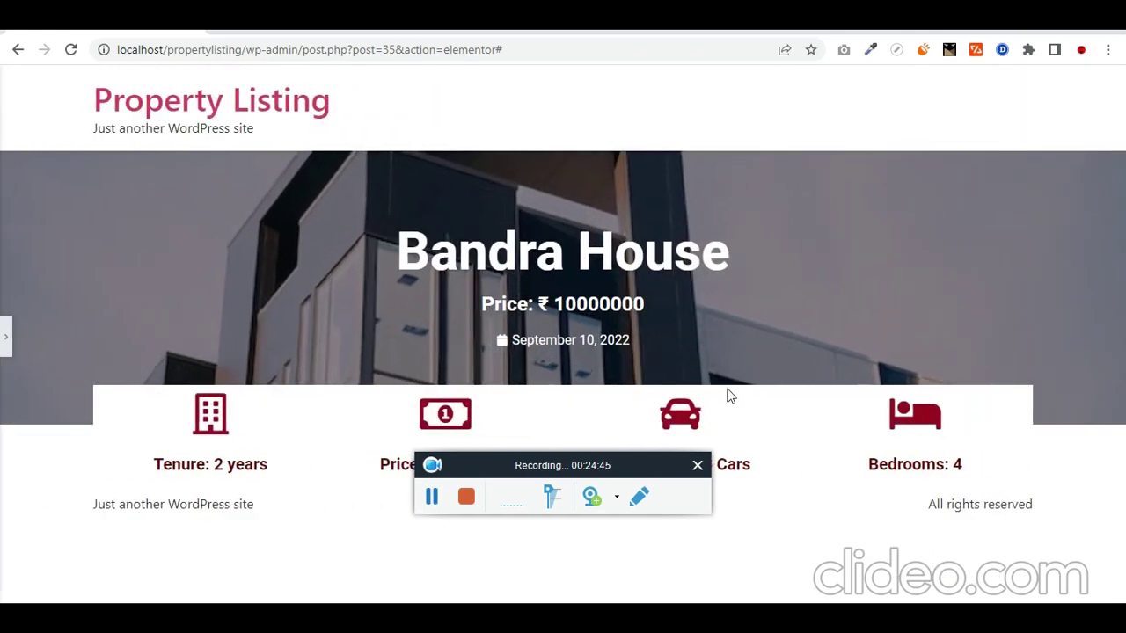
{"action": "left_click", "coordinate": [5, 332]}
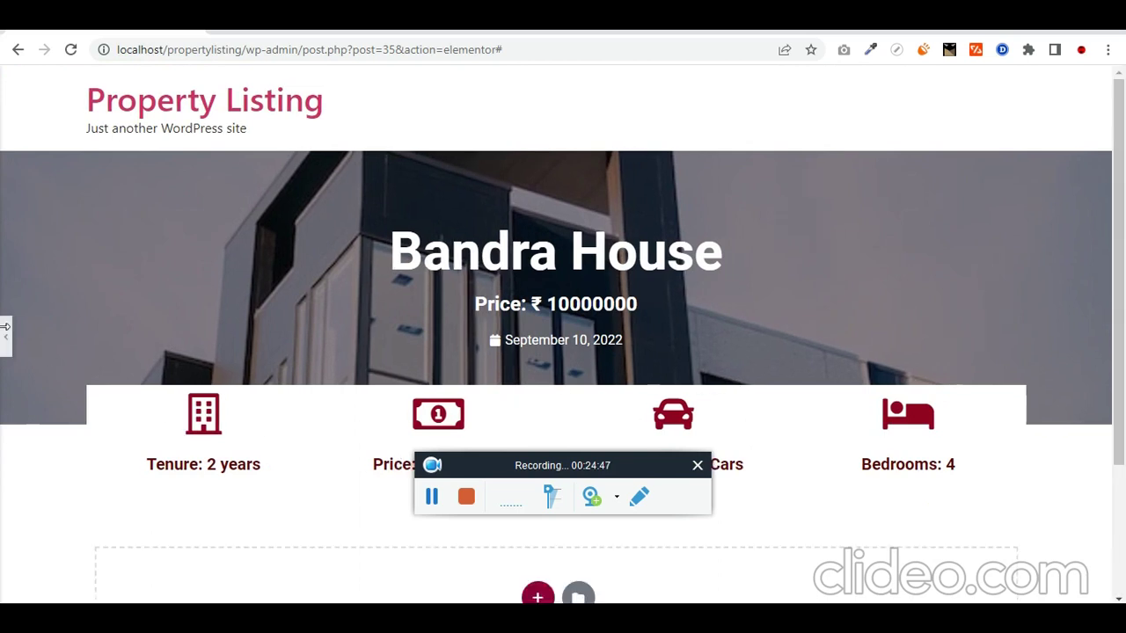
Step: Unlink the Tenure column's padding and set its top padding to 2 REM
{"action": "scroll", "coordinate": [699, 346], "scroll_direction": "down", "scroll_amount": 2}
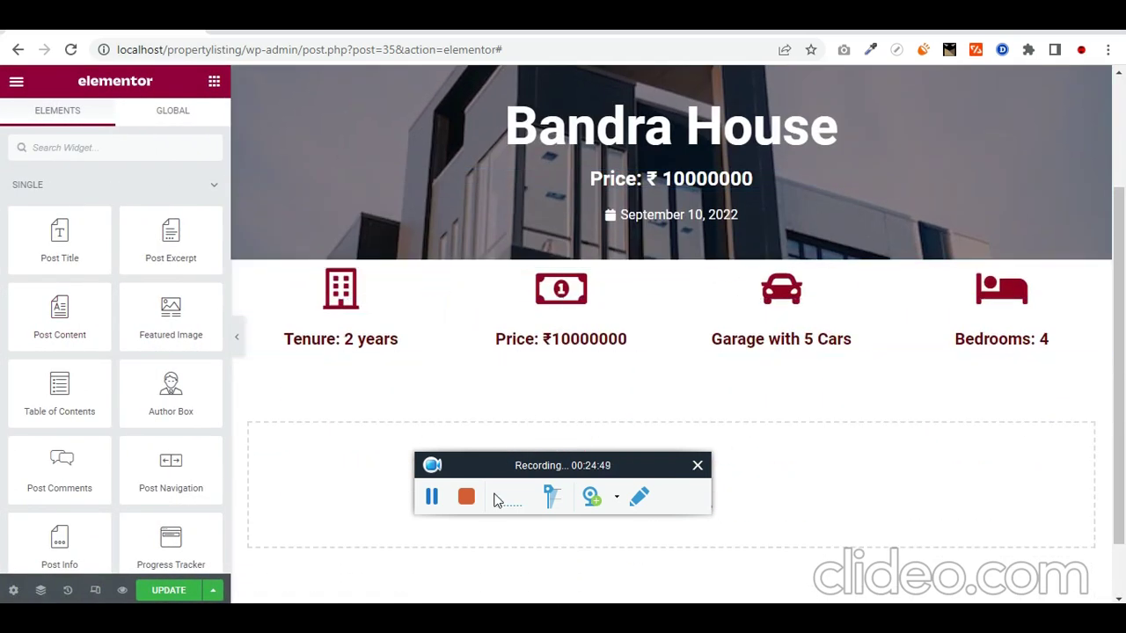
{"action": "left_click", "coordinate": [241, 270]}
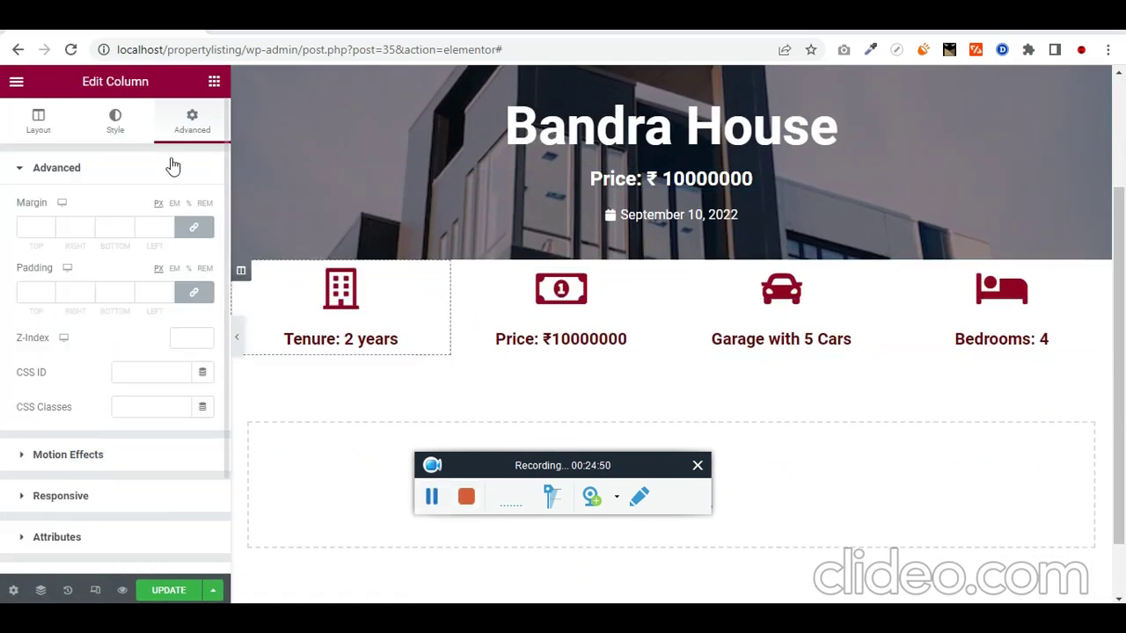
{"action": "left_click", "coordinate": [208, 272]}
{"action": "left_click", "coordinate": [195, 292]}
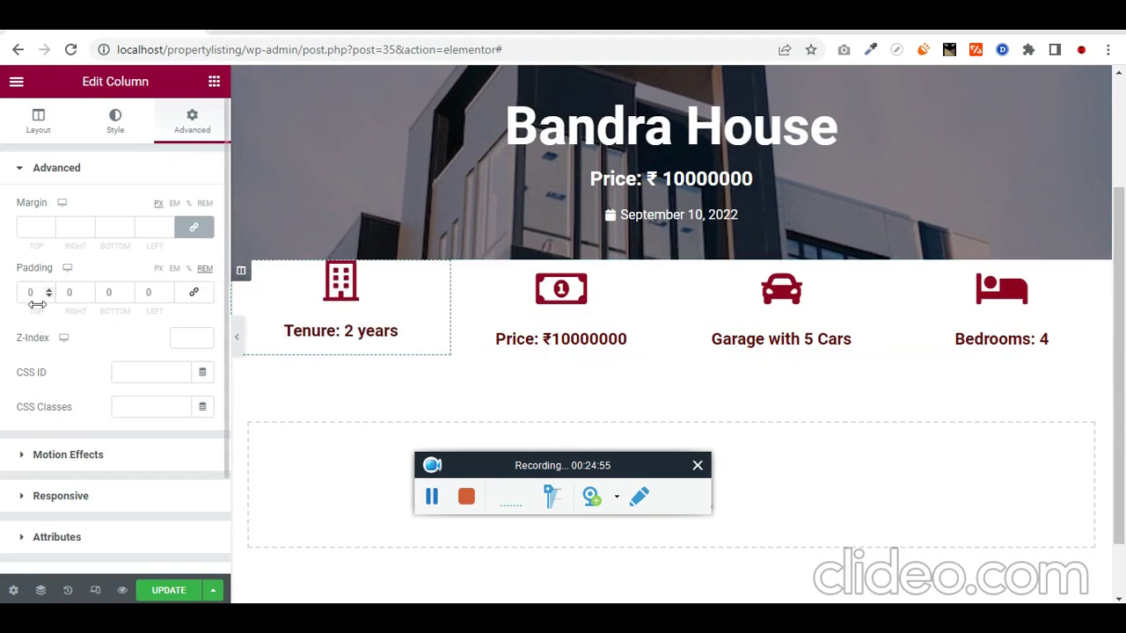
{"action": "type", "text": "2"}
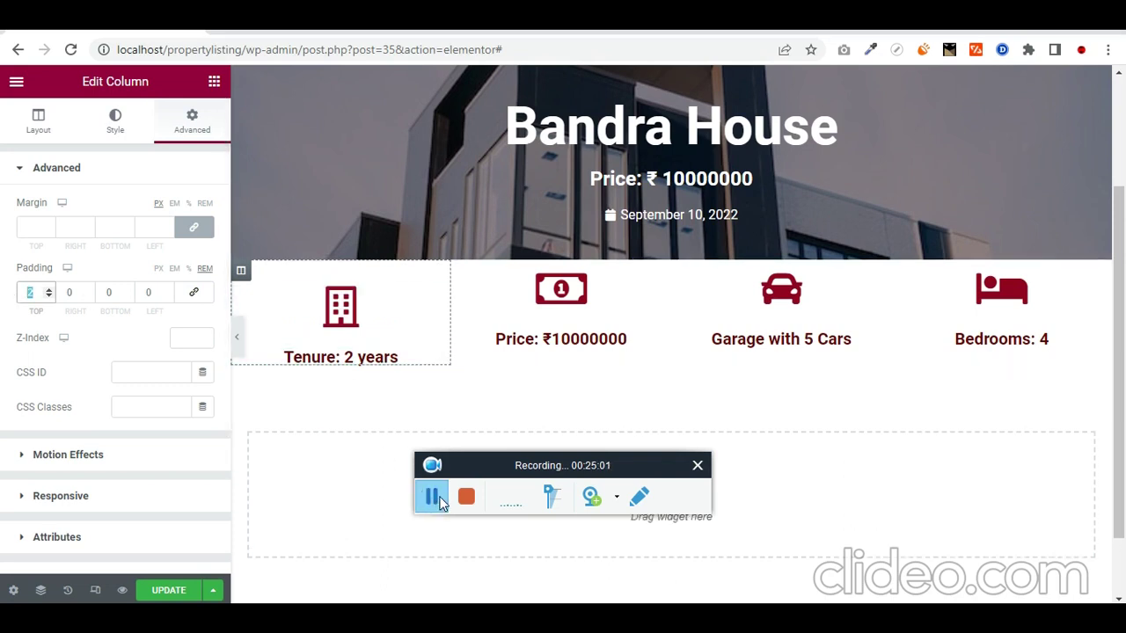
{"action": "left_click", "coordinate": [440, 499]}
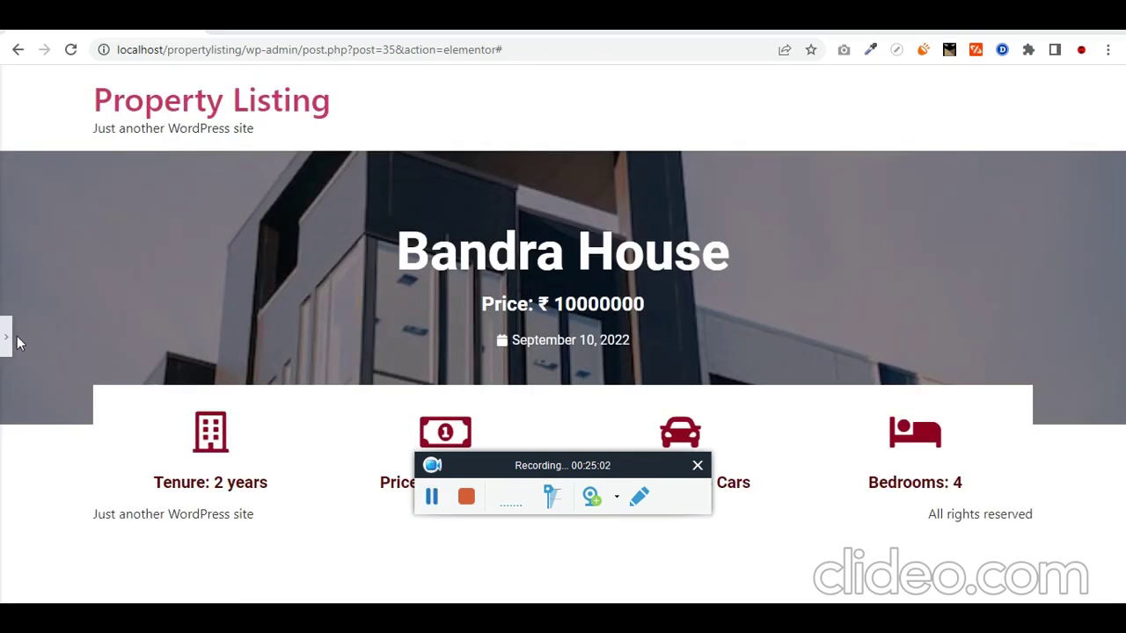
{"action": "left_click", "coordinate": [7, 343]}
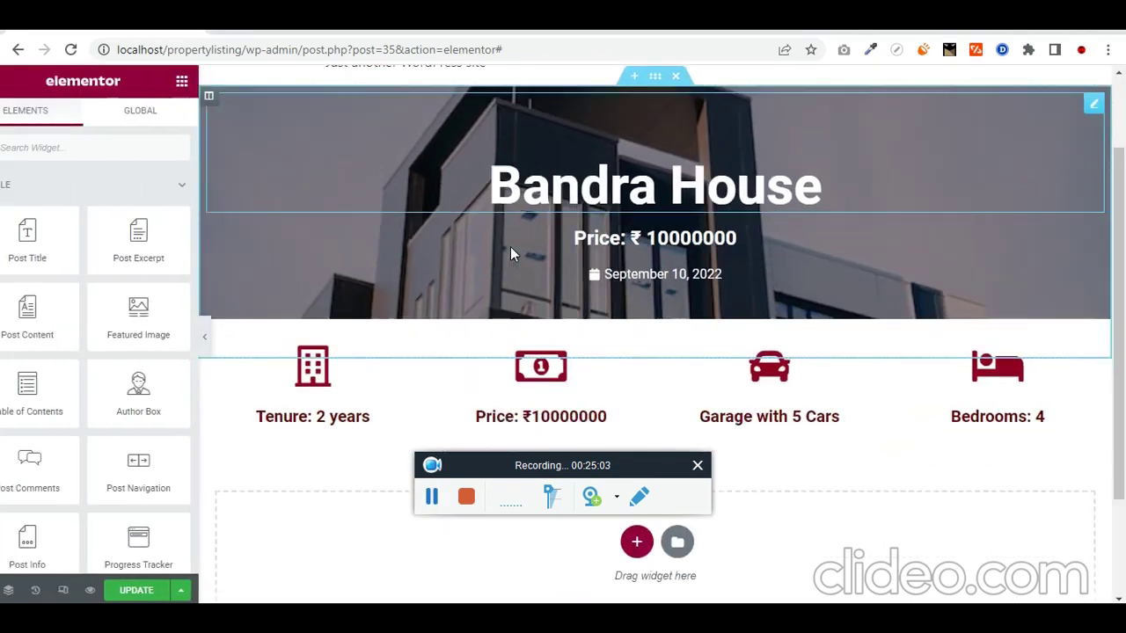
{"action": "scroll", "coordinate": [514, 249], "scroll_direction": "down", "scroll_amount": 3}
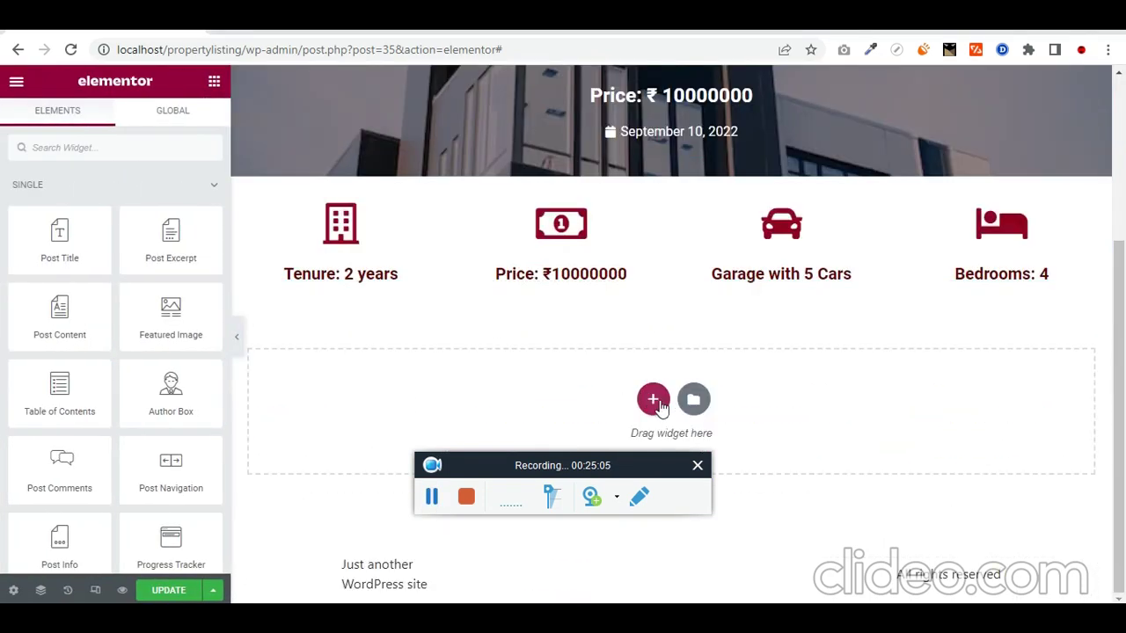
Step: Insert a 66/33 two-column section below the feature icons and select it
{"action": "left_click", "coordinate": [653, 399]}
{"action": "scroll", "coordinate": [782, 415], "scroll_direction": "down", "scroll_amount": 1}
{"action": "scroll", "coordinate": [783, 415], "scroll_direction": "down", "scroll_amount": 1}
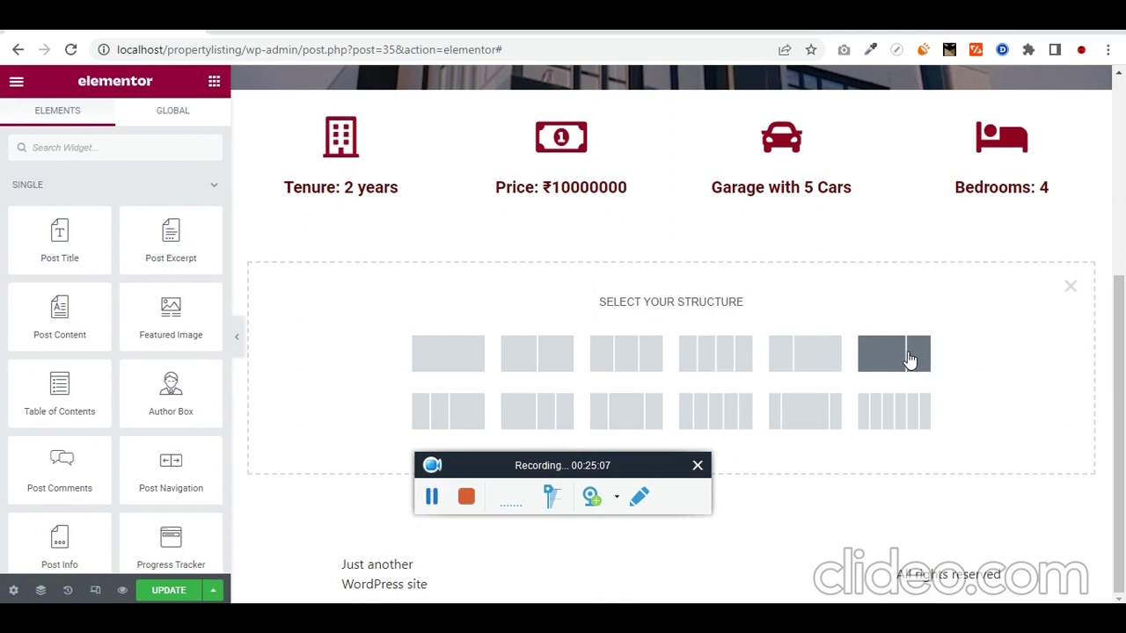
{"action": "left_click", "coordinate": [911, 359]}
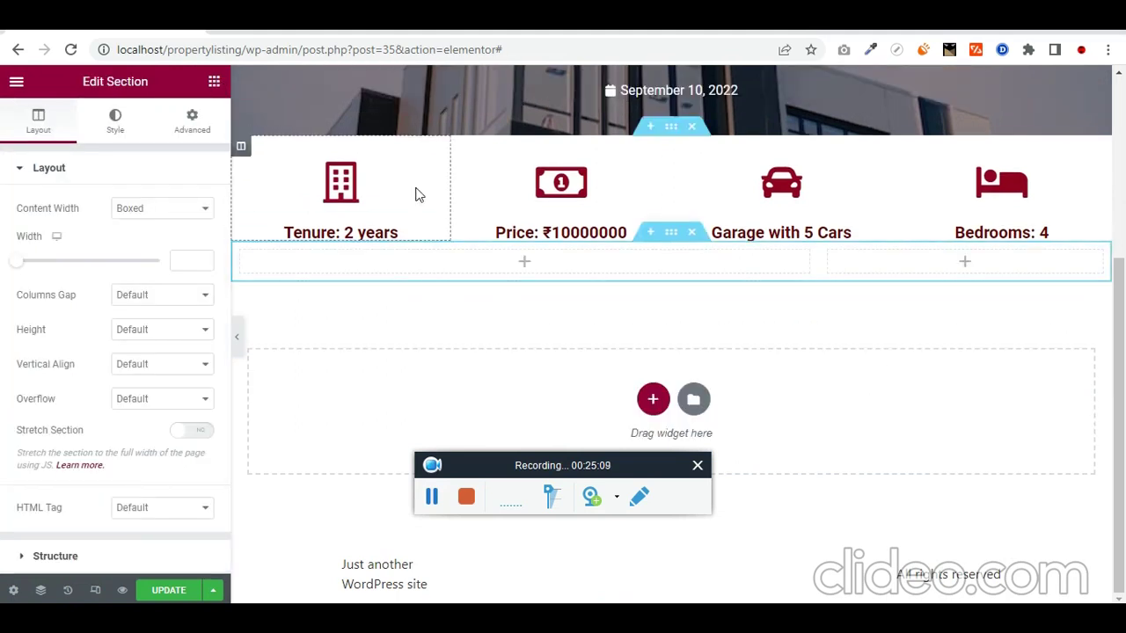
{"action": "left_click", "coordinate": [213, 83]}
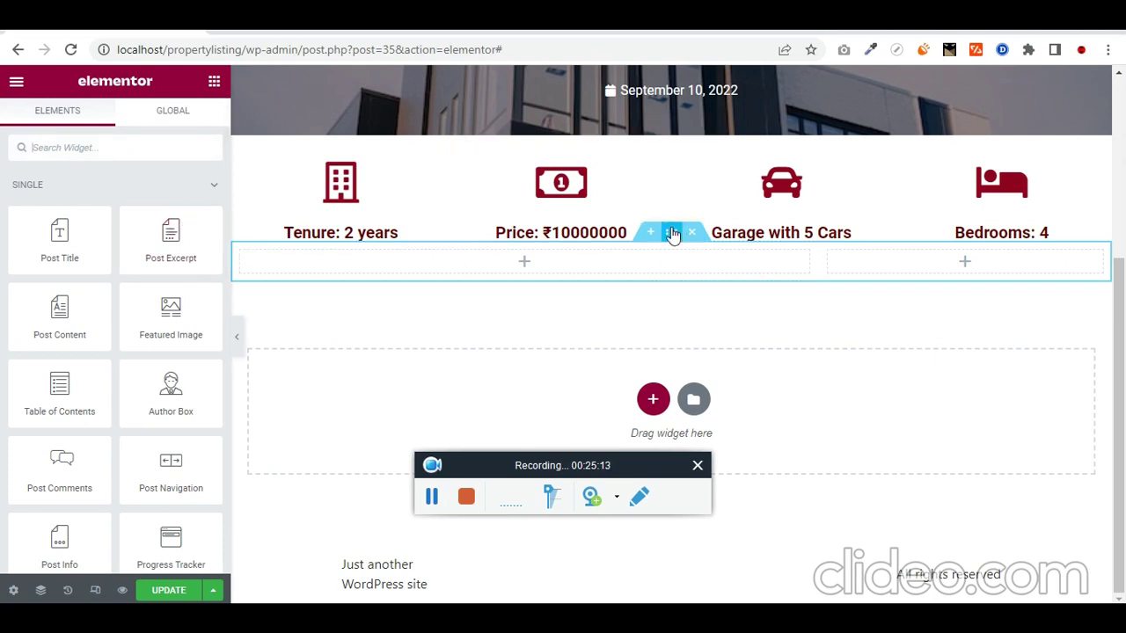
{"action": "left_click", "coordinate": [671, 233]}
Step: Unlink the new section's margins and set its top margin to 2 REM
{"action": "left_click", "coordinate": [202, 134]}
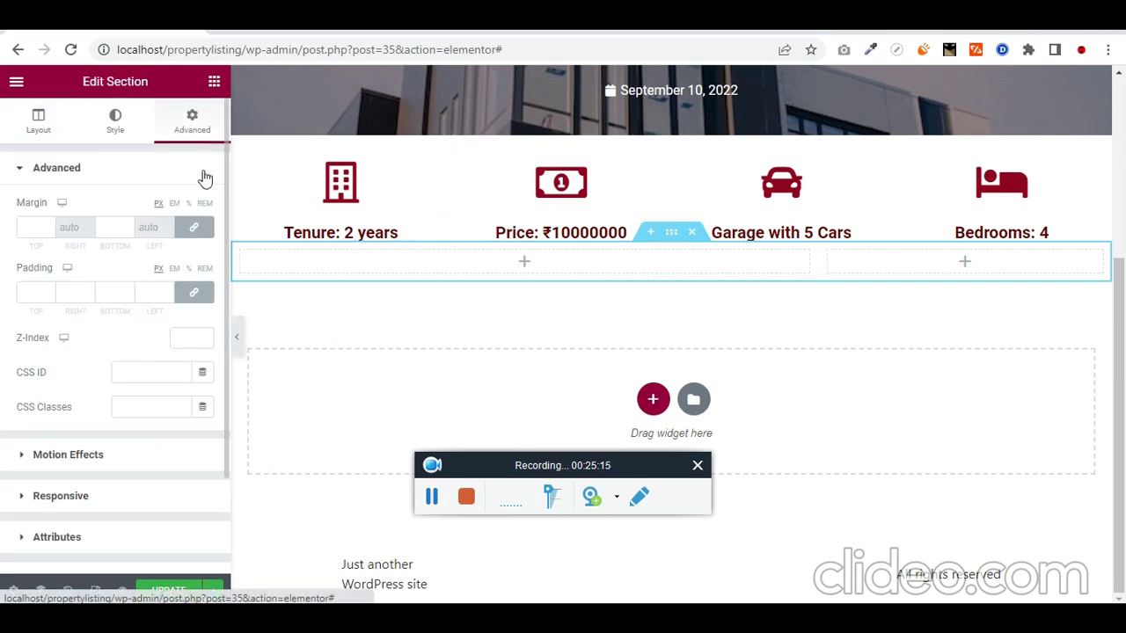
{"action": "left_click", "coordinate": [204, 203]}
{"action": "left_click", "coordinate": [194, 227]}
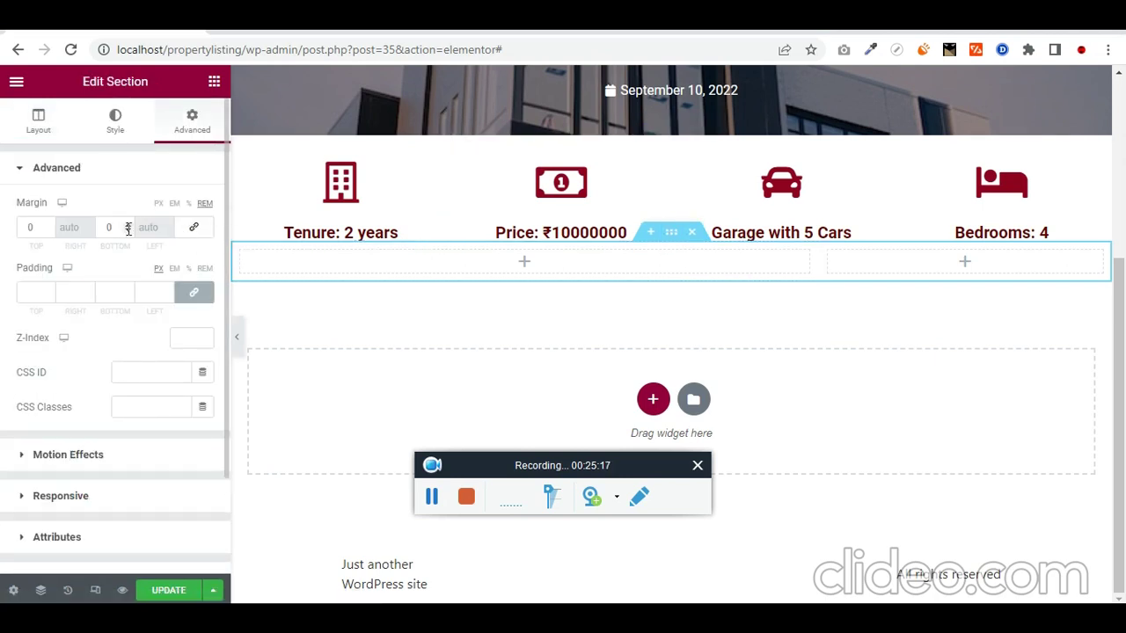
{"action": "left_click_drag", "start_coordinate": [41, 228], "coordinate": [13, 231]}
{"action": "type", "text": "2"}
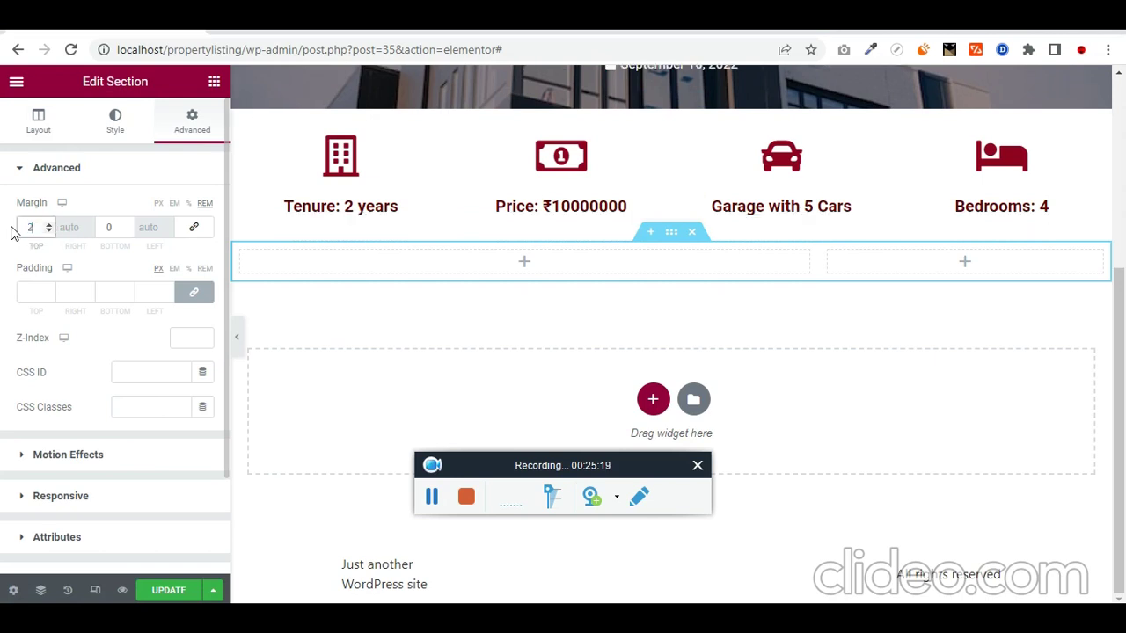
Step: Add a Google Maps widget to the right column using the ACF 'location' field, zoomed to 13
{"action": "left_click", "coordinate": [214, 81]}
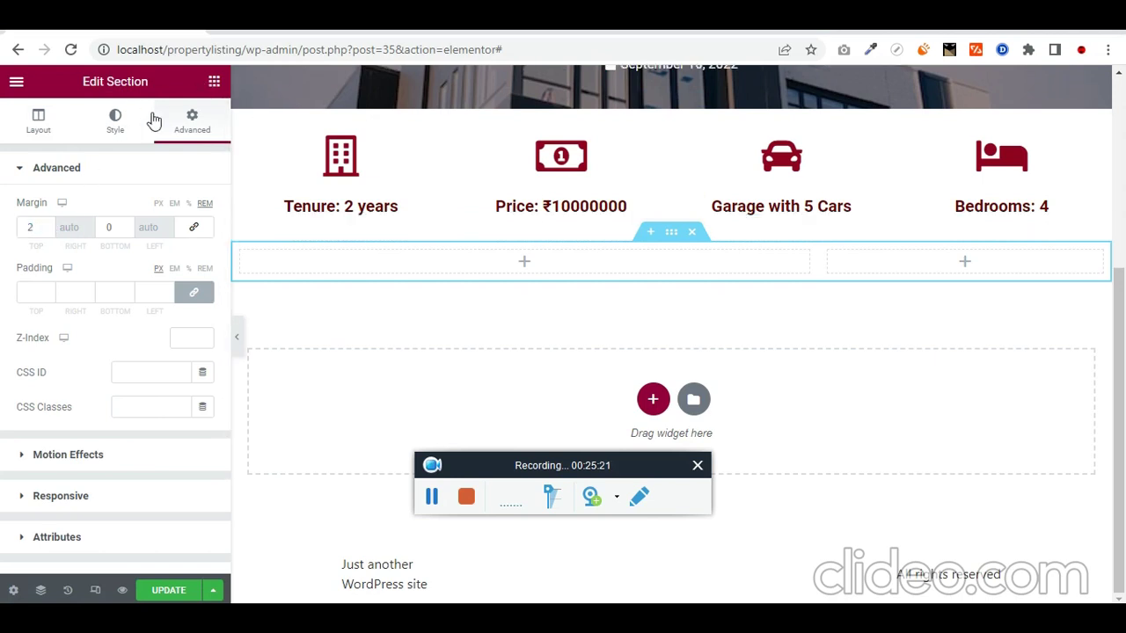
{"action": "type", "text": "map"}
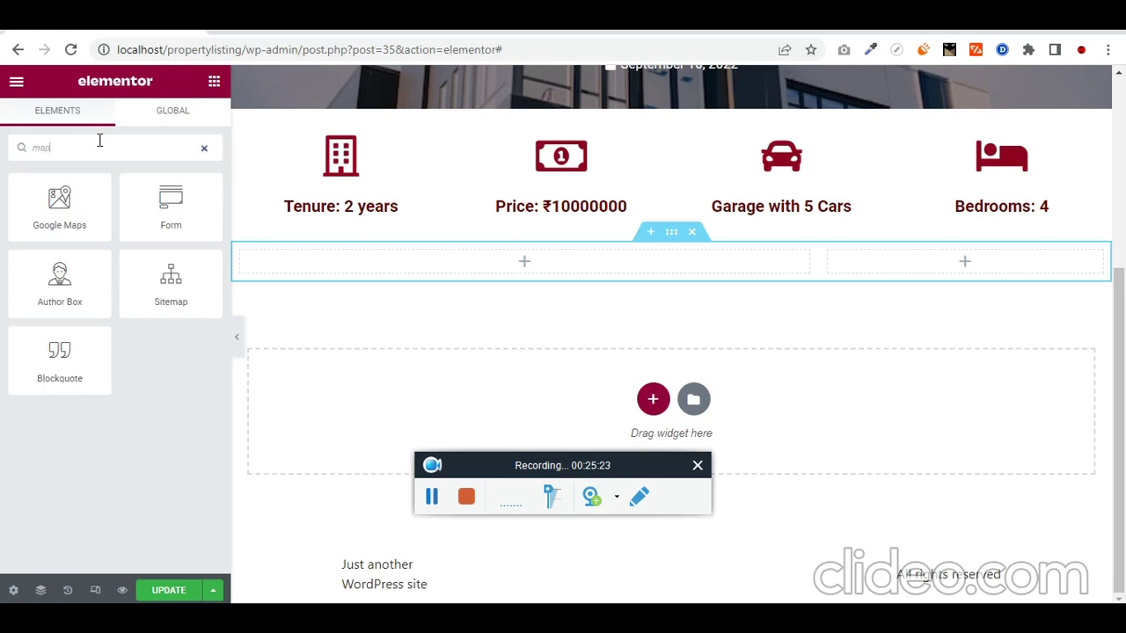
{"action": "left_click_drag", "start_coordinate": [59, 204], "coordinate": [988, 256]}
{"action": "left_click", "coordinate": [203, 229]}
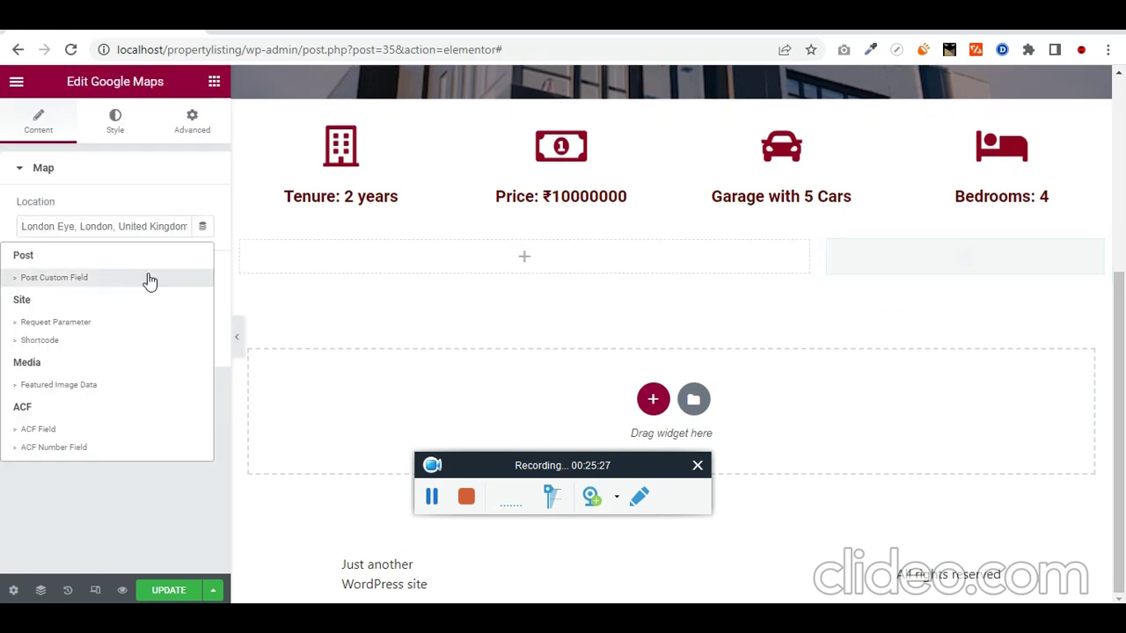
{"action": "left_click", "coordinate": [121, 431]}
{"action": "left_click", "coordinate": [30, 226]}
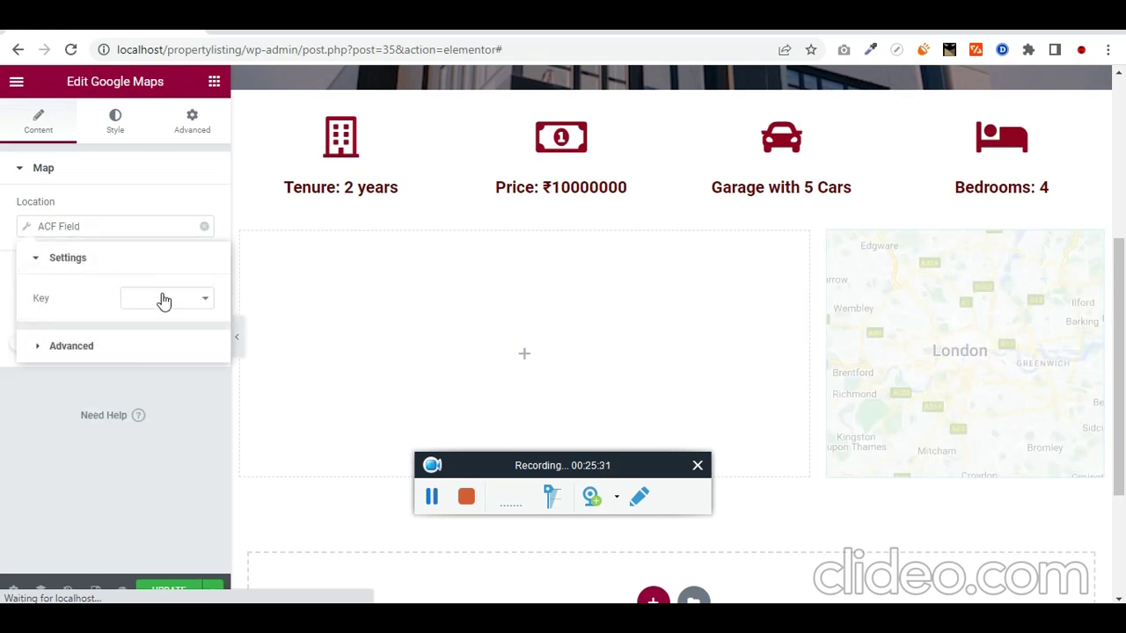
{"action": "left_click", "coordinate": [164, 301]}
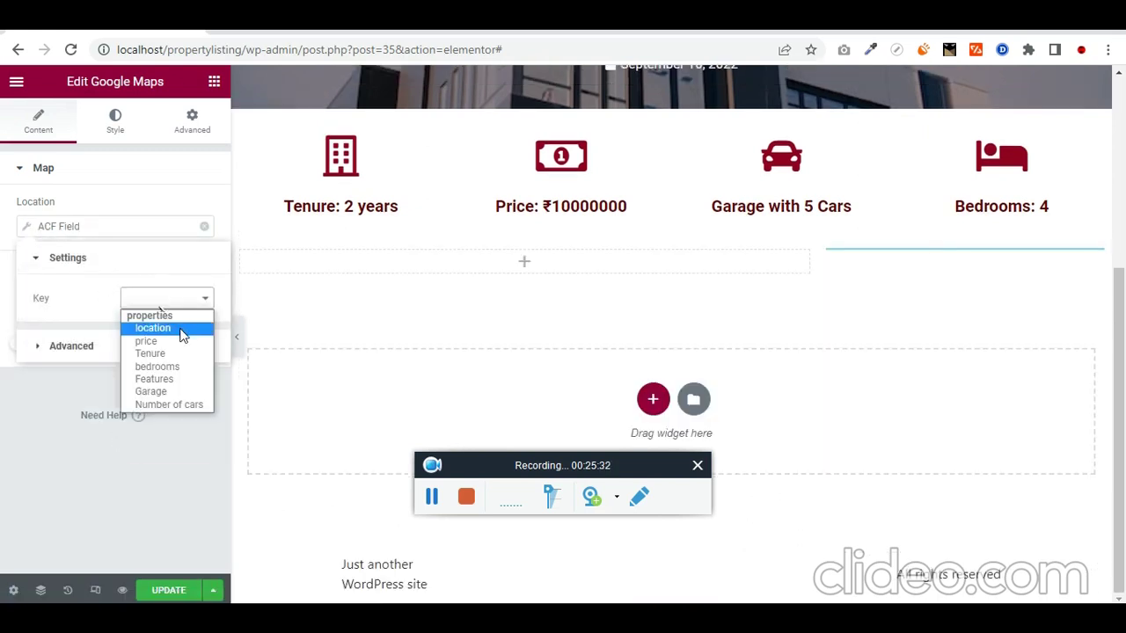
{"action": "left_click", "coordinate": [185, 330]}
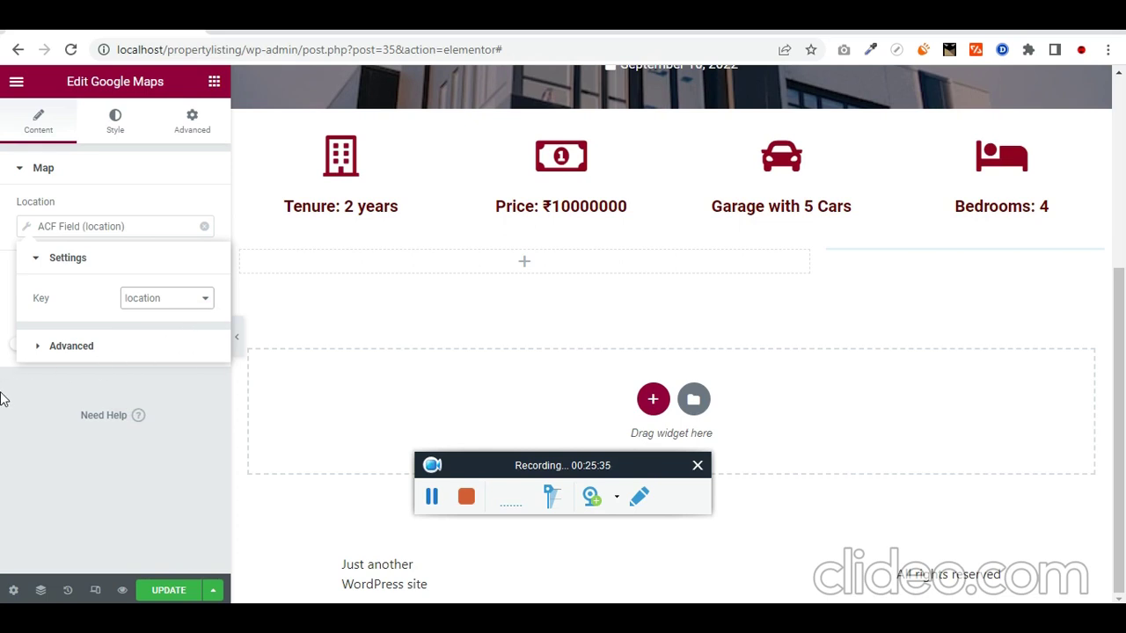
{"action": "left_click", "coordinate": [2, 435]}
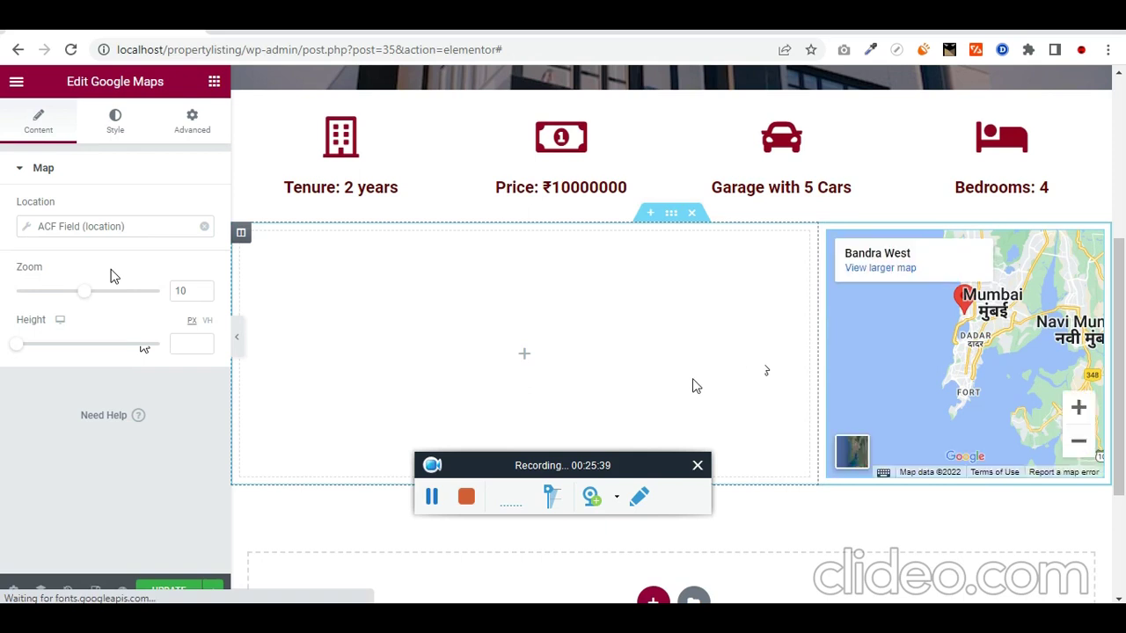
{"action": "left_click_drag", "start_coordinate": [86, 296], "coordinate": [102, 297]}
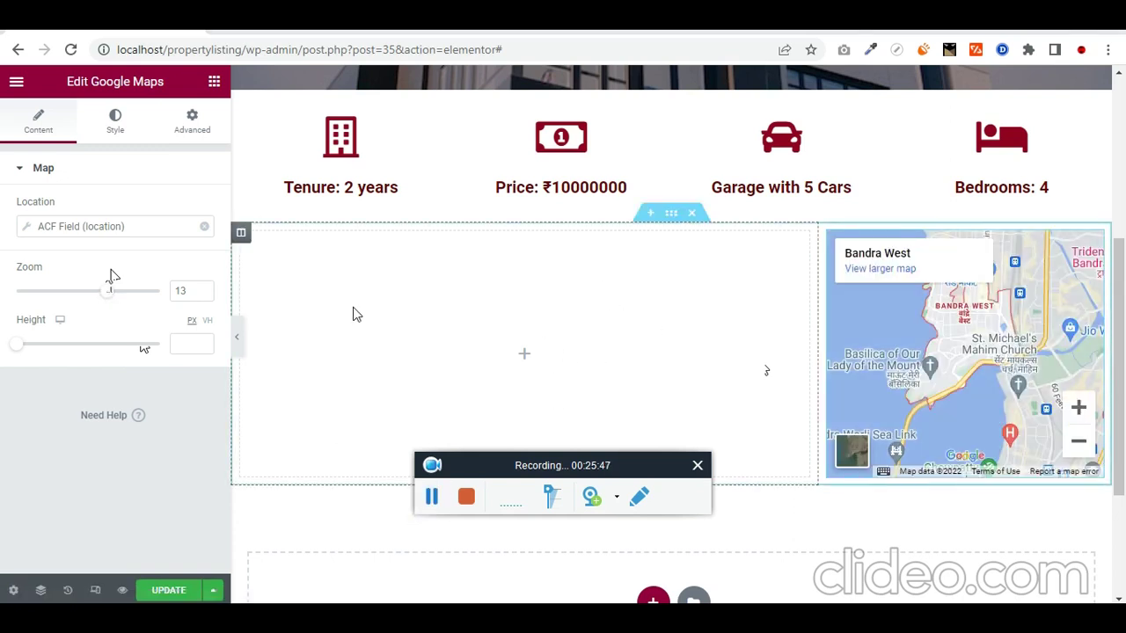
{"action": "left_click", "coordinate": [214, 81]}
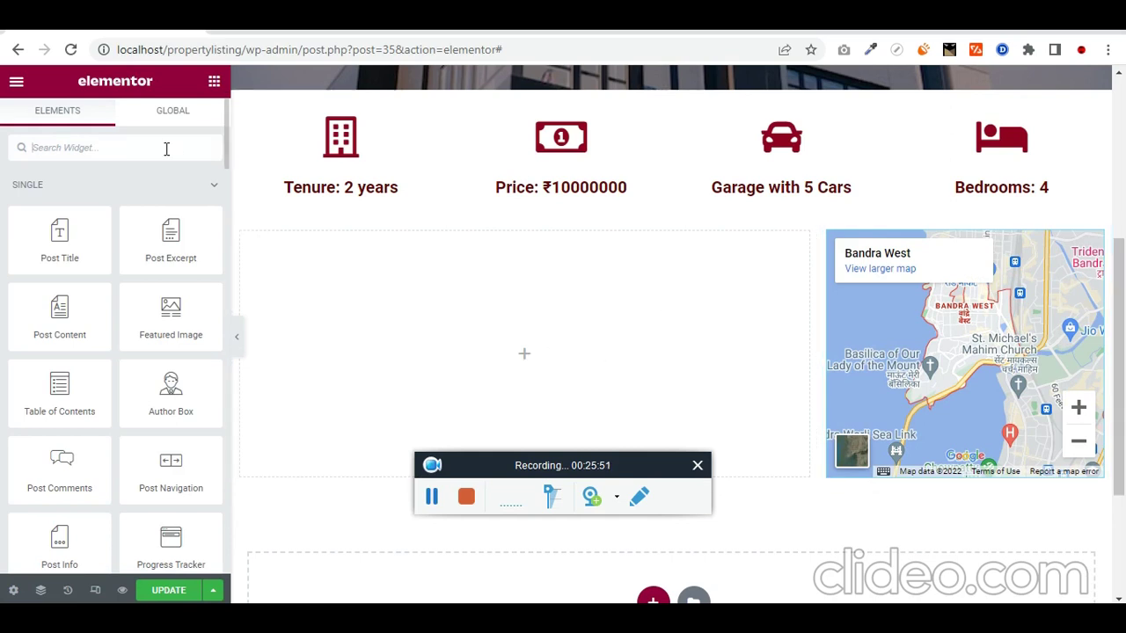
Step: Add an Image Carousel to the left column fed by the ACF 'gallery' field
{"action": "type", "text": "p"}
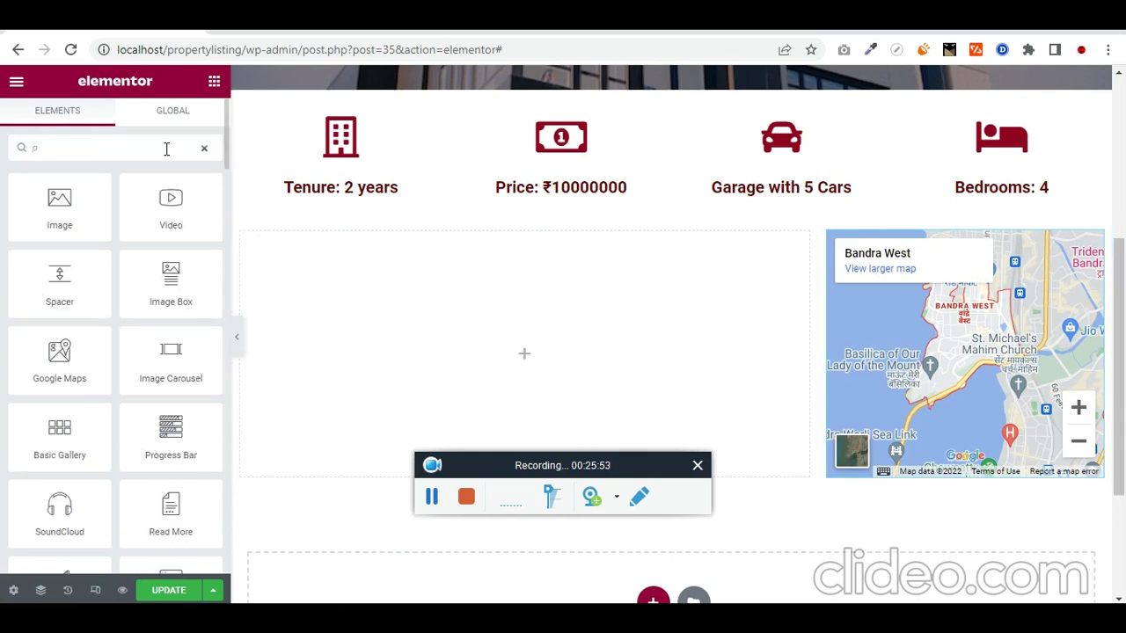
{"action": "key", "text": "BackSpace"}
{"action": "type", "text": "car"}
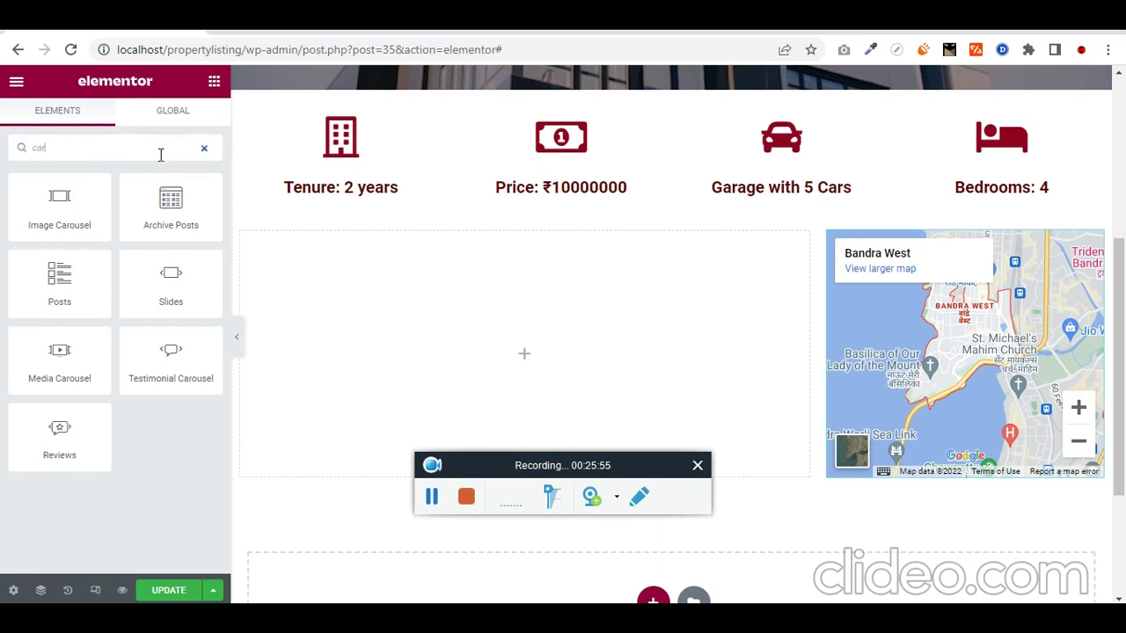
{"action": "left_click_drag", "start_coordinate": [59, 207], "coordinate": [570, 363]}
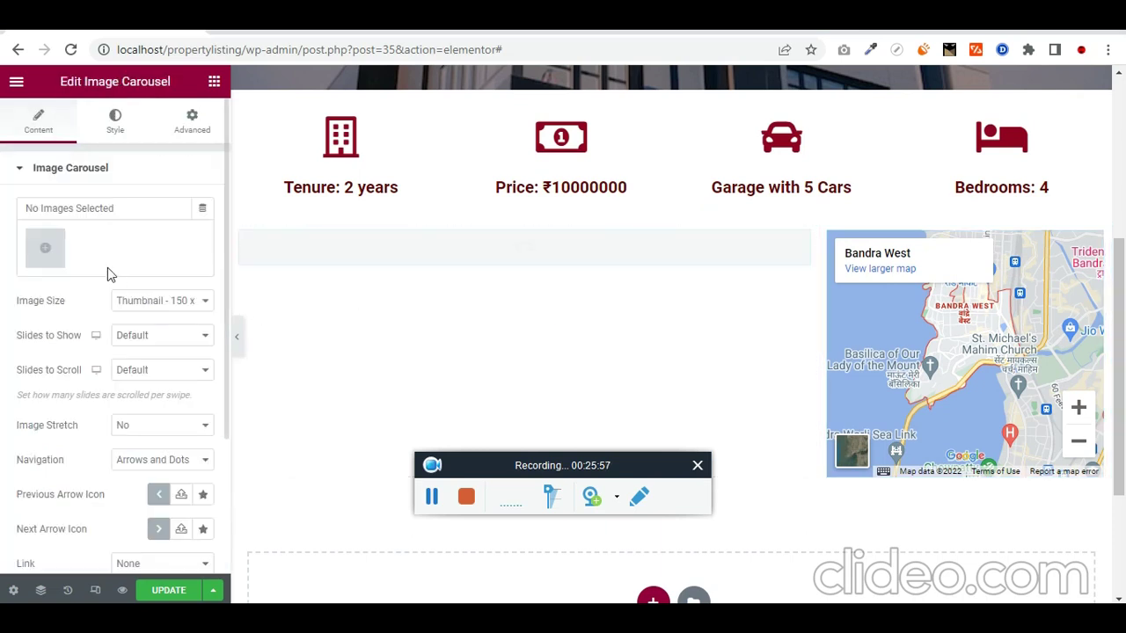
{"action": "left_click", "coordinate": [201, 210]}
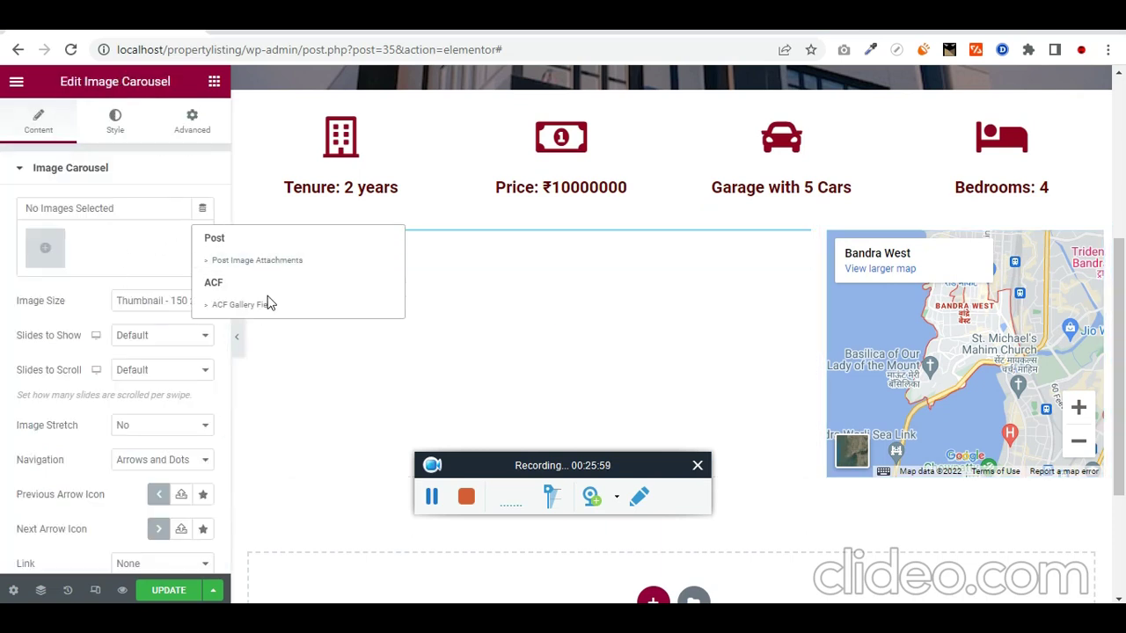
{"action": "left_click", "coordinate": [240, 304]}
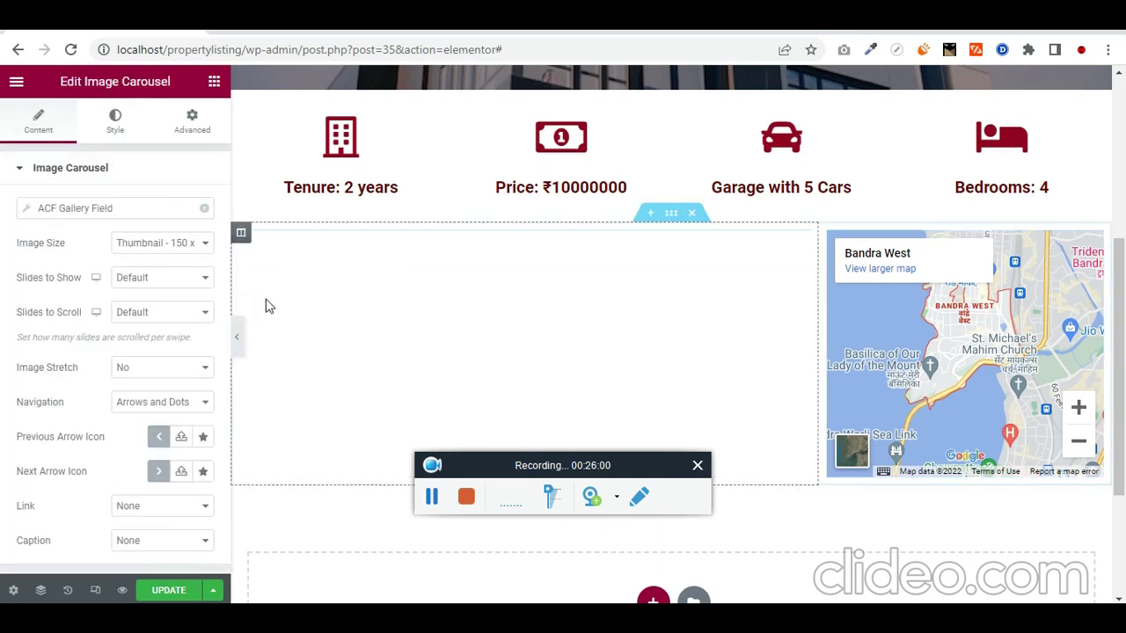
{"action": "left_click", "coordinate": [32, 208]}
{"action": "left_click", "coordinate": [196, 280]}
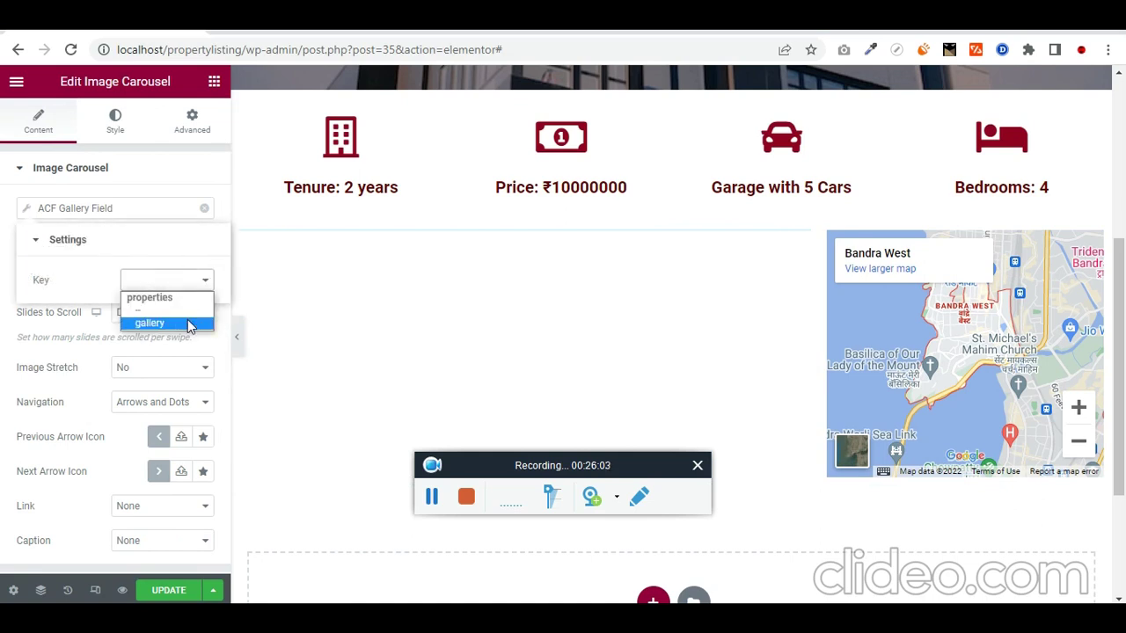
{"action": "left_click", "coordinate": [188, 324]}
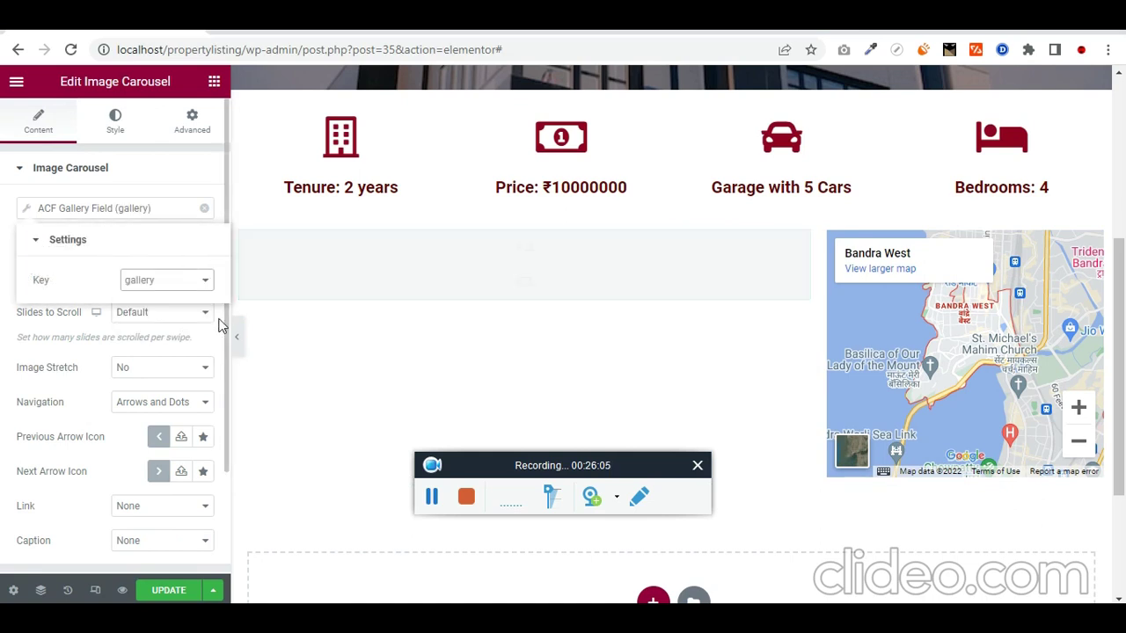
{"action": "left_click", "coordinate": [218, 325]}
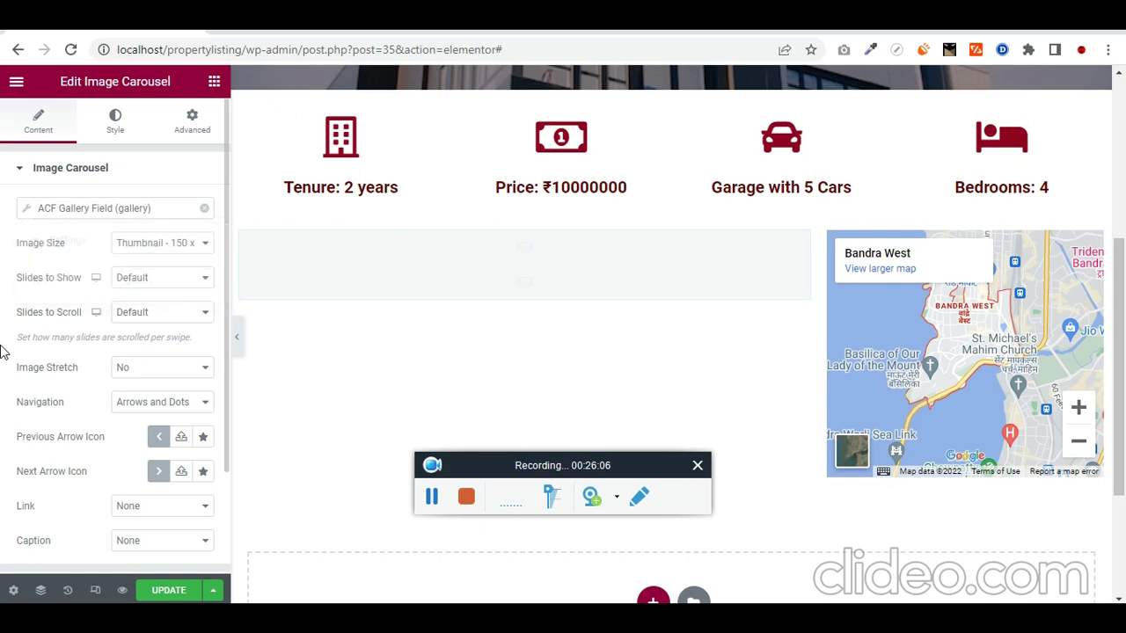
Step: Set the carousel to show 2 slides at Medium 300 x 300 image size
{"action": "left_click", "coordinate": [161, 278]}
{"action": "left_click", "coordinate": [170, 307]}
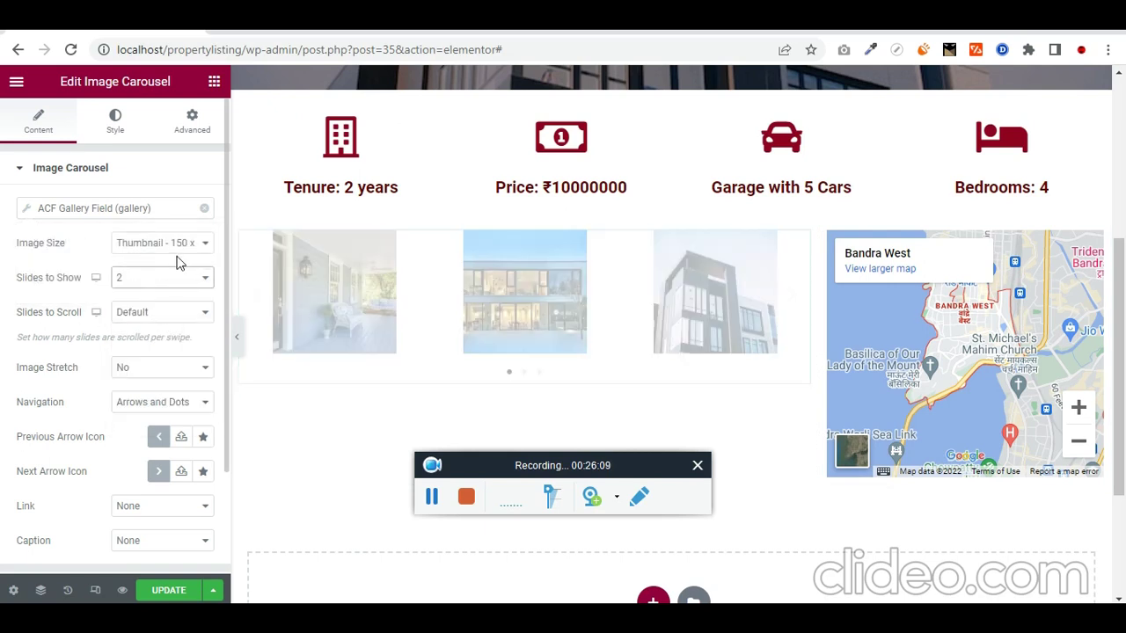
{"action": "left_click", "coordinate": [182, 254]}
{"action": "left_click", "coordinate": [181, 279]}
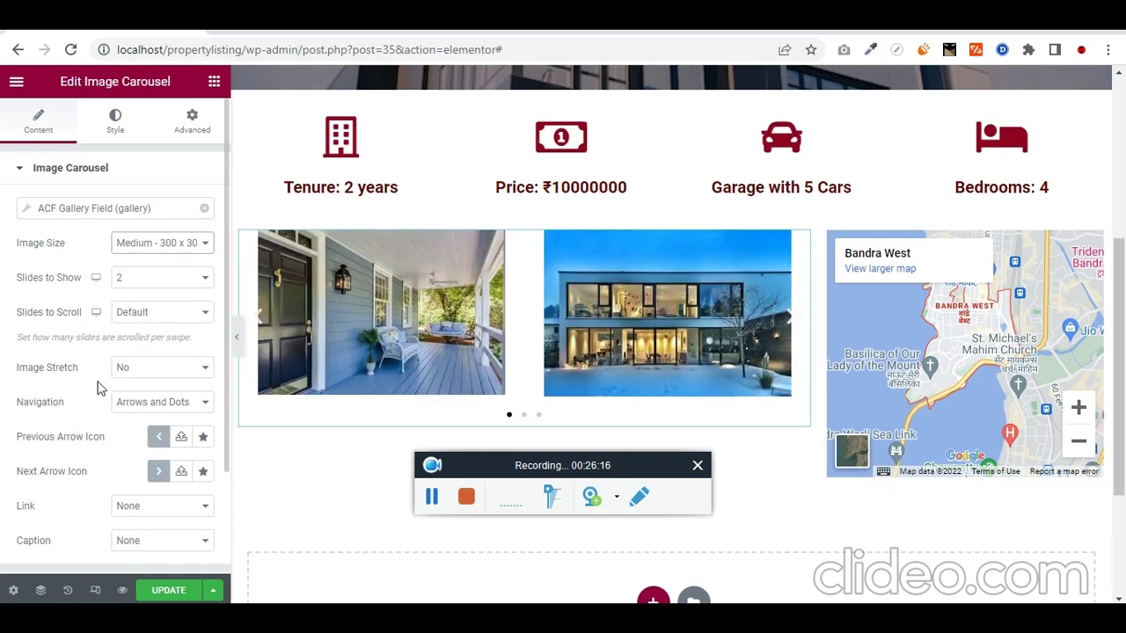
{"action": "left_click", "coordinate": [148, 376]}
Step: Stretch the carousel images and use Arrows and Dots navigation with no links or captions
{"action": "left_click", "coordinate": [155, 397]}
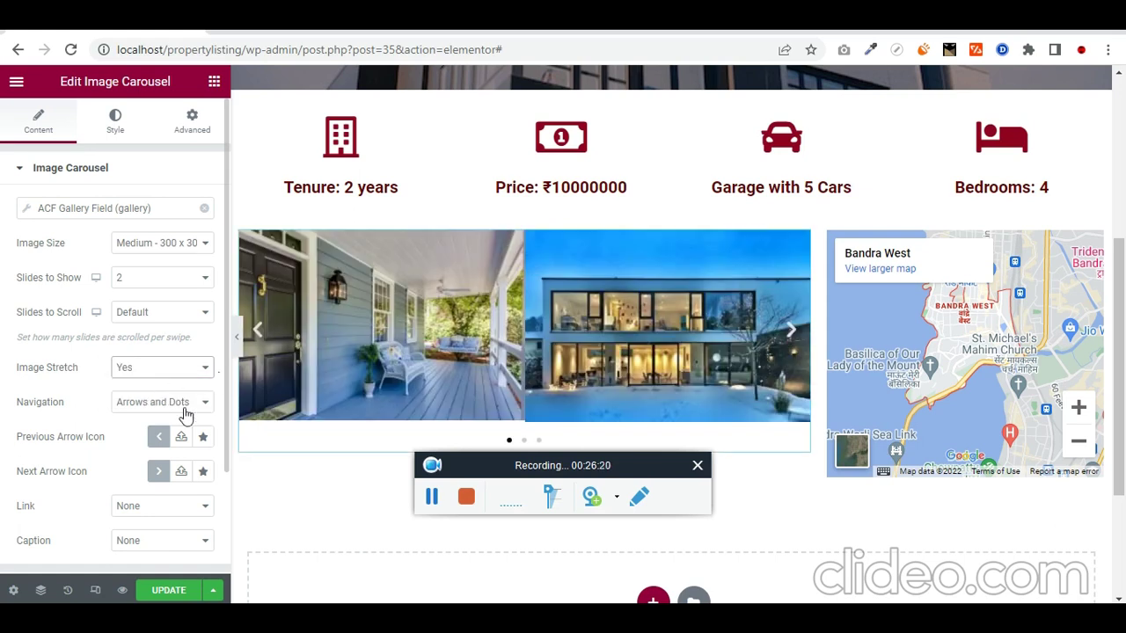
{"action": "scroll", "coordinate": [95, 437], "scroll_direction": "down", "scroll_amount": 1}
{"action": "left_click", "coordinate": [188, 322]}
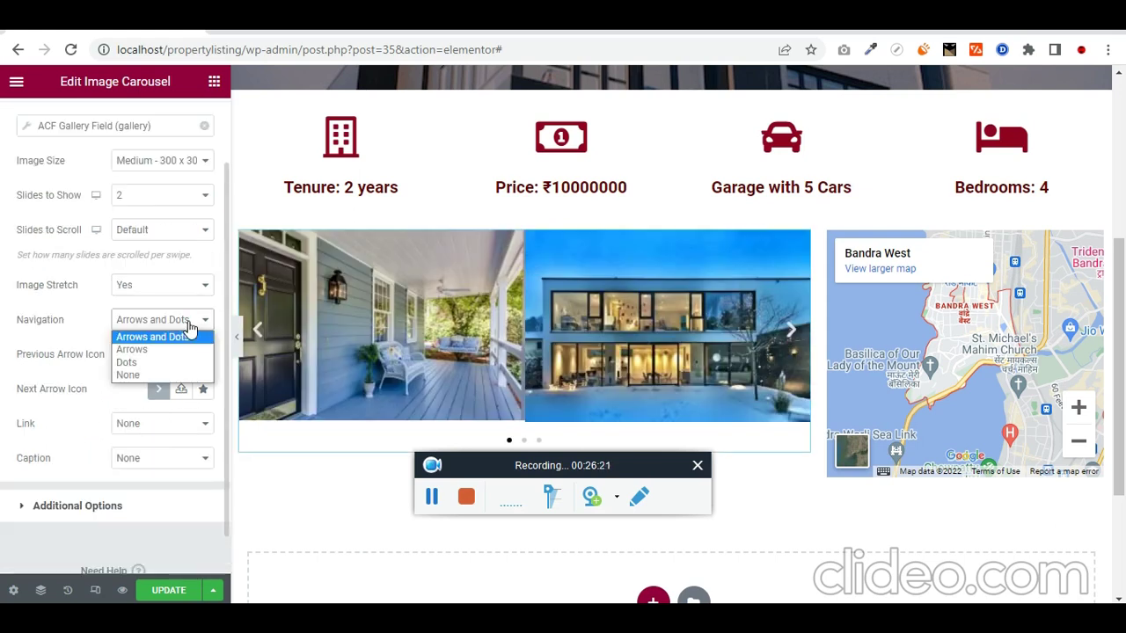
{"action": "left_click", "coordinate": [189, 330]}
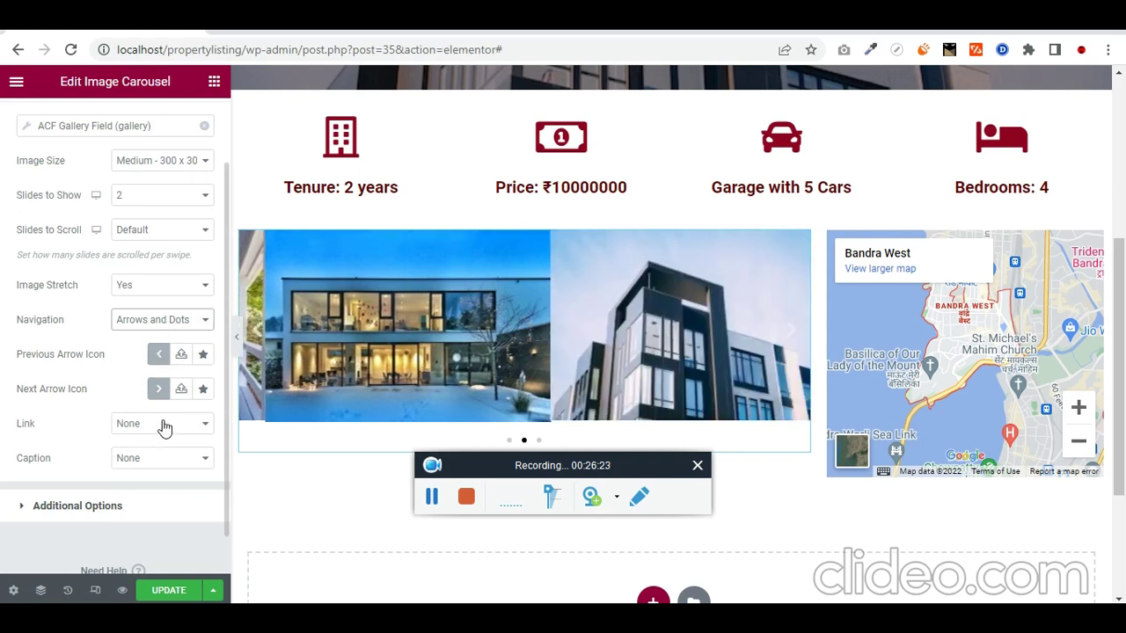
{"action": "left_click", "coordinate": [163, 426]}
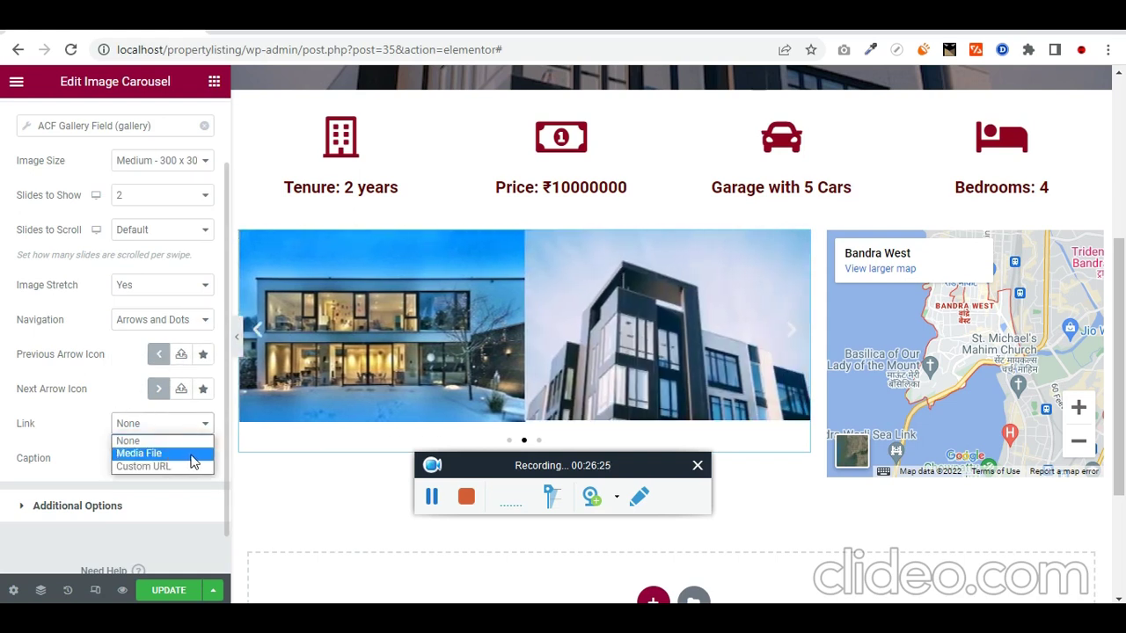
{"action": "left_click", "coordinate": [3, 451]}
{"action": "left_click", "coordinate": [151, 464]}
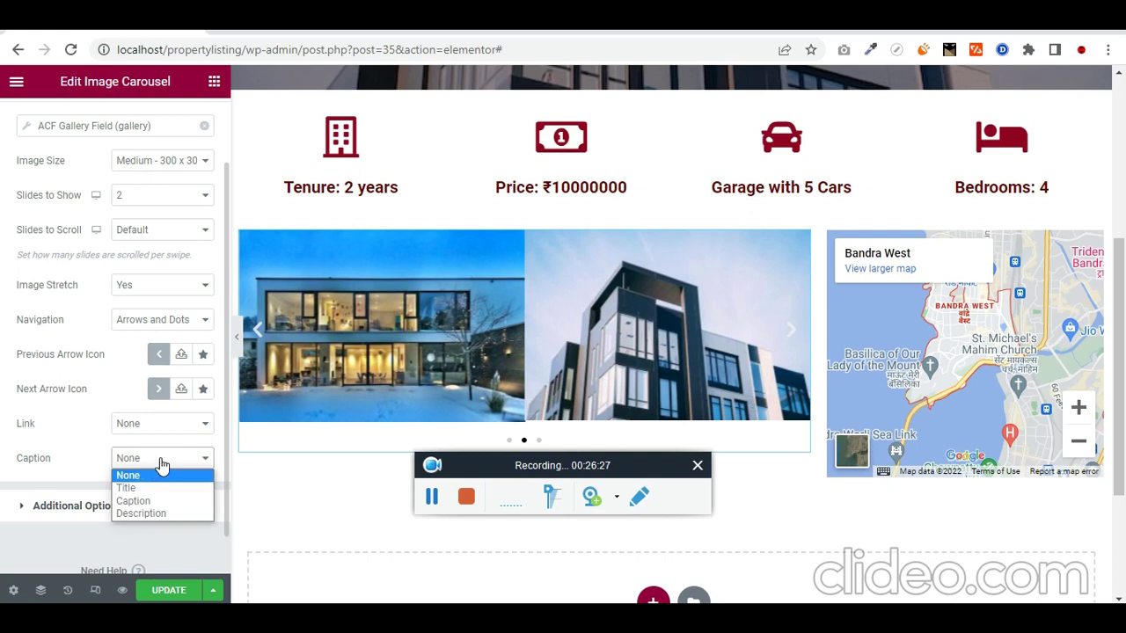
{"action": "left_click", "coordinate": [4, 475]}
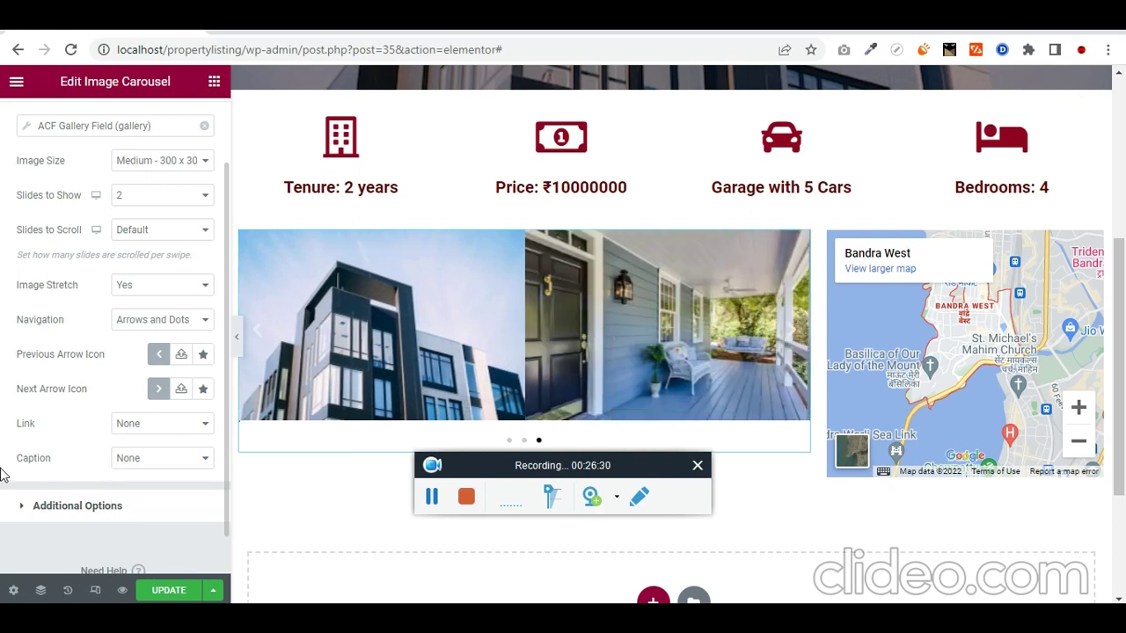
{"action": "left_click", "coordinate": [24, 509]}
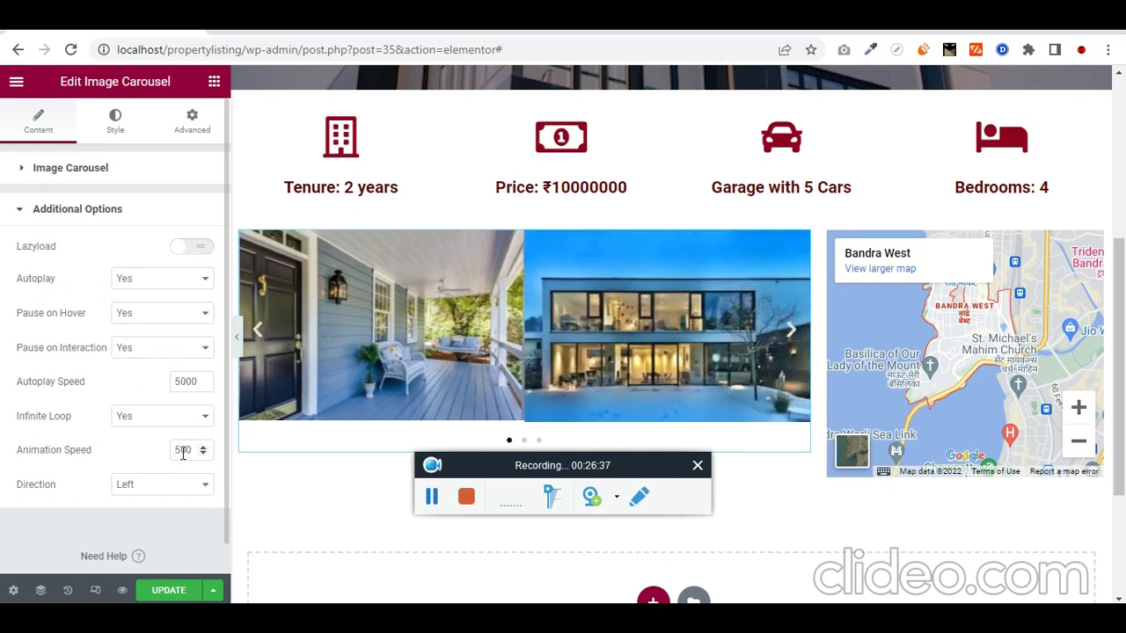
Step: Set the carousel arrow size to 37 and custom image spacing to 7, with no image border
{"action": "left_click", "coordinate": [120, 133]}
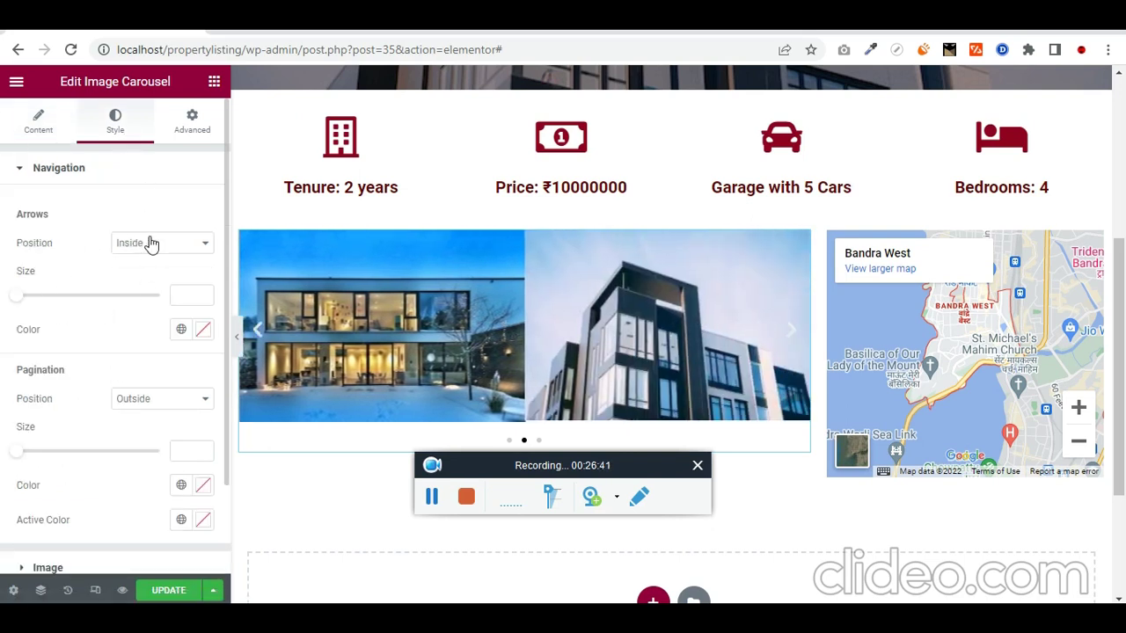
{"action": "left_click_drag", "start_coordinate": [19, 301], "coordinate": [80, 297]}
{"action": "scroll", "coordinate": [120, 344], "scroll_direction": "down", "scroll_amount": 2}
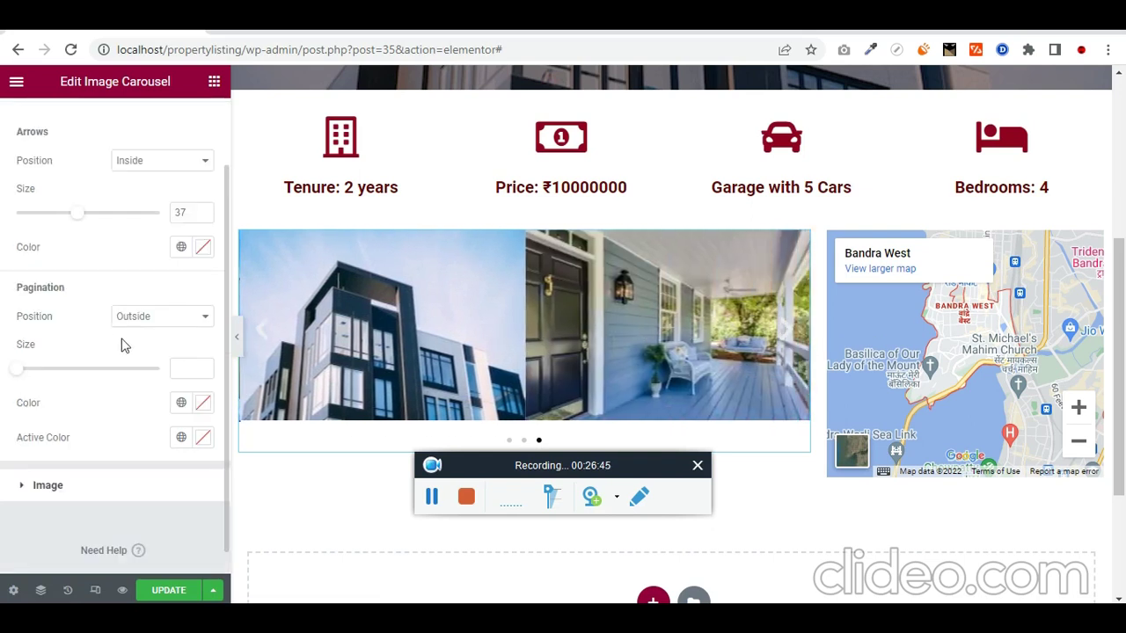
{"action": "left_click", "coordinate": [29, 459]}
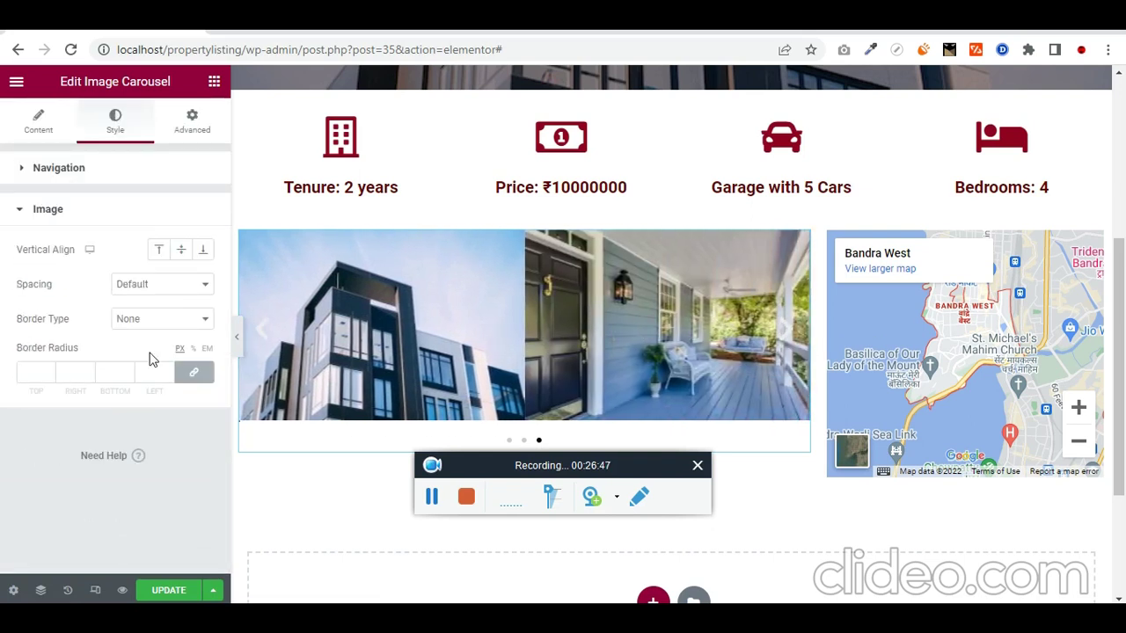
{"action": "left_click", "coordinate": [178, 291]}
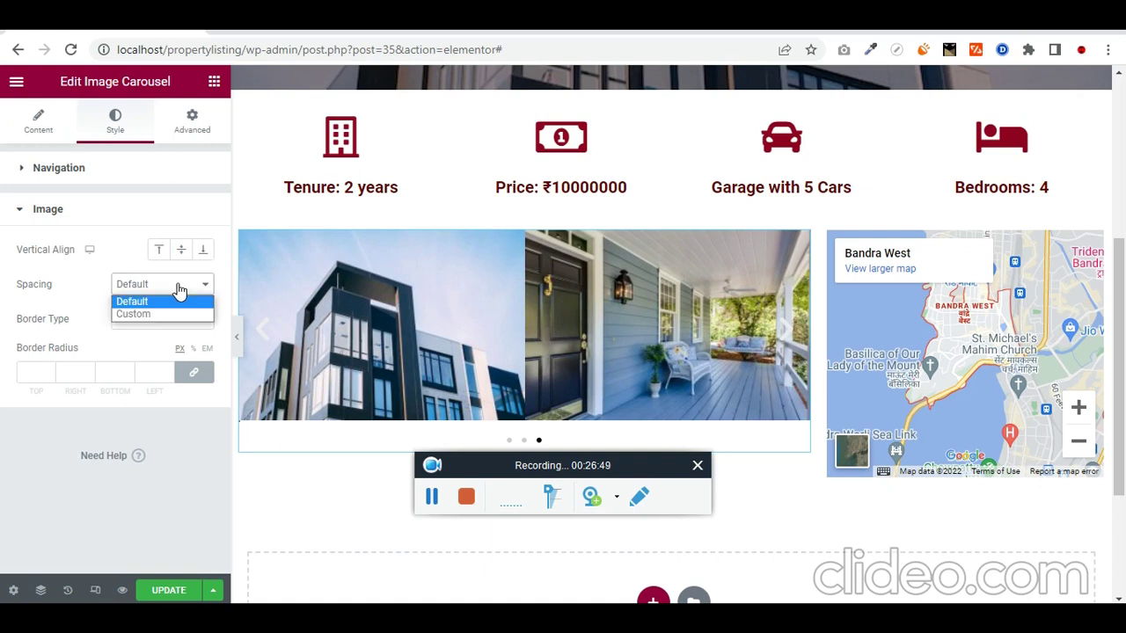
{"action": "left_click", "coordinate": [172, 312]}
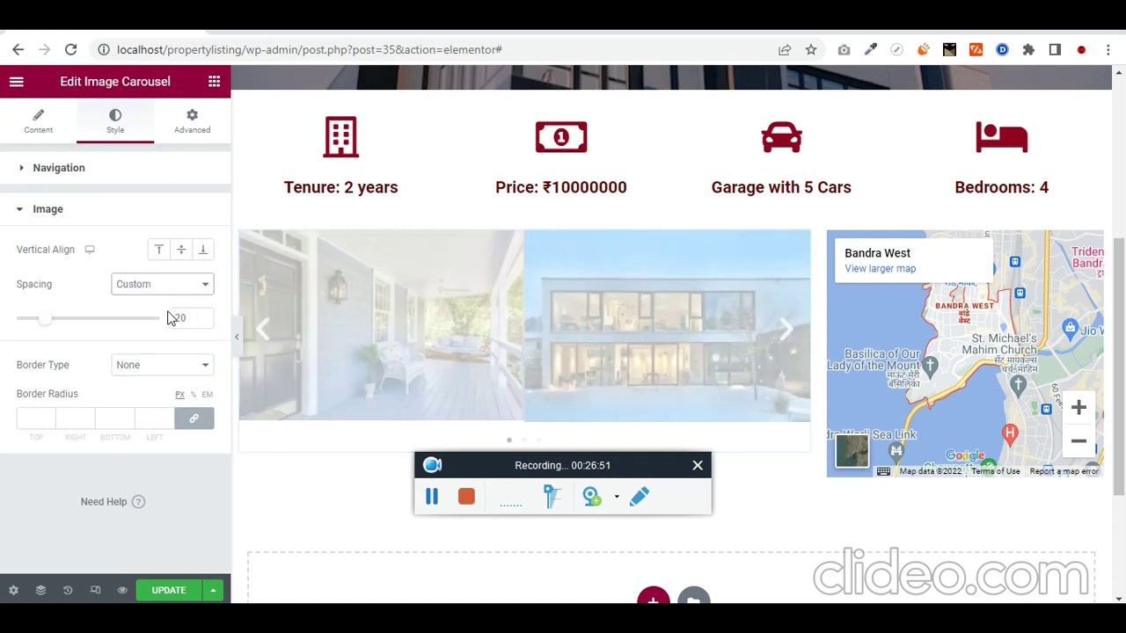
{"action": "mouse_move", "coordinate": [49, 325]}
{"action": "left_mouse_down"}
{"action": "mouse_move", "coordinate": [68, 322]}
{"action": "mouse_move", "coordinate": [30, 329]}
{"action": "left_mouse_up"}
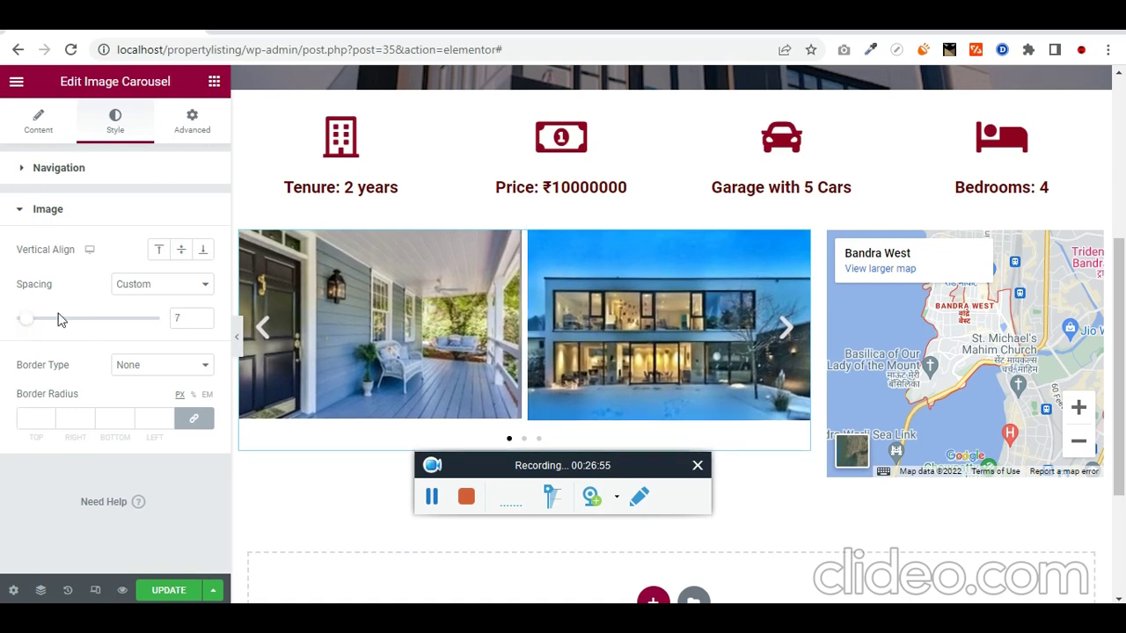
{"action": "left_click", "coordinate": [162, 369]}
{"action": "left_click", "coordinate": [786, 330]}
{"action": "left_click", "coordinate": [786, 334]}
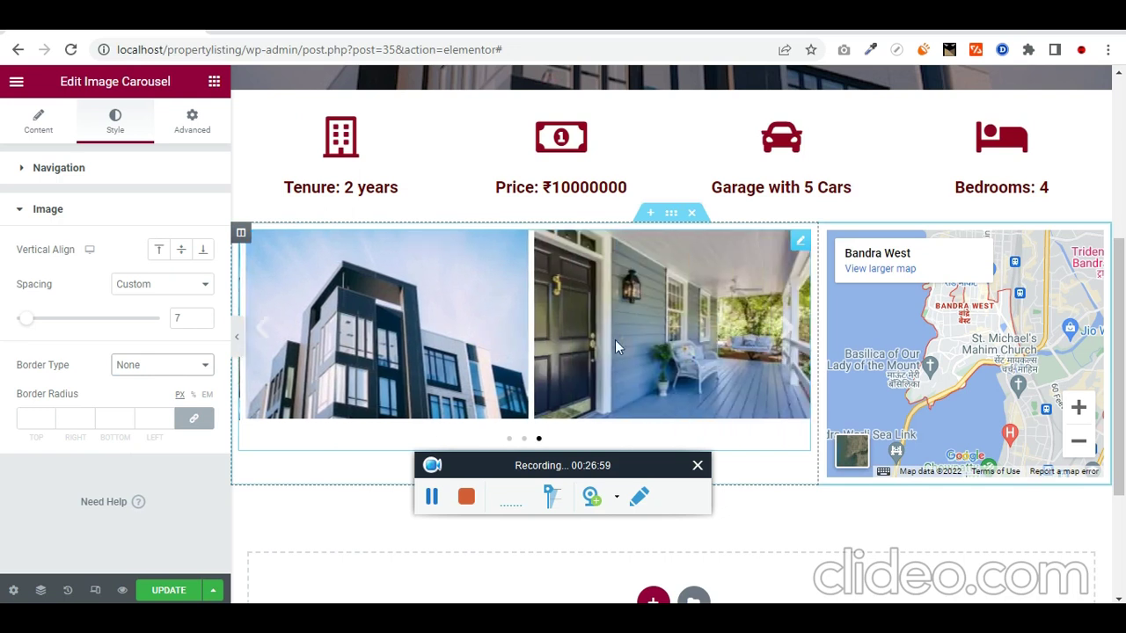
Step: Save the page with Update
{"action": "left_click", "coordinate": [171, 593]}
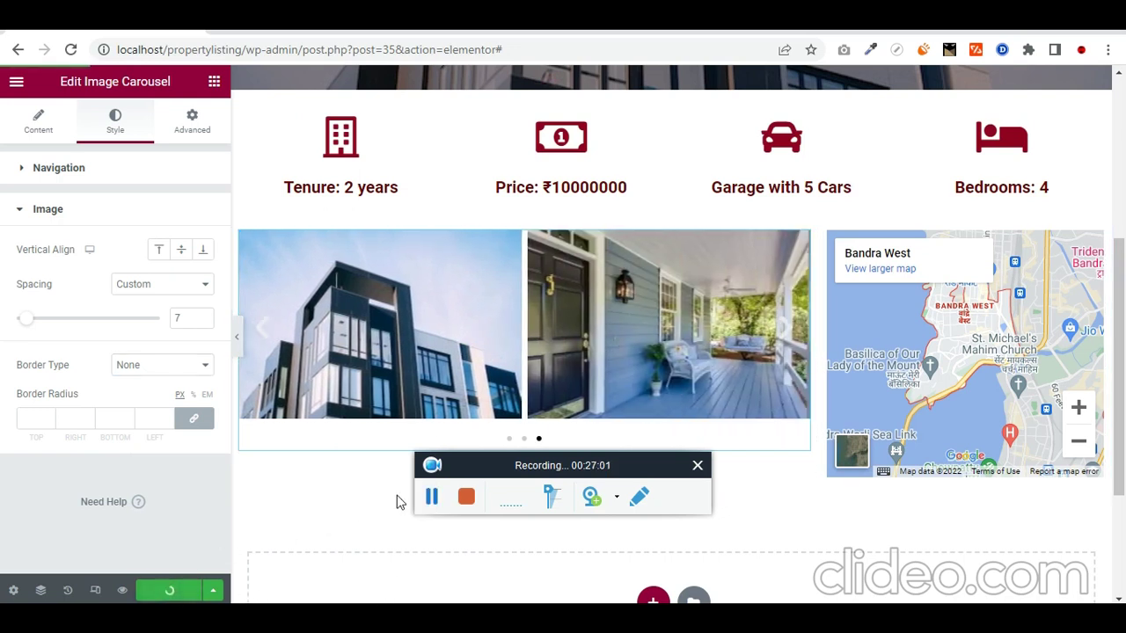
{"action": "scroll", "coordinate": [491, 342], "scroll_direction": "down", "scroll_amount": 2}
{"action": "scroll", "coordinate": [548, 299], "scroll_direction": "up", "scroll_amount": 2}
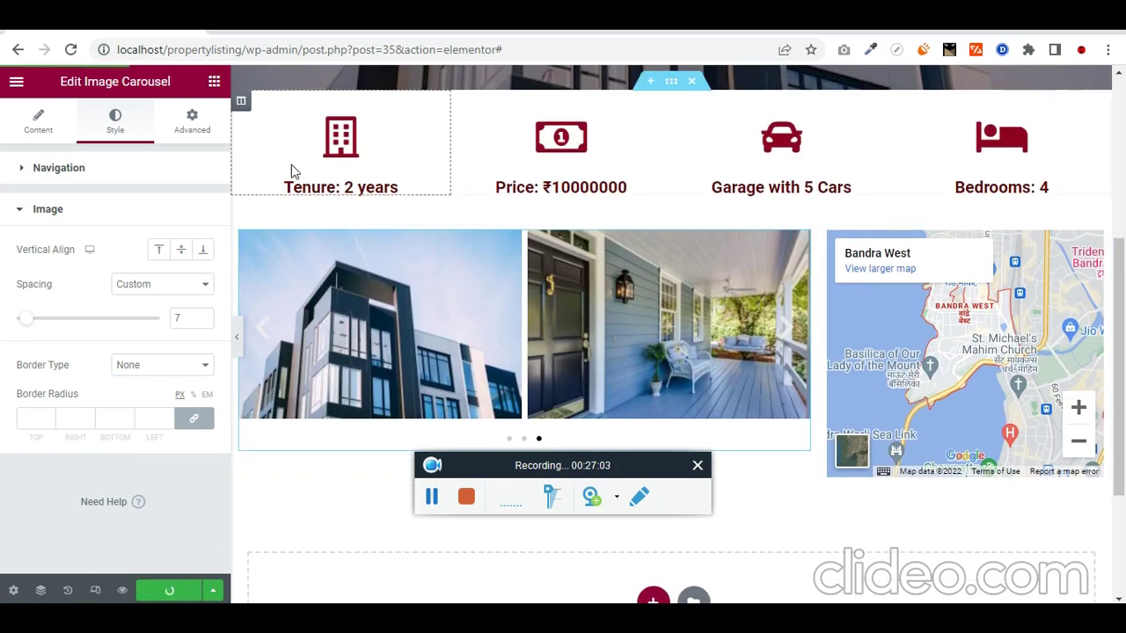
{"action": "scroll", "coordinate": [420, 194], "scroll_direction": "up", "scroll_amount": 3}
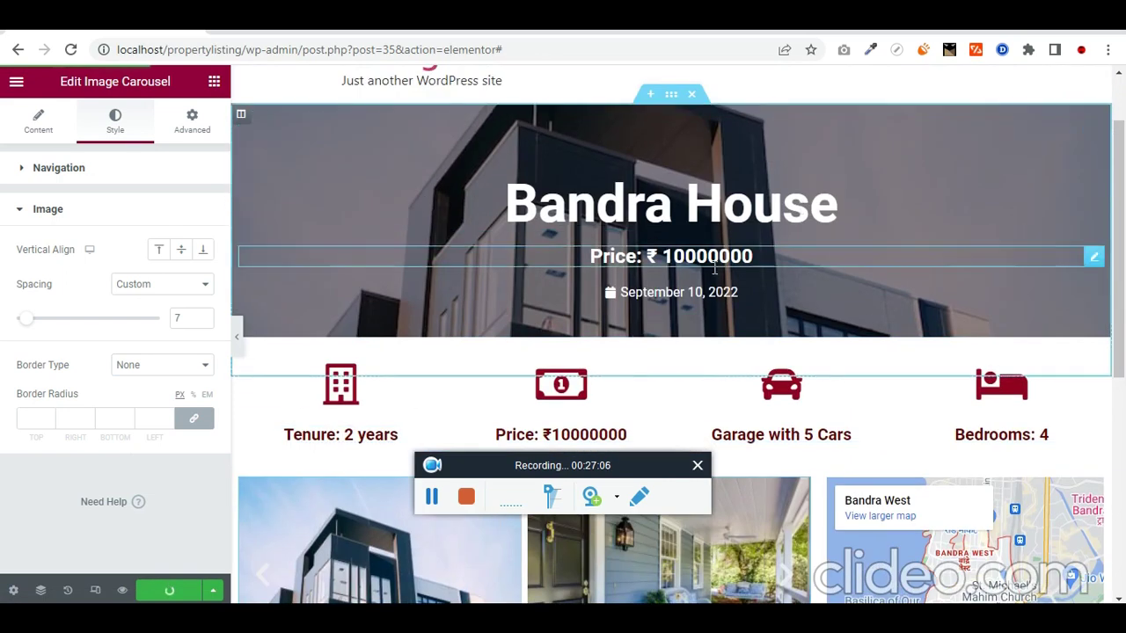
Step: Copy the banner's price heading and paste it into the column below the gallery
{"action": "right_click", "coordinate": [1095, 267]}
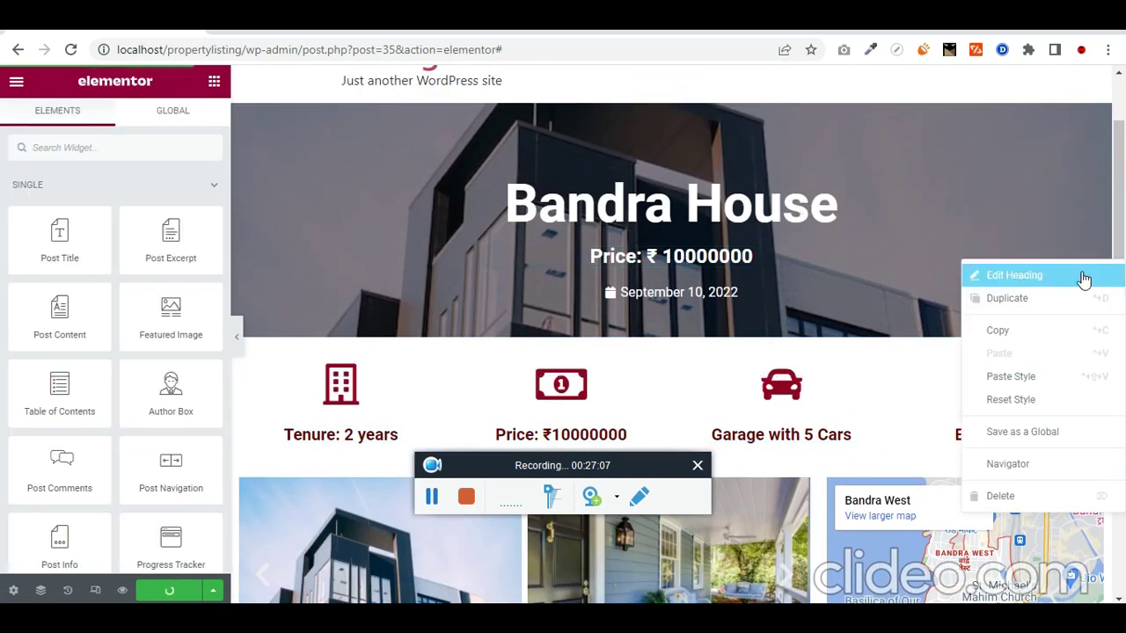
{"action": "left_click", "coordinate": [1034, 302]}
{"action": "scroll", "coordinate": [445, 263], "scroll_direction": "down", "scroll_amount": 4}
{"action": "scroll", "coordinate": [444, 264], "scroll_direction": "down", "scroll_amount": 2}
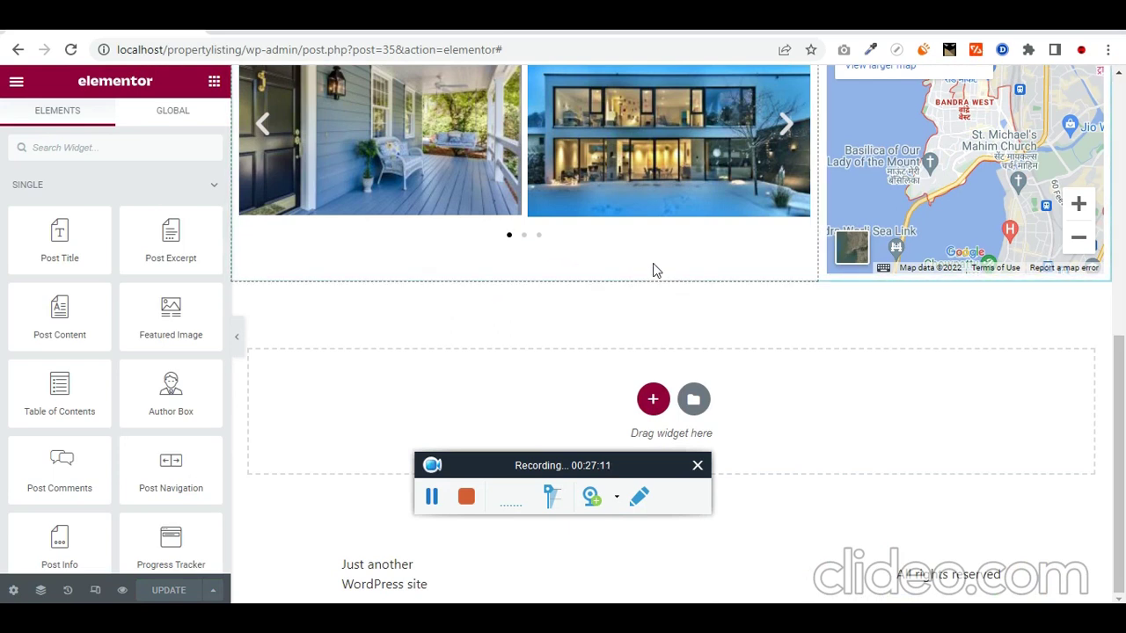
{"action": "right_click", "coordinate": [653, 268]}
{"action": "left_click", "coordinate": [715, 389]}
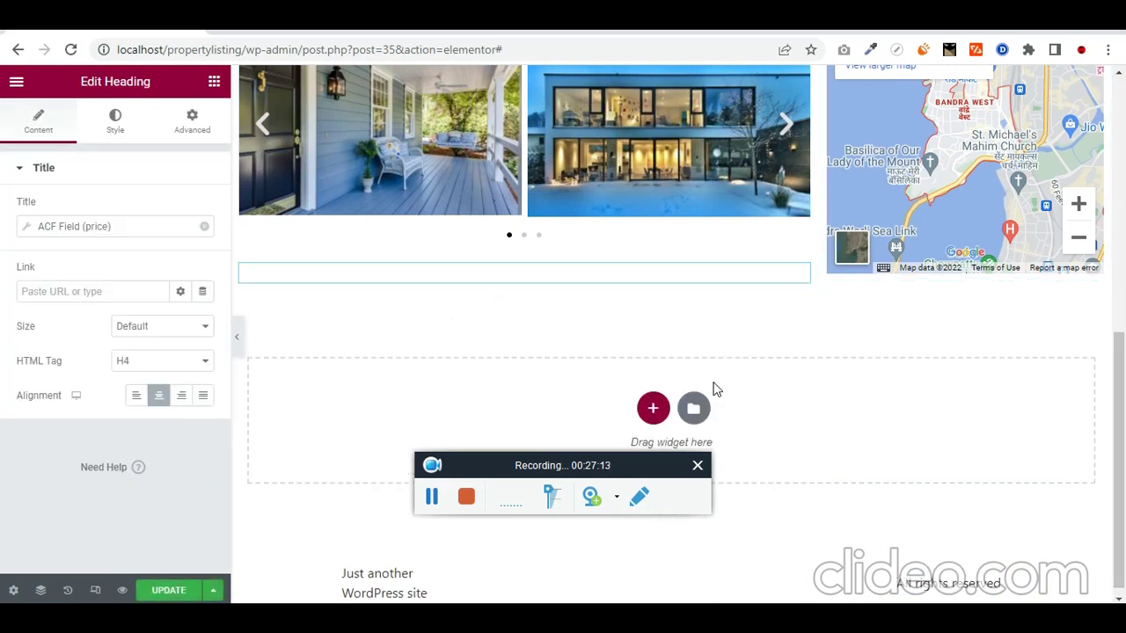
Step: Colour the pasted price heading dark red (#850000)
{"action": "left_click", "coordinate": [115, 119]}
{"action": "left_click", "coordinate": [203, 215]}
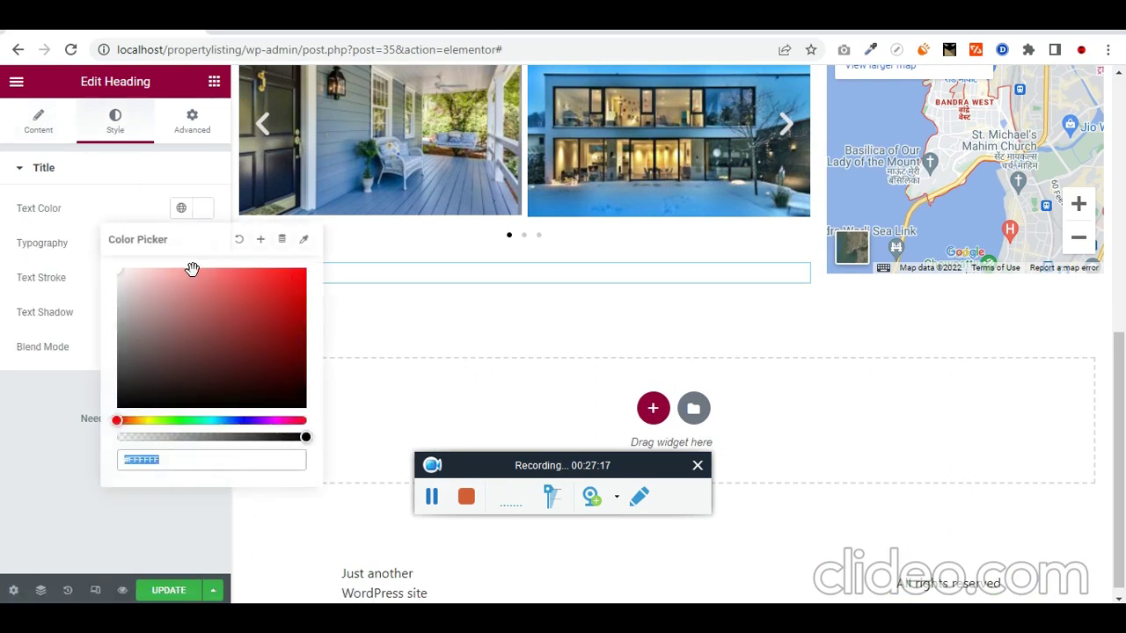
{"action": "left_click_drag", "start_coordinate": [149, 339], "coordinate": [306, 353]}
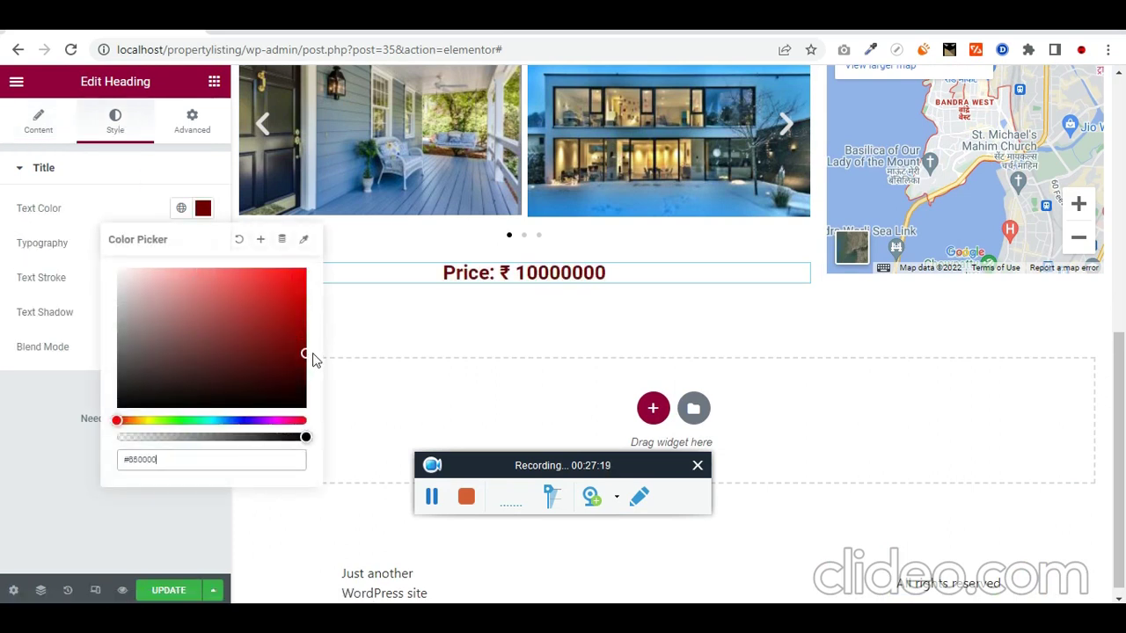
{"action": "left_click", "coordinate": [79, 403]}
Step: Remove the ACF tag and retitle the heading 'Property Details', left-aligned
{"action": "left_click", "coordinate": [40, 123]}
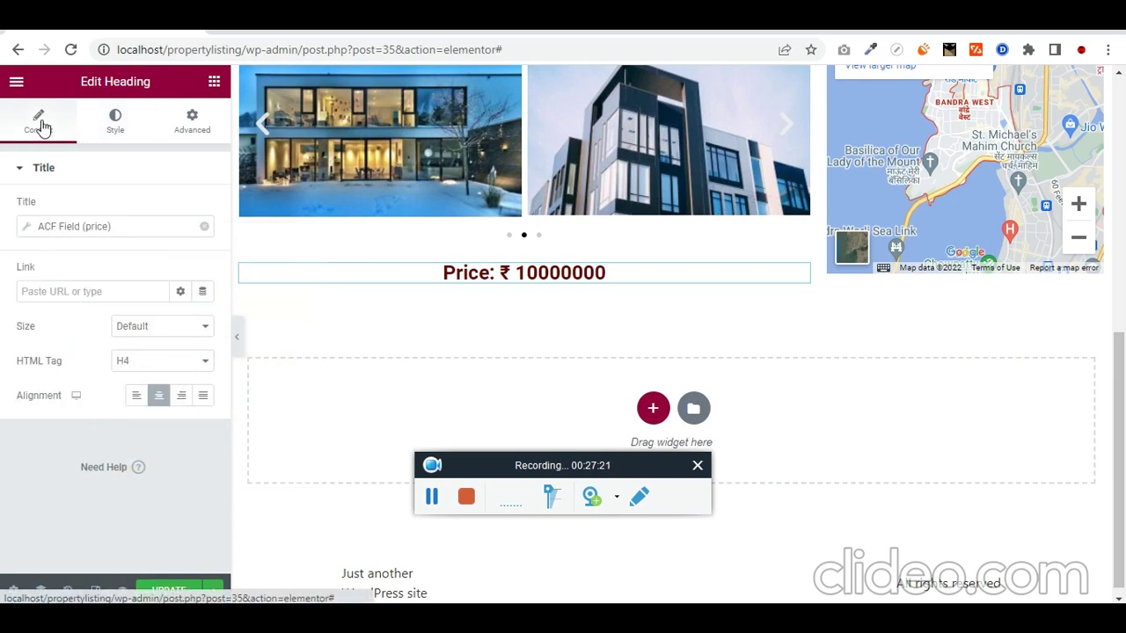
{"action": "left_click", "coordinate": [202, 229]}
{"action": "triple_click", "coordinate": [110, 222]}
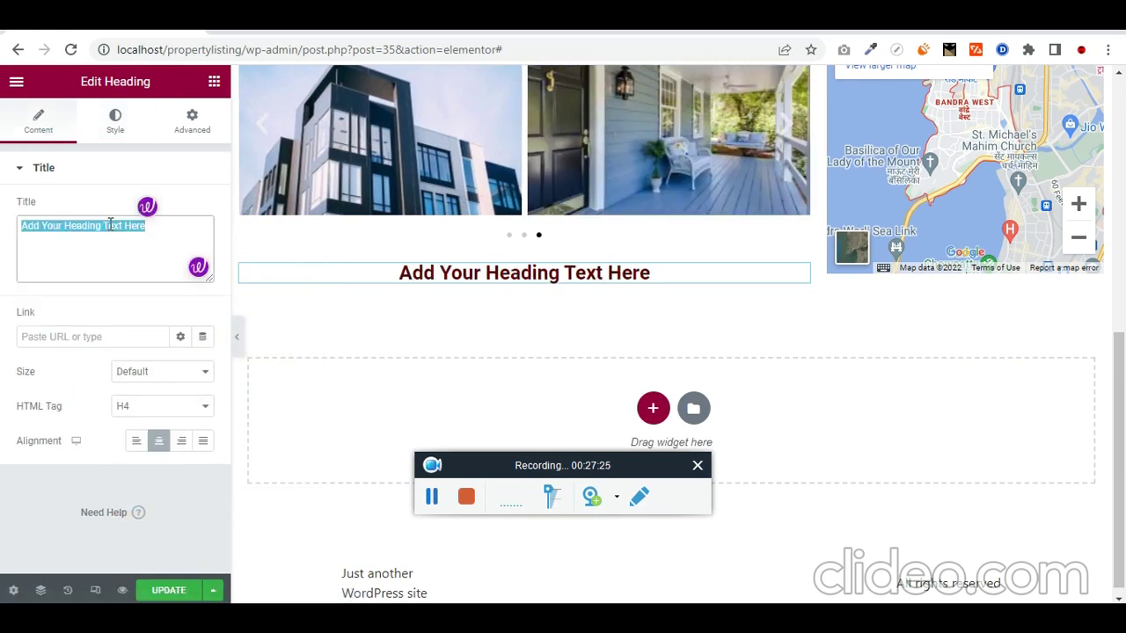
{"action": "type", "text": "Property D"}
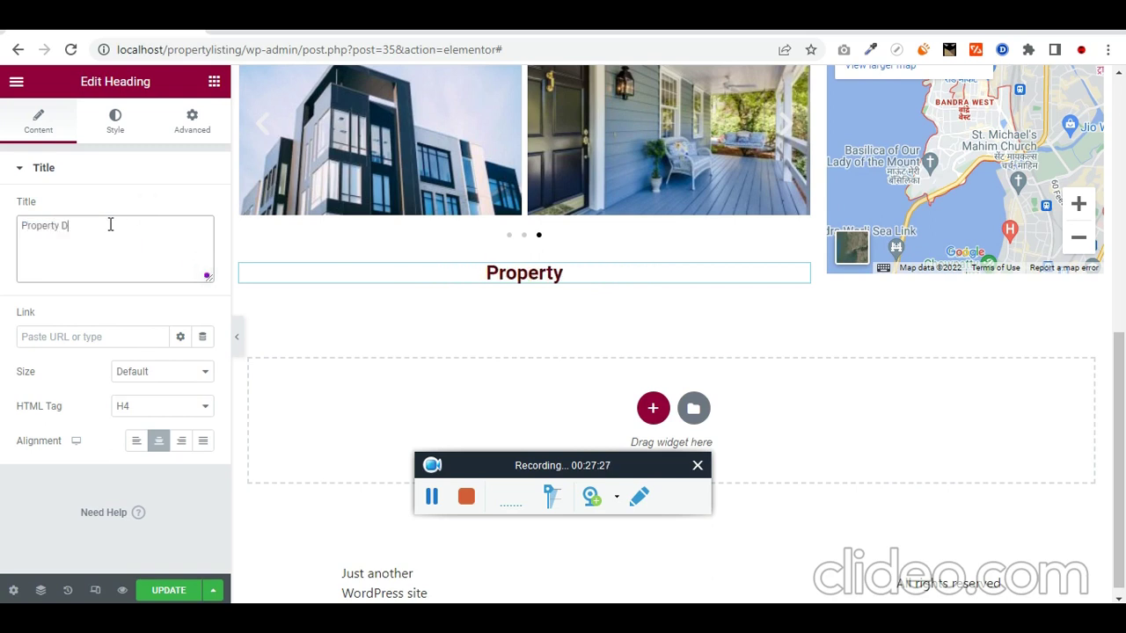
{"action": "type", "text": "etals"}
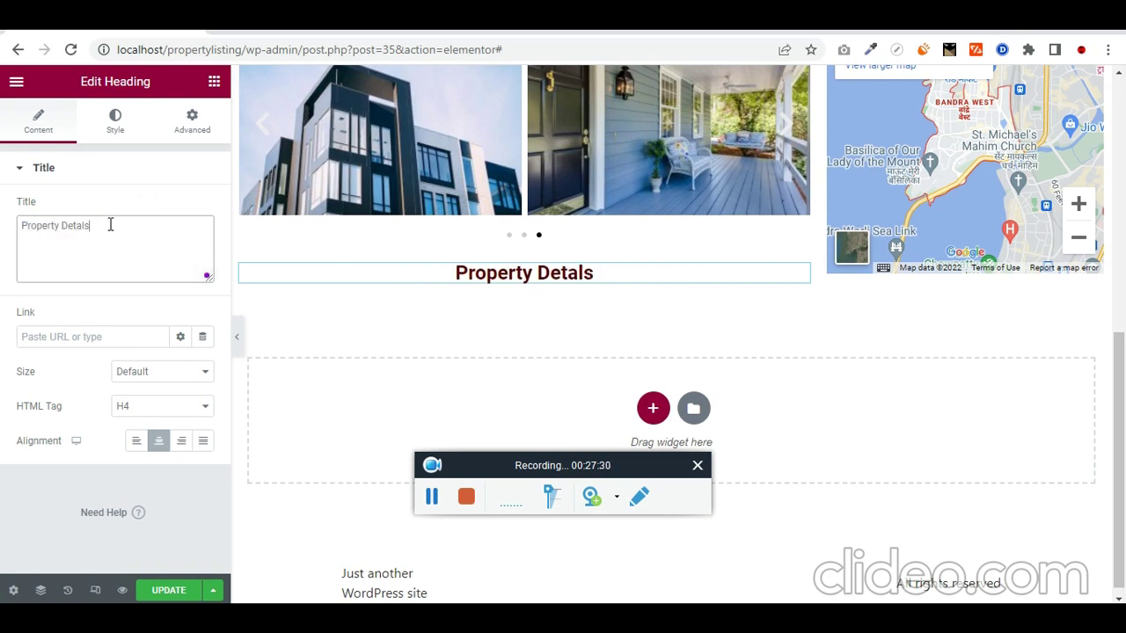
{"action": "type", "text": "o"}
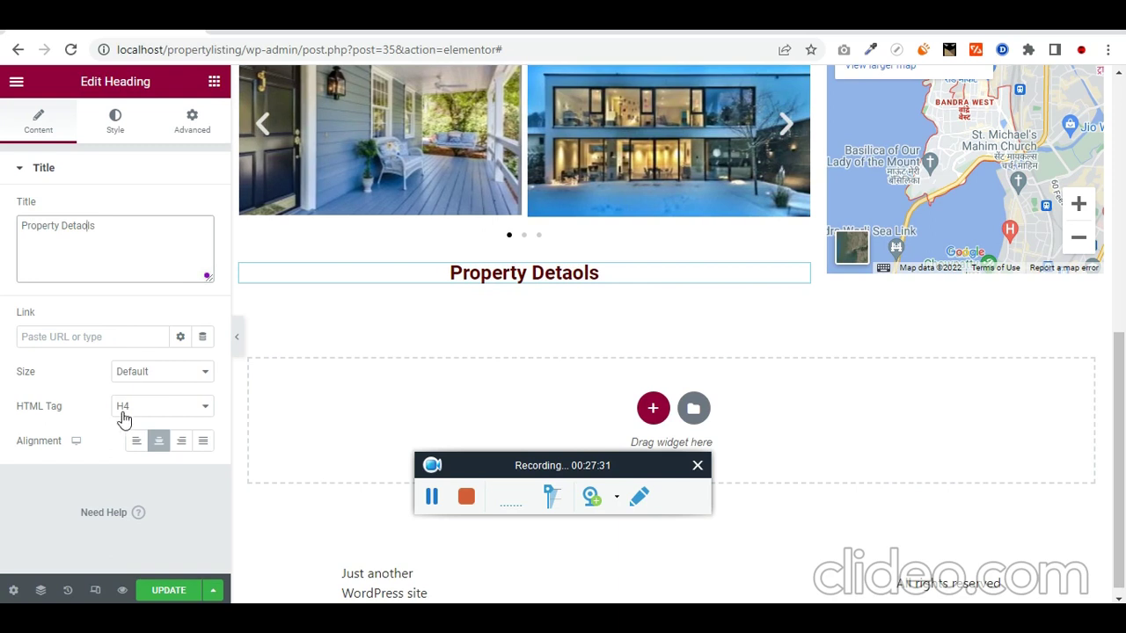
{"action": "left_click", "coordinate": [137, 444]}
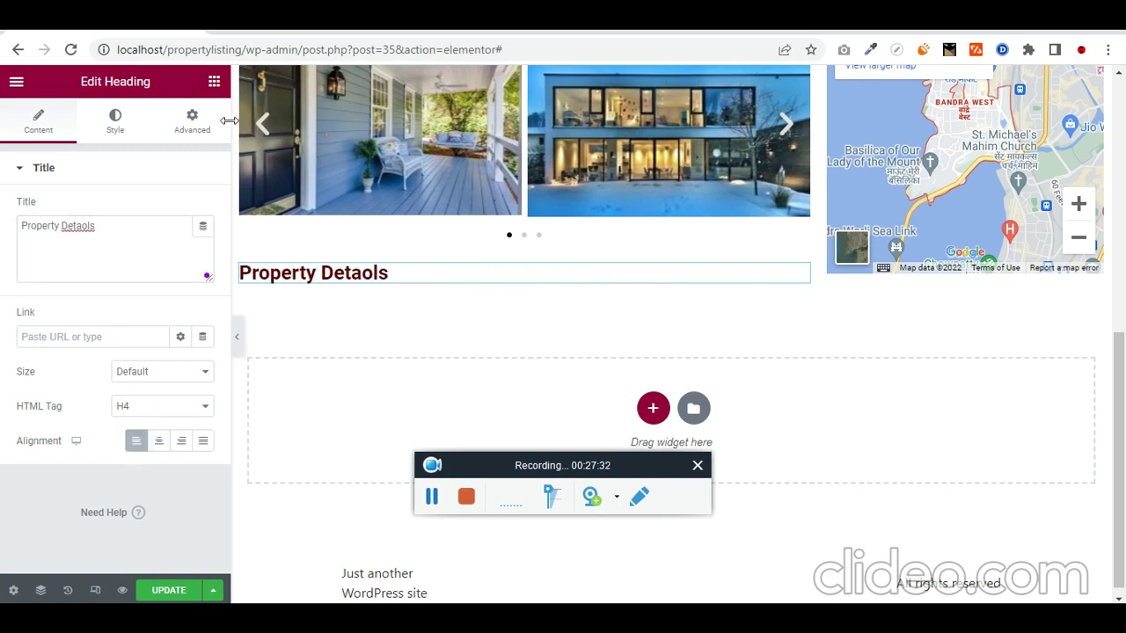
{"action": "left_click", "coordinate": [135, 233]}
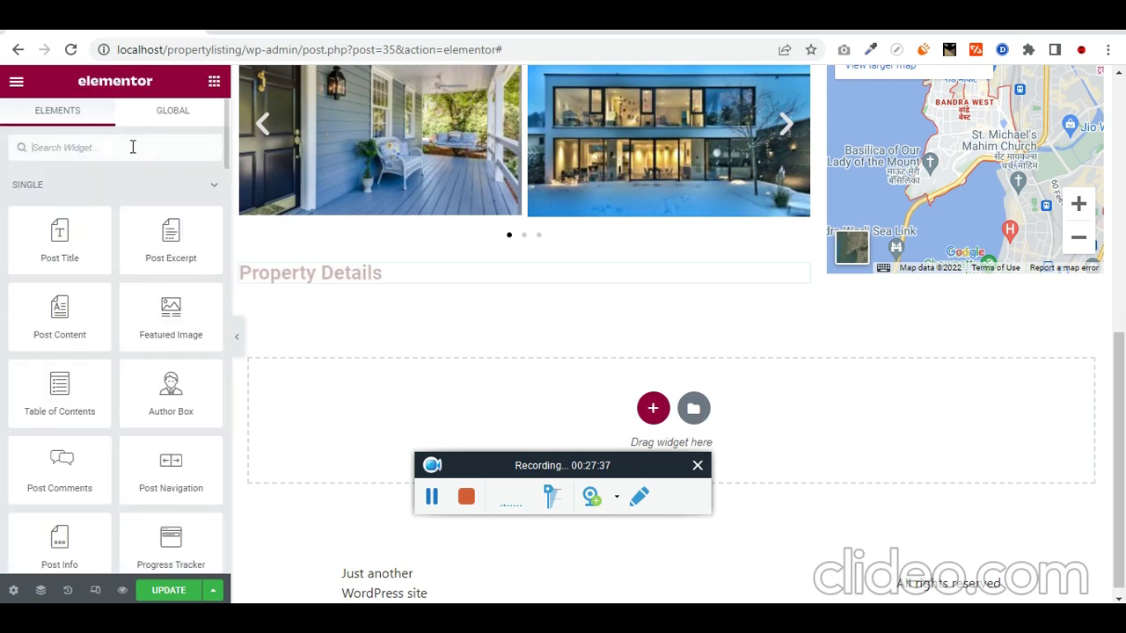
Step: Place a Post Content widget below the Property Details heading
{"action": "type", "text": "pos"}
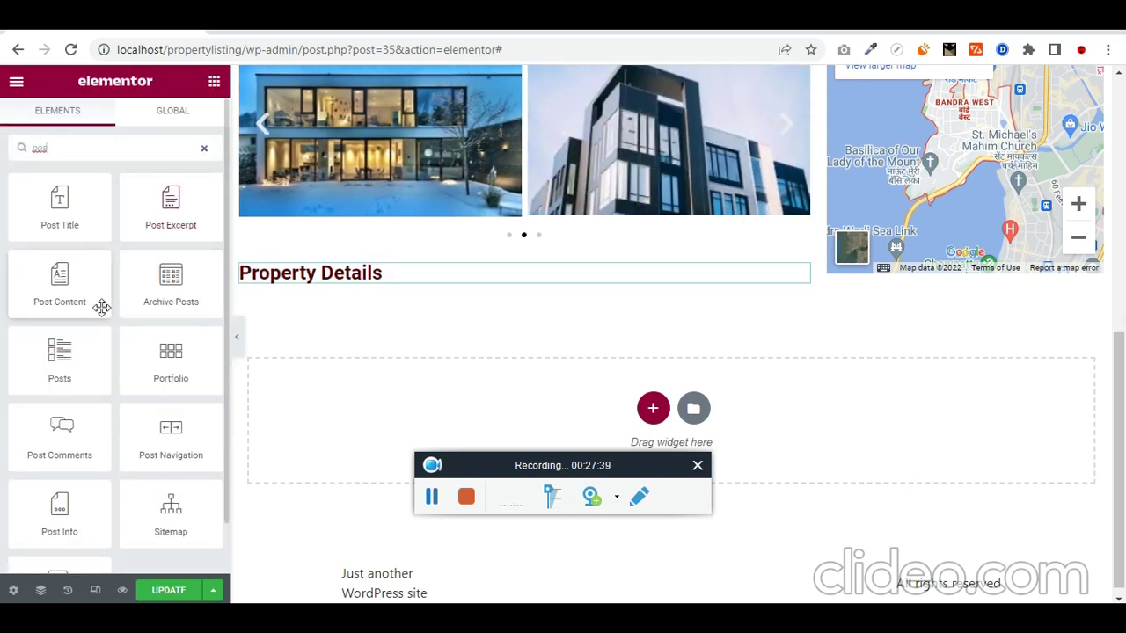
{"action": "left_click_drag", "start_coordinate": [100, 307], "coordinate": [437, 278]}
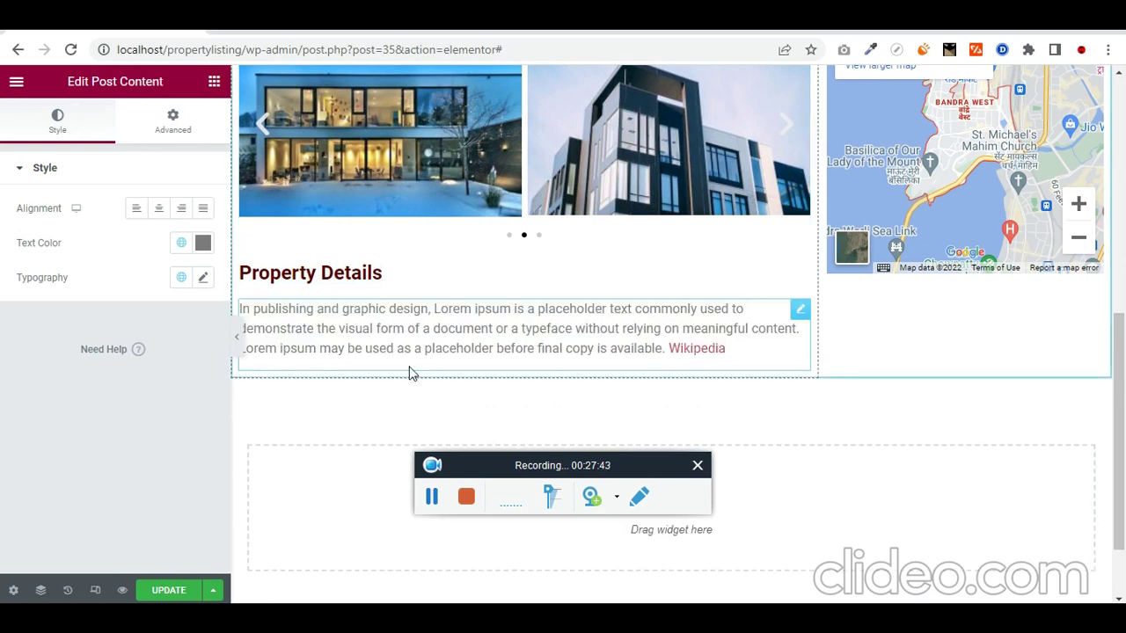
{"action": "scroll", "coordinate": [460, 289], "scroll_direction": "up", "scroll_amount": 4}
{"action": "scroll", "coordinate": [462, 291], "scroll_direction": "down", "scroll_amount": 3}
{"action": "scroll", "coordinate": [460, 289], "scroll_direction": "down", "scroll_amount": 2}
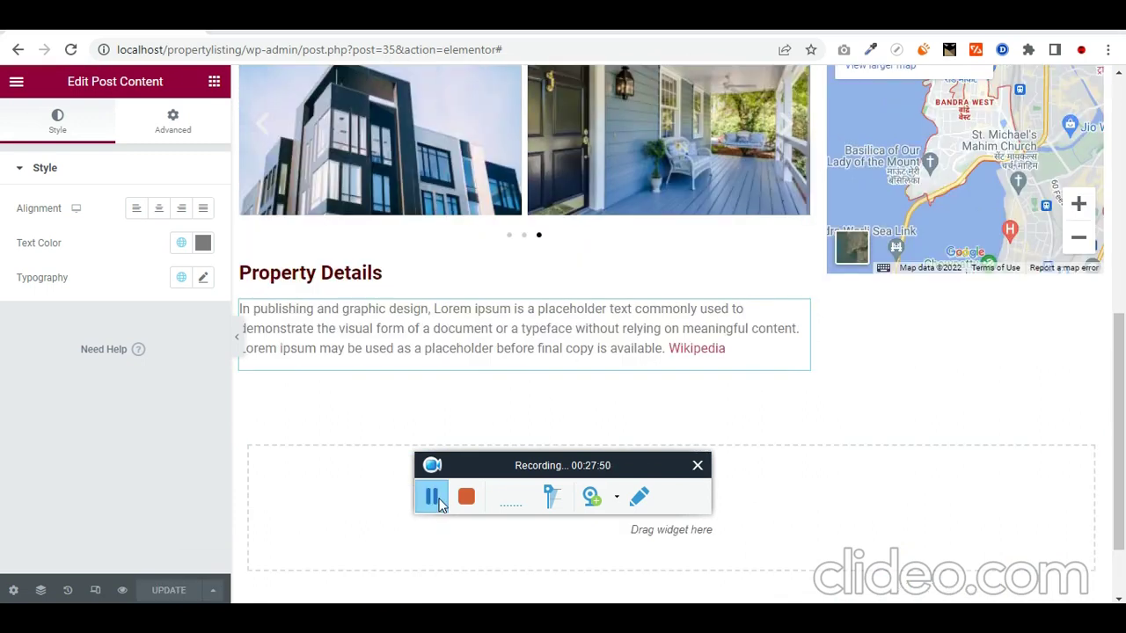
Step: Add a Share Buttons widget to the property template and save it
{"action": "left_click", "coordinate": [213, 81]}
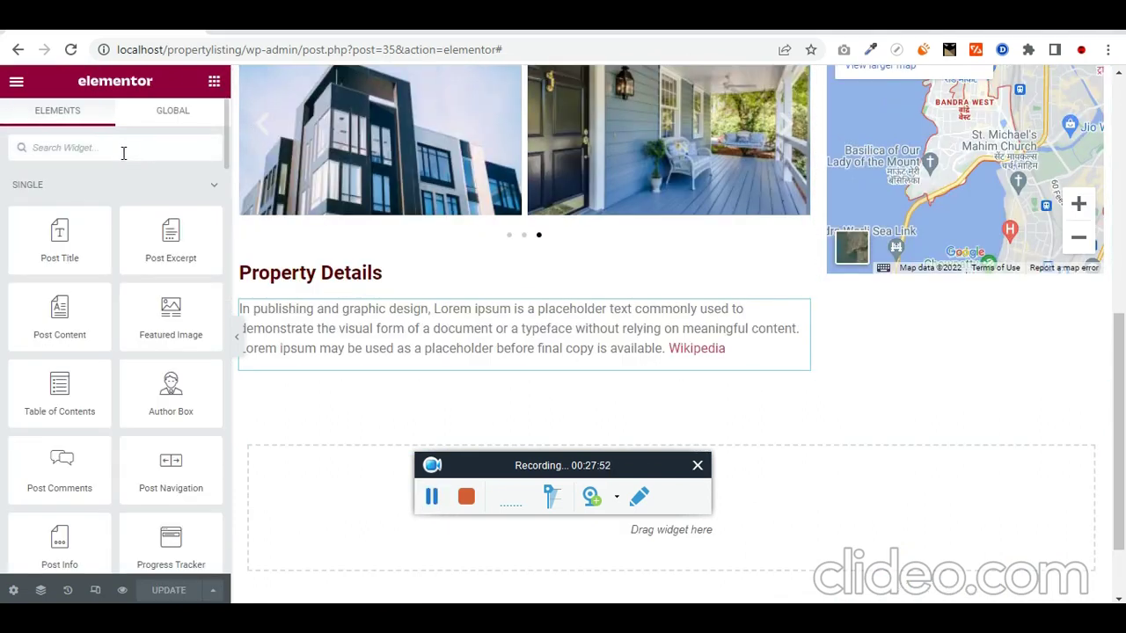
{"action": "type", "text": "share"}
{"action": "left_click_drag", "start_coordinate": [60, 202], "coordinate": [648, 372]}
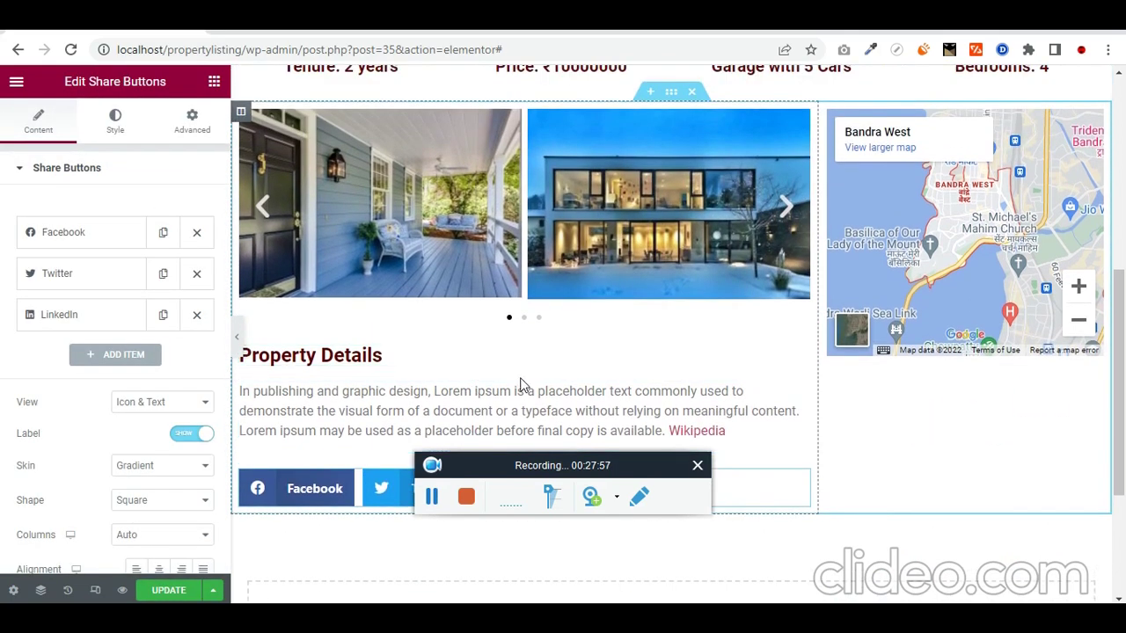
{"action": "left_click", "coordinate": [176, 593]}
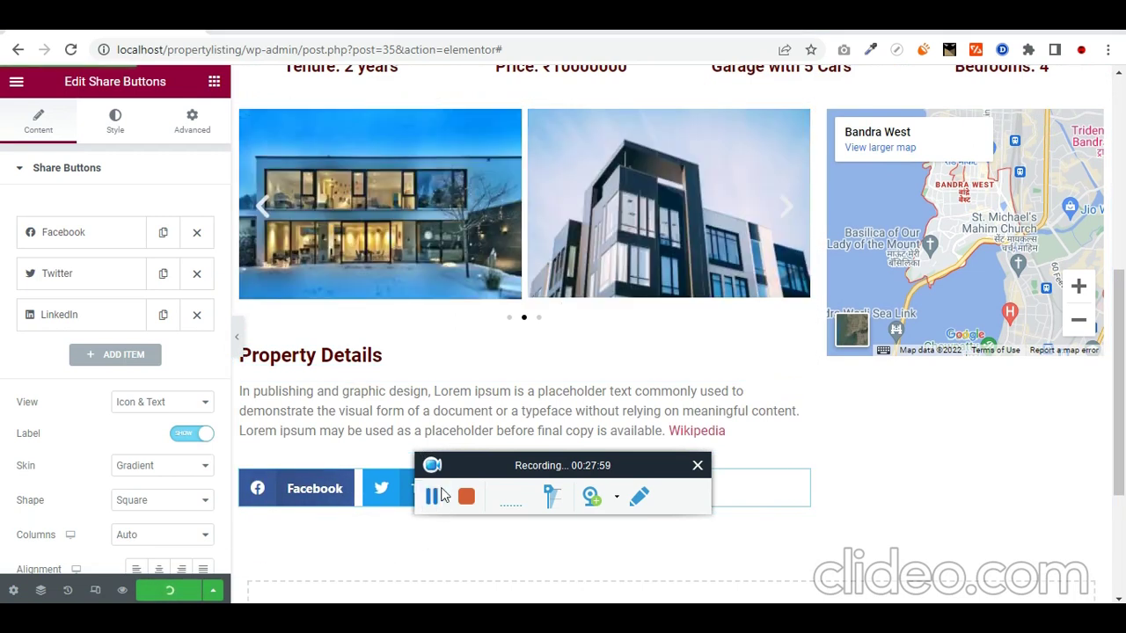
Step: Reload the Dadar Apartment page and scroll through it to check the share buttons
{"action": "scroll", "coordinate": [523, 387], "scroll_direction": "up", "scroll_amount": 2}
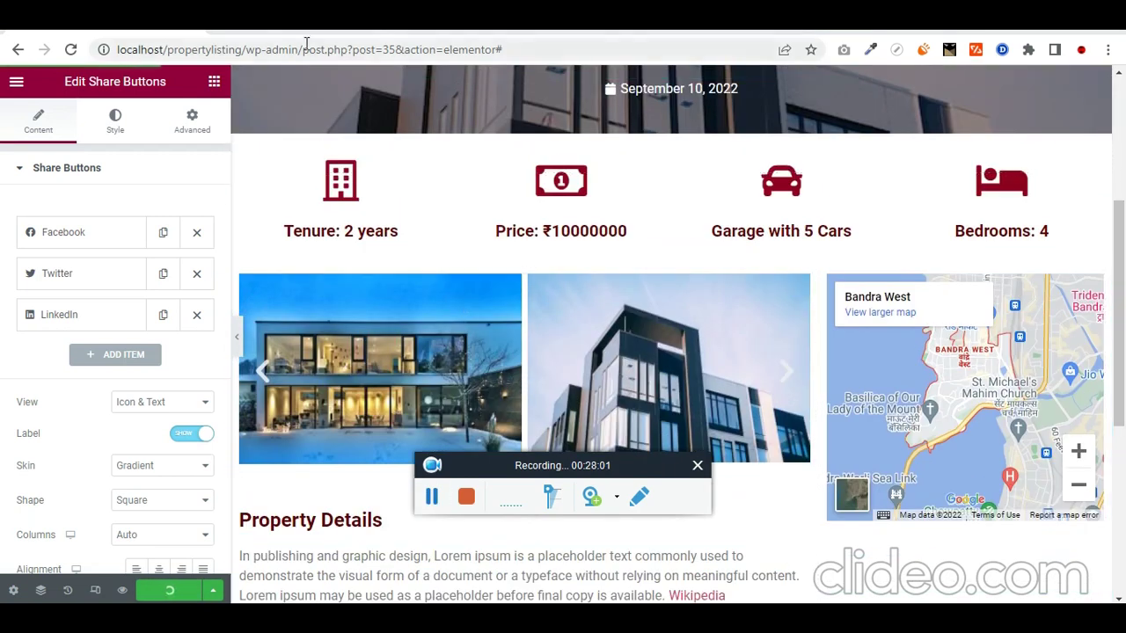
{"action": "left_click", "coordinate": [304, 34]}
{"action": "left_click", "coordinate": [290, 48]}
{"action": "key", "text": "Return"}
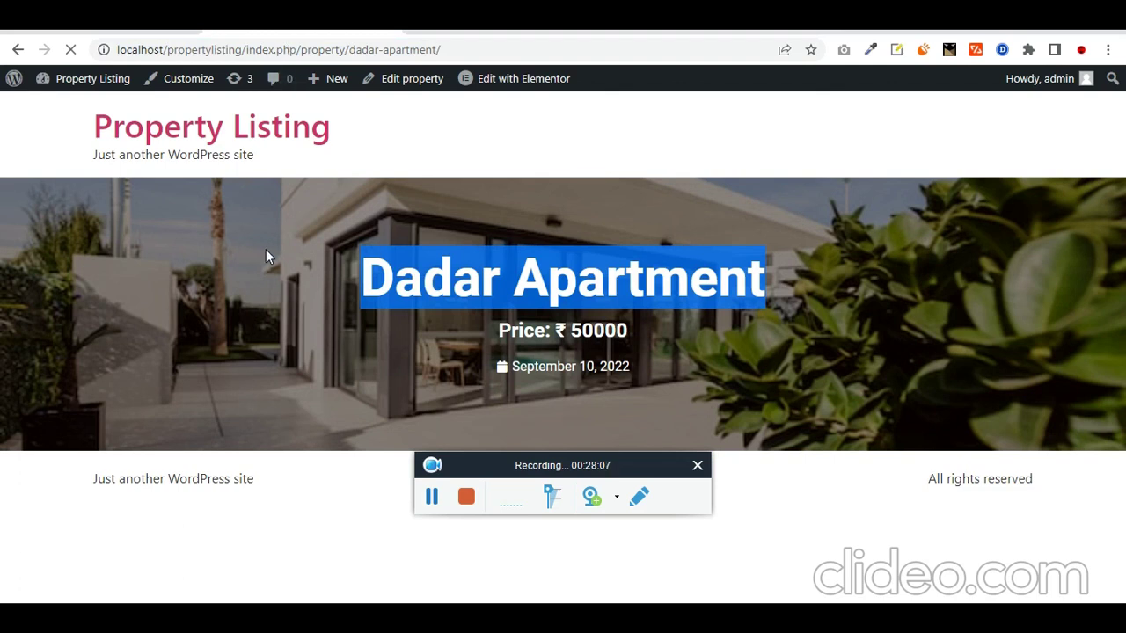
{"action": "scroll", "coordinate": [302, 370], "scroll_direction": "down", "scroll_amount": 5}
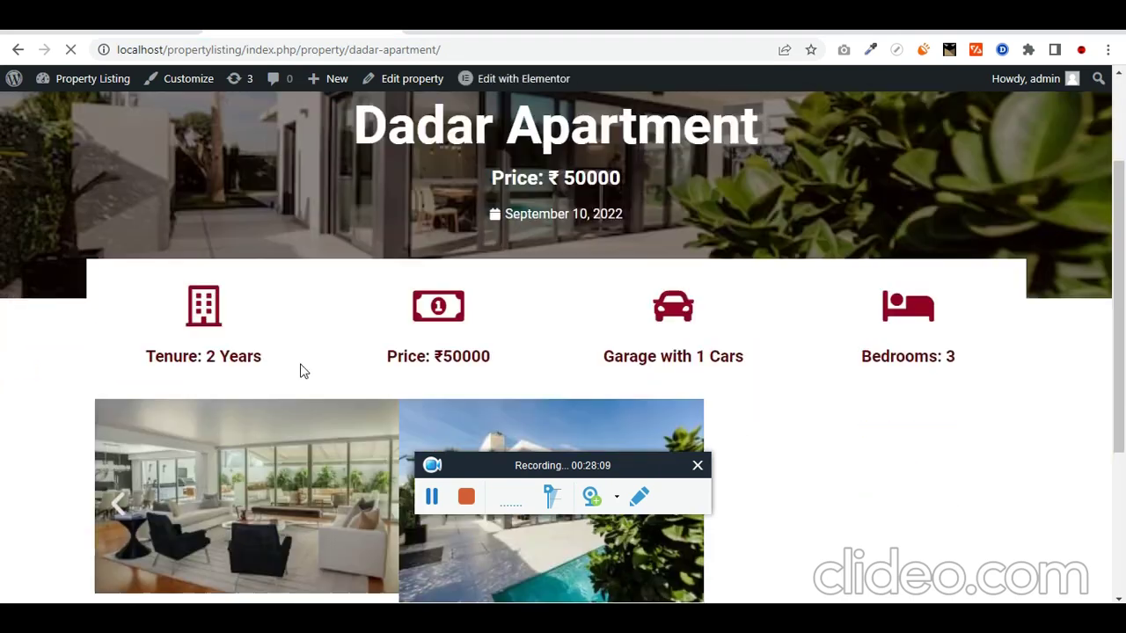
{"action": "scroll", "coordinate": [380, 396], "scroll_direction": "up", "scroll_amount": 2}
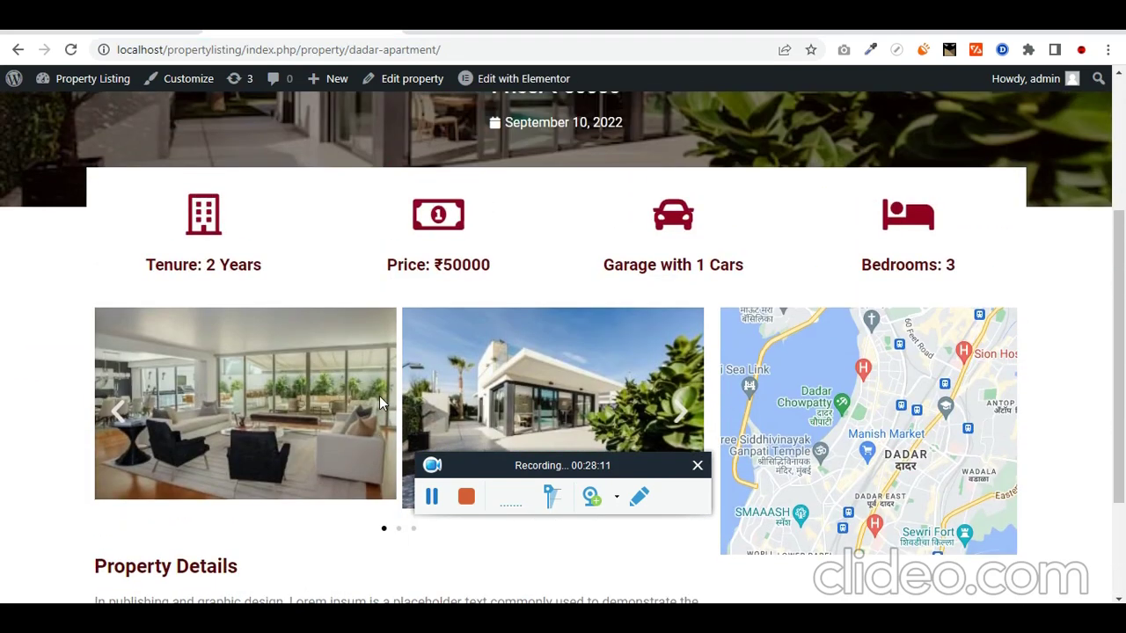
{"action": "scroll", "coordinate": [380, 396], "scroll_direction": "down", "scroll_amount": 2}
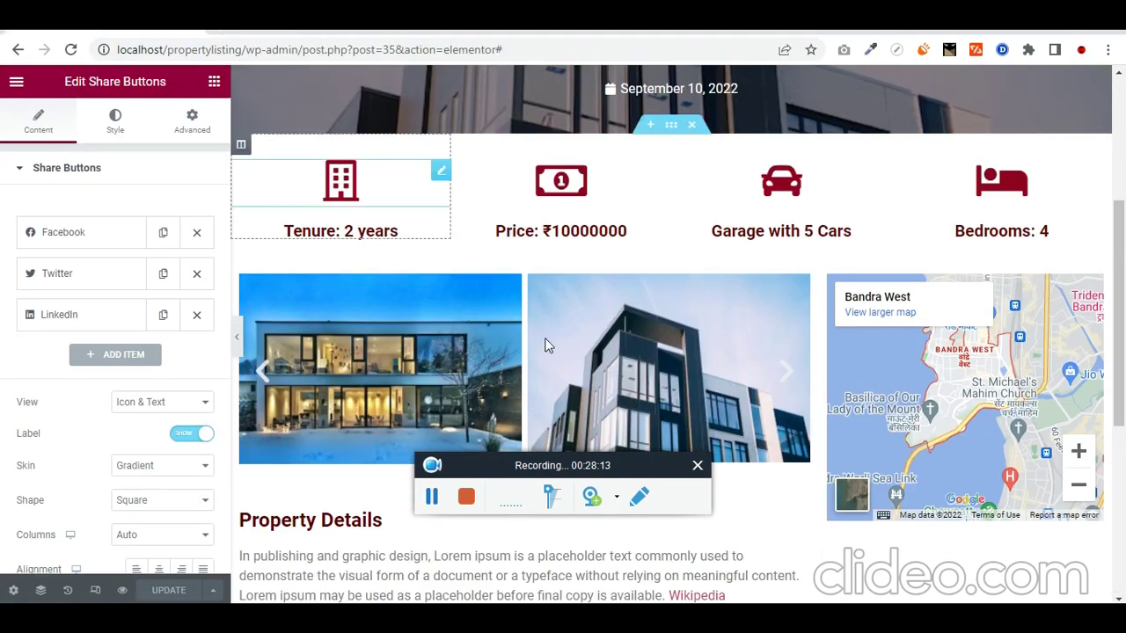
{"action": "scroll", "coordinate": [520, 432], "scroll_direction": "down", "scroll_amount": 4}
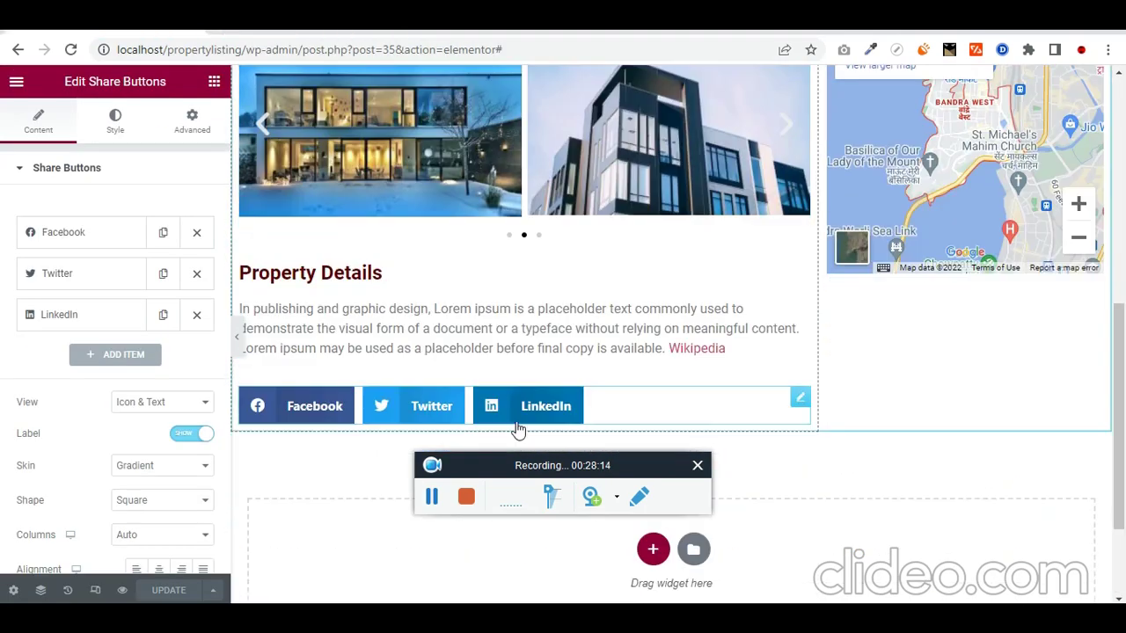
Step: Move the share buttons into the column under the map and update the template
{"action": "left_click_drag", "start_coordinate": [801, 315], "coordinate": [958, 226]}
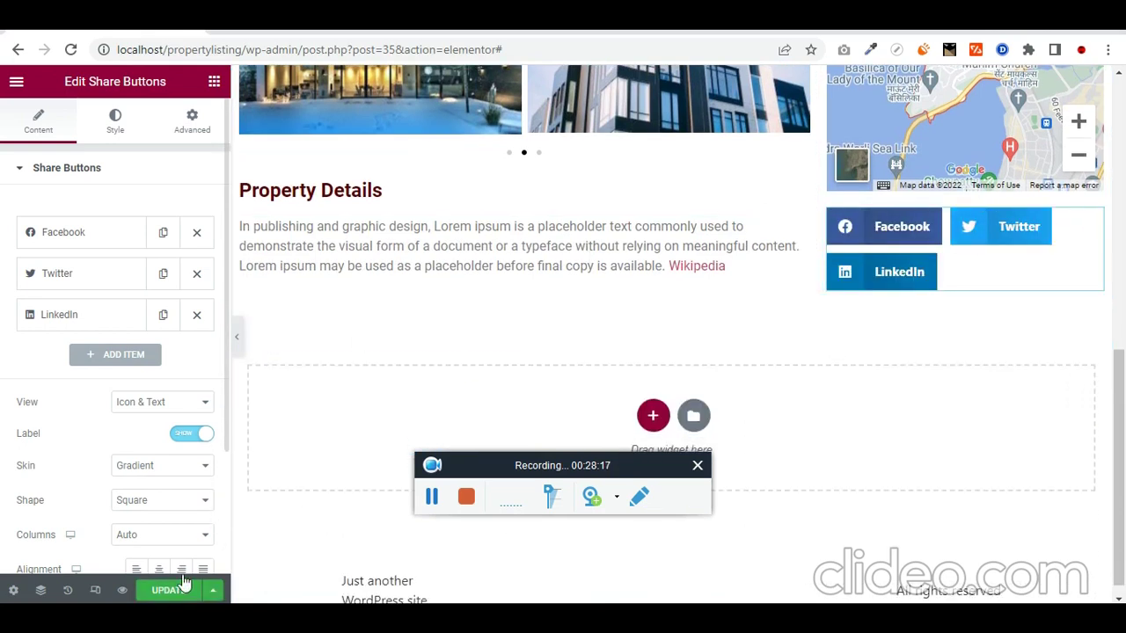
{"action": "left_click", "coordinate": [181, 591]}
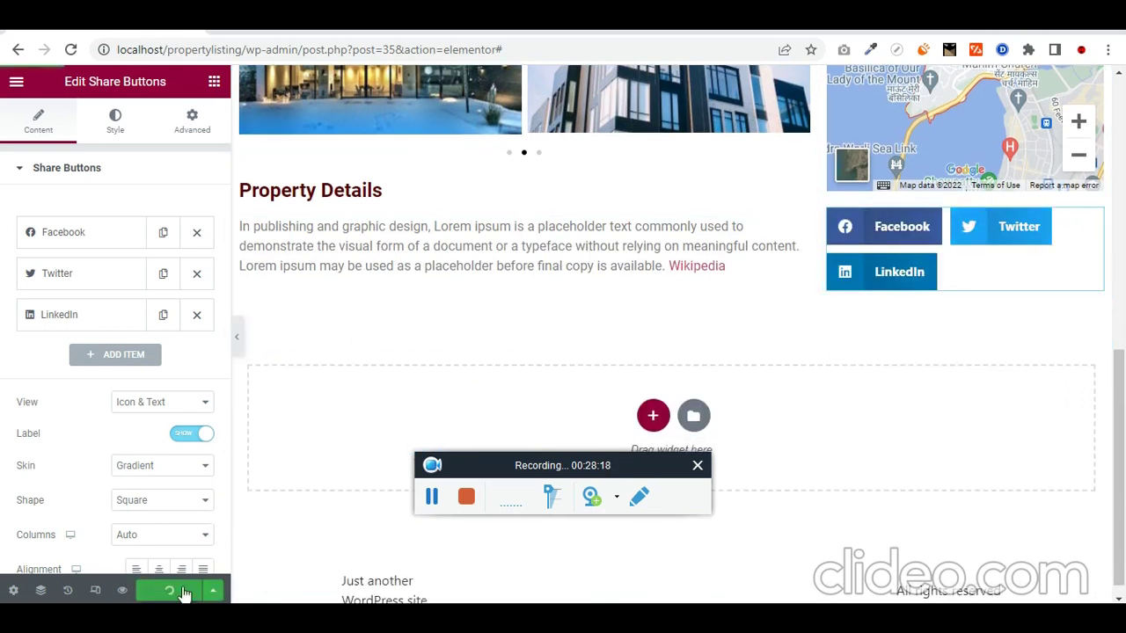
{"action": "left_click", "coordinate": [431, 498]}
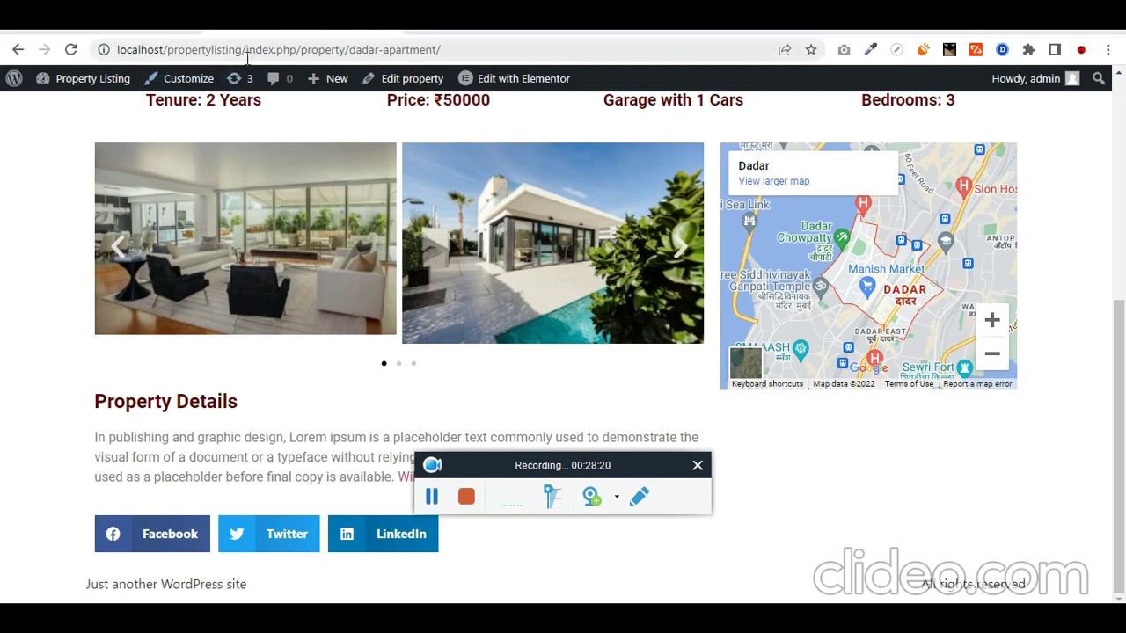
{"action": "left_click_drag", "start_coordinate": [243, 51], "coordinate": [286, 53]}
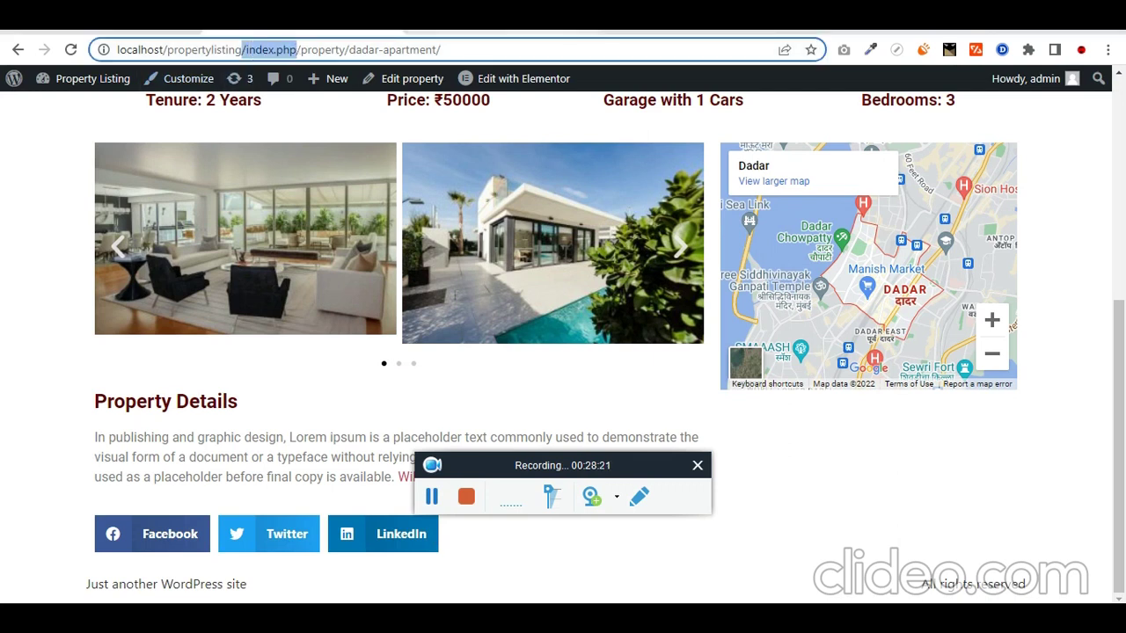
Step: Switch the permalink structure to Post name and save the settings
{"action": "left_click", "coordinate": [493, 32]}
{"action": "scroll", "coordinate": [259, 443], "scroll_direction": "down", "scroll_amount": 4}
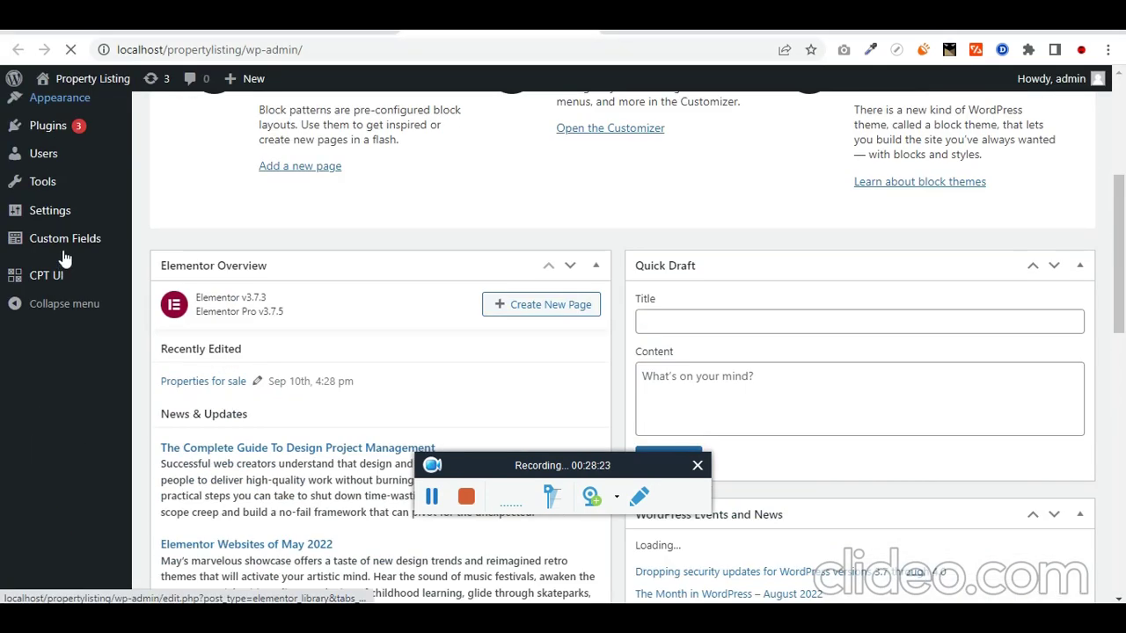
{"action": "scroll", "coordinate": [70, 510], "scroll_direction": "down", "scroll_amount": 4}
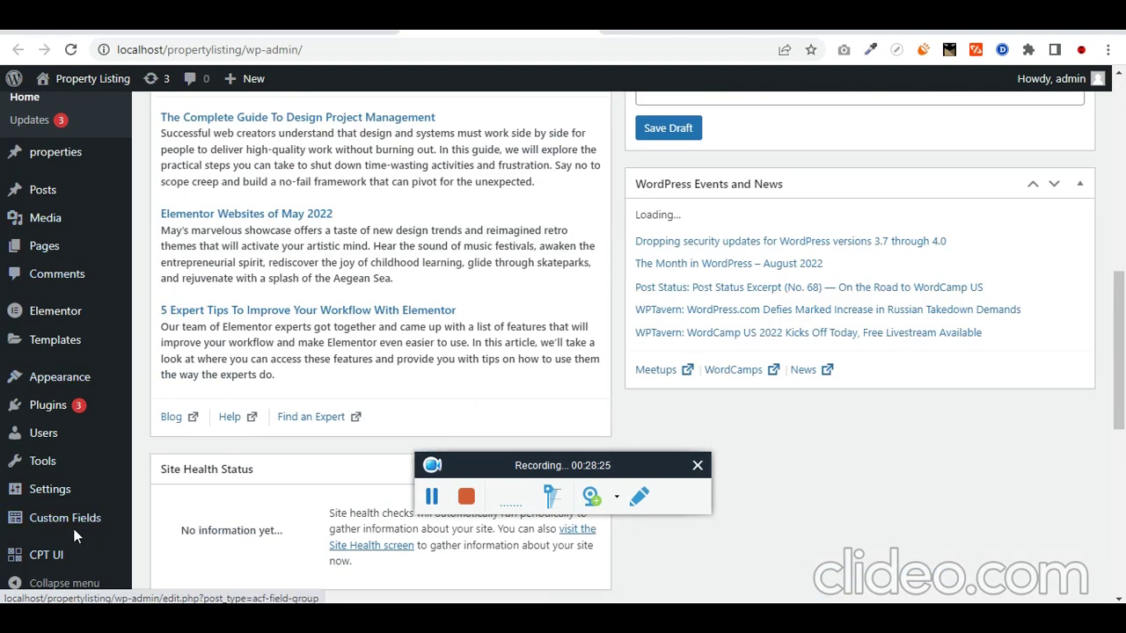
{"action": "mouse_move", "coordinate": [53, 489]}
{"action": "left_click", "coordinate": [194, 474]}
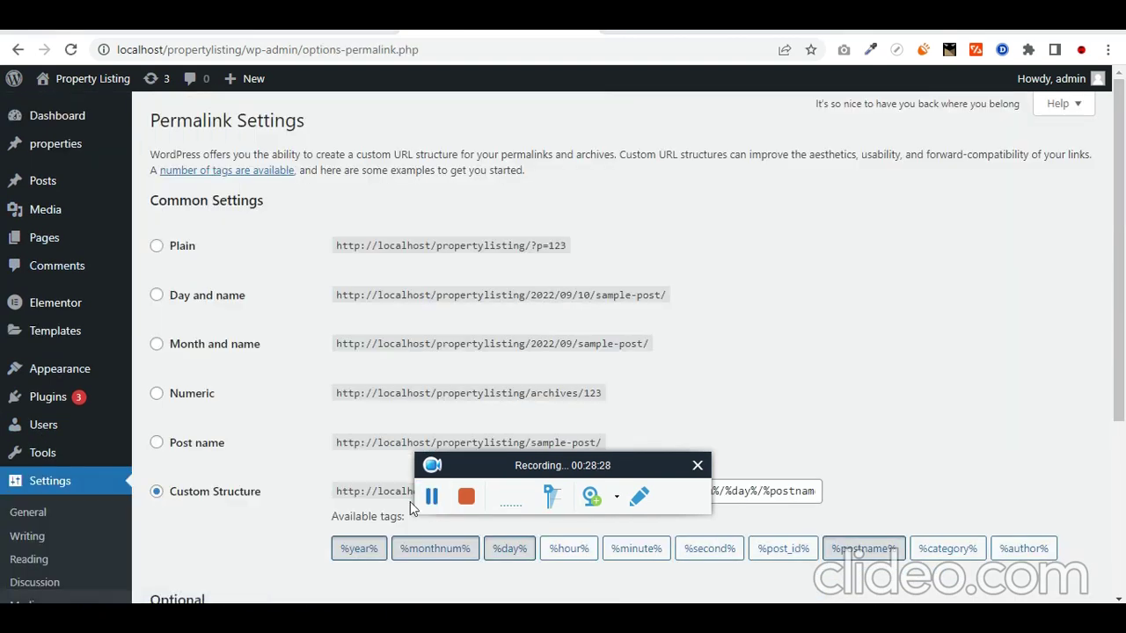
{"action": "left_click", "coordinate": [157, 443]}
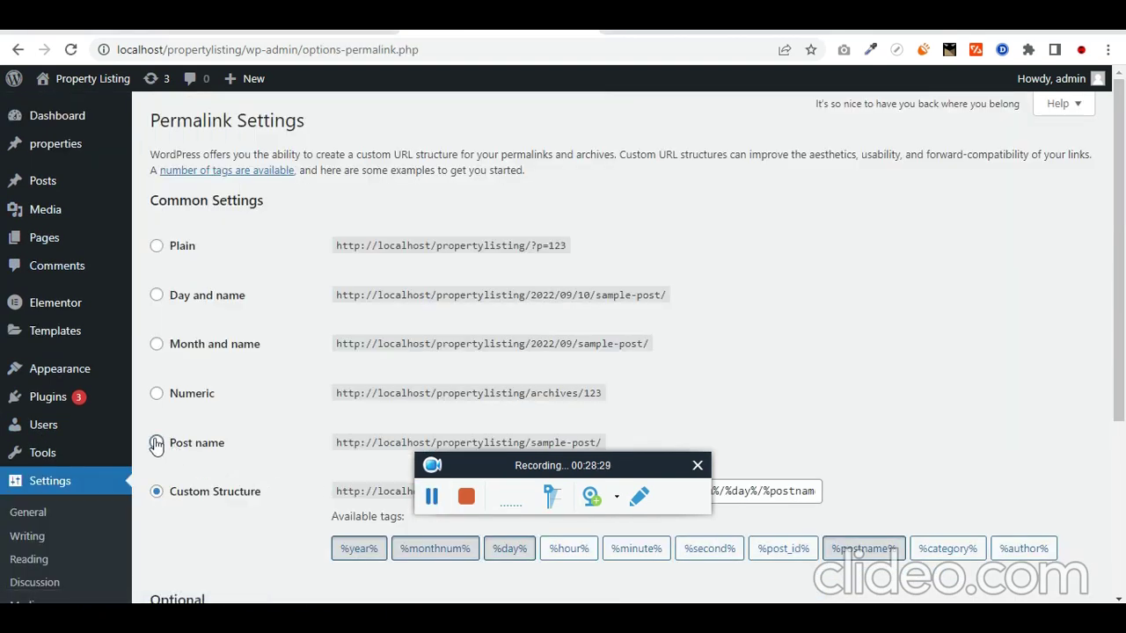
{"action": "scroll", "coordinate": [847, 329], "scroll_direction": "down", "scroll_amount": 3}
{"action": "left_click", "coordinate": [206, 546]}
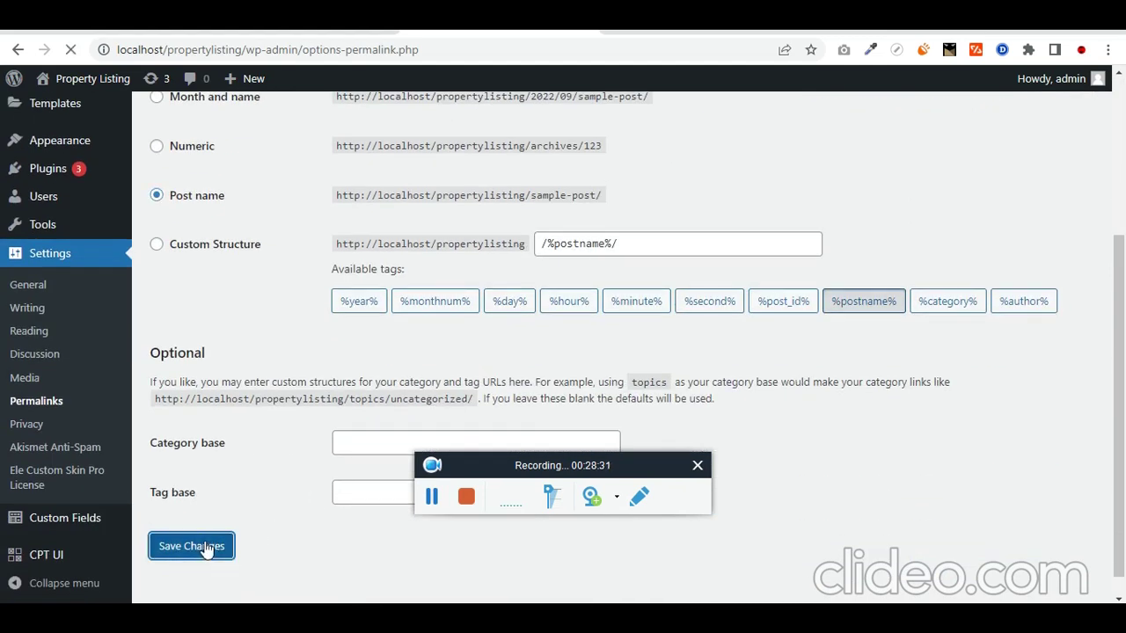
Step: Filter the Properties for sale grid by Apartments, Flats, House, then Flats again
{"action": "left_click", "coordinate": [431, 496]}
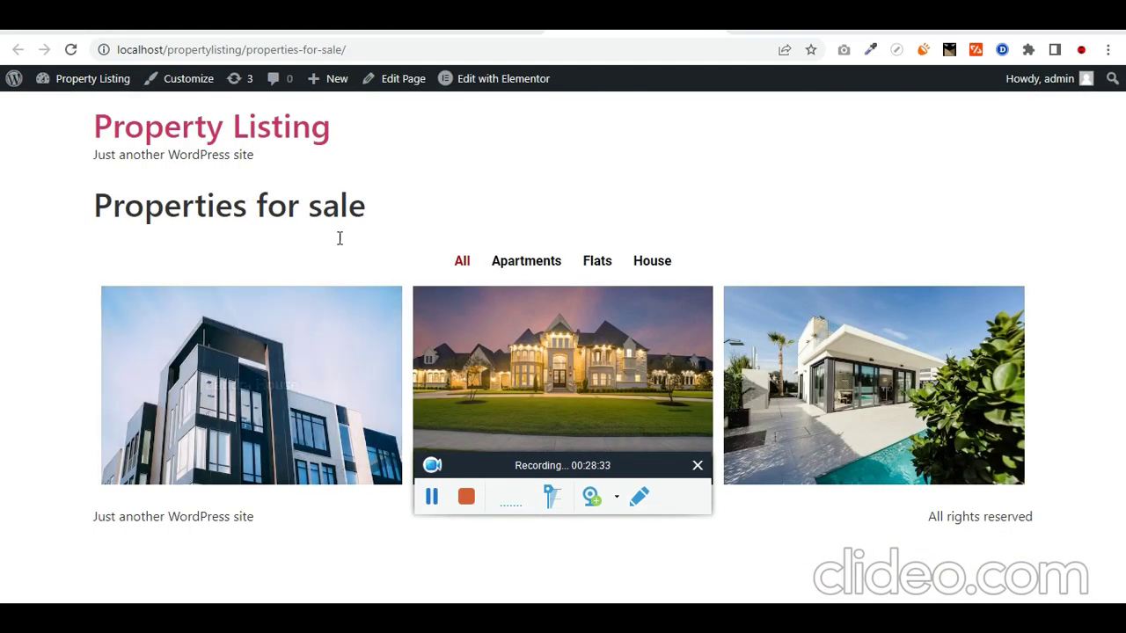
{"action": "left_click", "coordinate": [540, 268]}
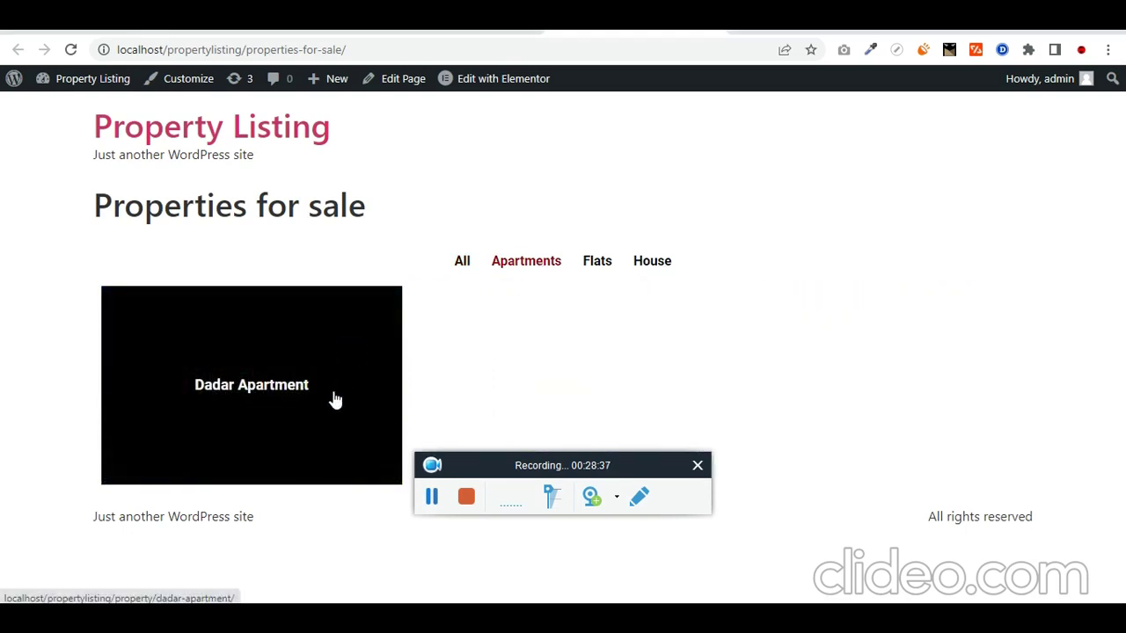
{"action": "left_click", "coordinate": [598, 261]}
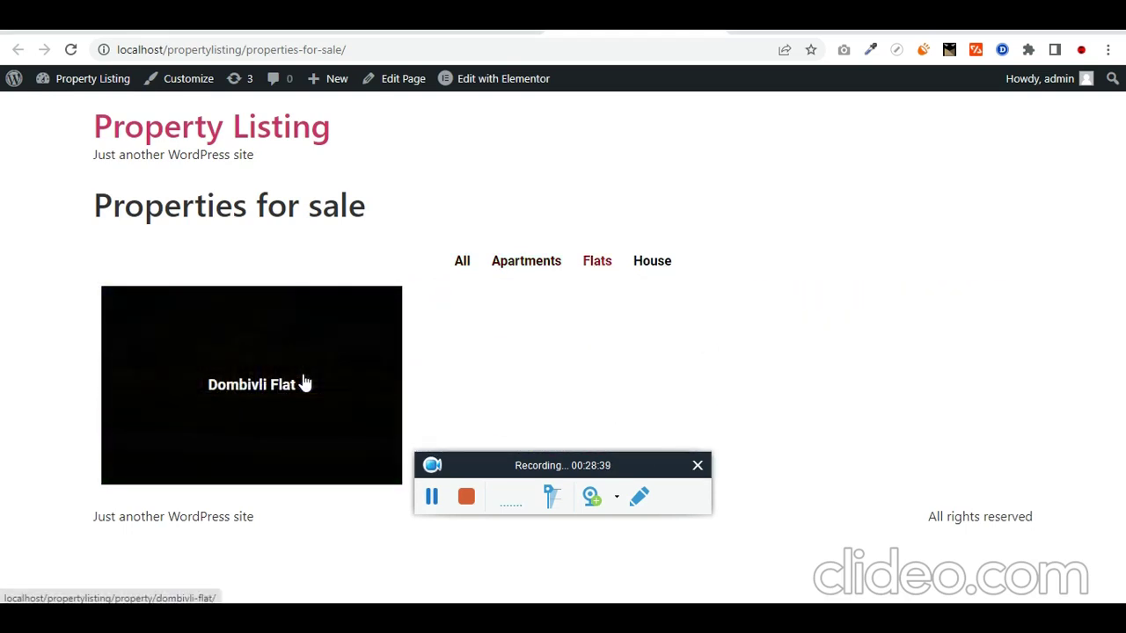
{"action": "left_click", "coordinate": [661, 264]}
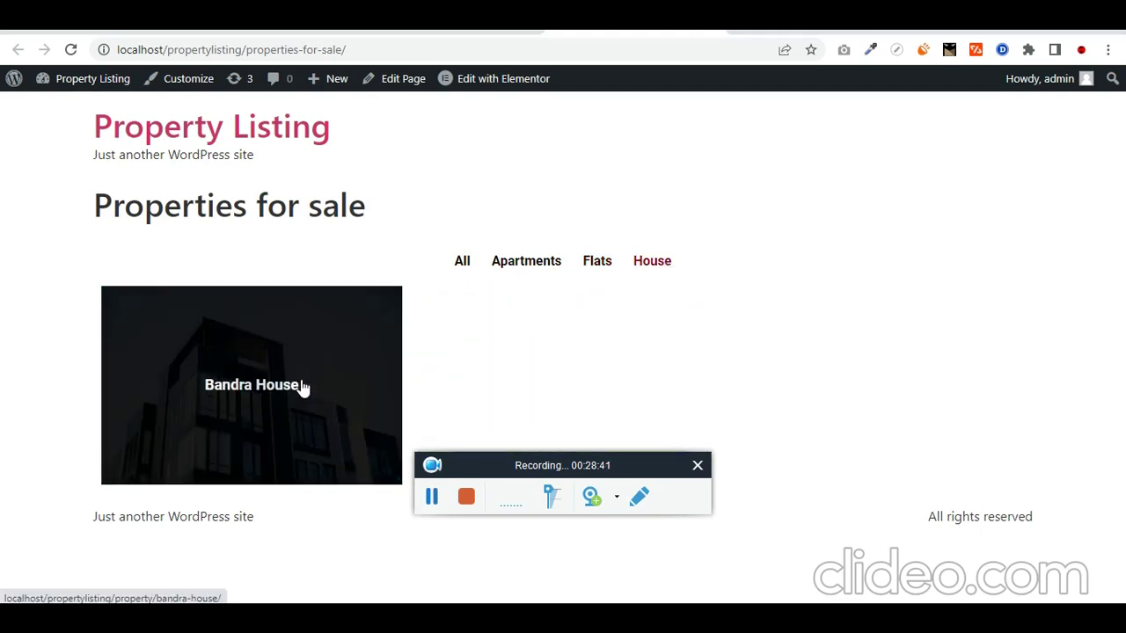
{"action": "left_click", "coordinate": [599, 264]}
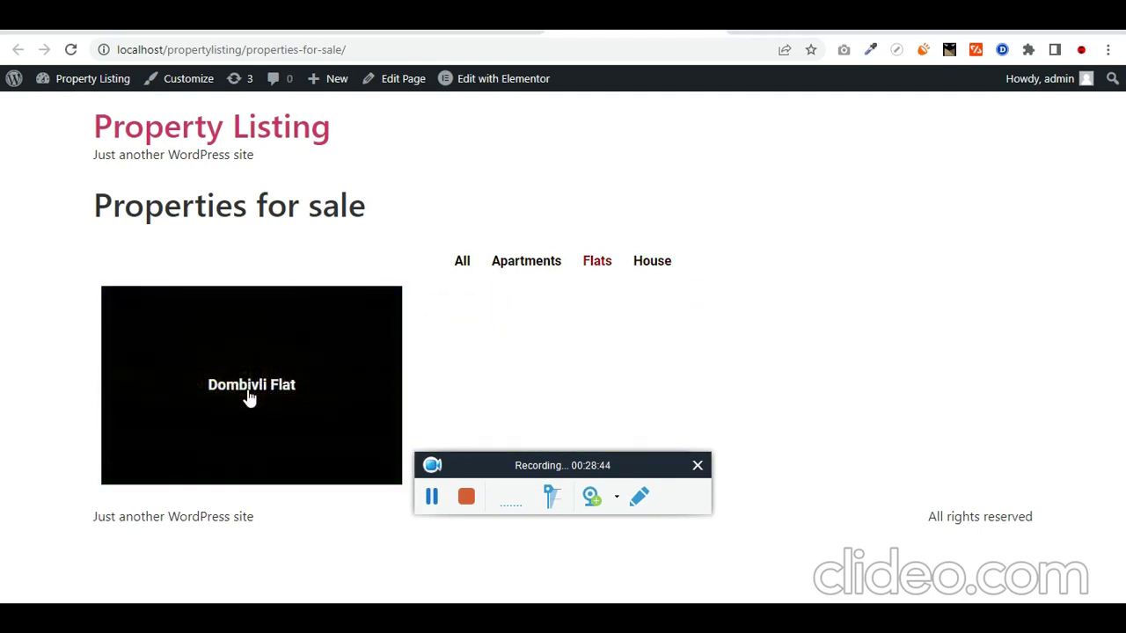
Step: Open the Dombivli Flat listing and step through its photo gallery
{"action": "left_click", "coordinate": [250, 397]}
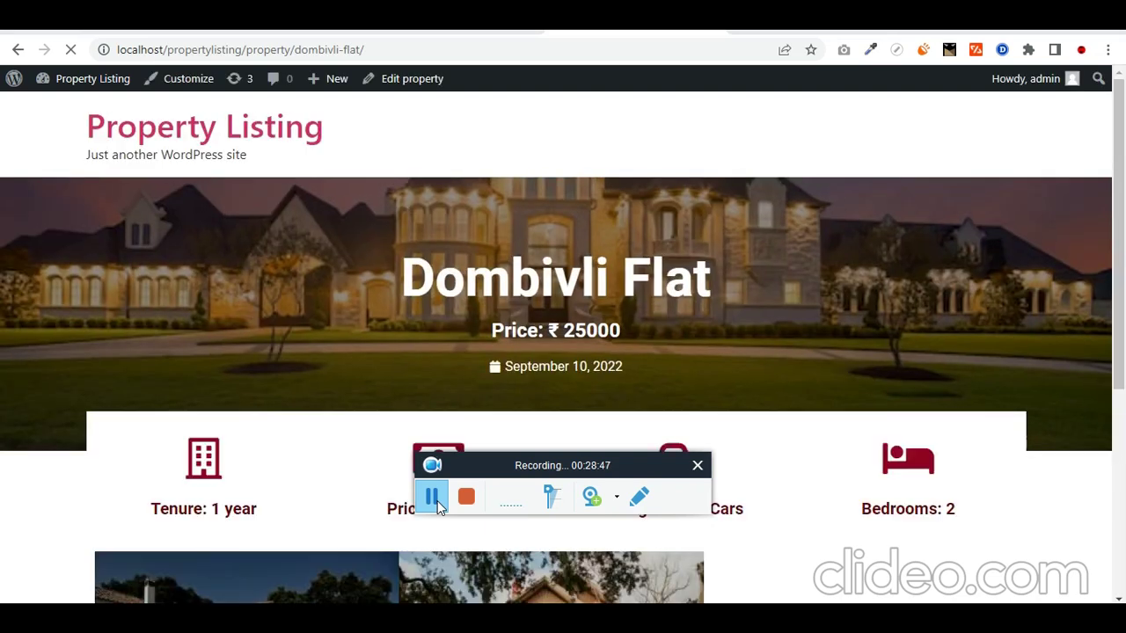
{"action": "triple_click", "coordinate": [549, 303]}
{"action": "scroll", "coordinate": [563, 352], "scroll_direction": "down", "scroll_amount": 4}
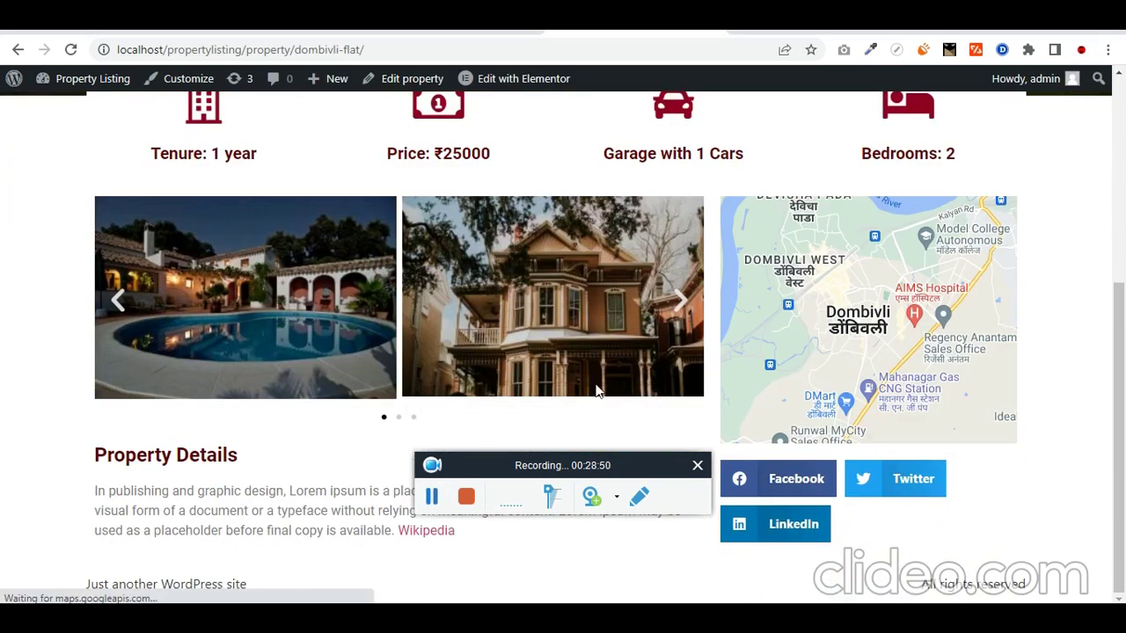
{"action": "scroll", "coordinate": [597, 390], "scroll_direction": "up", "scroll_amount": 2}
{"action": "scroll", "coordinate": [597, 391], "scroll_direction": "down", "scroll_amount": 2}
{"action": "left_click", "coordinate": [680, 301]}
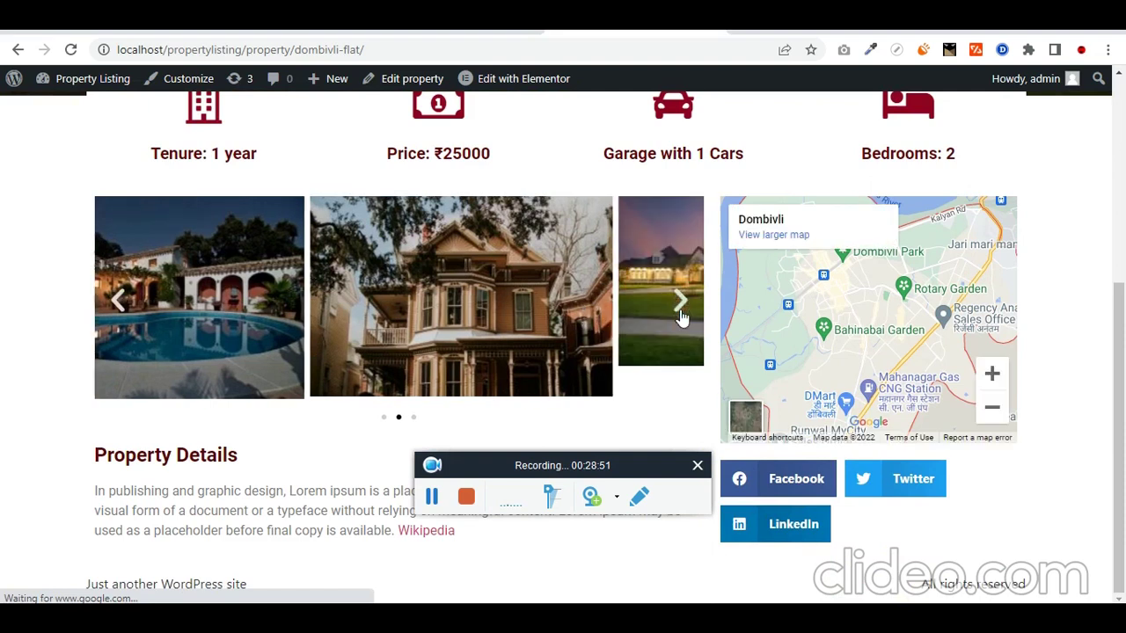
{"action": "left_click", "coordinate": [680, 302]}
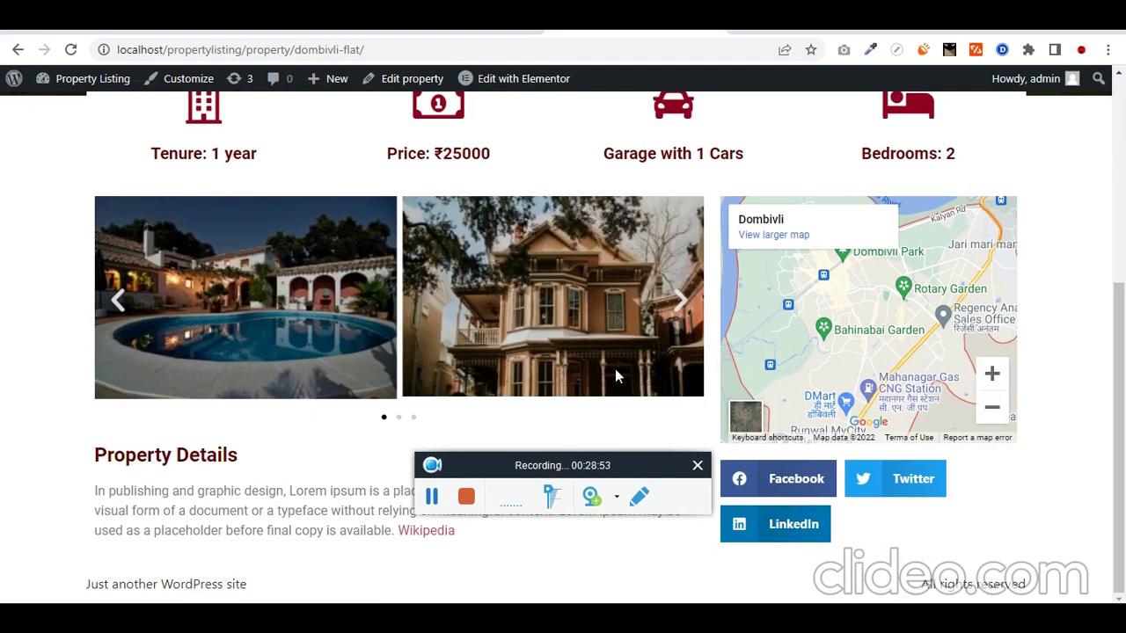
Step: Review the Dombivli Flat page's Property Details text and title
{"action": "triple_click", "coordinate": [231, 484]}
{"action": "scroll", "coordinate": [242, 475], "scroll_direction": "up", "scroll_amount": 2}
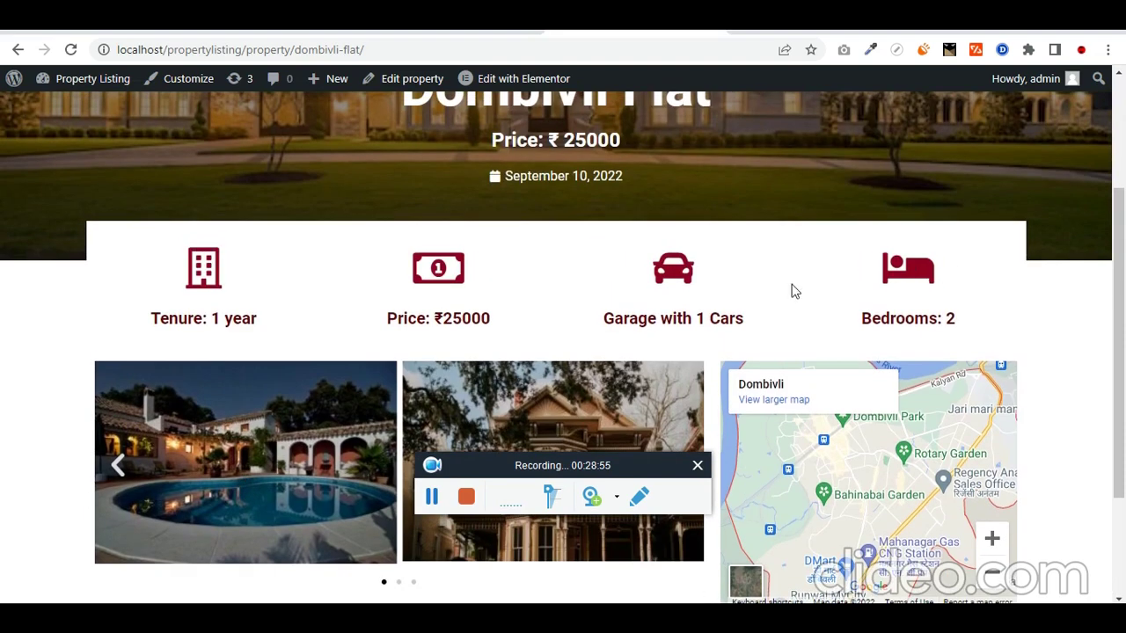
{"action": "scroll", "coordinate": [604, 327], "scroll_direction": "up", "scroll_amount": 2}
{"action": "left_click_drag", "start_coordinate": [623, 341], "coordinate": [498, 353]}
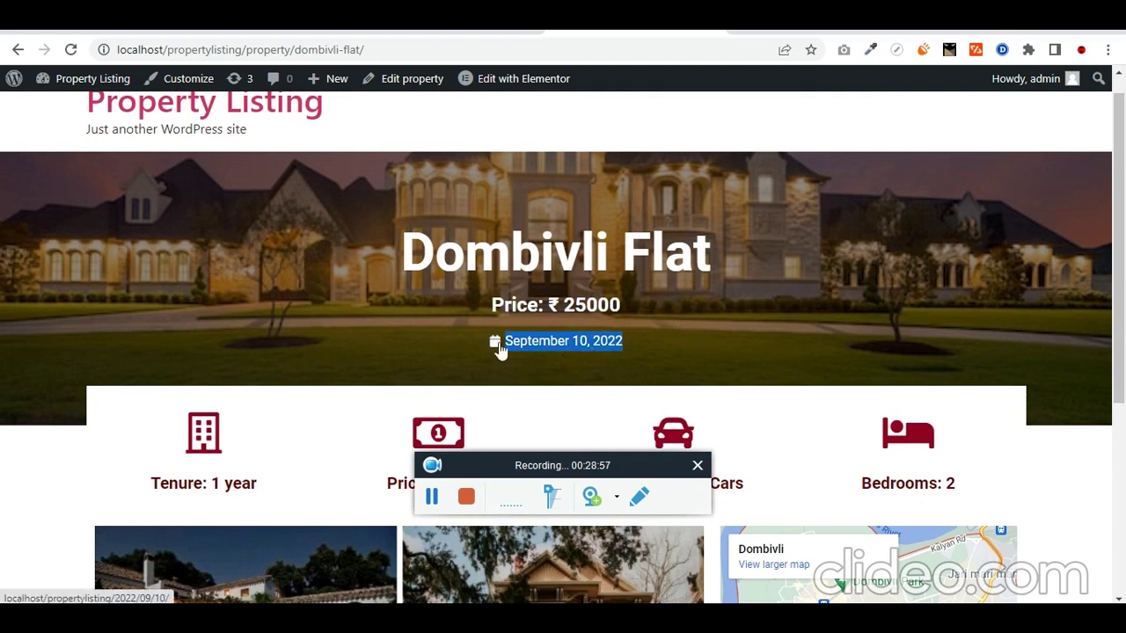
{"action": "triple_click", "coordinate": [676, 307]}
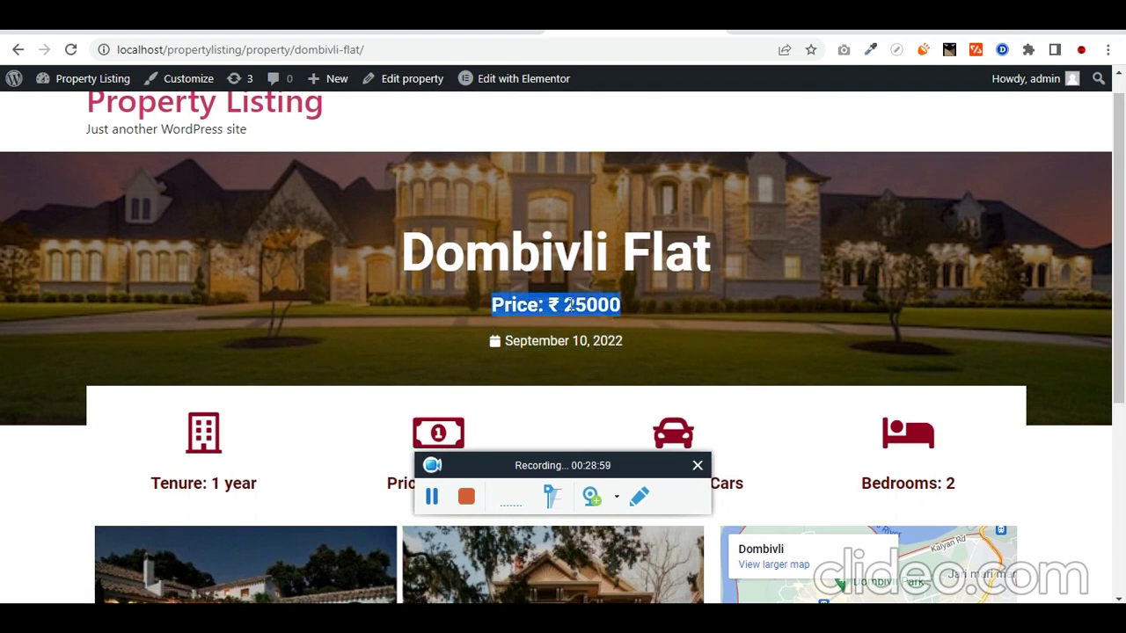
{"action": "triple_click", "coordinate": [688, 264]}
{"action": "scroll", "coordinate": [704, 334], "scroll_direction": "up", "scroll_amount": 1}
{"action": "scroll", "coordinate": [718, 291], "scroll_direction": "down", "scroll_amount": 4}
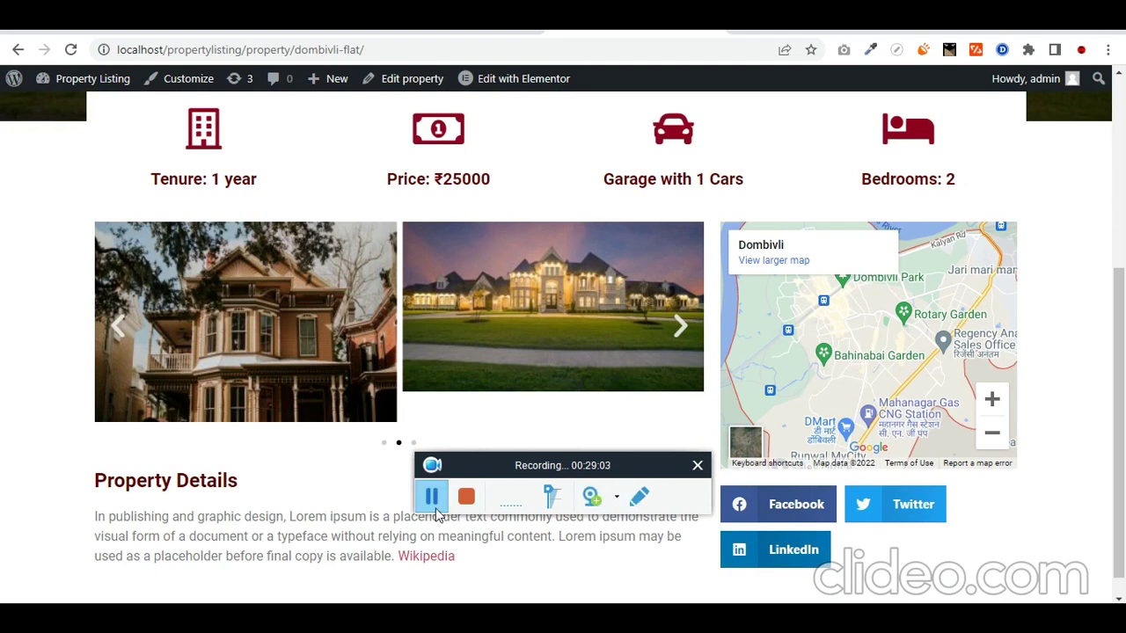
{"action": "scroll", "coordinate": [523, 351], "scroll_direction": "up", "scroll_amount": 4}
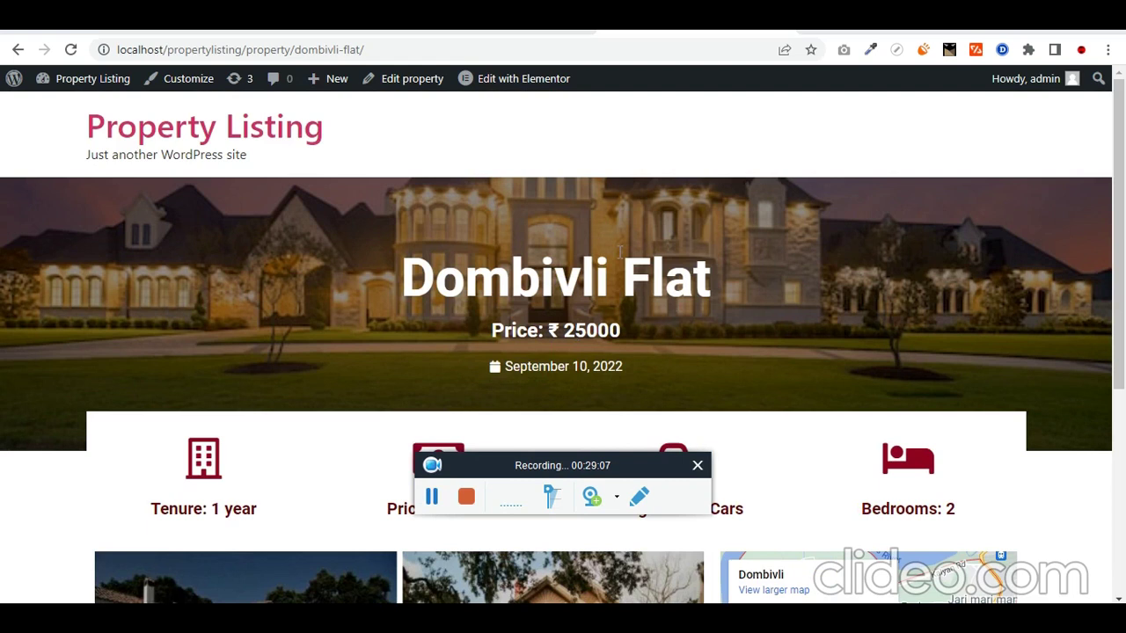
{"action": "scroll", "coordinate": [585, 188], "scroll_direction": "down", "scroll_amount": 2}
{"action": "scroll", "coordinate": [585, 187], "scroll_direction": "up", "scroll_amount": 2}
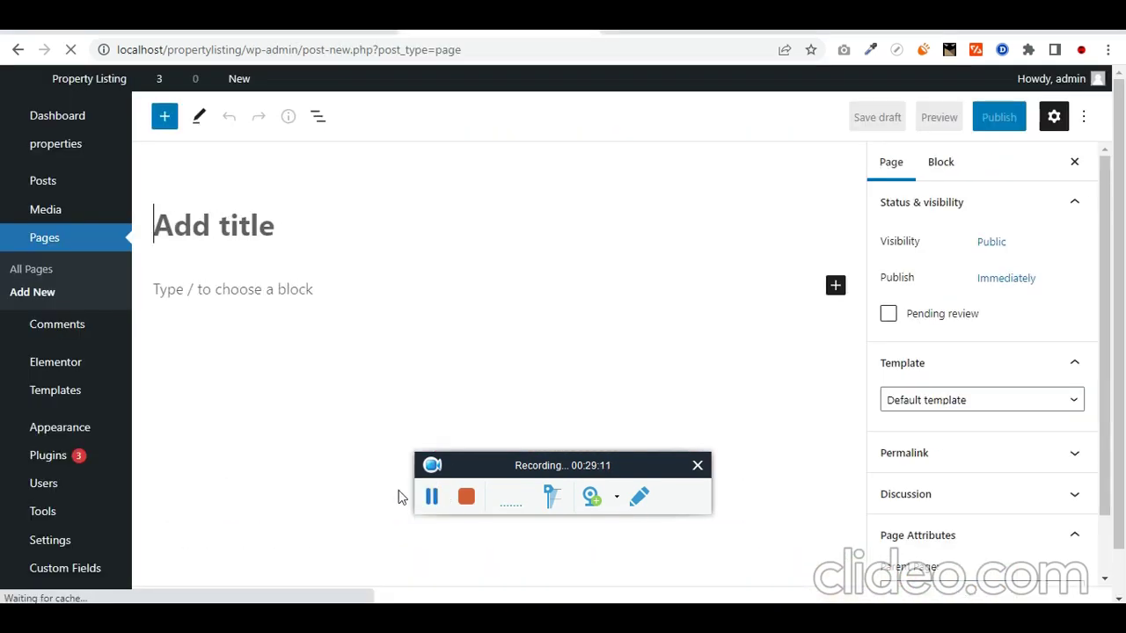
Step: Title the new page 'All Properties', publish it, and open it in Elementor
{"action": "type", "text": "All Properties"}
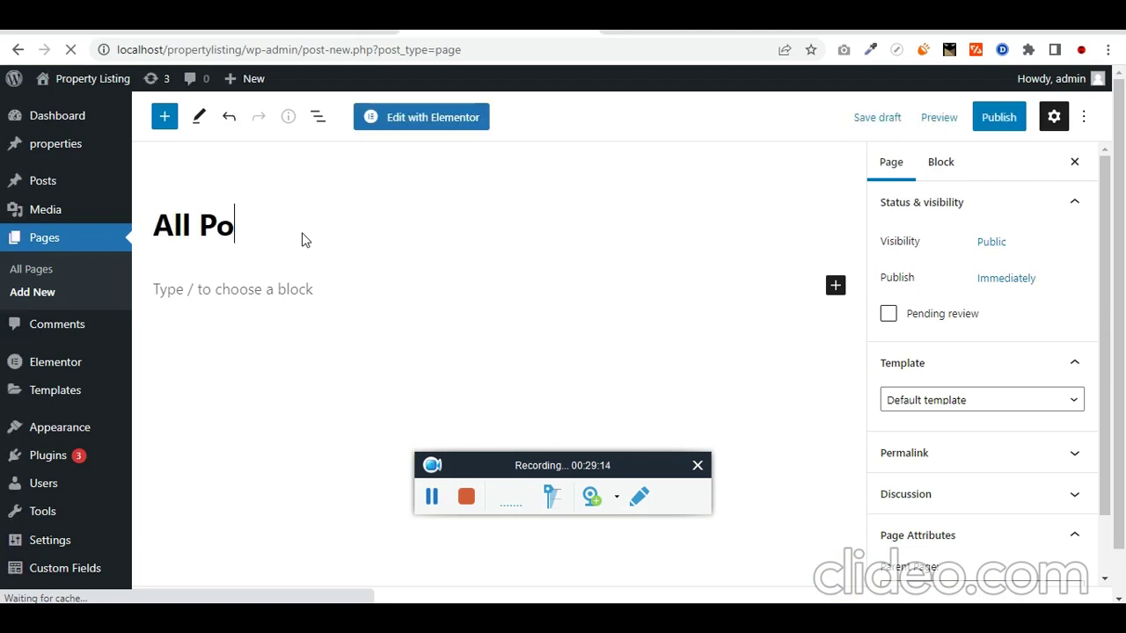
{"action": "left_click", "coordinate": [991, 127]}
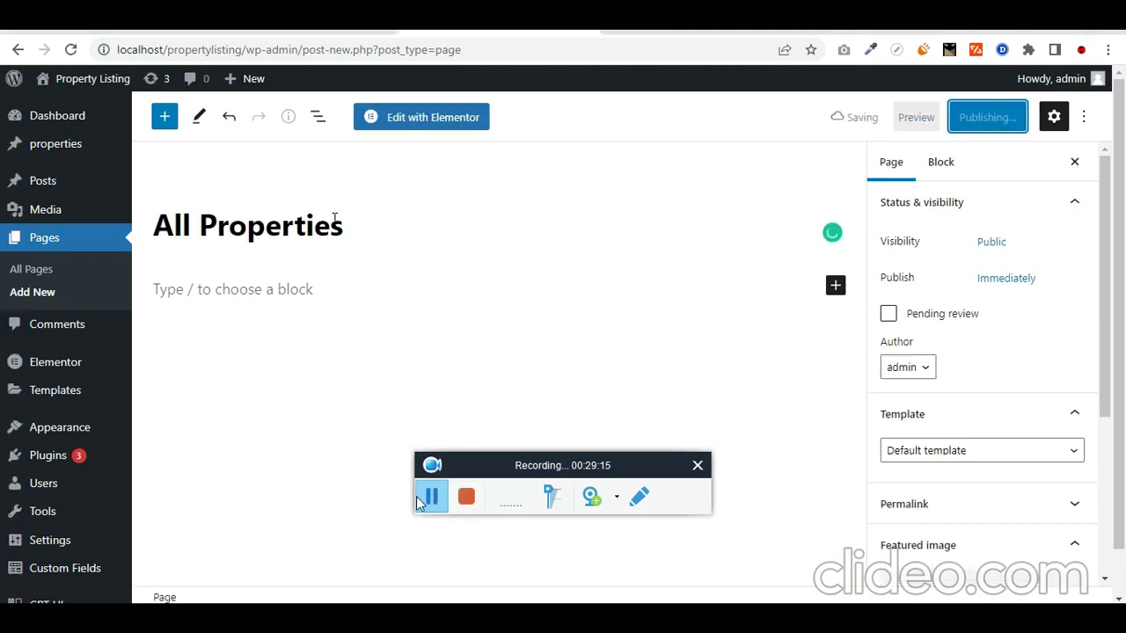
{"action": "left_click", "coordinate": [428, 118]}
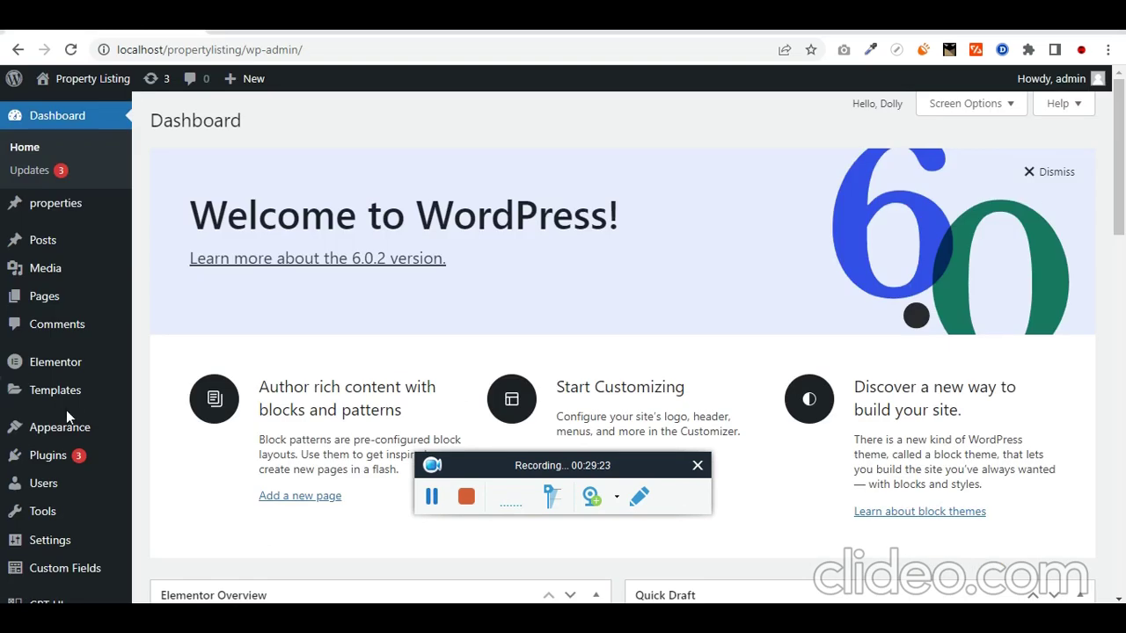
Step: Open Elementor's Theme Builder and show its empty Loop section
{"action": "mouse_move", "coordinate": [79, 403]}
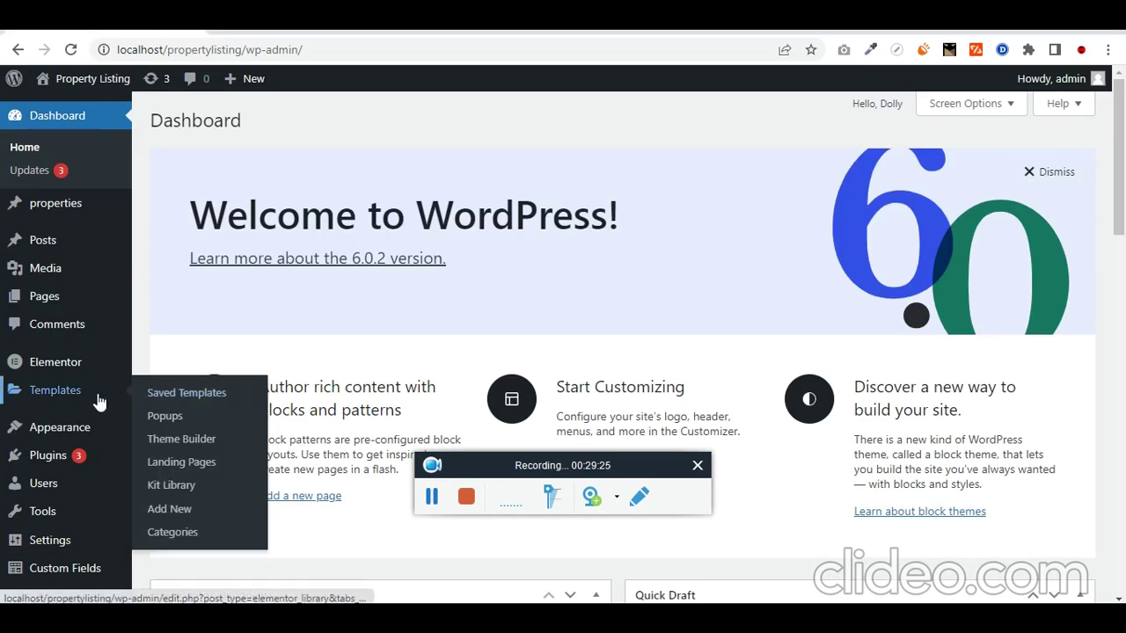
{"action": "left_click", "coordinate": [227, 439]}
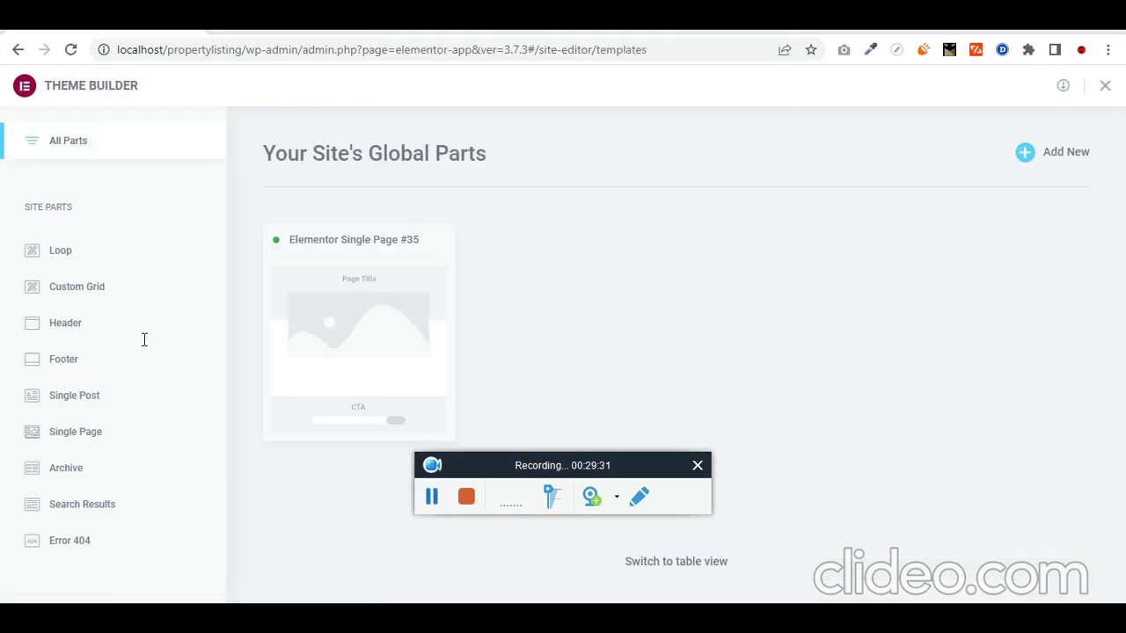
{"action": "left_click", "coordinate": [68, 261]}
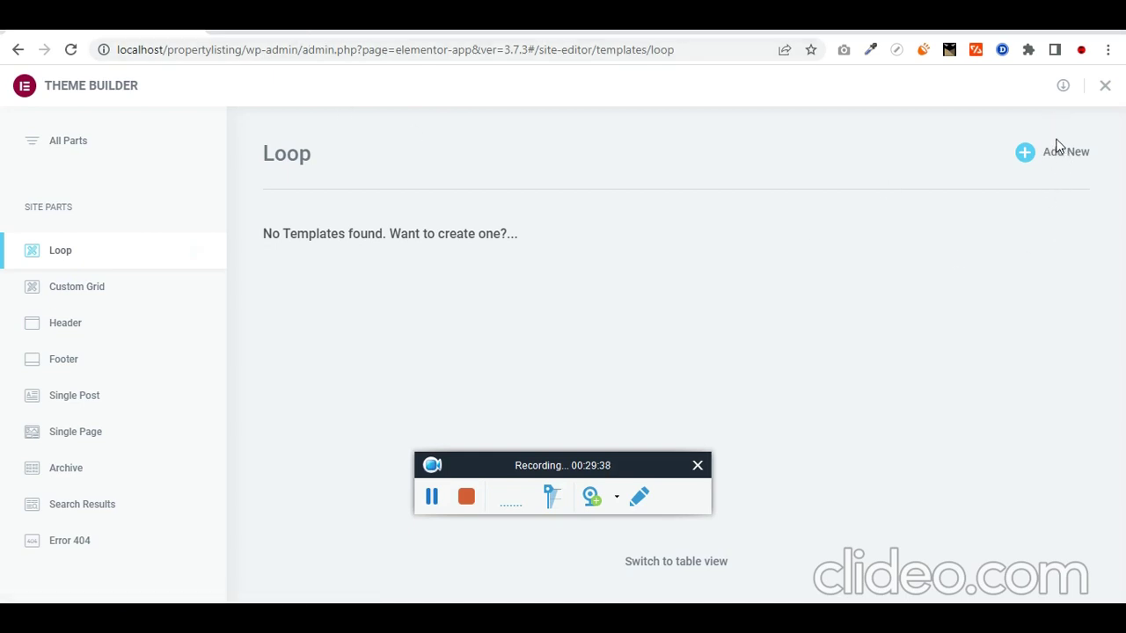
Step: Start a new loop item template and add a one-column section
{"action": "left_click", "coordinate": [1028, 158]}
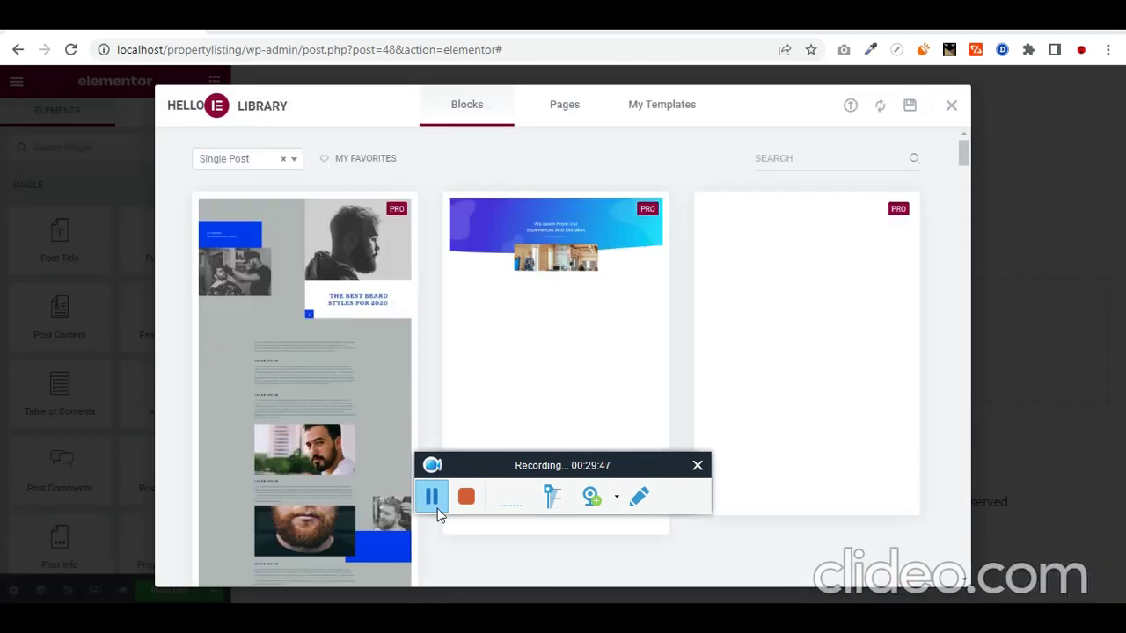
{"action": "left_click", "coordinate": [951, 106]}
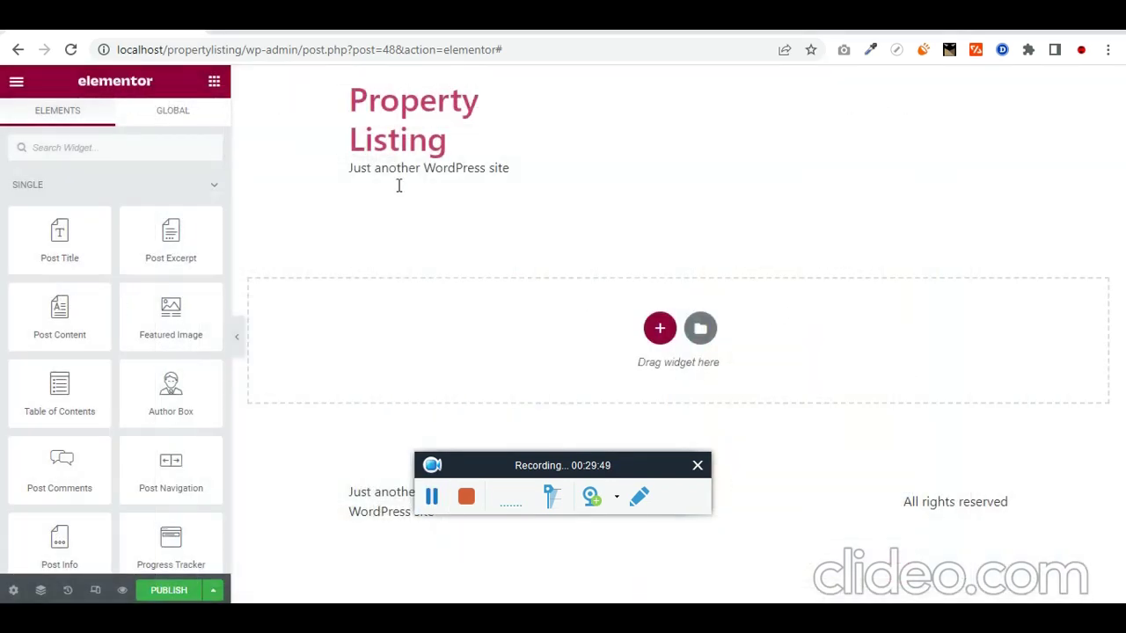
{"action": "left_click", "coordinate": [659, 330]}
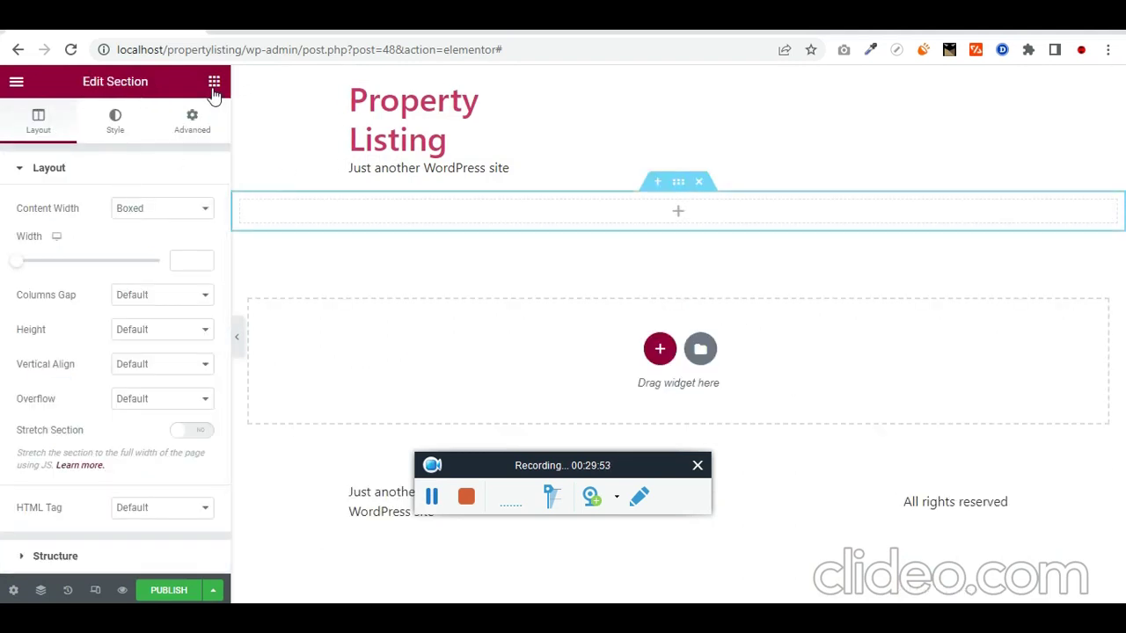
{"action": "left_click", "coordinate": [214, 82]}
Step: Add an Image widget showing the post's Featured Image at Medium 300 x 300
{"action": "type", "text": "pos"}
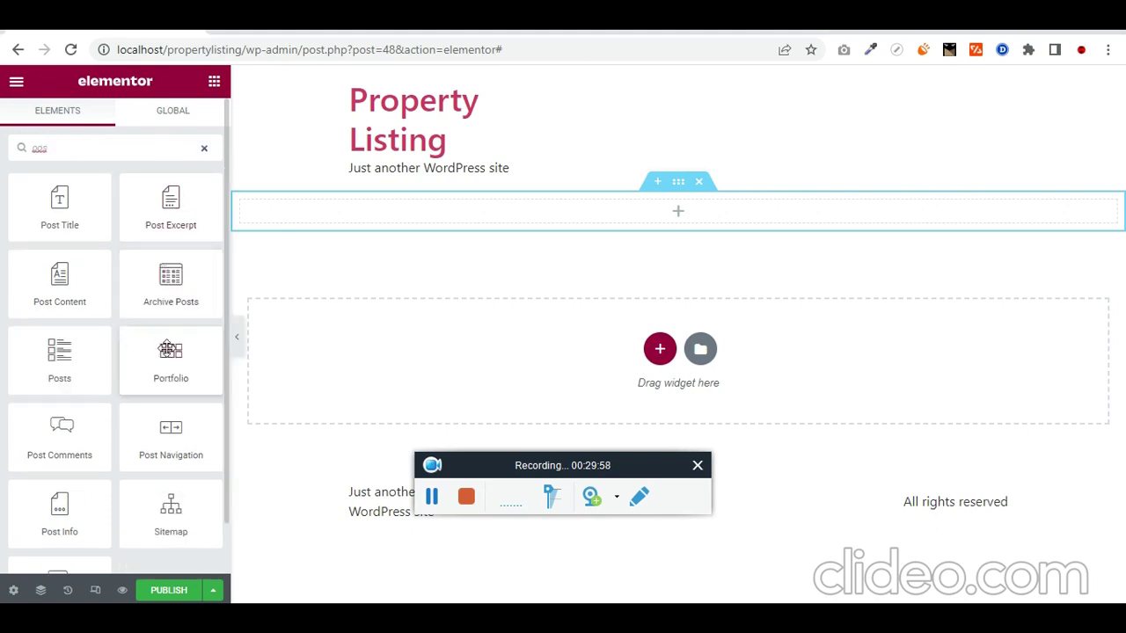
{"action": "key", "text": "ctrl+a"}
{"action": "type", "text": "image"}
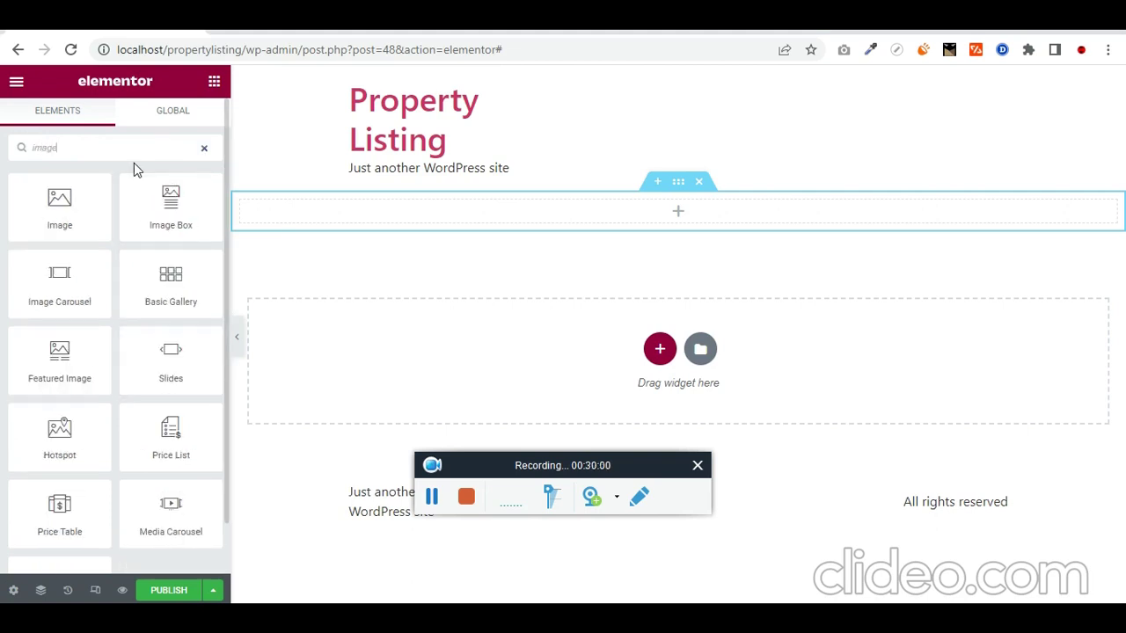
{"action": "left_click_drag", "start_coordinate": [59, 206], "coordinate": [590, 219]}
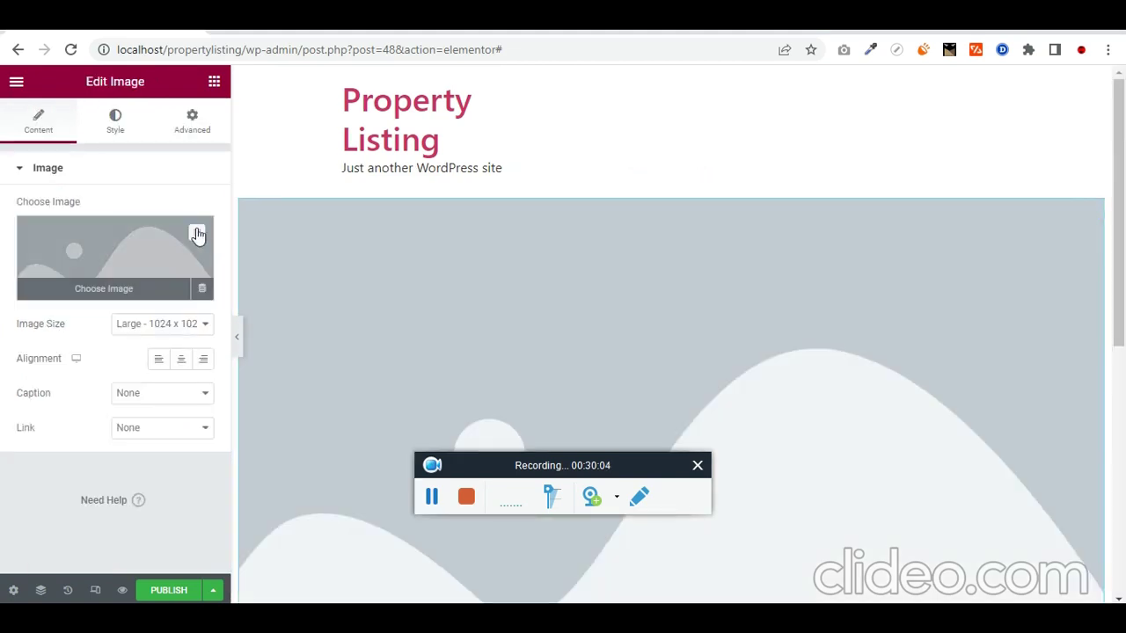
{"action": "left_click", "coordinate": [202, 288]}
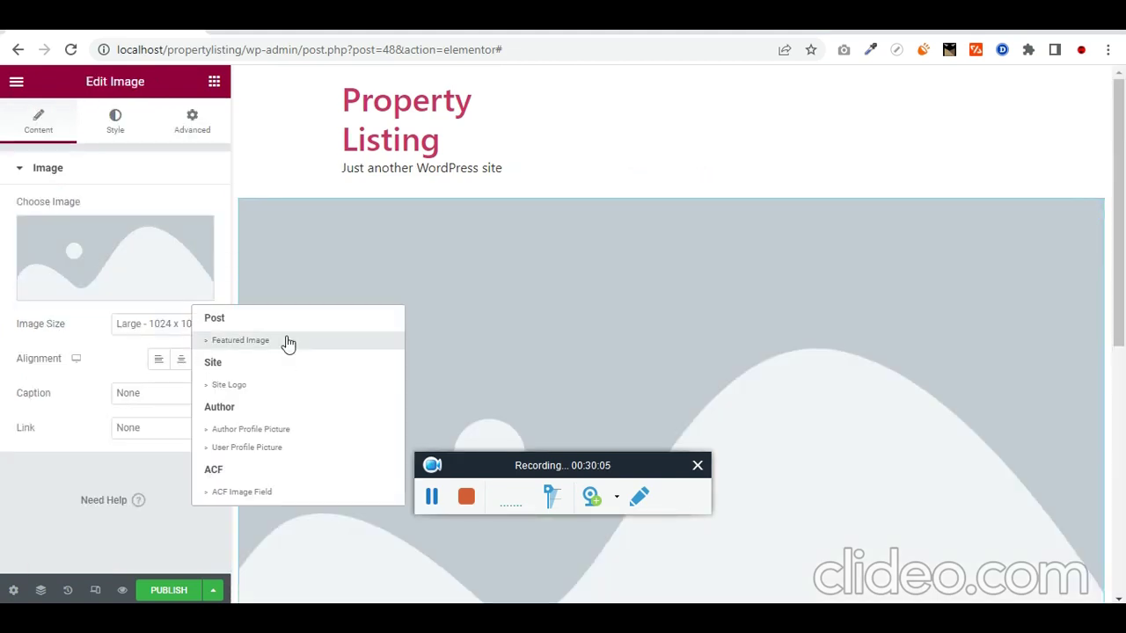
{"action": "left_click", "coordinate": [288, 341]}
{"action": "left_click", "coordinate": [186, 264]}
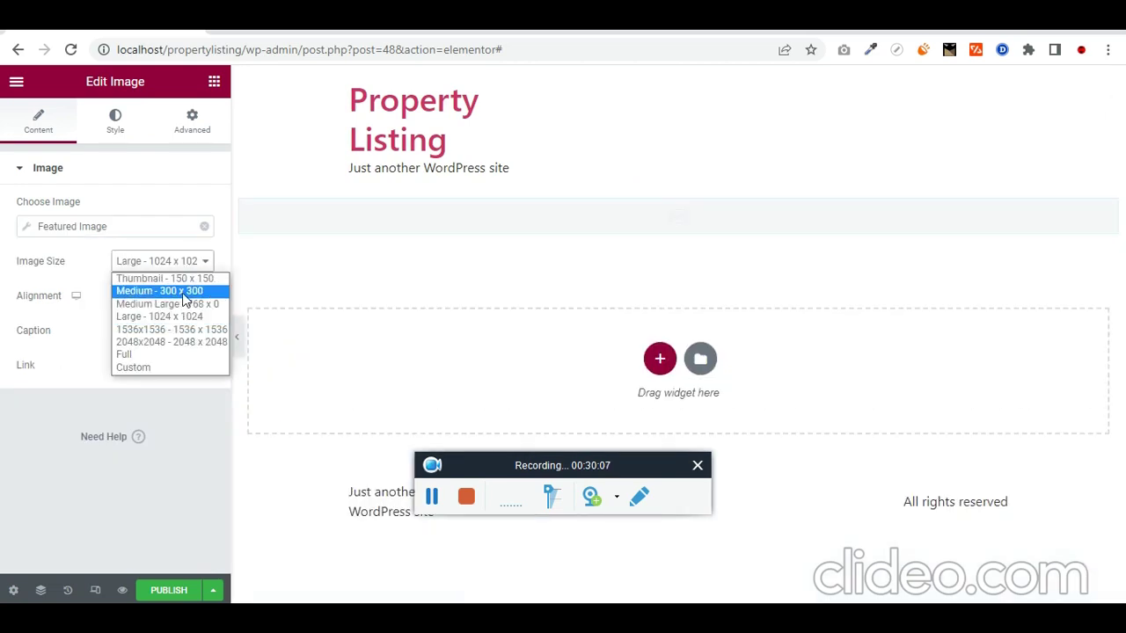
{"action": "left_click", "coordinate": [185, 293]}
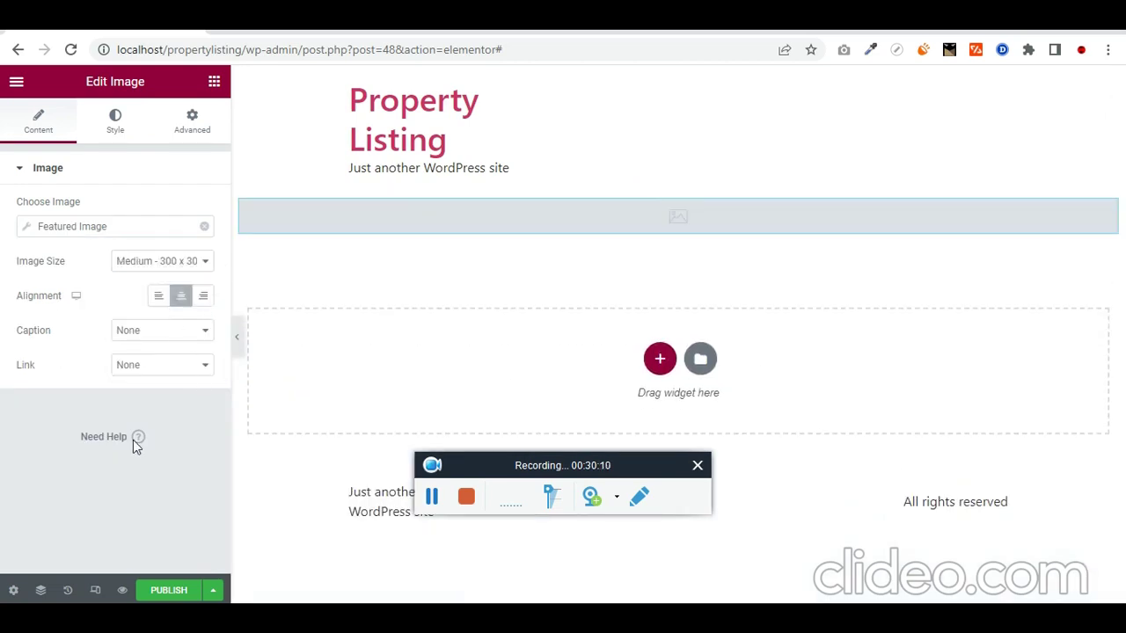
{"action": "left_click", "coordinate": [14, 590]}
Step: Set the preview content type to property, choose Bandra House, and apply the preview
{"action": "left_click", "coordinate": [76, 379]}
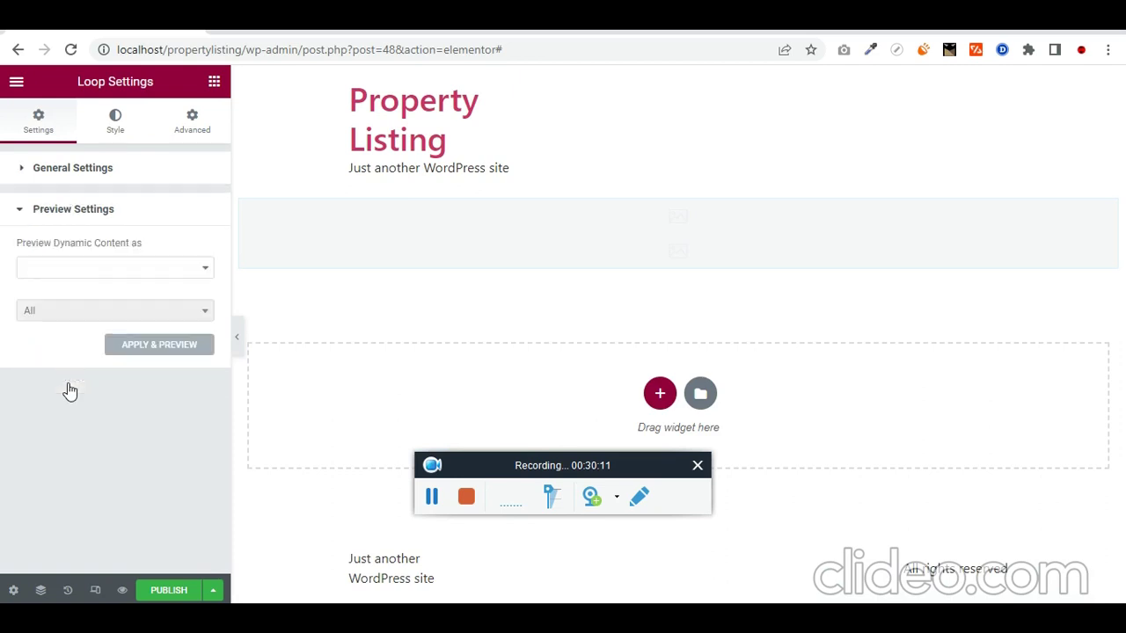
{"action": "left_click", "coordinate": [152, 271]}
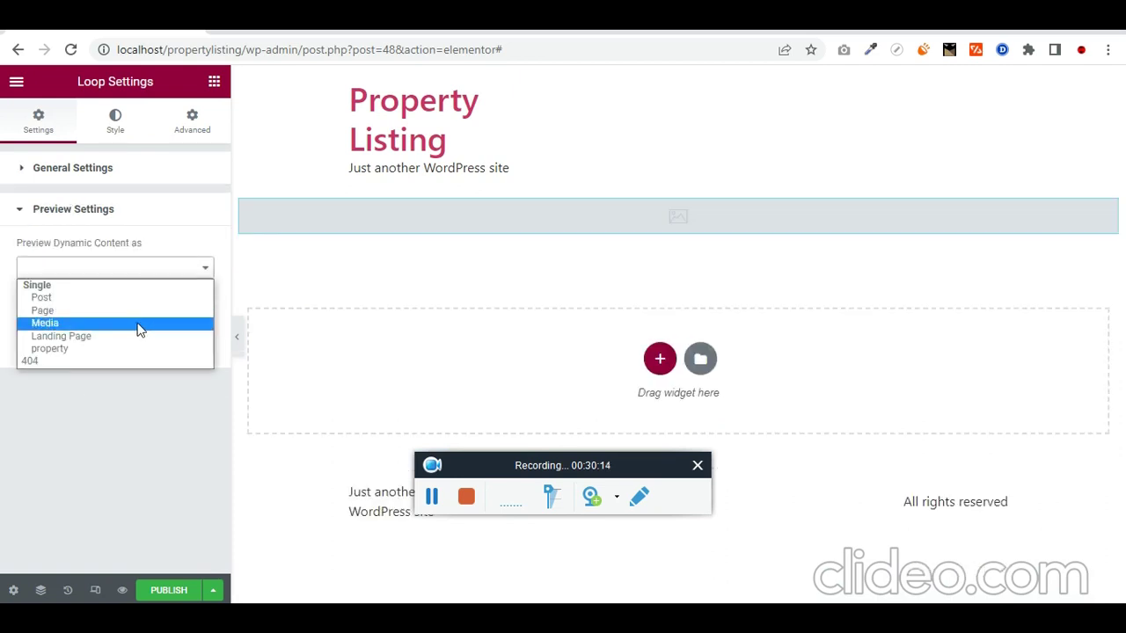
{"action": "left_click", "coordinate": [129, 349]}
{"action": "left_click", "coordinate": [153, 311]}
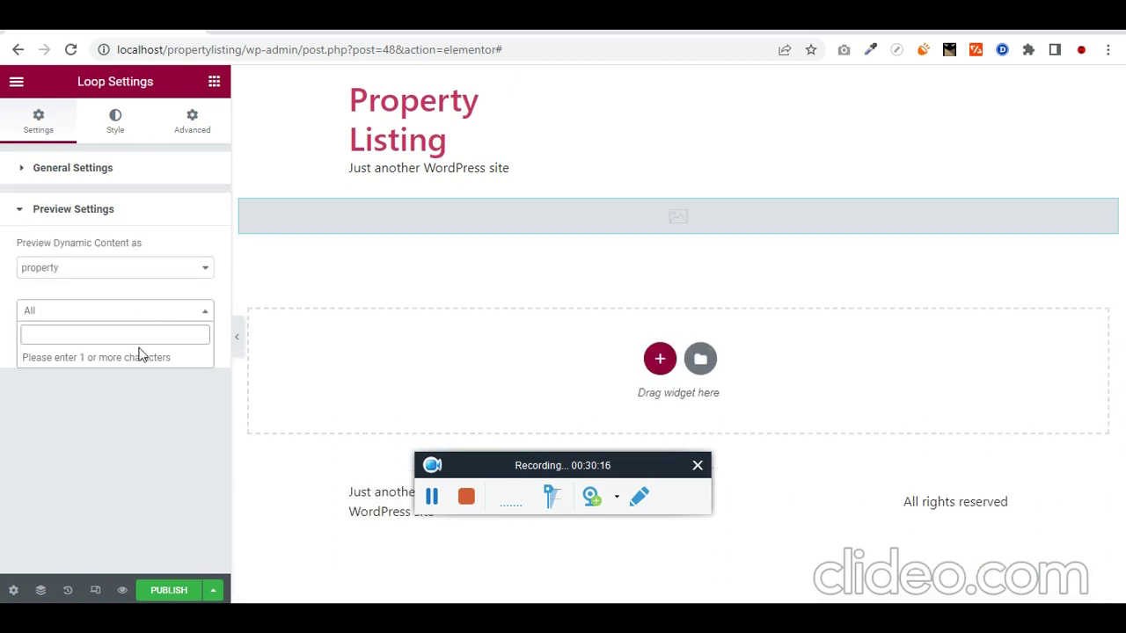
{"action": "type", "text": "dan"}
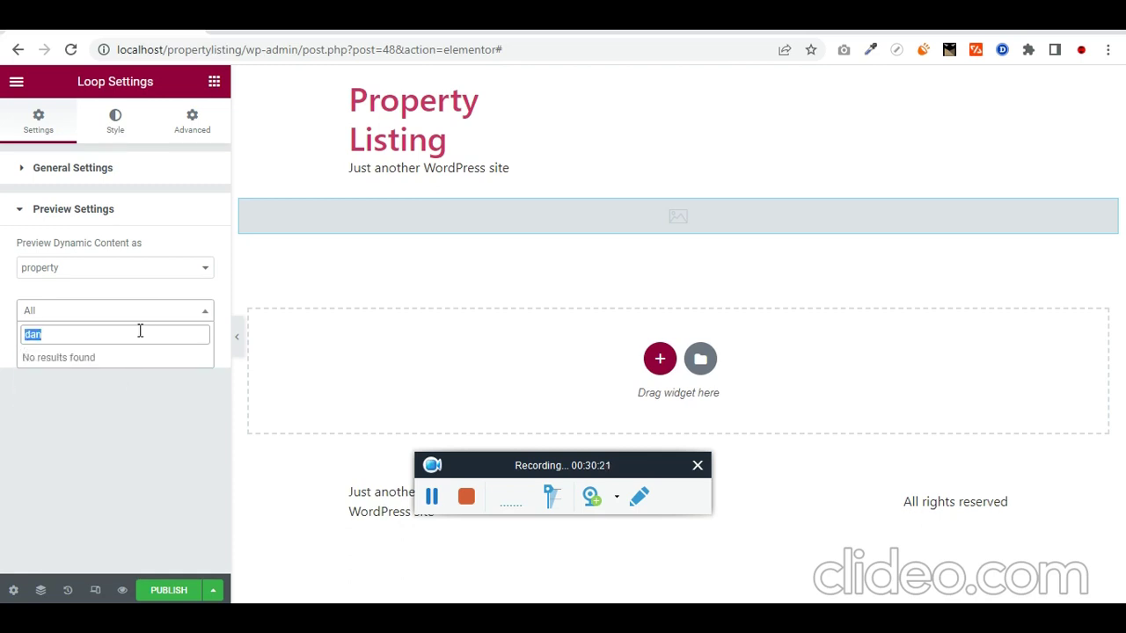
{"action": "type", "text": "ban"}
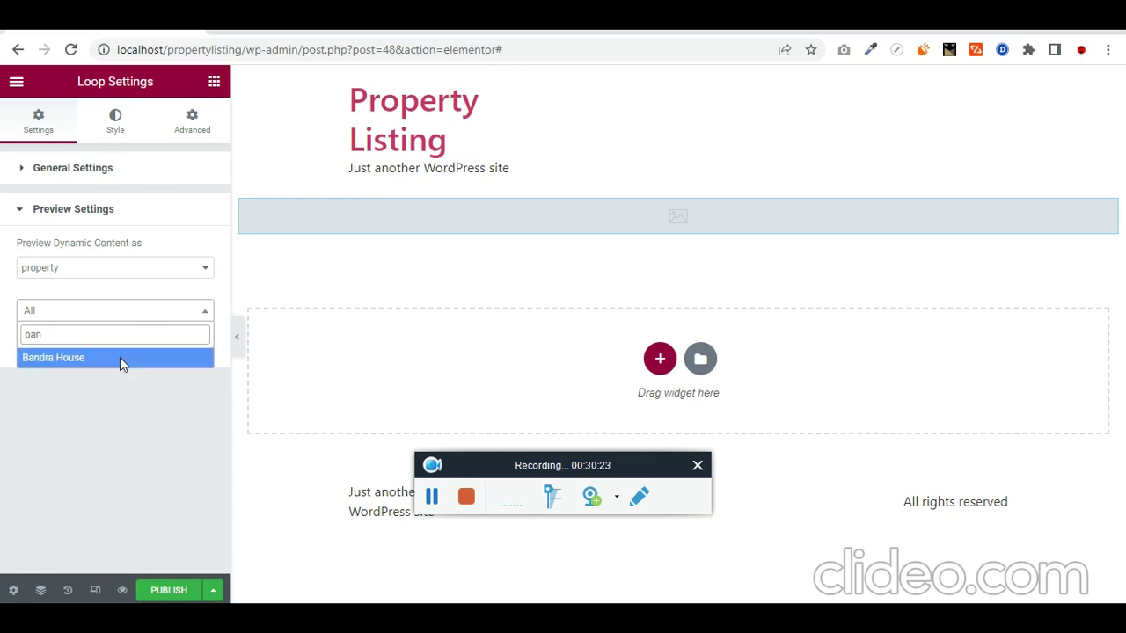
{"action": "left_click", "coordinate": [124, 357]}
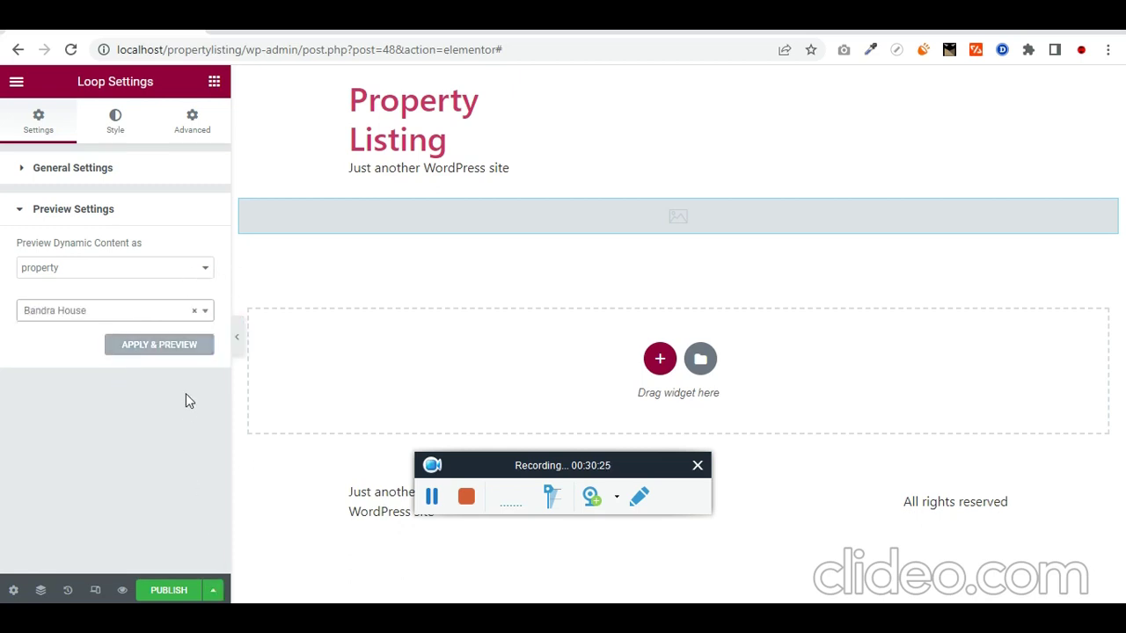
{"action": "left_click", "coordinate": [159, 345]}
{"action": "scroll", "coordinate": [326, 299], "scroll_direction": "down", "scroll_amount": 3}
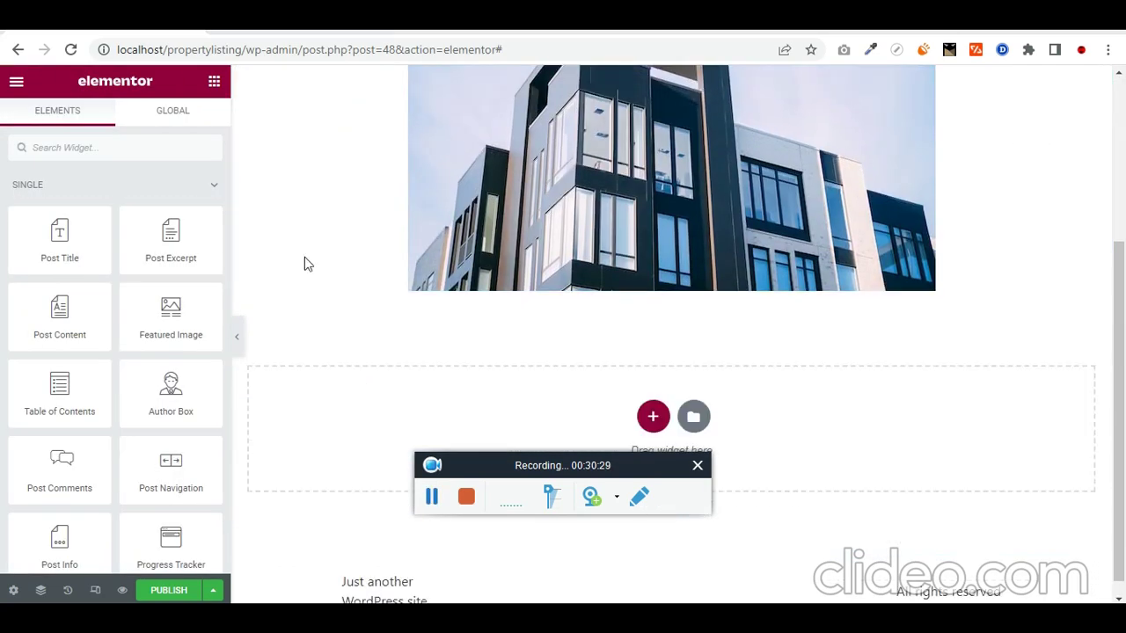
Step: Add a two-column inner section below the image with a Heading widget in its left column
{"action": "left_click", "coordinate": [166, 148]}
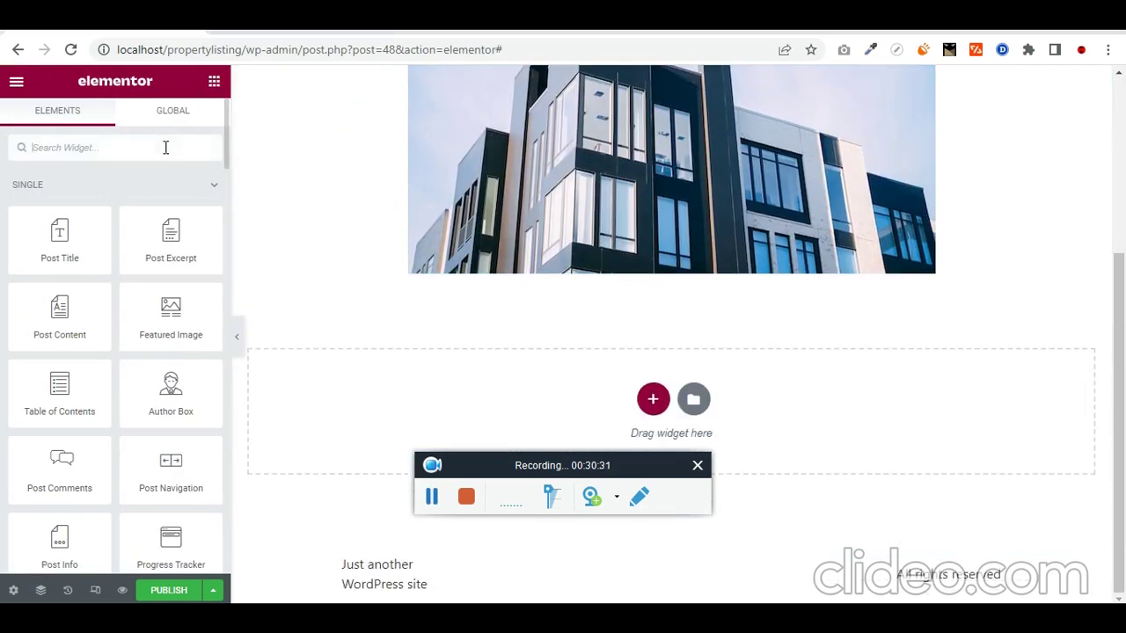
{"action": "type", "text": "inner"}
{"action": "left_click_drag", "start_coordinate": [58, 204], "coordinate": [741, 272]}
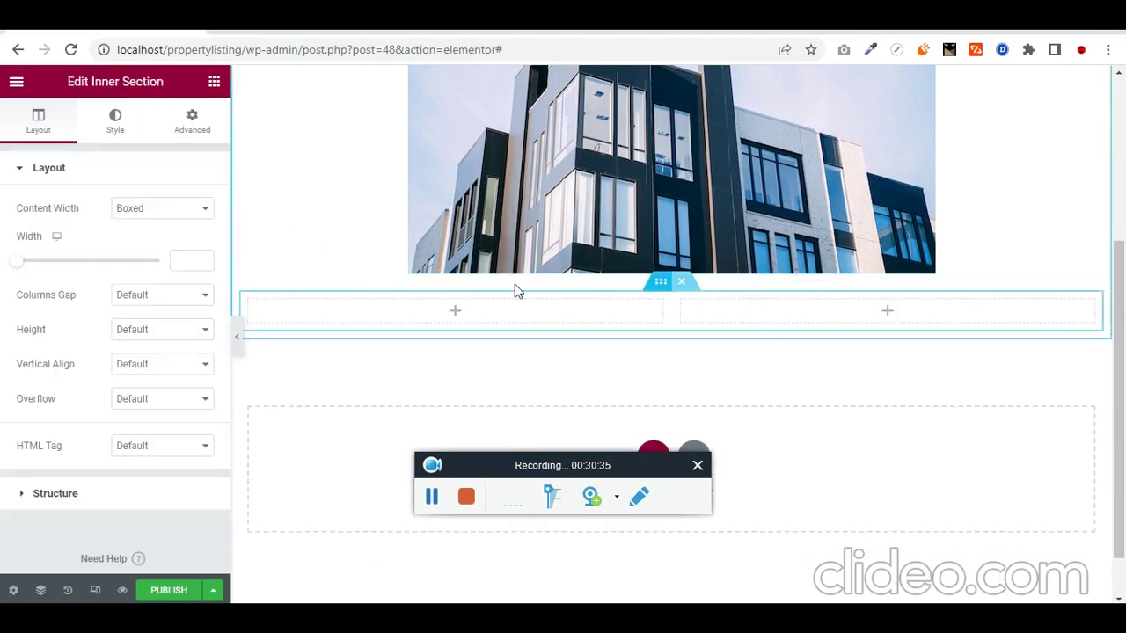
{"action": "left_click", "coordinate": [213, 82]}
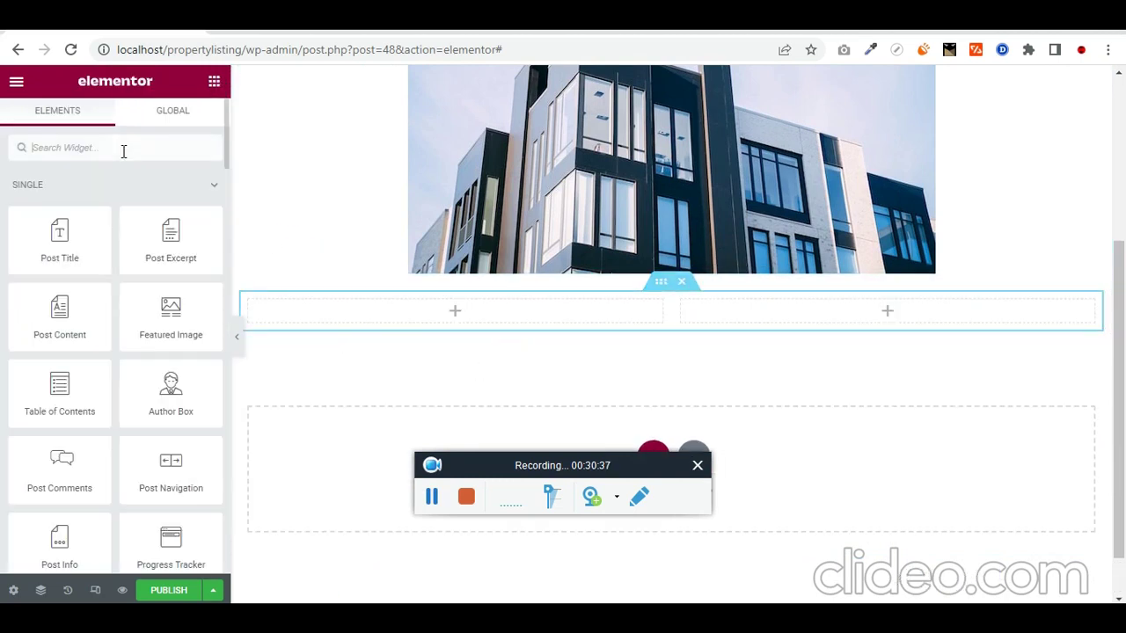
{"action": "left_click", "coordinate": [123, 148]}
{"action": "type", "text": "head"}
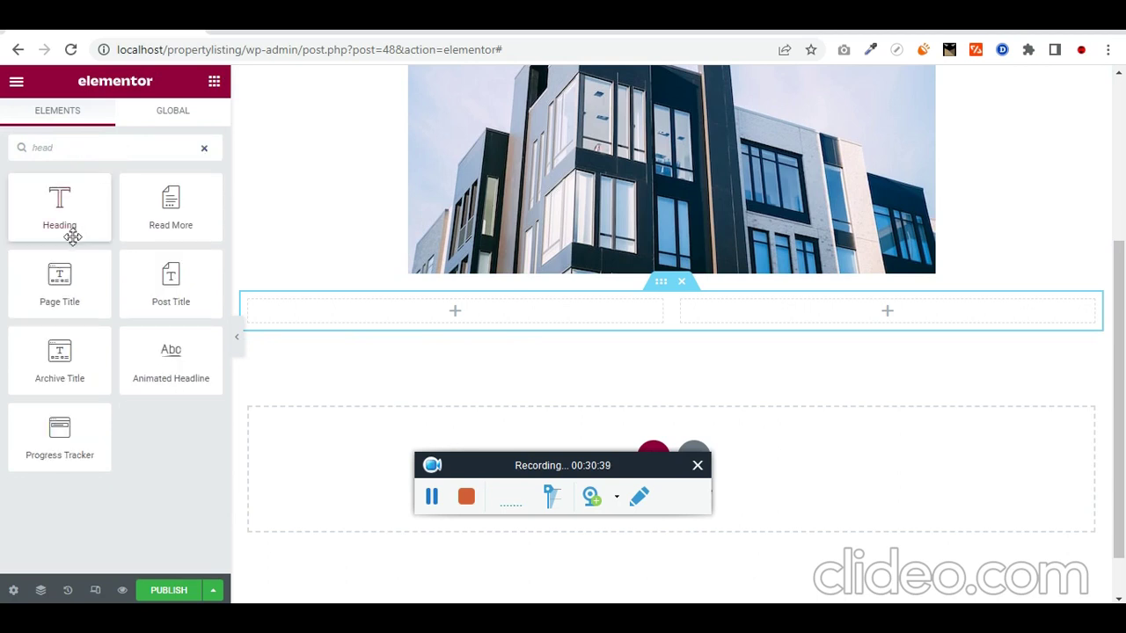
{"action": "left_click_drag", "start_coordinate": [73, 236], "coordinate": [445, 303]}
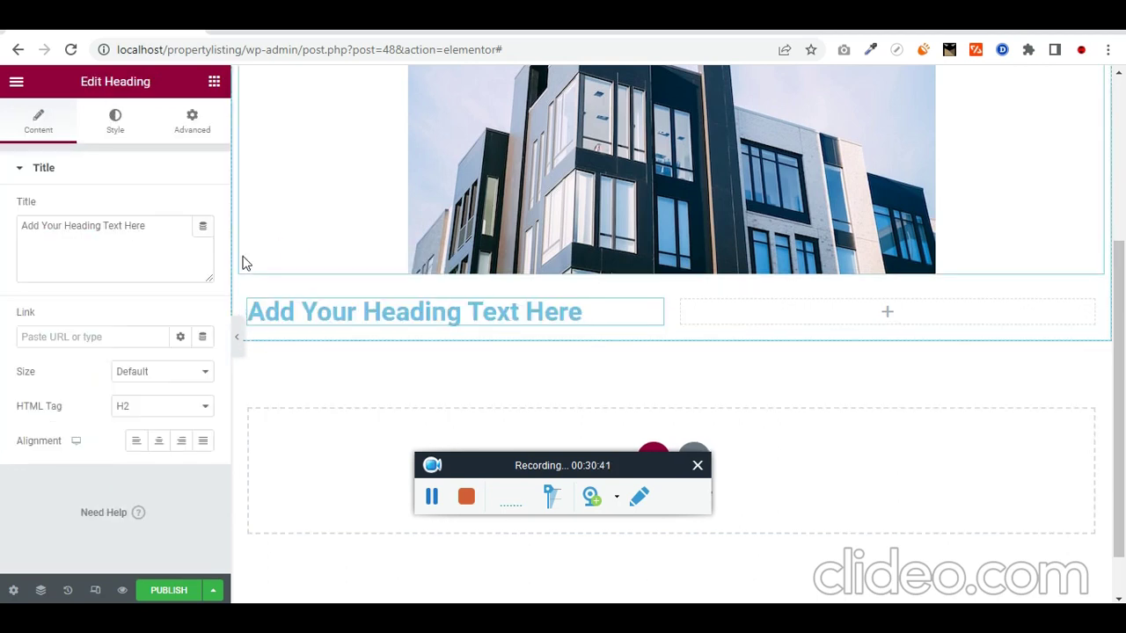
Step: Make the heading an H6 showing the ACF location field with a 'Location:' prefix
{"action": "left_click", "coordinate": [171, 407]}
{"action": "left_click", "coordinate": [171, 495]}
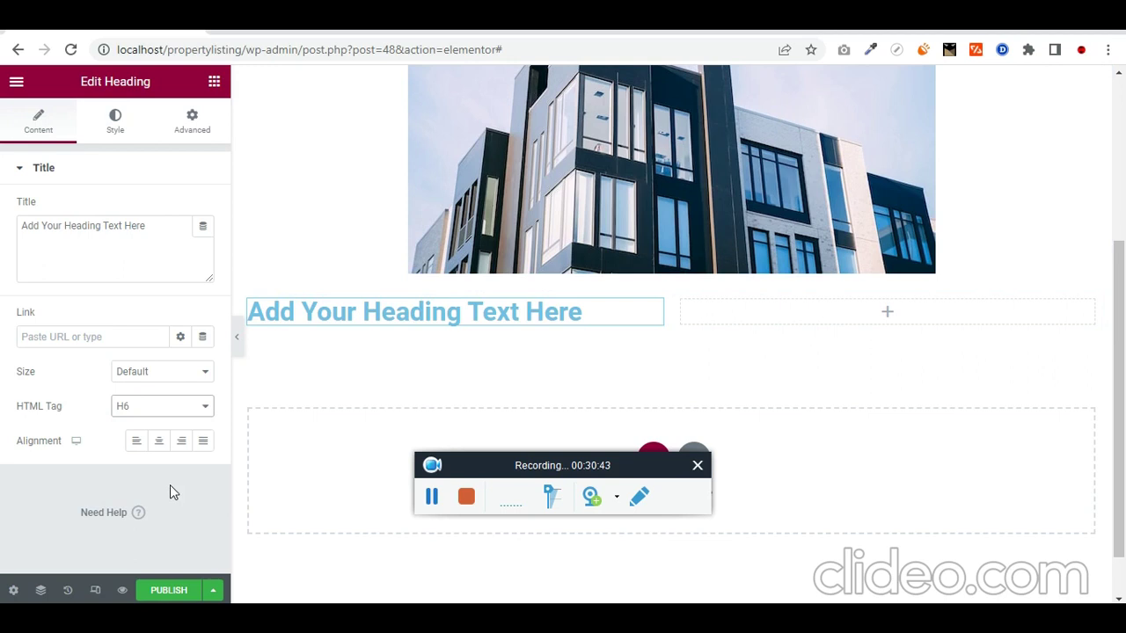
{"action": "left_click", "coordinate": [203, 227]}
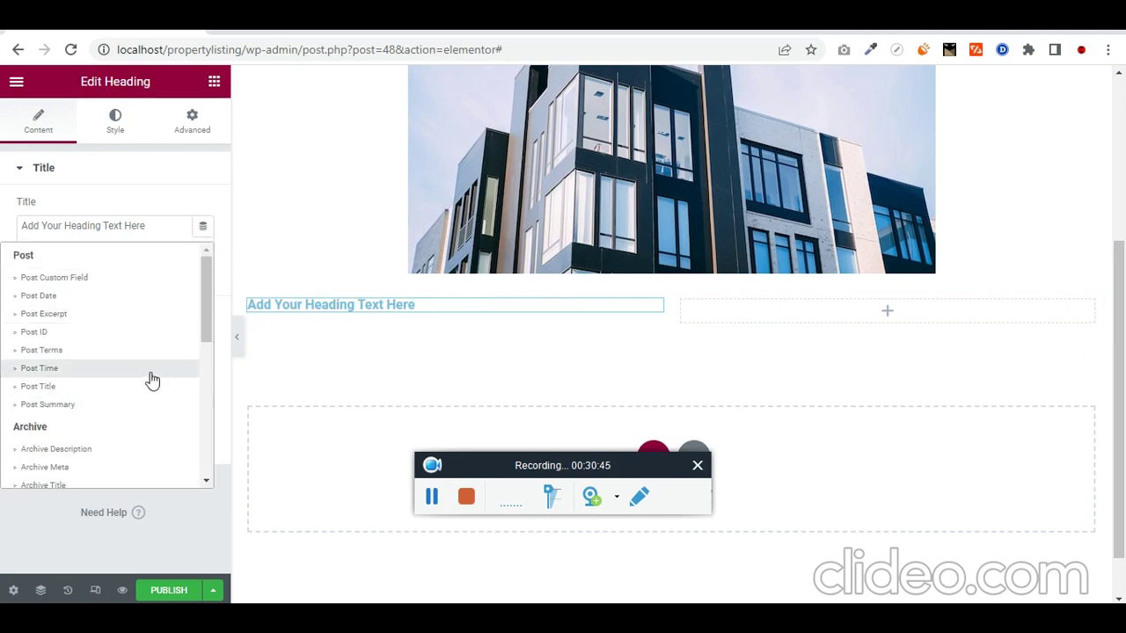
{"action": "scroll", "coordinate": [141, 387], "scroll_direction": "down", "scroll_amount": 6}
{"action": "left_click", "coordinate": [39, 475]}
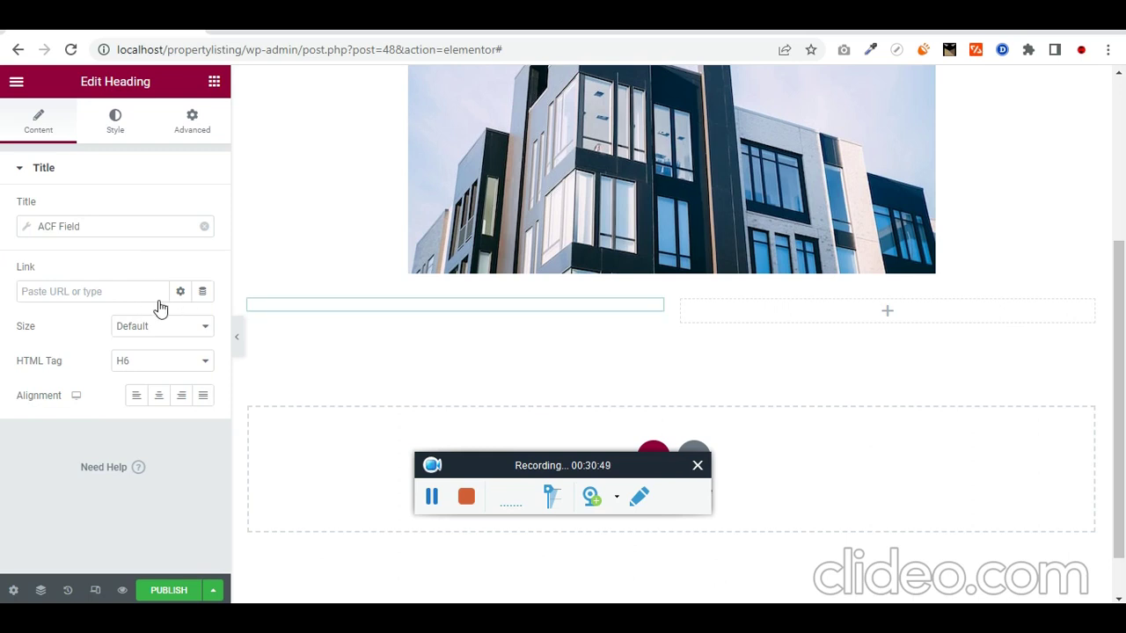
{"action": "left_click", "coordinate": [31, 230]}
{"action": "left_click", "coordinate": [181, 299]}
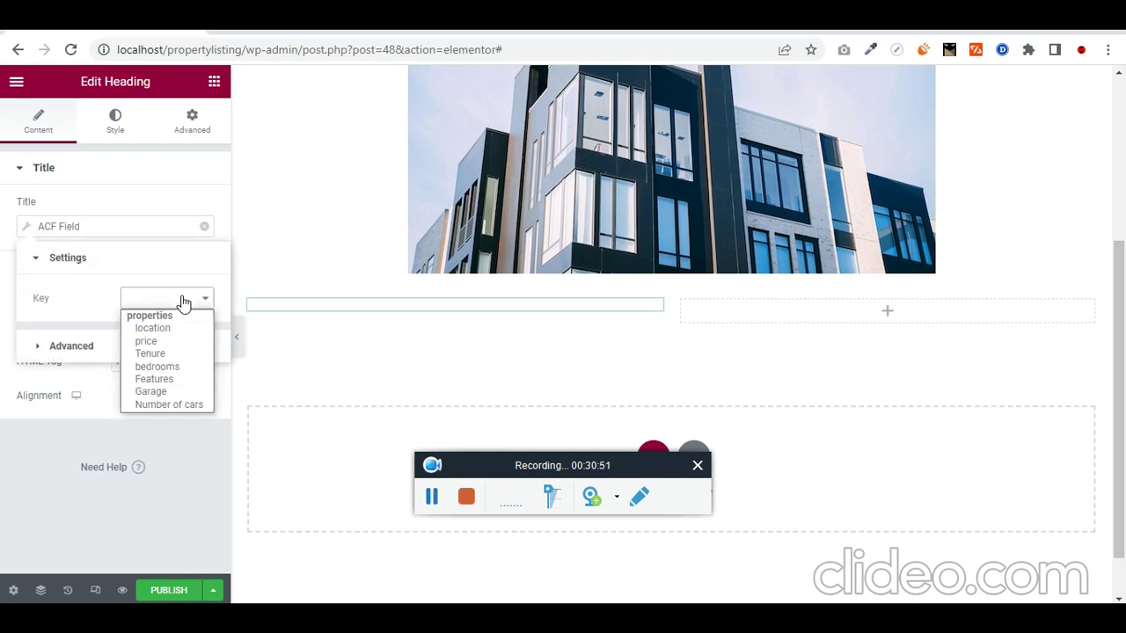
{"action": "left_click", "coordinate": [187, 329]}
{"action": "left_click", "coordinate": [79, 347]}
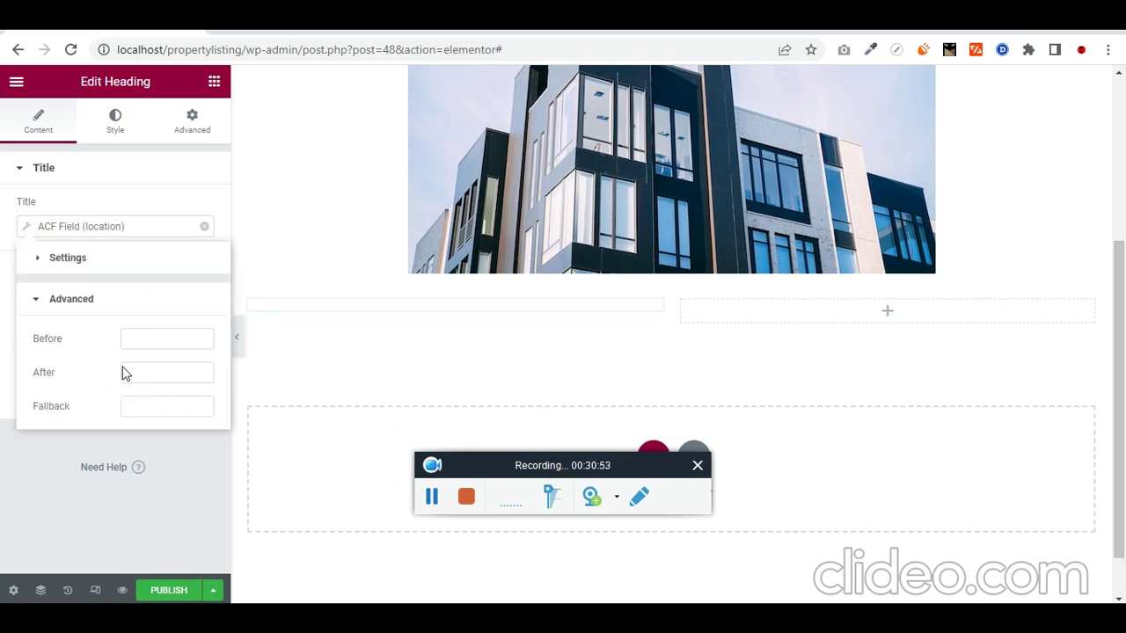
{"action": "type", "text": "Location:"}
{"action": "left_click", "coordinate": [41, 492]}
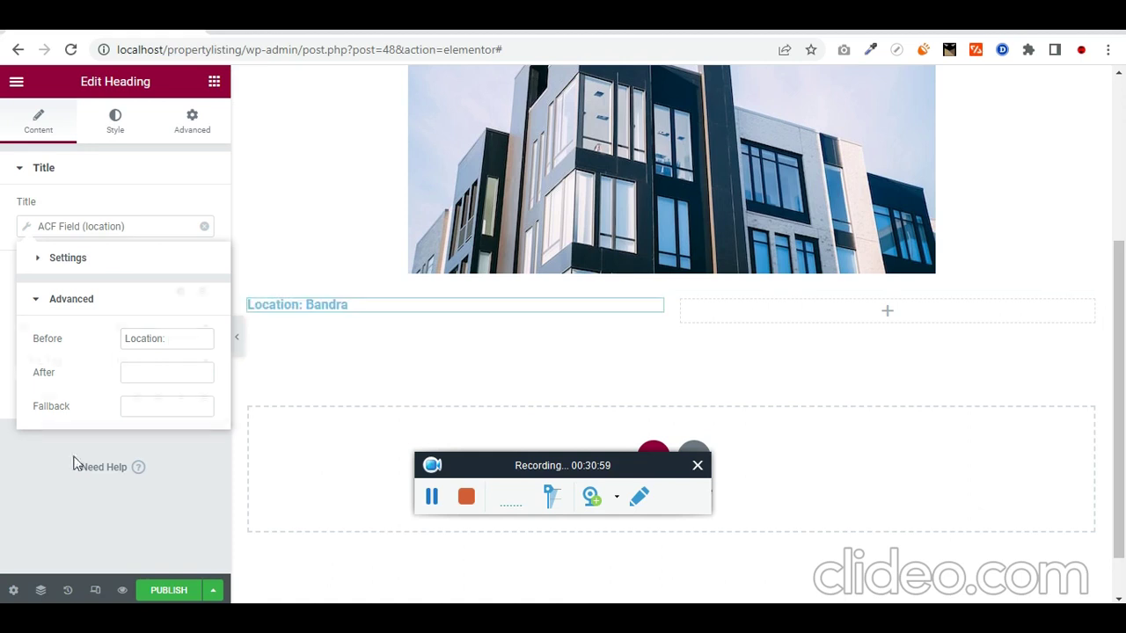
Step: Colour the heading text dark red #530000
{"action": "left_click", "coordinate": [125, 136]}
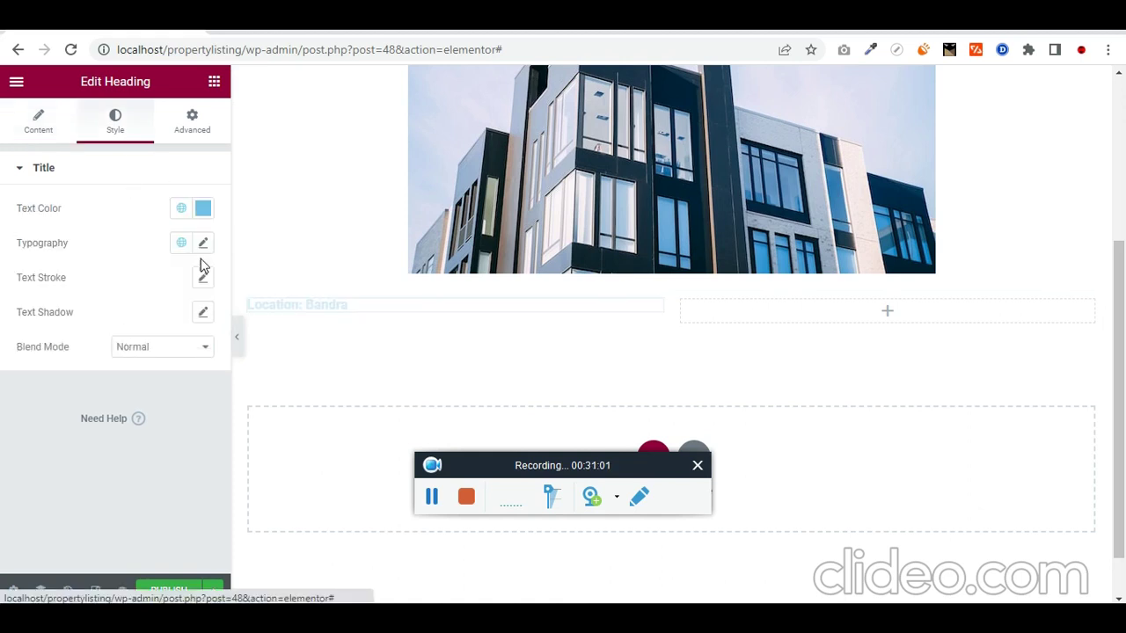
{"action": "left_click", "coordinate": [203, 211]}
{"action": "left_click_drag", "start_coordinate": [144, 357], "coordinate": [3, 482]}
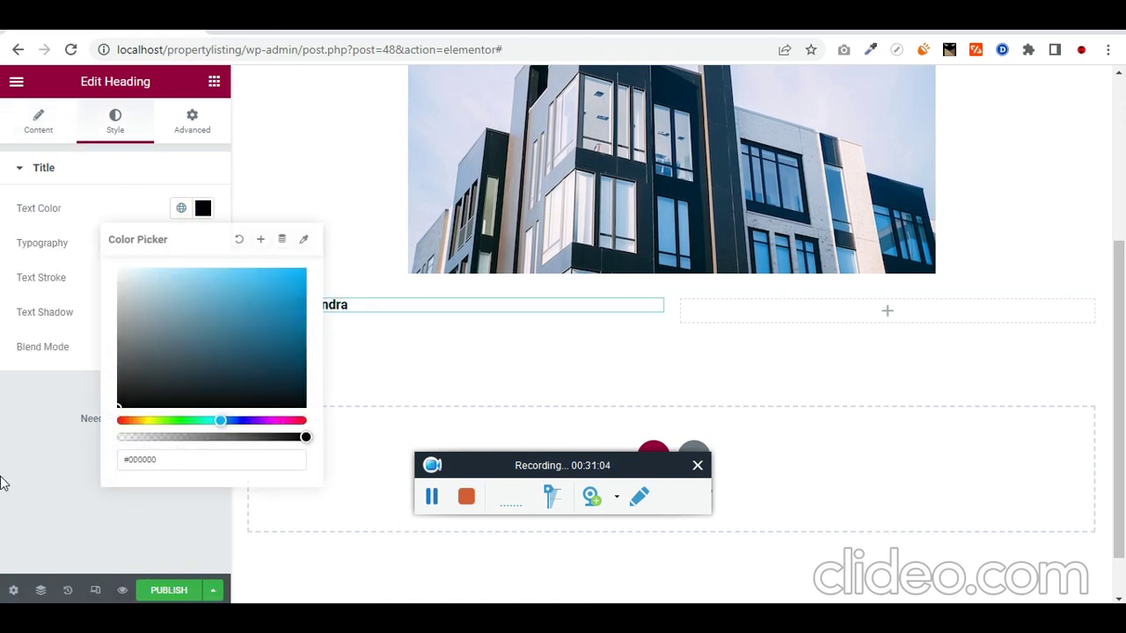
{"action": "left_click", "coordinate": [3, 483]}
{"action": "left_click", "coordinate": [201, 212]}
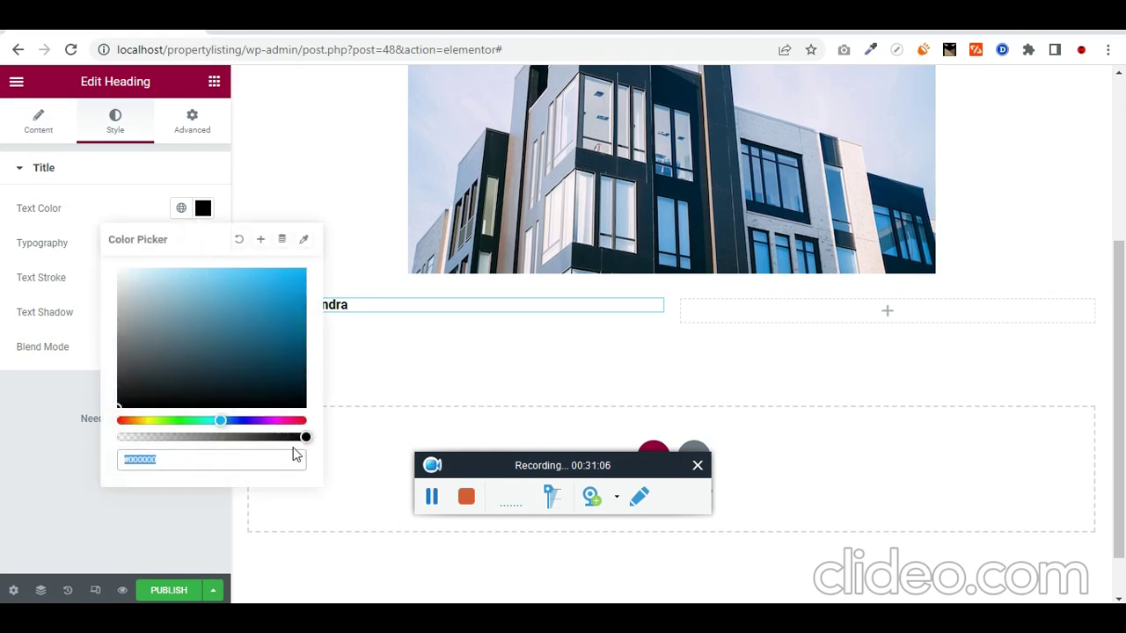
{"action": "left_click", "coordinate": [306, 420]}
{"action": "left_click_drag", "start_coordinate": [297, 359], "coordinate": [314, 353]}
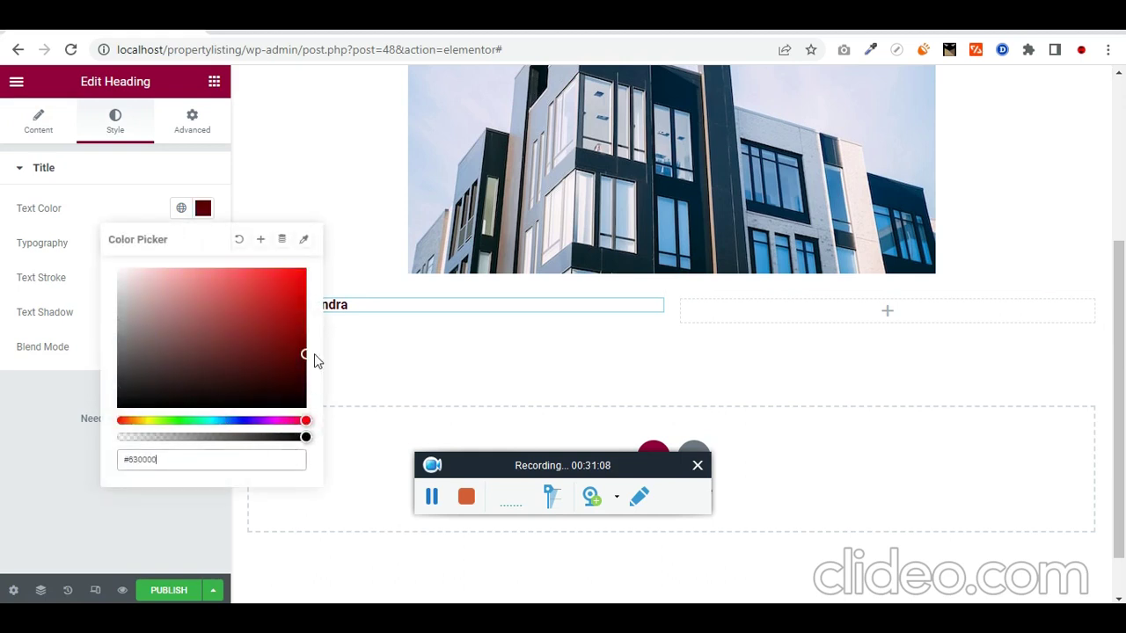
{"action": "left_click", "coordinate": [3, 482]}
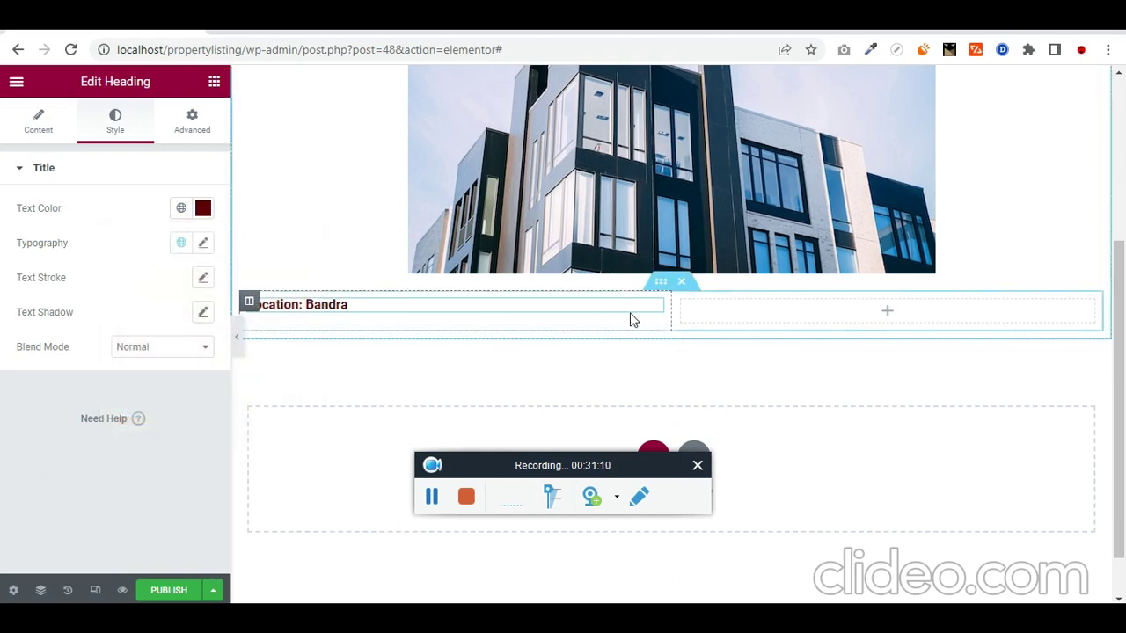
Step: Duplicate the Location heading into the right column and bind it to the Tenure field
{"action": "right_click", "coordinate": [657, 314]}
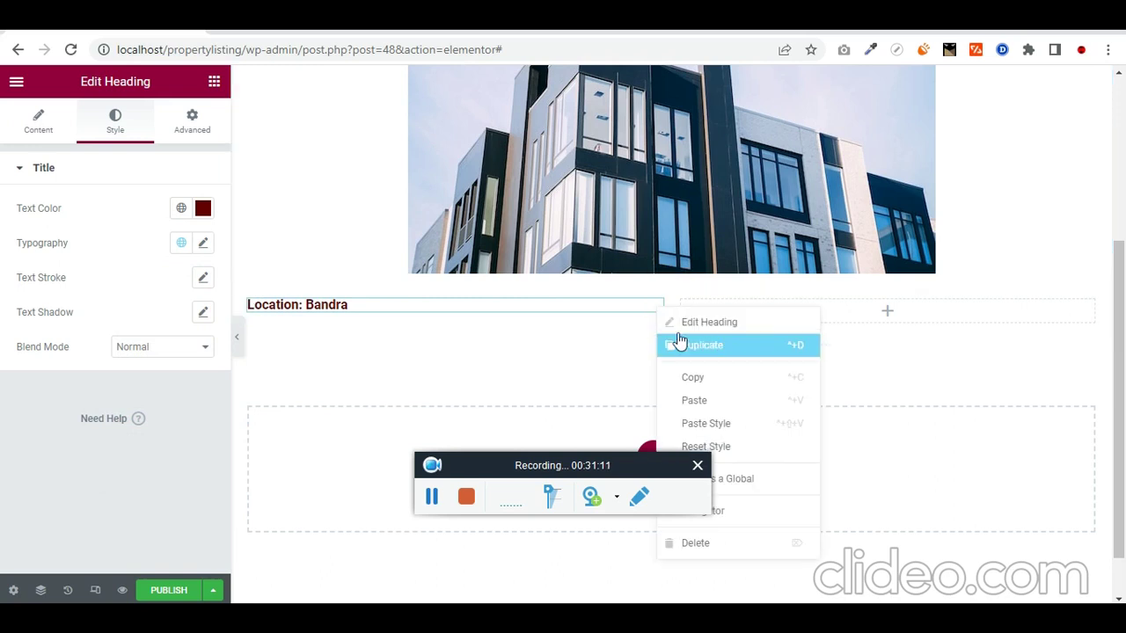
{"action": "left_click", "coordinate": [680, 345]}
{"action": "left_click_drag", "start_coordinate": [656, 341], "coordinate": [796, 319]}
{"action": "left_click", "coordinate": [29, 232]}
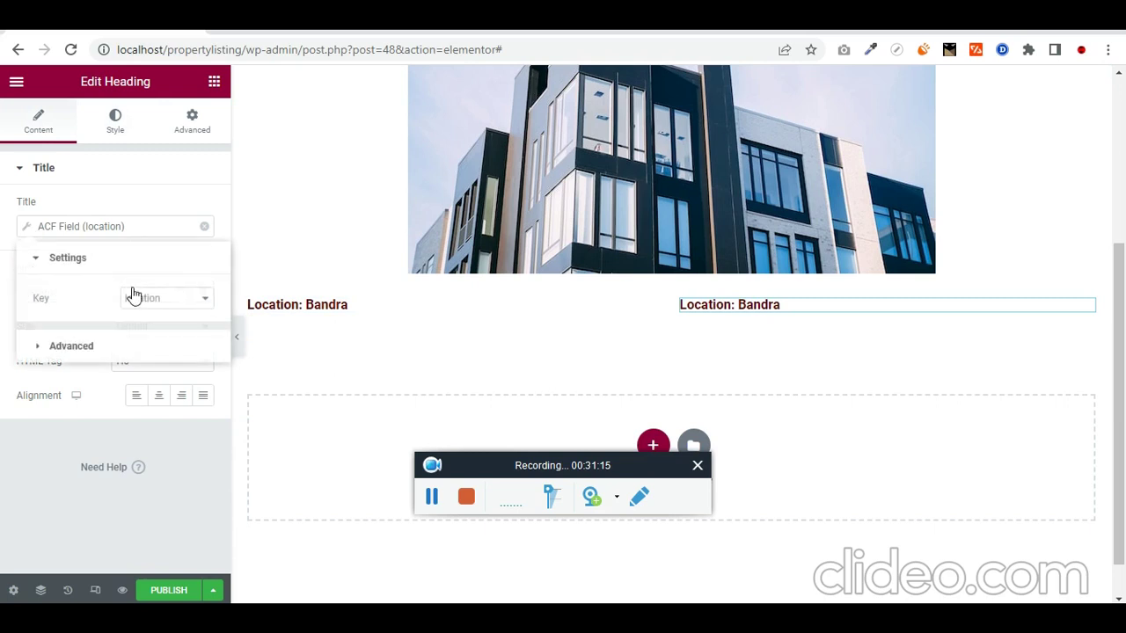
{"action": "left_click", "coordinate": [168, 299]}
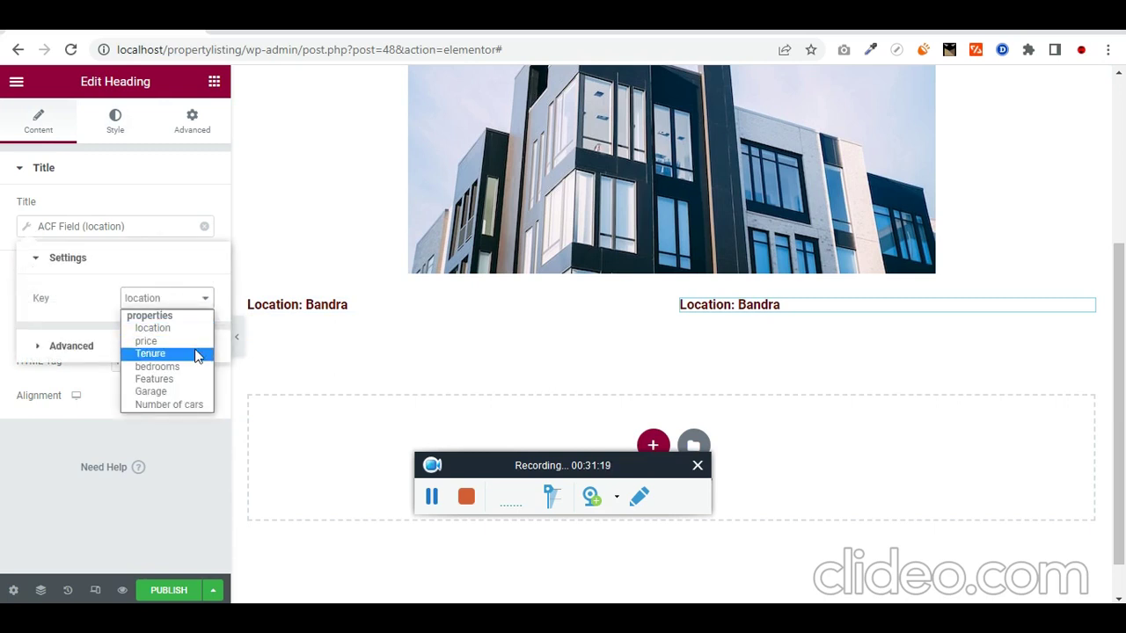
{"action": "left_click", "coordinate": [163, 354]}
Step: Change the copy's prefix to 'Tenure:' and publish the loop template
{"action": "left_click", "coordinate": [40, 352]}
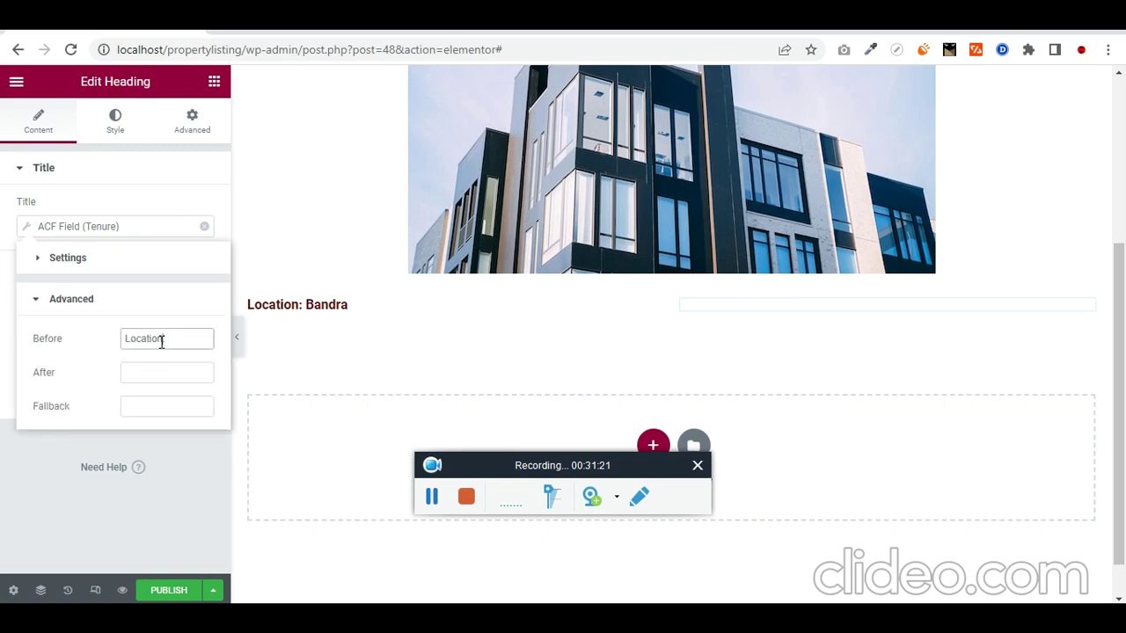
{"action": "key", "text": "Left"}
{"action": "key", "text": "Left"}
{"action": "key", "text": "ctrl+shift+Left"}
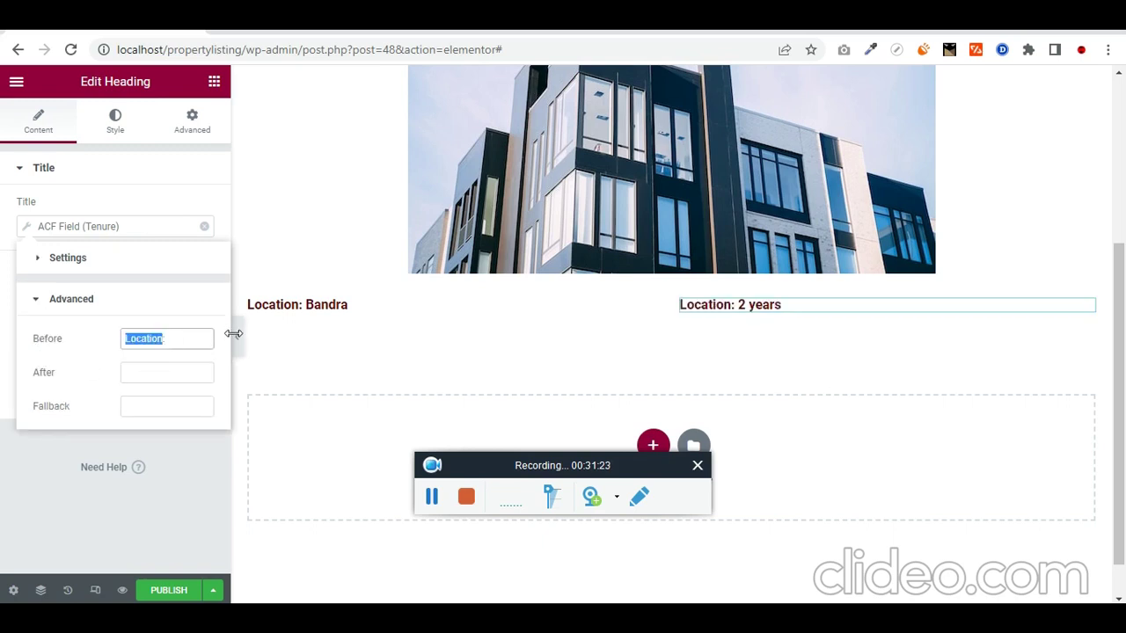
{"action": "type", "text": "Tenure:"}
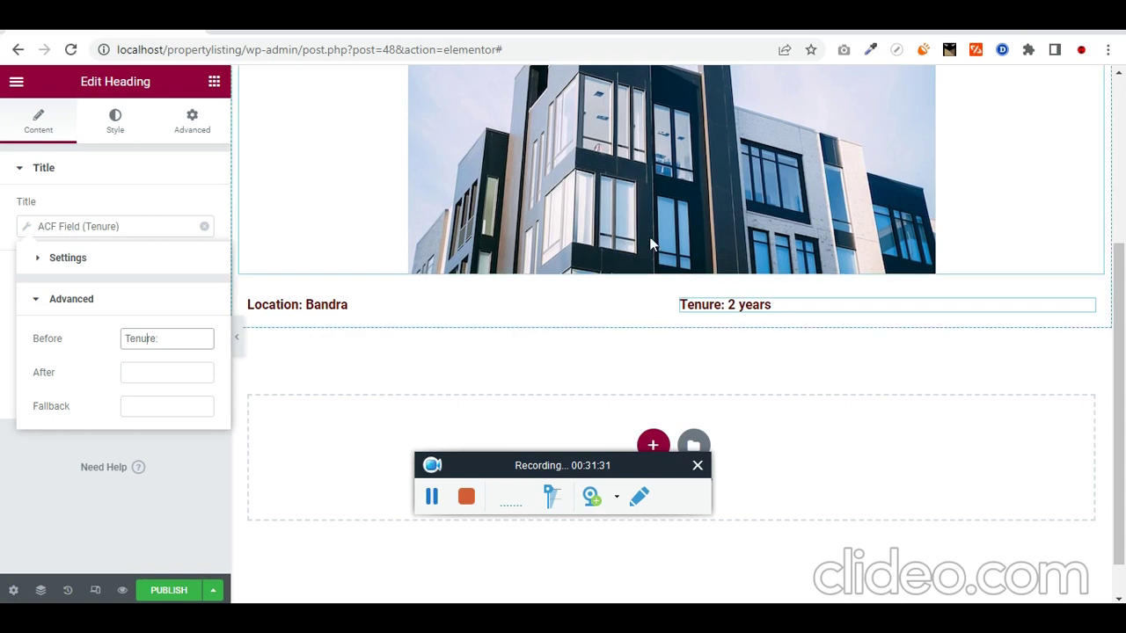
{"action": "left_click", "coordinate": [170, 591]}
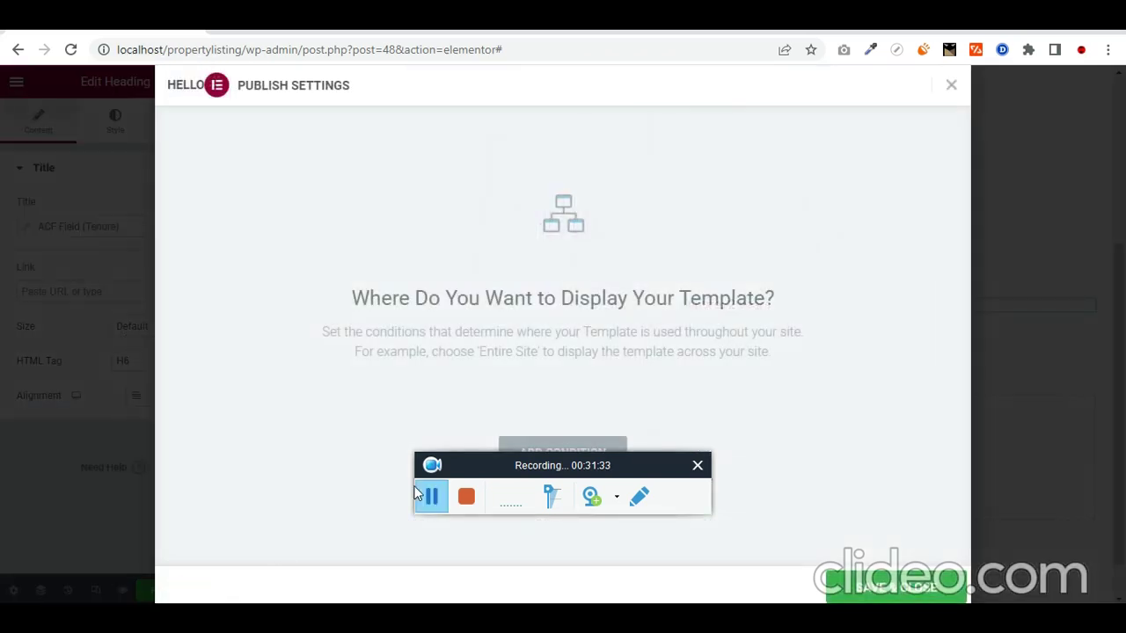
{"action": "left_click", "coordinate": [874, 587]}
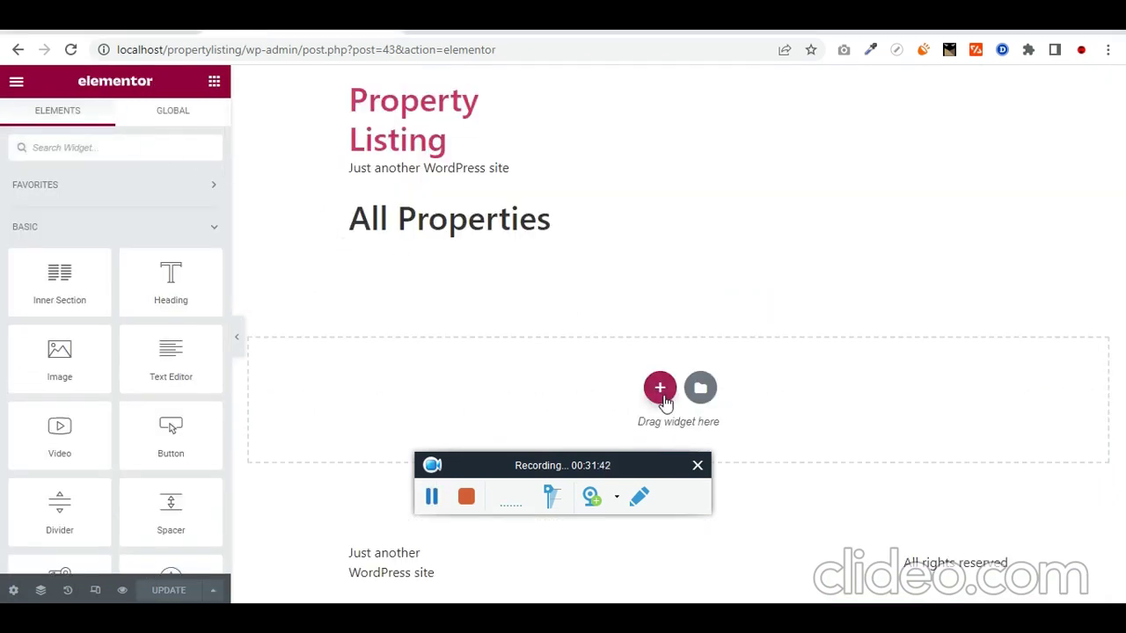
Step: Insert a one-column section under the All Properties title holding a Posts widget
{"action": "left_click", "coordinate": [661, 390]}
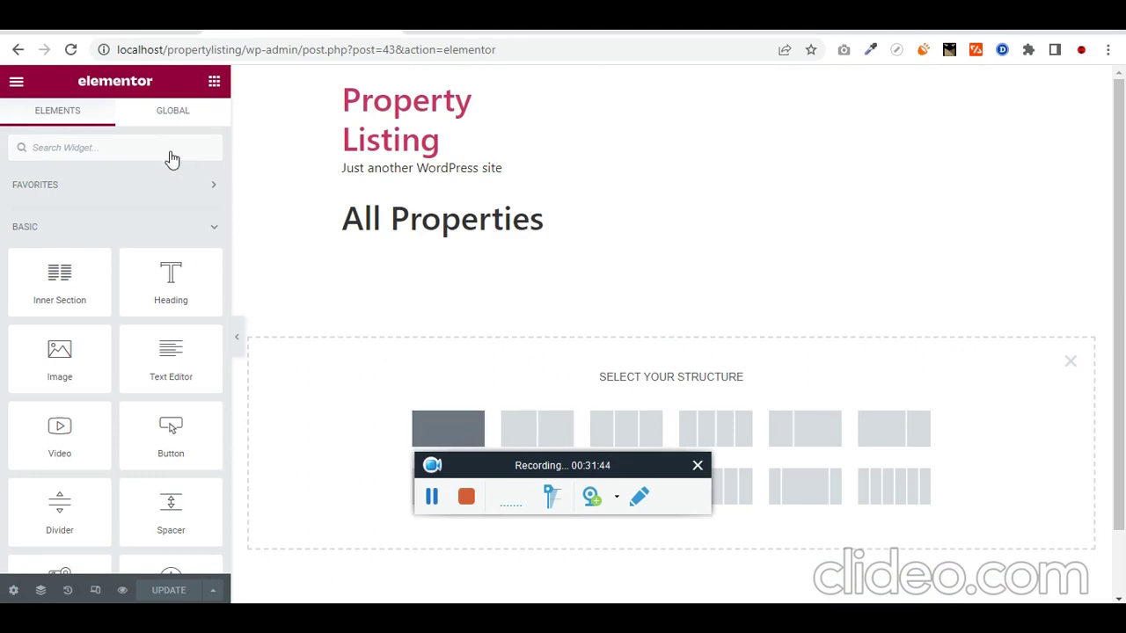
{"action": "left_click", "coordinate": [214, 81]}
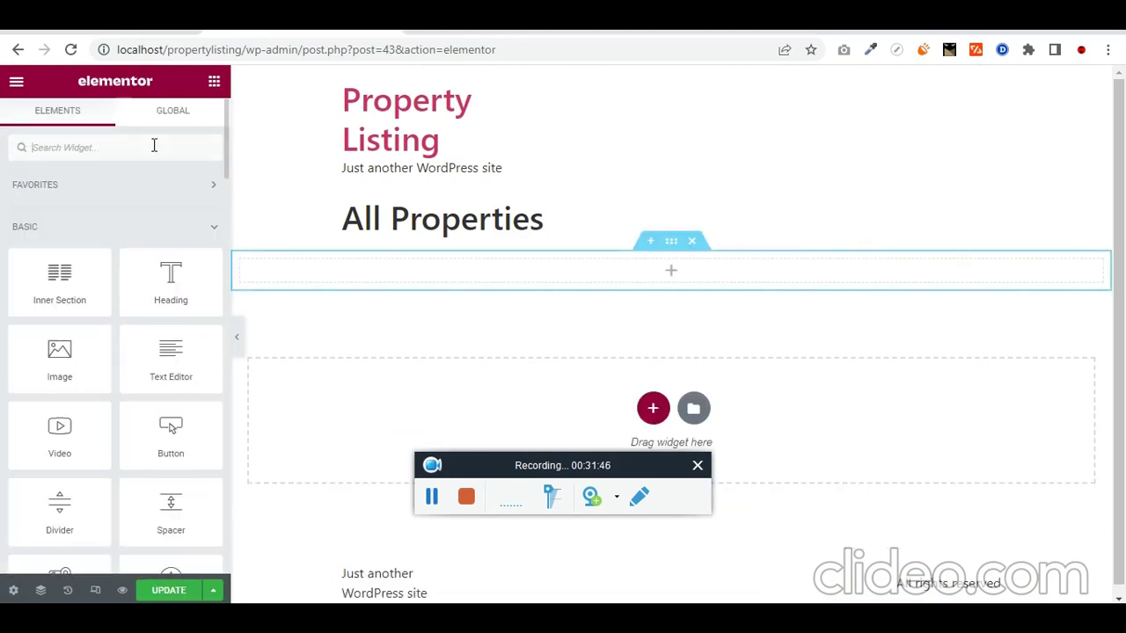
{"action": "type", "text": "pos"}
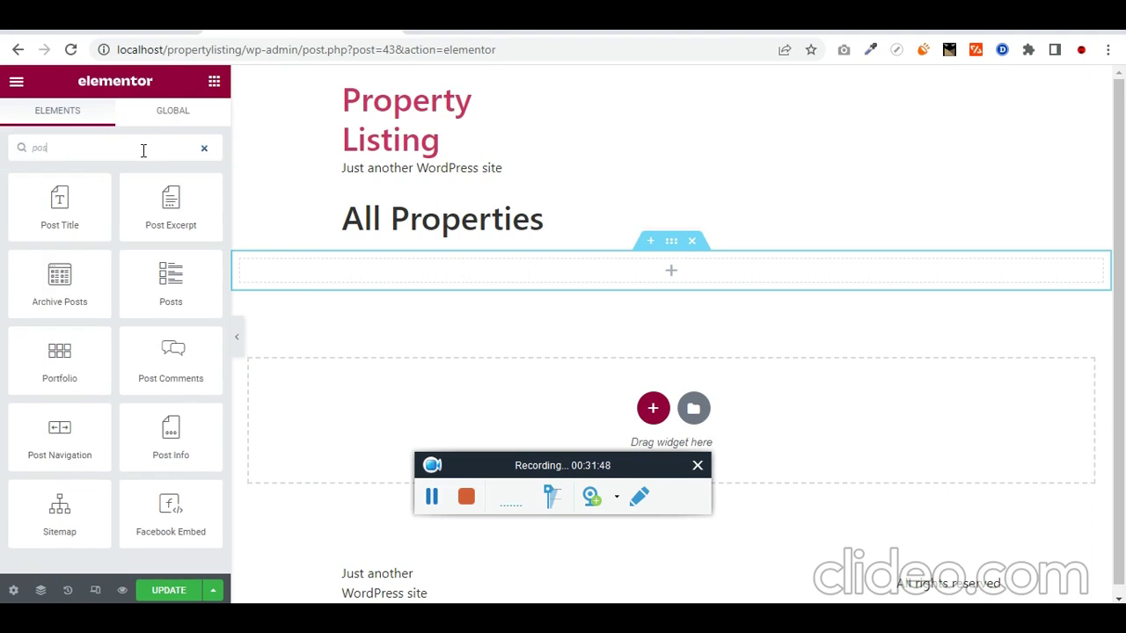
{"action": "type", "text": "ts"}
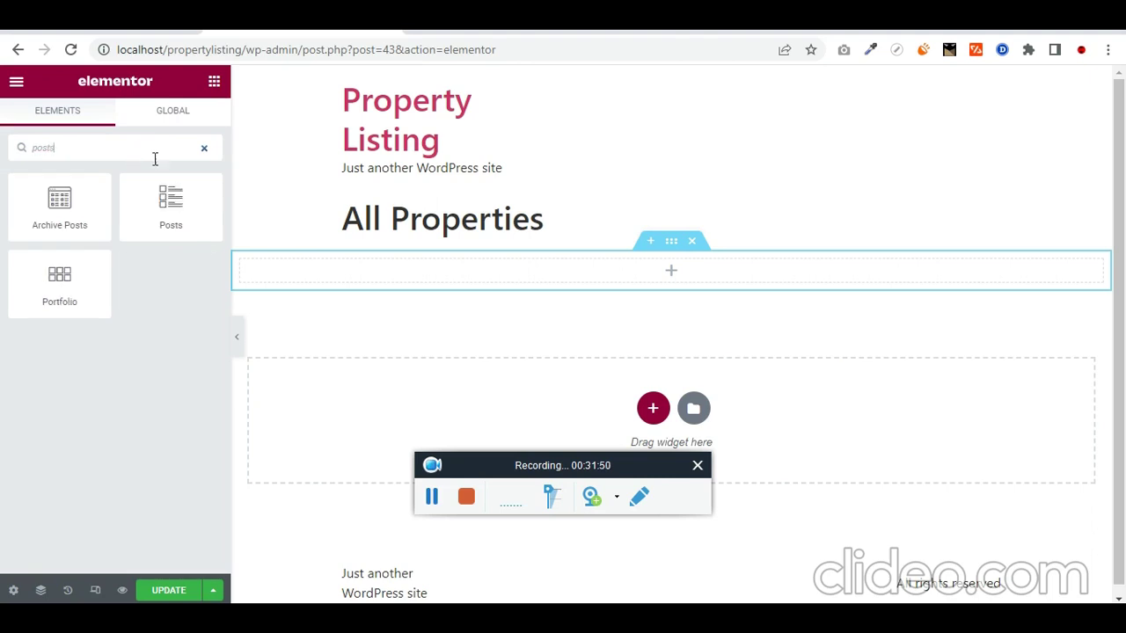
{"action": "left_click_drag", "start_coordinate": [170, 201], "coordinate": [674, 279]}
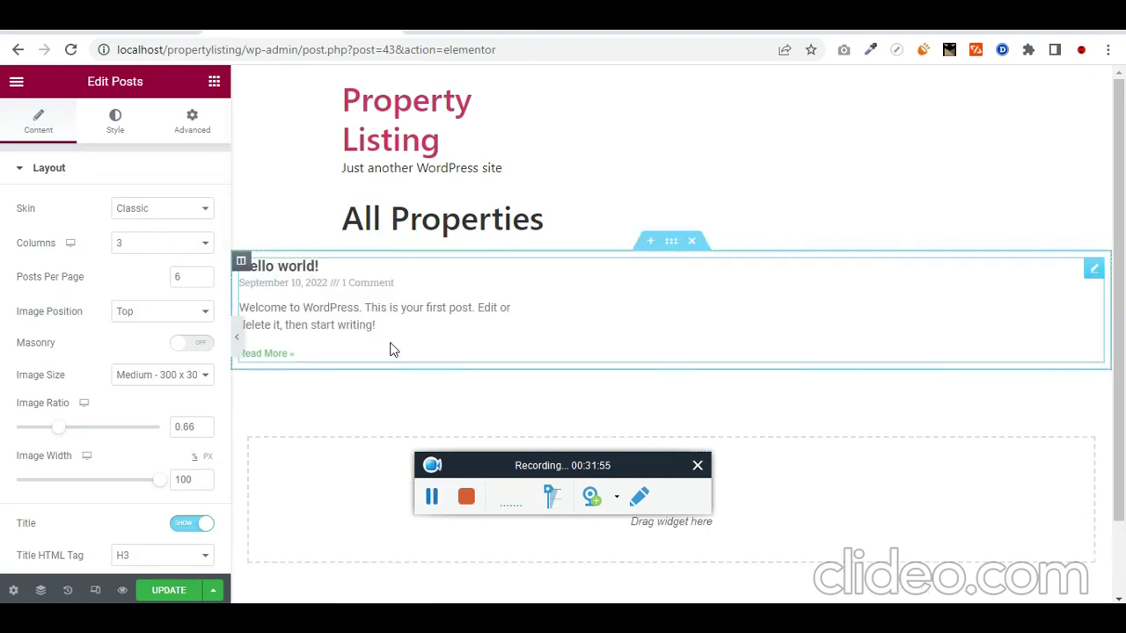
Step: Set the Posts widget's query Source to properties so the property cards appear
{"action": "scroll", "coordinate": [100, 364], "scroll_direction": "down", "scroll_amount": 6}
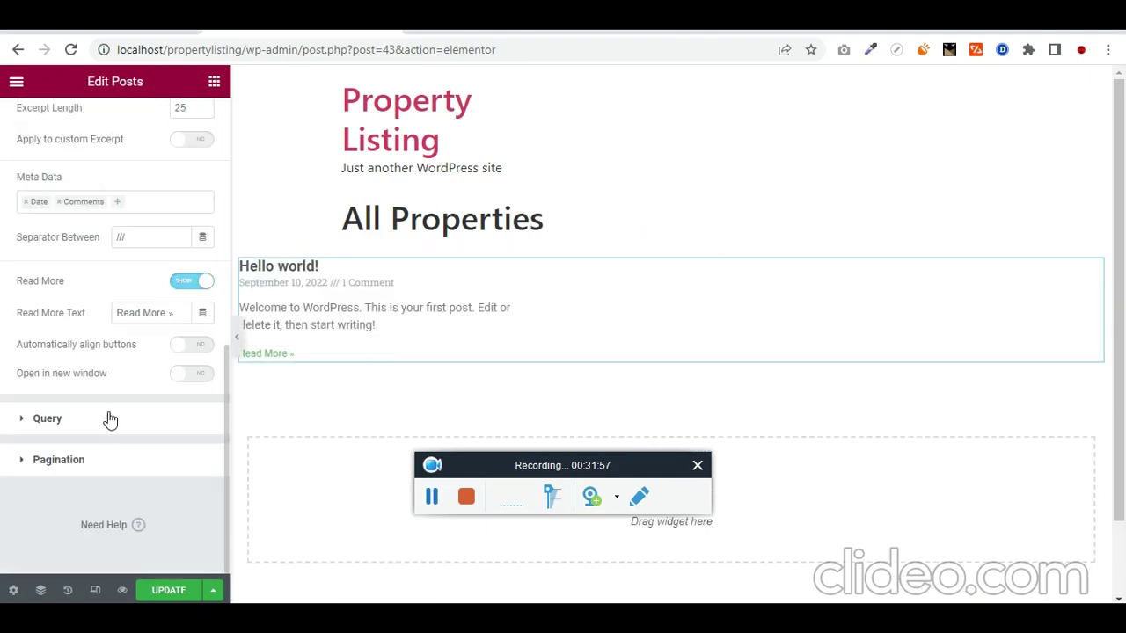
{"action": "left_click", "coordinate": [101, 434]}
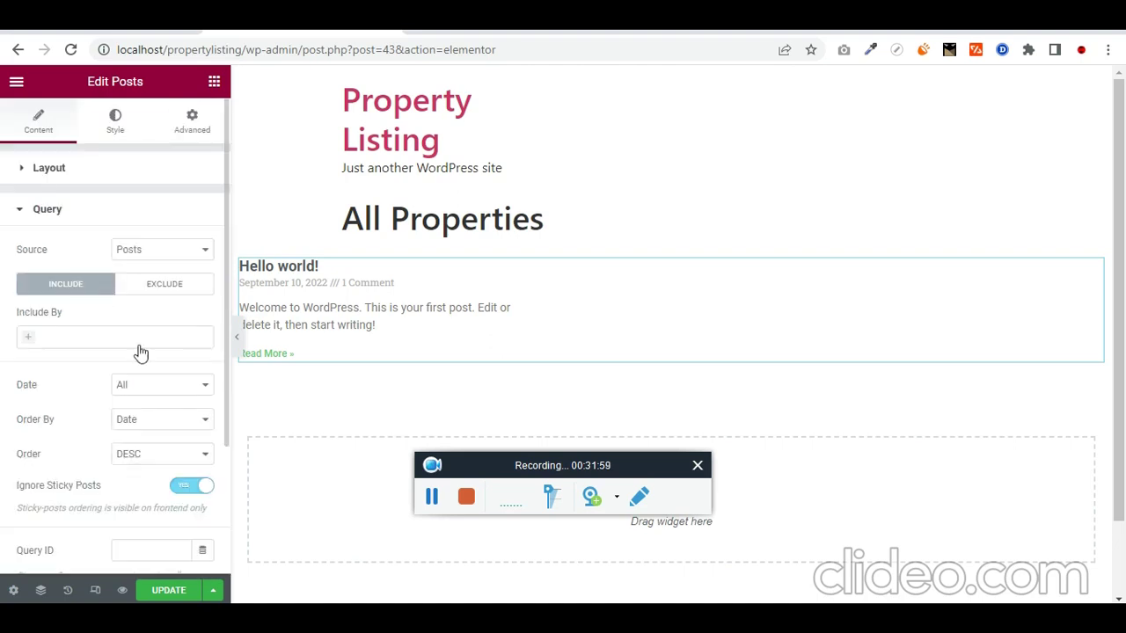
{"action": "left_click", "coordinate": [181, 250]}
{"action": "left_click", "coordinate": [173, 305]}
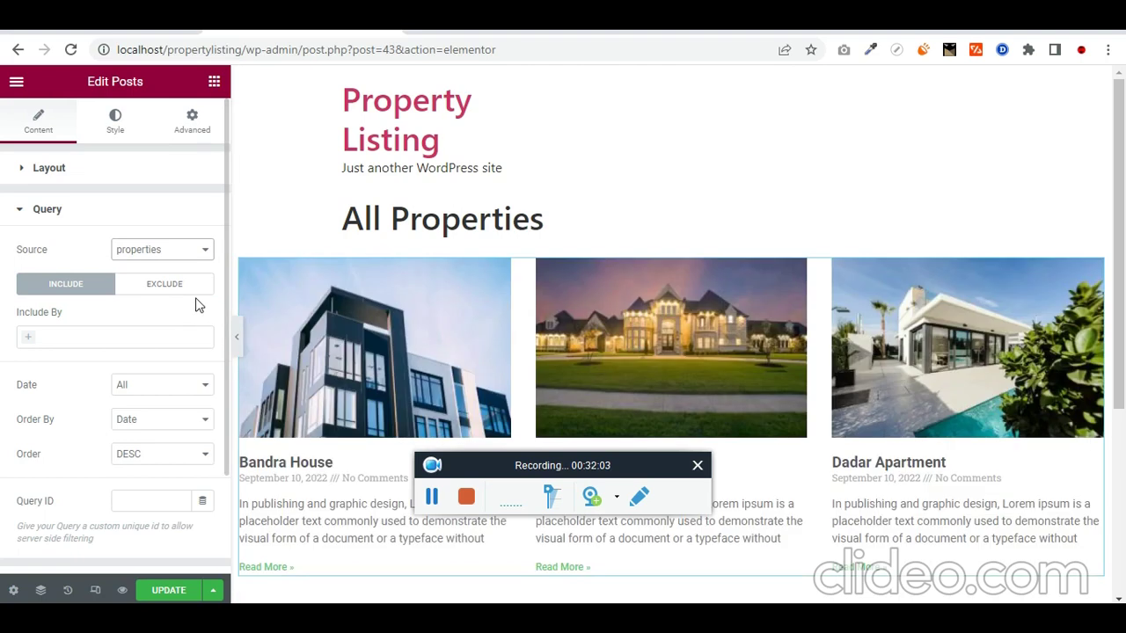
{"action": "scroll", "coordinate": [889, 401], "scroll_direction": "down", "scroll_amount": 2}
{"action": "scroll", "coordinate": [352, 334], "scroll_direction": "up", "scroll_amount": 2}
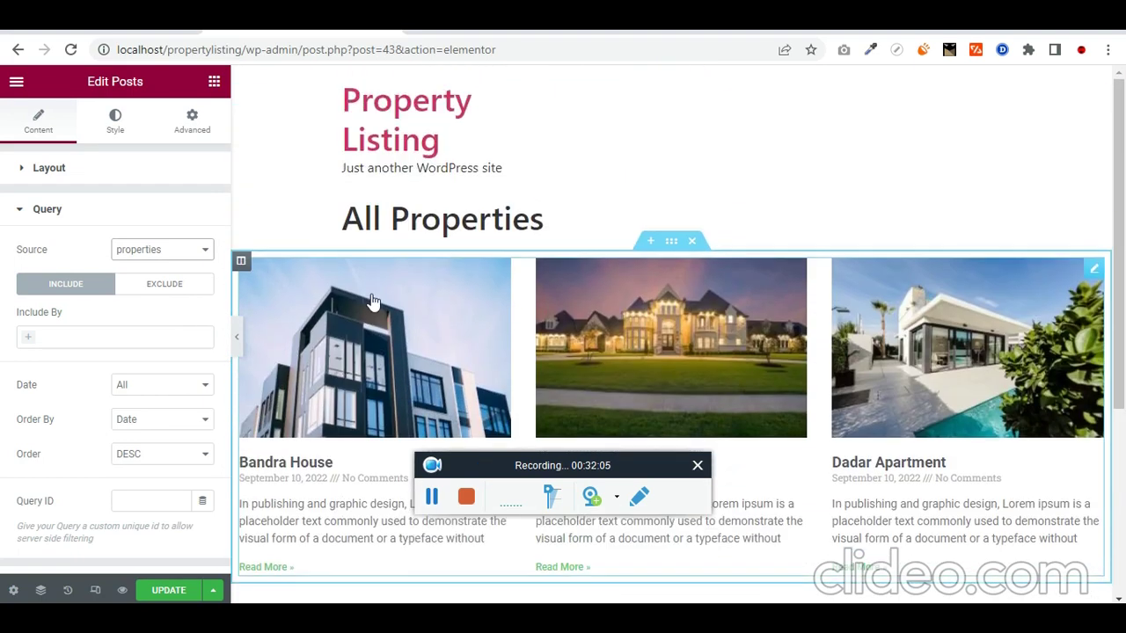
{"action": "scroll", "coordinate": [74, 281], "scroll_direction": "down", "scroll_amount": 2}
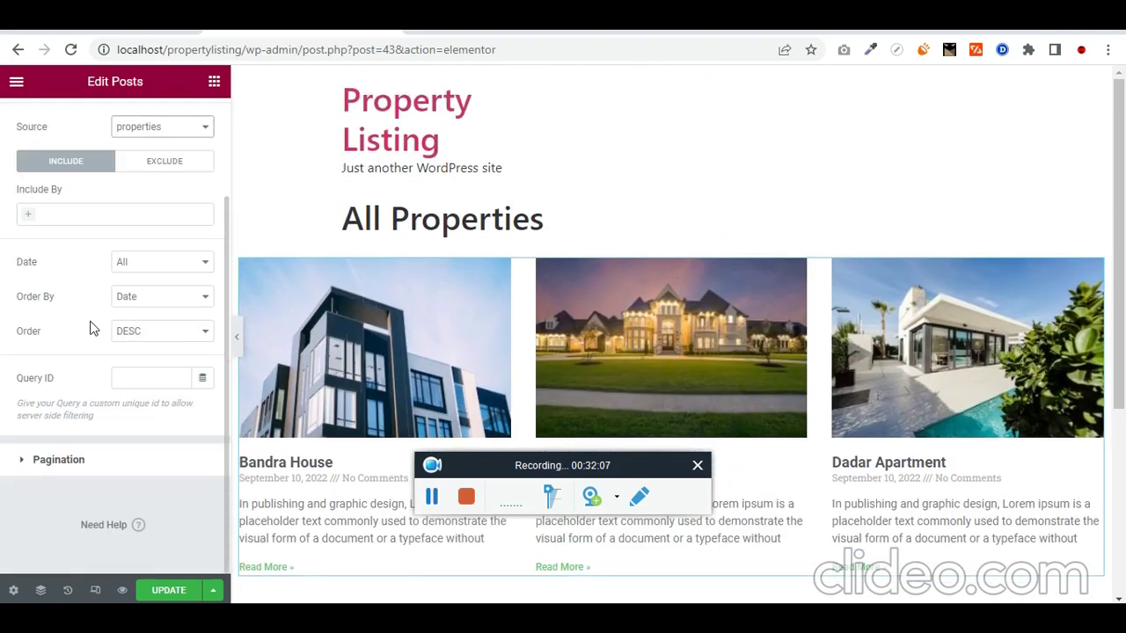
{"action": "scroll", "coordinate": [132, 334], "scroll_direction": "up", "scroll_amount": 2}
{"action": "left_click", "coordinate": [35, 172]}
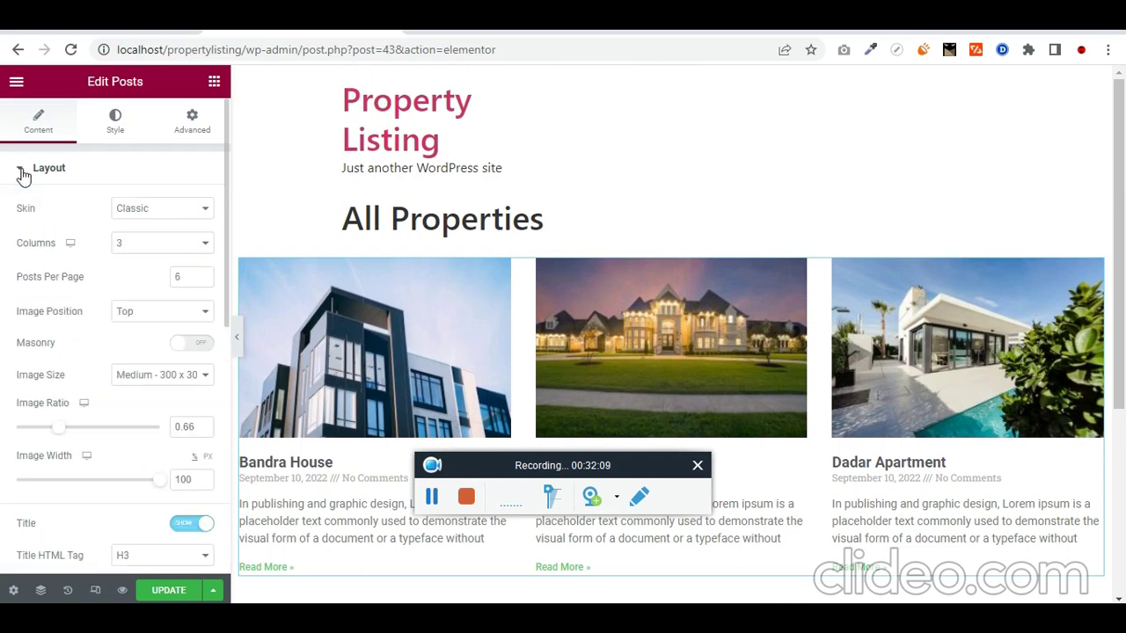
{"action": "left_click", "coordinate": [151, 211]}
Step: Switch the property grid's skin to Custom and look up the loop template being edited
{"action": "left_click", "coordinate": [155, 261]}
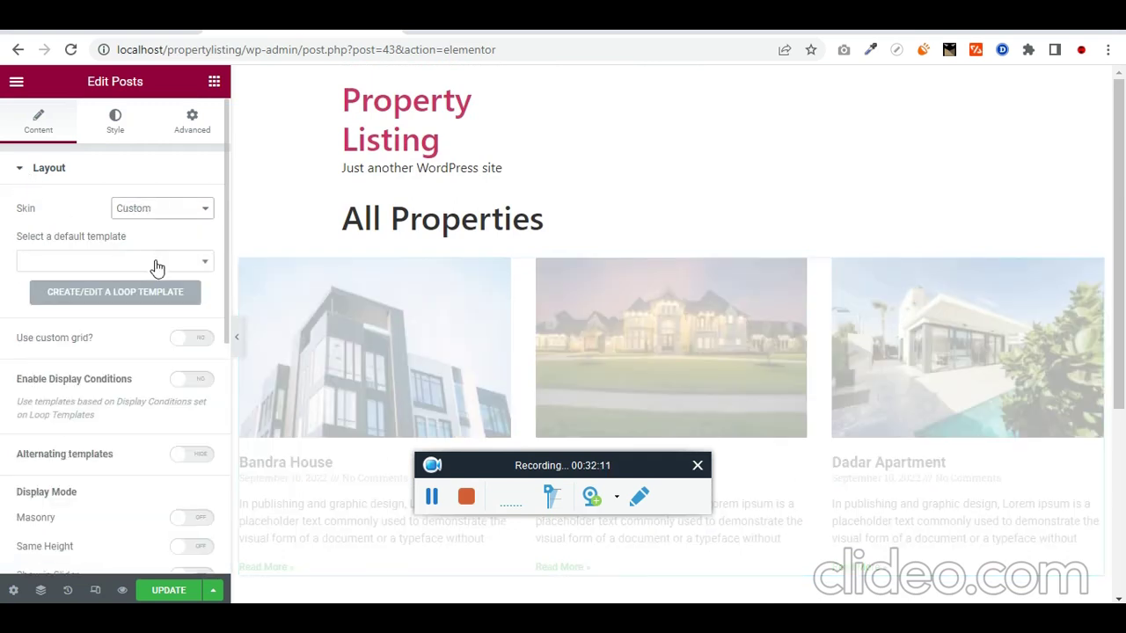
{"action": "left_click", "coordinate": [185, 264]}
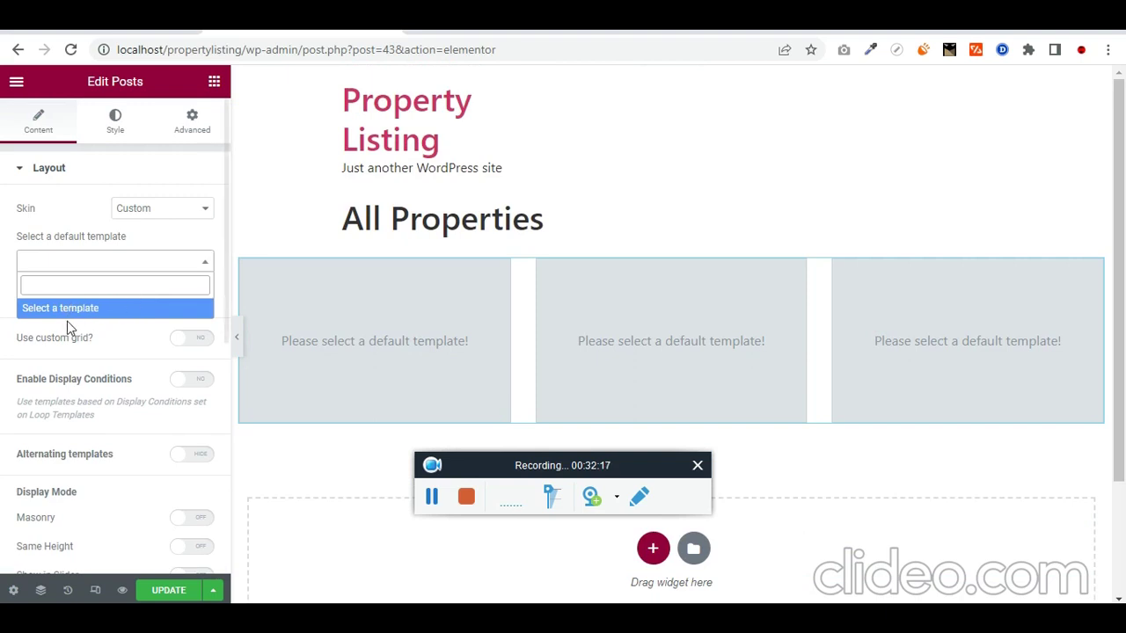
{"action": "left_click", "coordinate": [88, 17]}
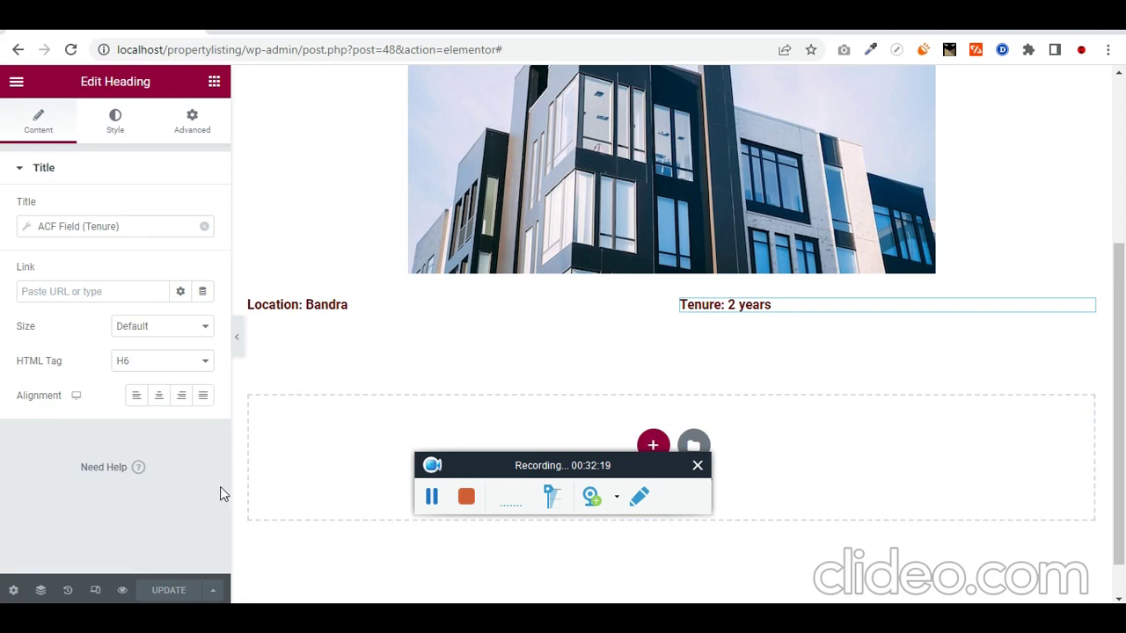
{"action": "double_click", "coordinate": [230, 49]}
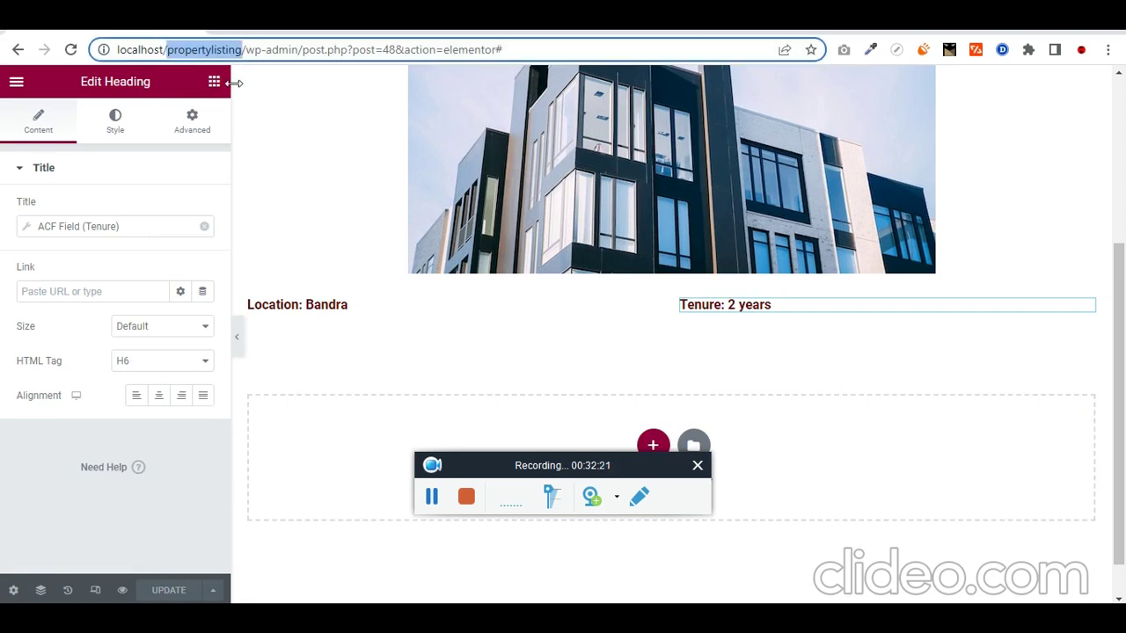
{"action": "key", "text": "ctrl+Tab"}
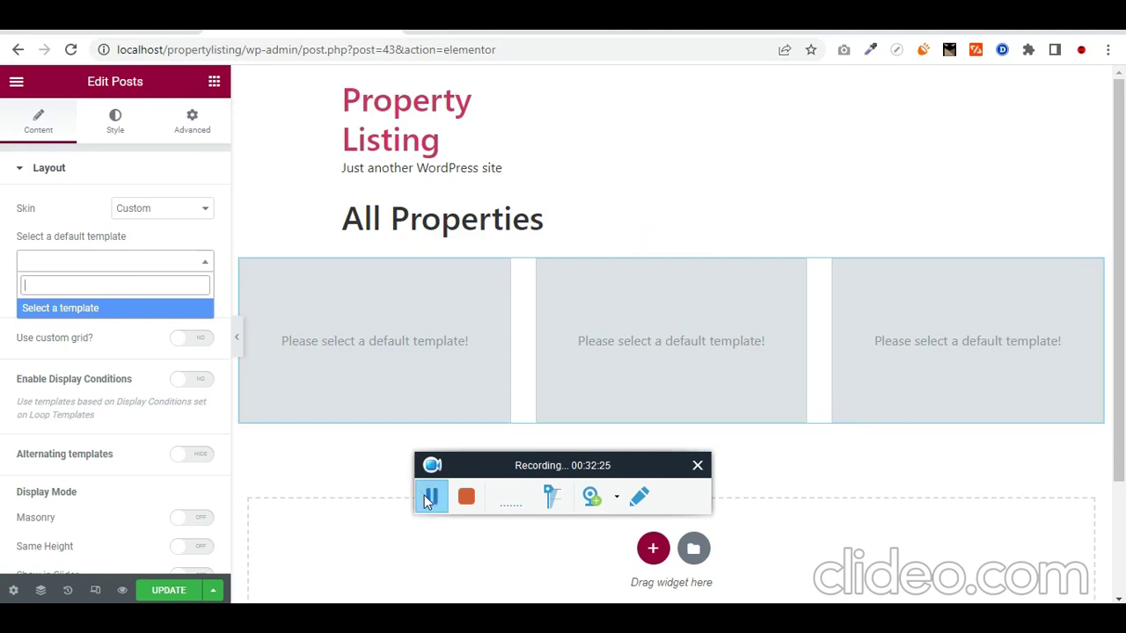
Step: Copy the Elementor Loop #48 title into the default template search and update the page
{"action": "left_click", "coordinate": [430, 498]}
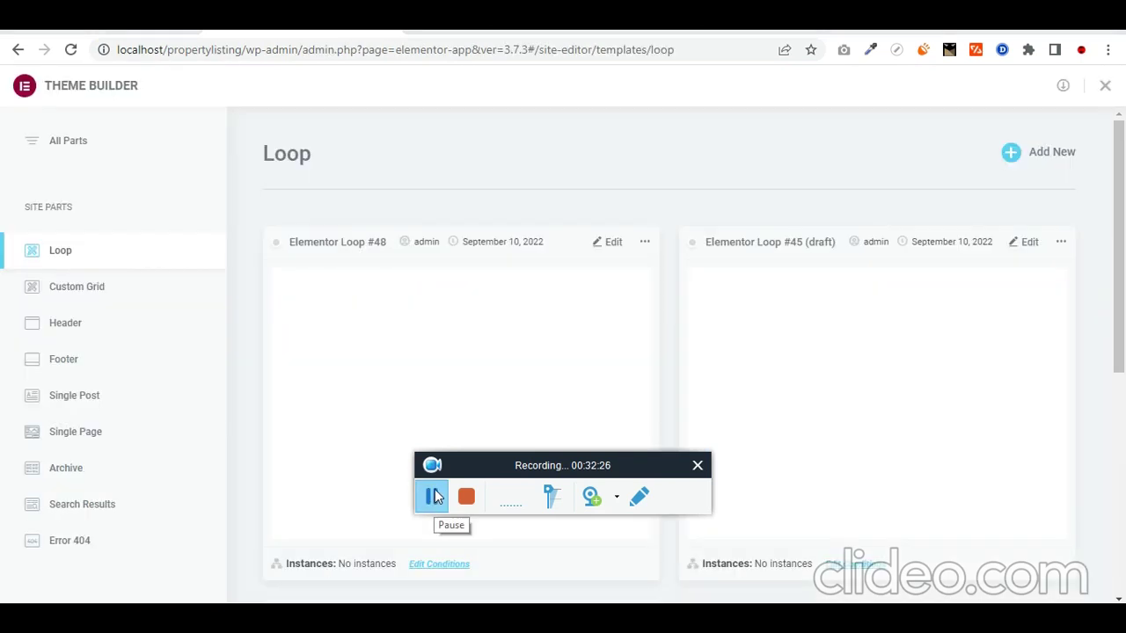
{"action": "triple_click", "coordinate": [317, 245]}
{"action": "key", "text": "ctrl+c"}
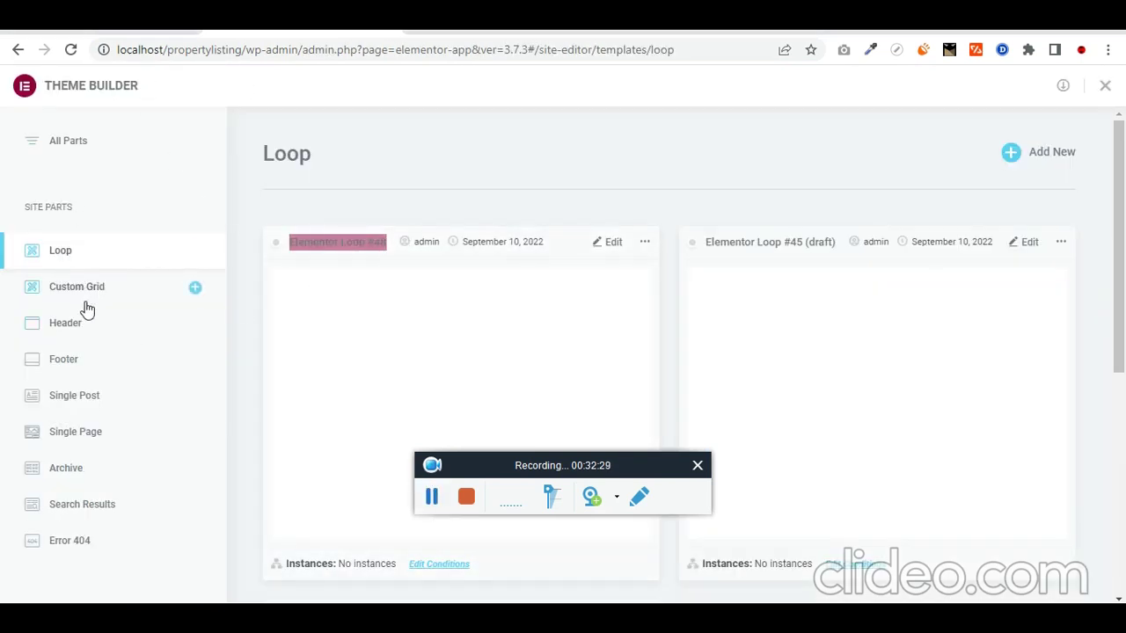
{"action": "key", "text": "ctrl+Tab"}
{"action": "key", "text": "ctrl+v"}
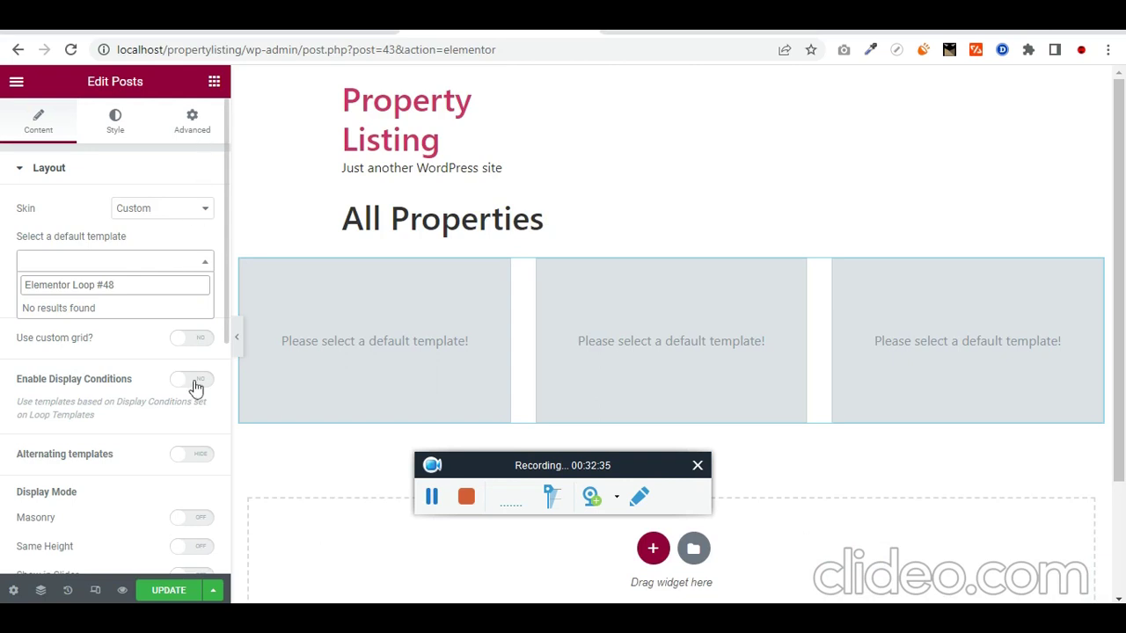
{"action": "left_click", "coordinate": [181, 591]}
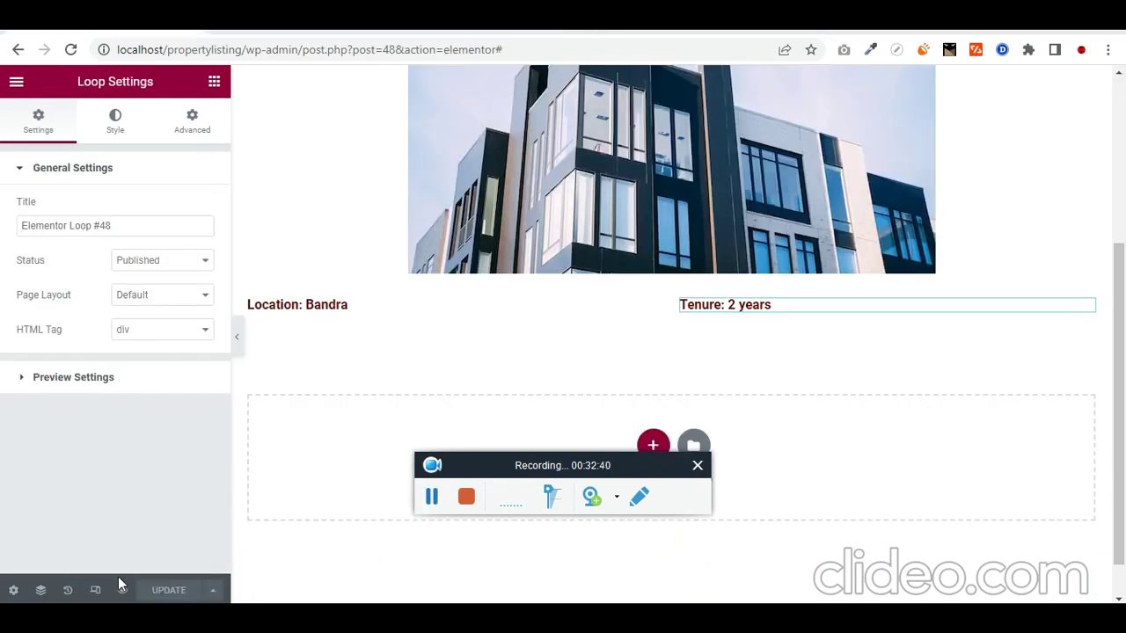
Step: Rename the loop template to 'loop of properties' and save it
{"action": "left_click", "coordinate": [170, 230]}
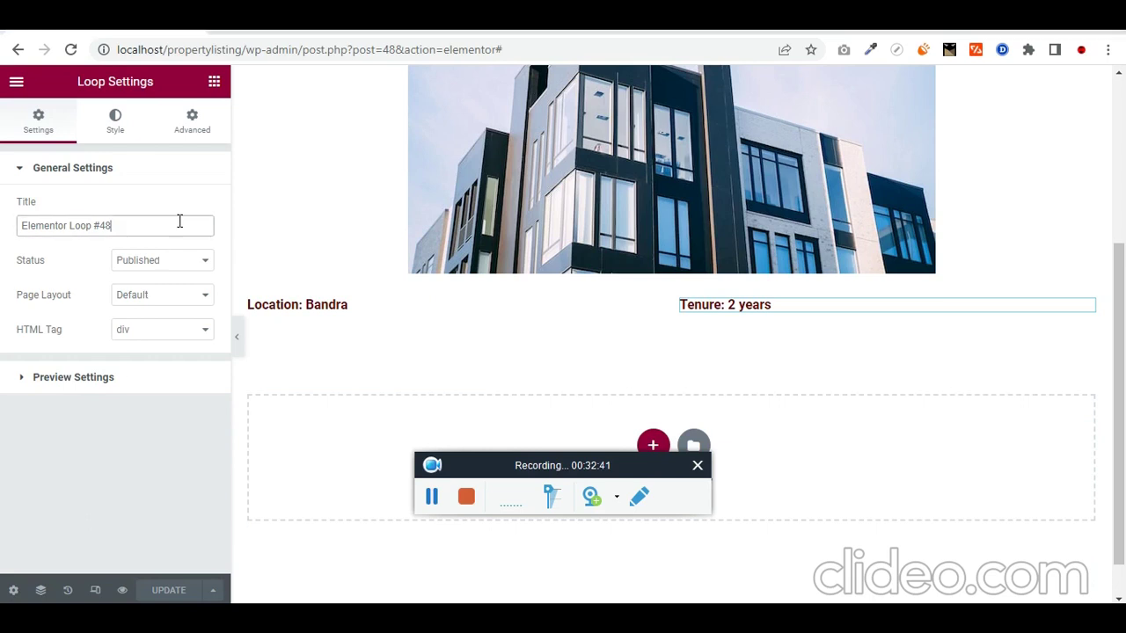
{"action": "key", "text": "ctrl+a"}
{"action": "key", "text": "BackSpace"}
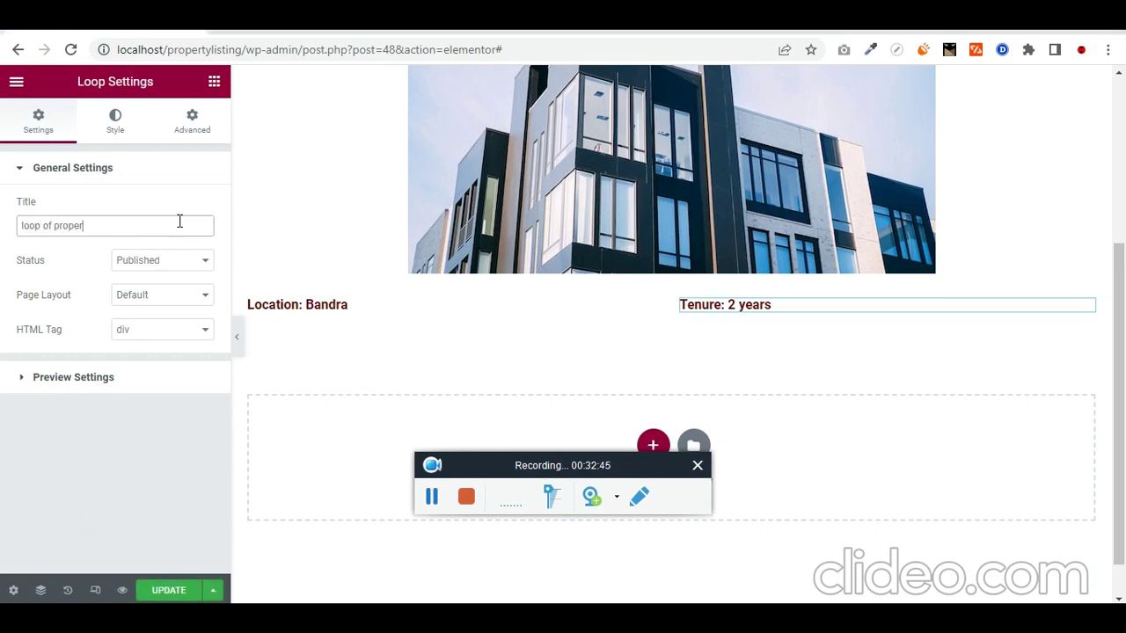
{"action": "type", "text": "loop of properties"}
{"action": "key", "text": "ctrl+a"}
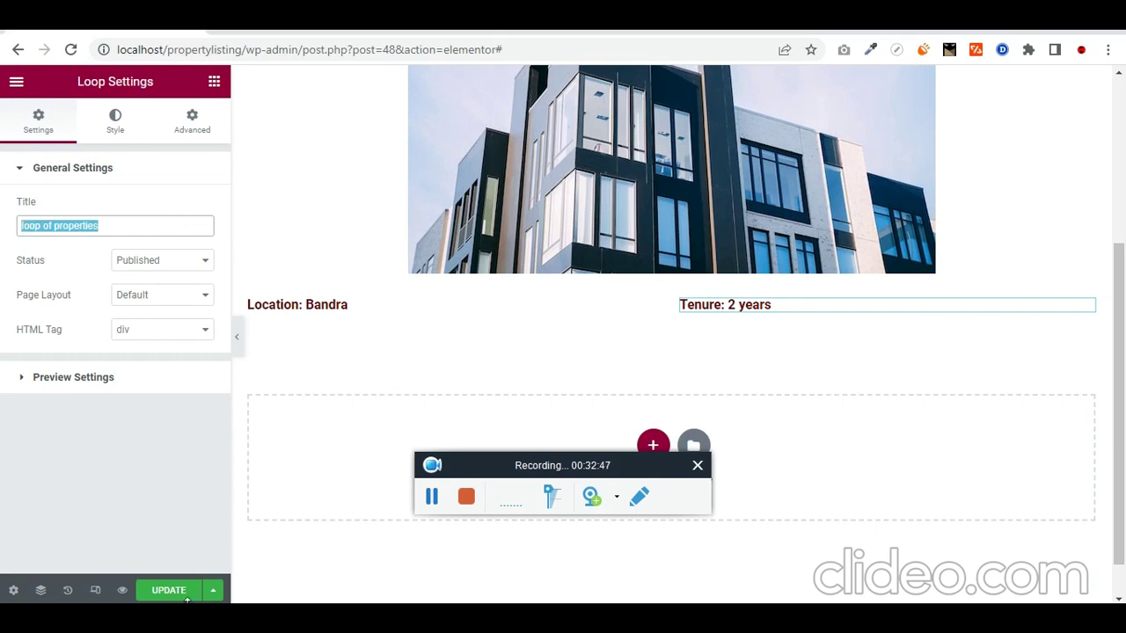
{"action": "left_click", "coordinate": [185, 597]}
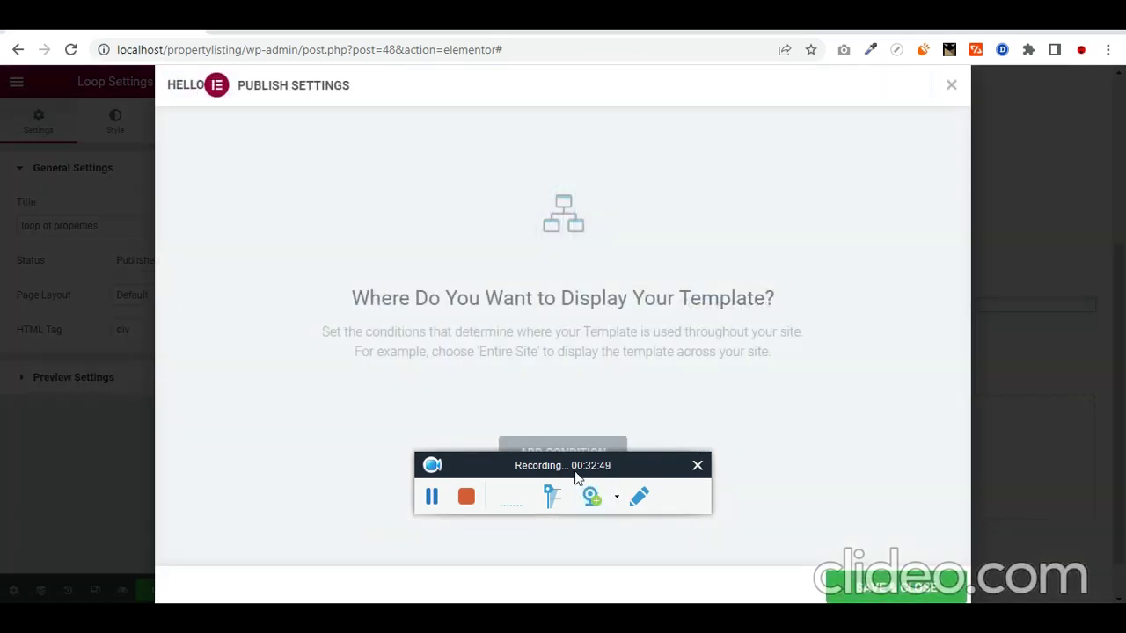
Step: Add a display condition to the loop template and browse the condition options
{"action": "left_click_drag", "start_coordinate": [576, 465], "coordinate": [248, 266]}
{"action": "left_click", "coordinate": [553, 457]}
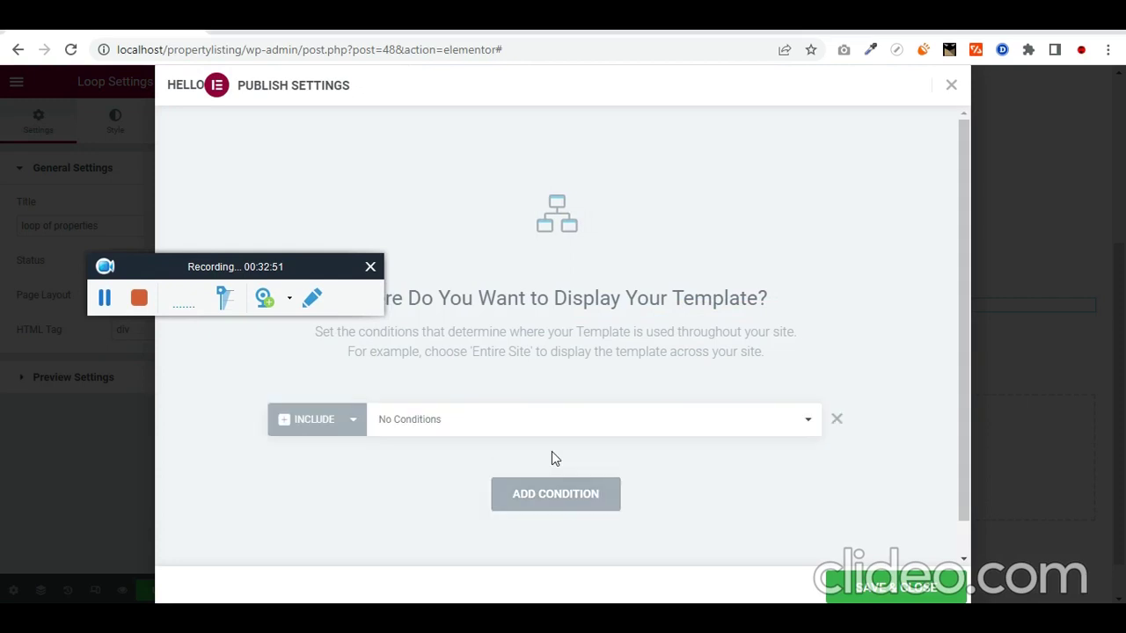
{"action": "left_click", "coordinate": [442, 427]}
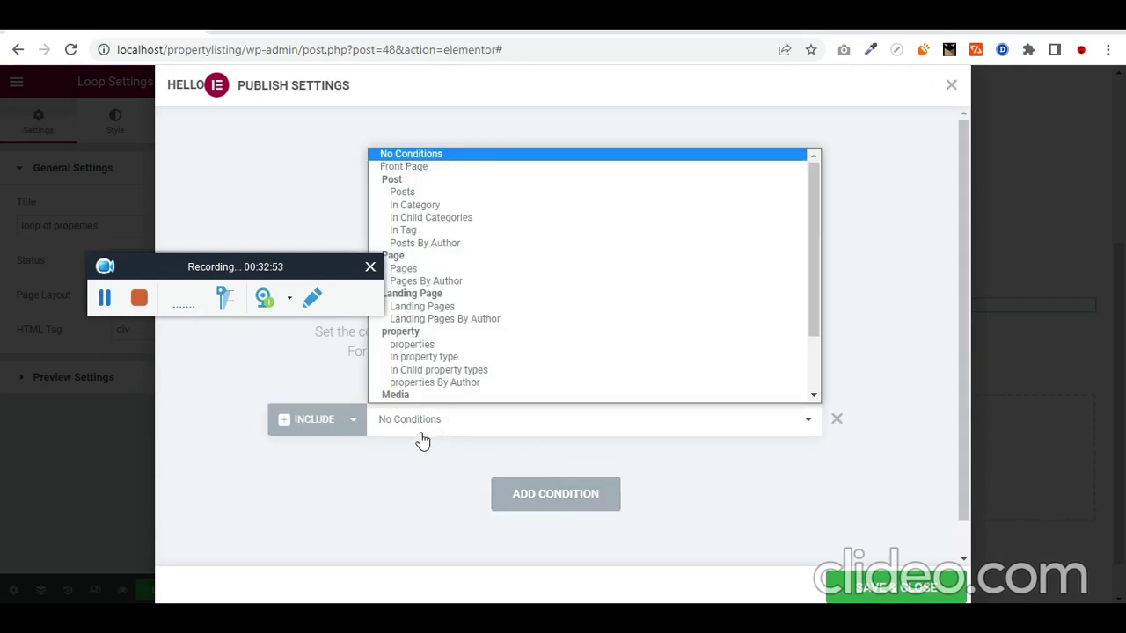
{"action": "scroll", "coordinate": [492, 349], "scroll_direction": "down", "scroll_amount": 3}
{"action": "scroll", "coordinate": [519, 352], "scroll_direction": "up", "scroll_amount": 3}
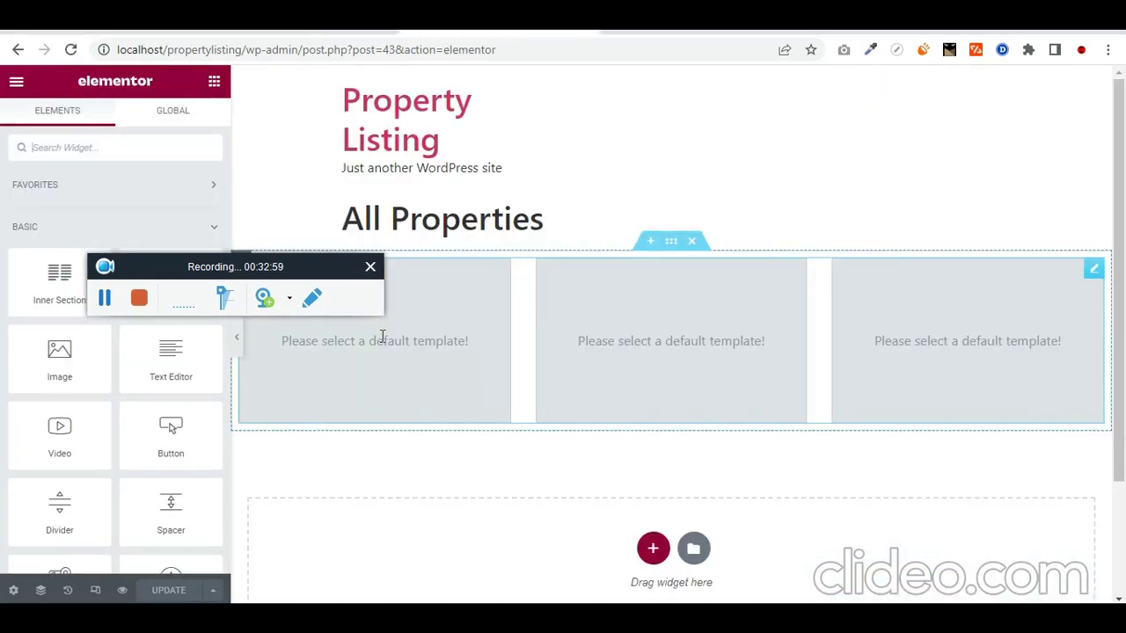
Step: Set the property grid's default template to Elementor Loop #48 and update the All Properties page
{"action": "left_click_drag", "start_coordinate": [265, 265], "coordinate": [482, 252]}
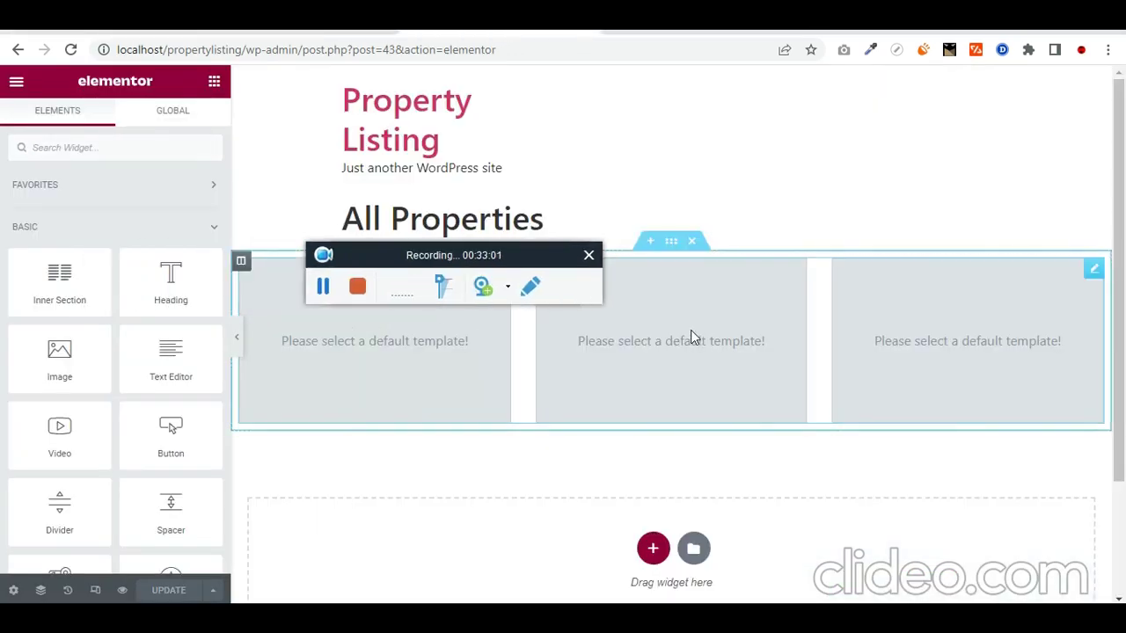
{"action": "left_click", "coordinate": [709, 258]}
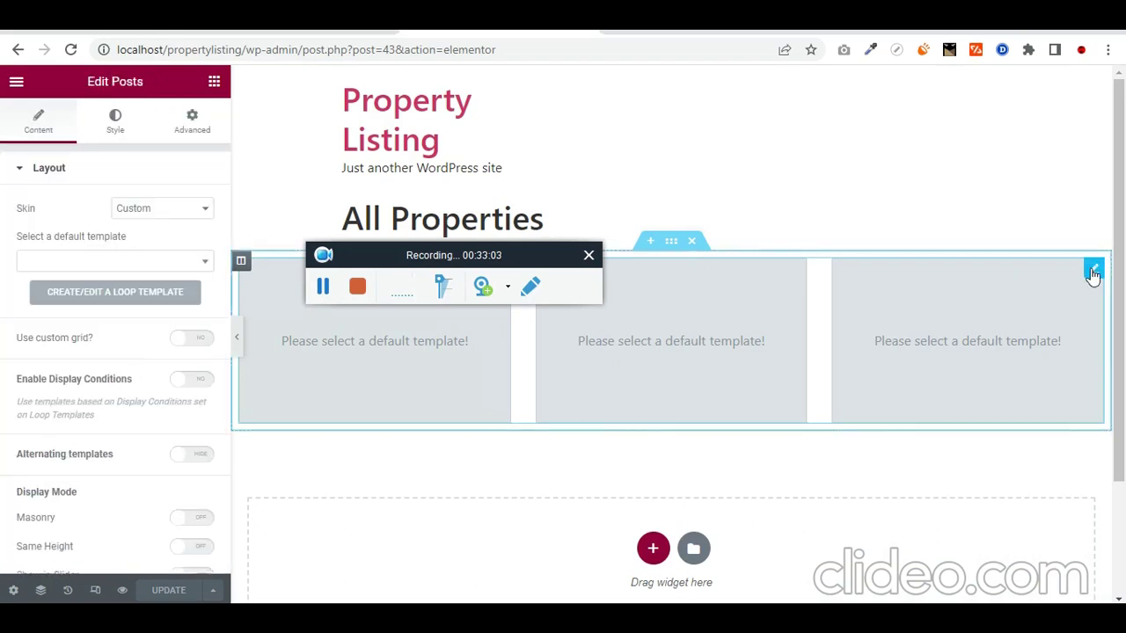
{"action": "left_click", "coordinate": [193, 261]}
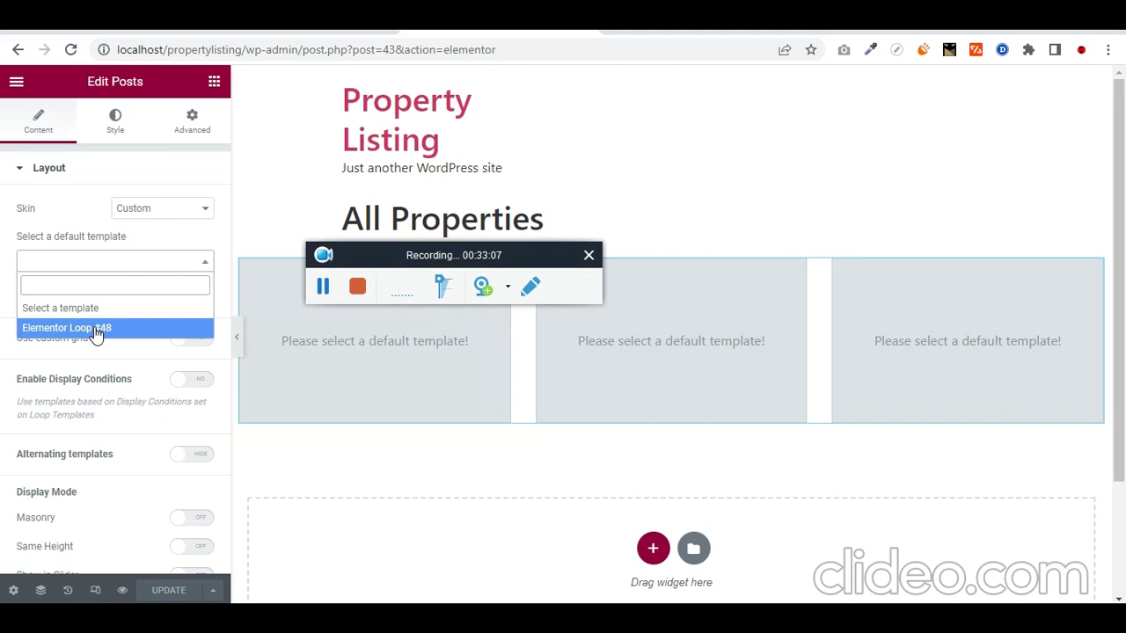
{"action": "left_click", "coordinate": [97, 328]}
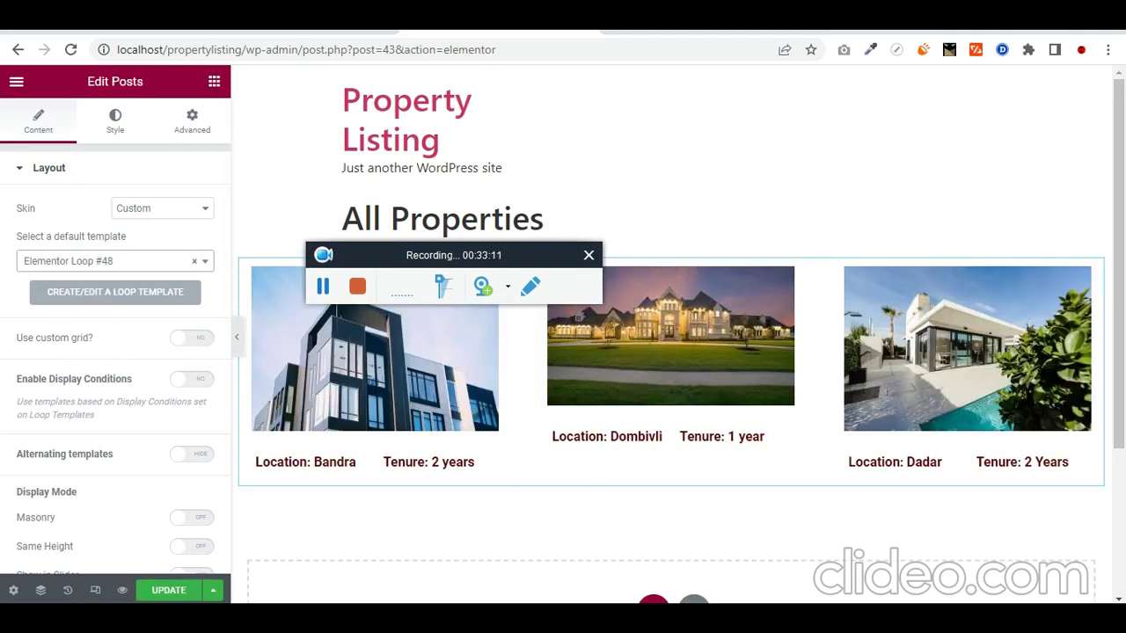
{"action": "left_click", "coordinate": [170, 592]}
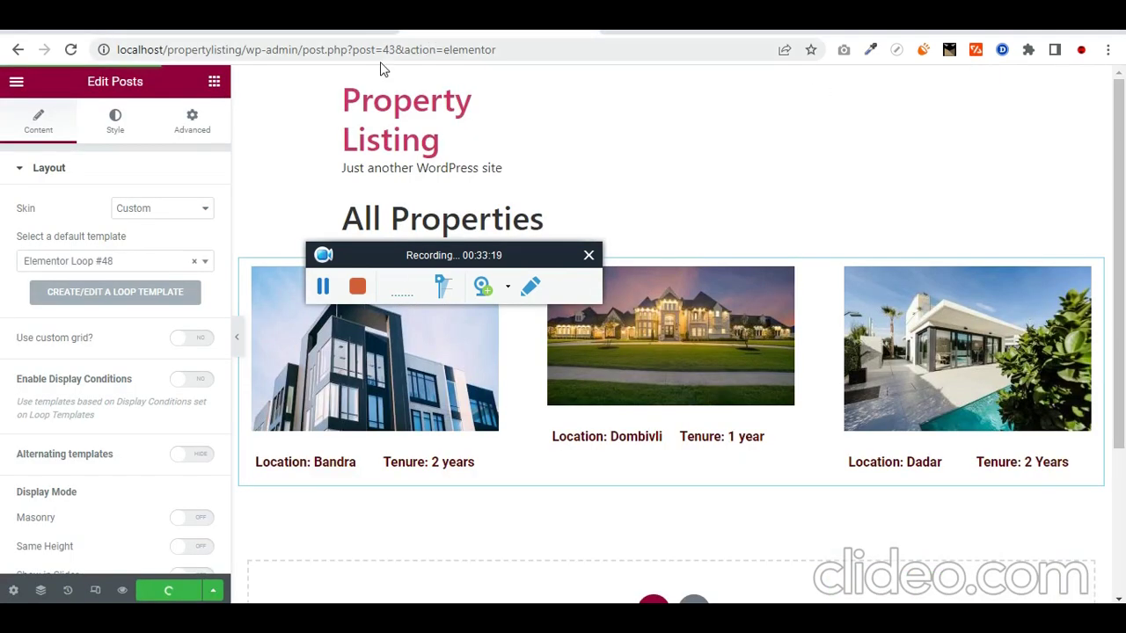
{"action": "left_click", "coordinate": [234, 50]}
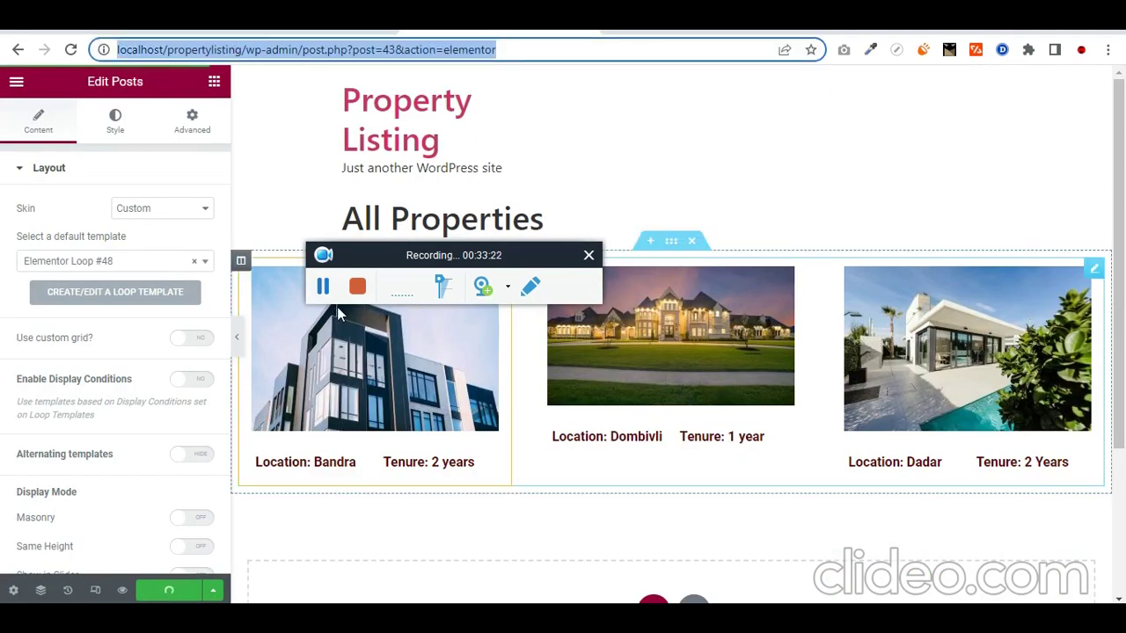
Step: Load the live All Properties page and check its Bandra, Dombivli and Dadar cards
{"action": "key", "text": "ctrl+Tab"}
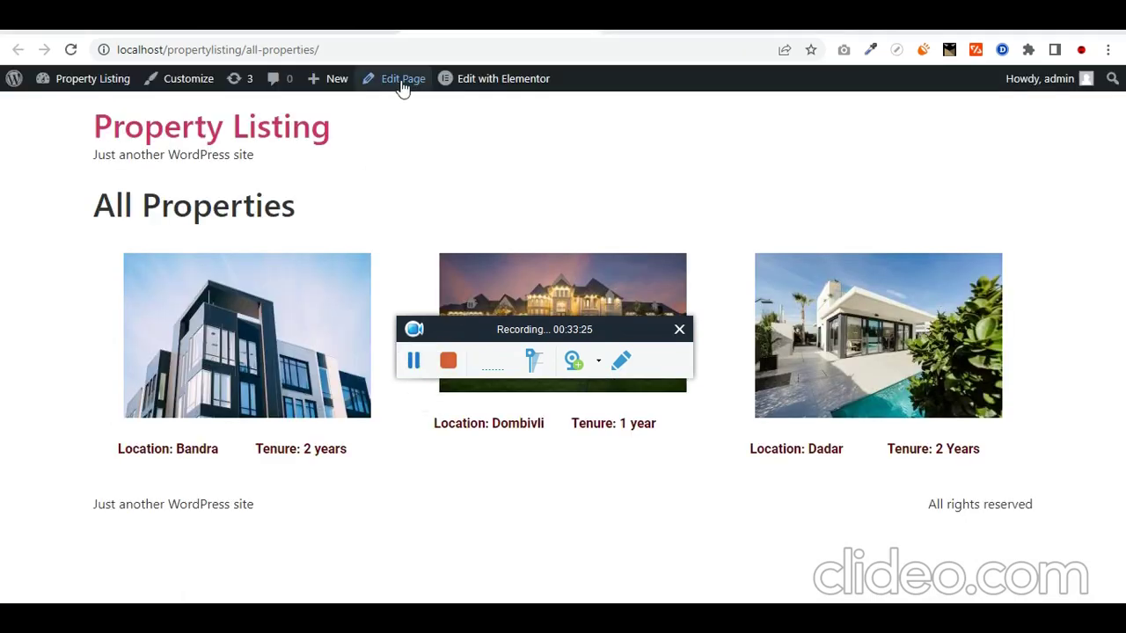
{"action": "left_click", "coordinate": [402, 82]}
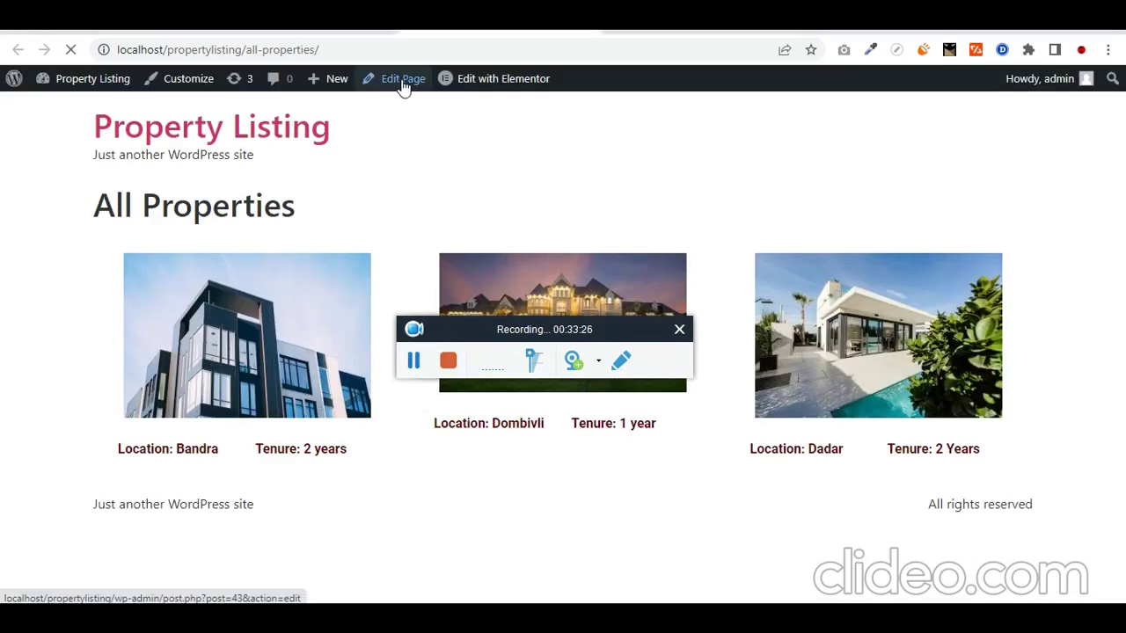
{"action": "left_click", "coordinate": [414, 366]}
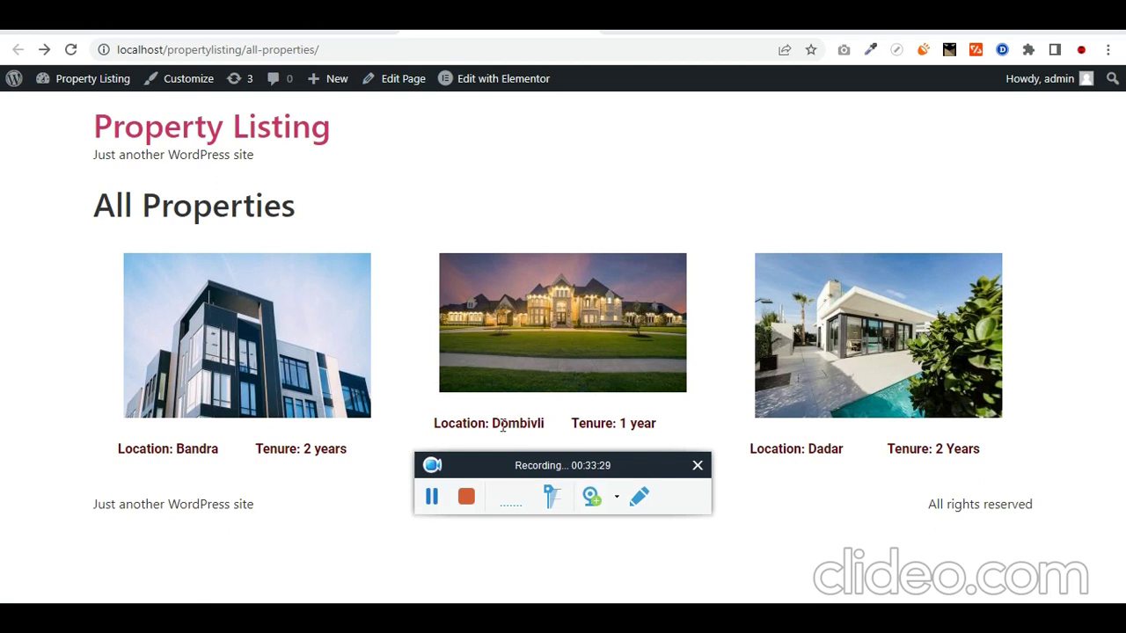
{"action": "left_click_drag", "start_coordinate": [489, 426], "coordinate": [556, 428]}
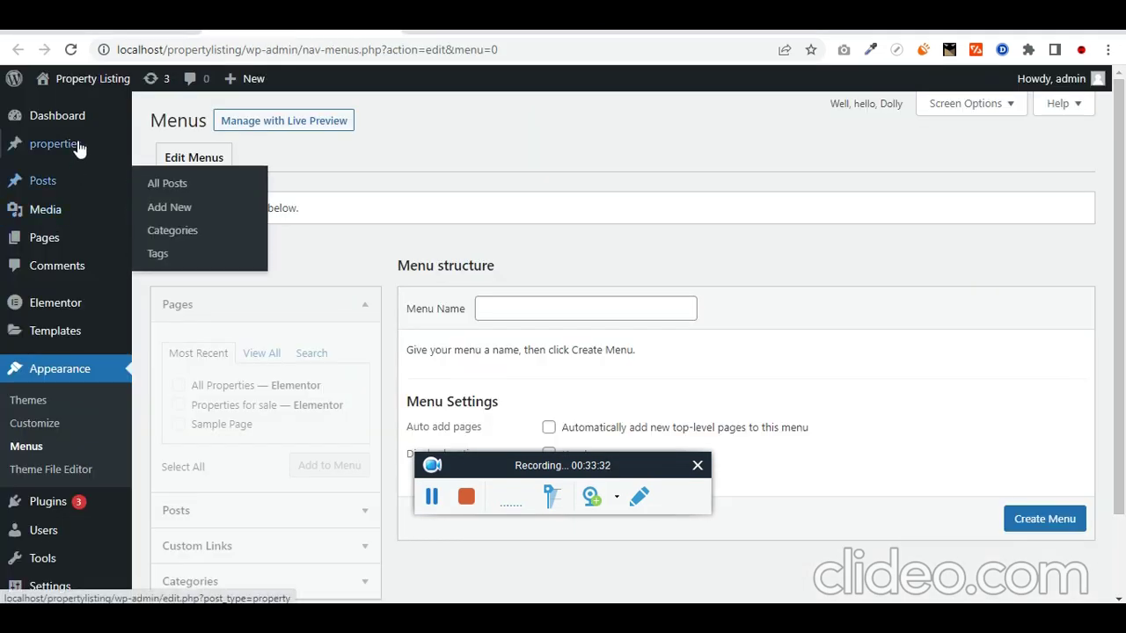
Step: Open Dombivli Flat from All Properties and name the new menu 'main menu'
{"action": "mouse_move", "coordinate": [95, 146]}
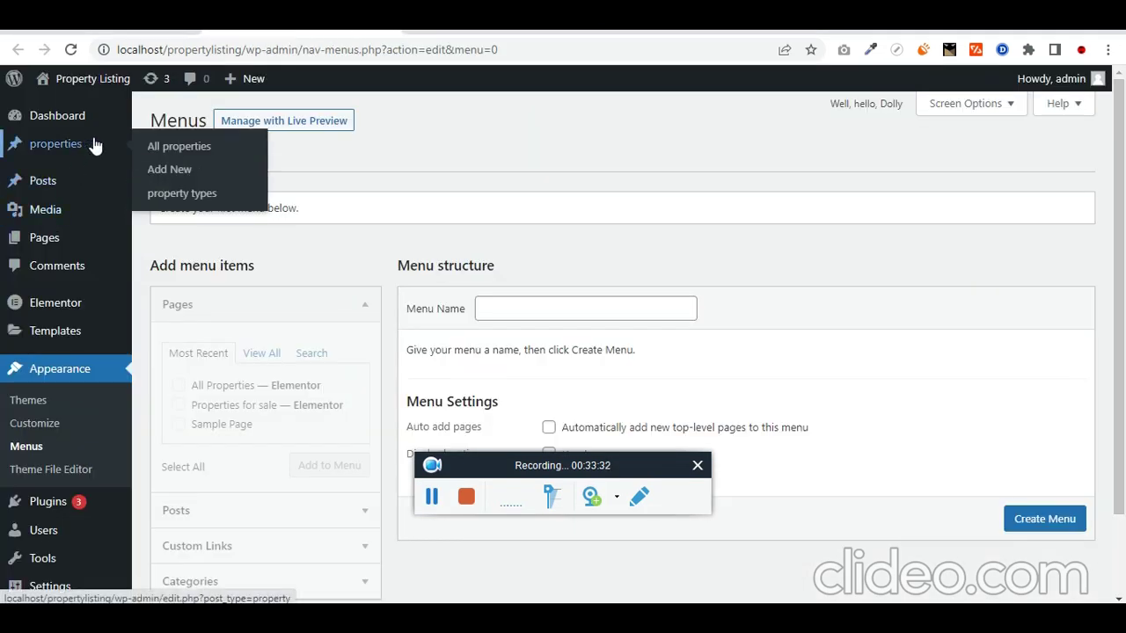
{"action": "left_click", "coordinate": [200, 141]}
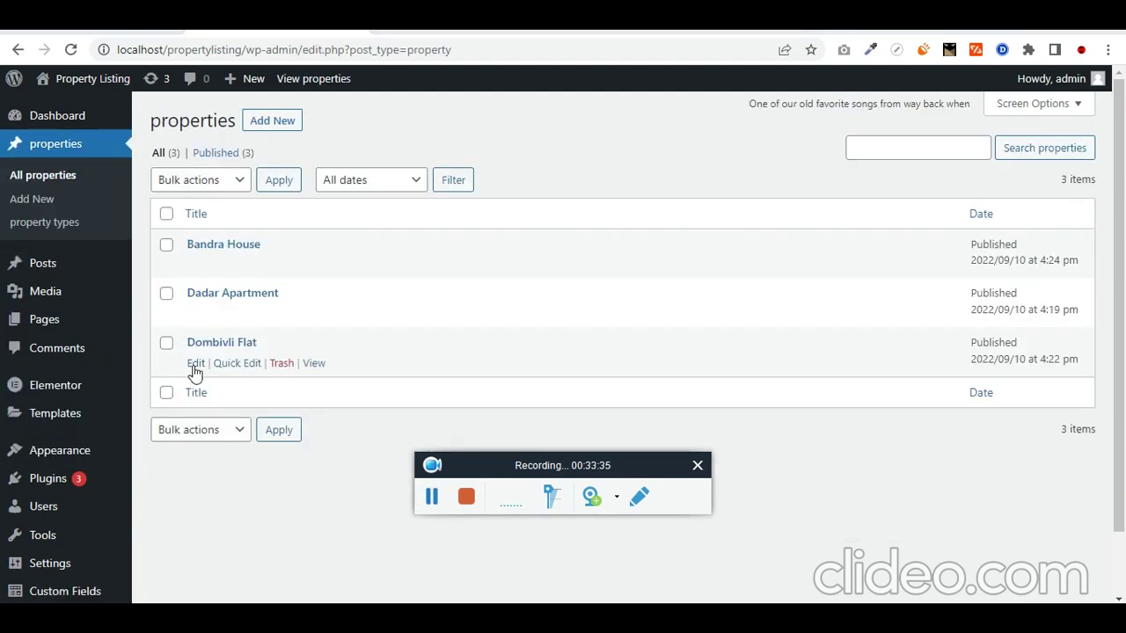
{"action": "left_click", "coordinate": [195, 363]}
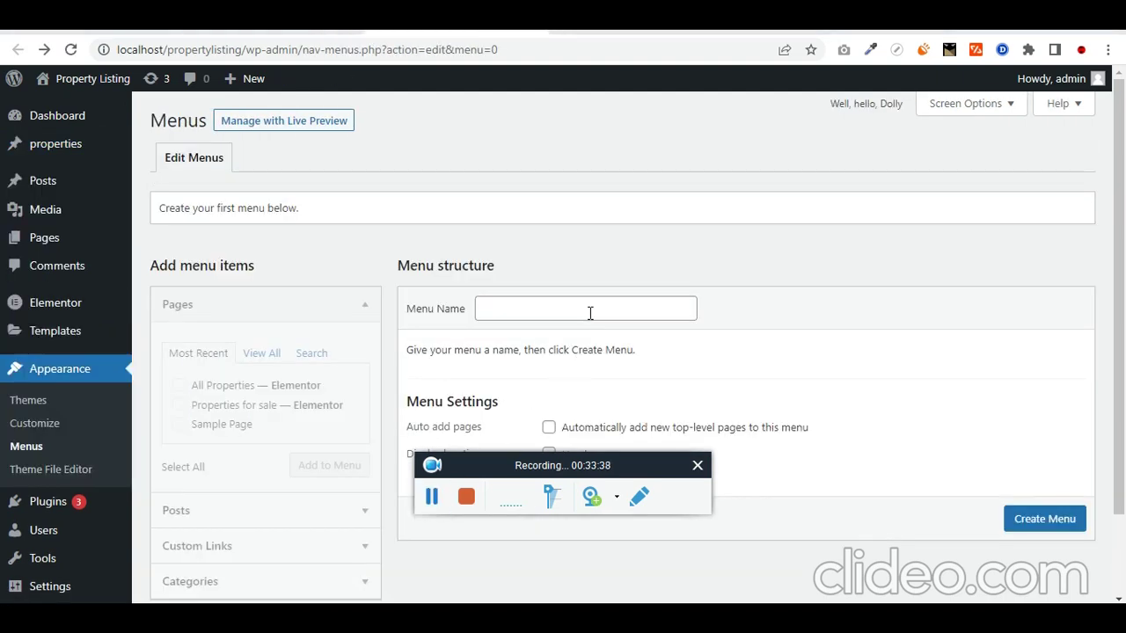
{"action": "left_click", "coordinate": [590, 313]}
{"action": "type", "text": "m"}
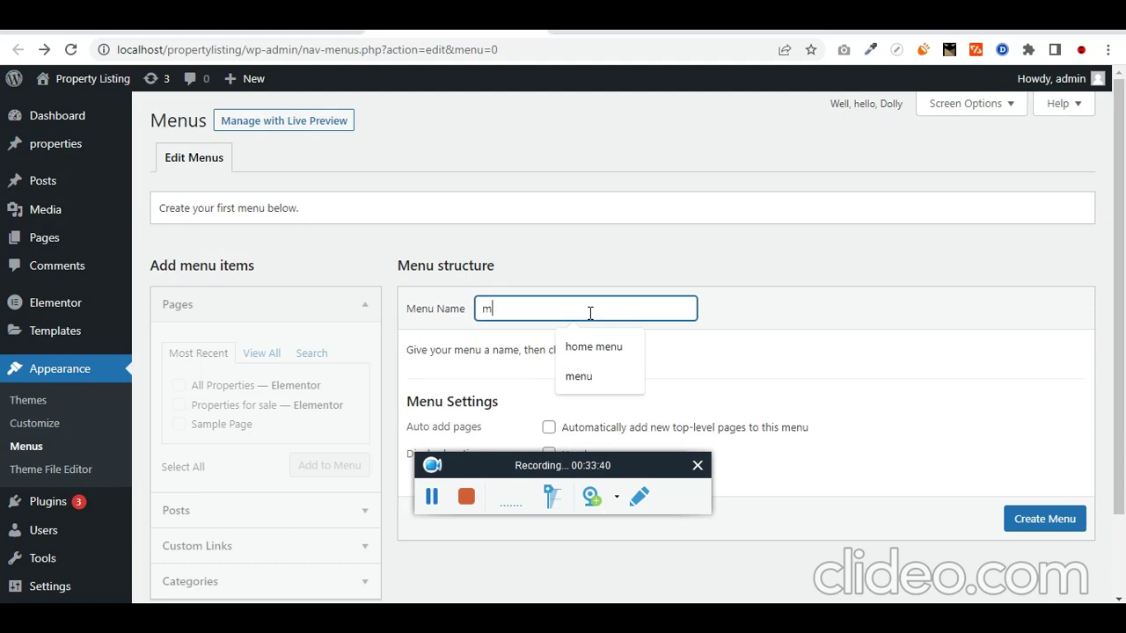
{"action": "type", "text": "ain menu"}
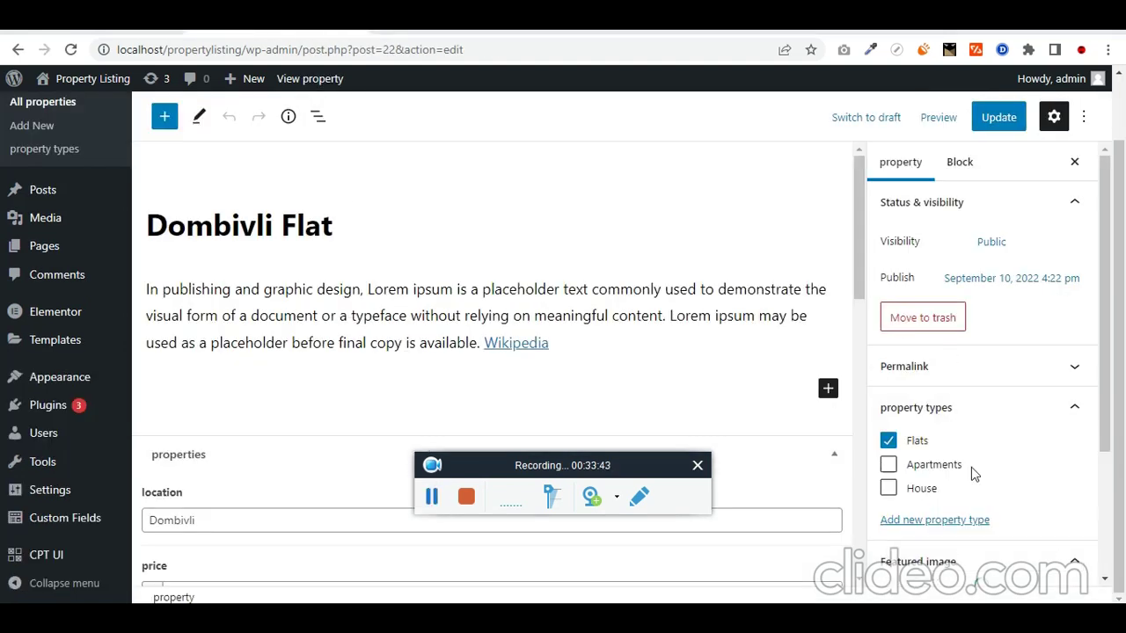
Step: Set Dombivli Flat's featured image to the living-room photo, update it, and tick All Properties
{"action": "scroll", "coordinate": [979, 466], "scroll_direction": "down", "scroll_amount": 2}
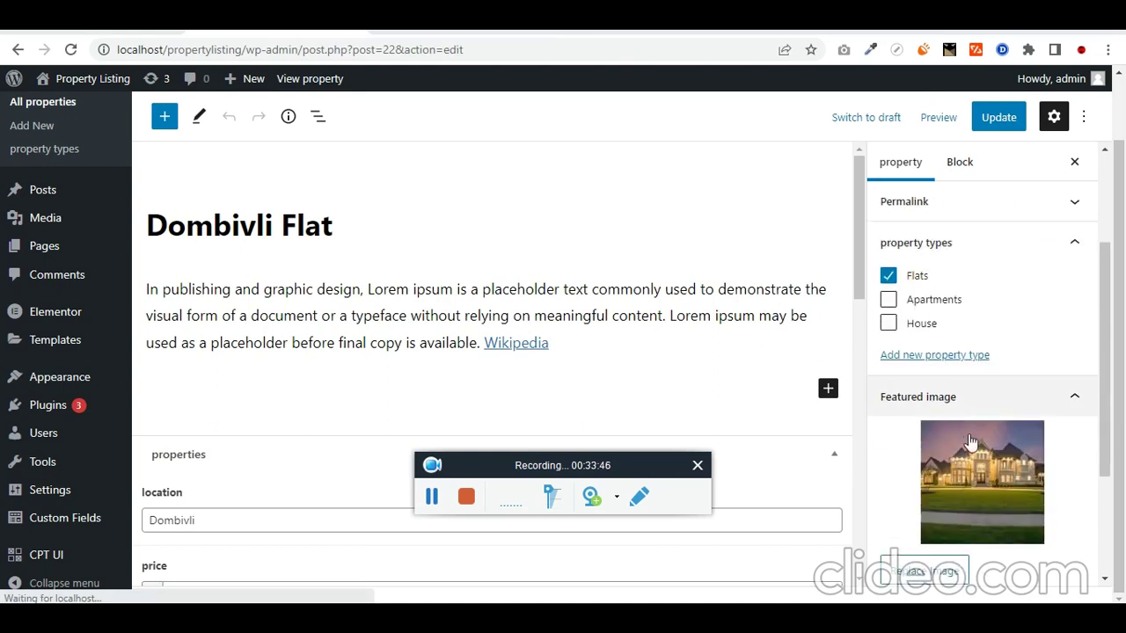
{"action": "left_click", "coordinate": [975, 475]}
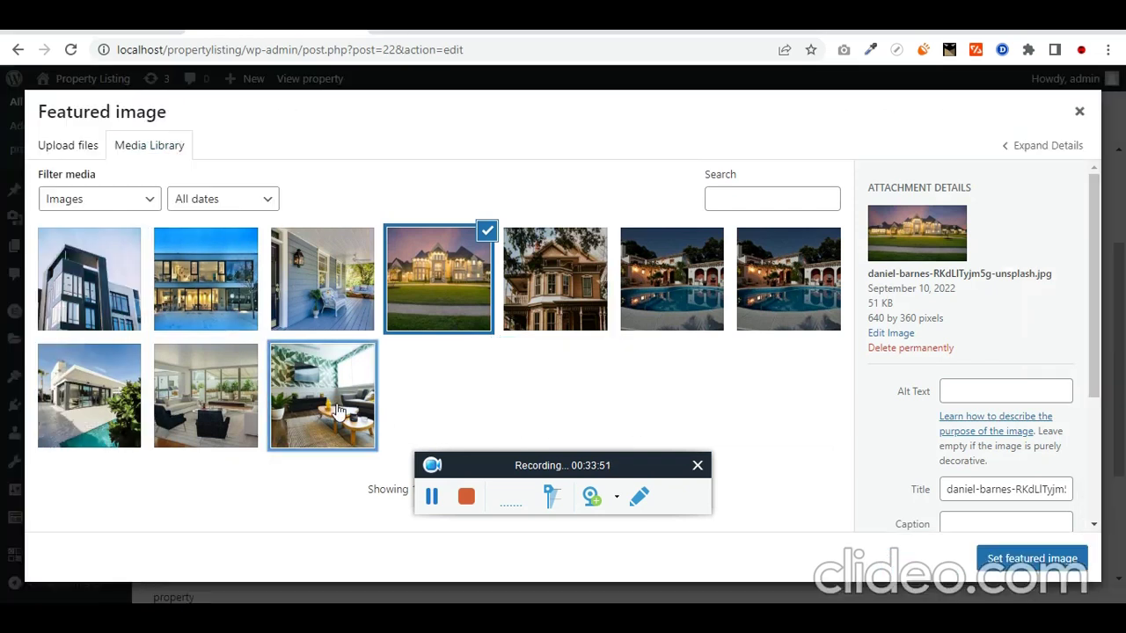
{"action": "left_click", "coordinate": [349, 409]}
{"action": "left_click", "coordinate": [1032, 563]}
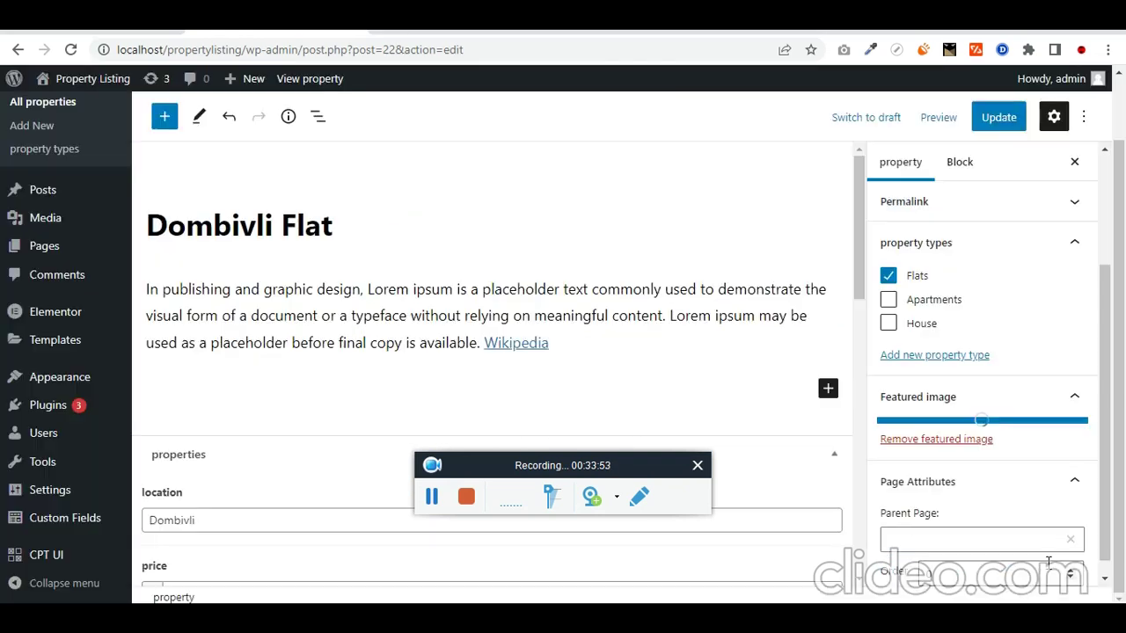
{"action": "left_click", "coordinate": [1000, 117]}
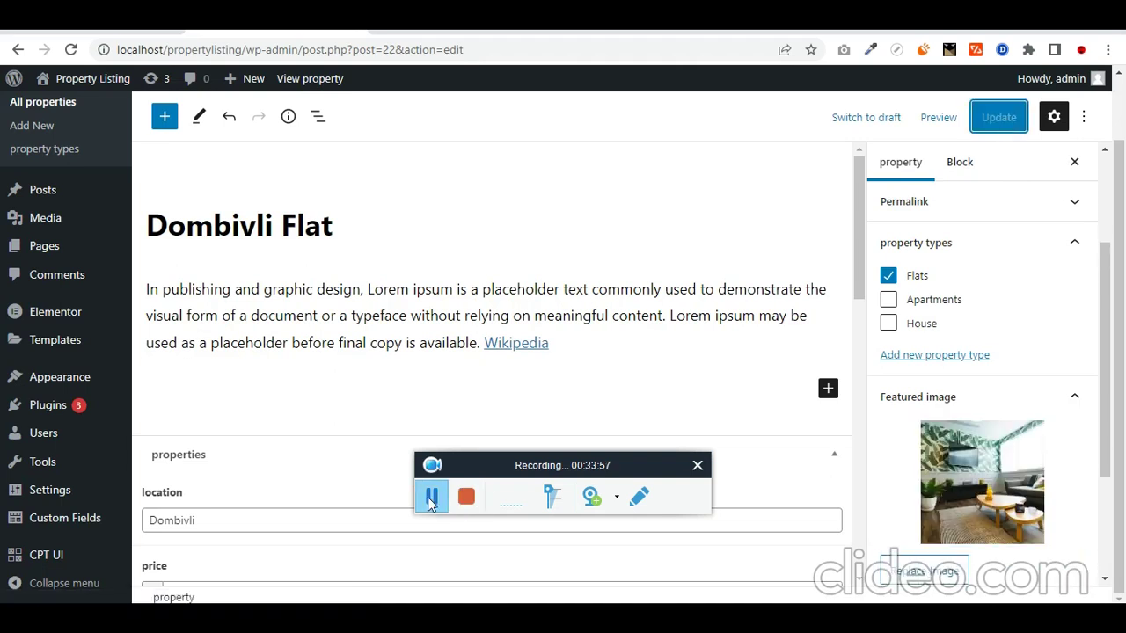
{"action": "left_click", "coordinate": [431, 500]}
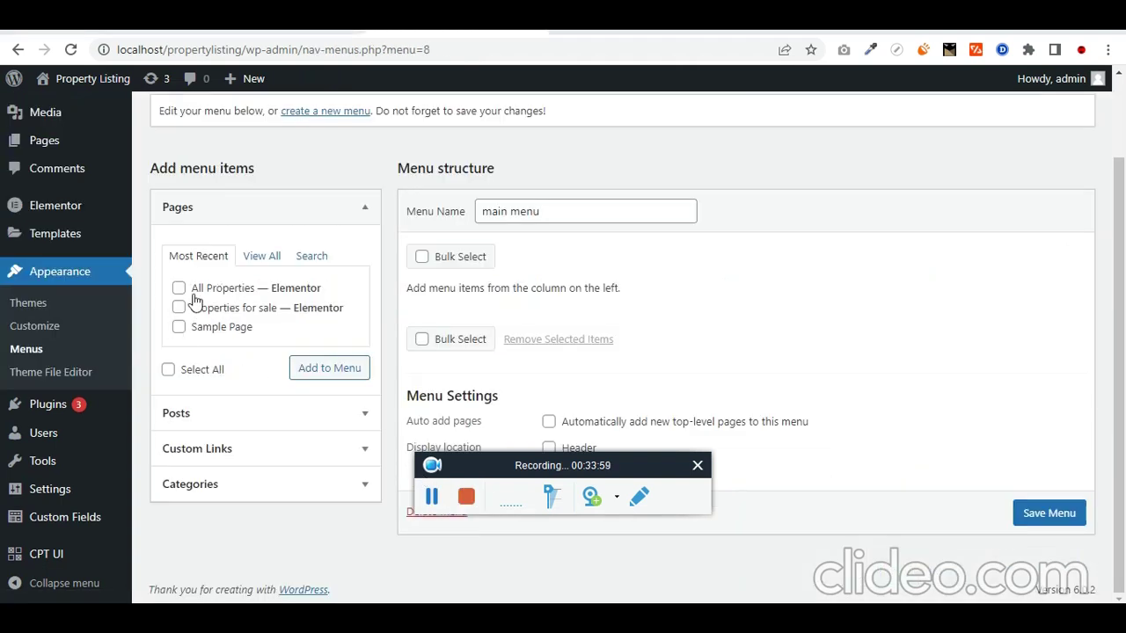
{"action": "left_click", "coordinate": [180, 289]}
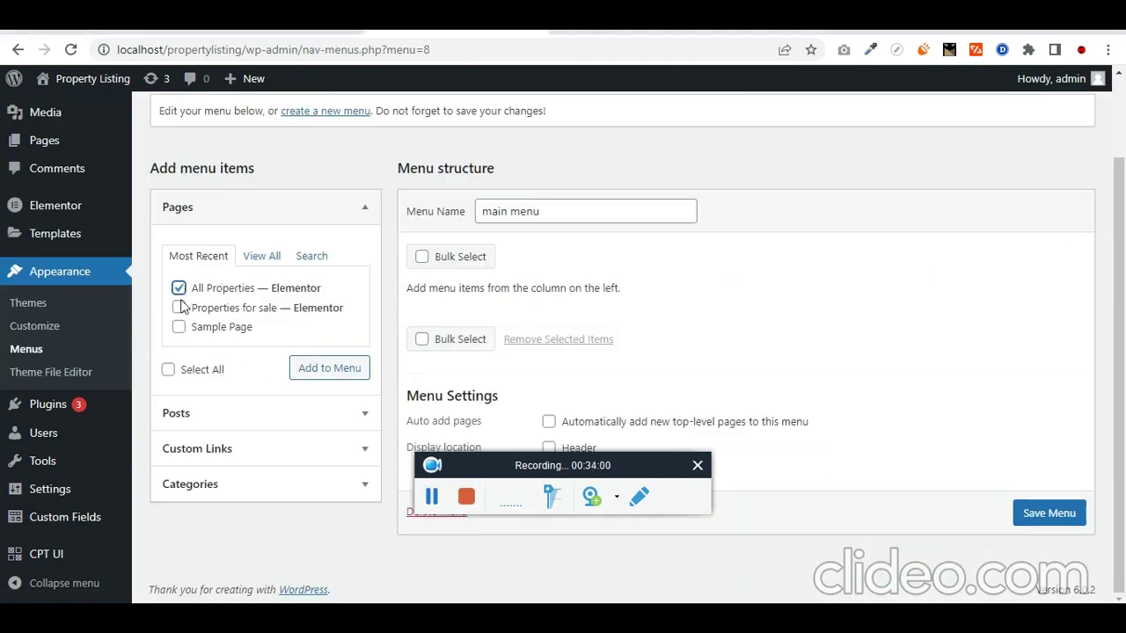
Step: Add All Properties and Properties for sale to main menu and save the menu
{"action": "left_click", "coordinate": [179, 307]}
{"action": "left_click", "coordinate": [323, 371]}
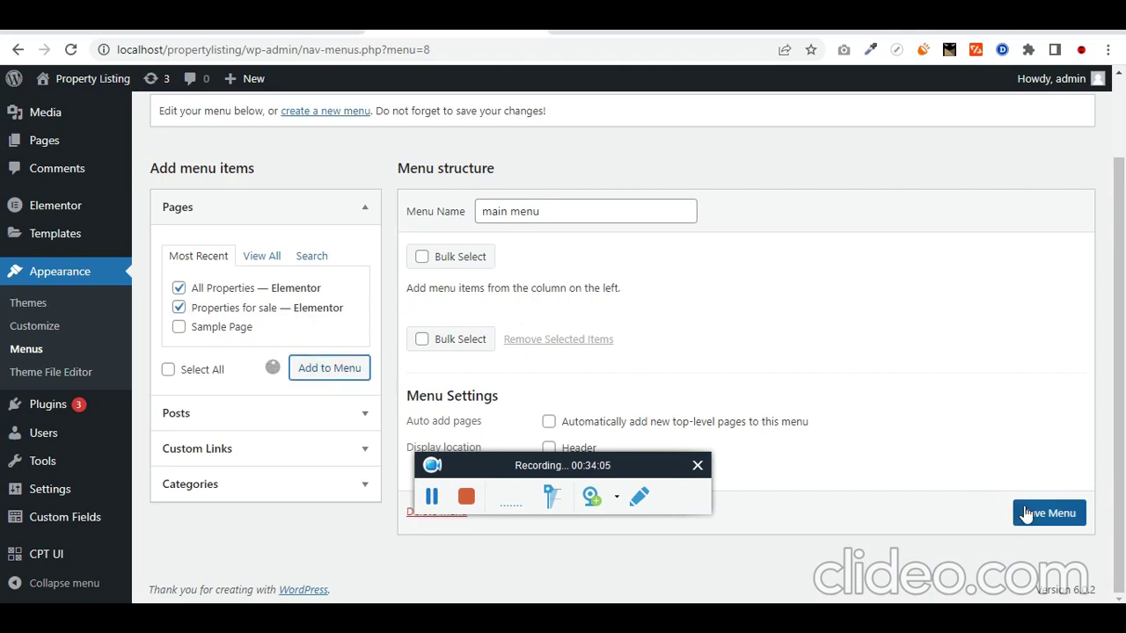
{"action": "scroll", "coordinate": [1047, 518], "scroll_direction": "down", "scroll_amount": 1}
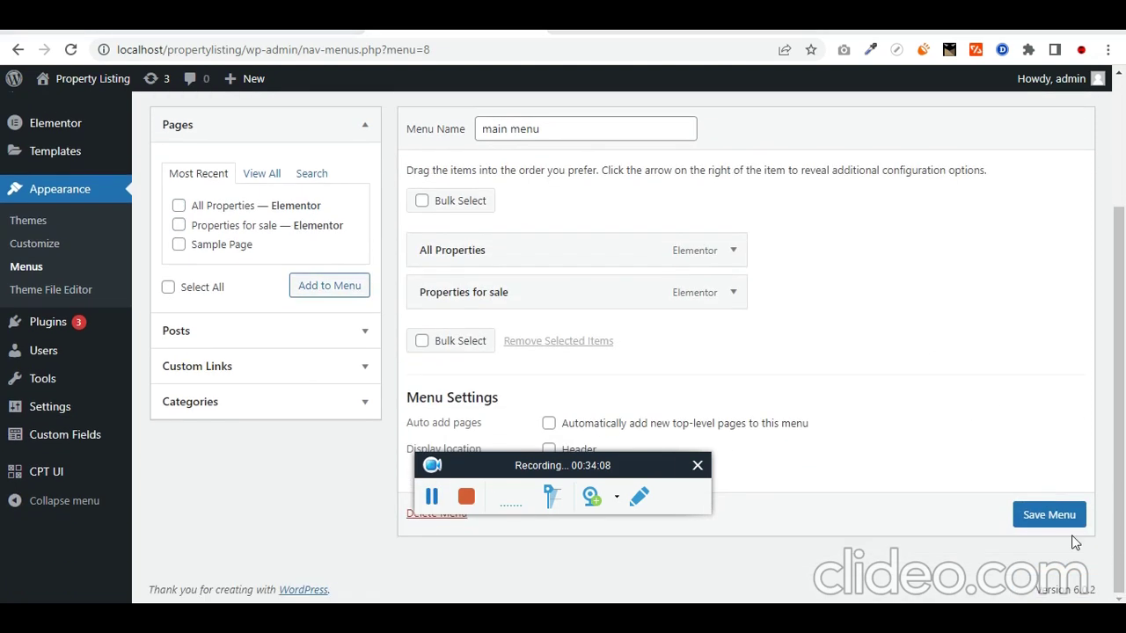
{"action": "left_click", "coordinate": [1060, 514]}
{"action": "left_click", "coordinate": [436, 502]}
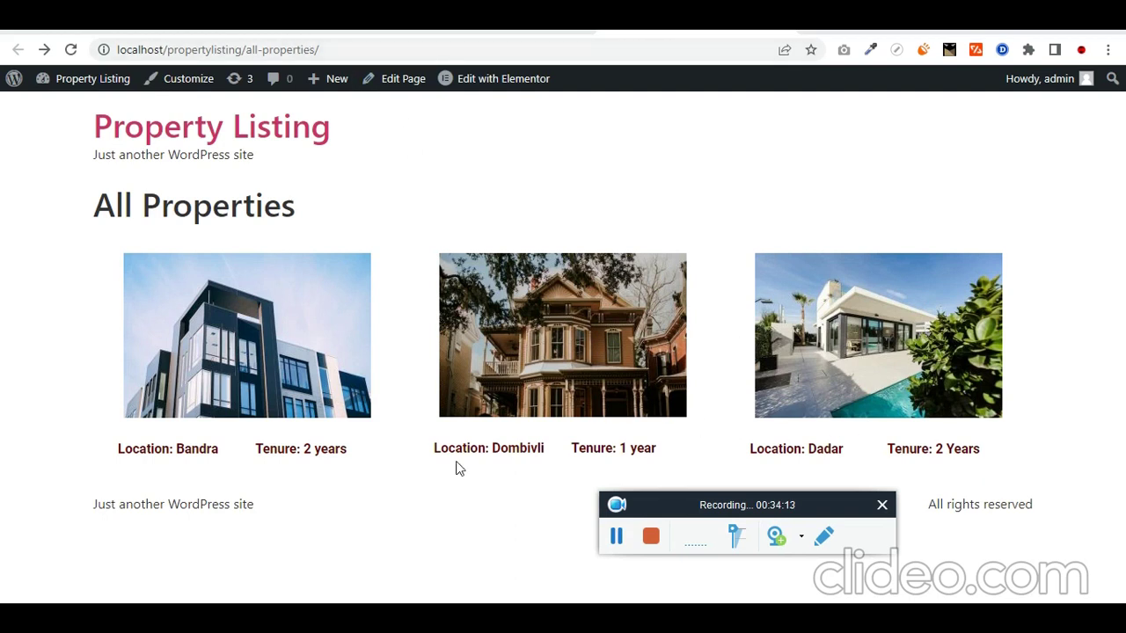
Step: Link the loop template's property image to the dynamic Post URL, then go back
{"action": "left_click", "coordinate": [615, 536]}
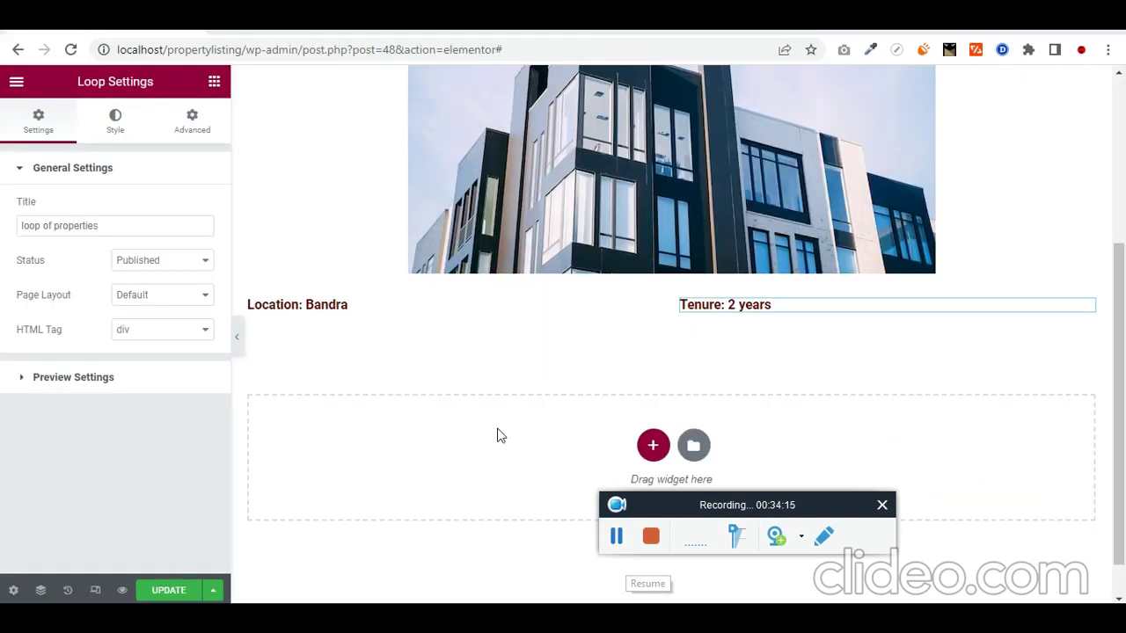
{"action": "scroll", "coordinate": [352, 226], "scroll_direction": "up", "scroll_amount": 3}
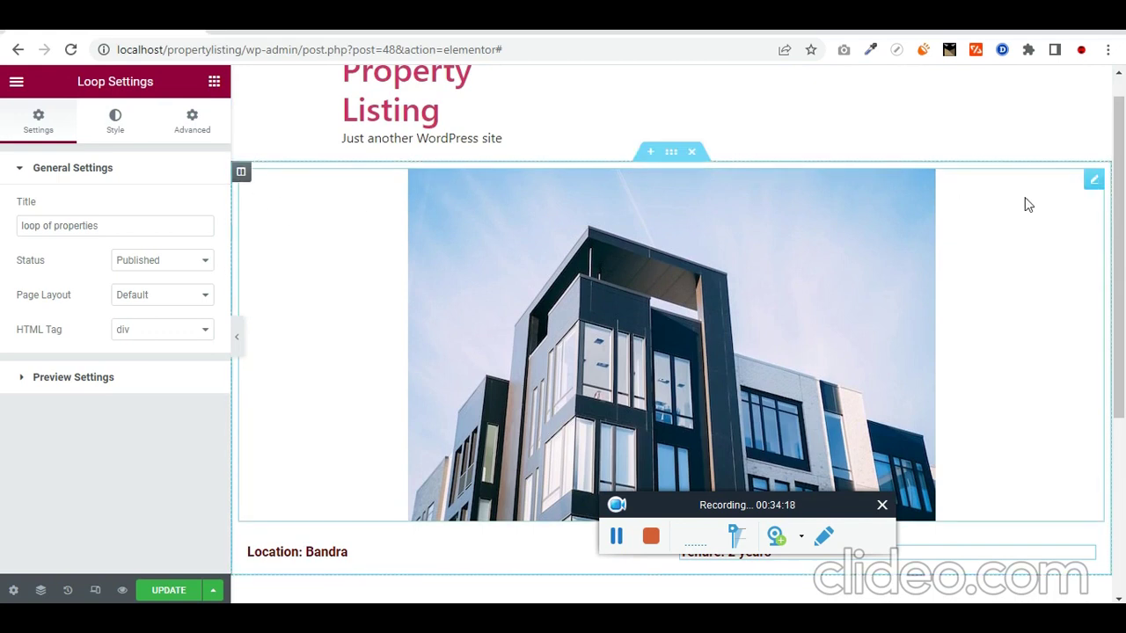
{"action": "left_click", "coordinate": [1094, 182]}
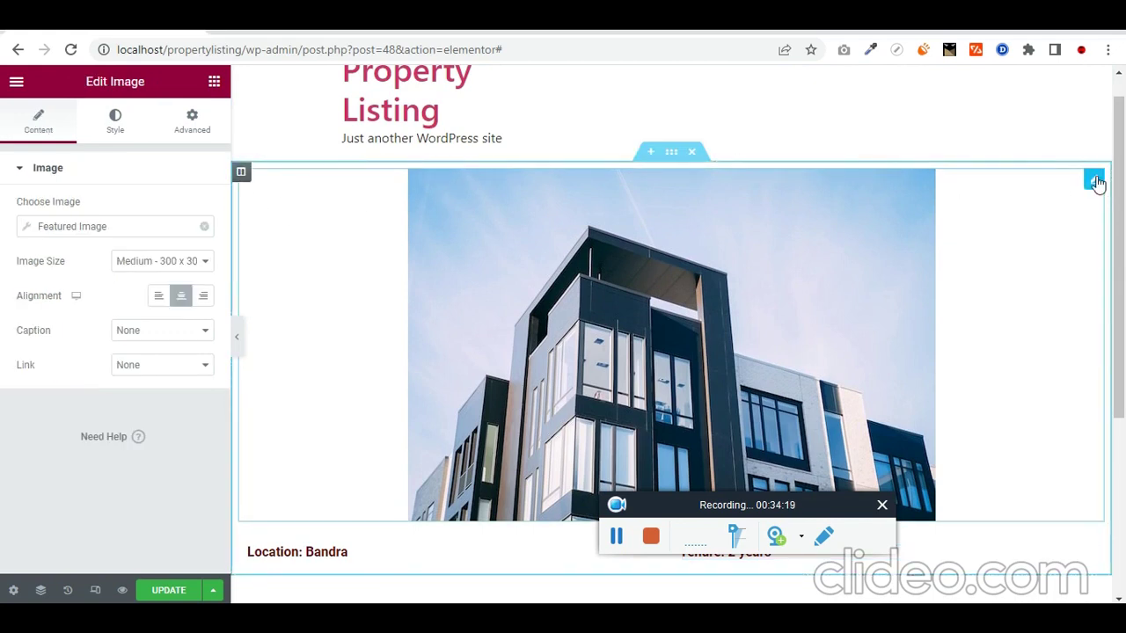
{"action": "left_click", "coordinate": [150, 366]}
{"action": "left_click", "coordinate": [168, 407]}
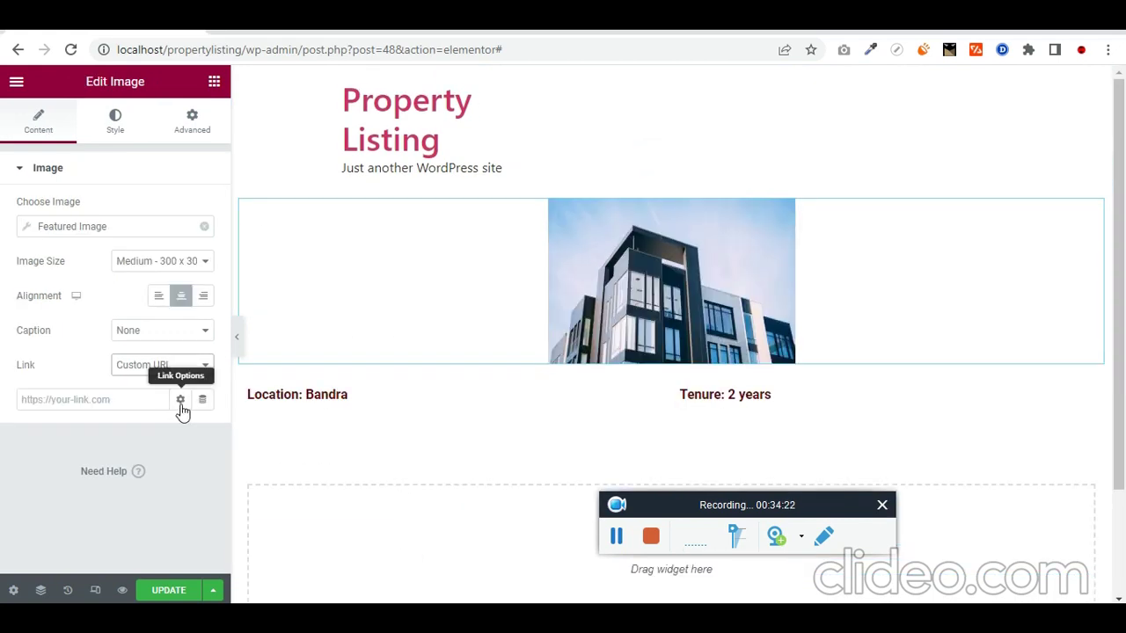
{"action": "left_click", "coordinate": [200, 401]}
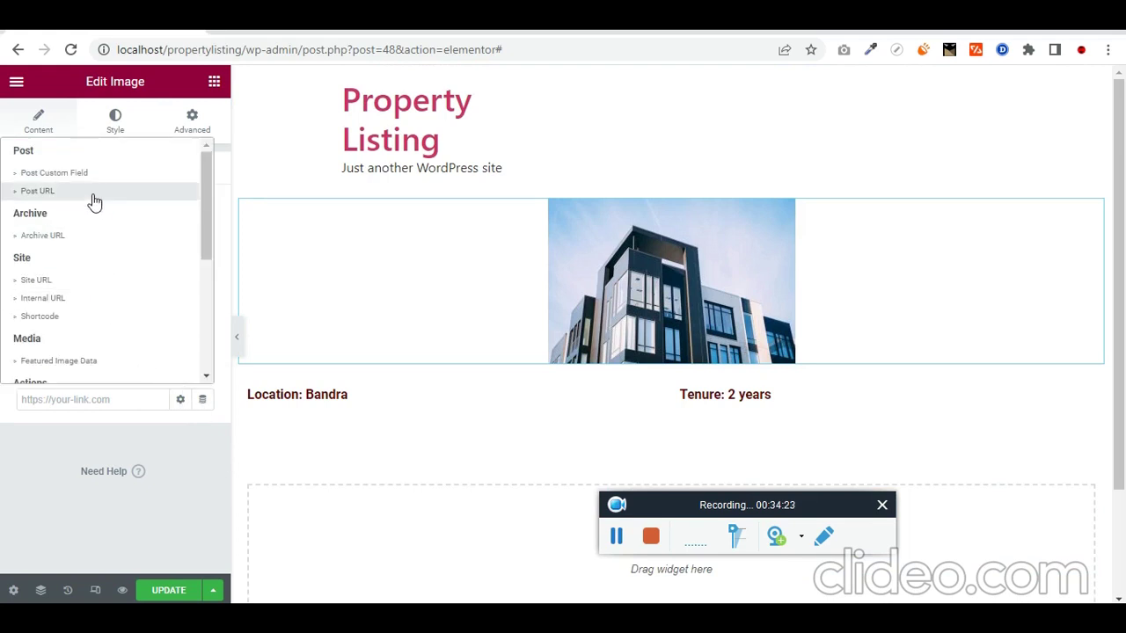
{"action": "left_click", "coordinate": [90, 192]}
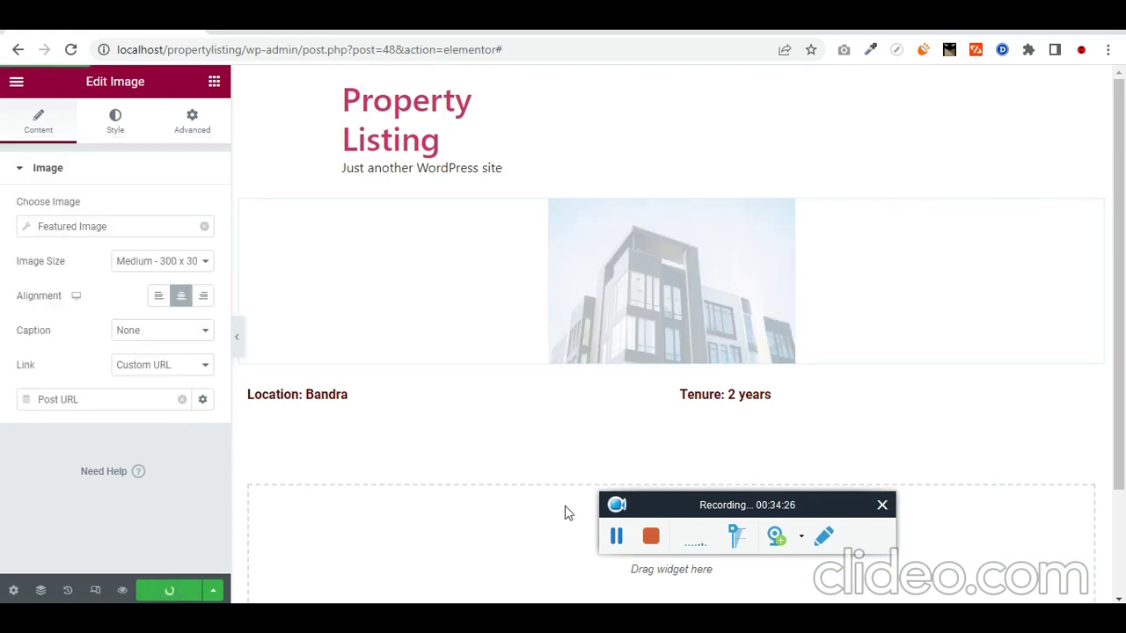
{"action": "key", "text": "alt+Left"}
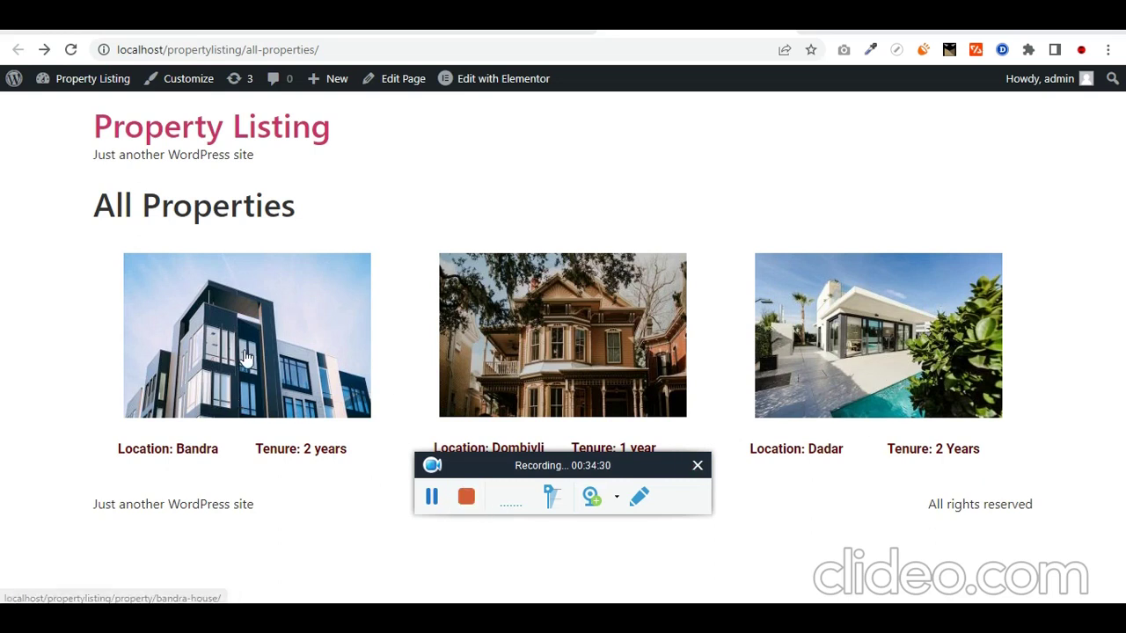
Step: Open the Bandra House page from its card image, scroll through it, and go back
{"action": "left_click", "coordinate": [246, 356]}
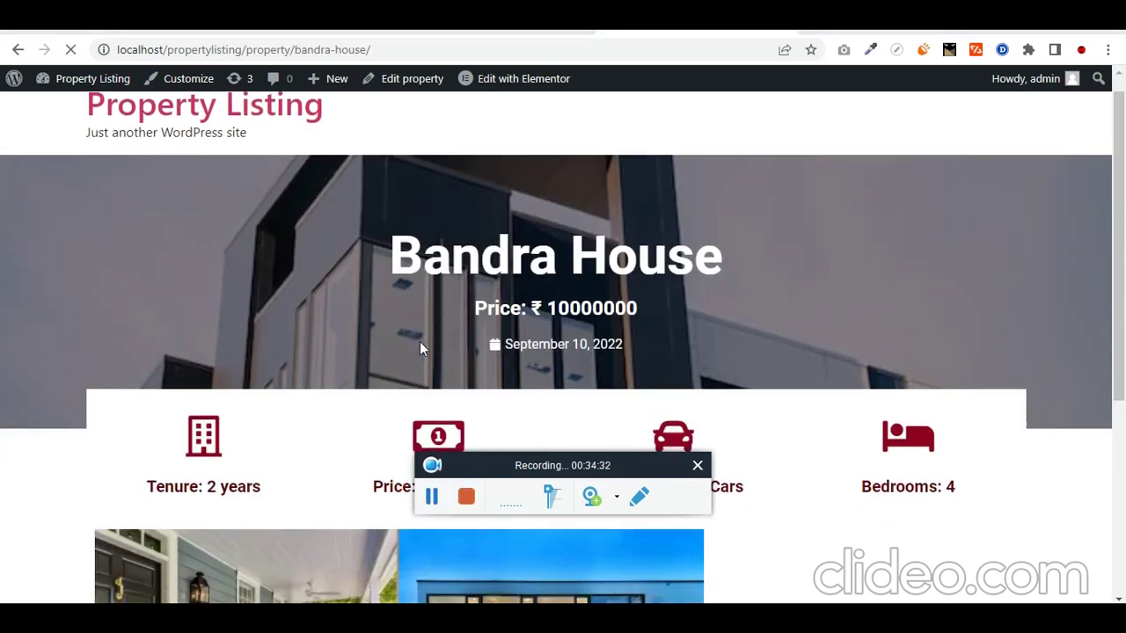
{"action": "scroll", "coordinate": [372, 267], "scroll_direction": "down", "scroll_amount": 4}
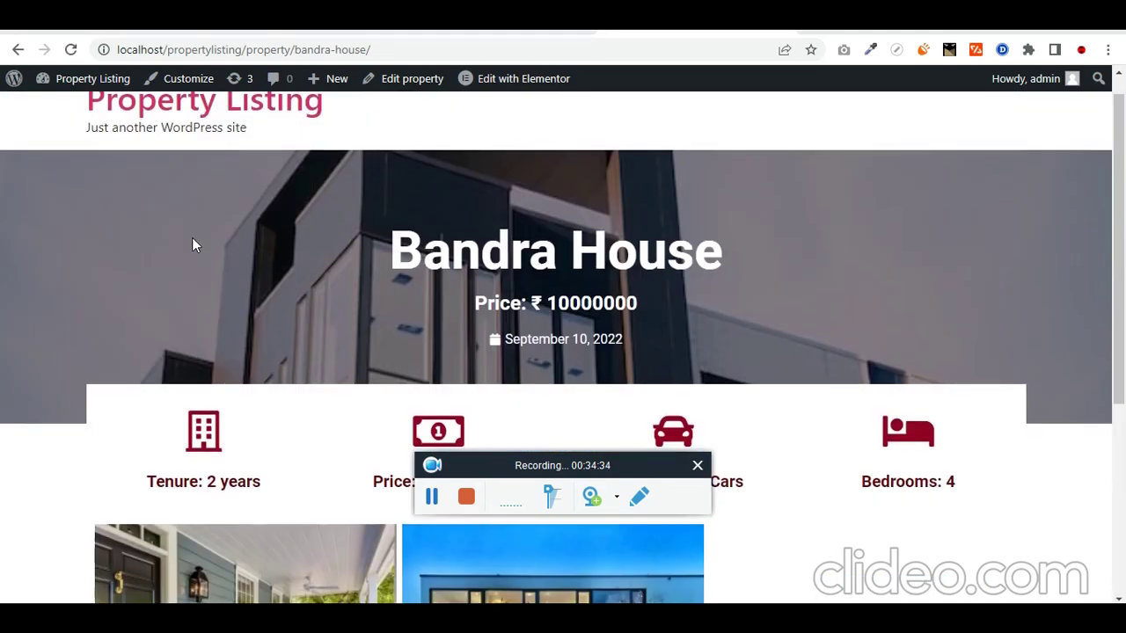
{"action": "scroll", "coordinate": [193, 249], "scroll_direction": "down", "scroll_amount": 4}
{"action": "scroll", "coordinate": [198, 265], "scroll_direction": "up", "scroll_amount": 3}
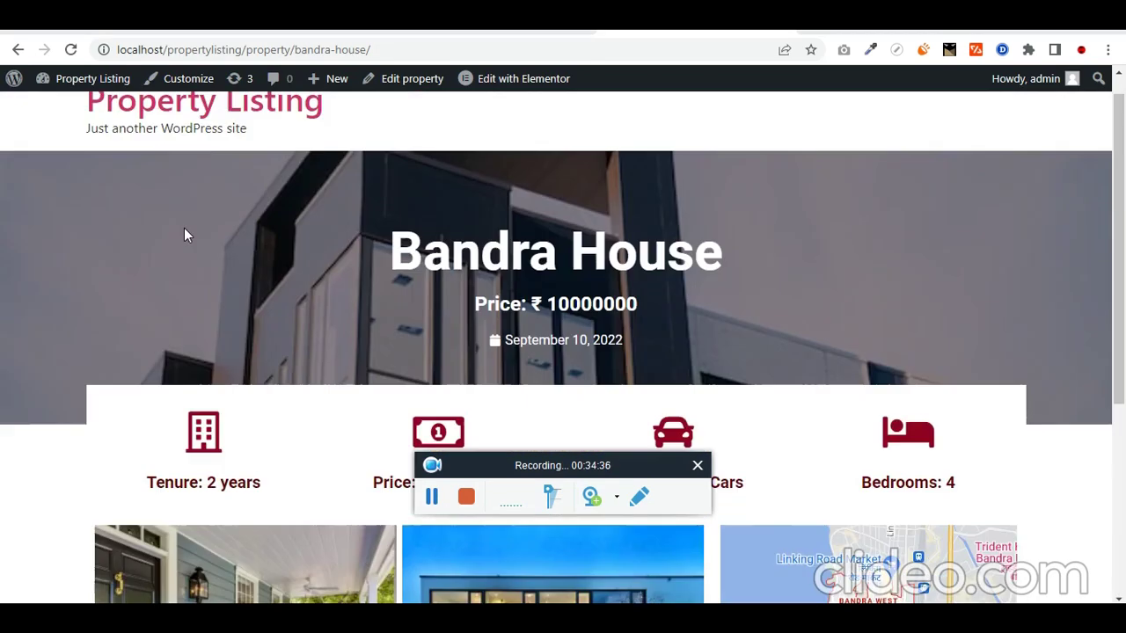
{"action": "left_click", "coordinate": [18, 50]}
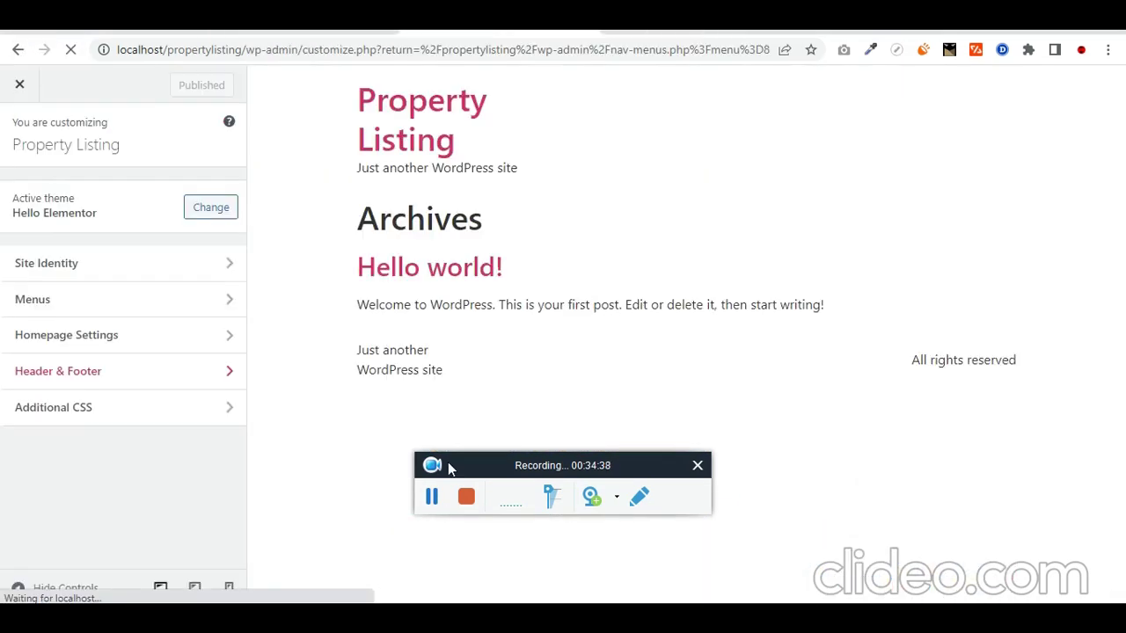
Step: Upload New Project (2).png and set the cropped UIMONK image as the site logo
{"action": "left_click", "coordinate": [97, 220]}
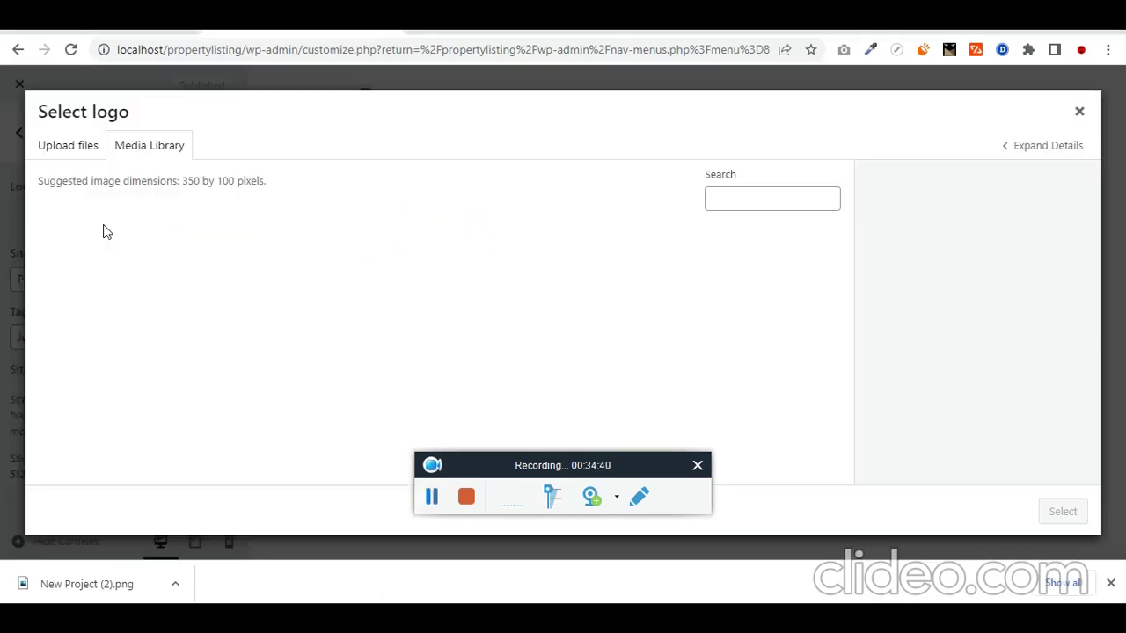
{"action": "left_click", "coordinate": [88, 143]}
{"action": "left_click", "coordinate": [531, 346]}
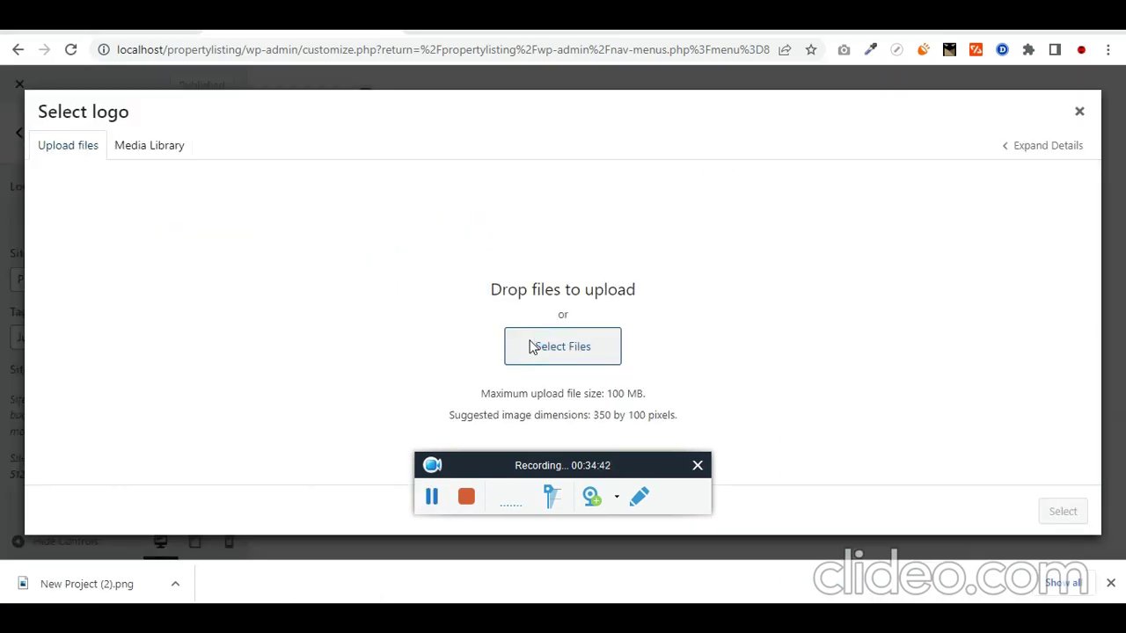
{"action": "double_click", "coordinate": [214, 189]}
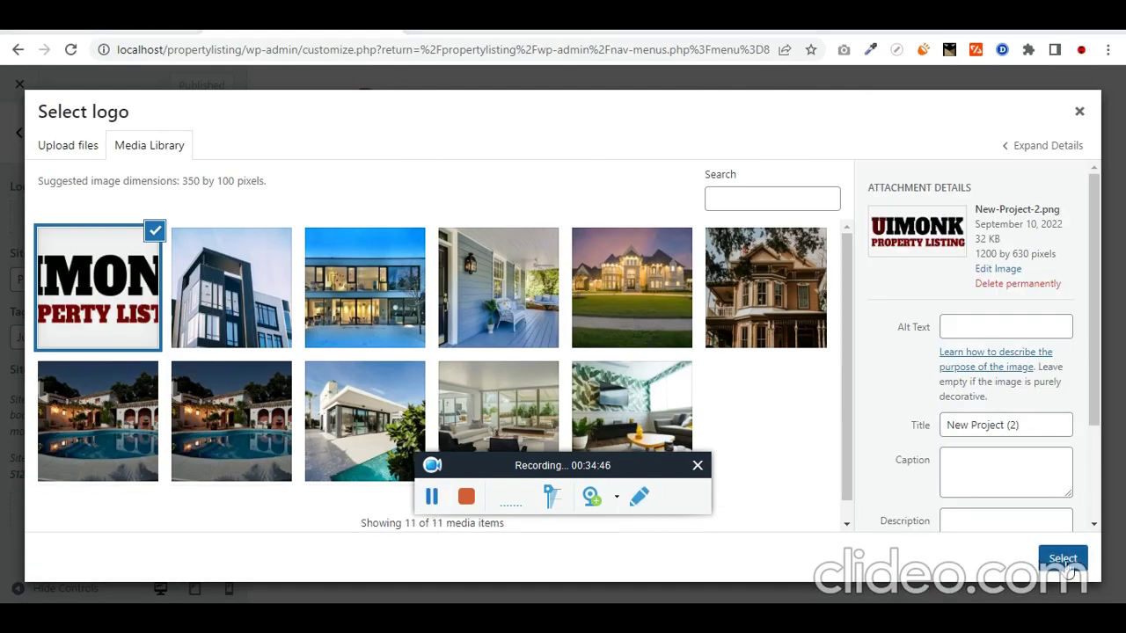
{"action": "left_click", "coordinate": [1061, 558]}
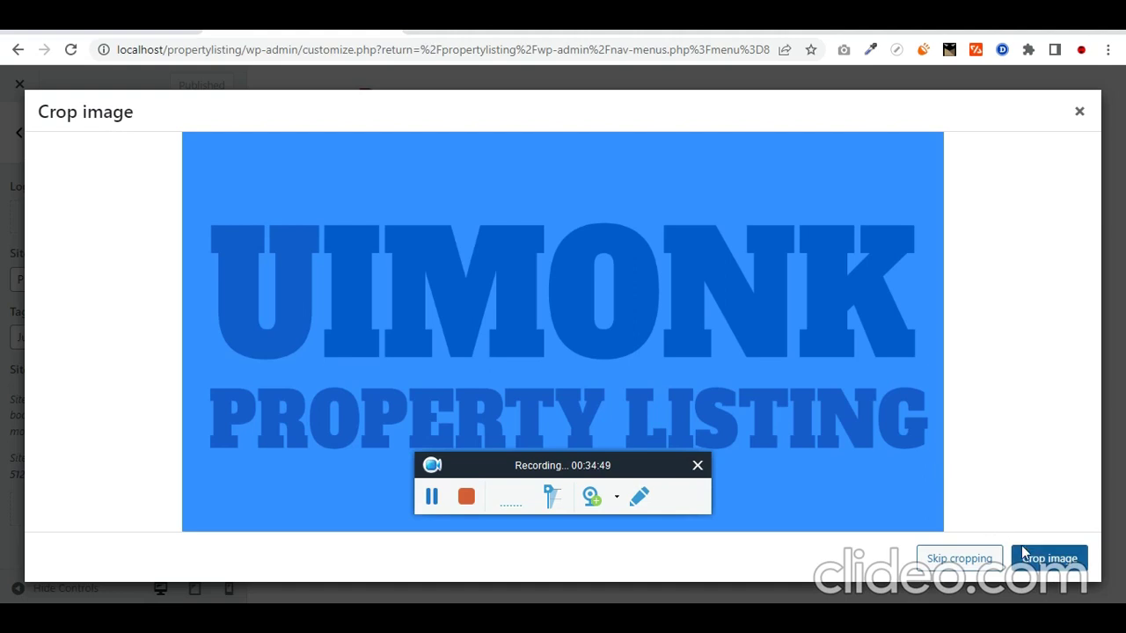
{"action": "left_click", "coordinate": [1038, 563]}
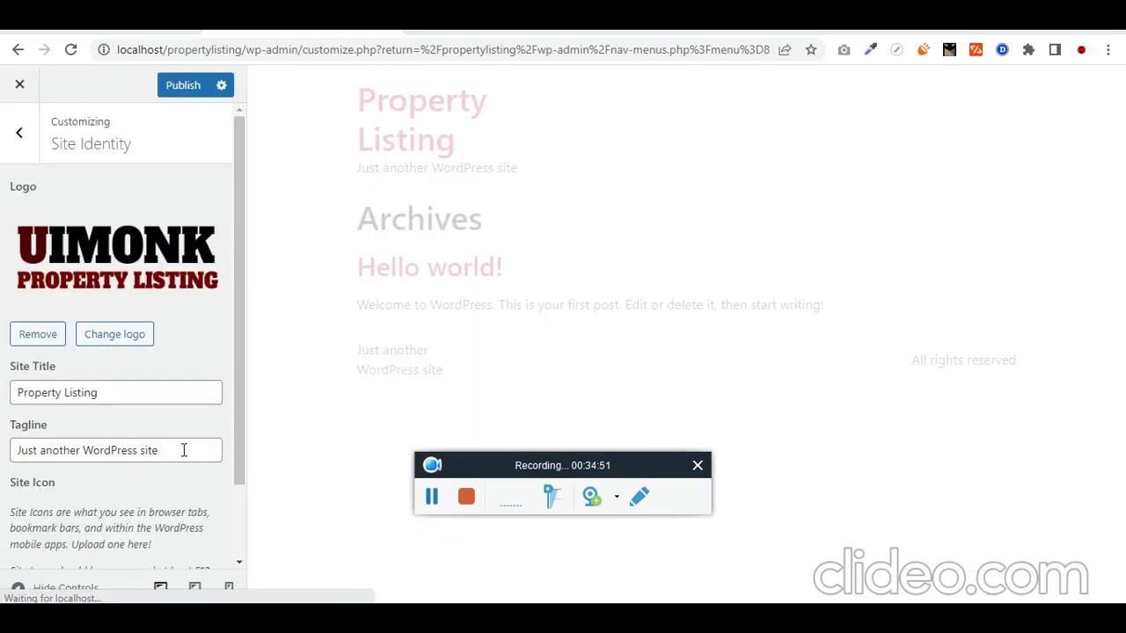
Step: Clear the Site Title and Tagline fields
{"action": "left_click", "coordinate": [126, 395]}
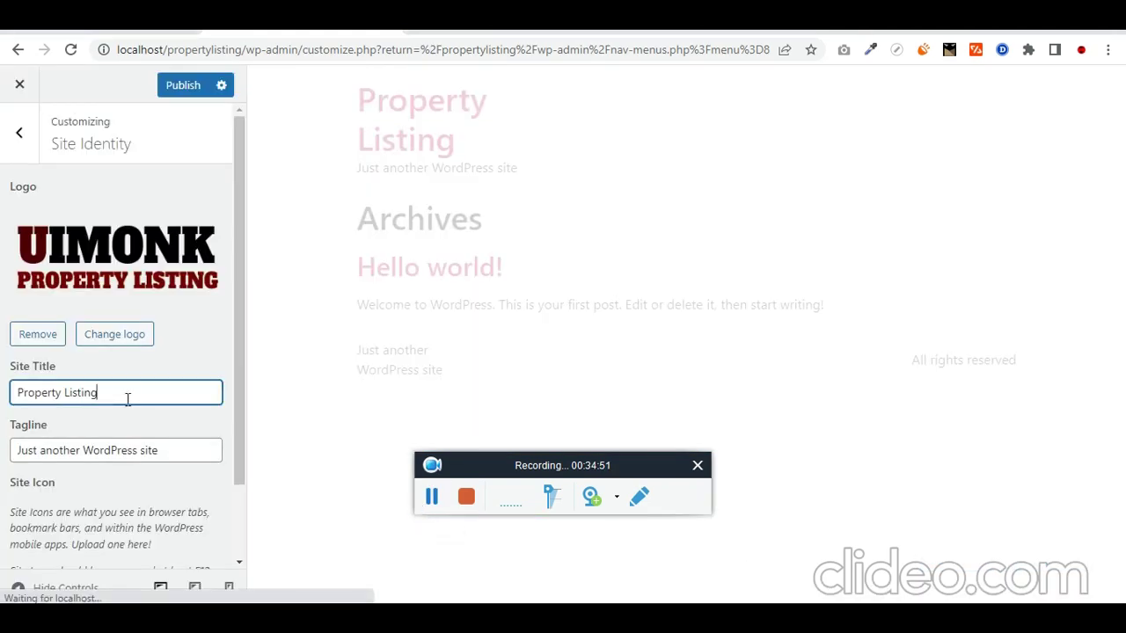
{"action": "key", "text": "ctrl+a"}
{"action": "key", "text": "BackSpace"}
{"action": "triple_click", "coordinate": [134, 450]}
{"action": "key", "text": "BackSpace"}
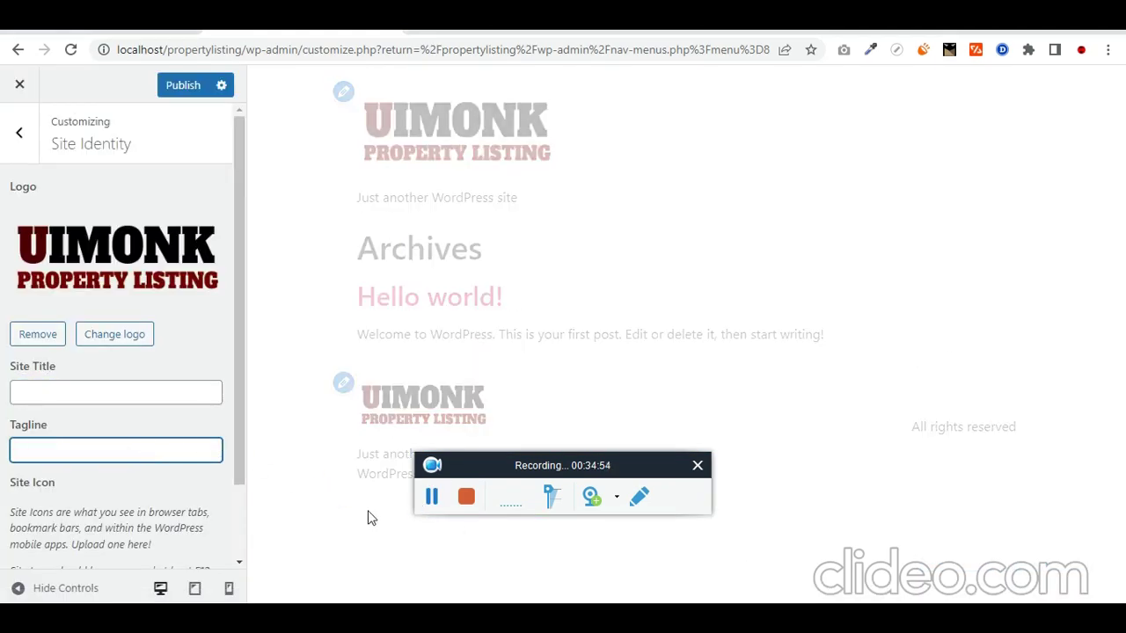
{"action": "left_click", "coordinate": [16, 151]}
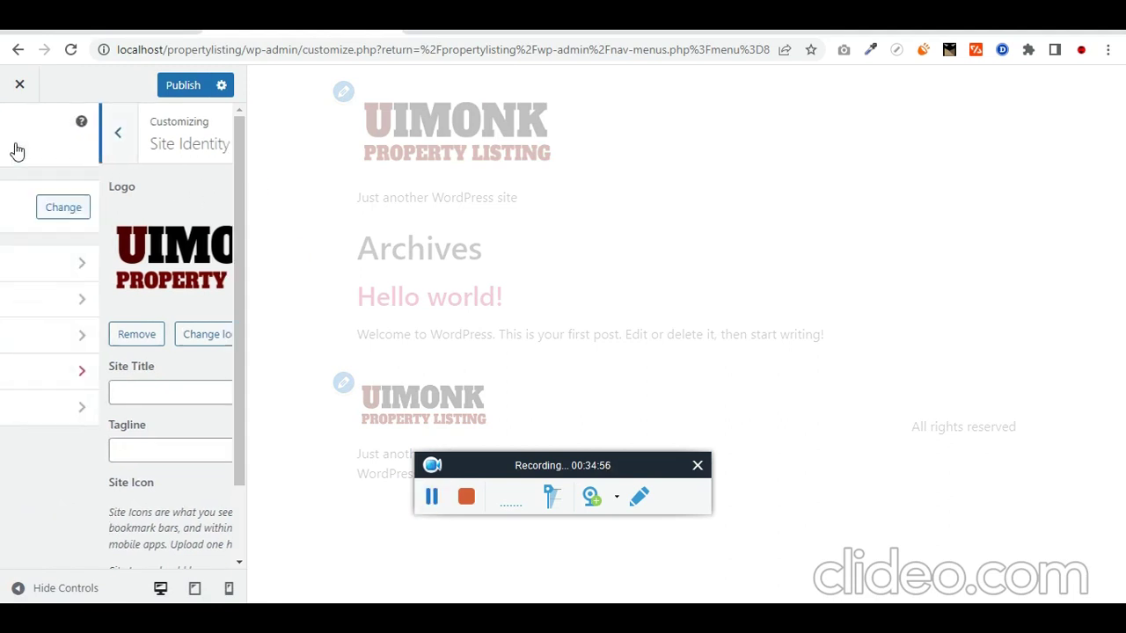
{"action": "left_click", "coordinate": [62, 298]}
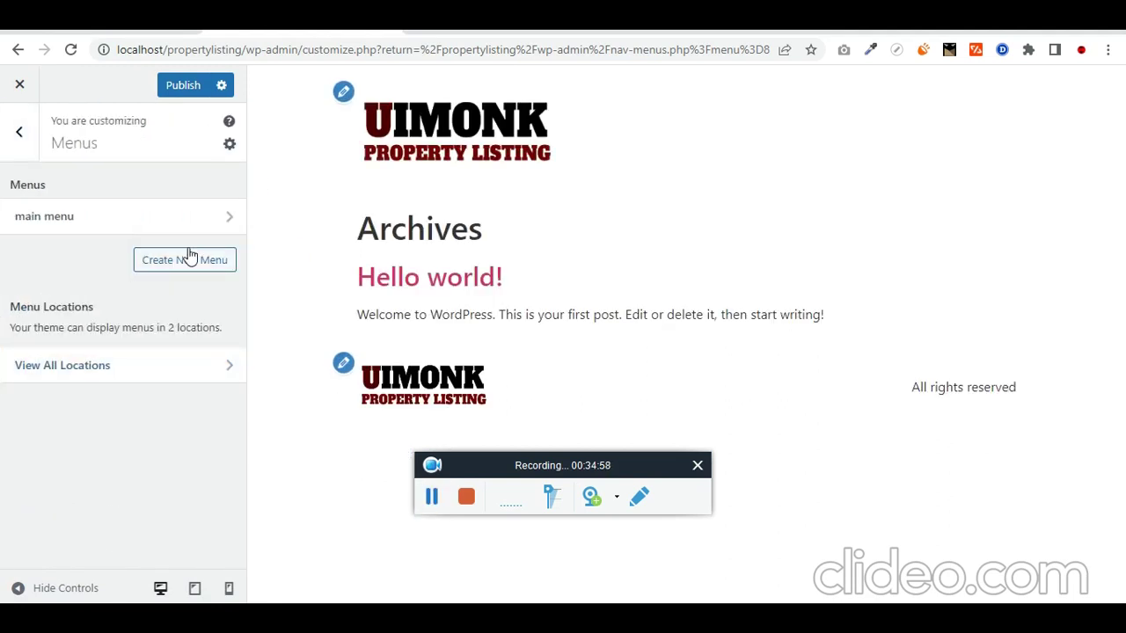
Step: Open main menu in the Customizer and publish the logo and title changes
{"action": "left_click", "coordinate": [186, 259]}
{"action": "left_click", "coordinate": [17, 141]}
{"action": "left_click", "coordinate": [227, 220]}
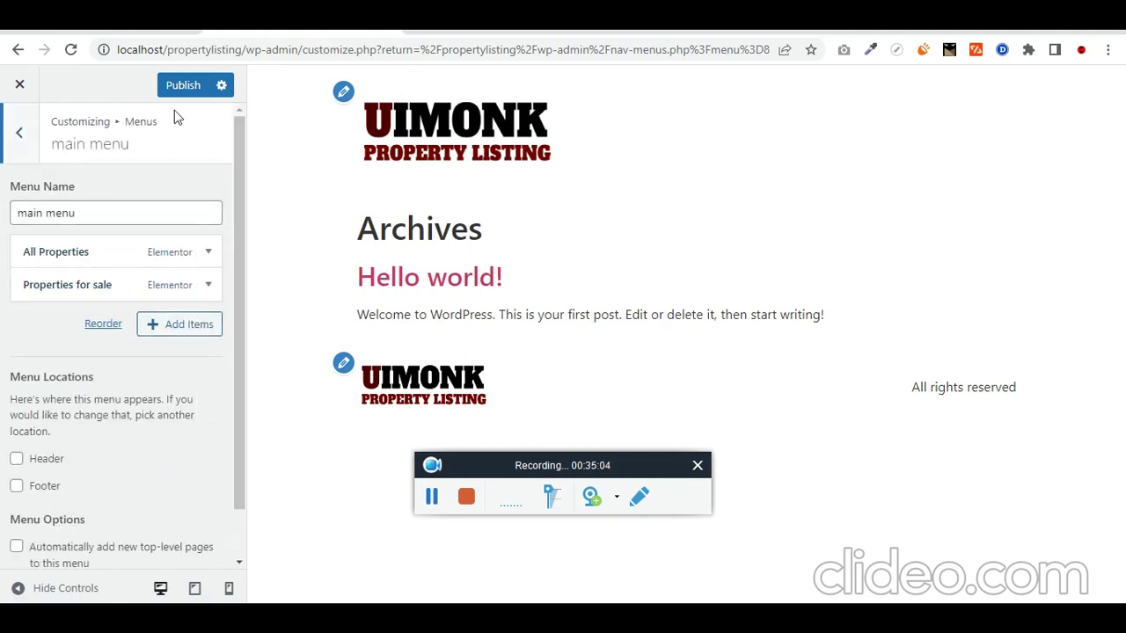
{"action": "scroll", "coordinate": [176, 387], "scroll_direction": "down", "scroll_amount": 1}
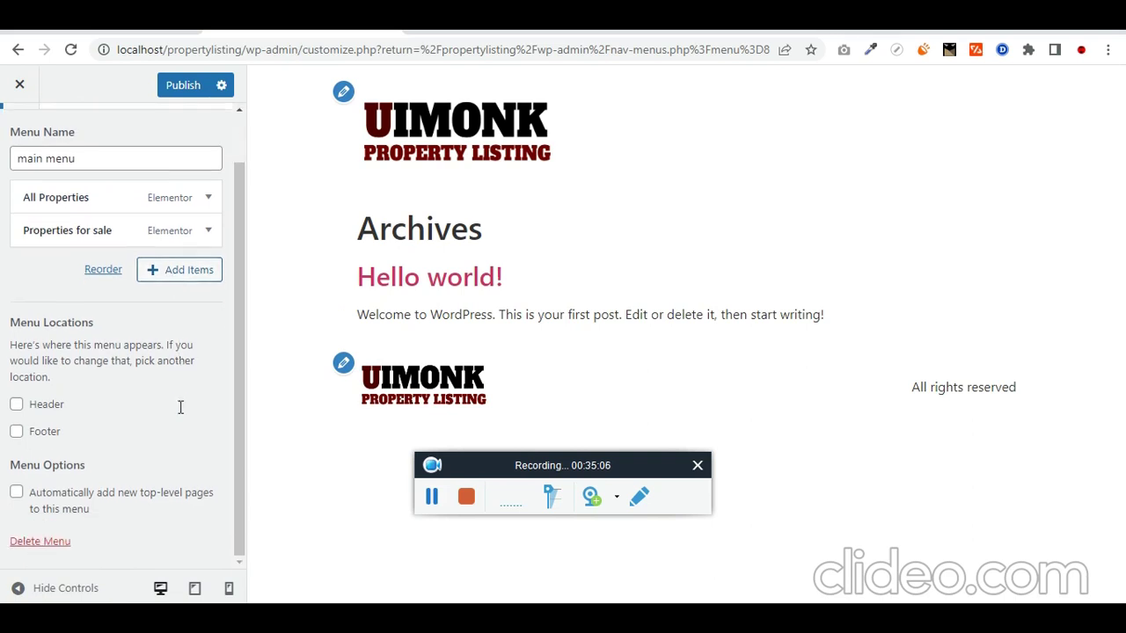
{"action": "left_click", "coordinate": [183, 272]}
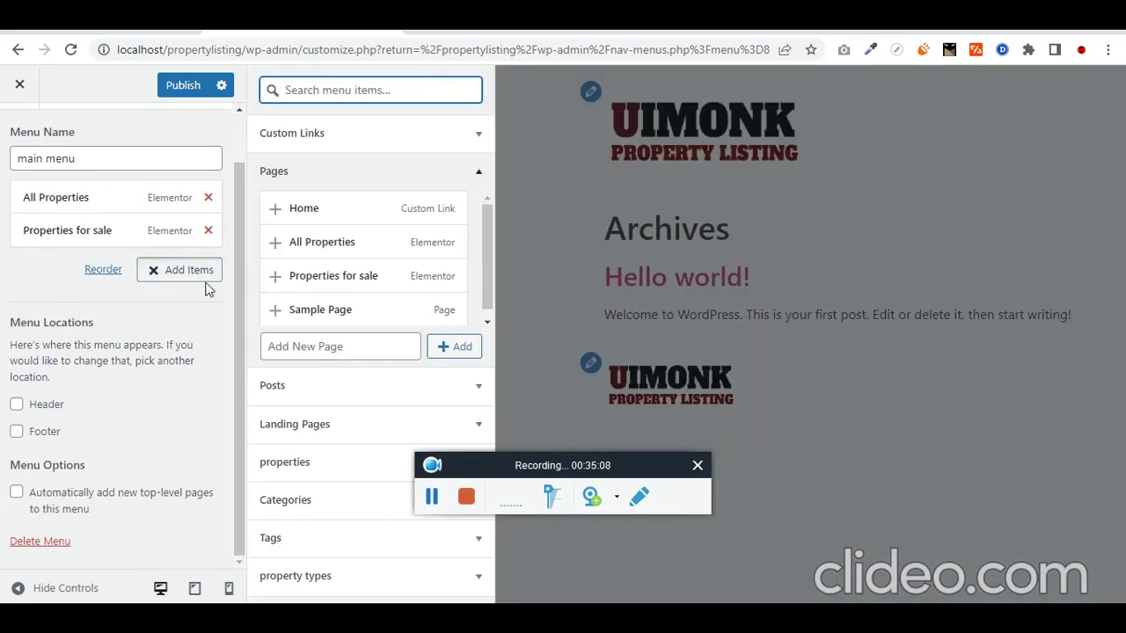
{"action": "left_click", "coordinate": [184, 88]}
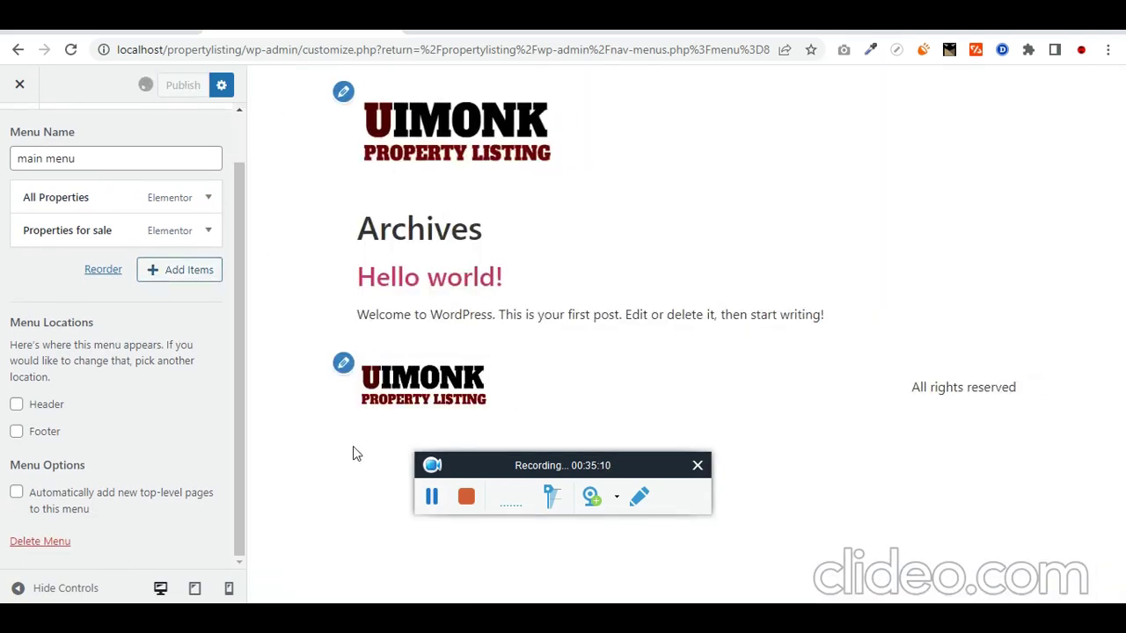
Step: Assign main menu to the Header location, publish, and reload the All Properties page
{"action": "left_click", "coordinate": [19, 132]}
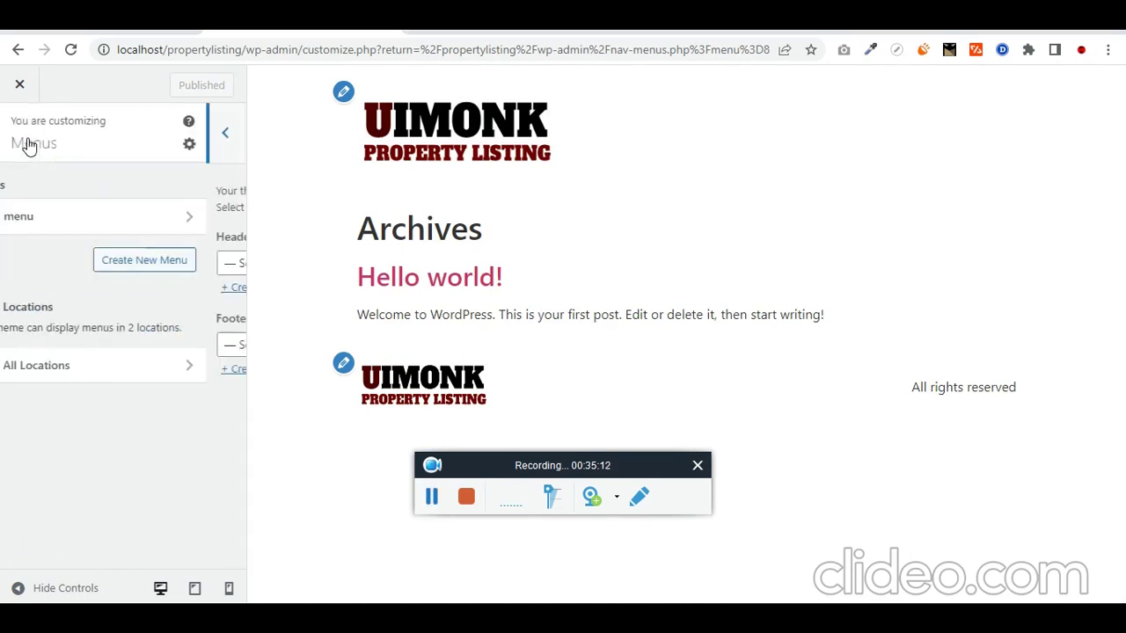
{"action": "left_click", "coordinate": [118, 374]}
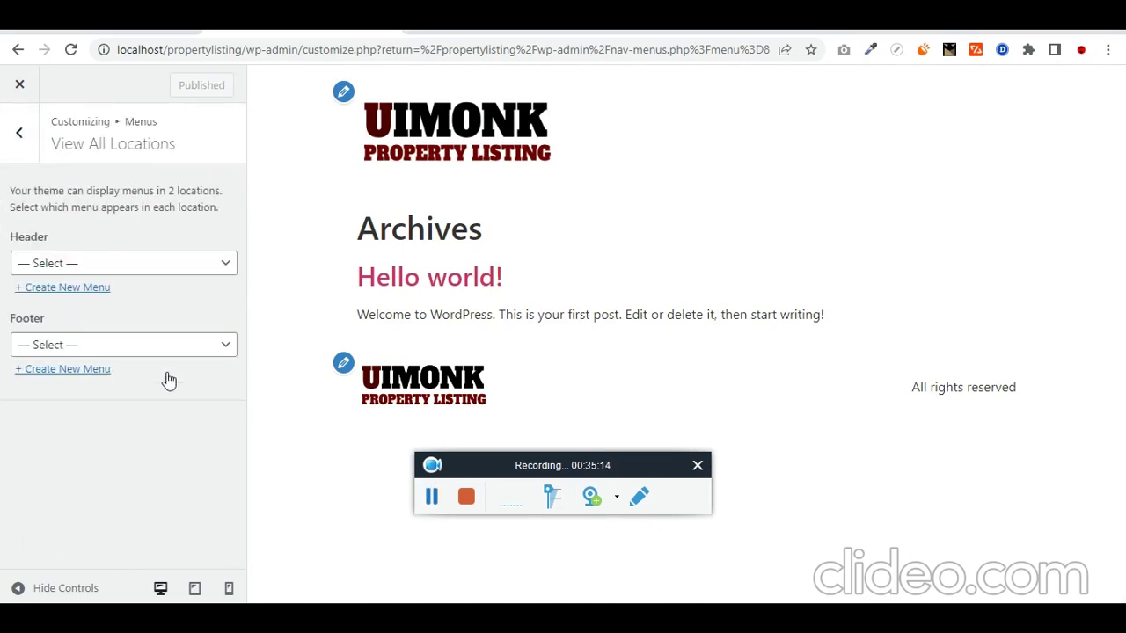
{"action": "left_click", "coordinate": [126, 261]}
{"action": "left_click", "coordinate": [126, 297]}
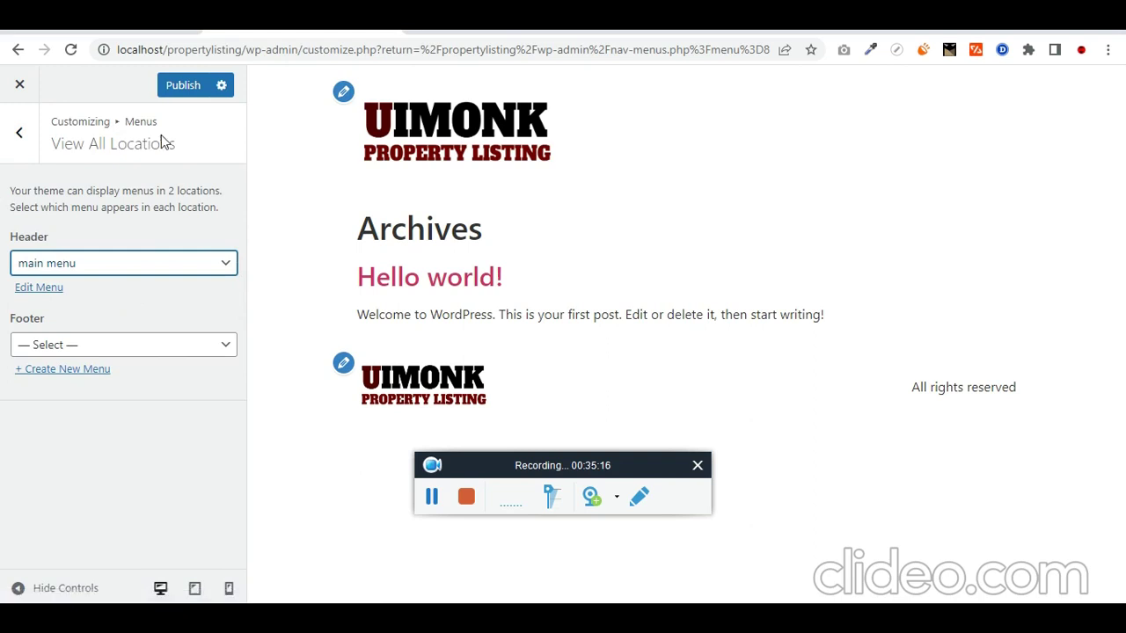
{"action": "left_click", "coordinate": [183, 85]}
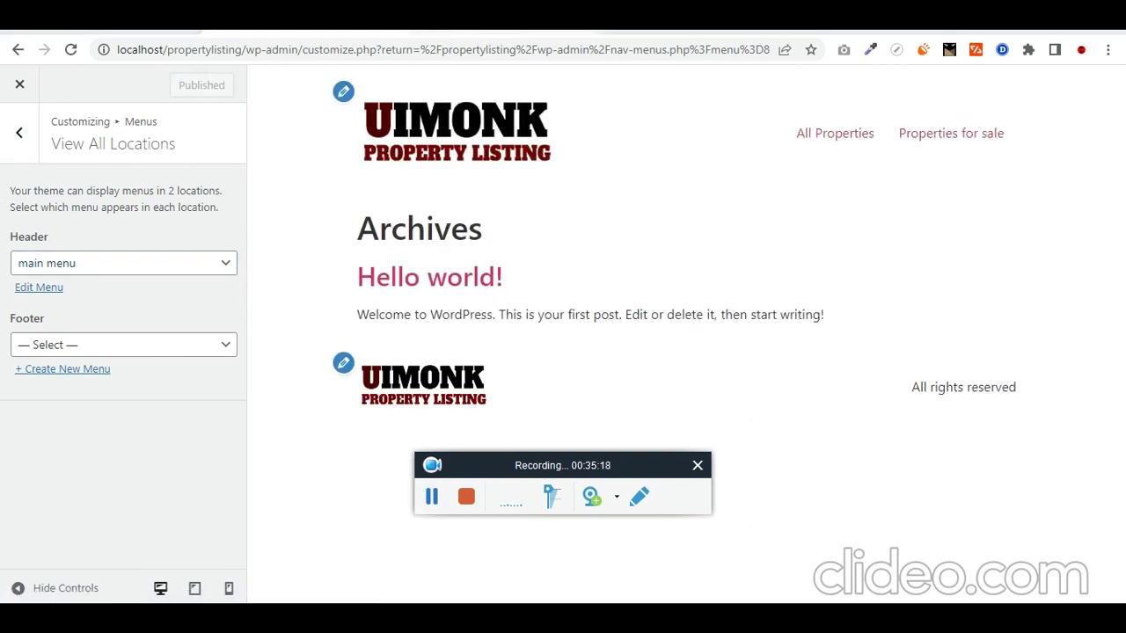
{"action": "left_click", "coordinate": [469, 42]}
{"action": "key", "text": "F5"}
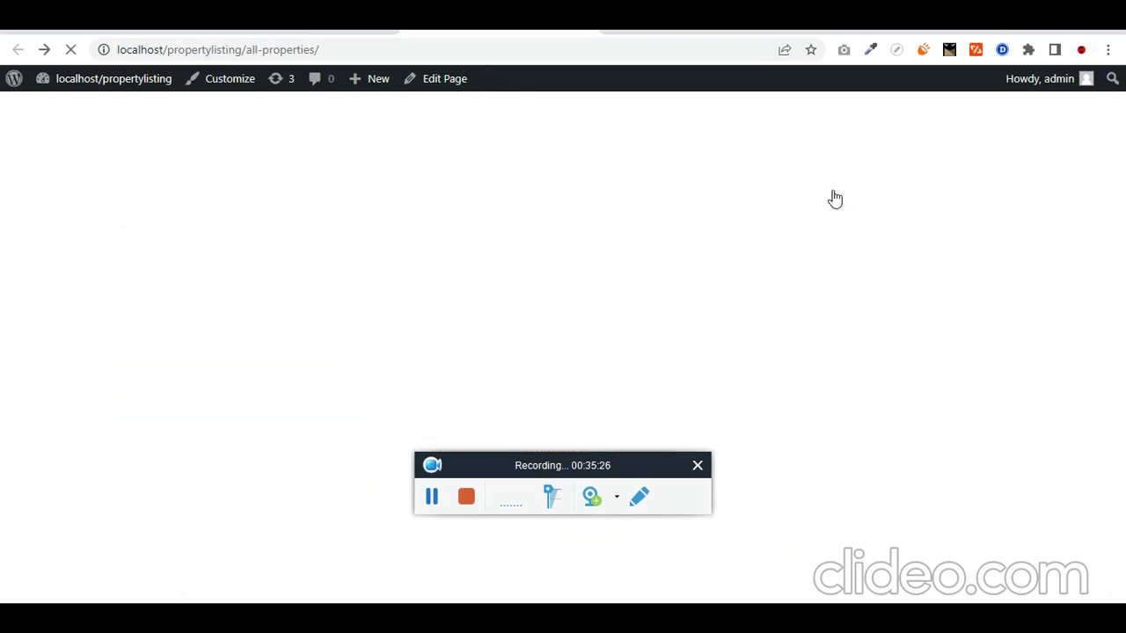
Step: Try the Apartments, Flats and House filters, leaving the grid showing the single House listing
{"action": "scroll", "coordinate": [835, 199], "scroll_direction": "down", "scroll_amount": 2}
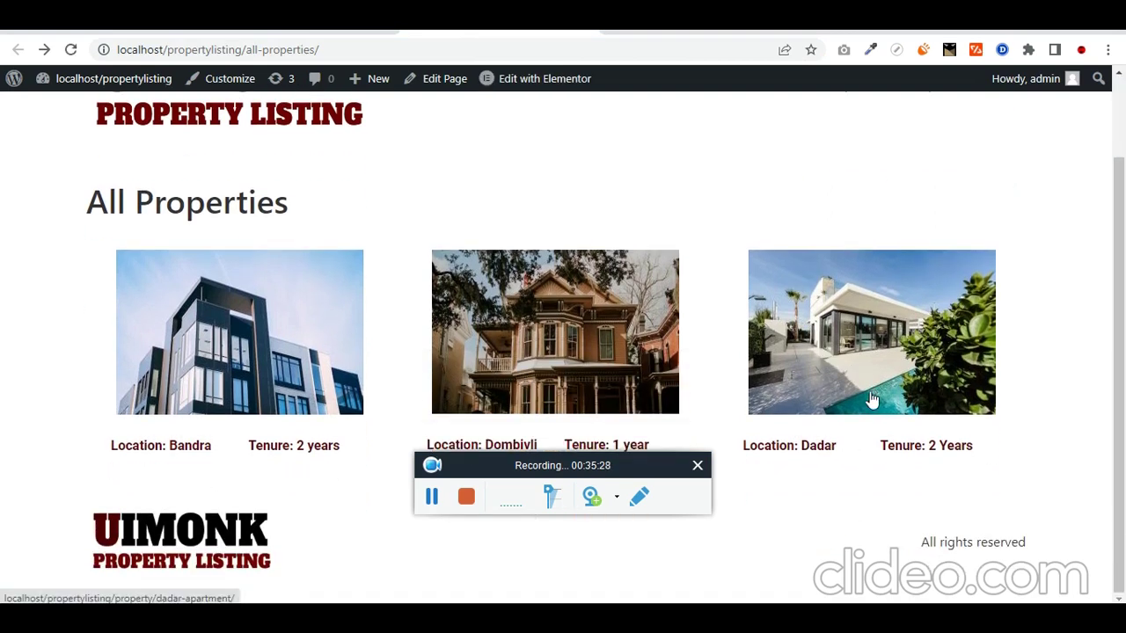
{"action": "scroll", "coordinate": [862, 401], "scroll_direction": "up", "scroll_amount": 1}
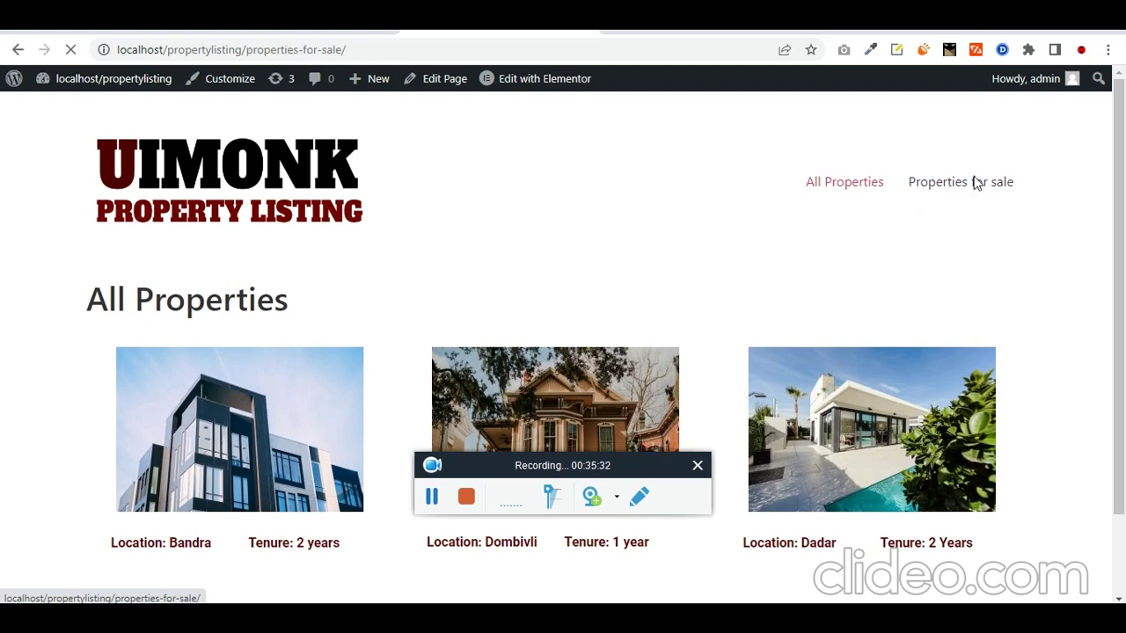
{"action": "left_click", "coordinate": [522, 361]}
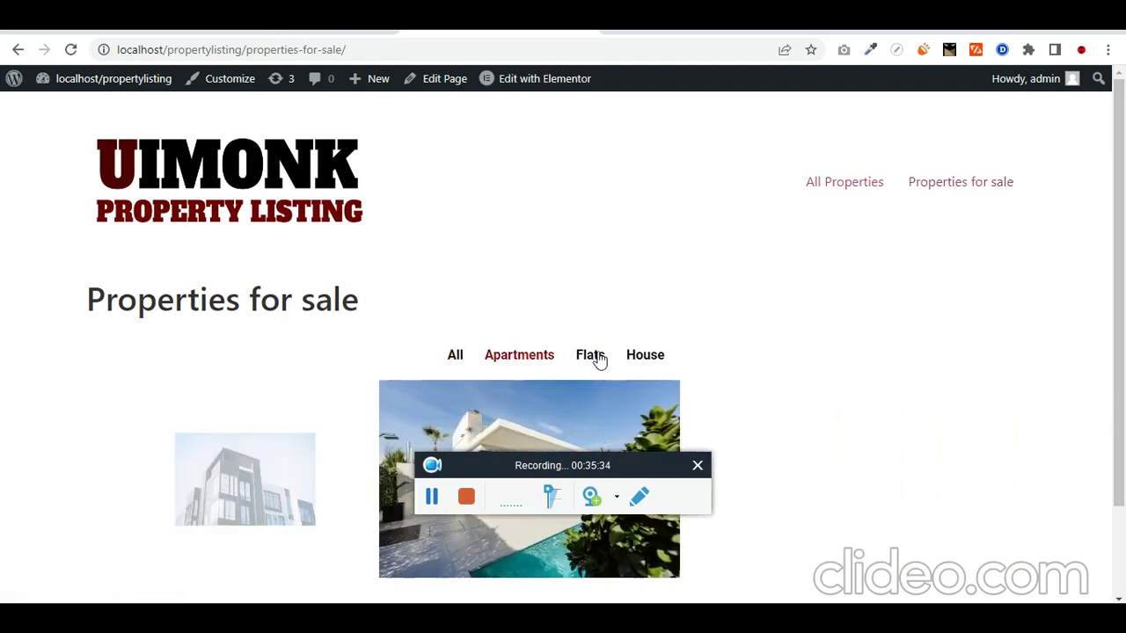
{"action": "left_click", "coordinate": [593, 357]}
{"action": "left_click", "coordinate": [647, 359]}
{"action": "left_click", "coordinate": [462, 499]}
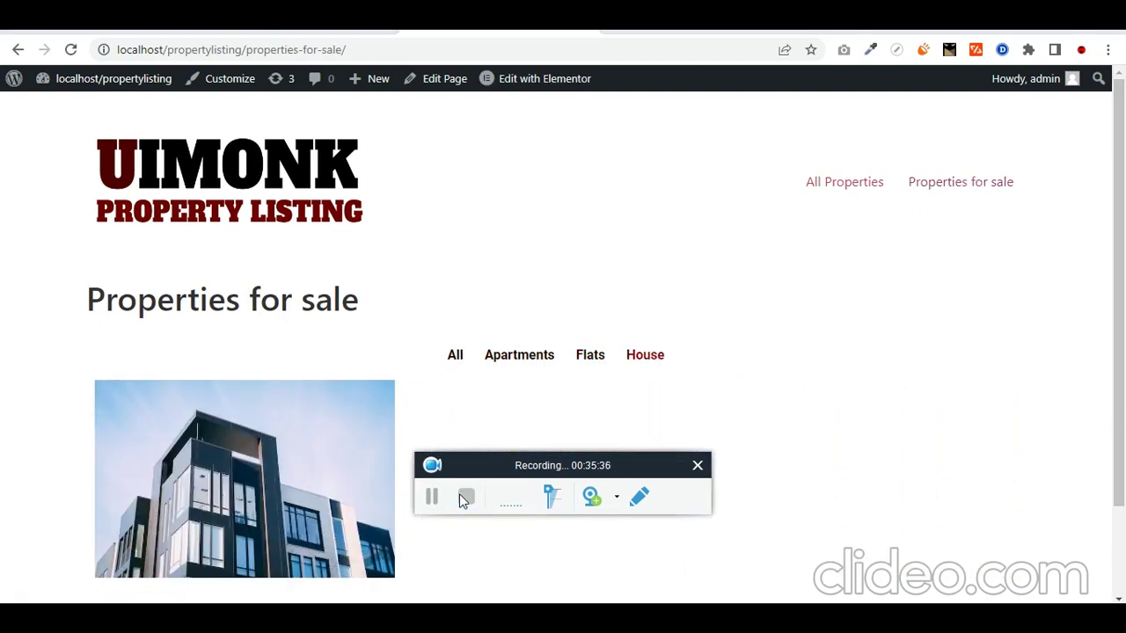